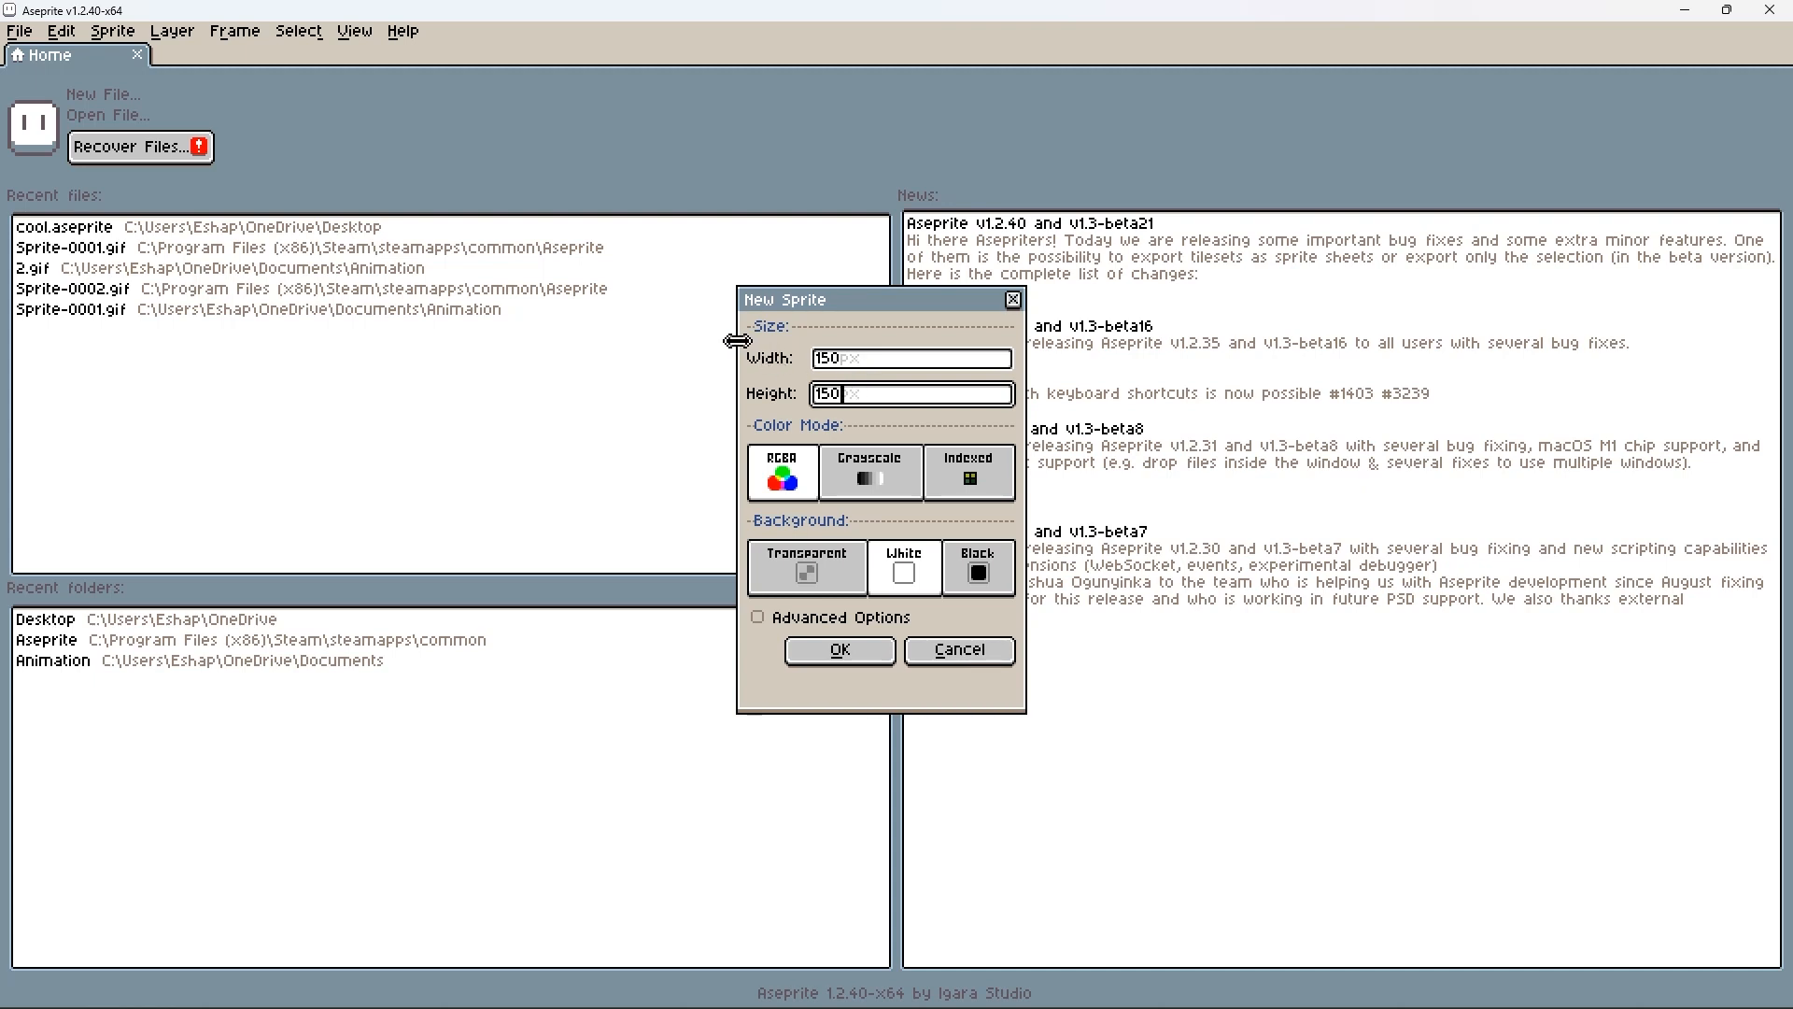
- Create a 150 × 150 px RGBA sprite with a white background and pick black as the drawing colour
click(839, 650)
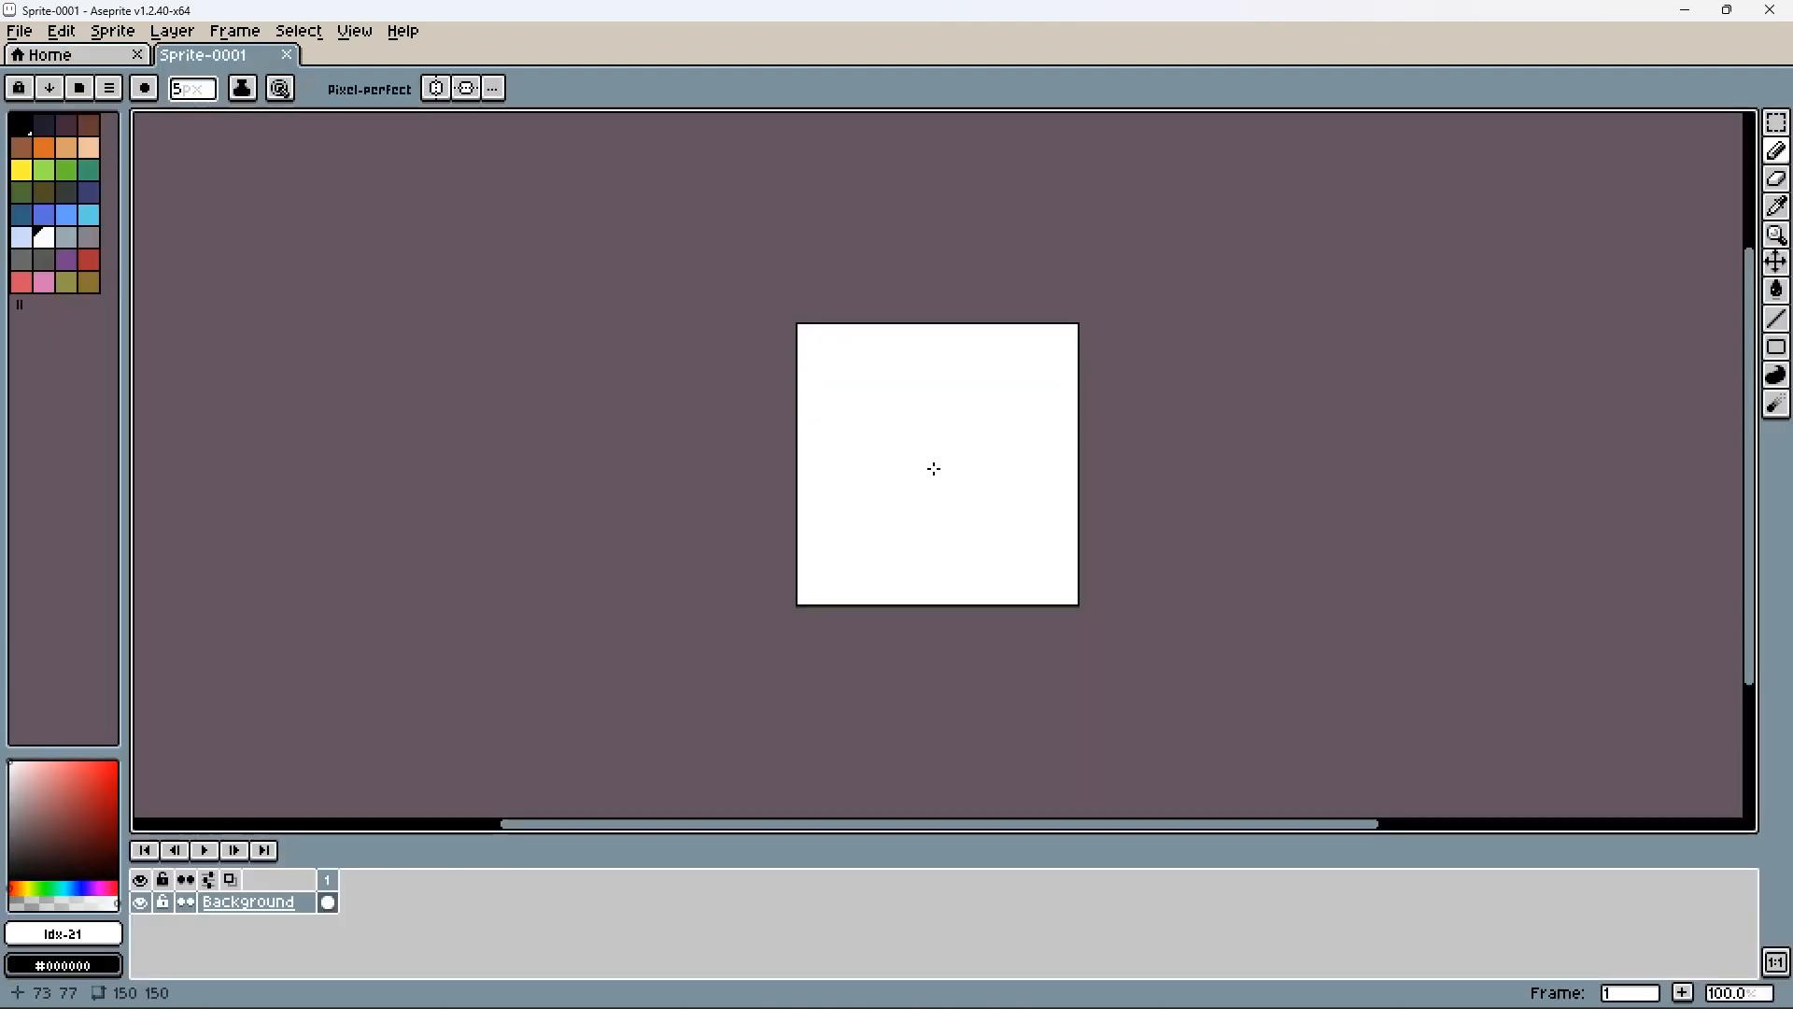
scroll(934, 468, up, 5)
scroll(843, 477, down, 4)
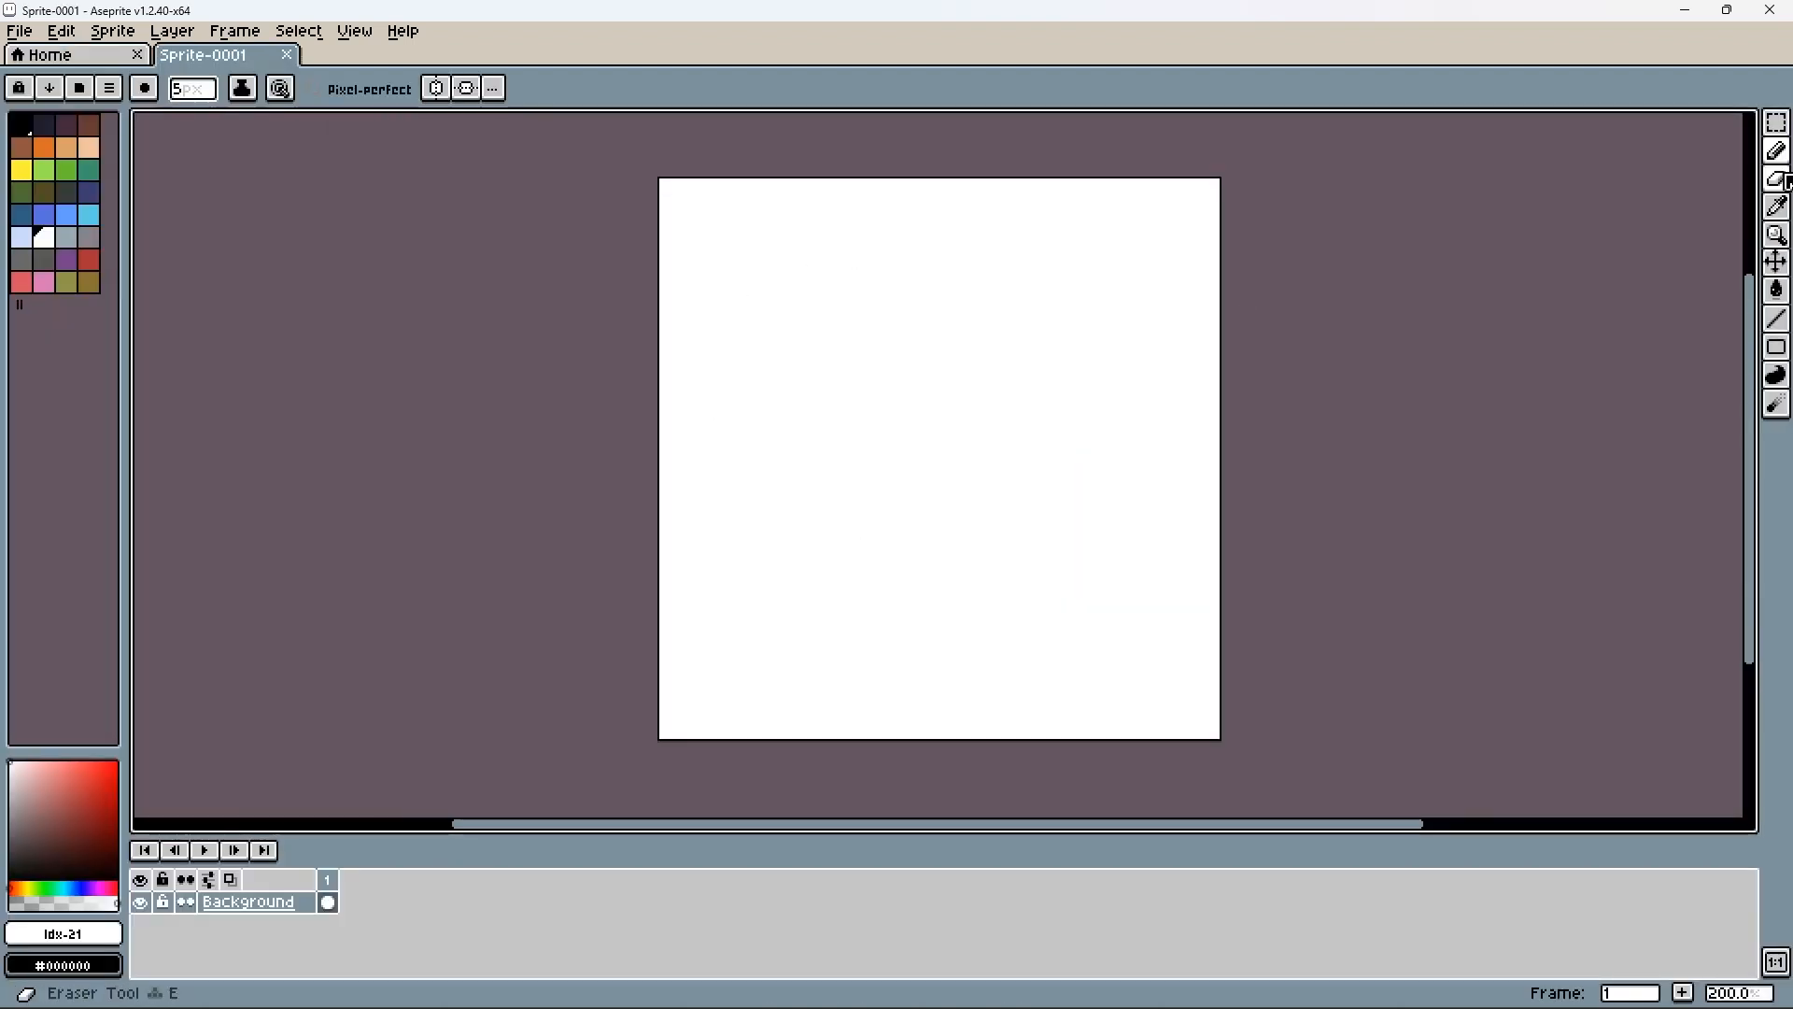
click(21, 123)
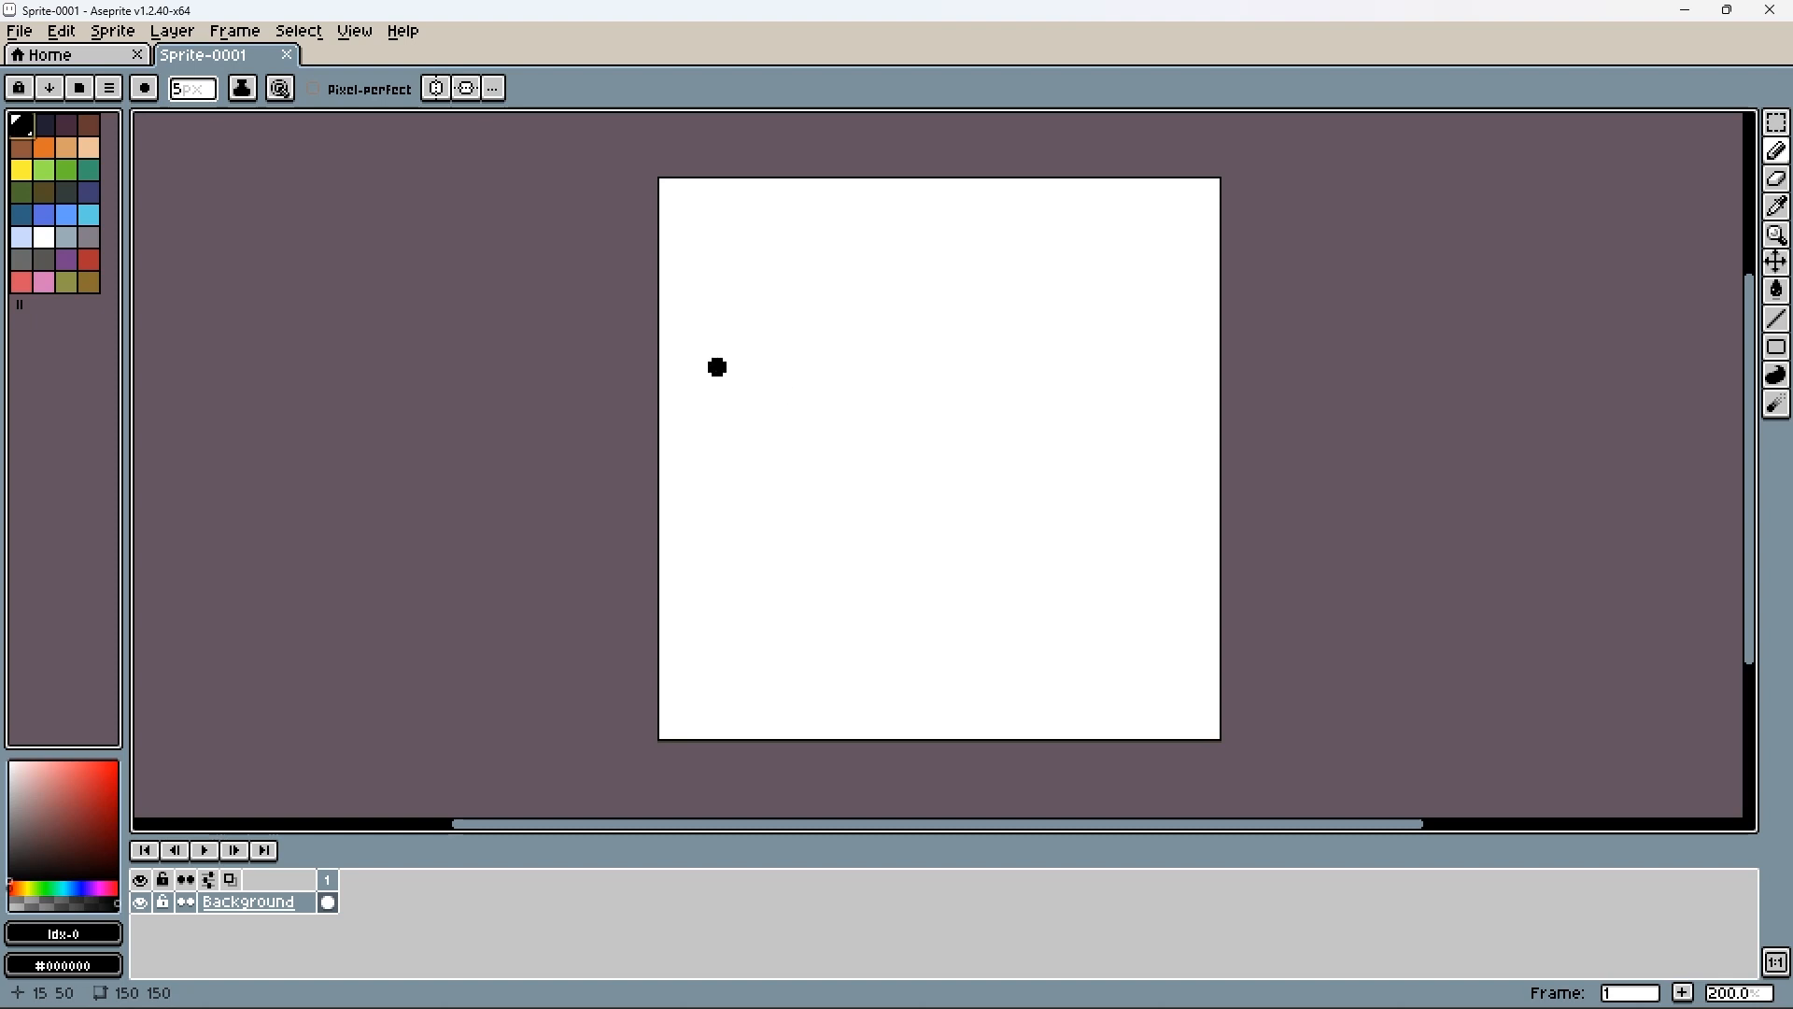
scroll(718, 367, up, 1)
scroll(825, 391, down, 1)
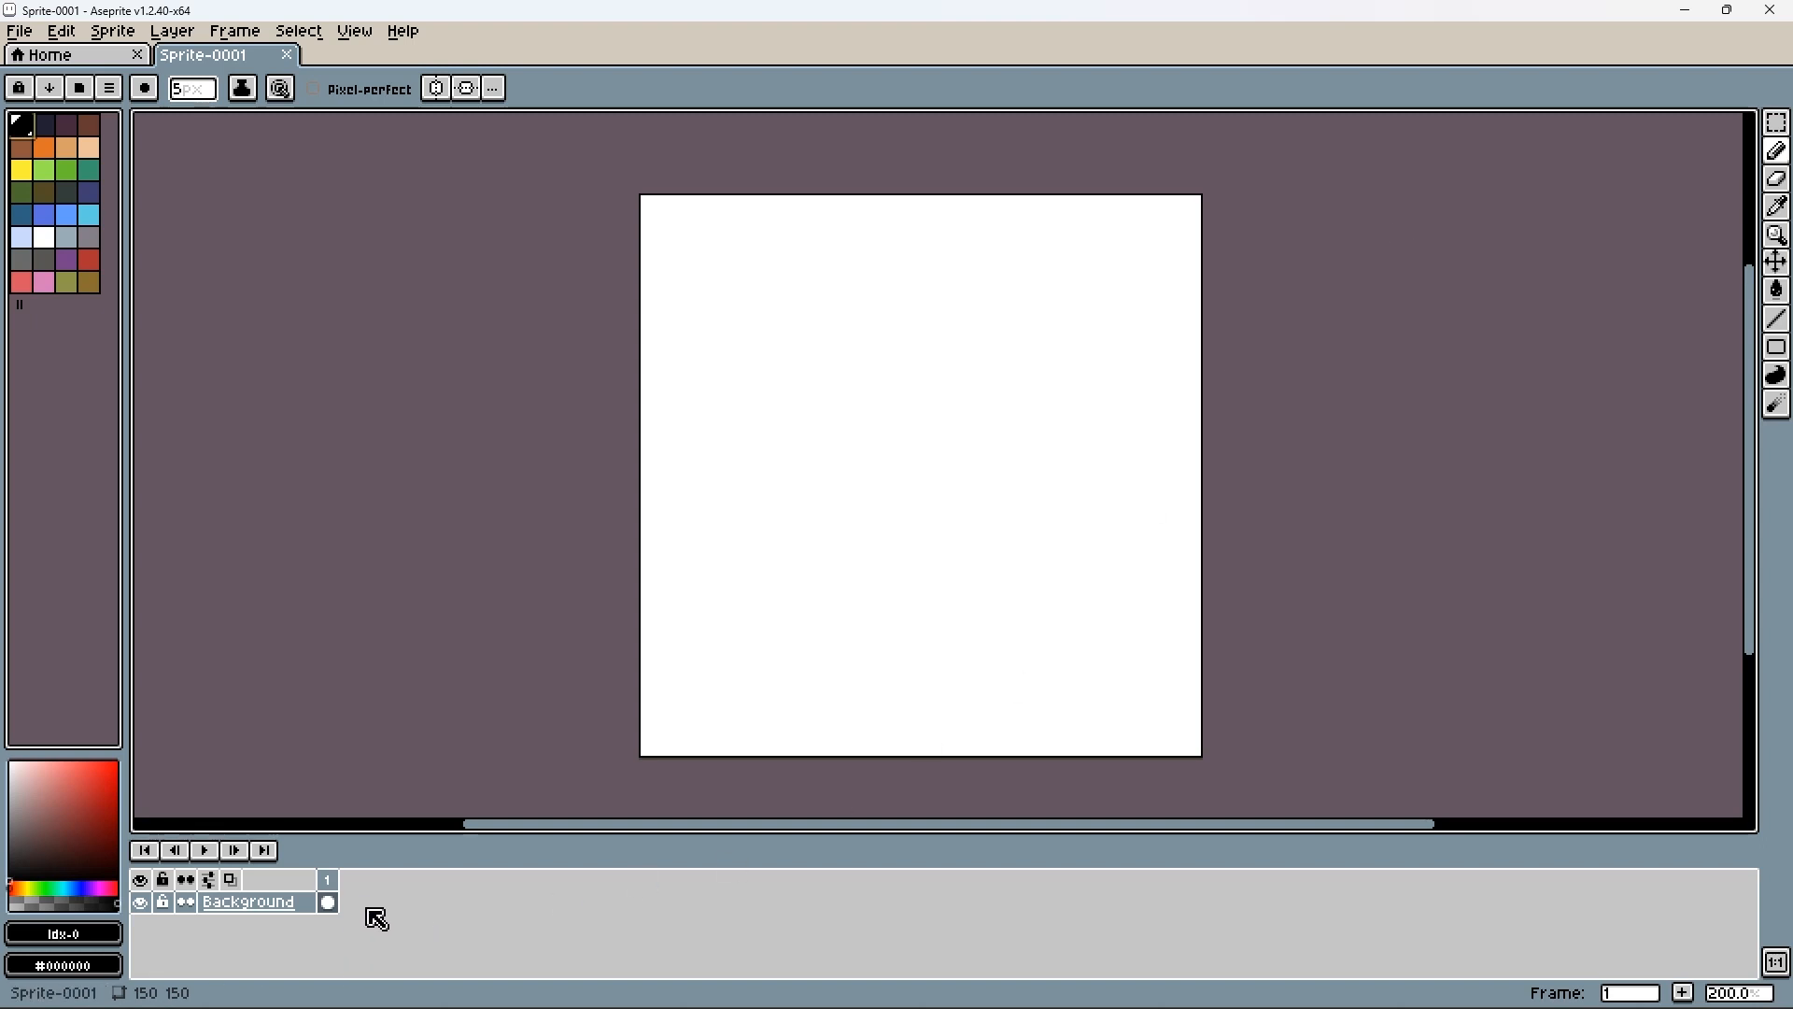
- Add a new layer above the Background layer
right_click(337, 912)
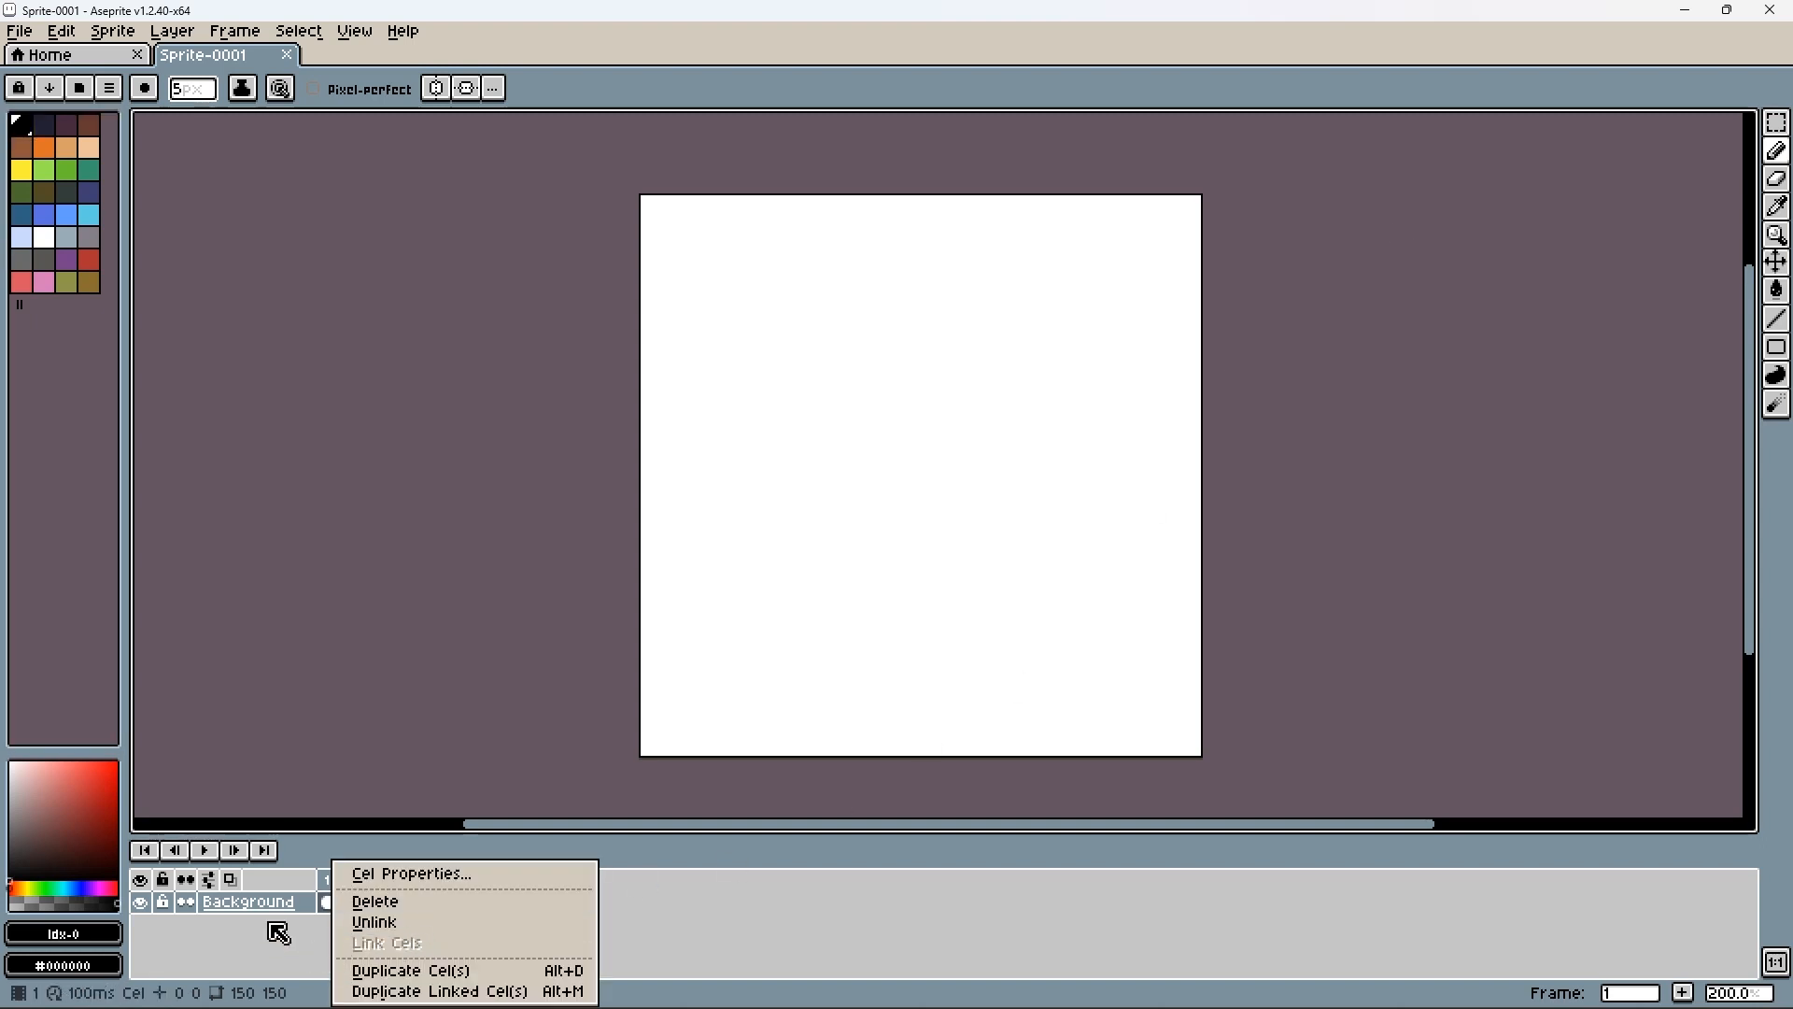
click(278, 932)
right_click(281, 902)
click(355, 818)
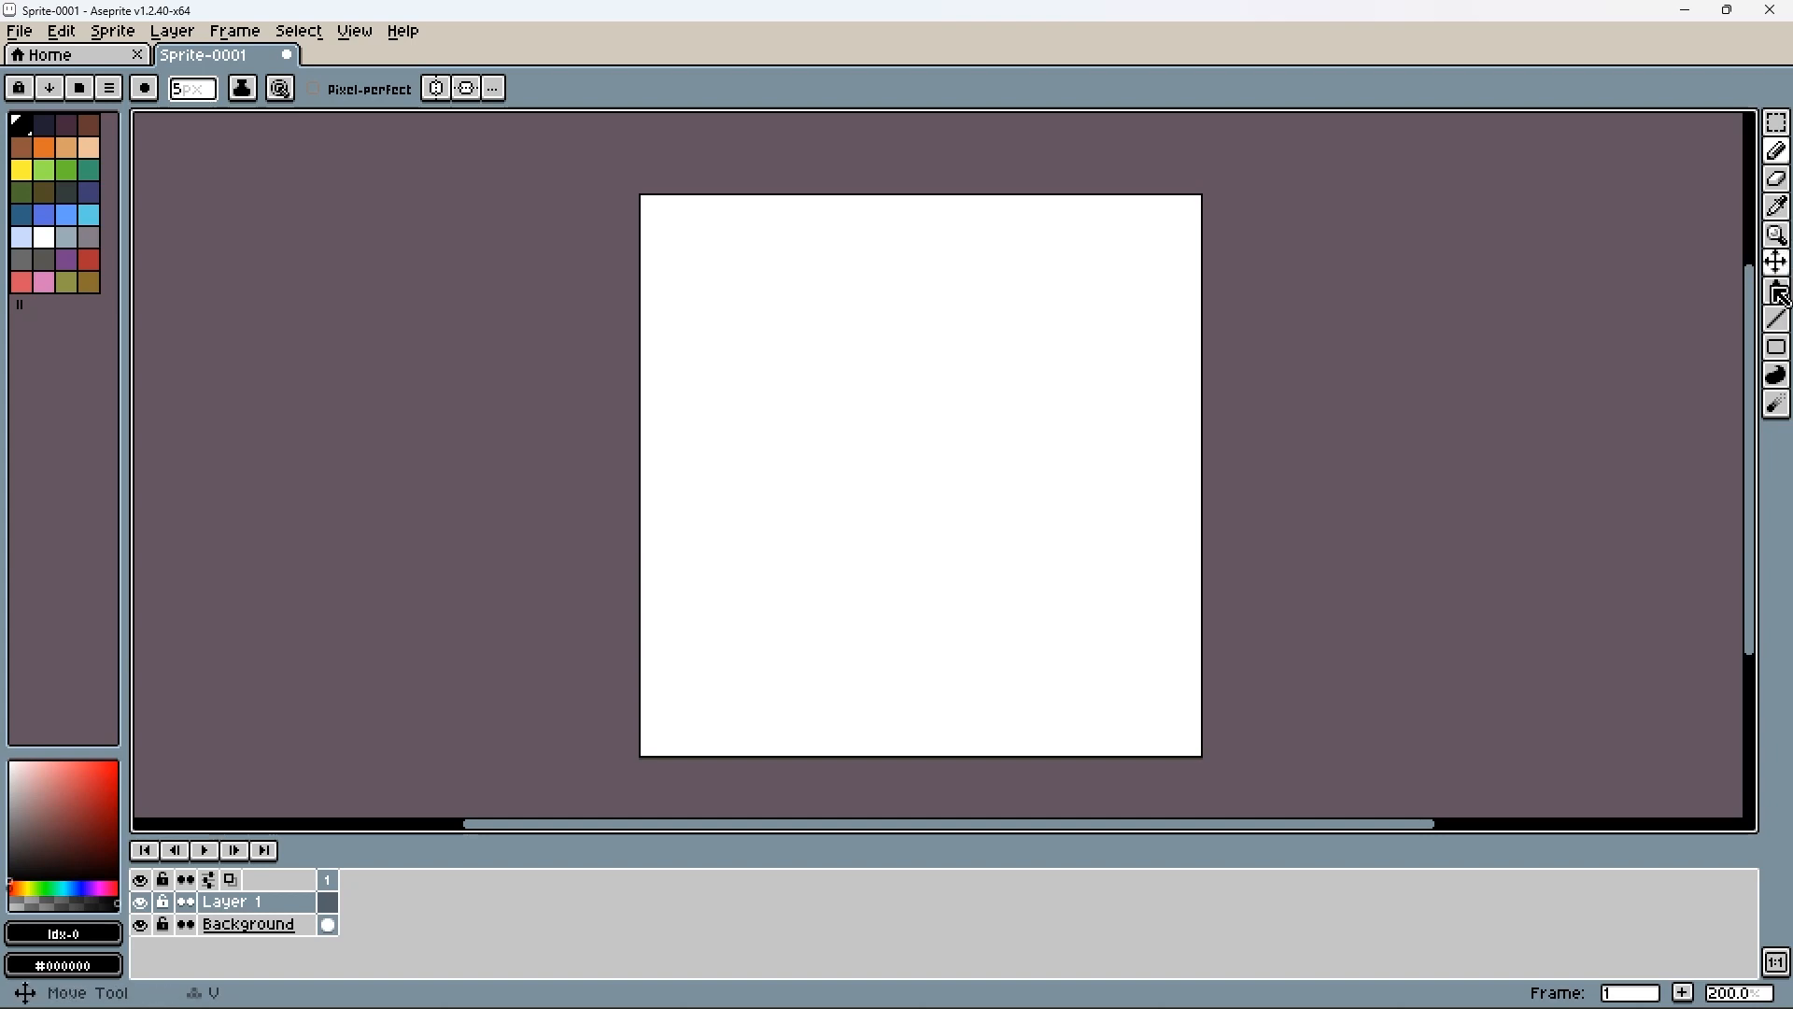
- Draw a black circle outline about 28 px across on Layer 1 with the Ellipse tool, in the canvas's upper-left area
click(1776, 346)
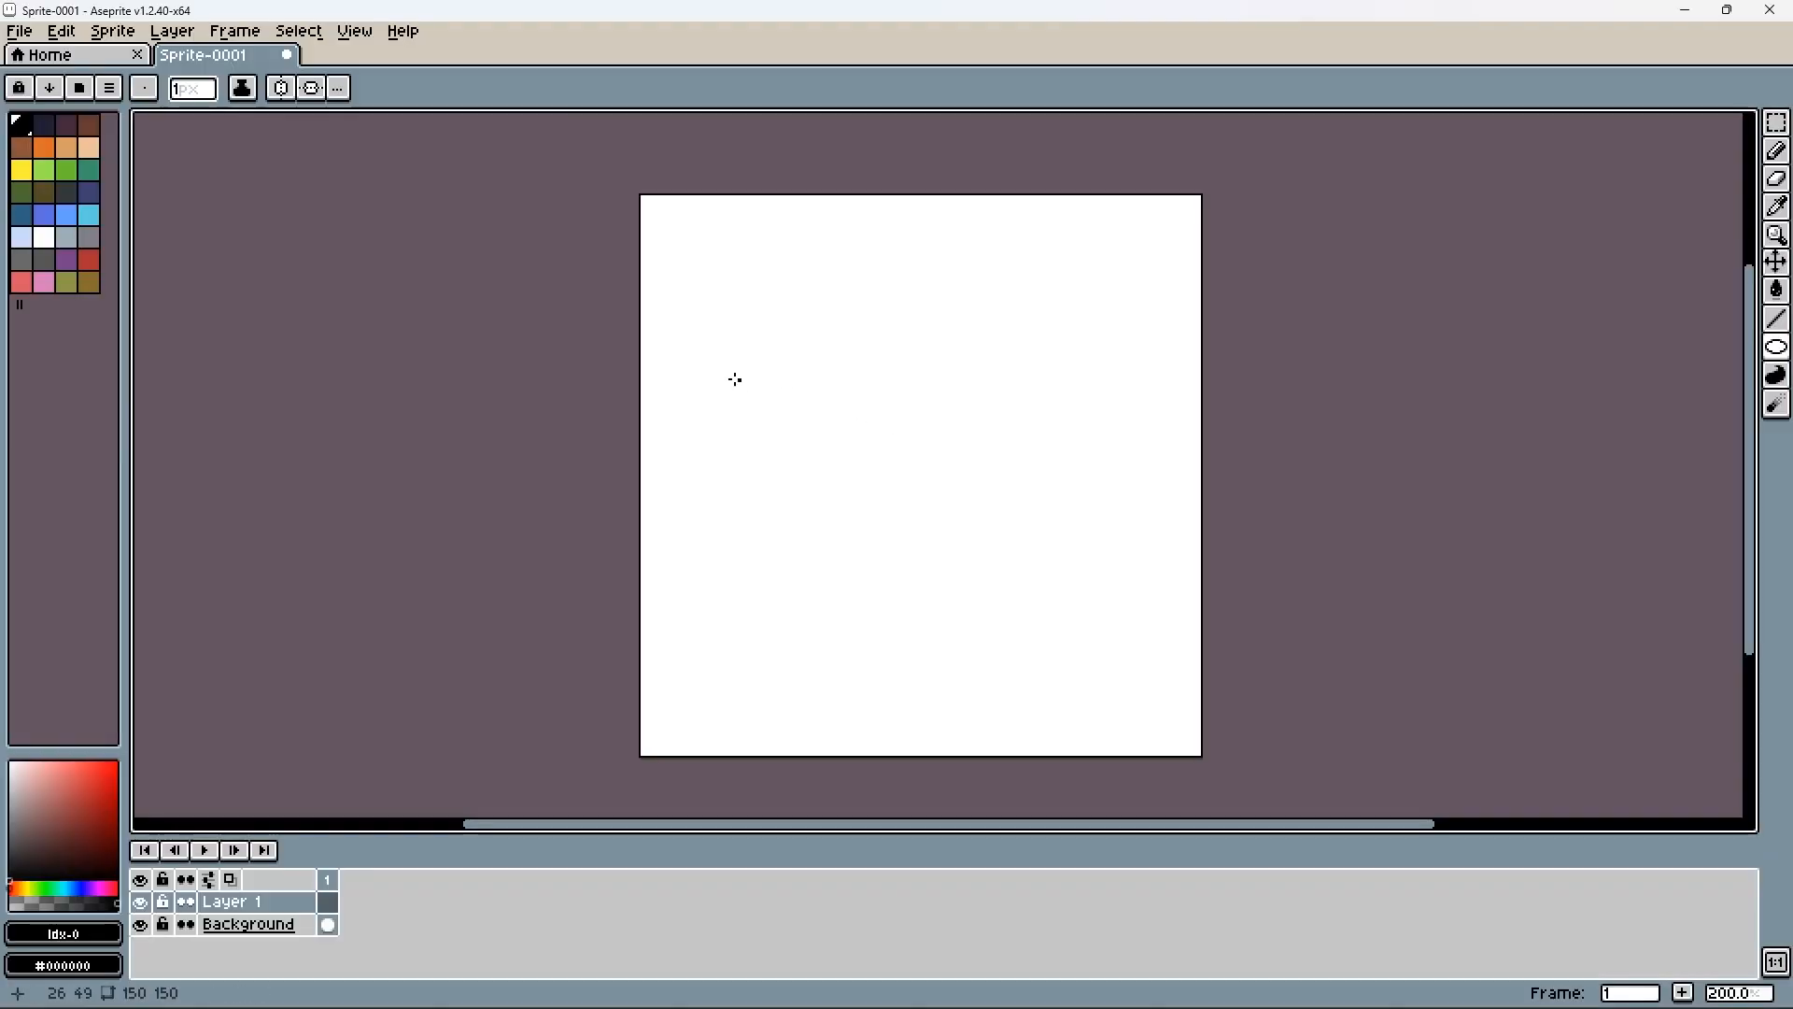
mouse_move(710, 351)
mouse_down()
mouse_move(831, 465)
mouse_move(836, 451)
mouse_up()
mouse_move(1723, 351)
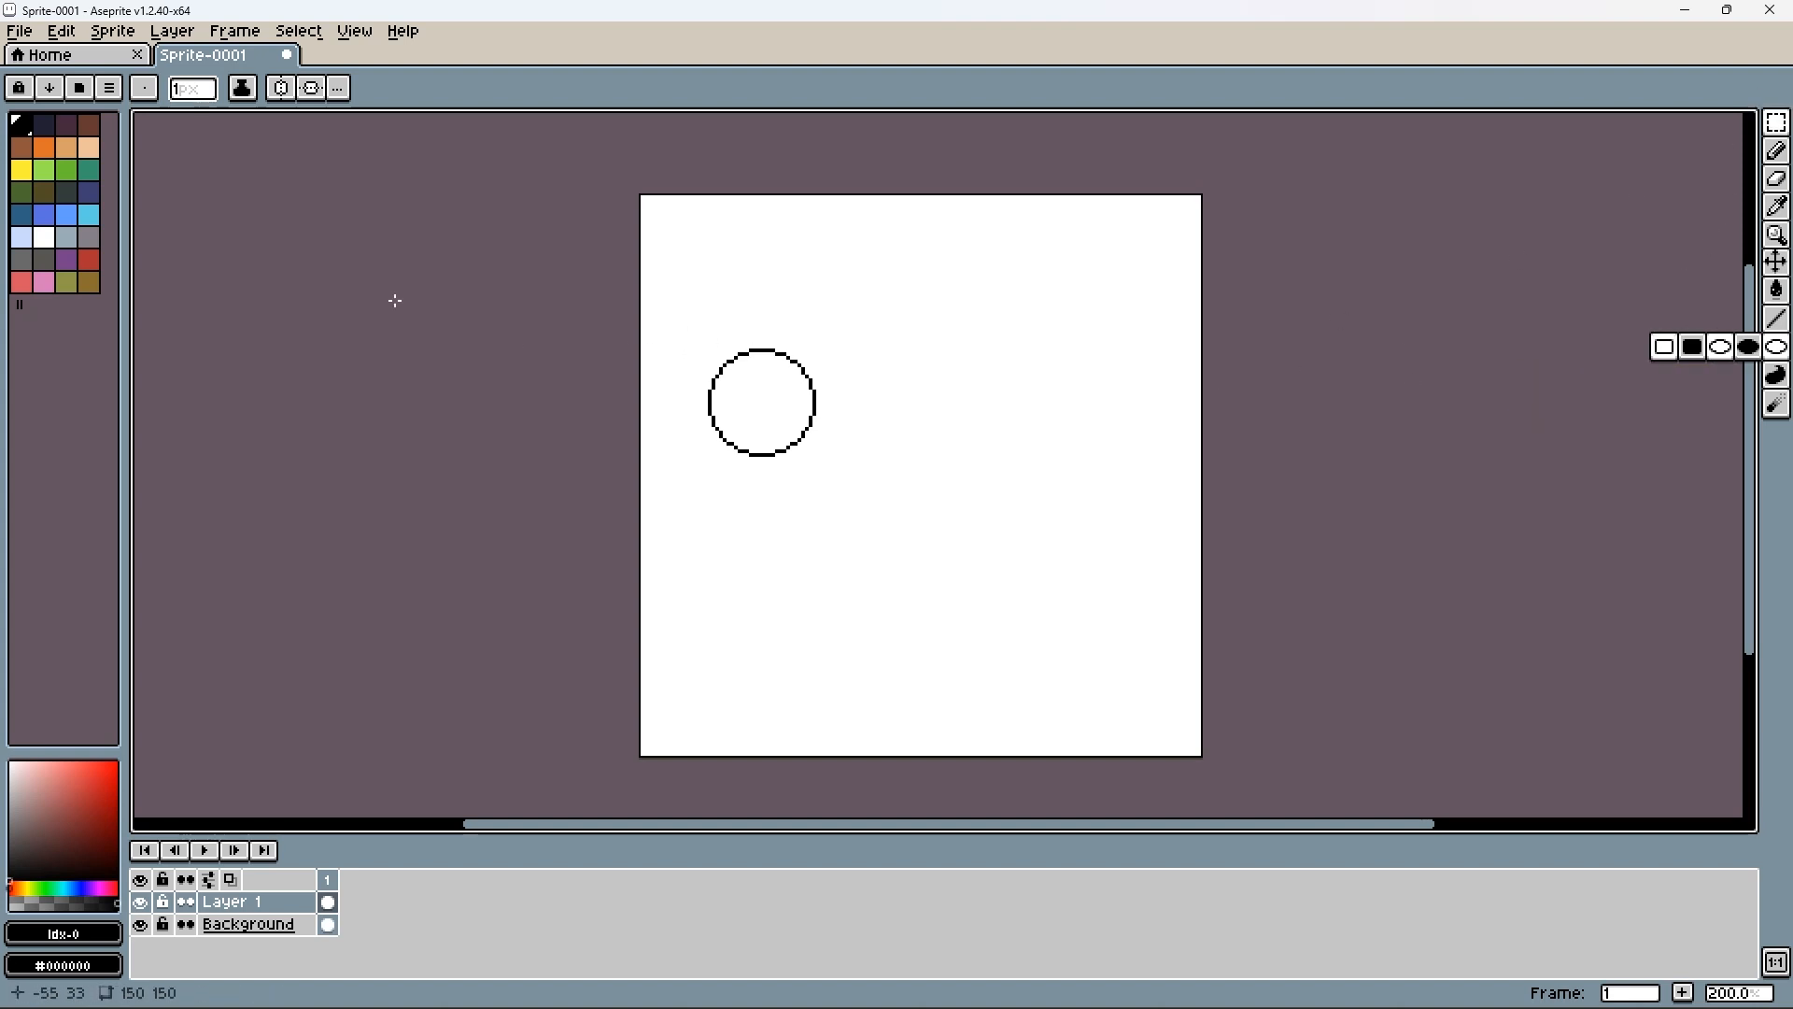
key(m)
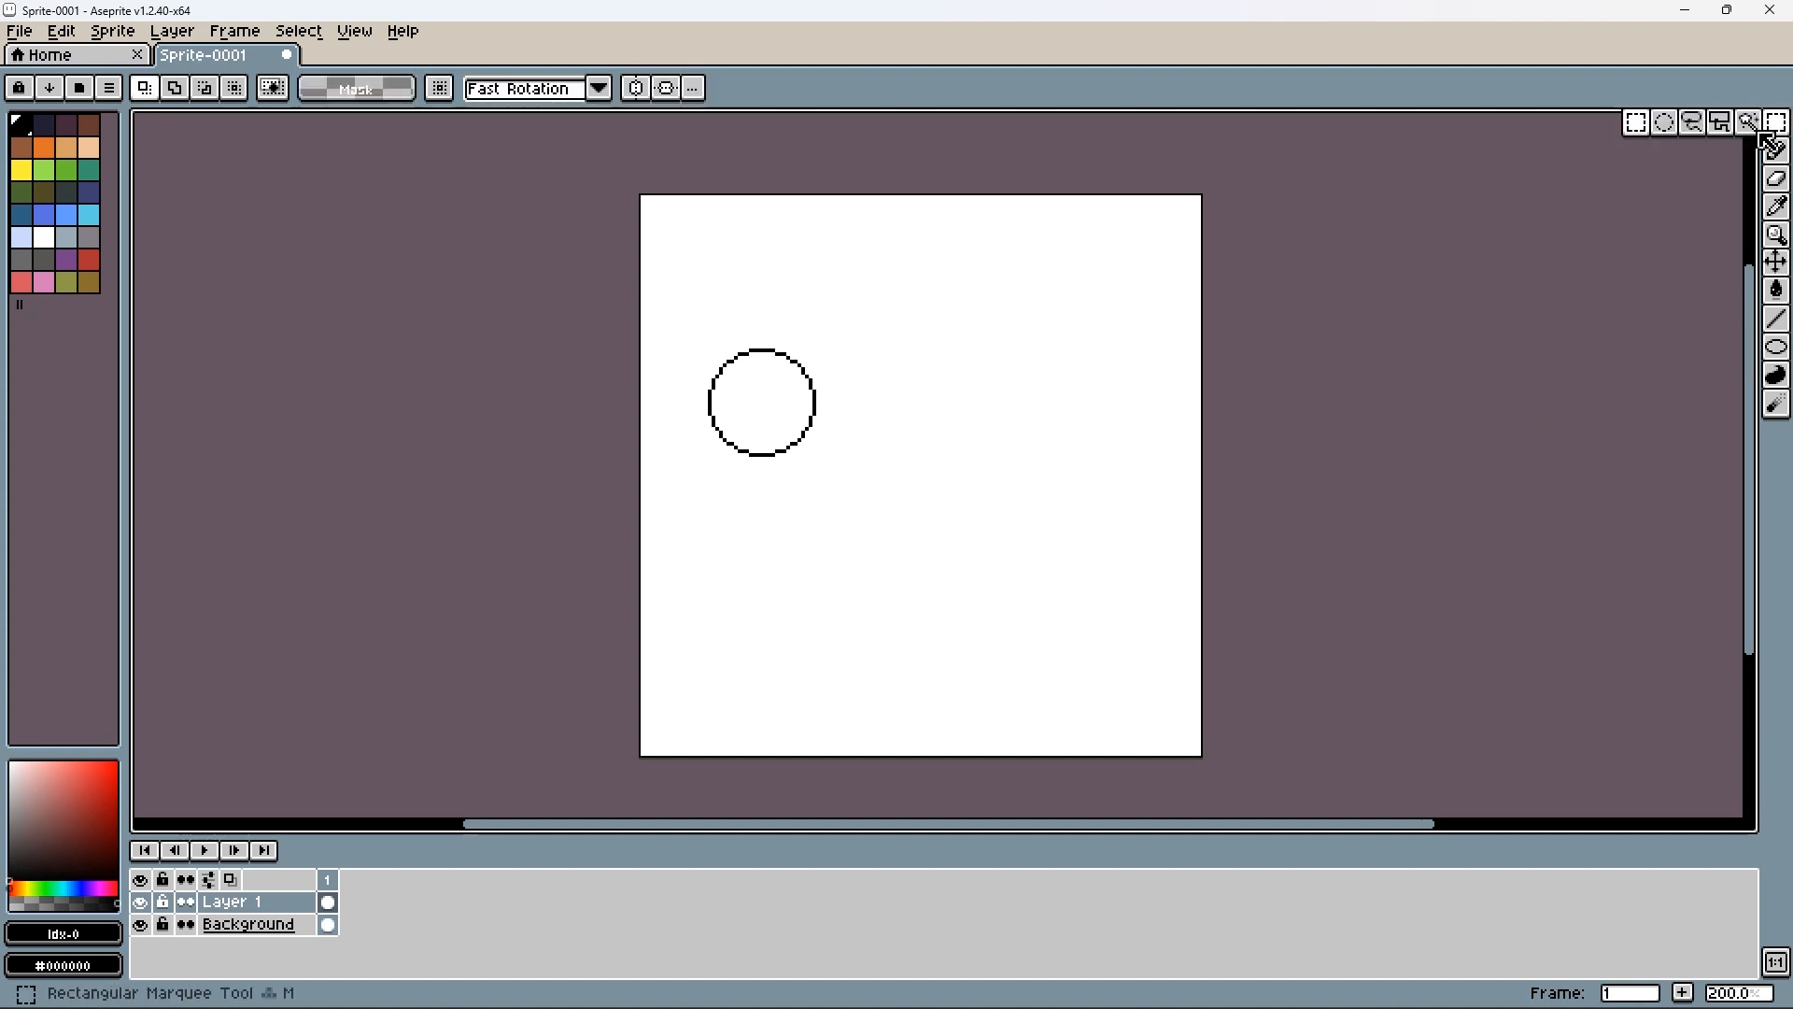
click(1779, 348)
key(ctrl+z)
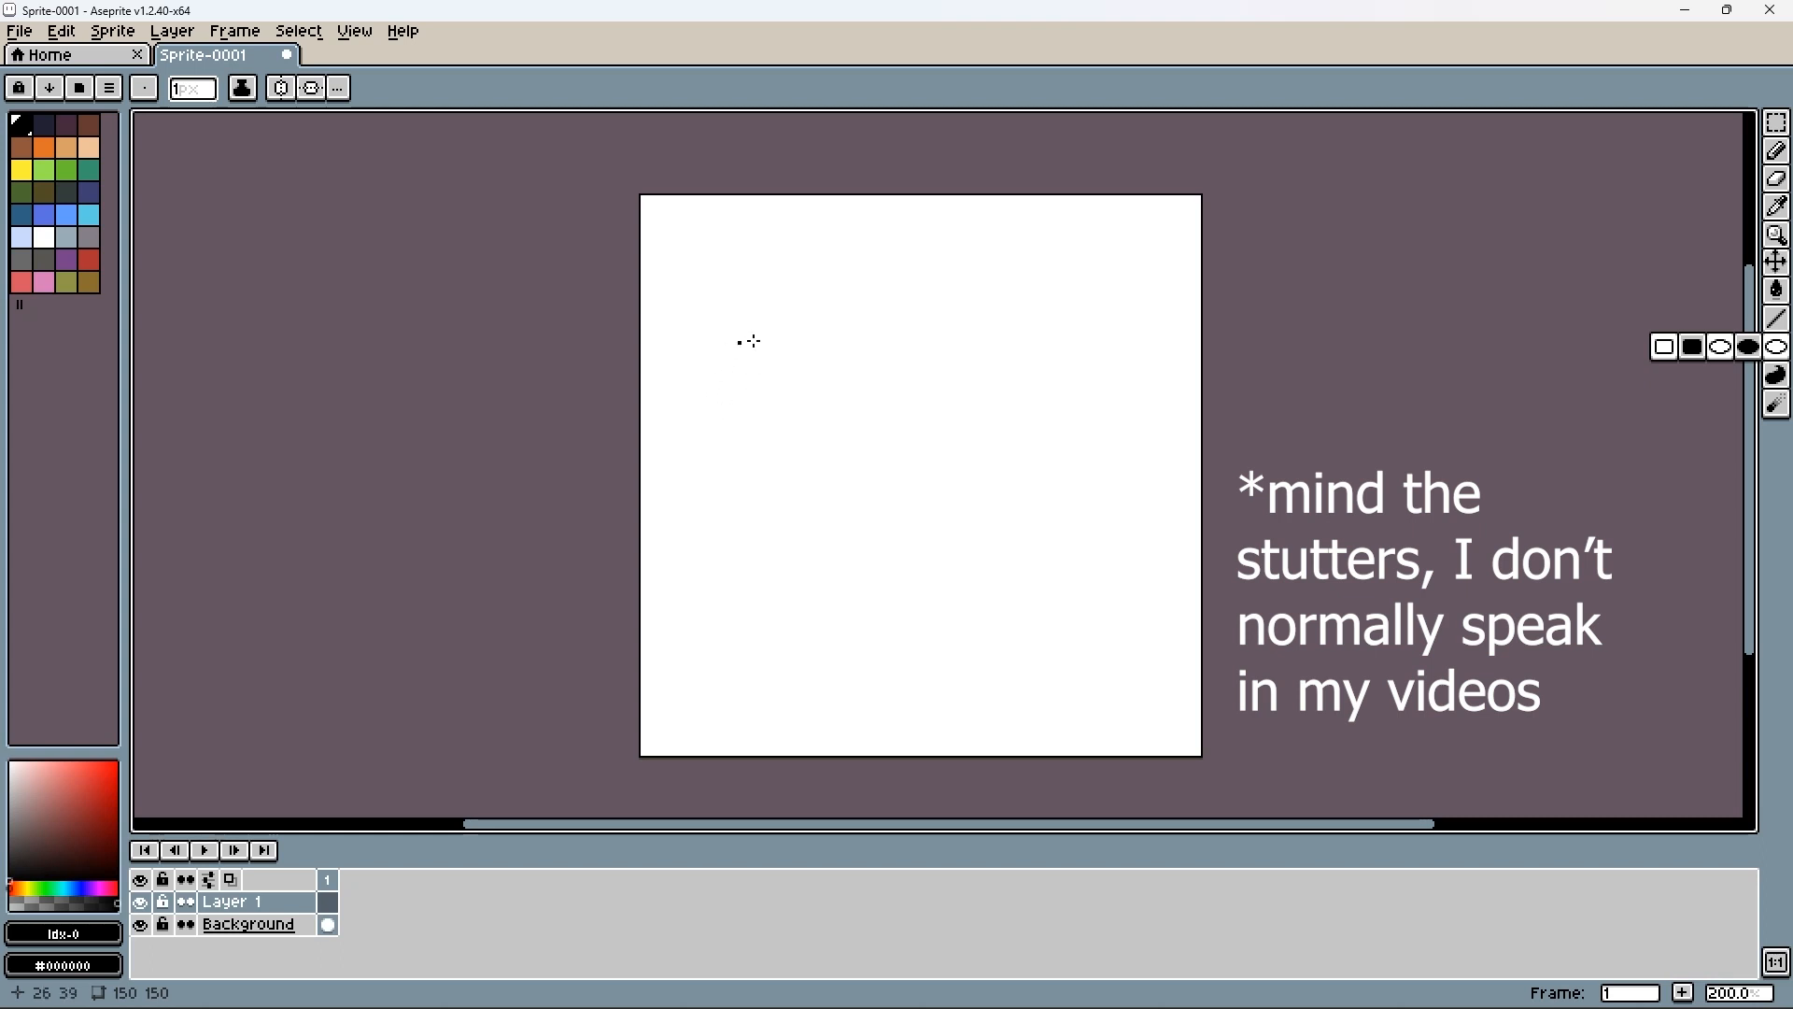
drag(743, 366, 925, 465)
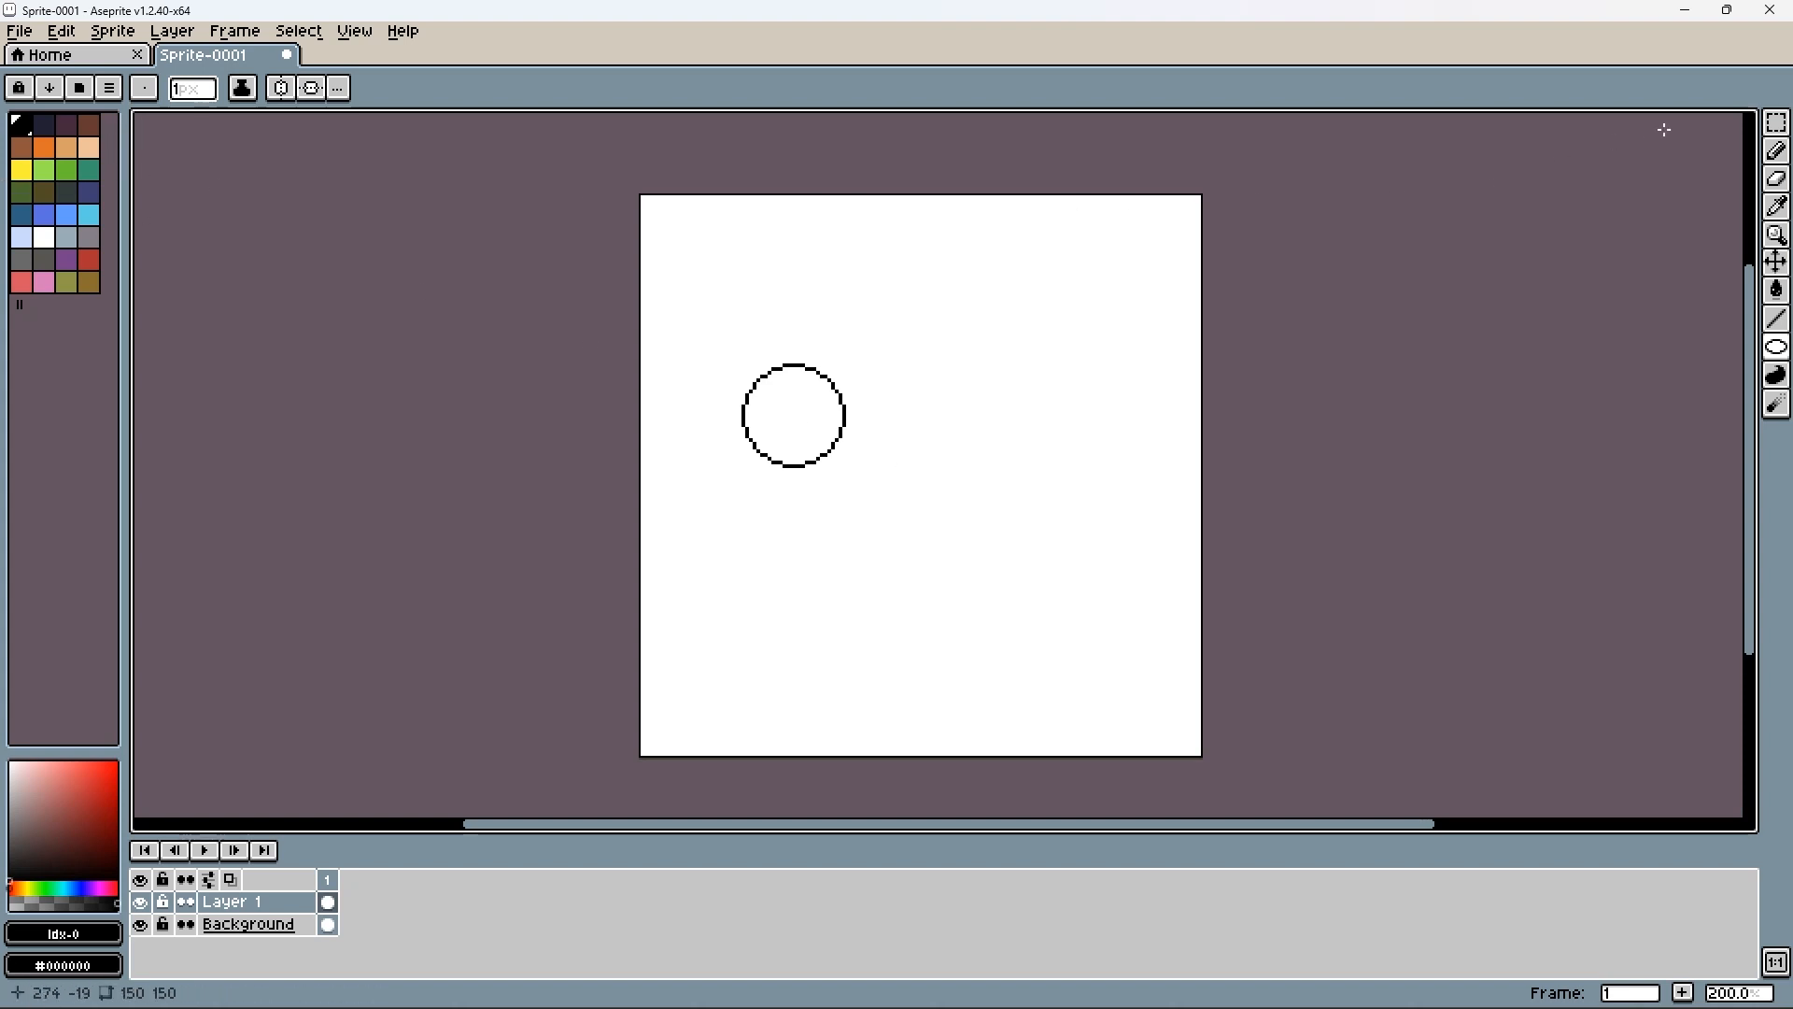
- Select the circle with the Rectangular Marquee and move it to the upper-right corner of the canvas
click(1782, 131)
drag(921, 310, 720, 509)
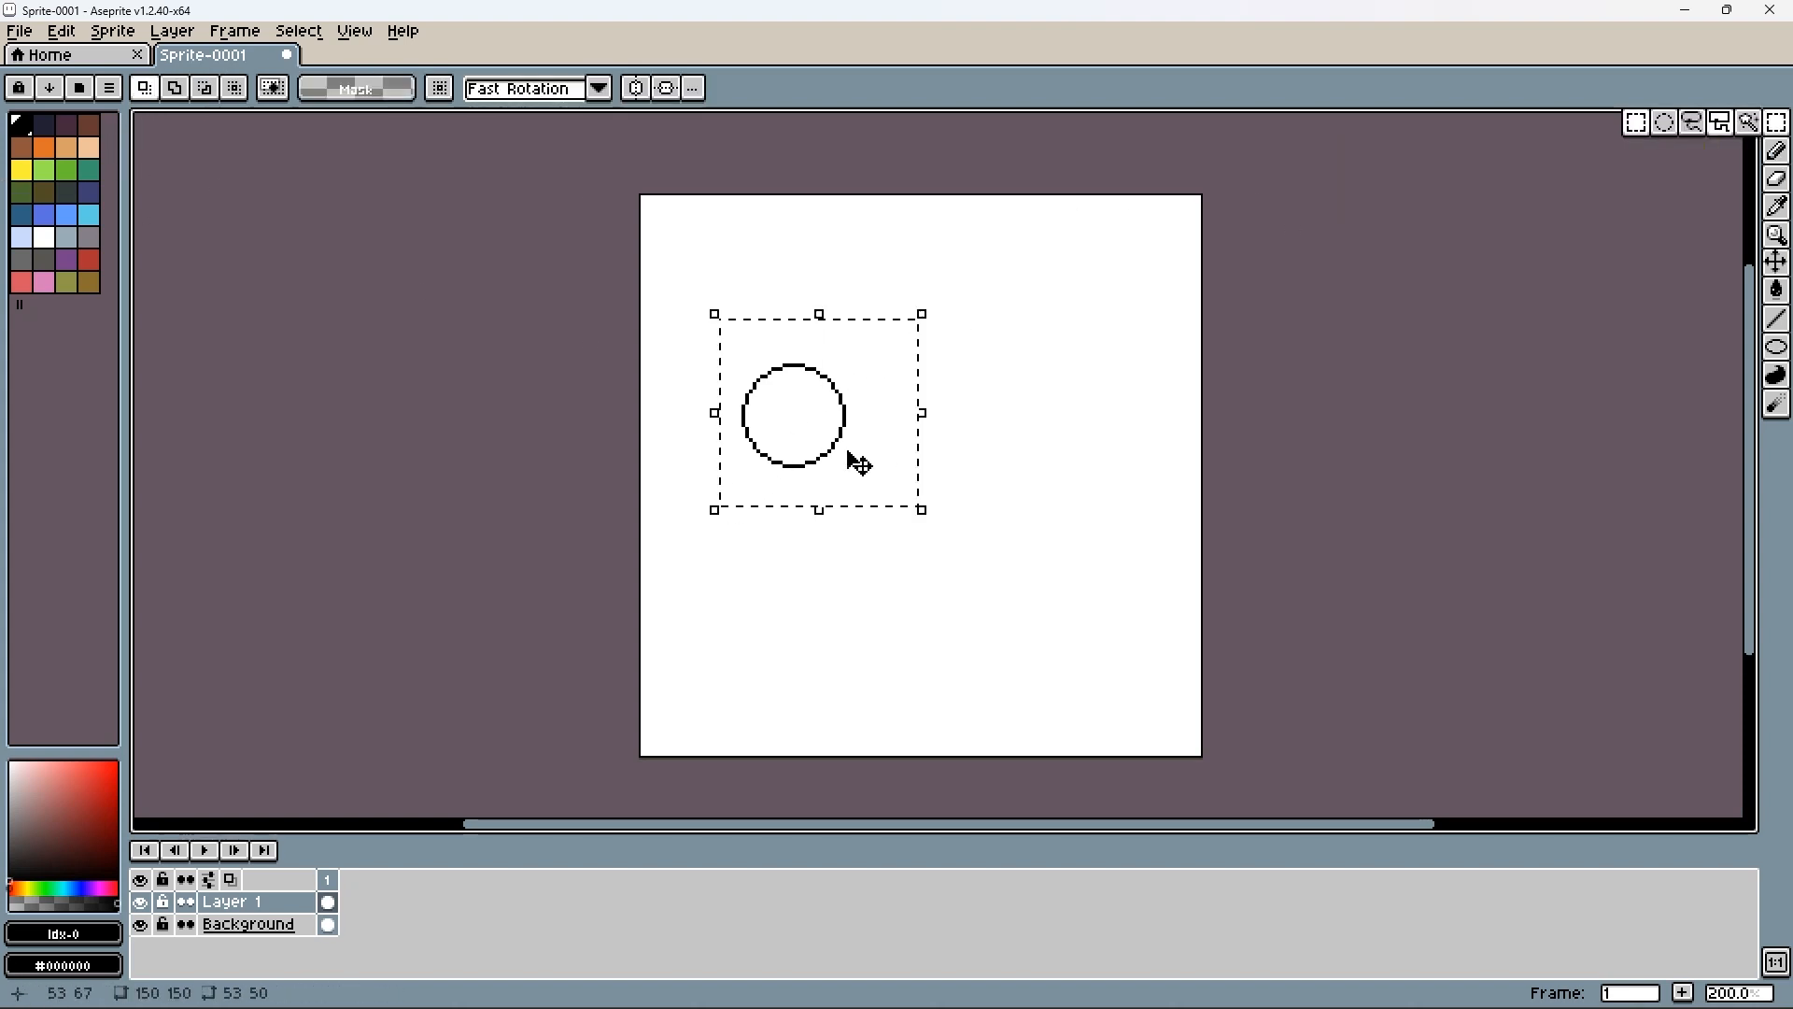
mouse_move(847, 457)
mouse_down()
mouse_move(775, 404)
mouse_move(745, 412)
mouse_move(753, 361)
mouse_move(772, 435)
mouse_move(845, 461)
mouse_move(822, 448)
mouse_up()
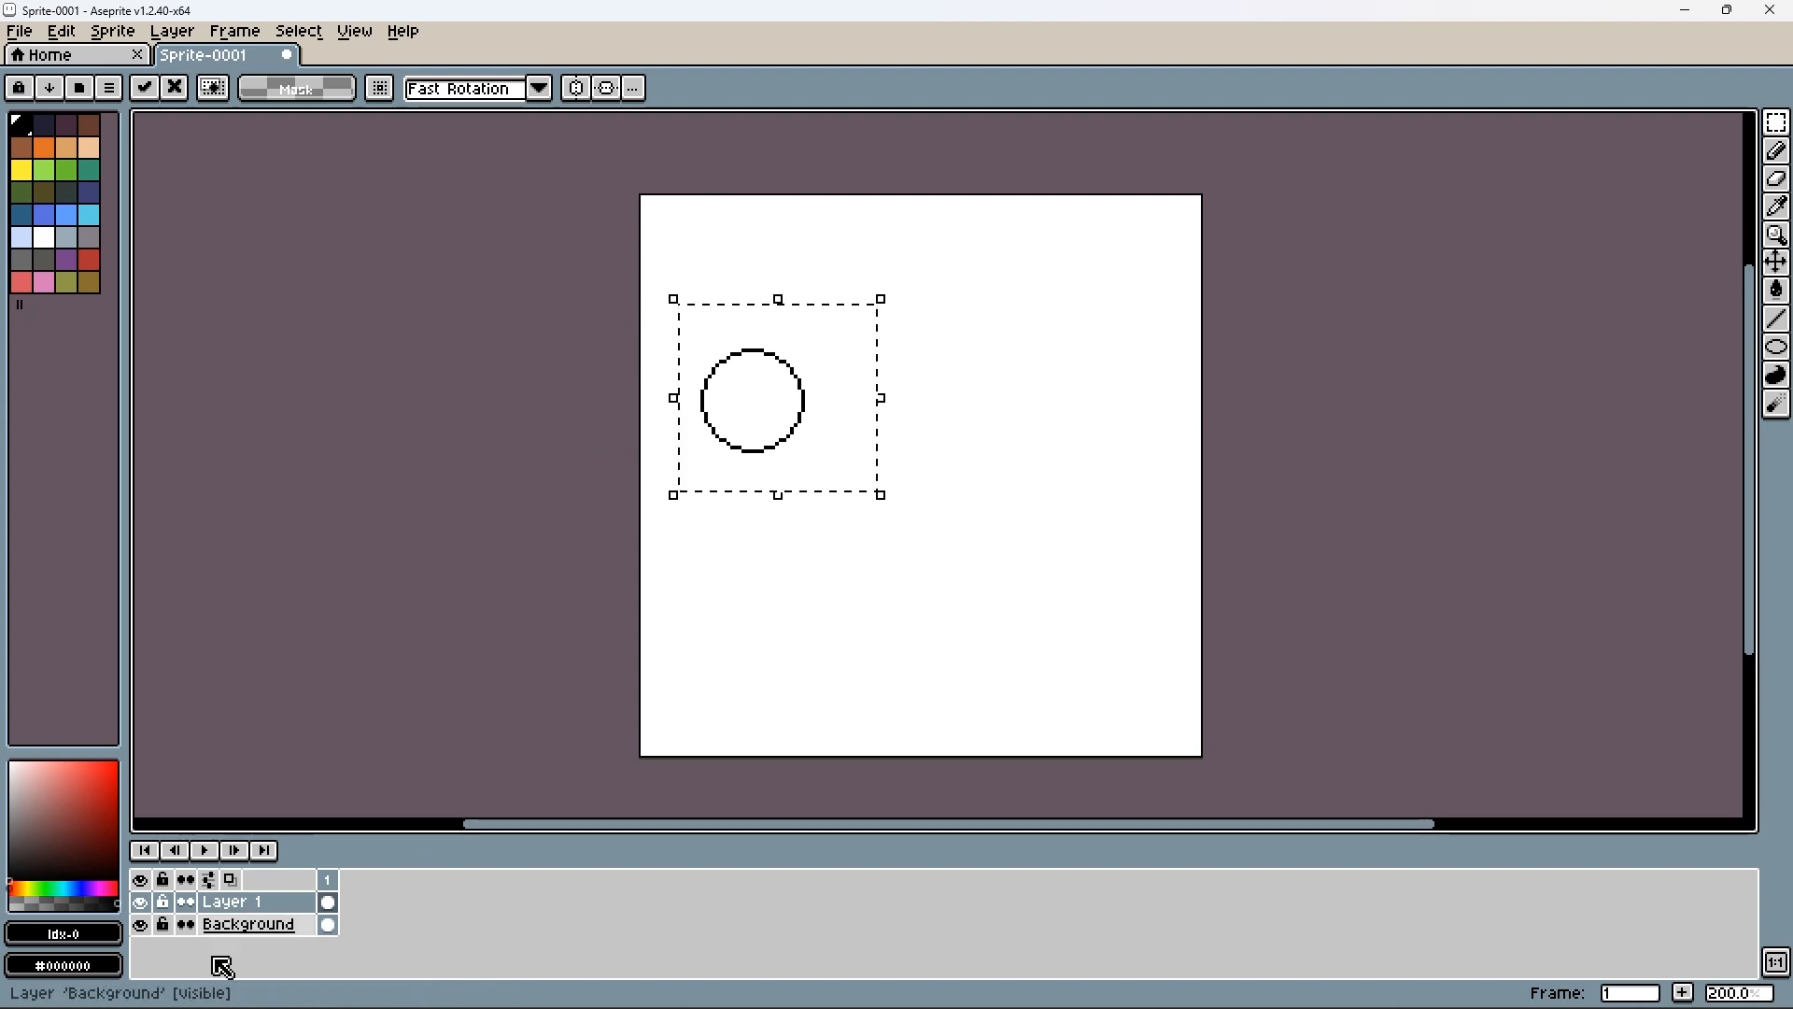
click(336, 902)
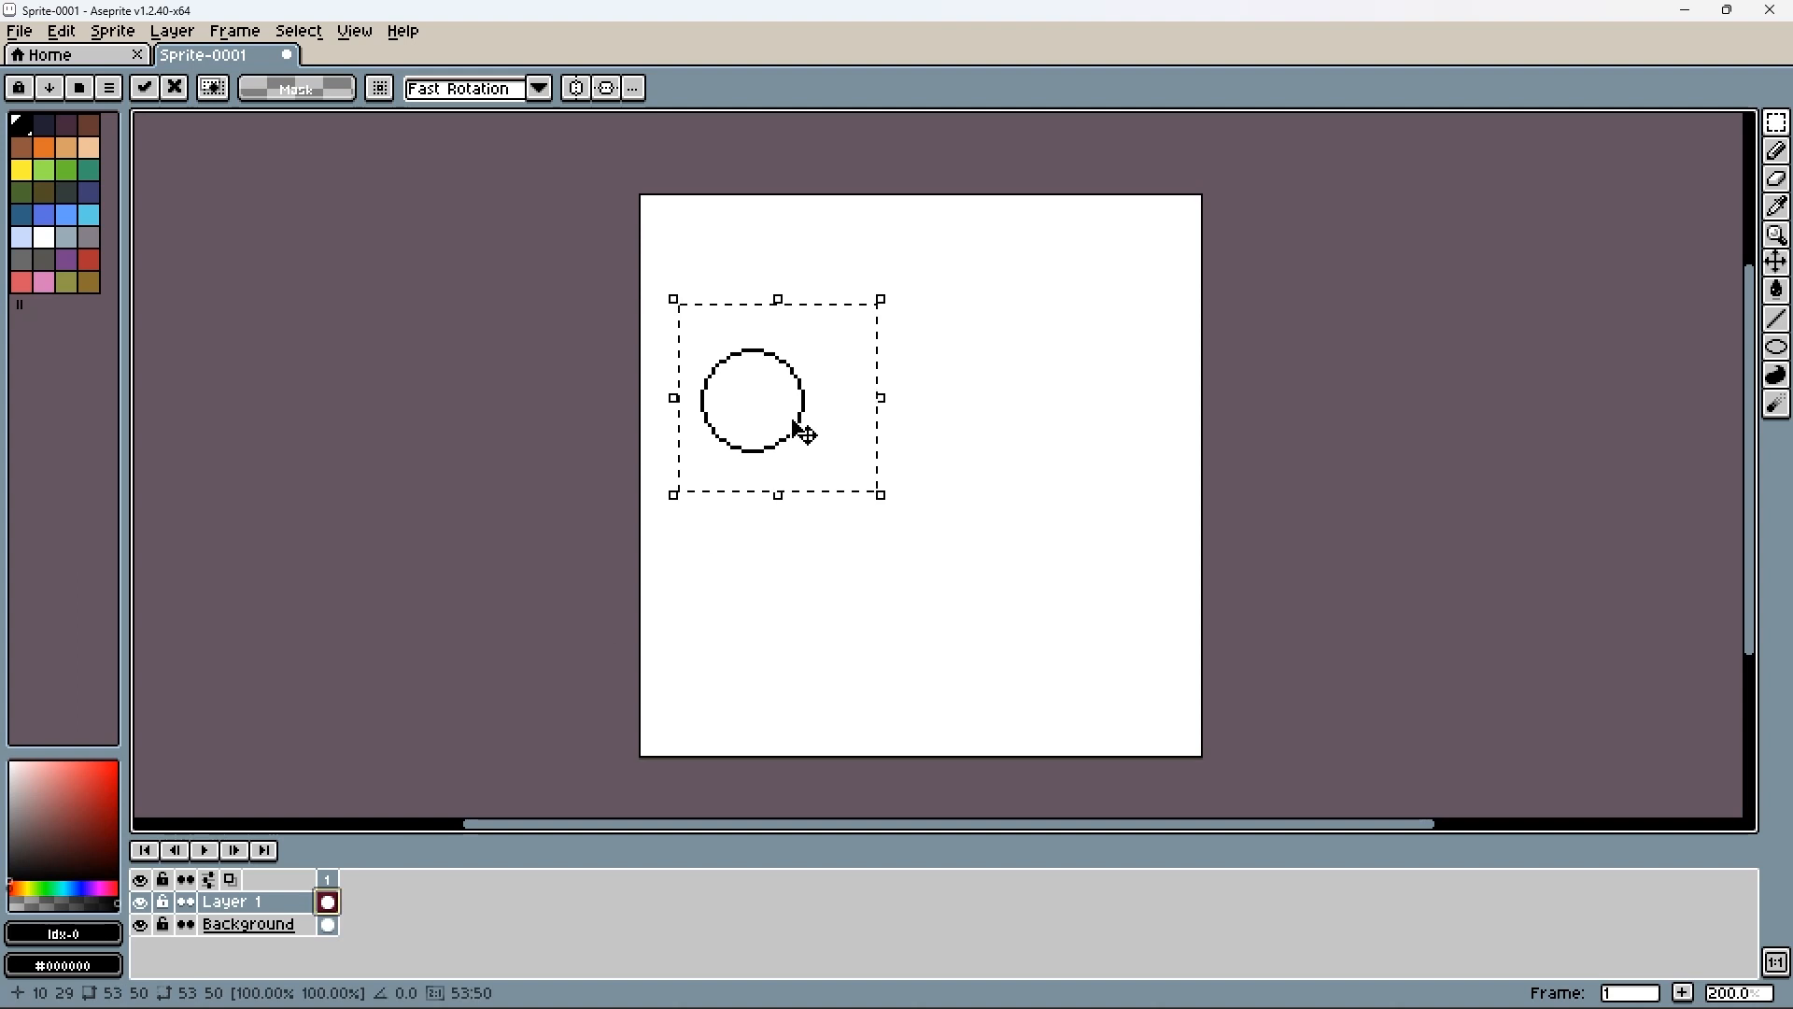
drag(800, 424, 1152, 300)
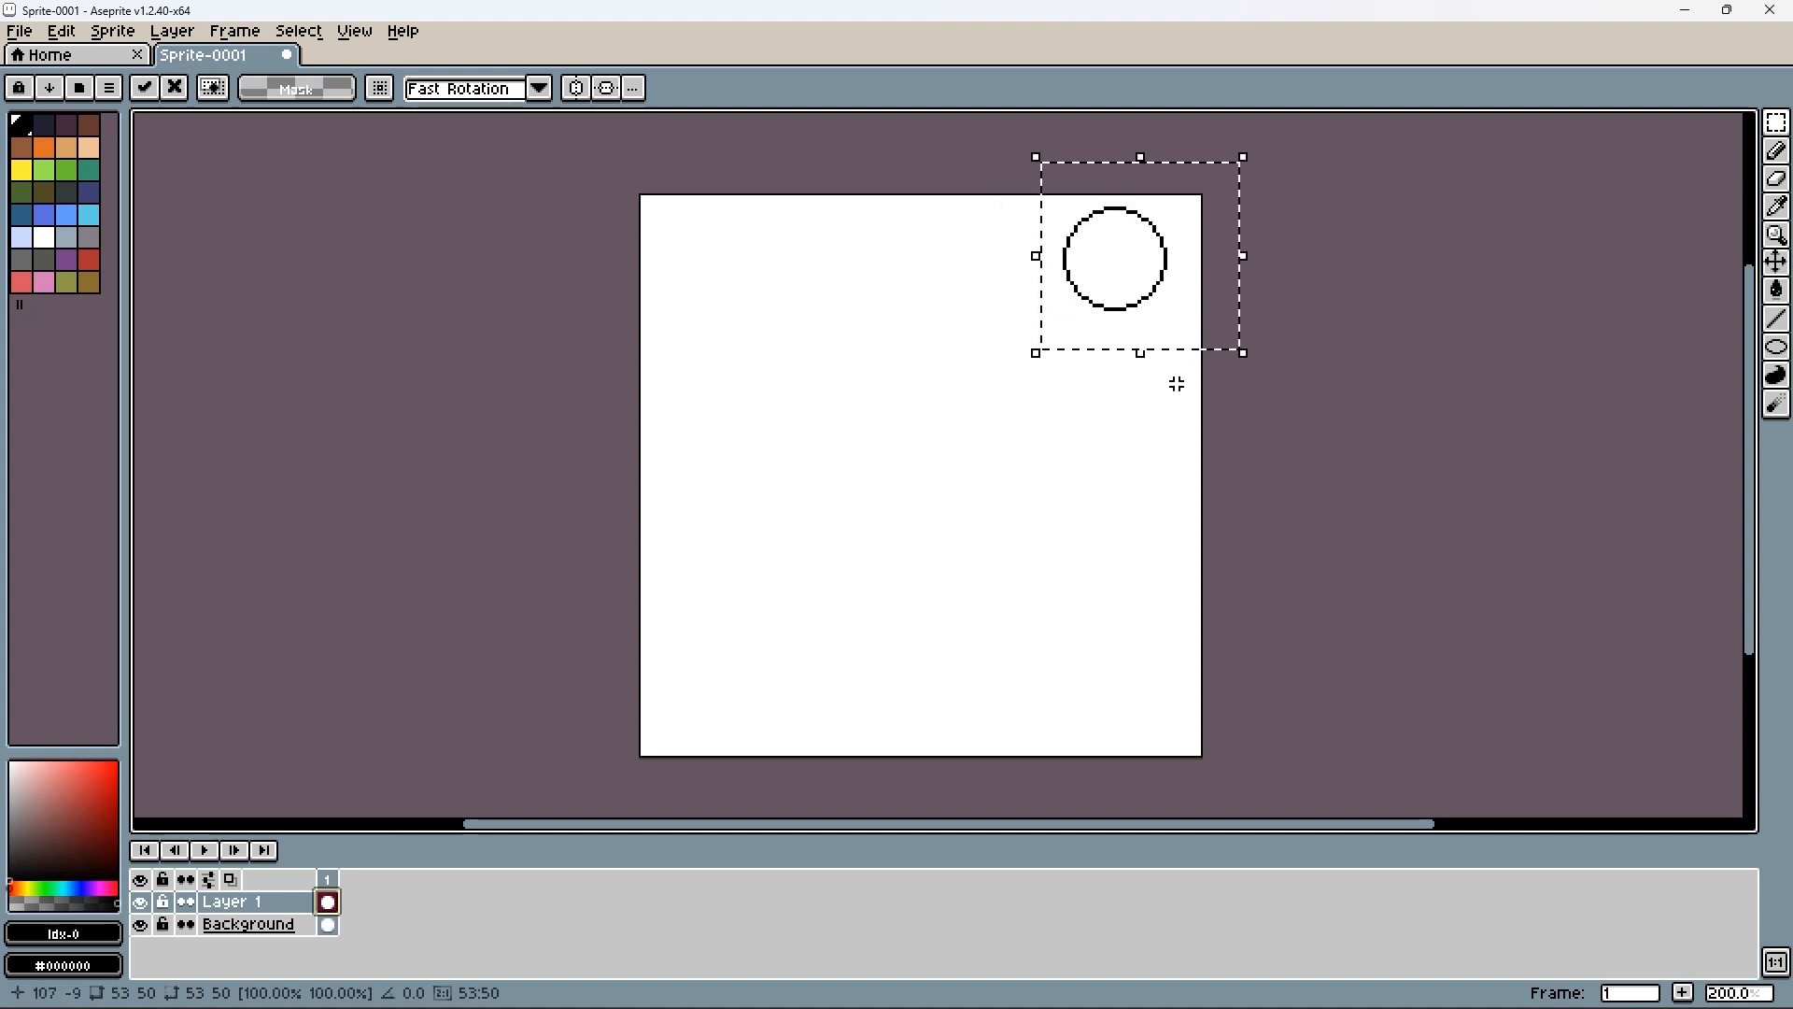
- Duplicate the frame repeatedly until the timeline holds 15 frames
right_click(328, 902)
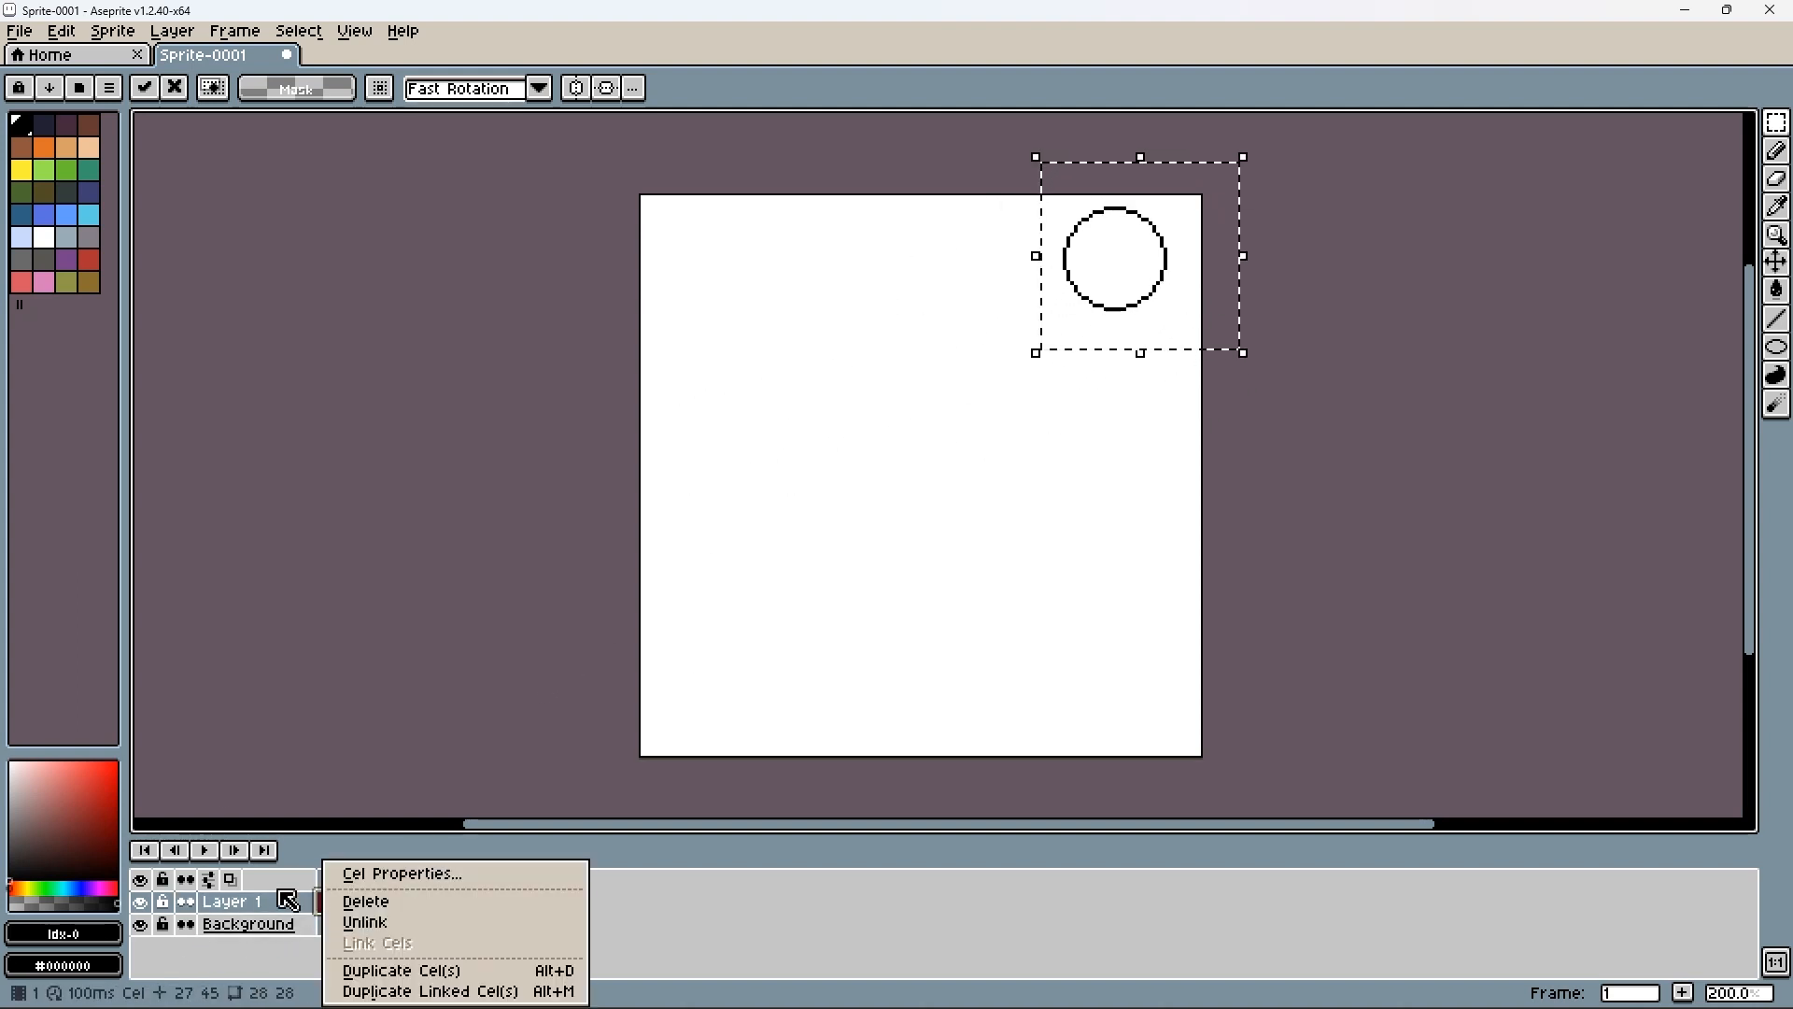
click(294, 948)
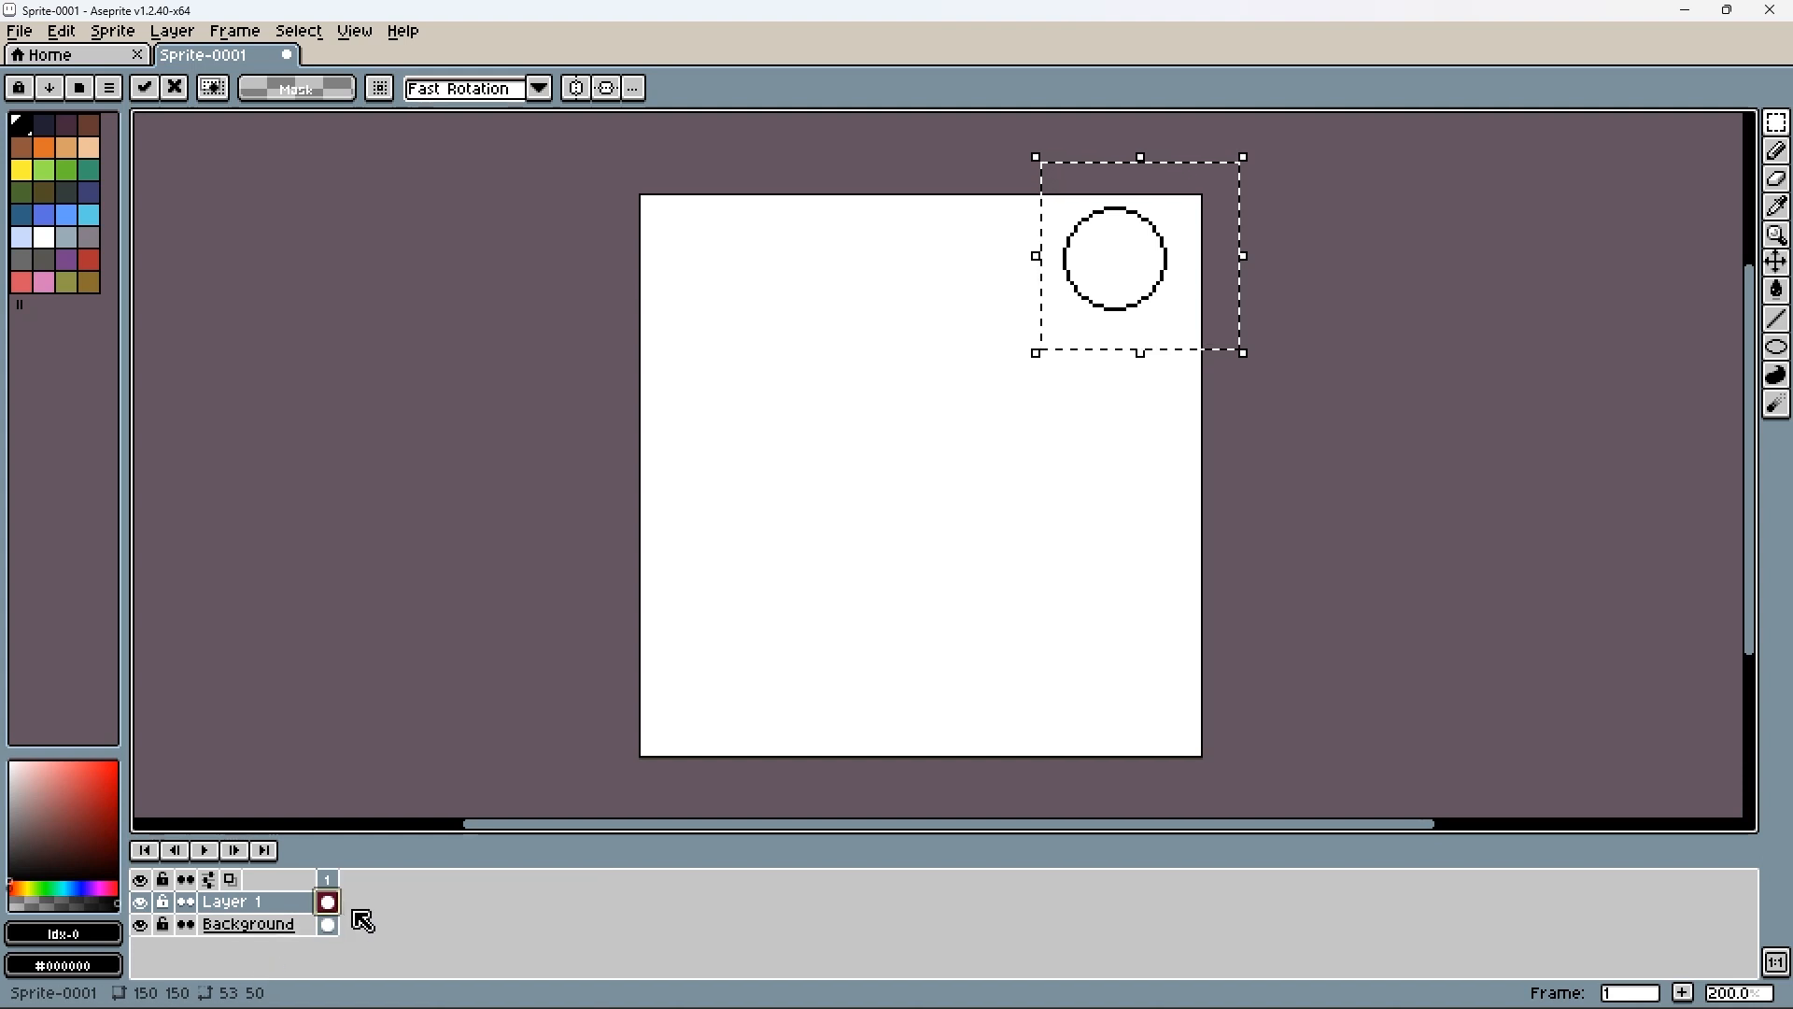
key(alt+n)
key(alt+n)
key(alt+n)
key(alt+n)
key(alt+n)
key(alt+n)
key(alt+n)
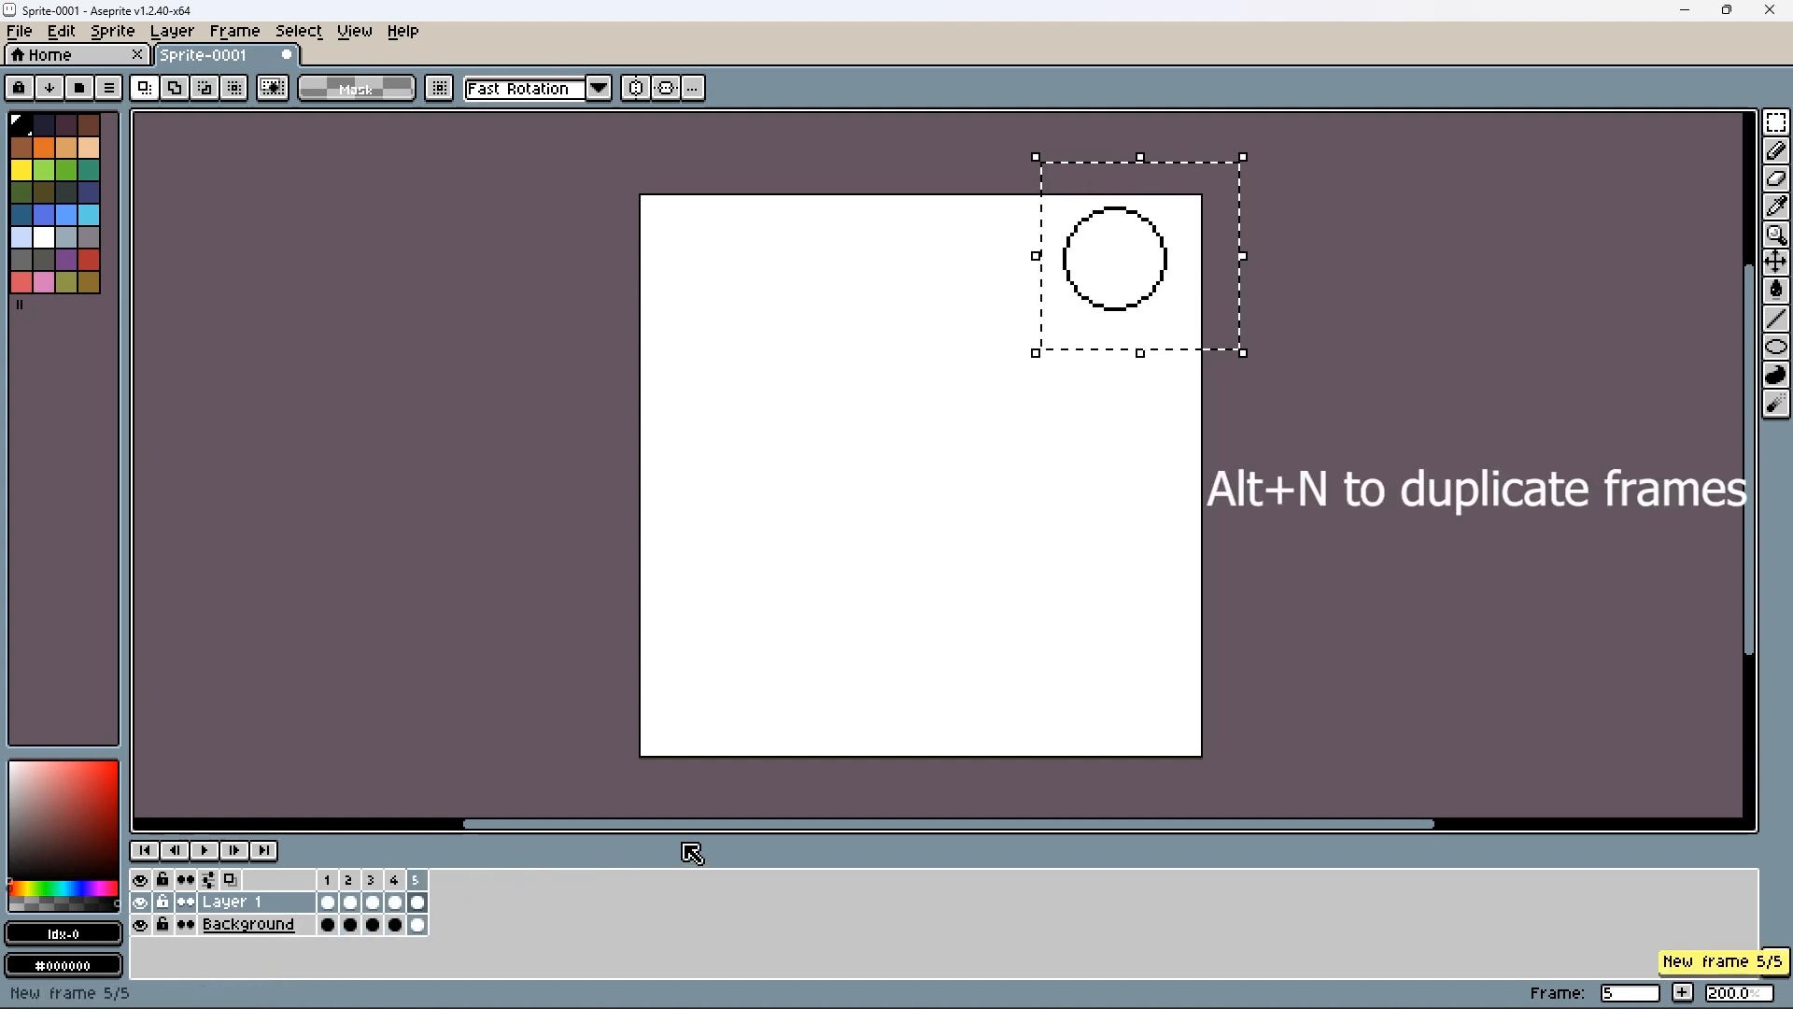
key(alt+n)
key(alt+n)
key(alt+n)
key(alt+n)
key(alt+n)
key(alt+n)
key(alt+n)
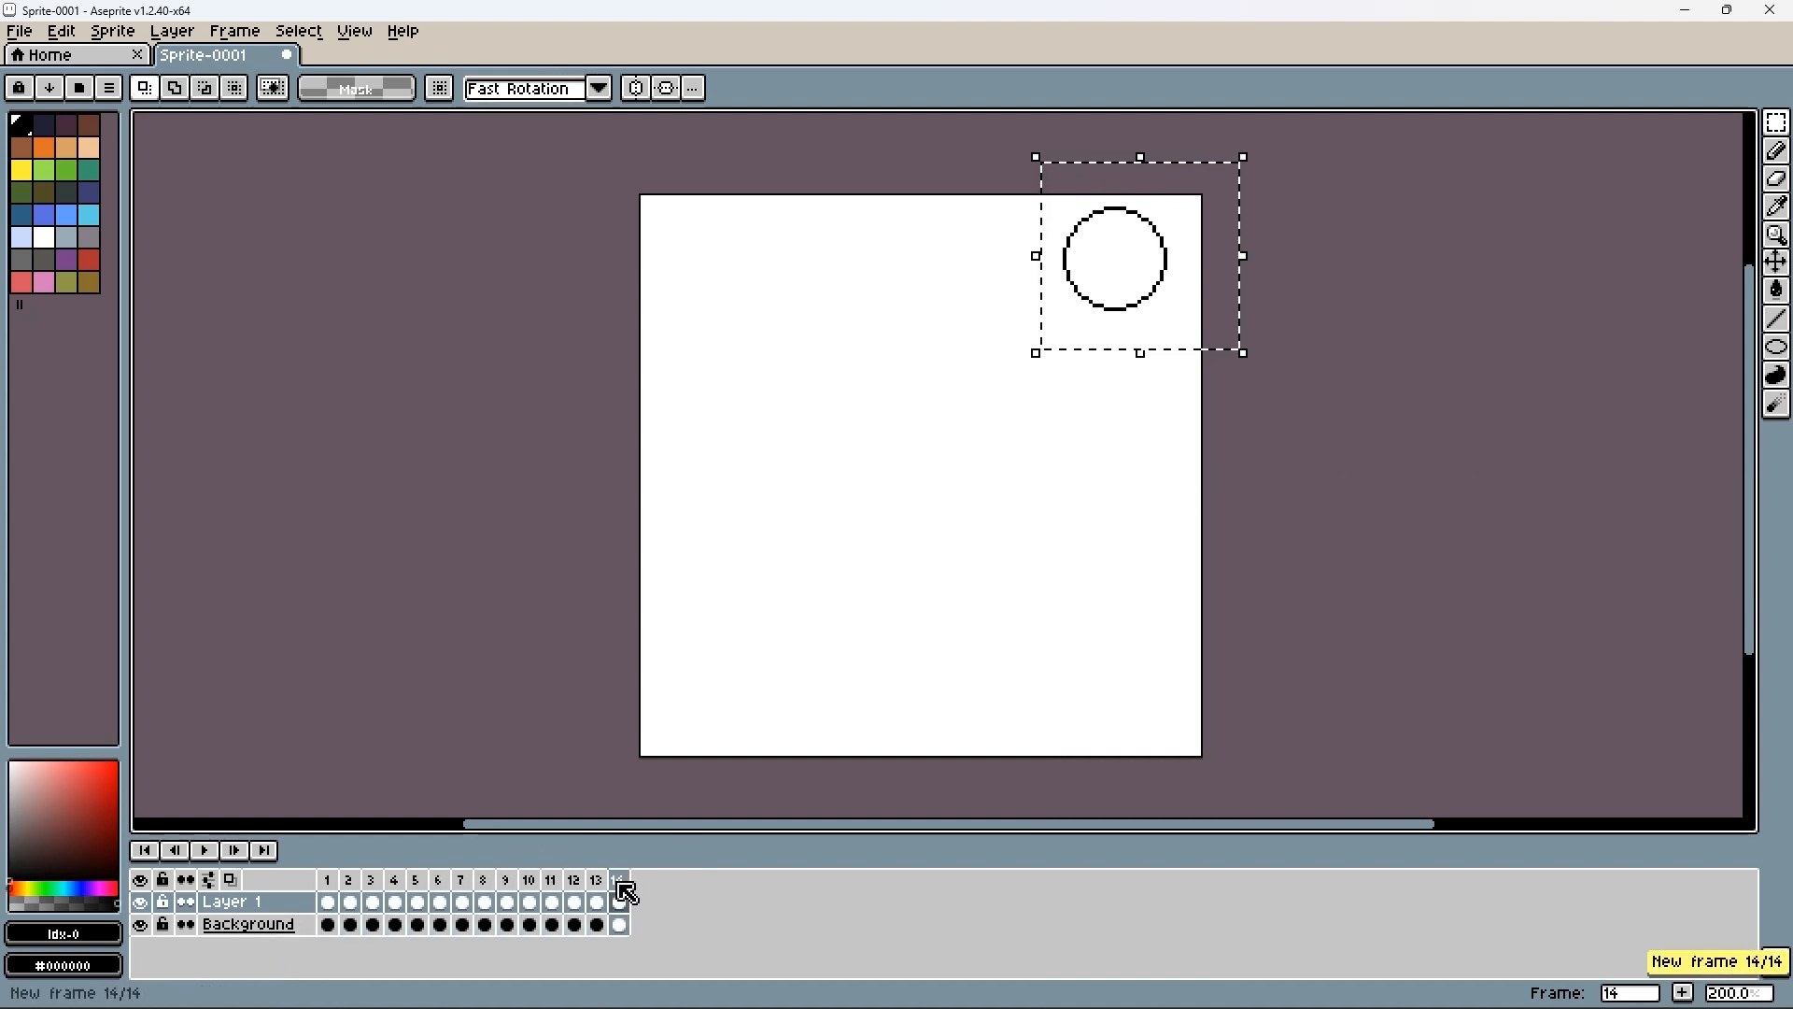
- Lock the Background layer and delete the circle from frame 1 of Layer 1
click(327, 883)
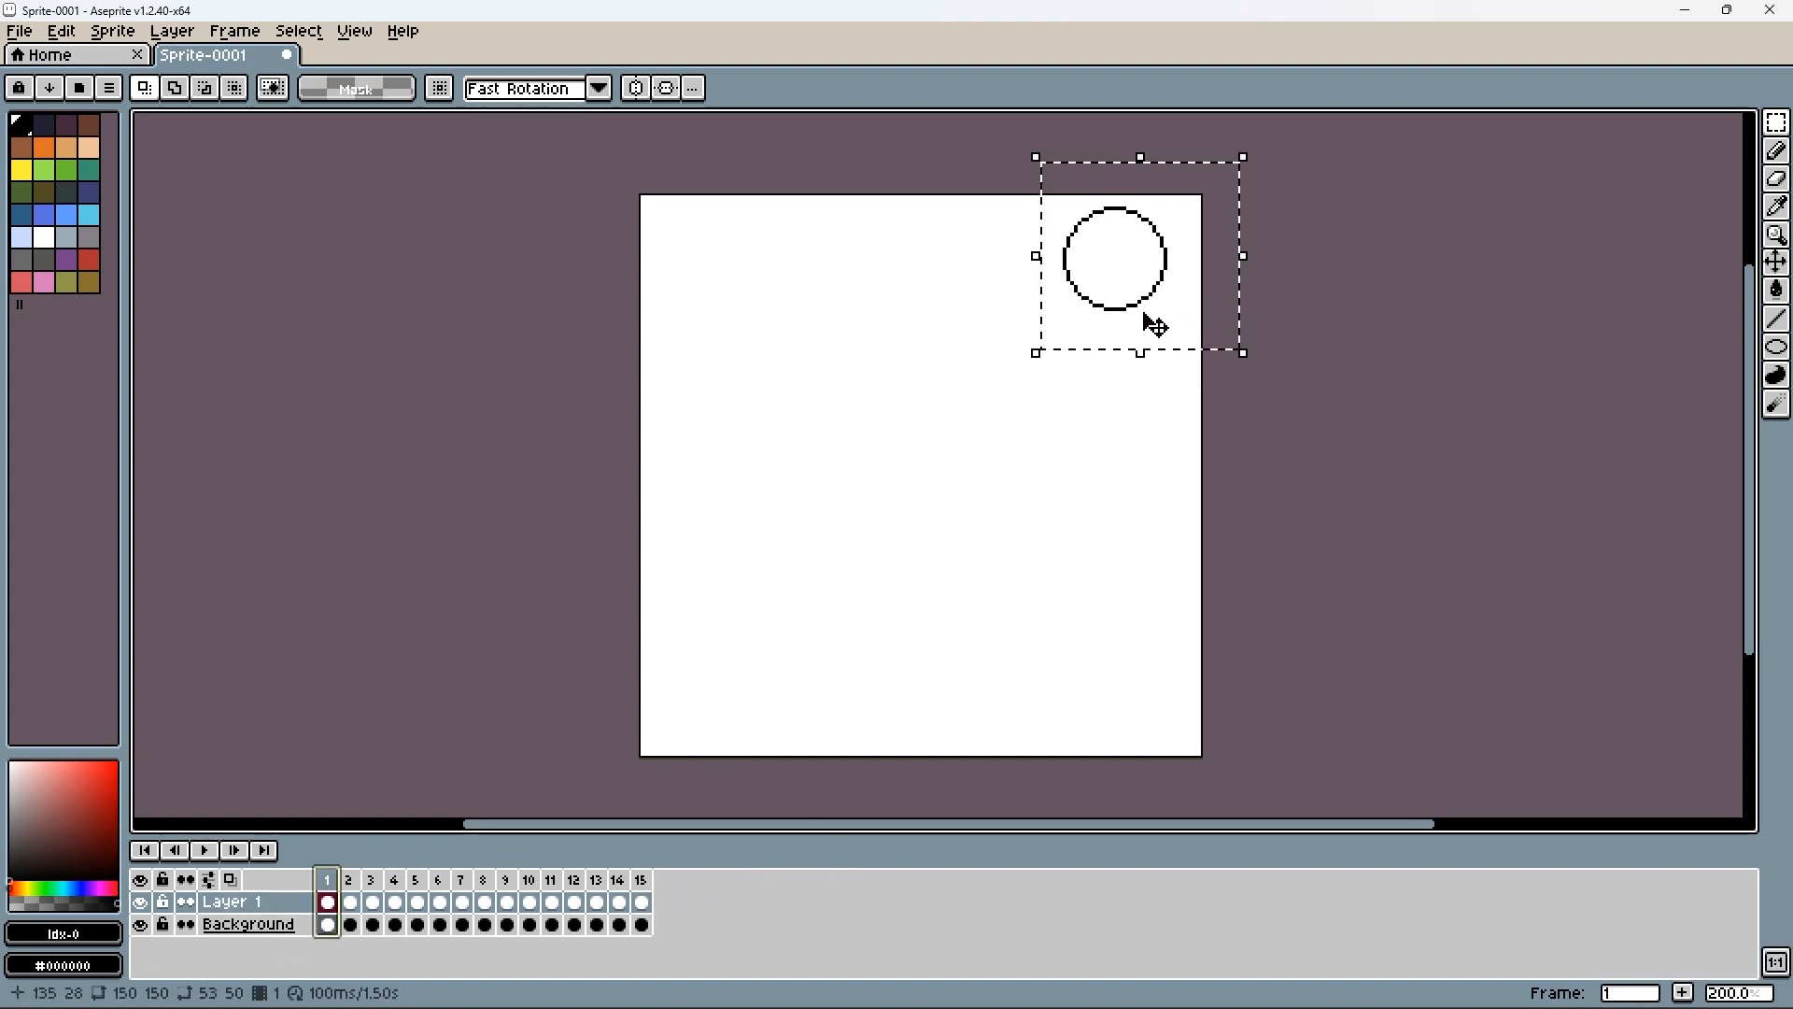
click(164, 925)
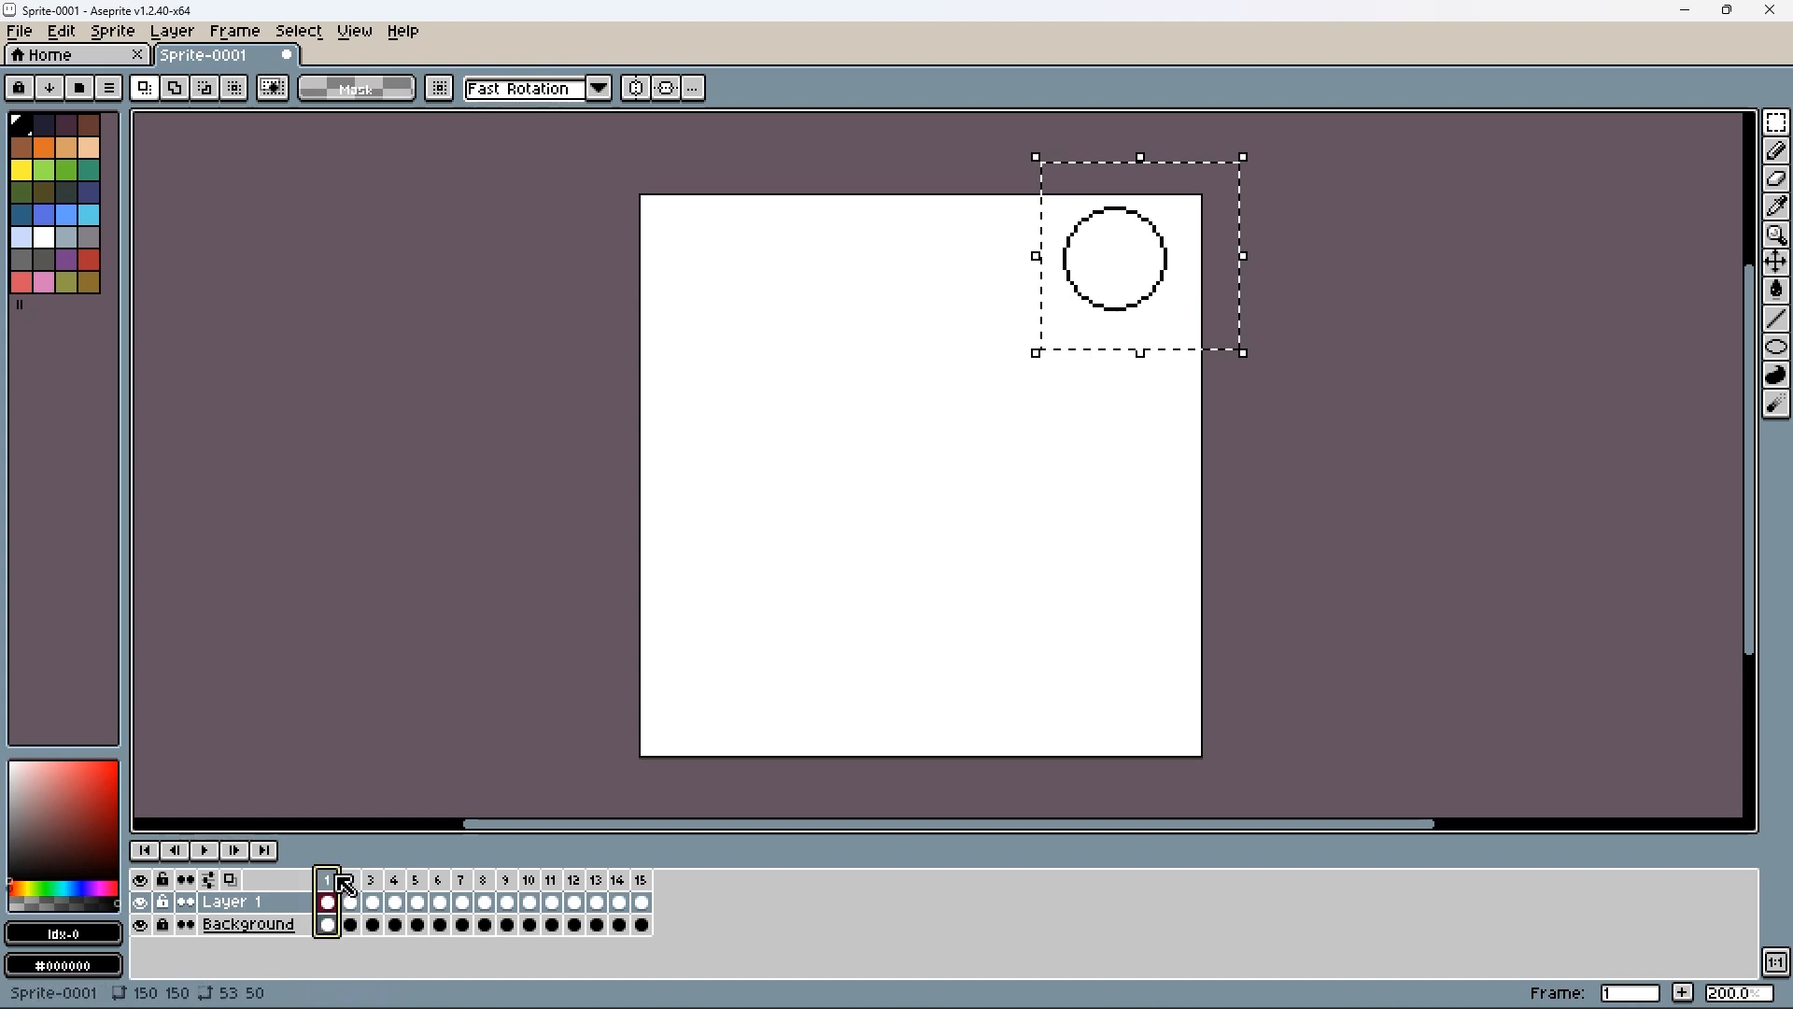
drag(1179, 316, 998, 393)
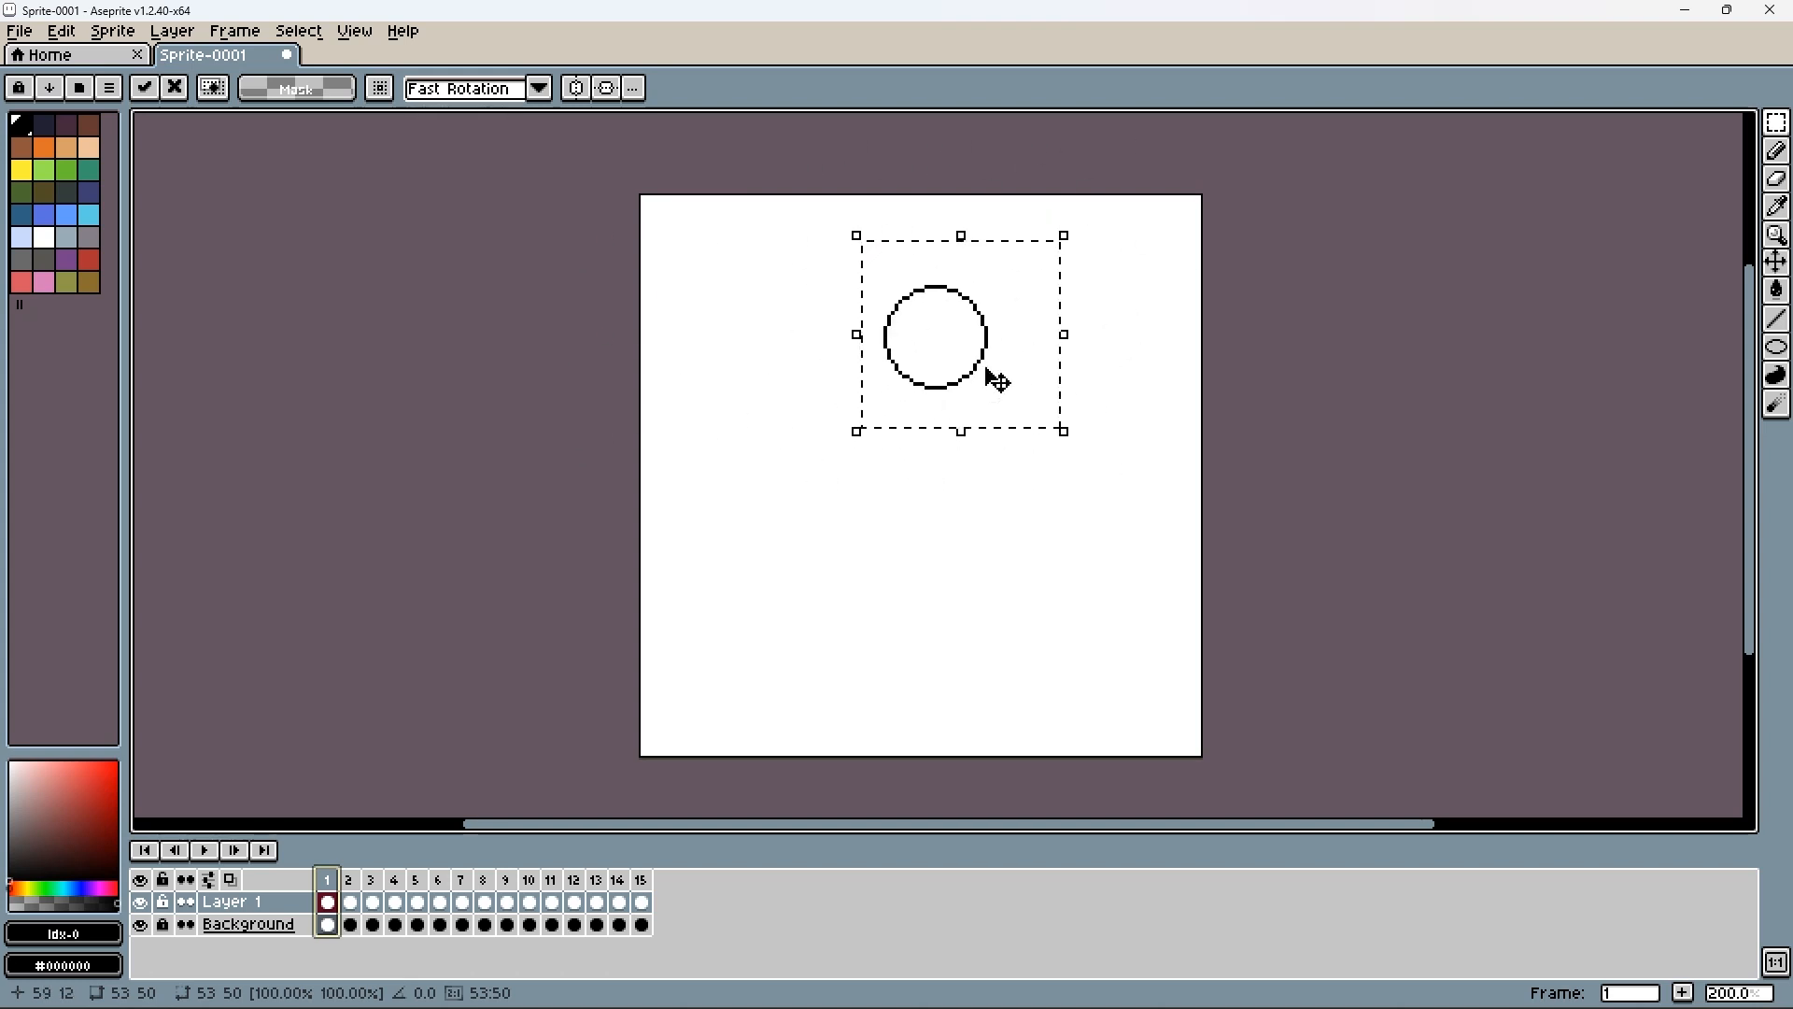
key(Delete)
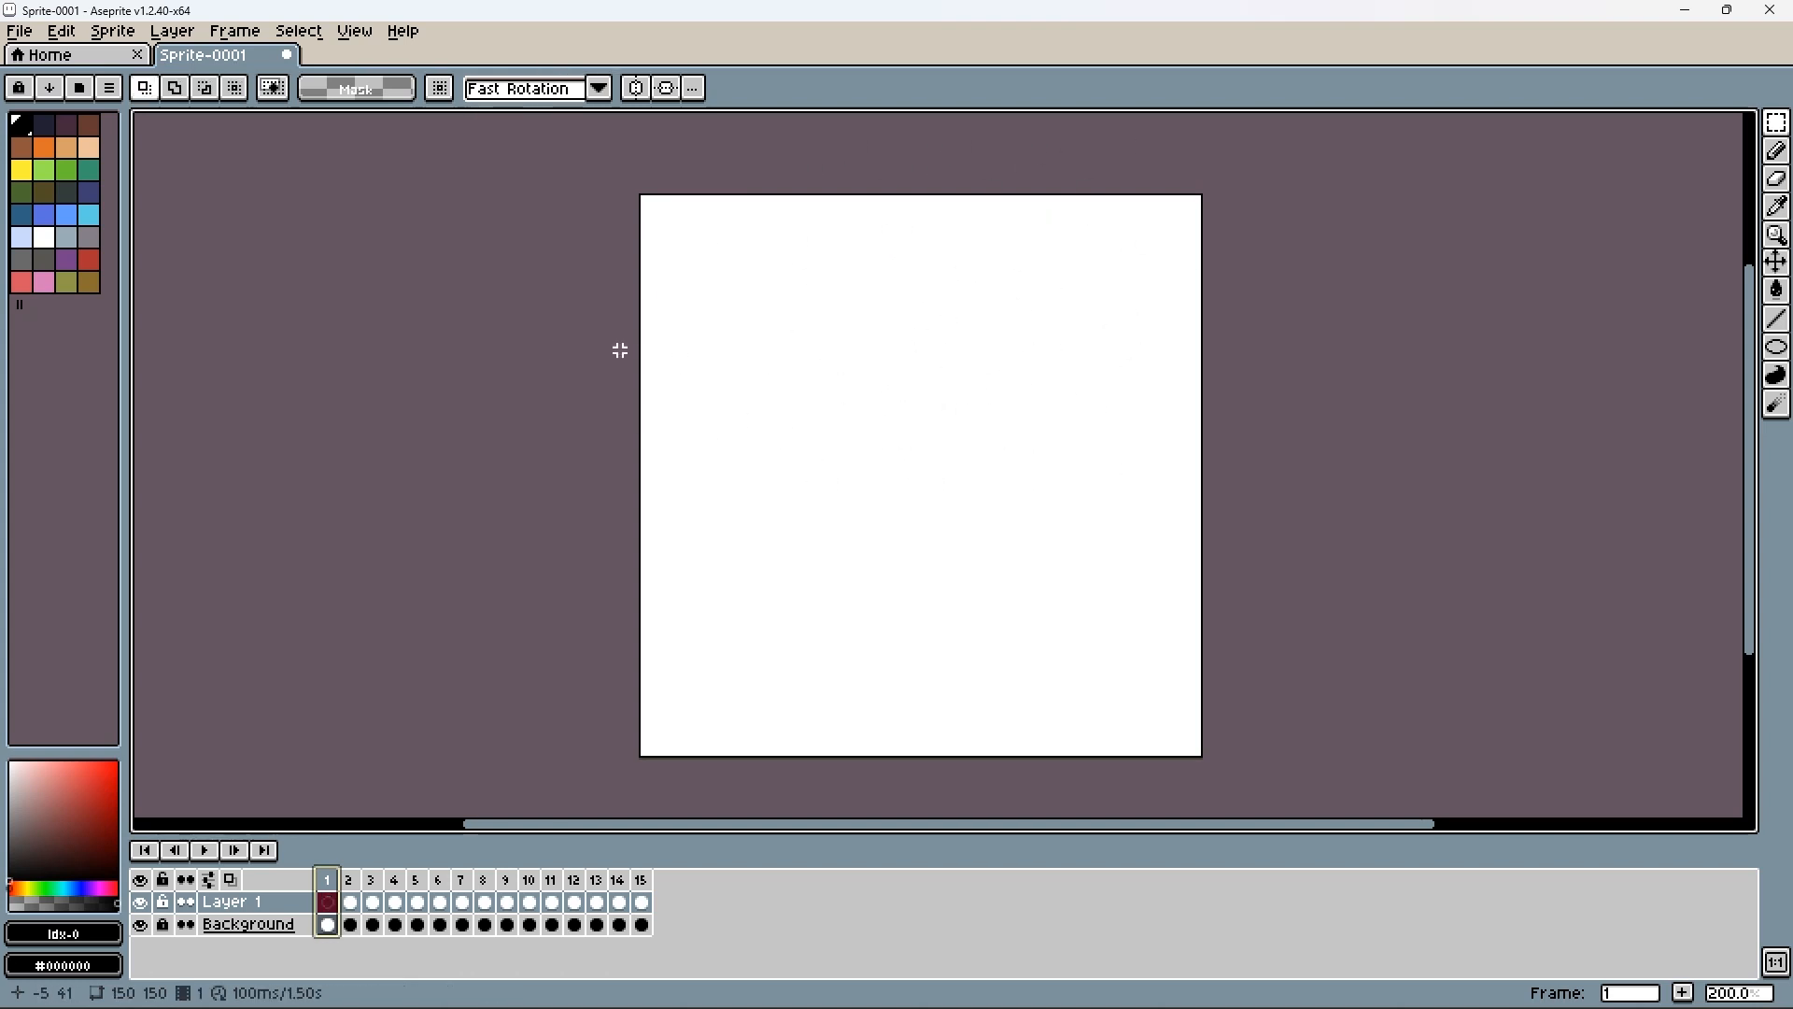
- On frame 2, move the circle to the canvas's upper-left edge so that most of it lies outside
click(349, 882)
drag(975, 204, 636, 303)
key(ctrl+d)
- Turn on onion skinning and place frame 3's circle slightly right of and below frame 2's circle, partly outside the left canvas edge
click(371, 879)
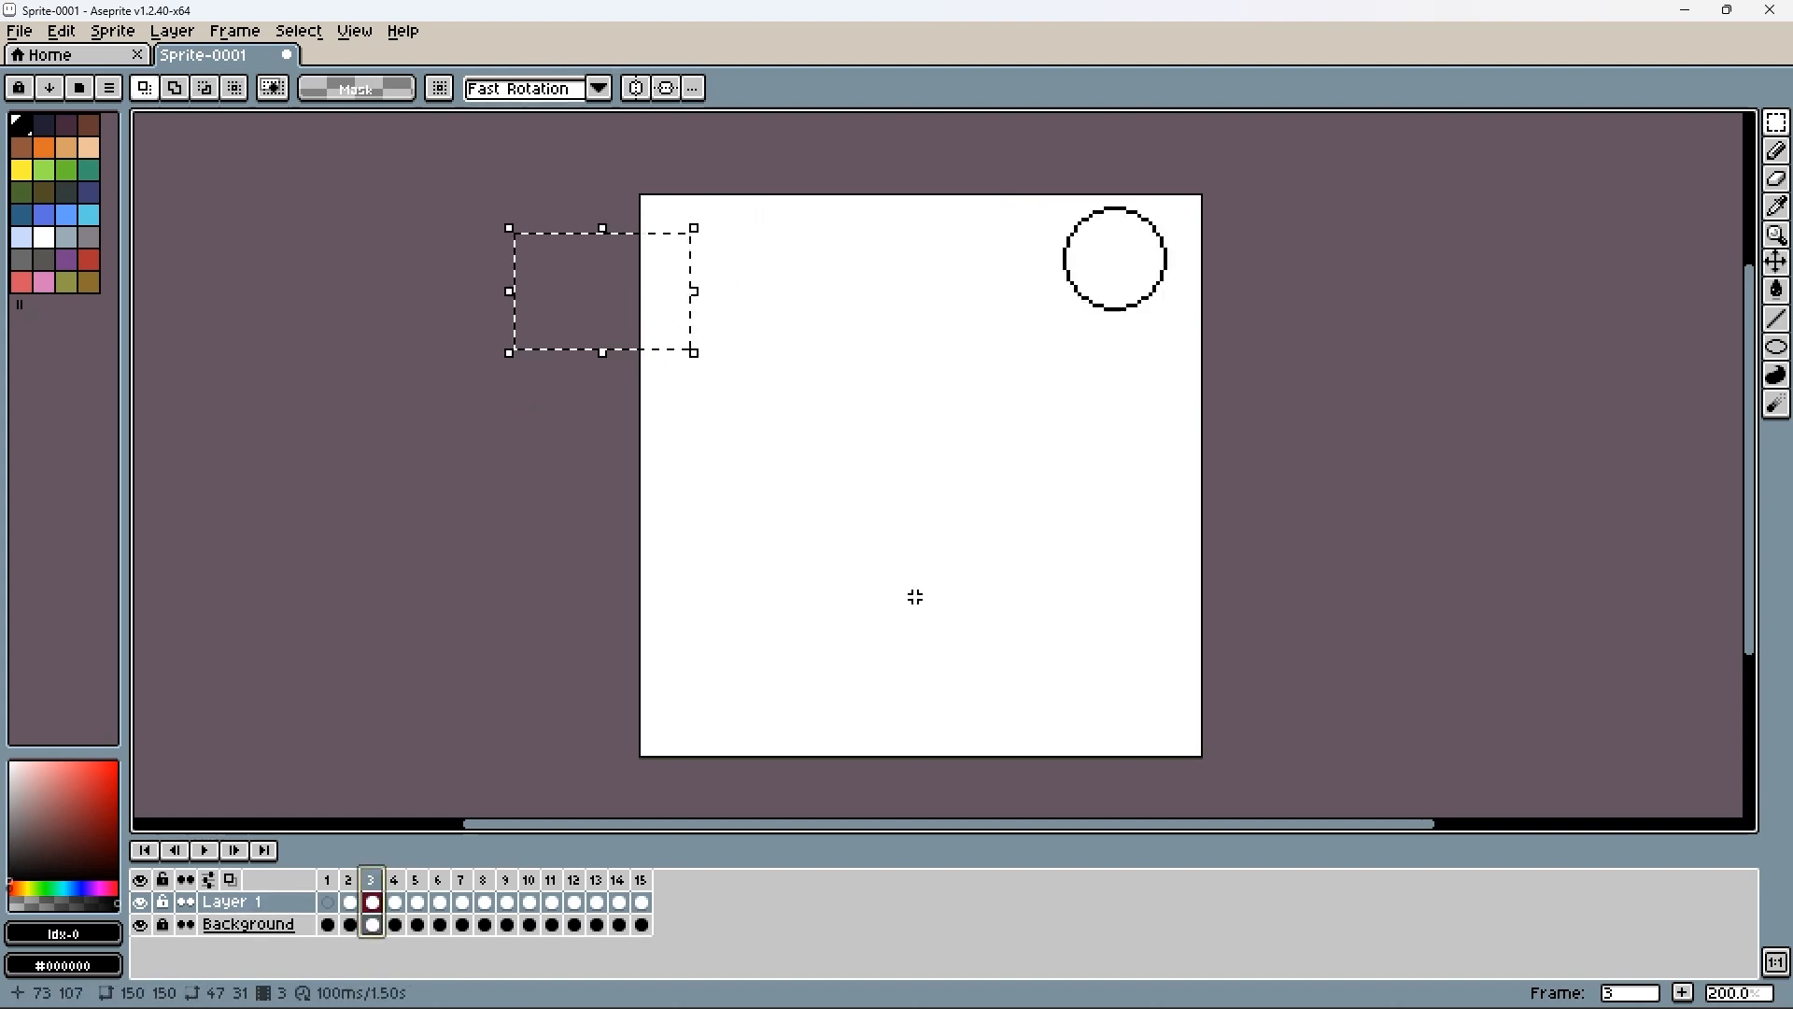
drag(1046, 192, 935, 396)
click(230, 880)
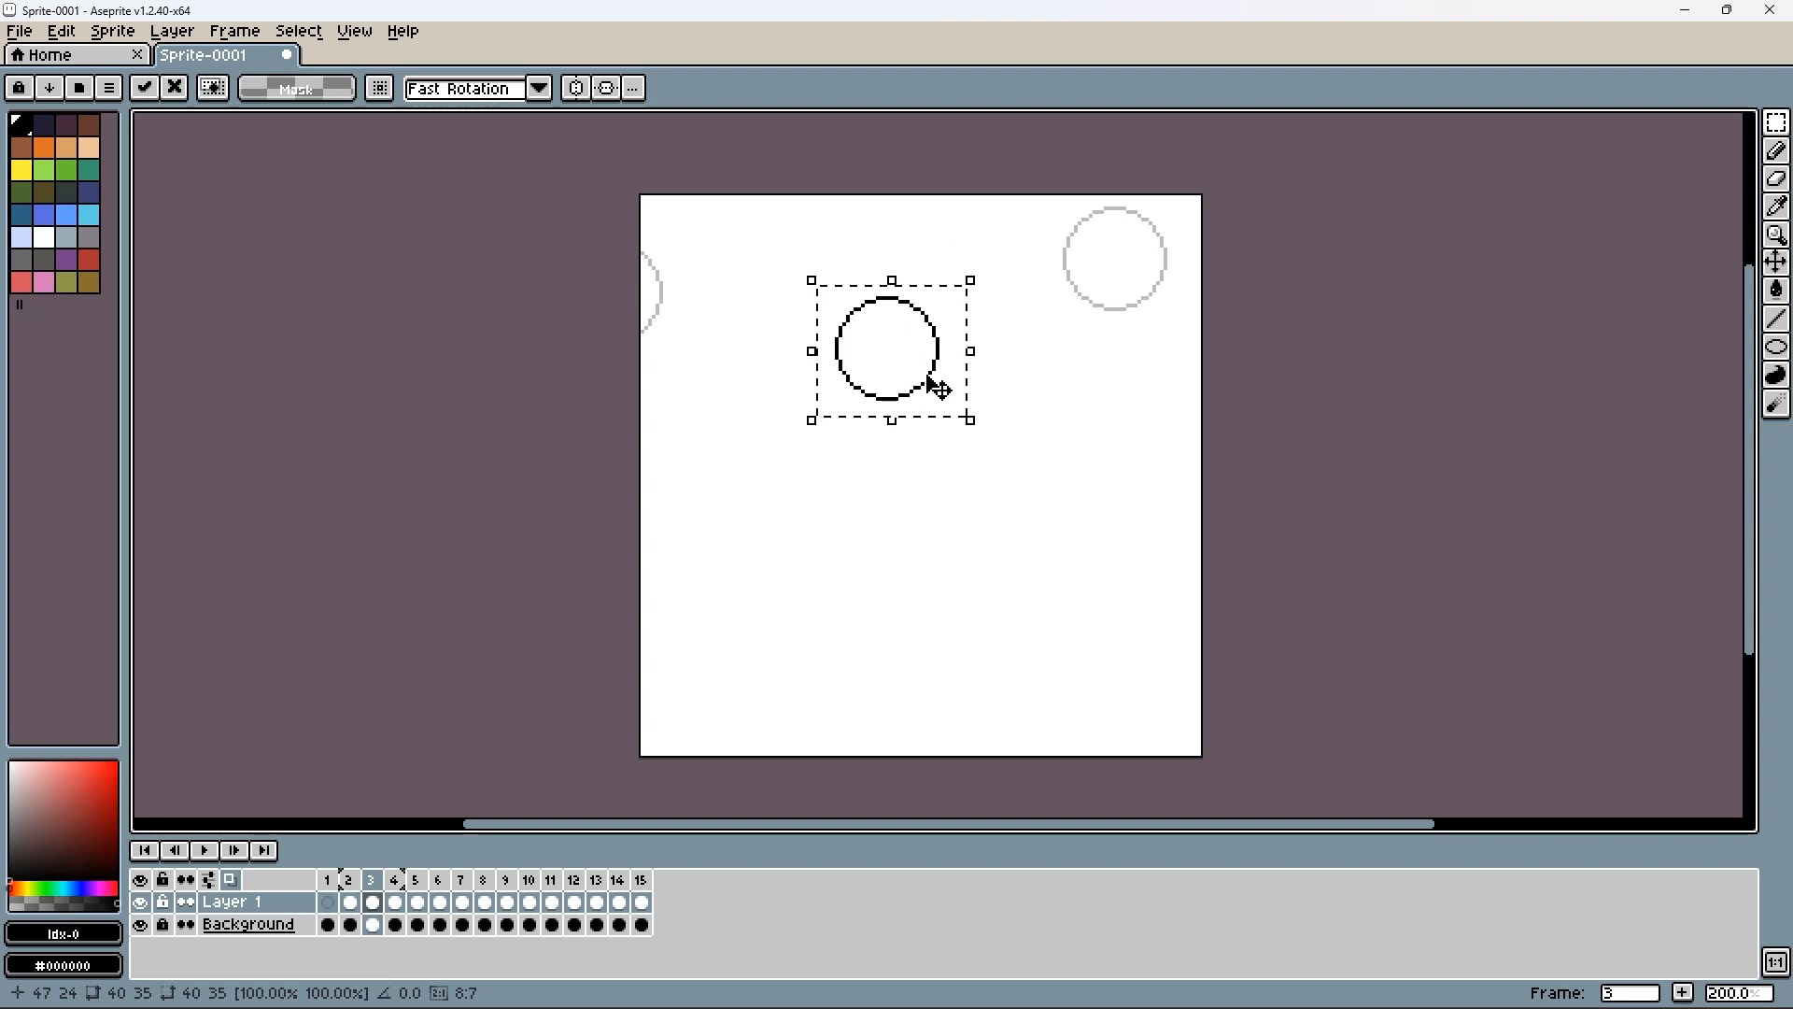
drag(928, 389, 700, 346)
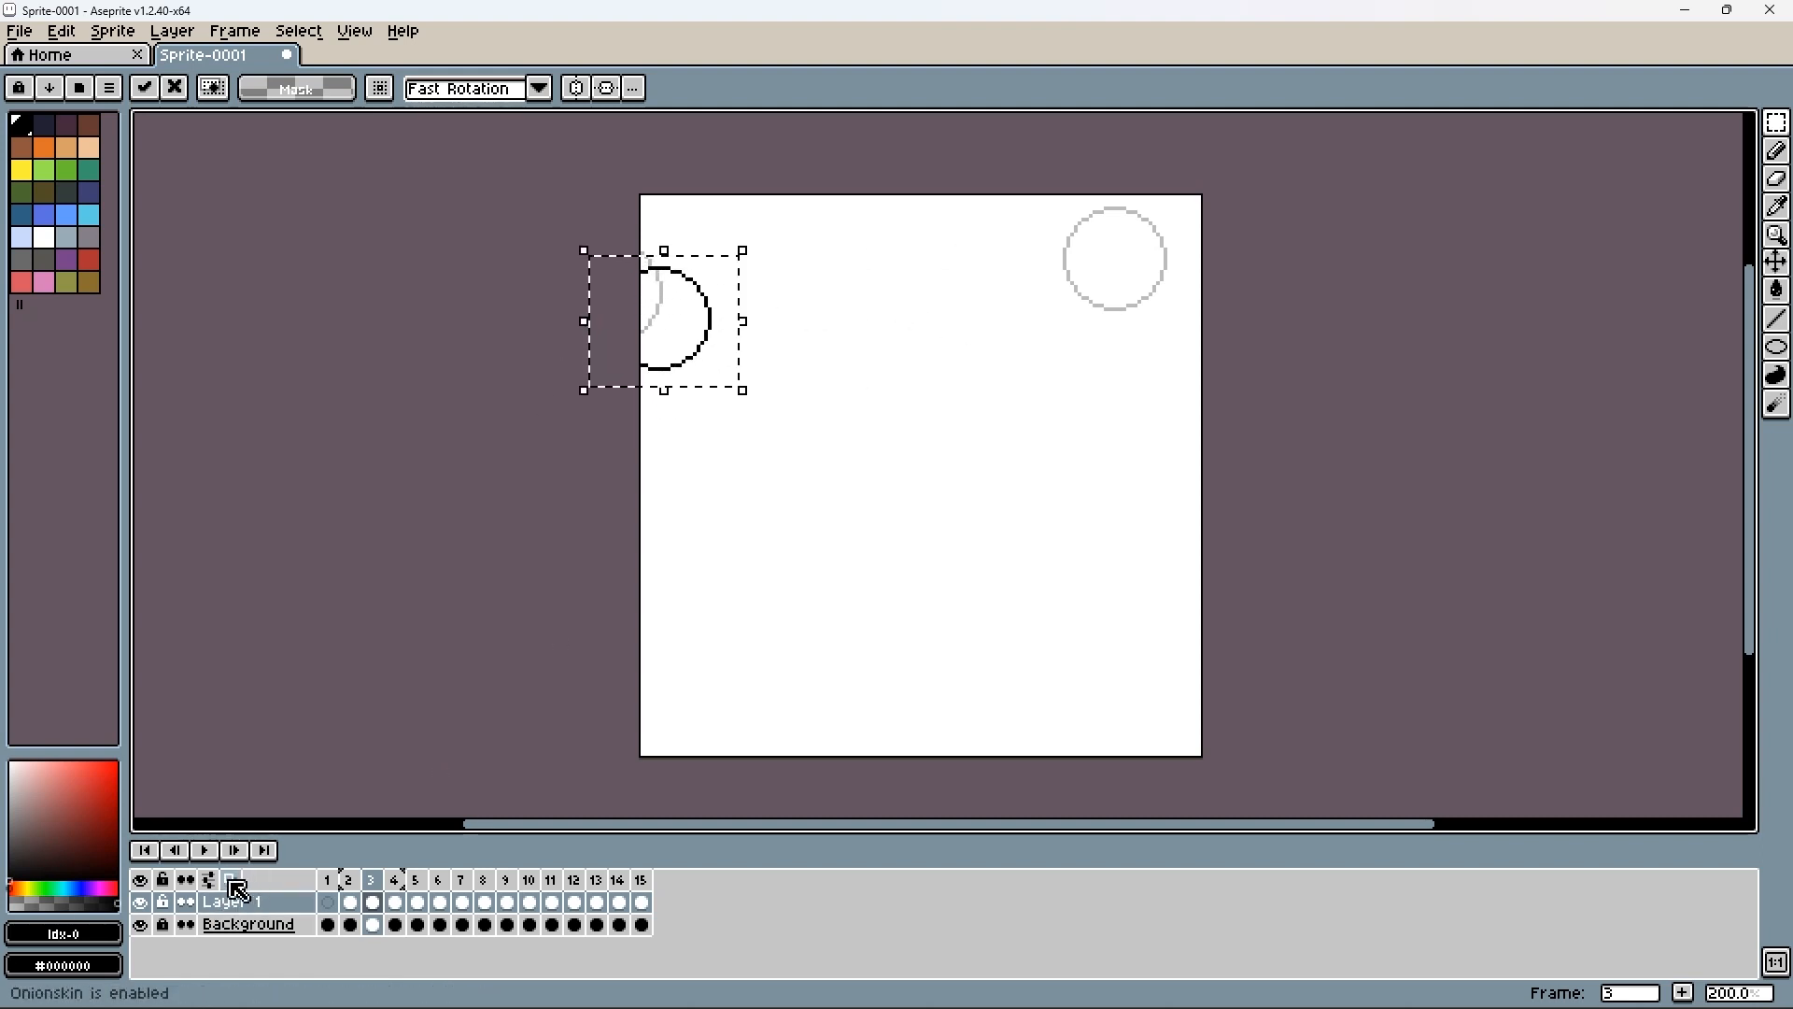
drag(692, 342, 696, 331)
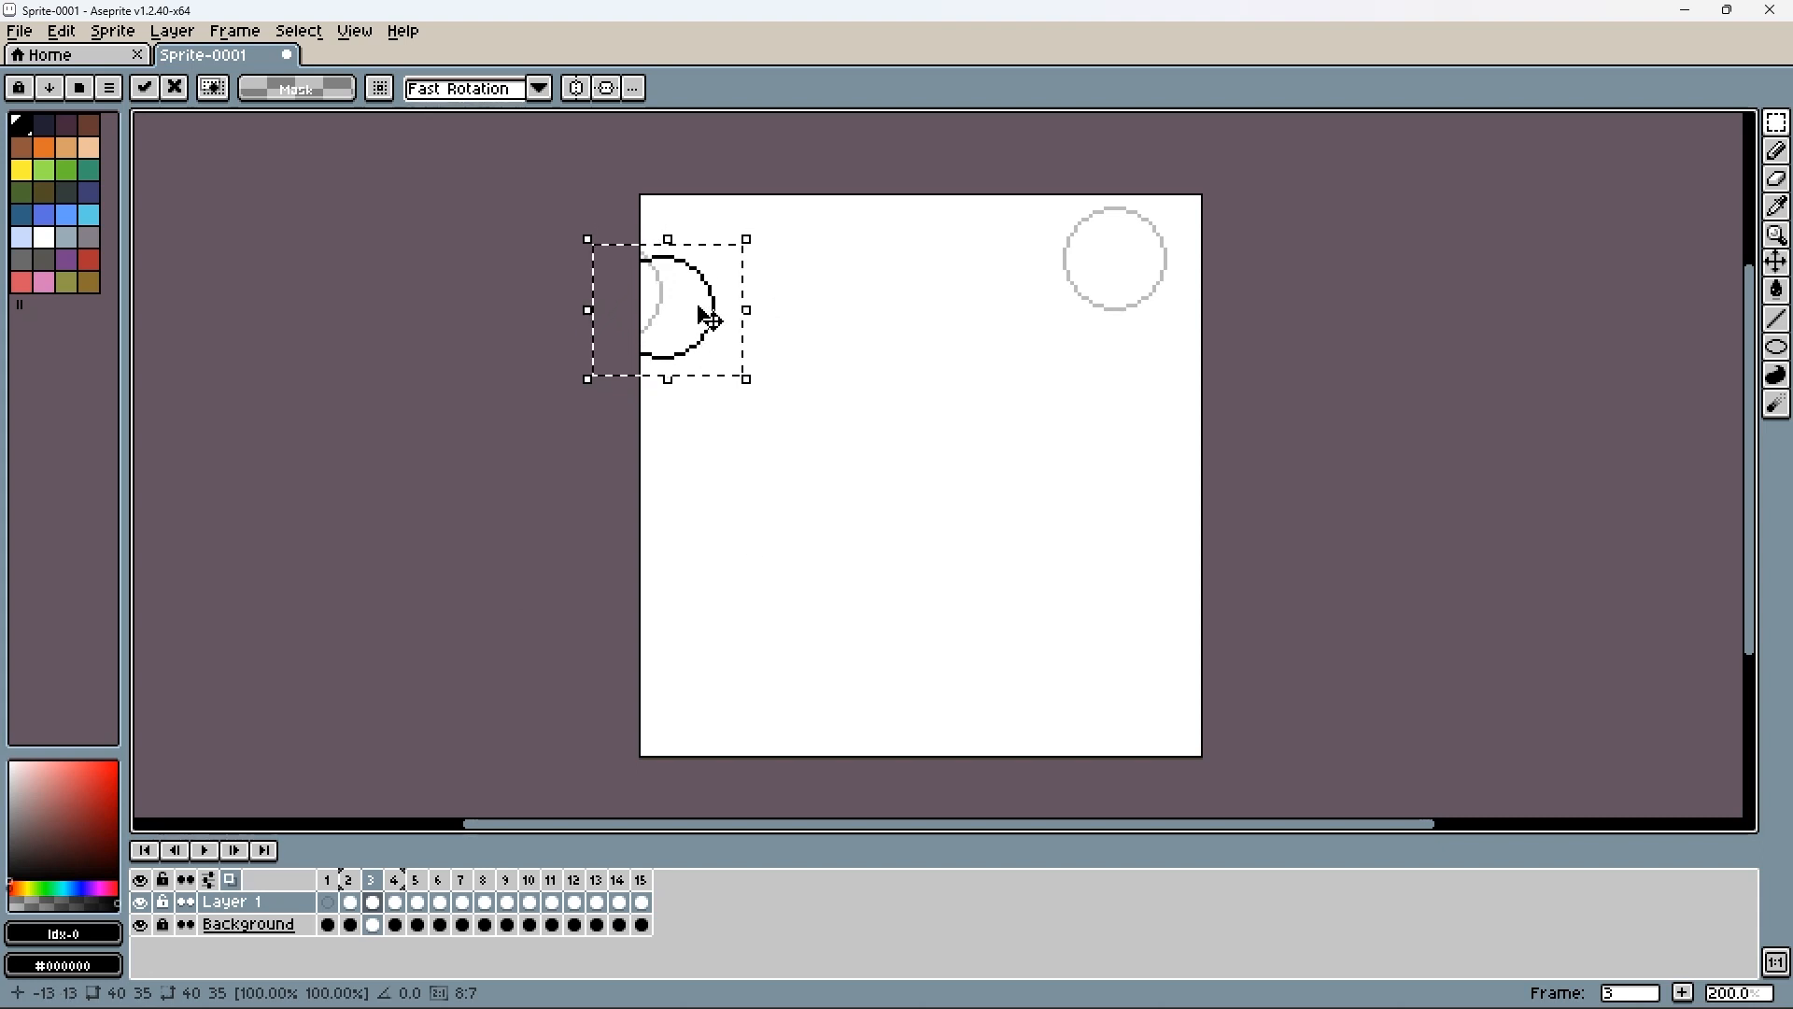
- On frame 4, move the circle fully into the canvas, overlapping frame 3's circle and slightly lower right of it
click(397, 878)
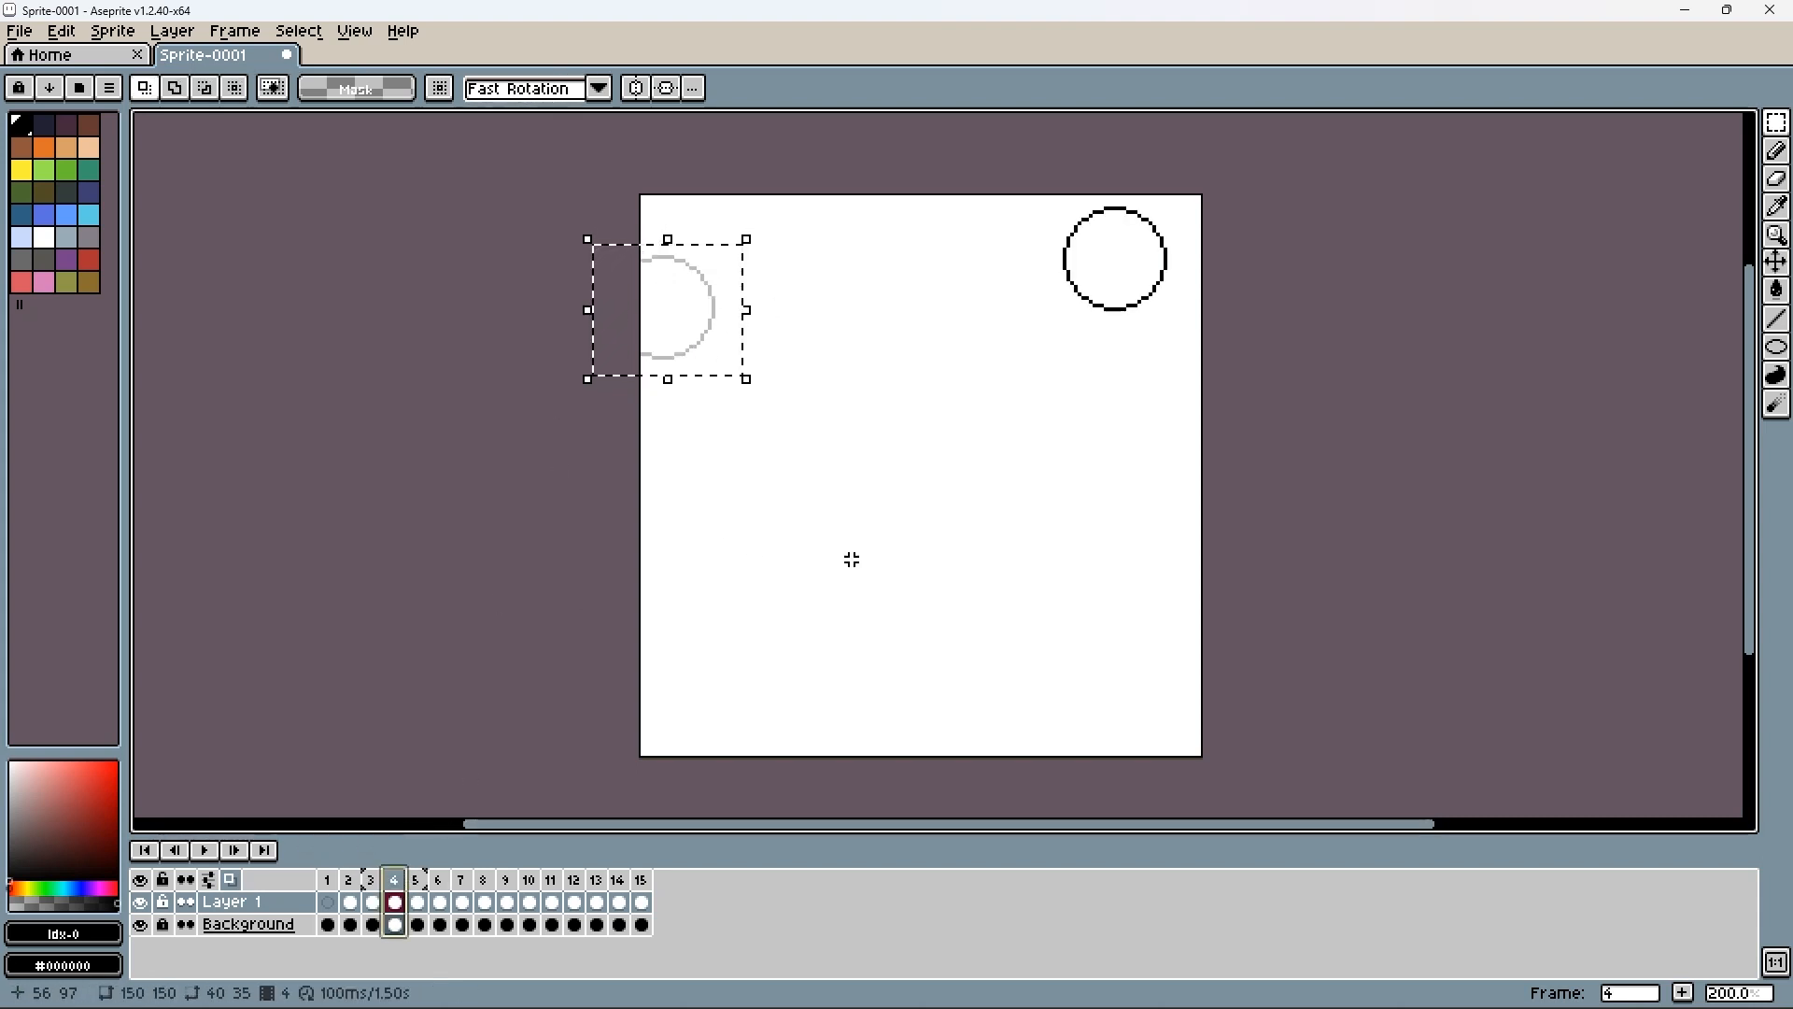
drag(1213, 196, 954, 364)
drag(1108, 308, 743, 376)
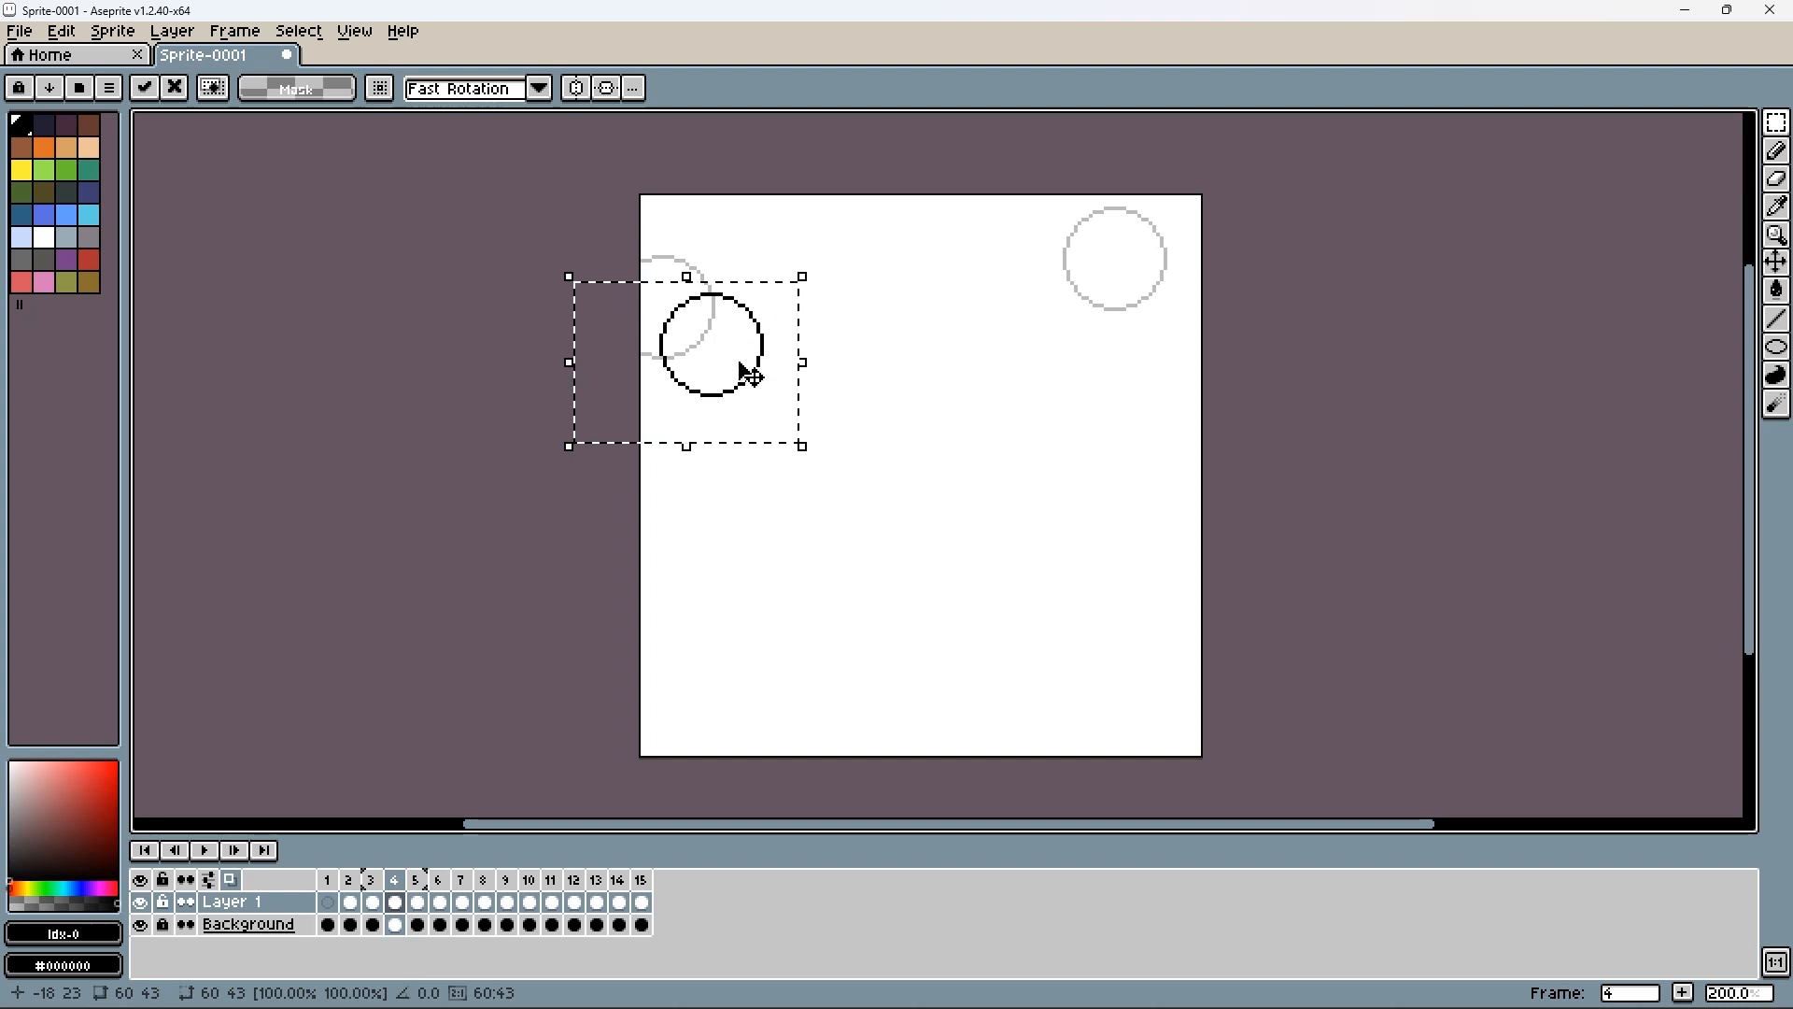
- Reposition the circle on frames 5 to 9 so it falls towards the lower left, bounces up and starts descending near the canvas's middle
key(.)
key(.)
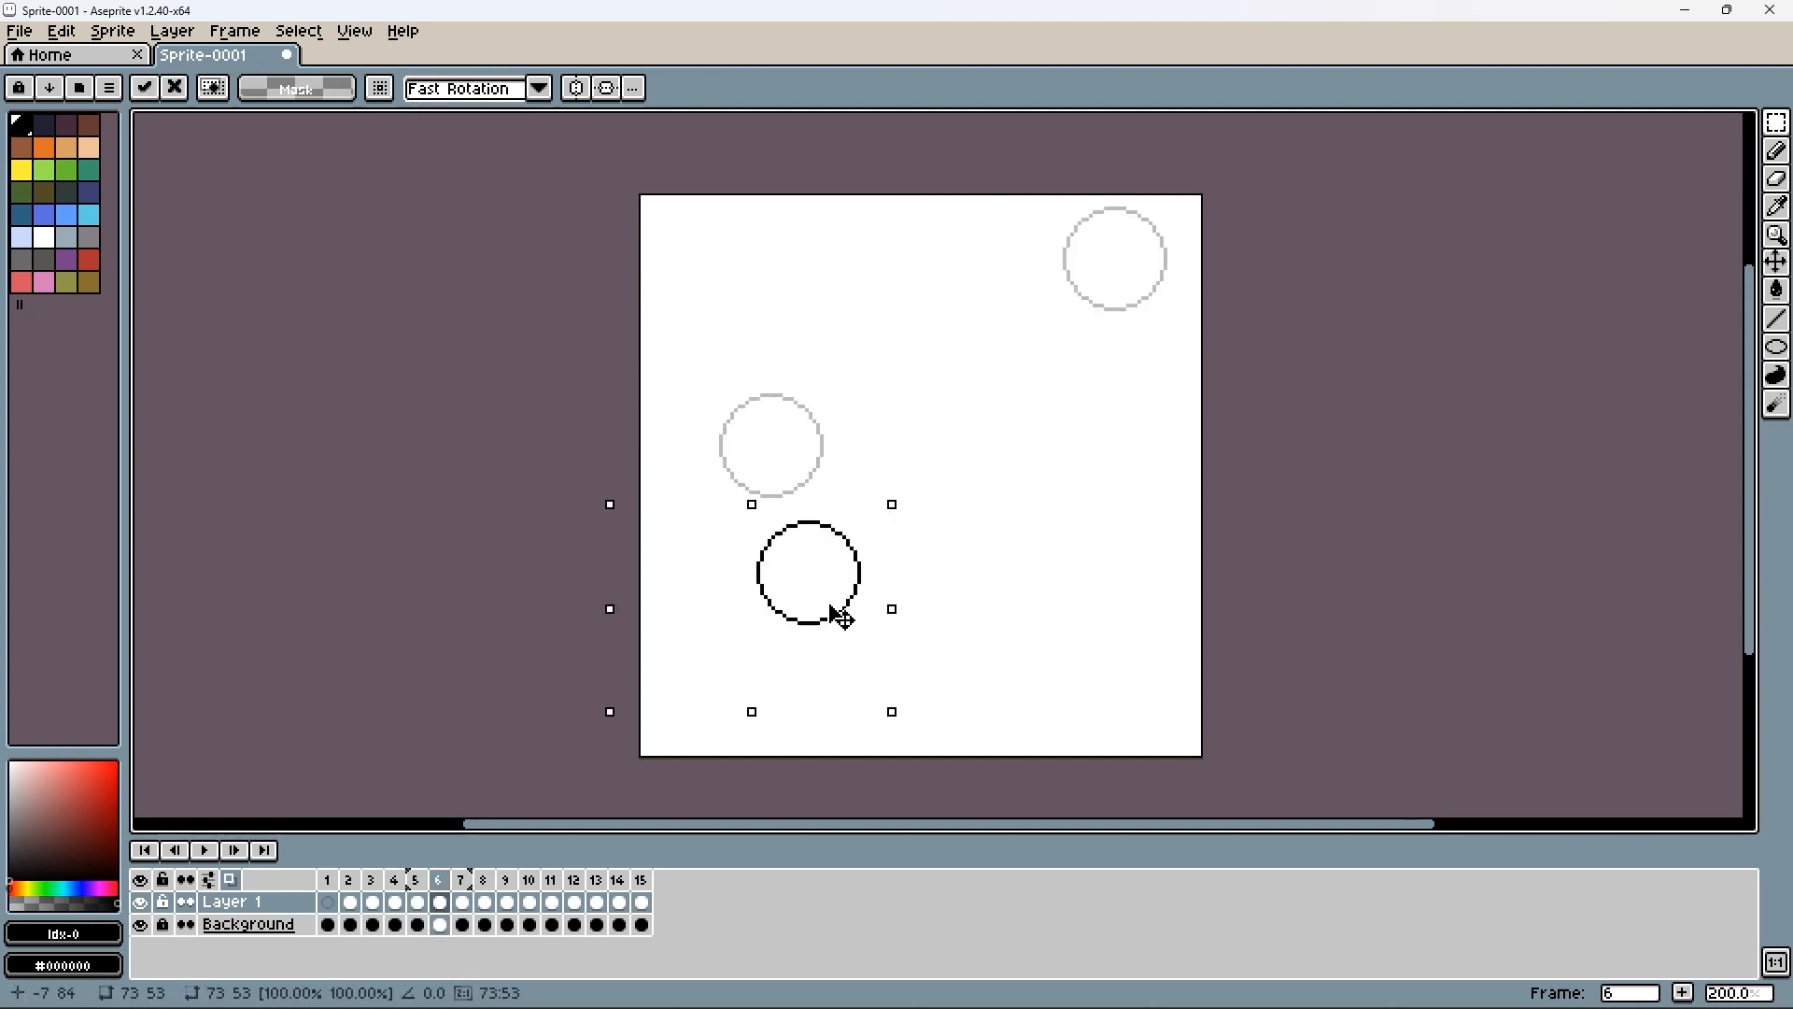
key(.)
key(.)
key(.)
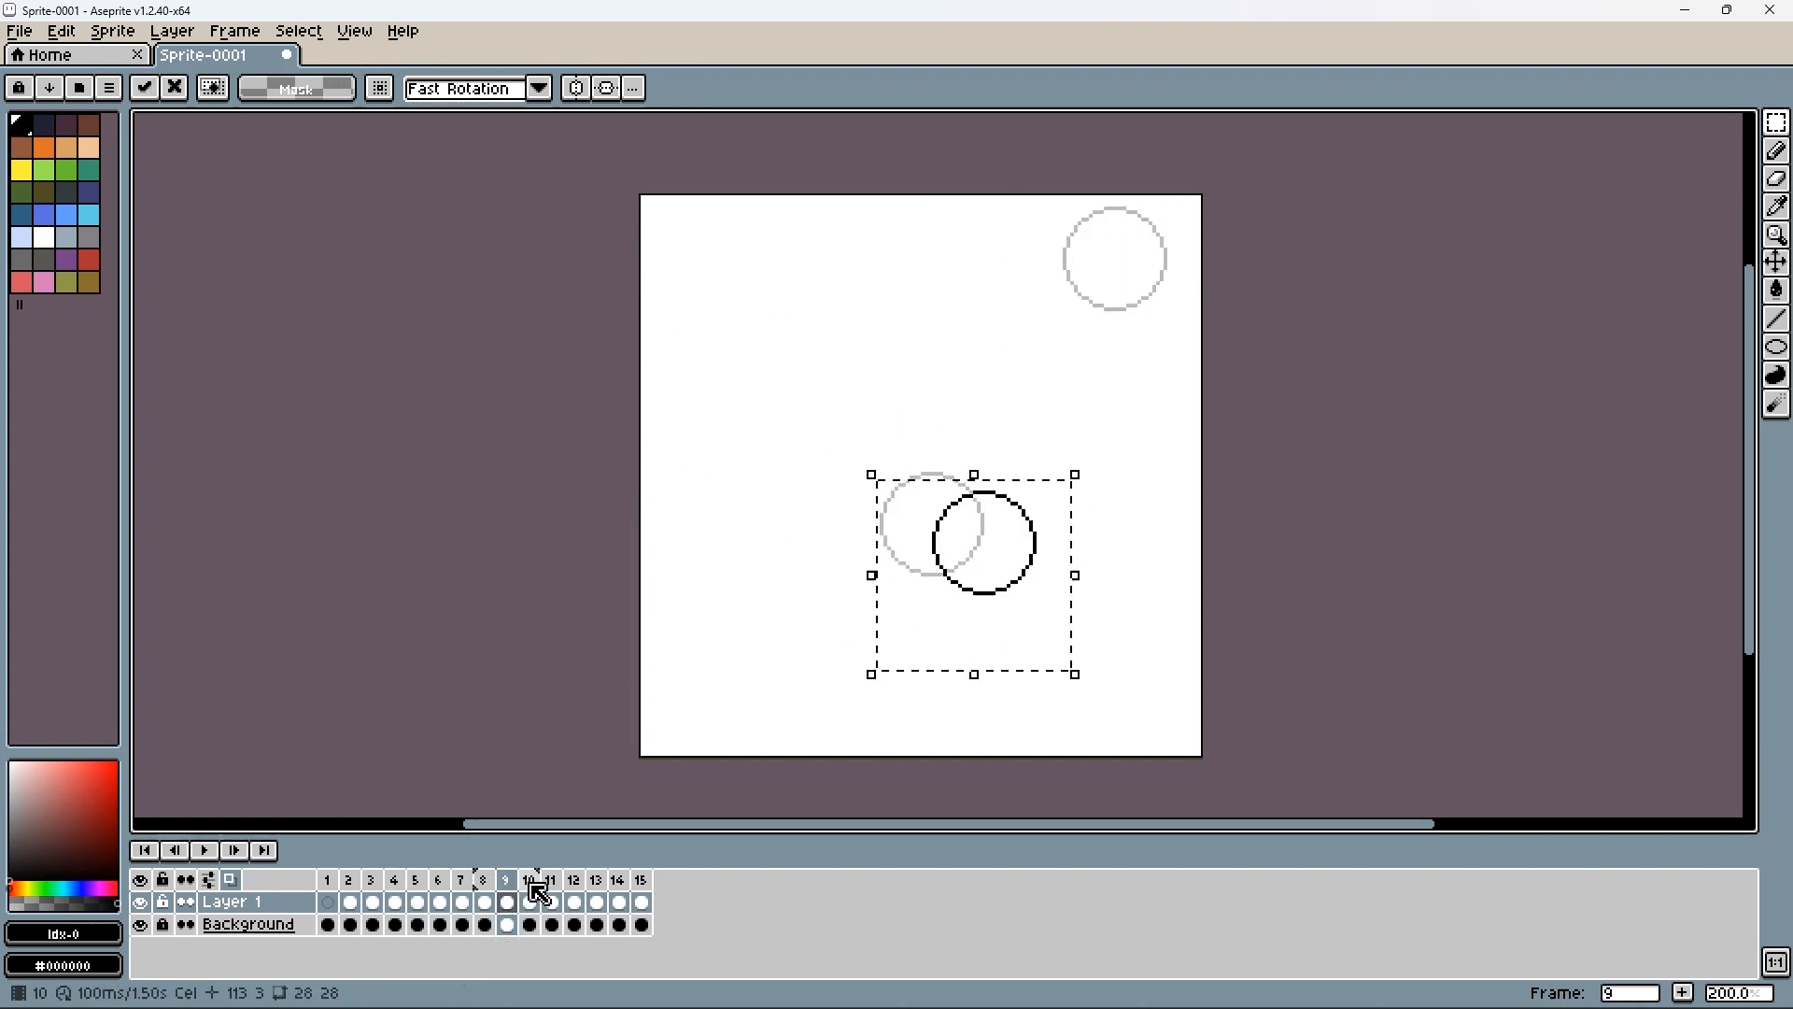
- Reposition the circle on frames 10 to 15 so it continues rightward and partly leaves the canvas at the lower-right edge
key(.)
key(.)
key(.)
key(.)
key(.)
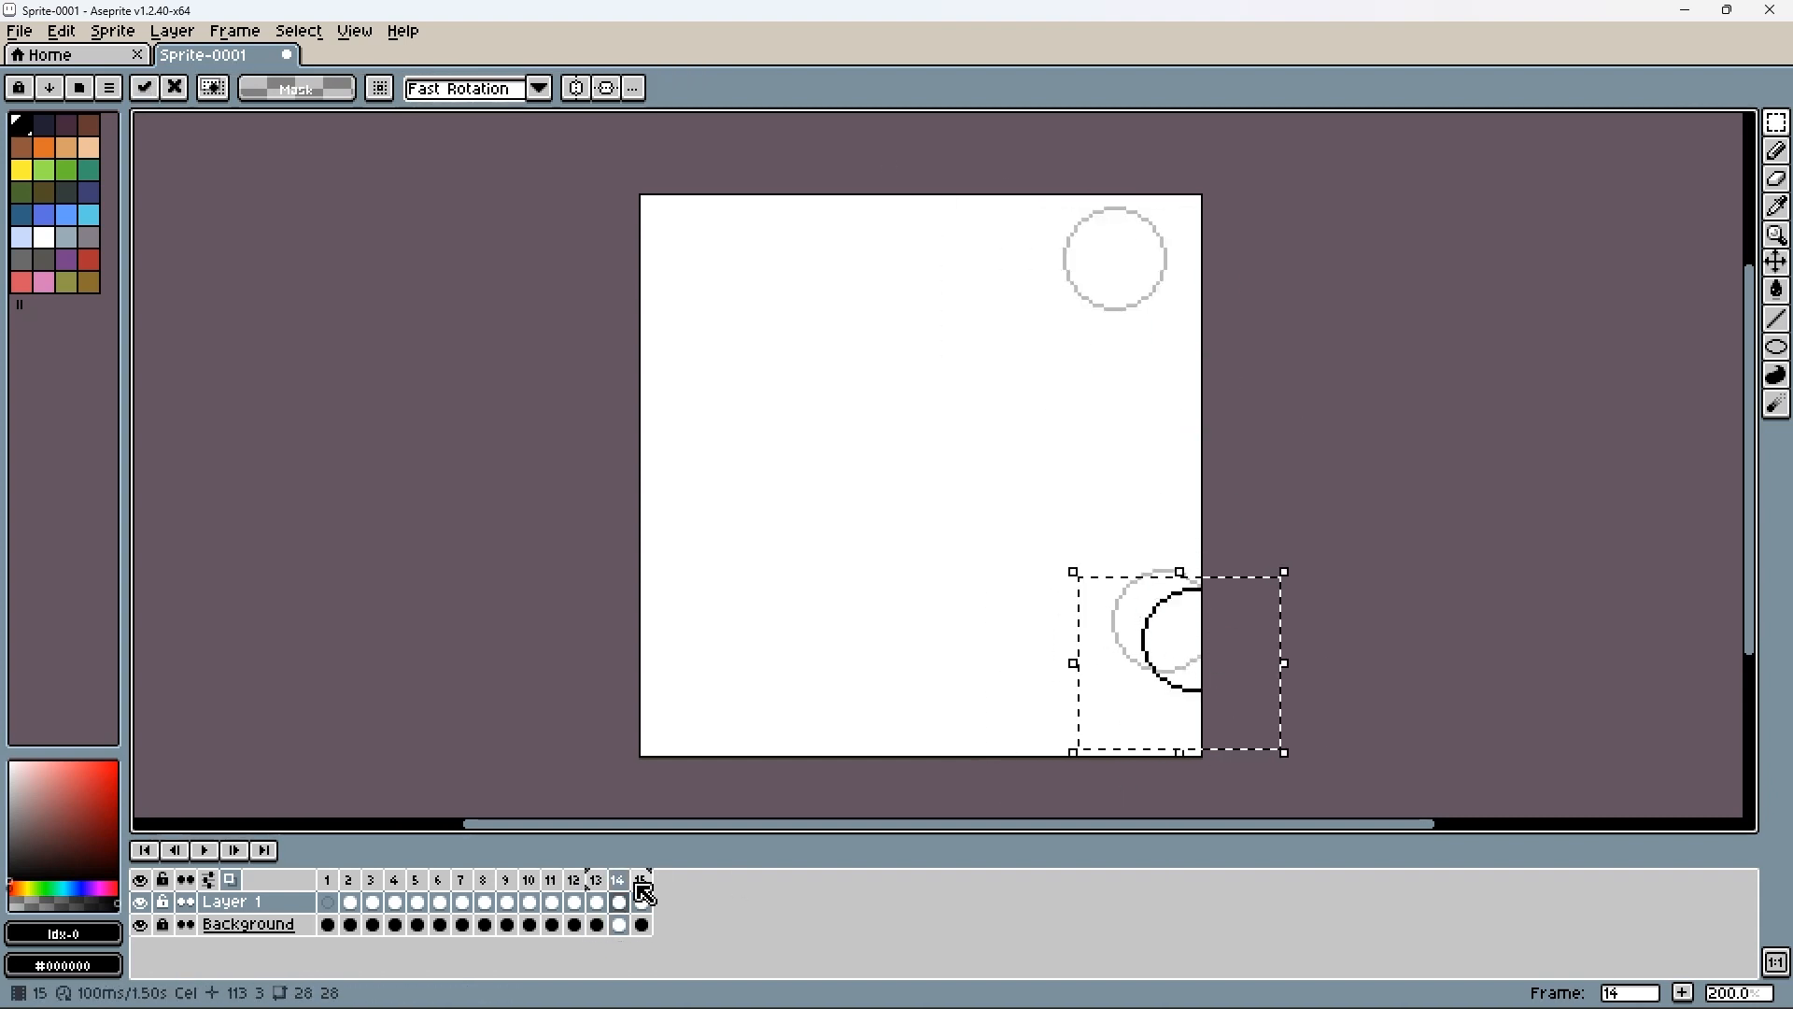
click(643, 894)
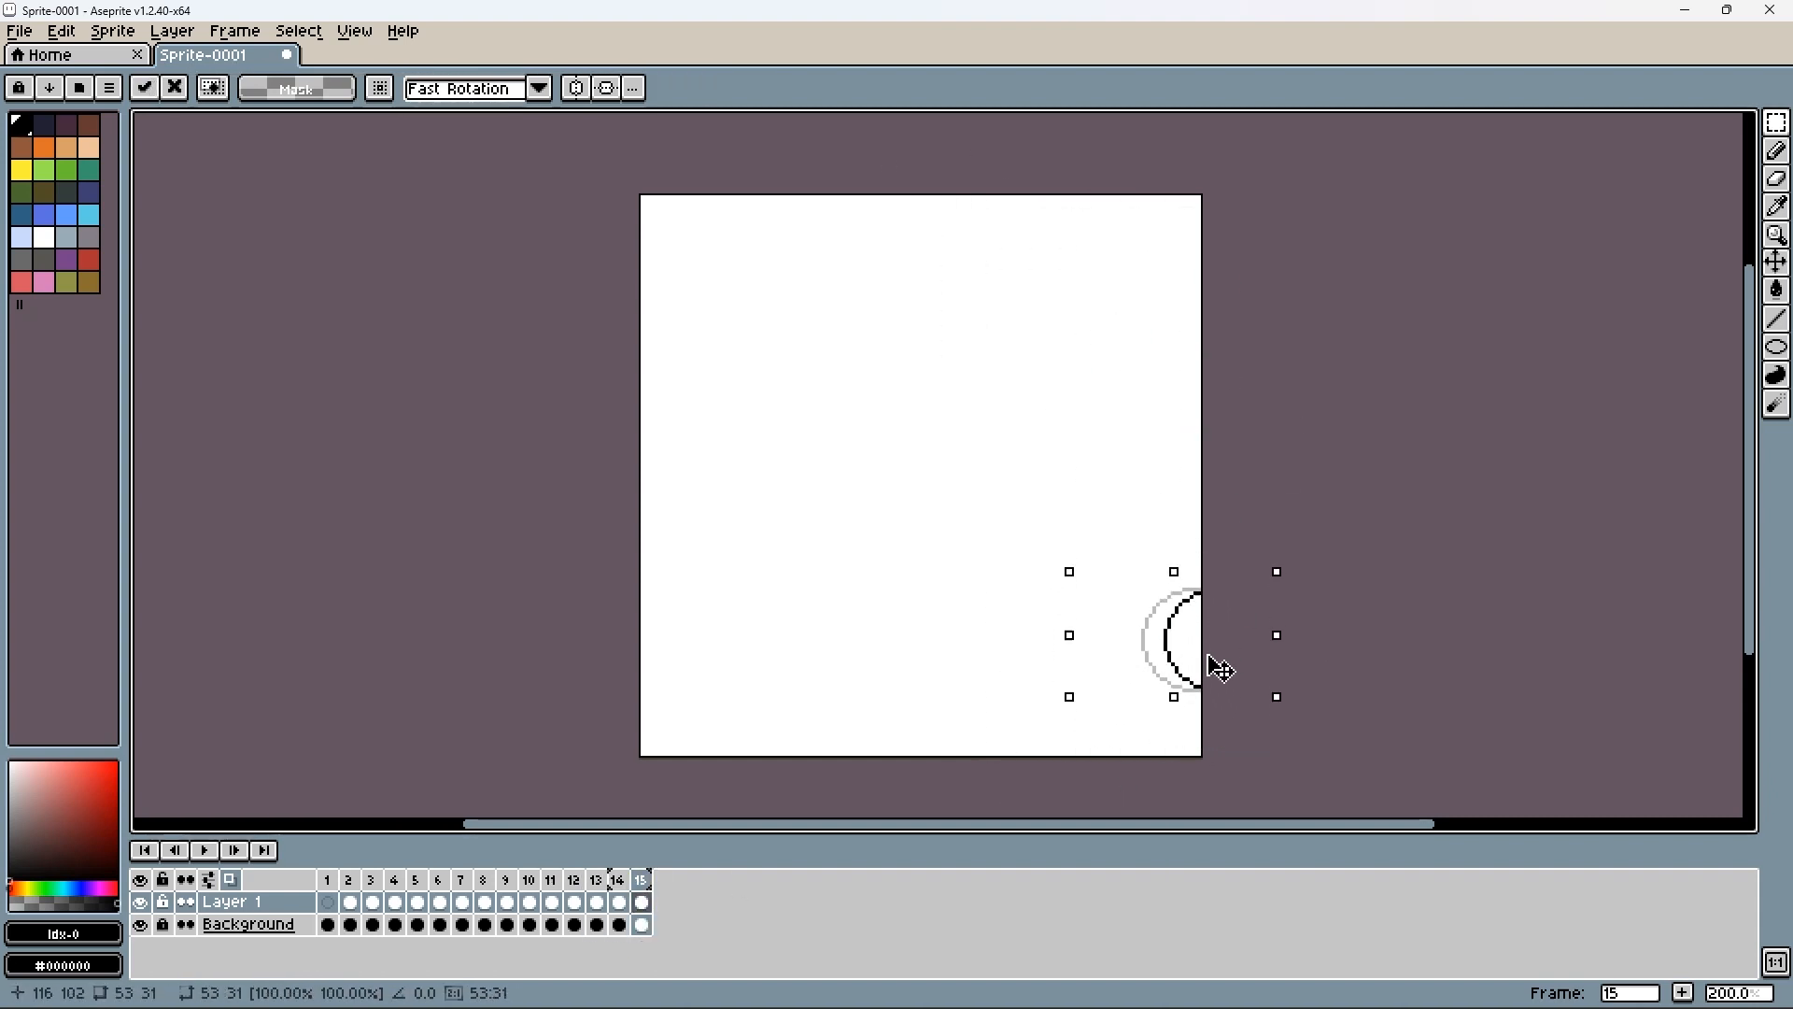
- Play the bouncing circle animation and clear the selection
click(206, 851)
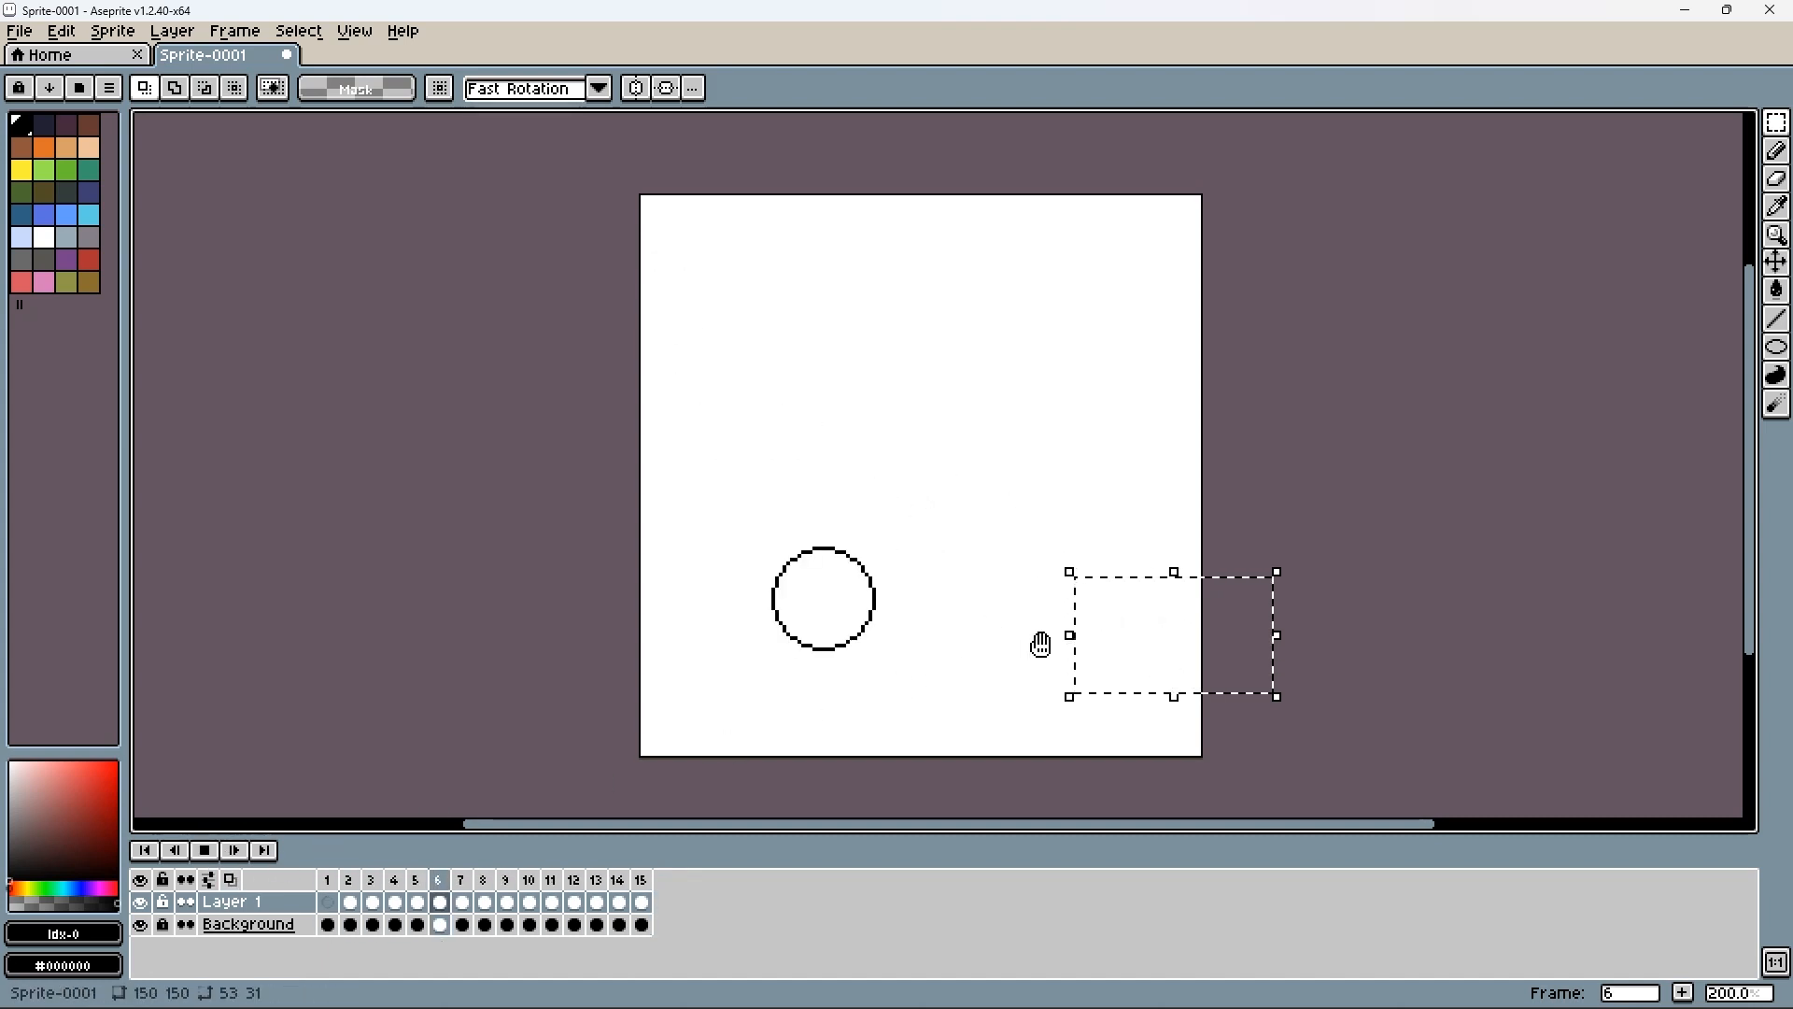
key(ctrl+d)
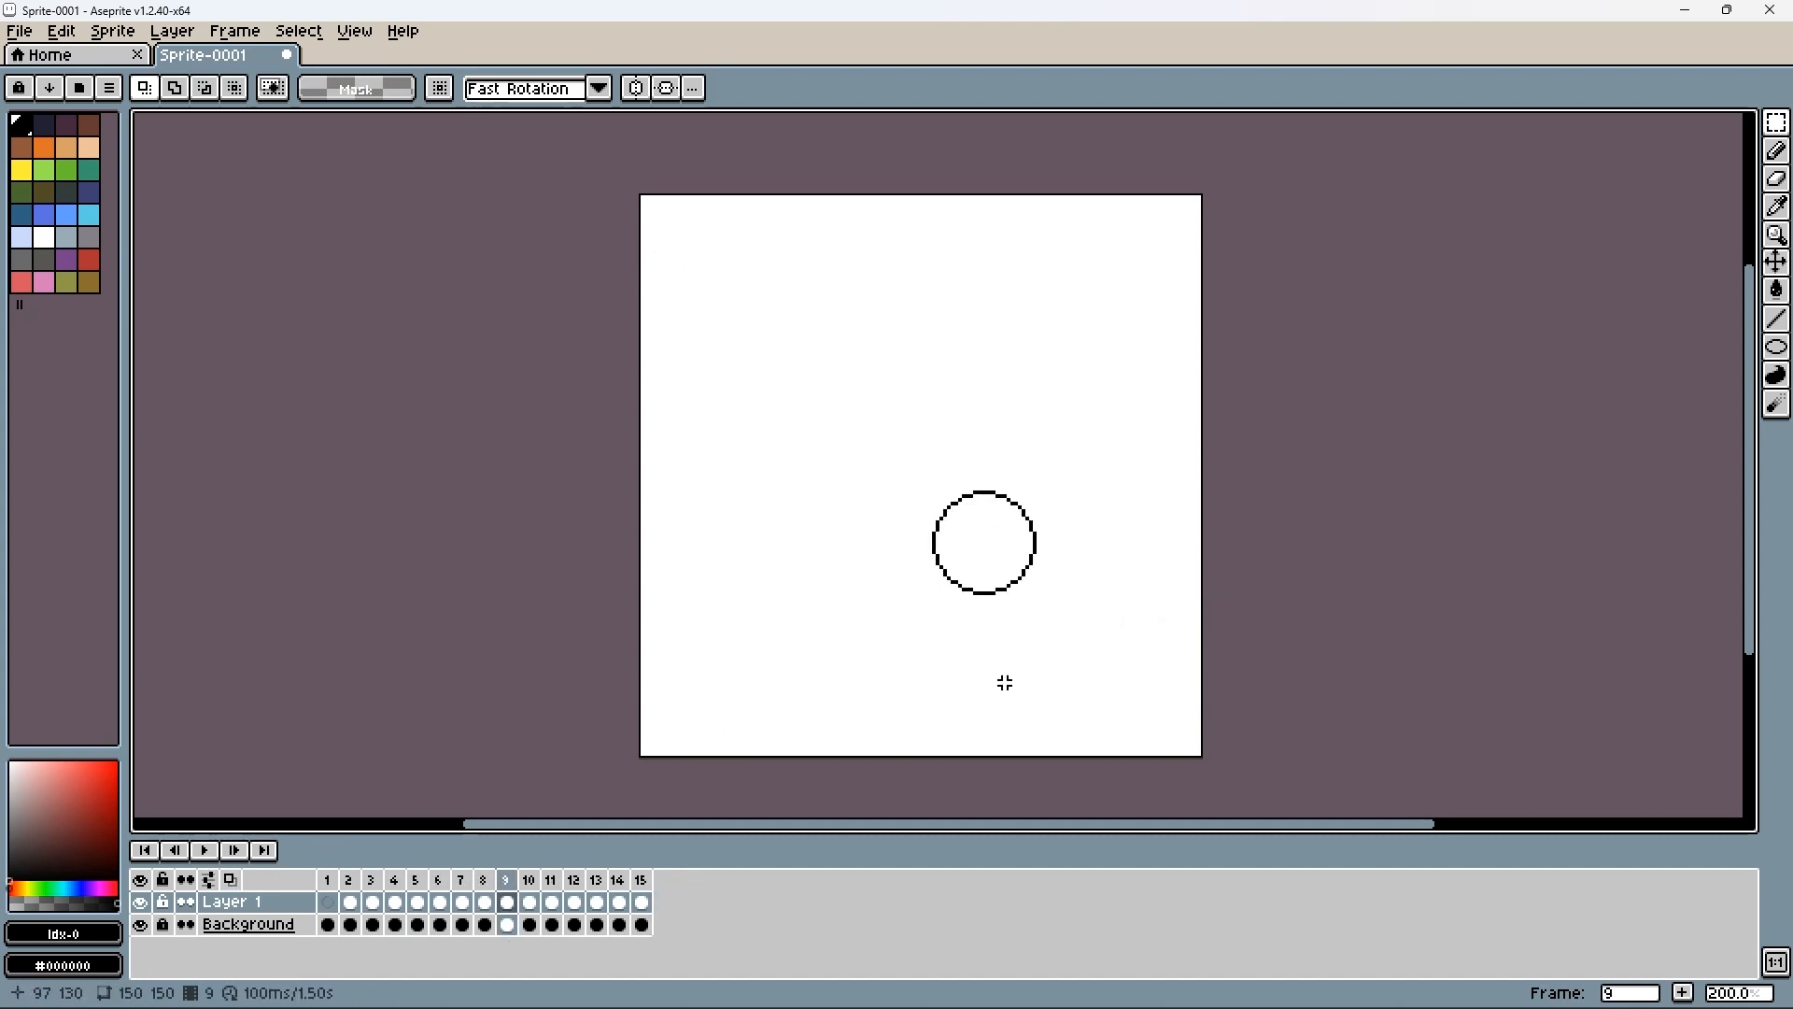
- Play the animation and step through frames 2 to 7 to review the circle's path and shape
click(211, 849)
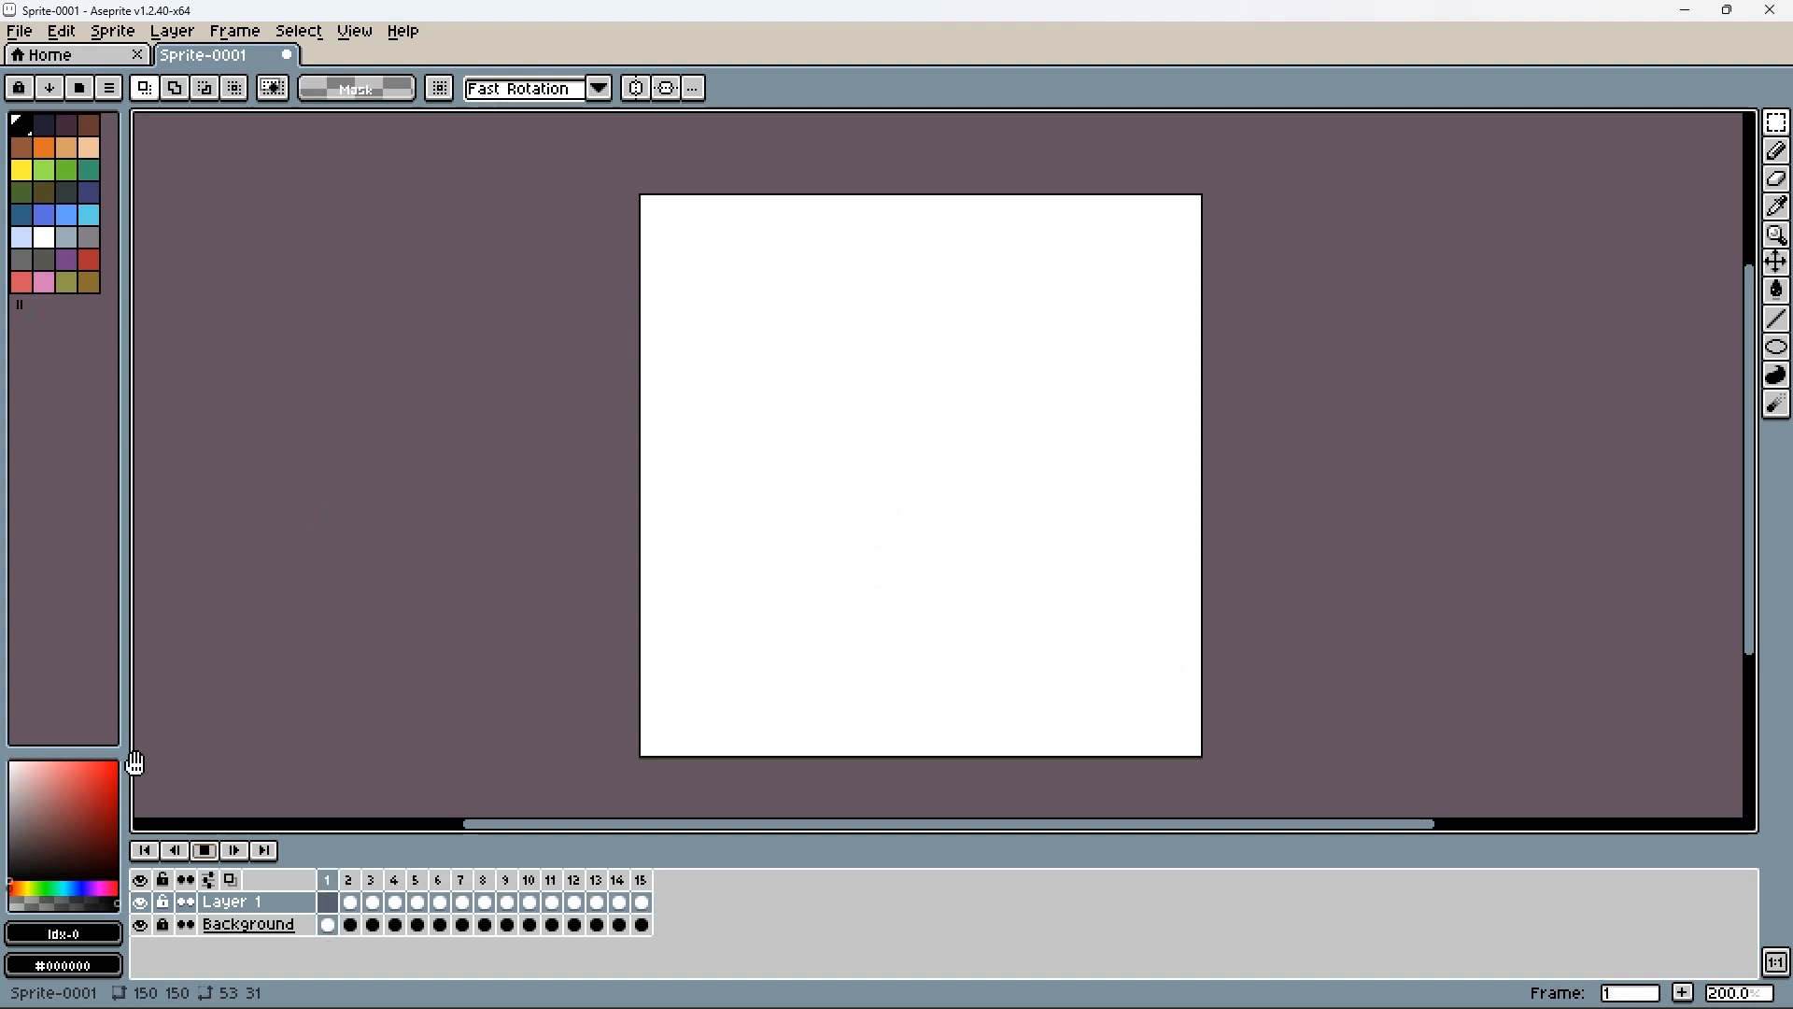
click(207, 853)
click(350, 902)
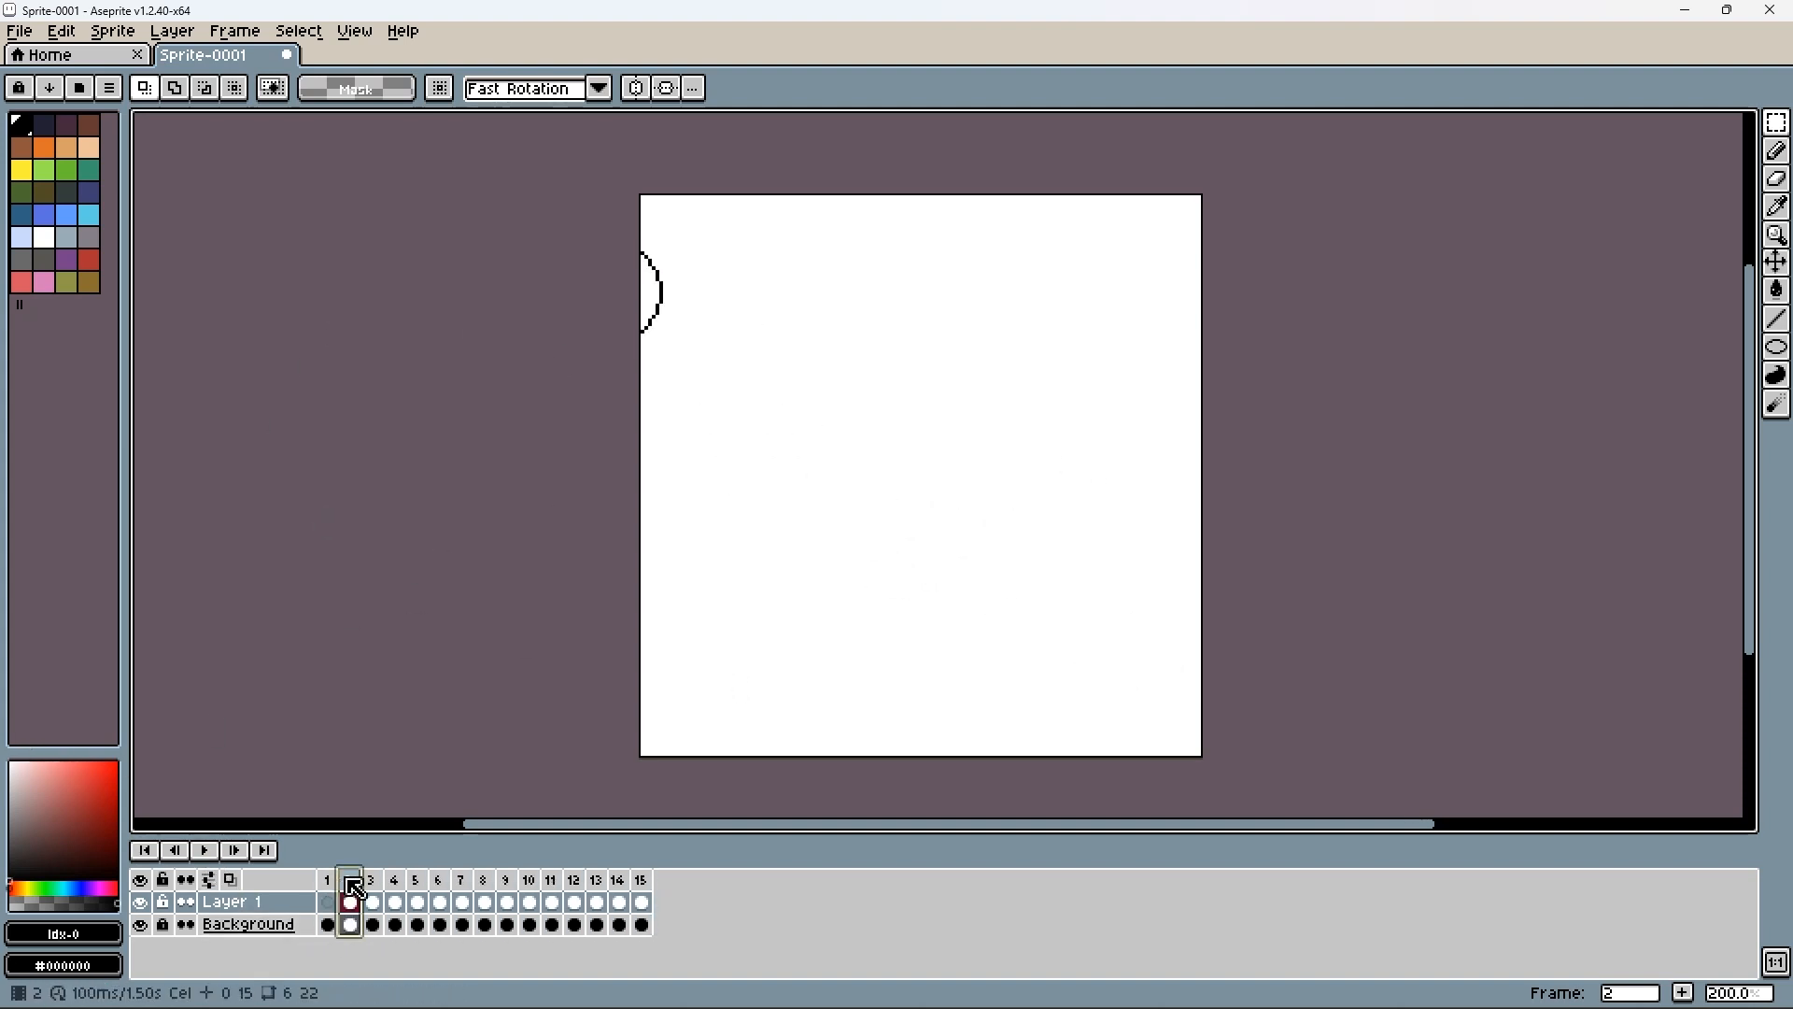
click(371, 879)
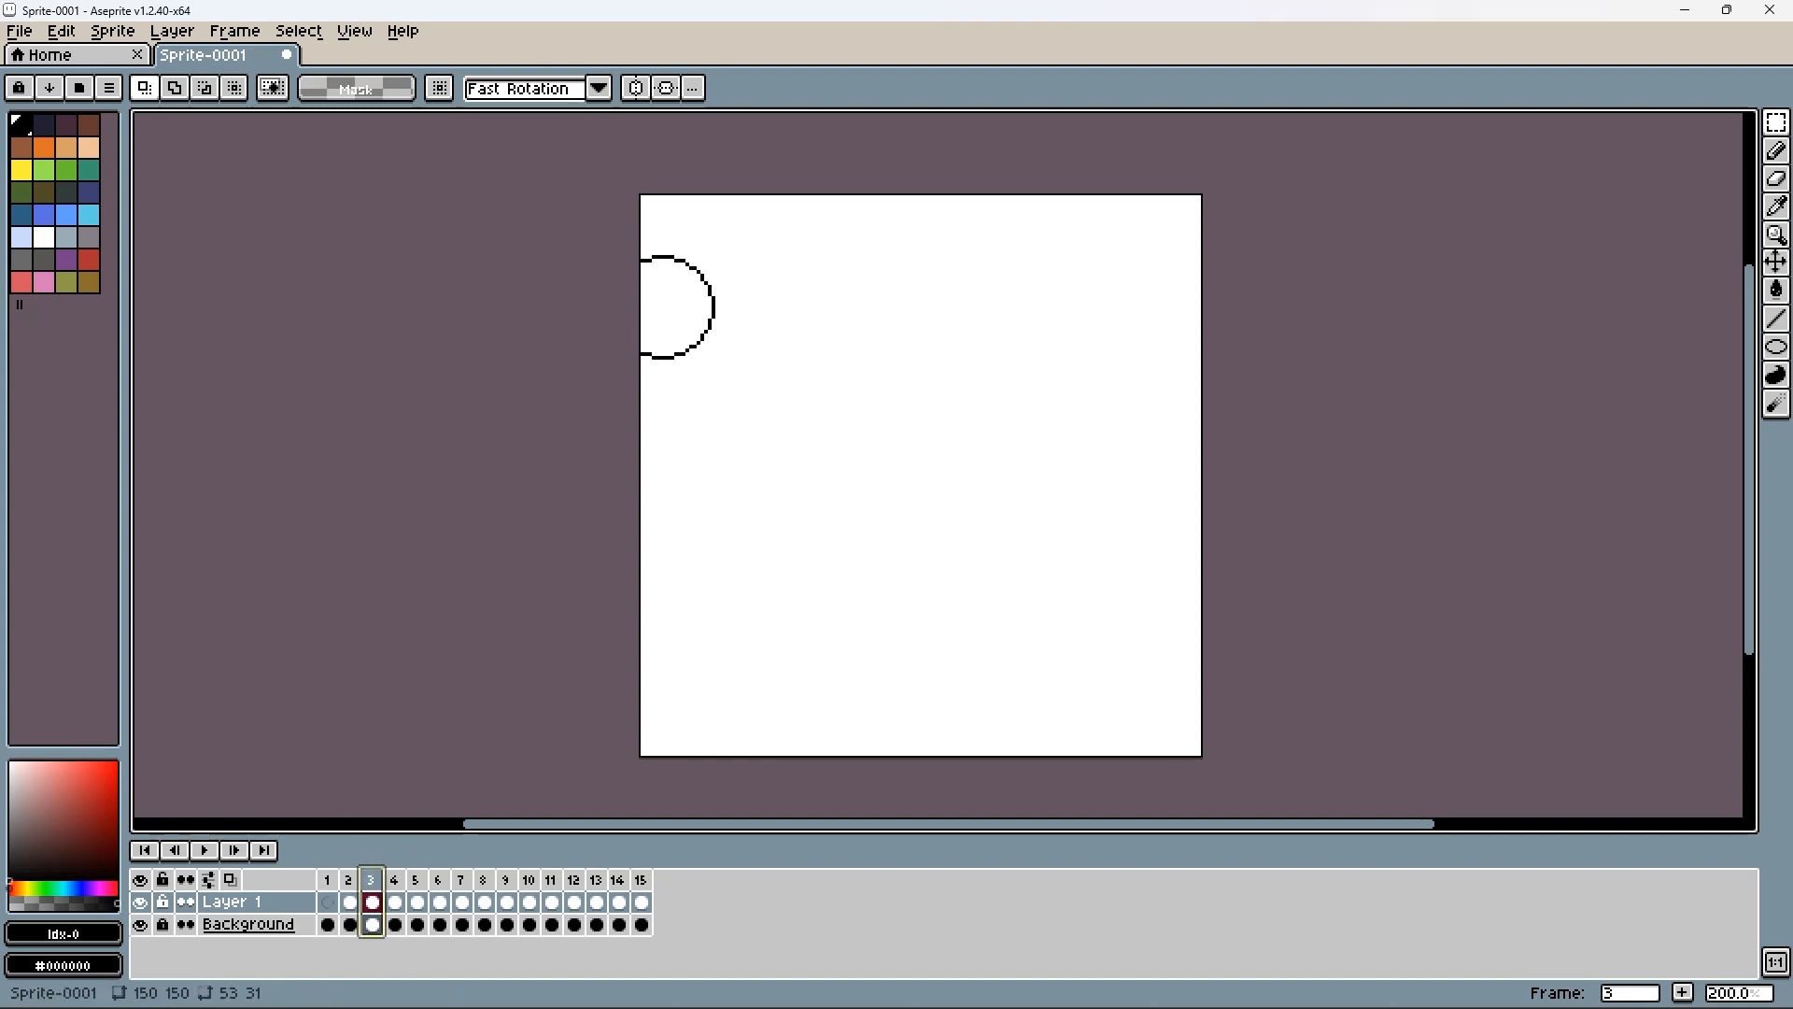
click(393, 880)
click(416, 879)
click(461, 880)
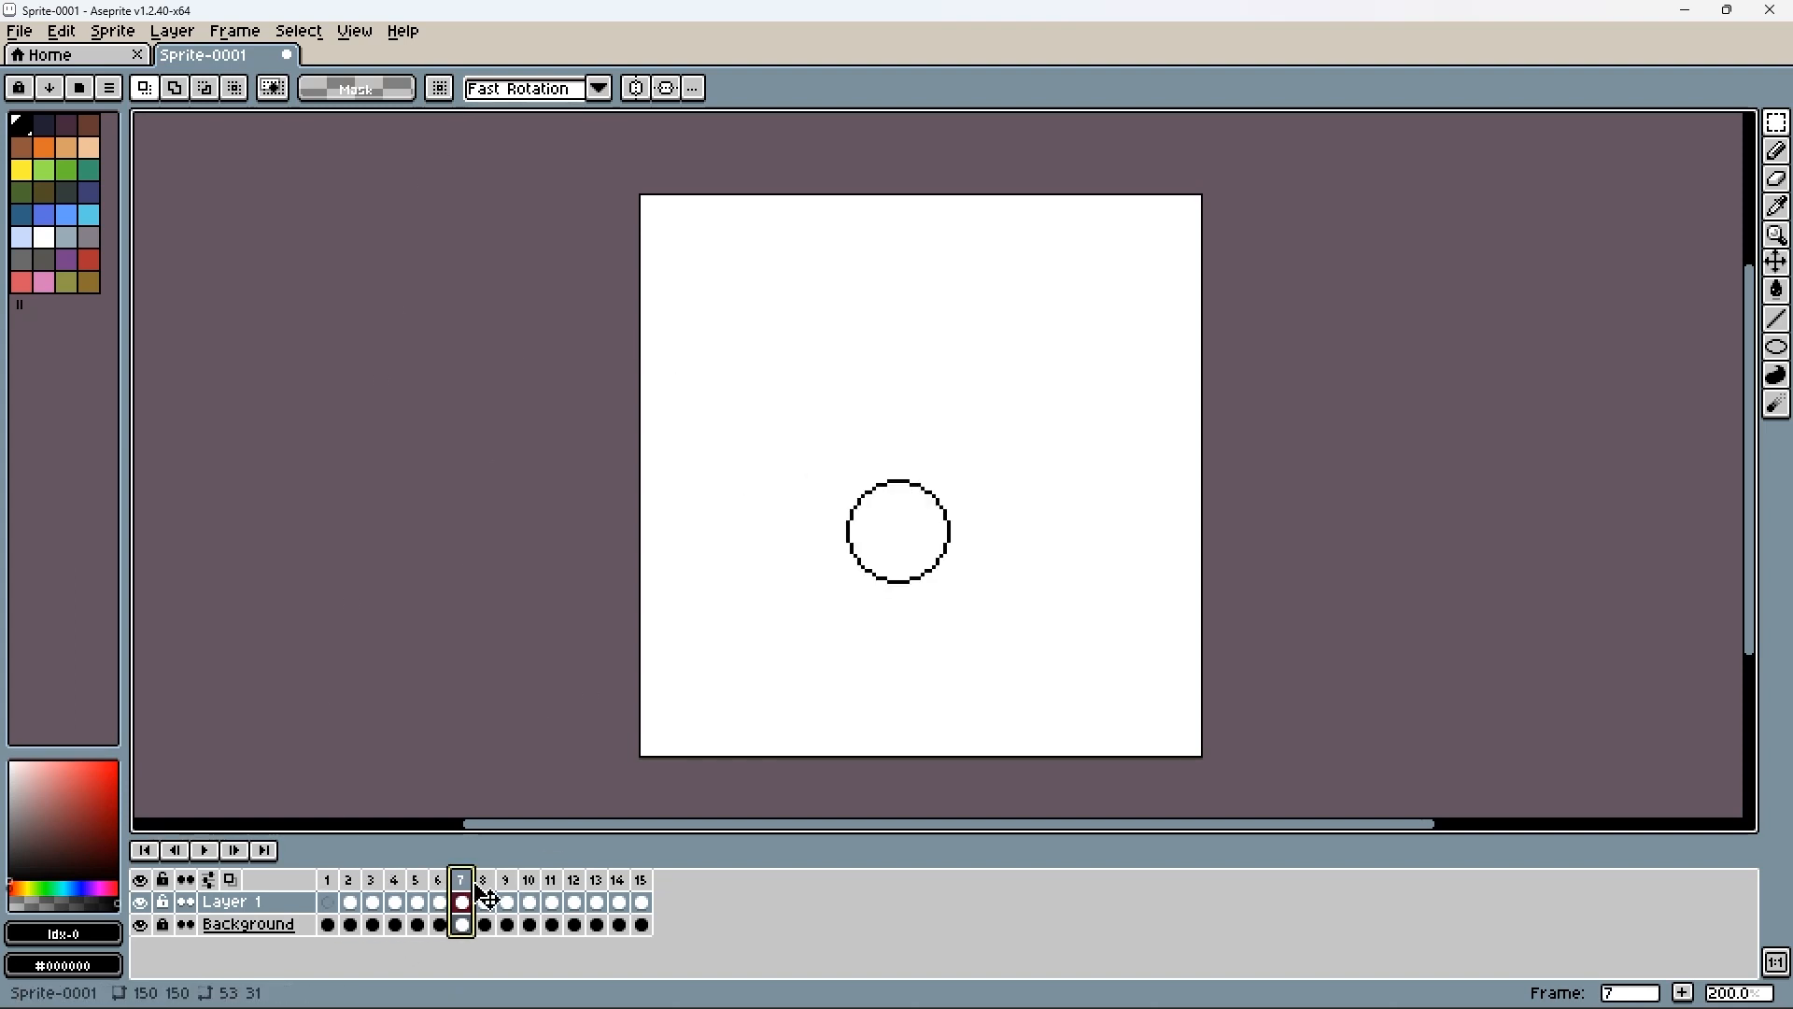
key(Left)
key(Left)
key(Left)
key(Left)
key(Left)
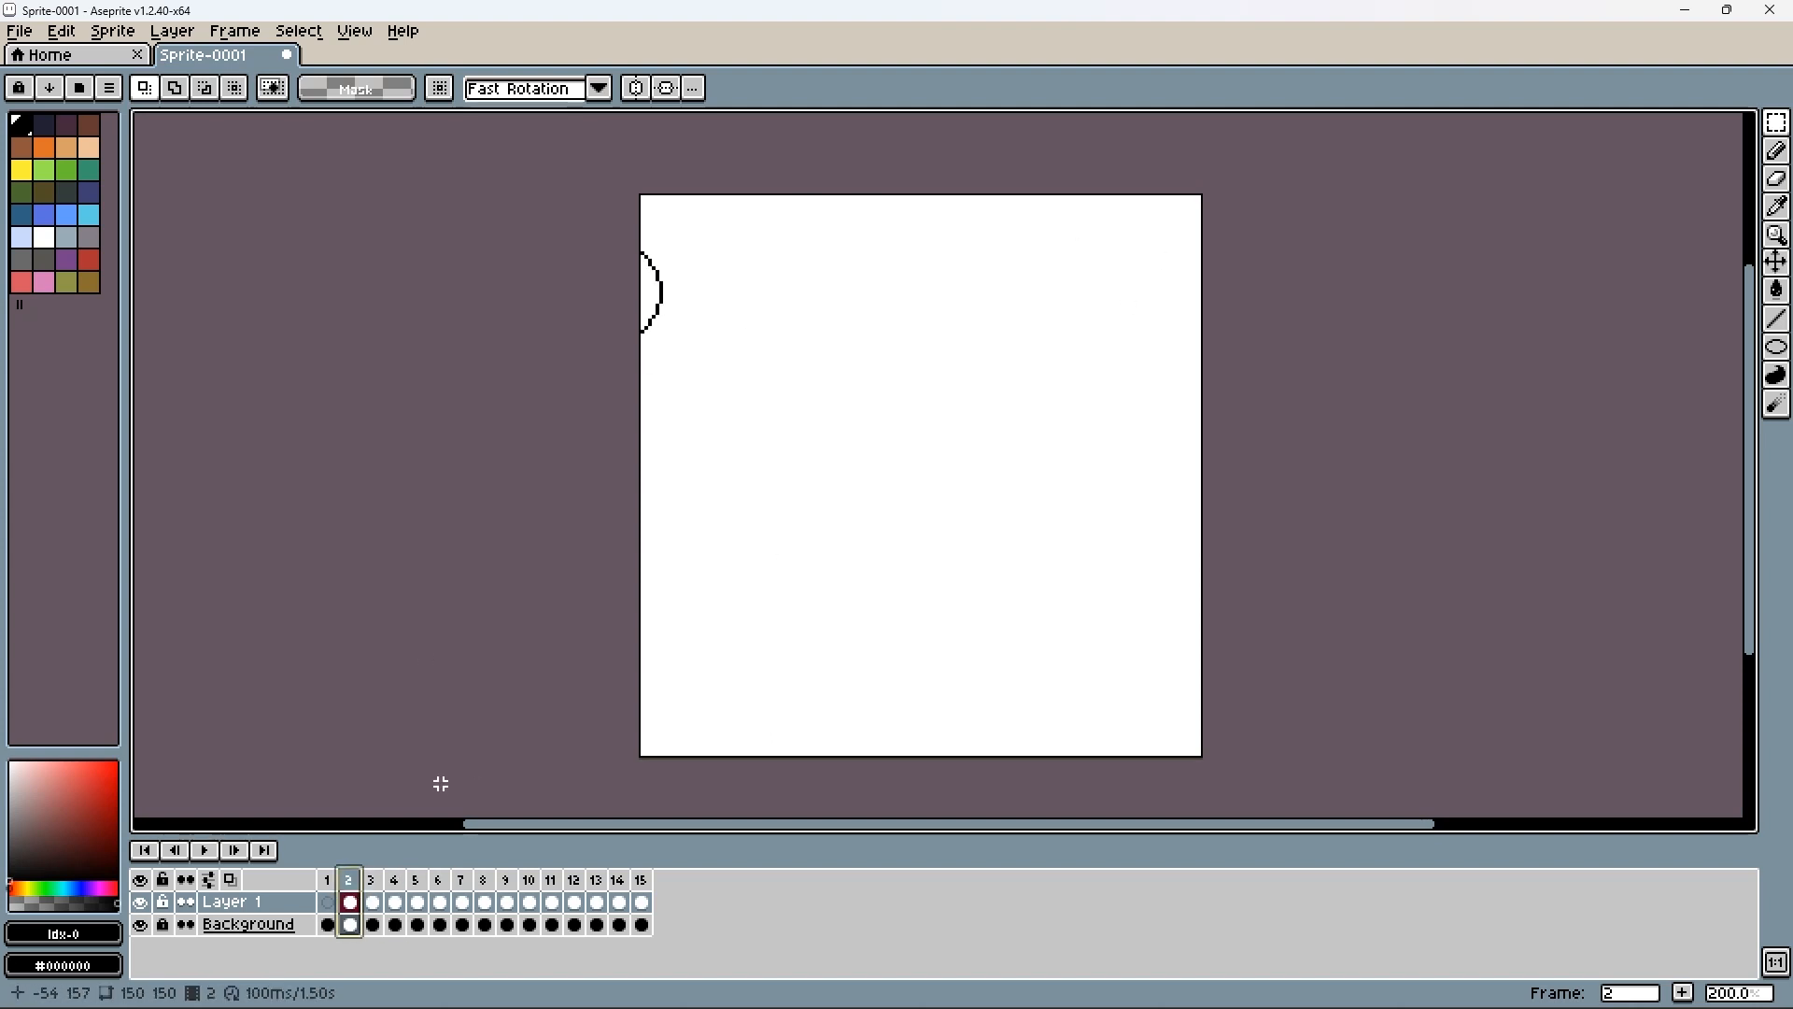
click(370, 880)
click(393, 880)
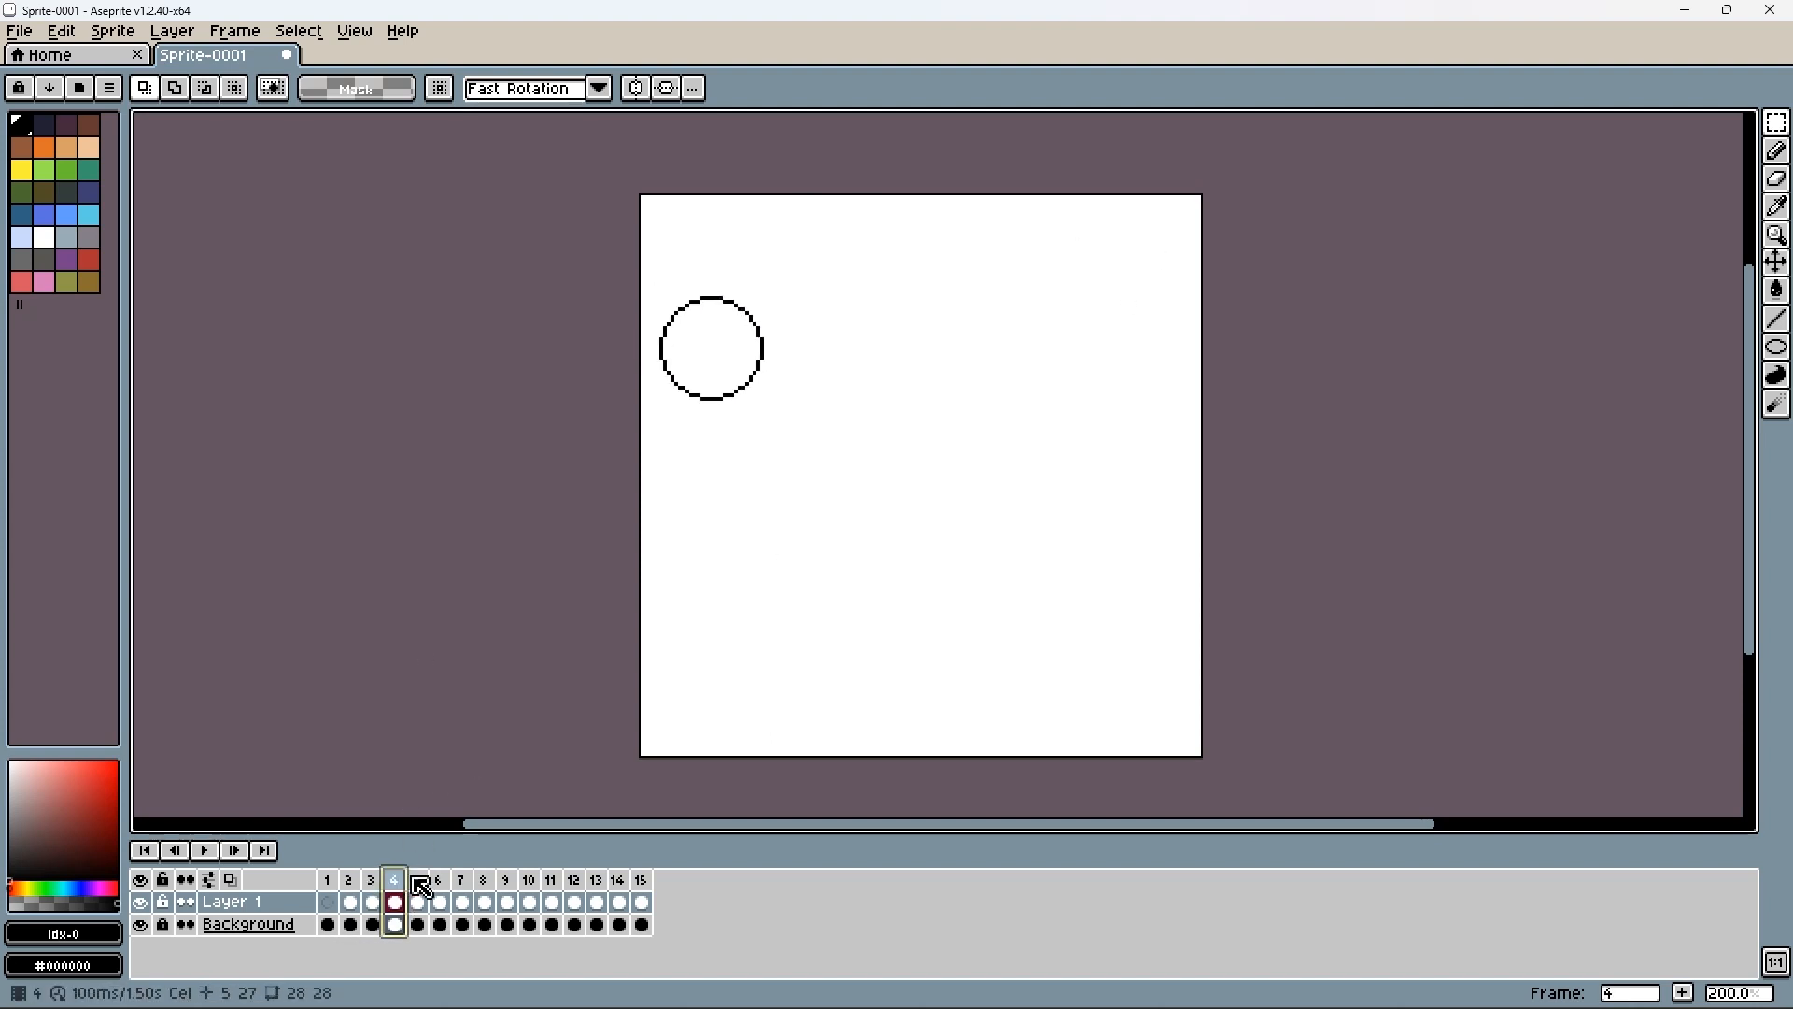
click(416, 881)
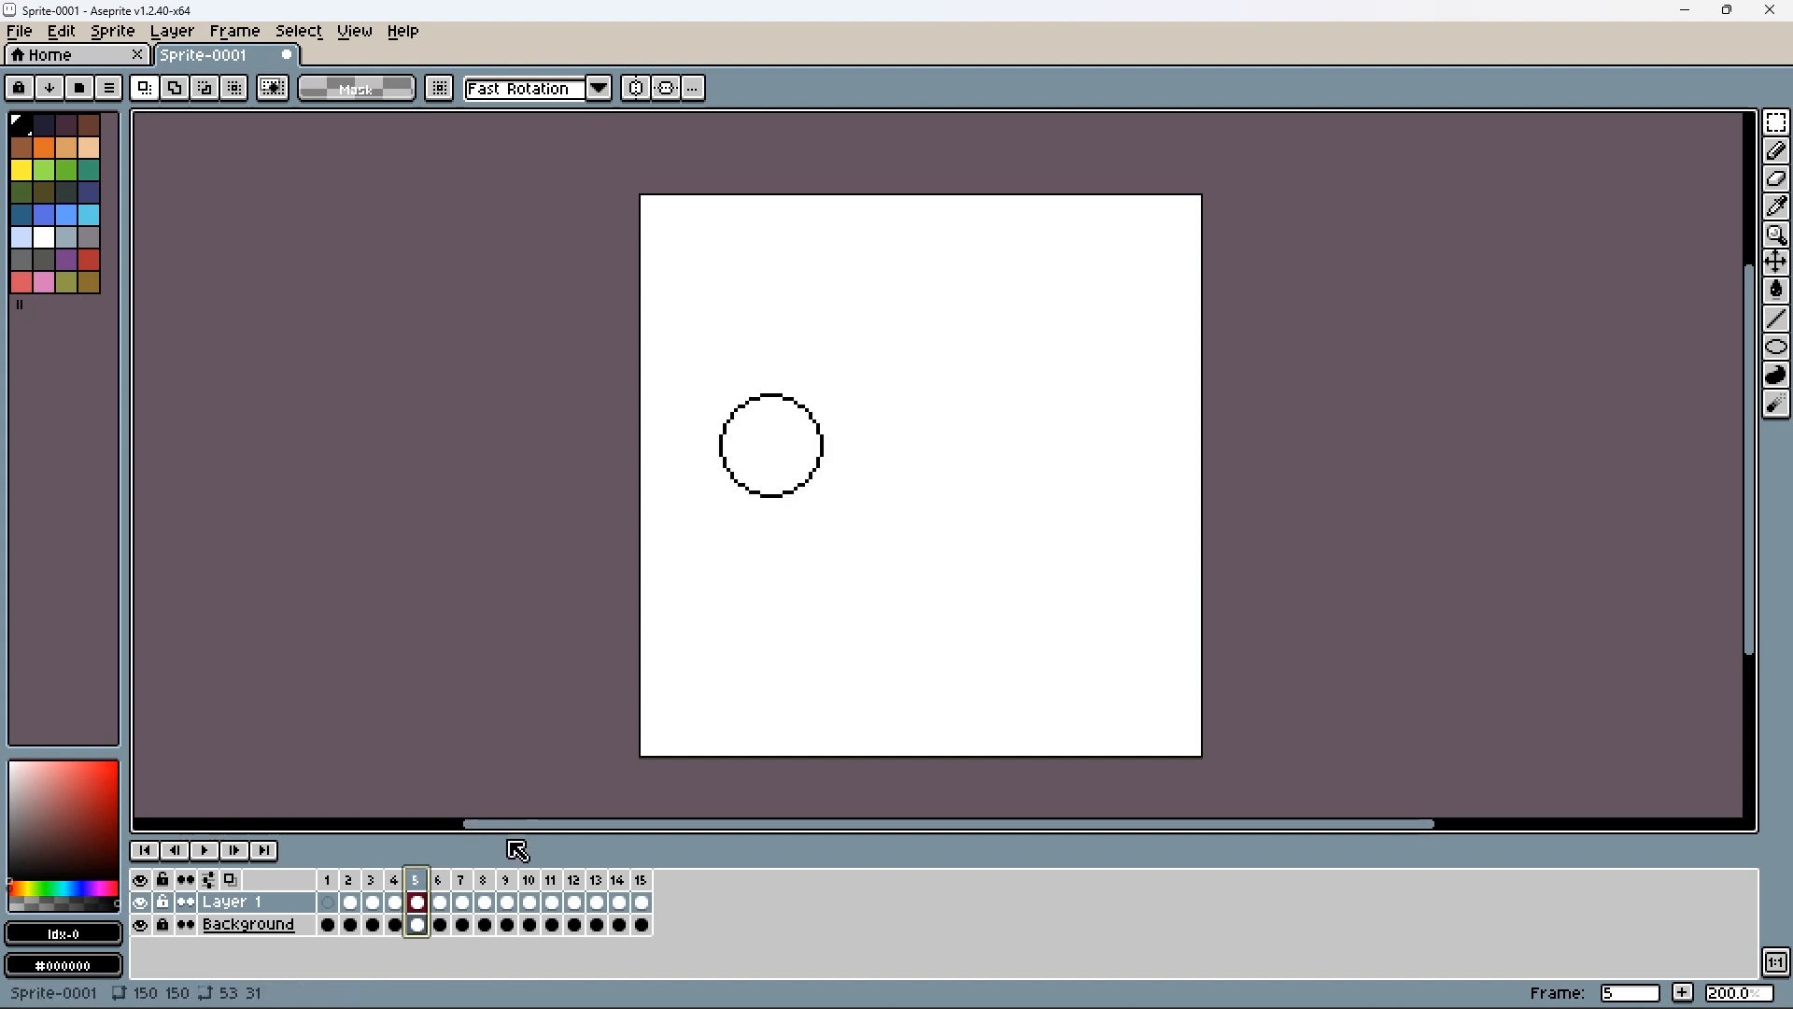
- On frame 6, select the circle and squash it to about 105% width and 93% height for the bounce
click(439, 881)
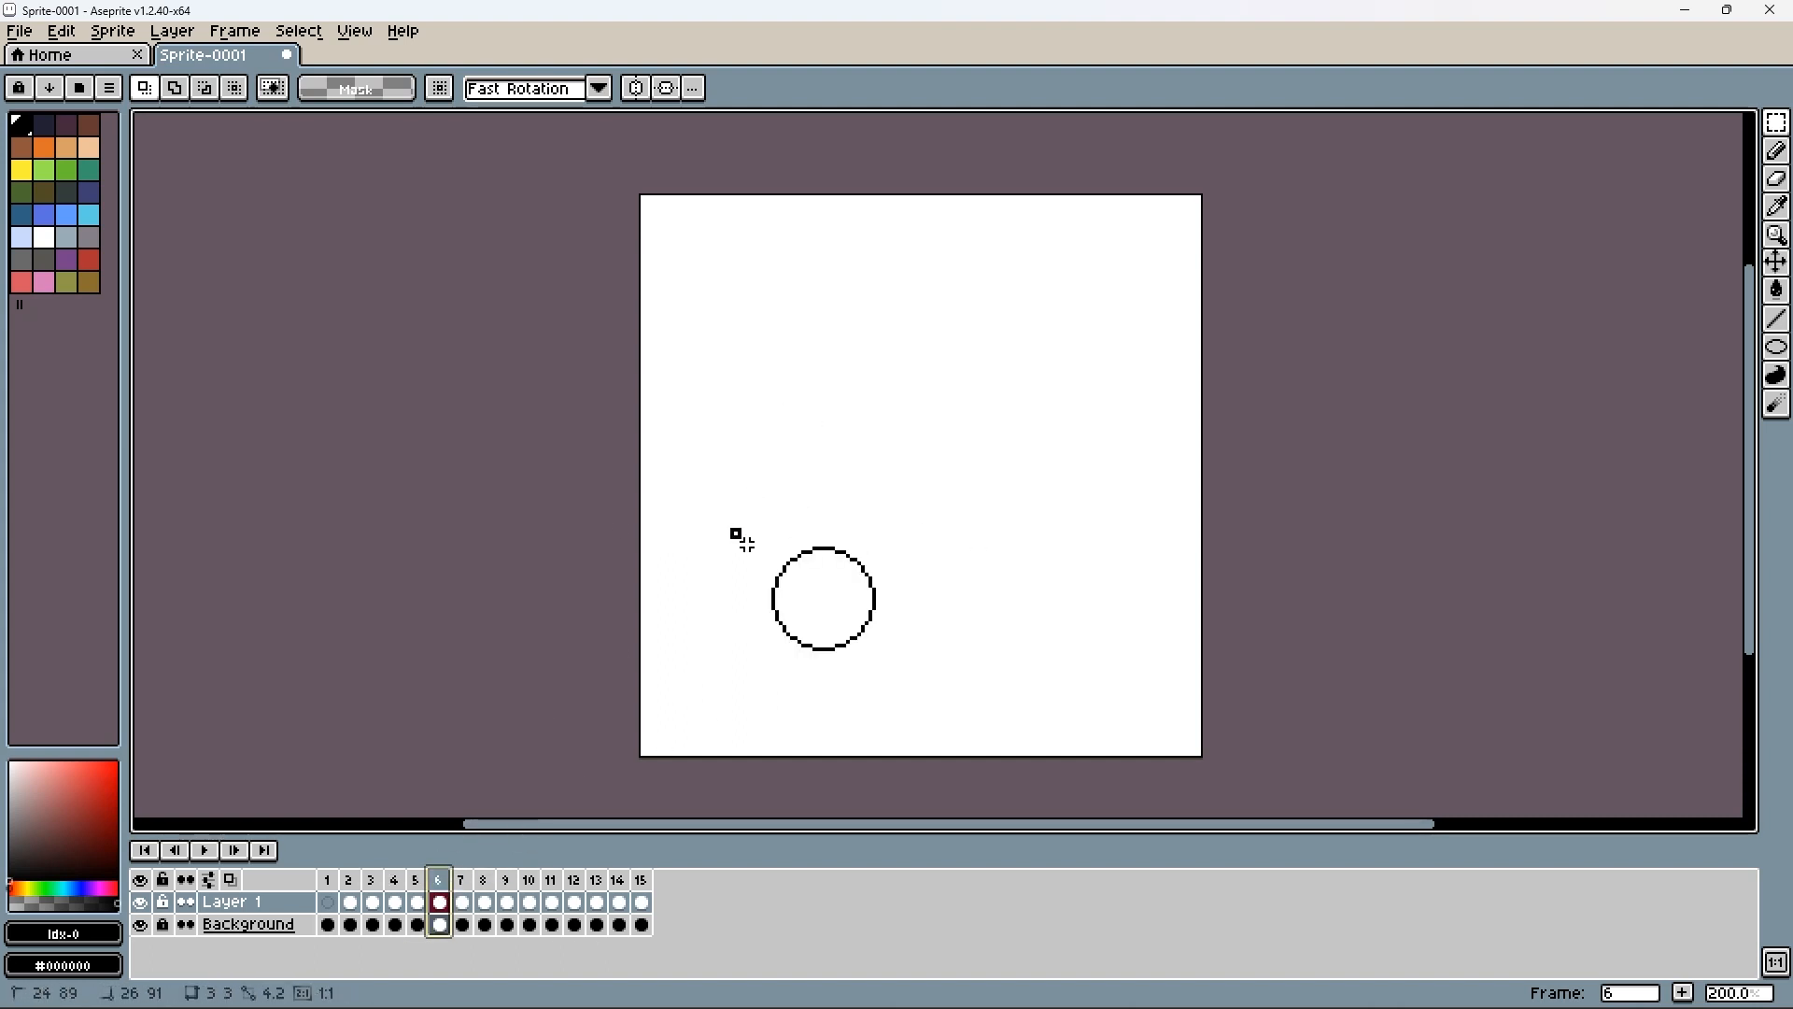
drag(726, 522, 941, 704)
click(834, 523)
drag(834, 523, 839, 534)
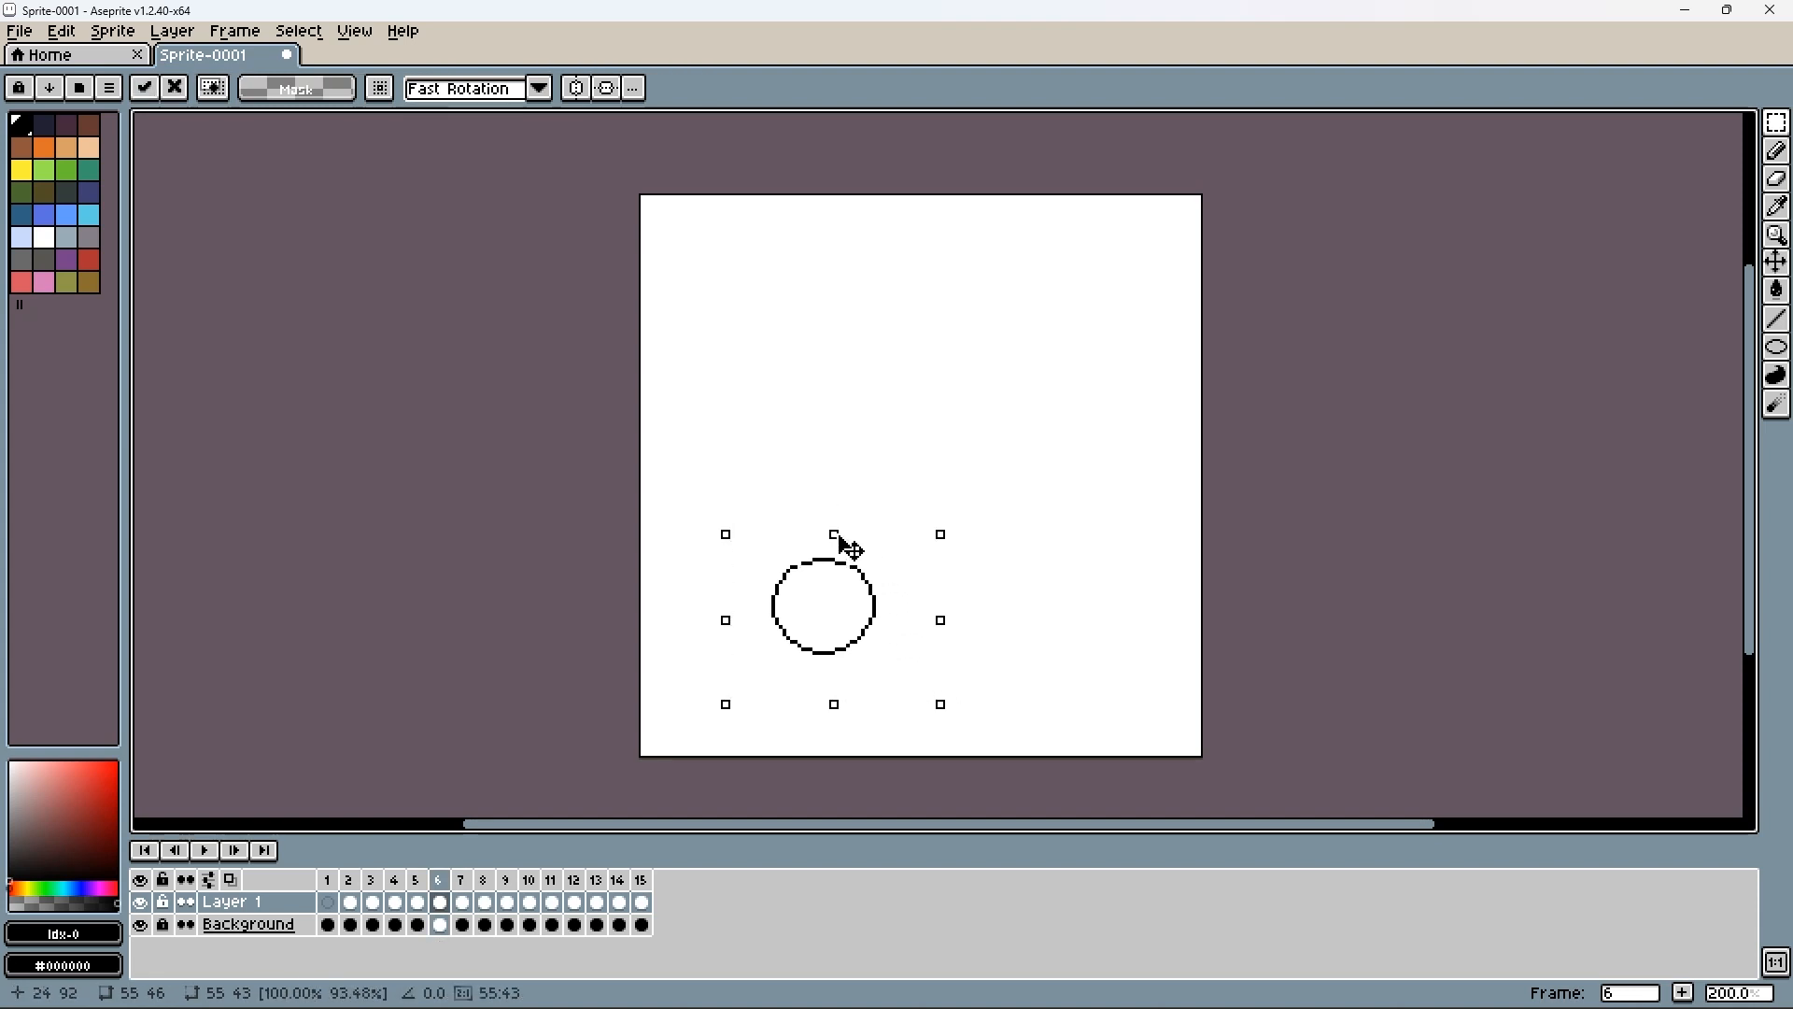
drag(943, 619, 878, 615)
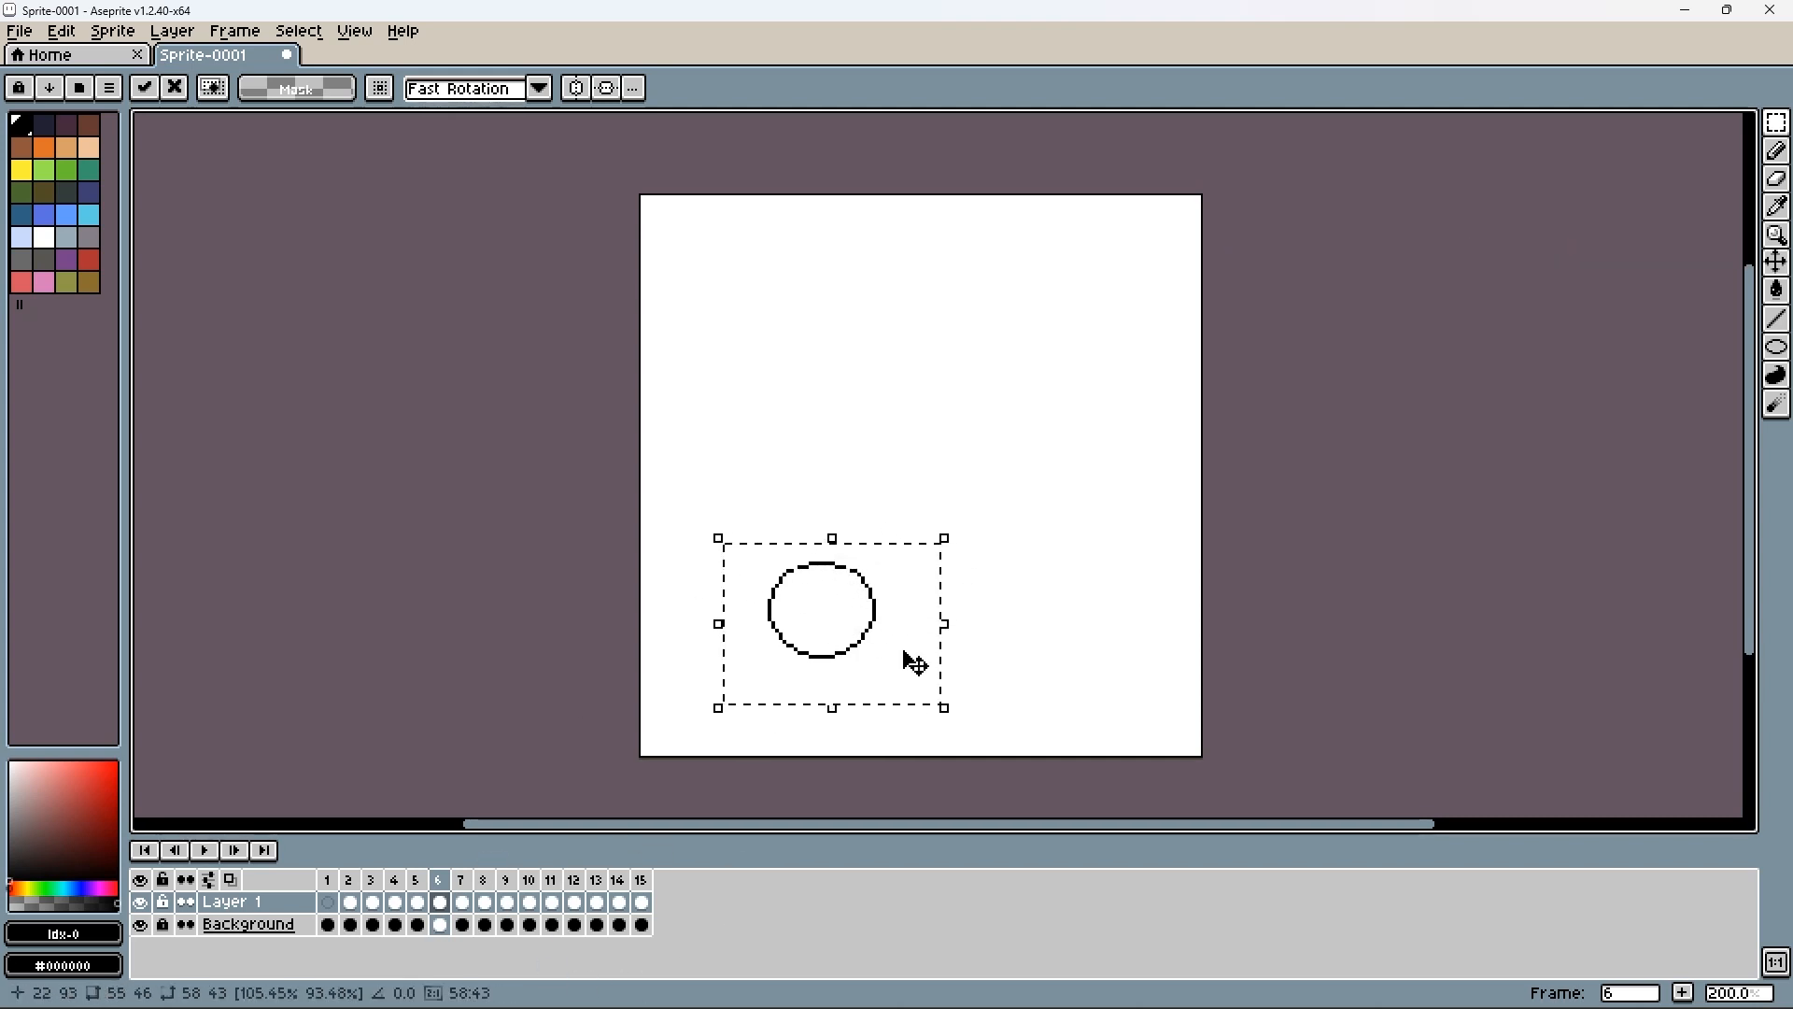
- On frame 7, stretch the circle into an oval tilted about 32° and, with onion skinning on, place it between the neighbouring frames' circles
click(461, 902)
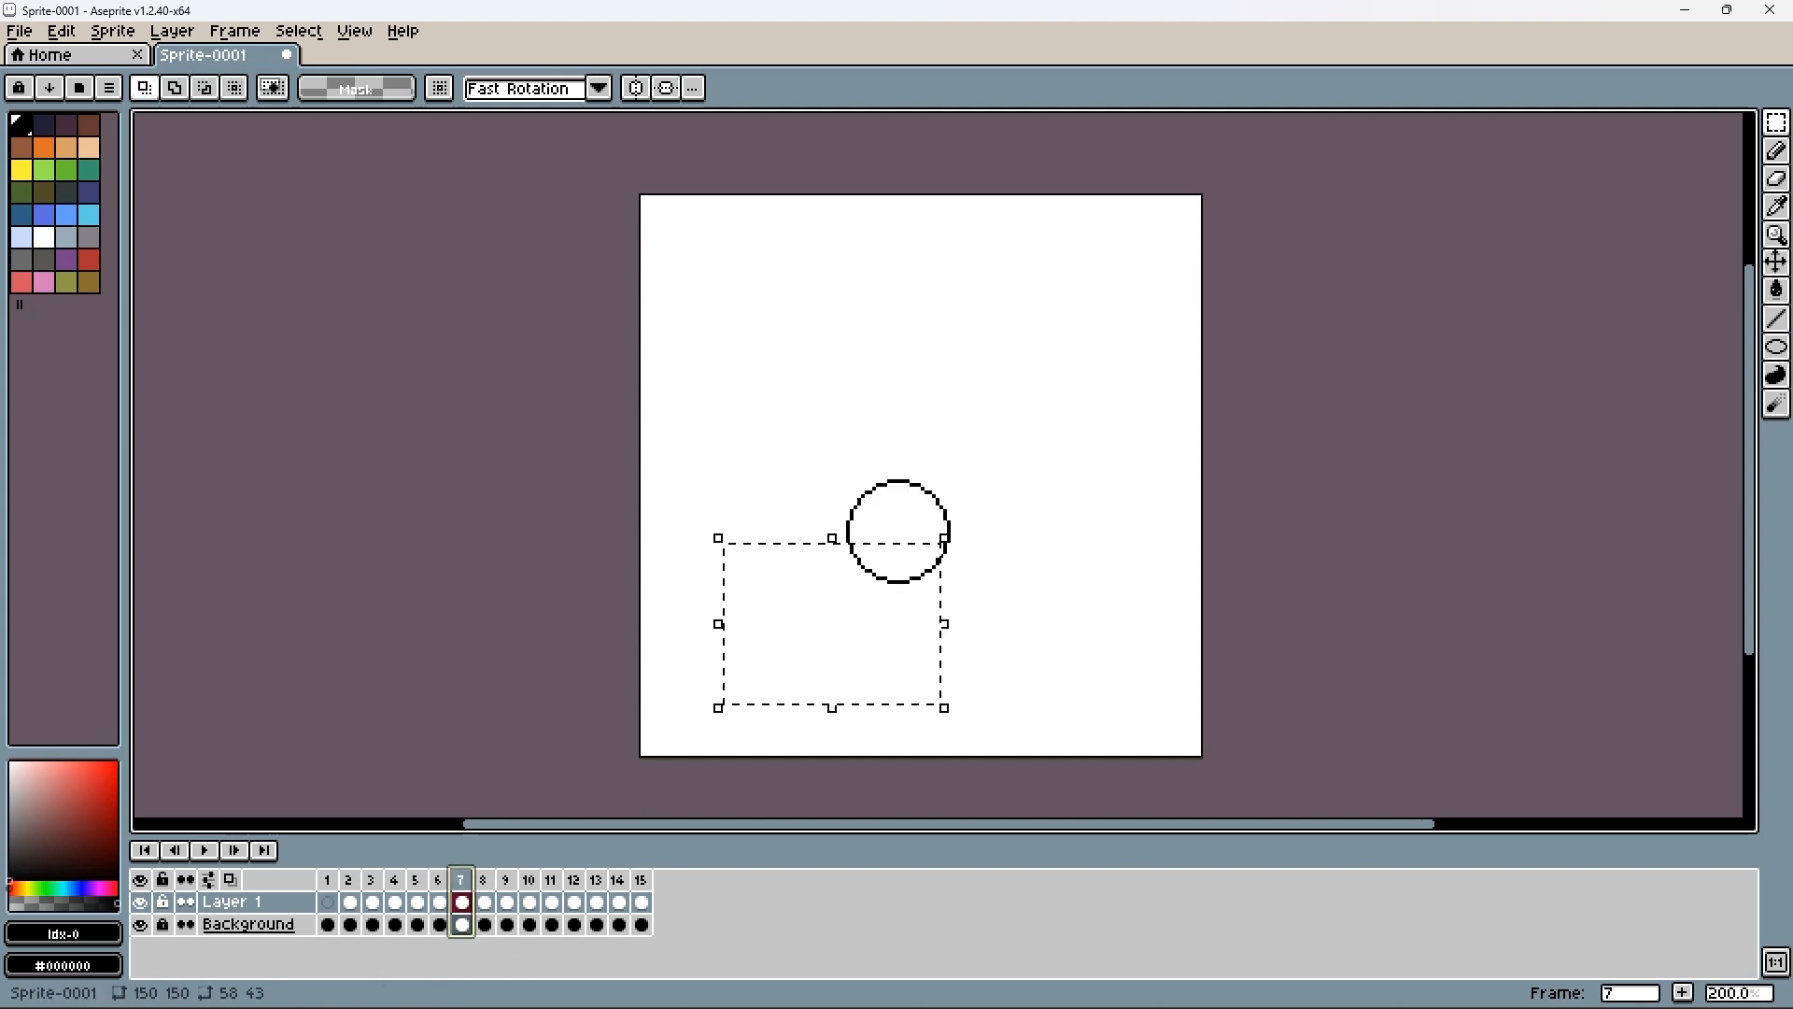
key(ctrl+d)
drag(1005, 435, 795, 623)
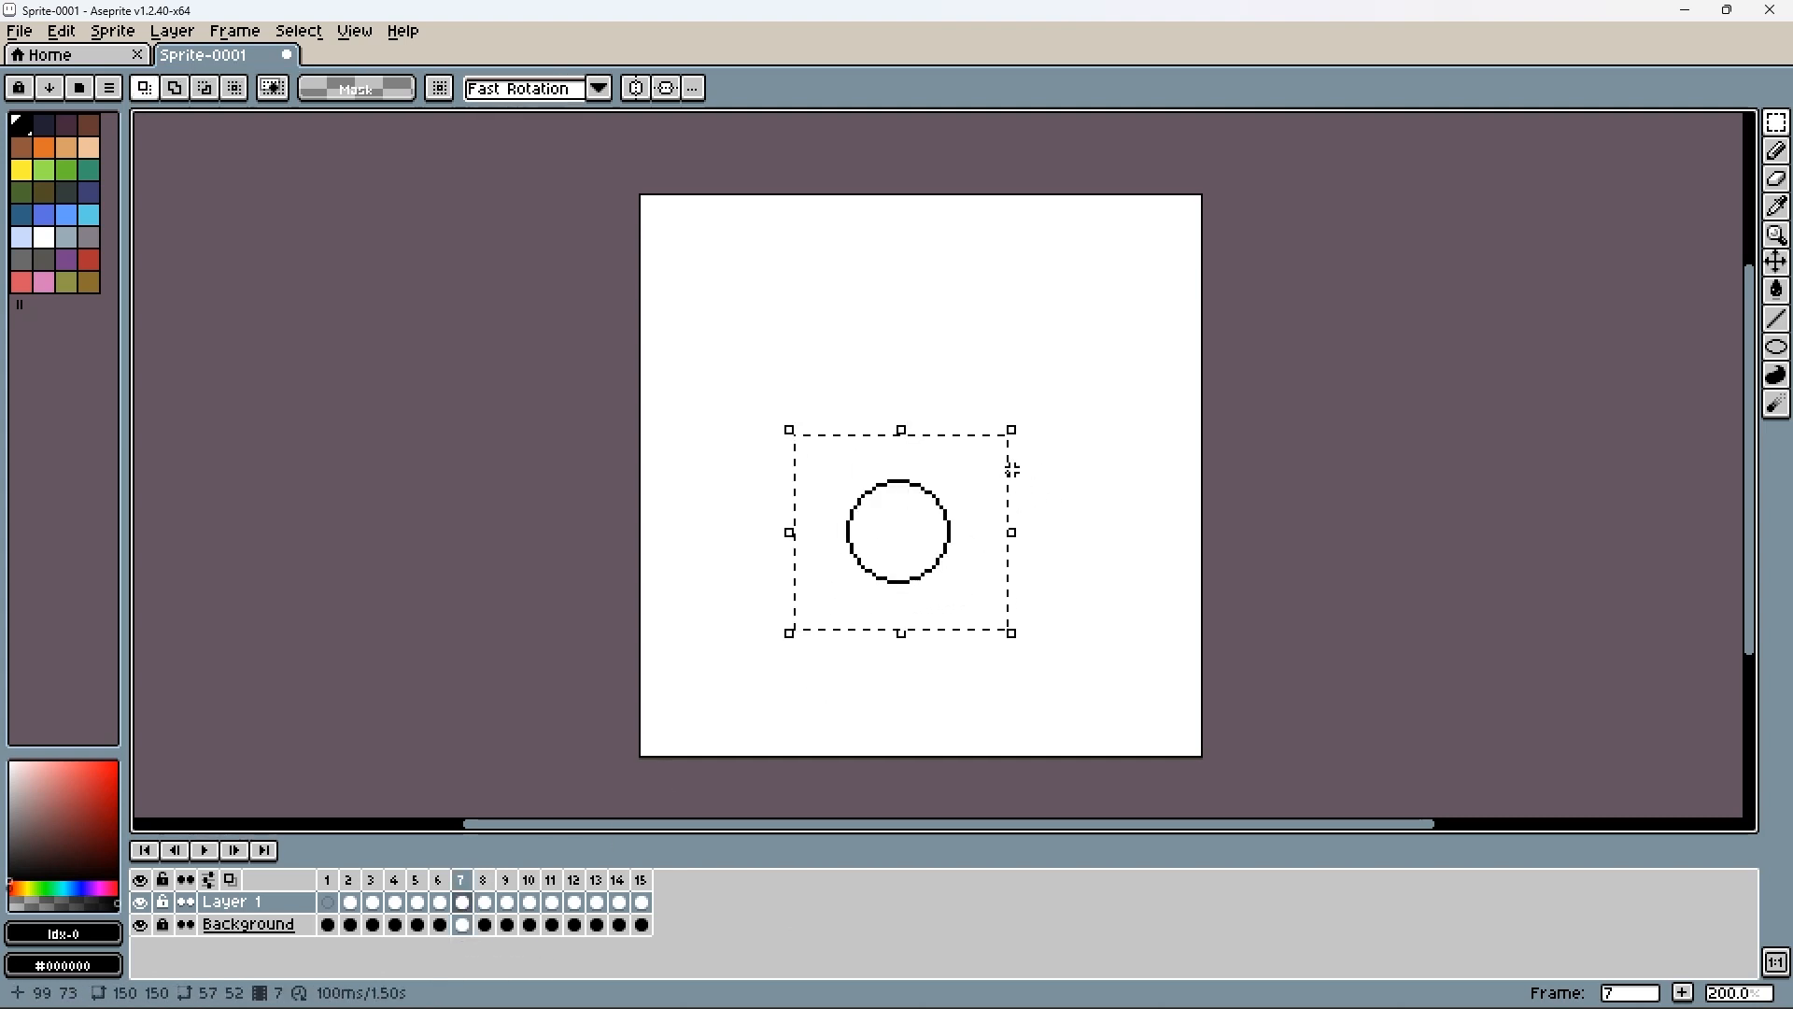
click(1025, 646)
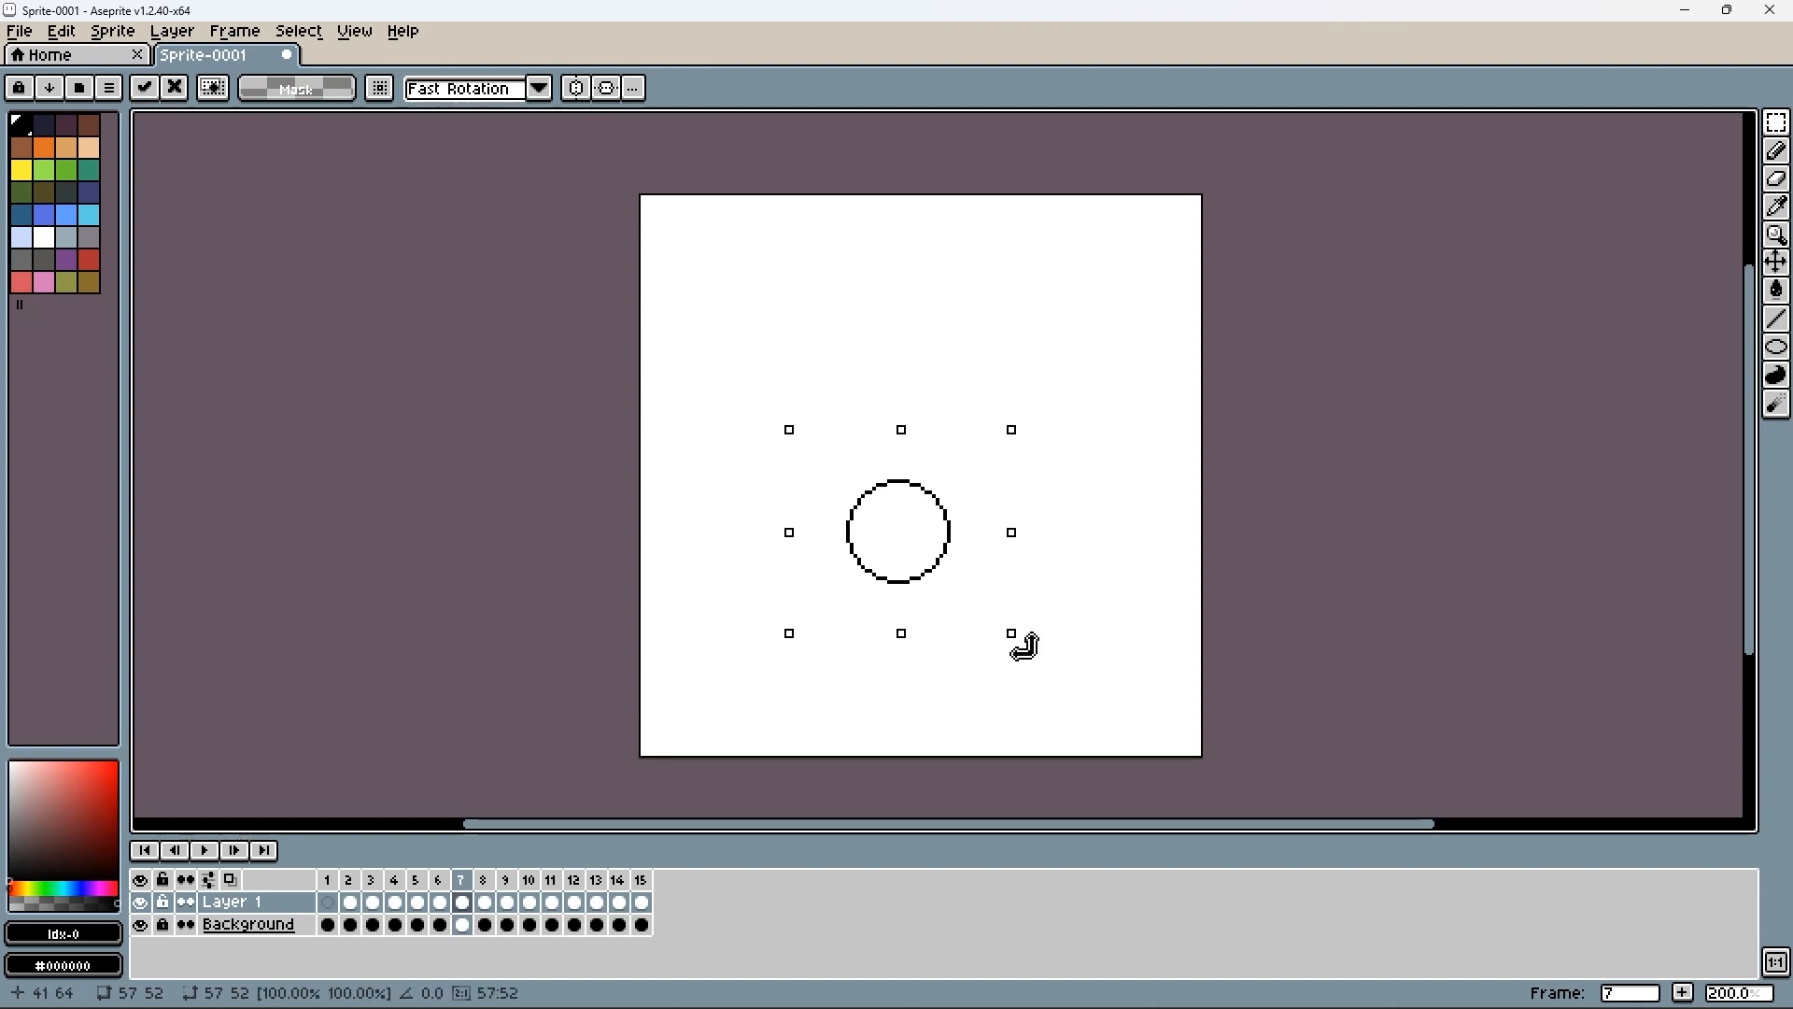
drag(1061, 543, 1056, 564)
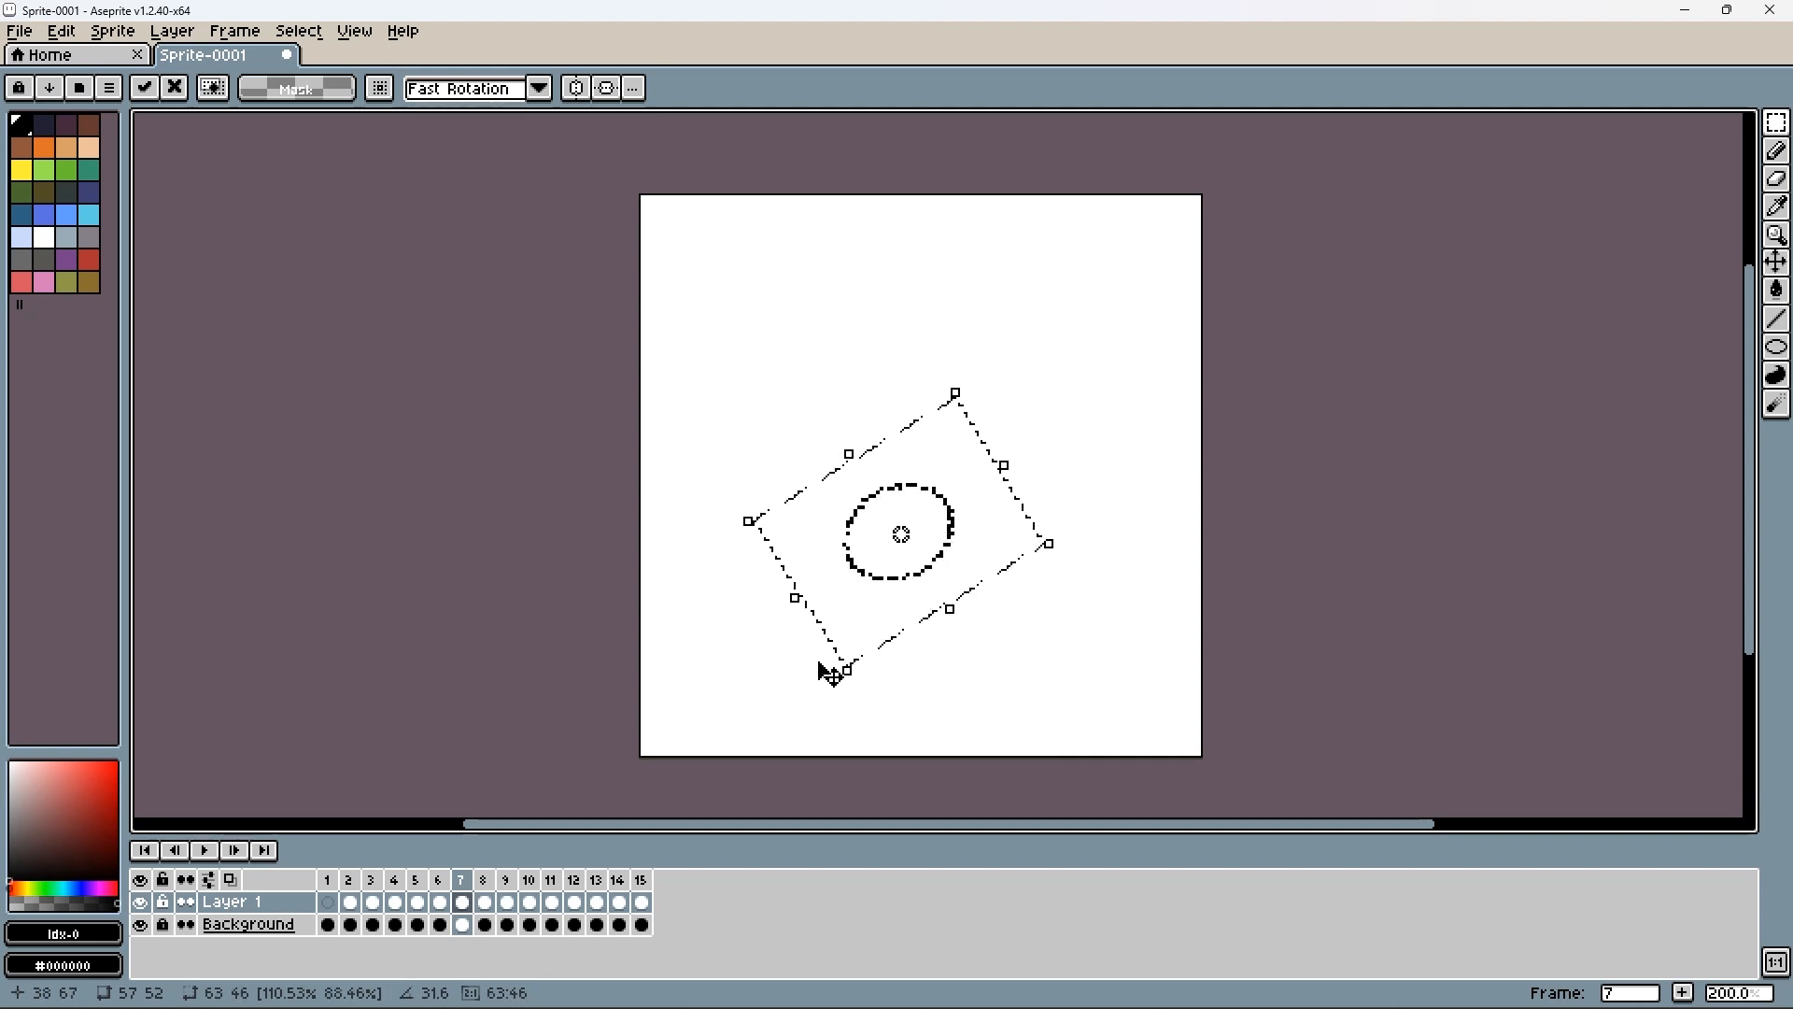
click(230, 879)
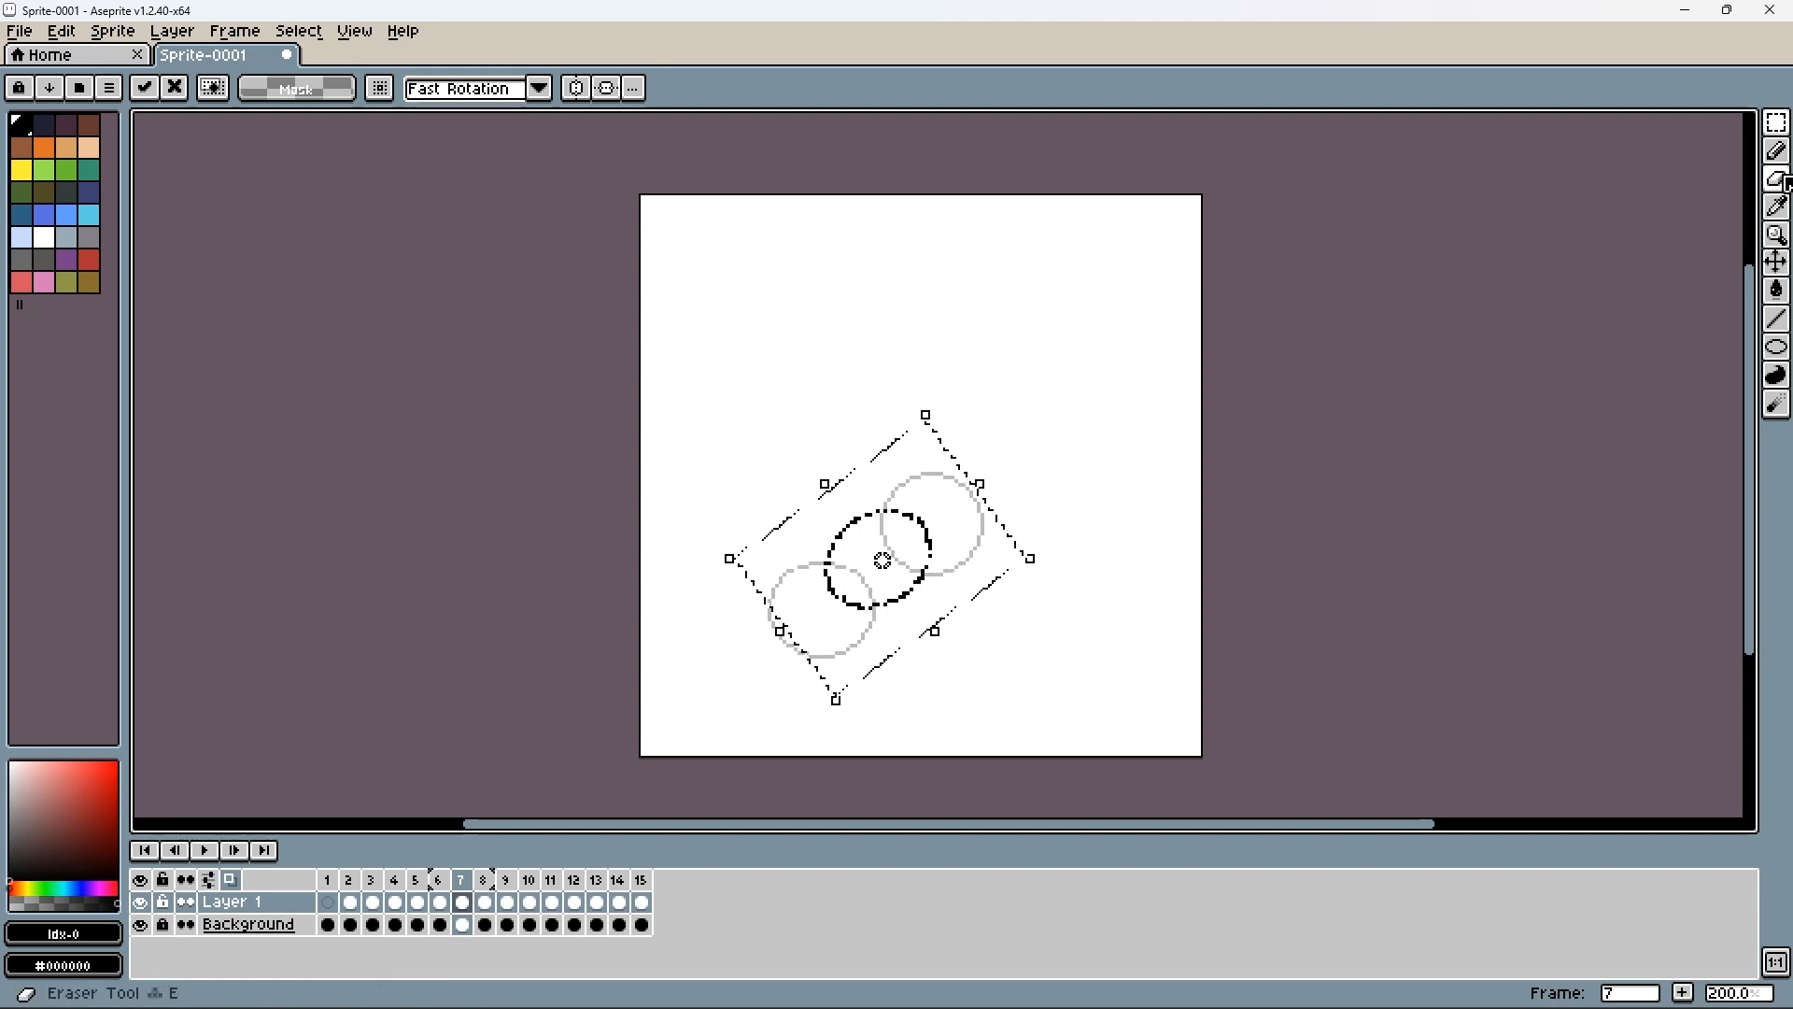
- Touch up the broken outline of frame 7's oval with the 1 px Pencil and undo the stray stroke
key(b)
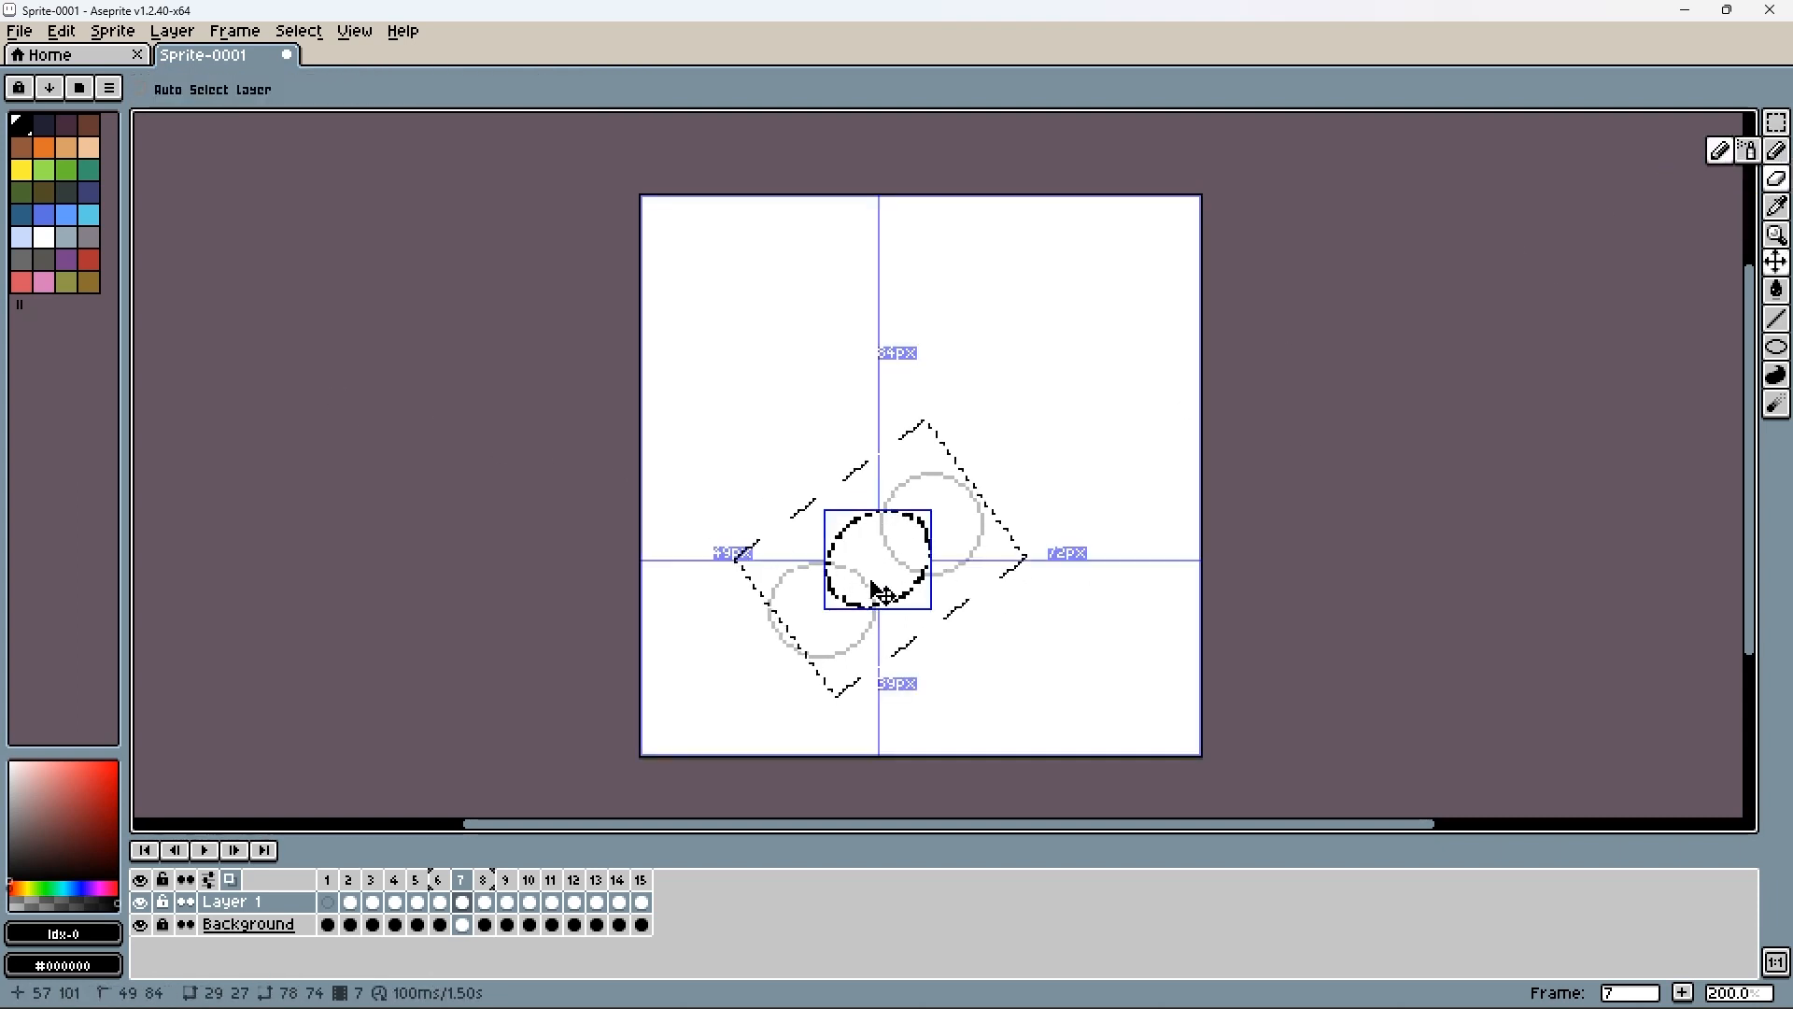
scroll(880, 586, up, 3)
mouse_move(825, 570)
mouse_down()
mouse_move(843, 533)
mouse_move(890, 512)
mouse_up()
key(ctrl+z)
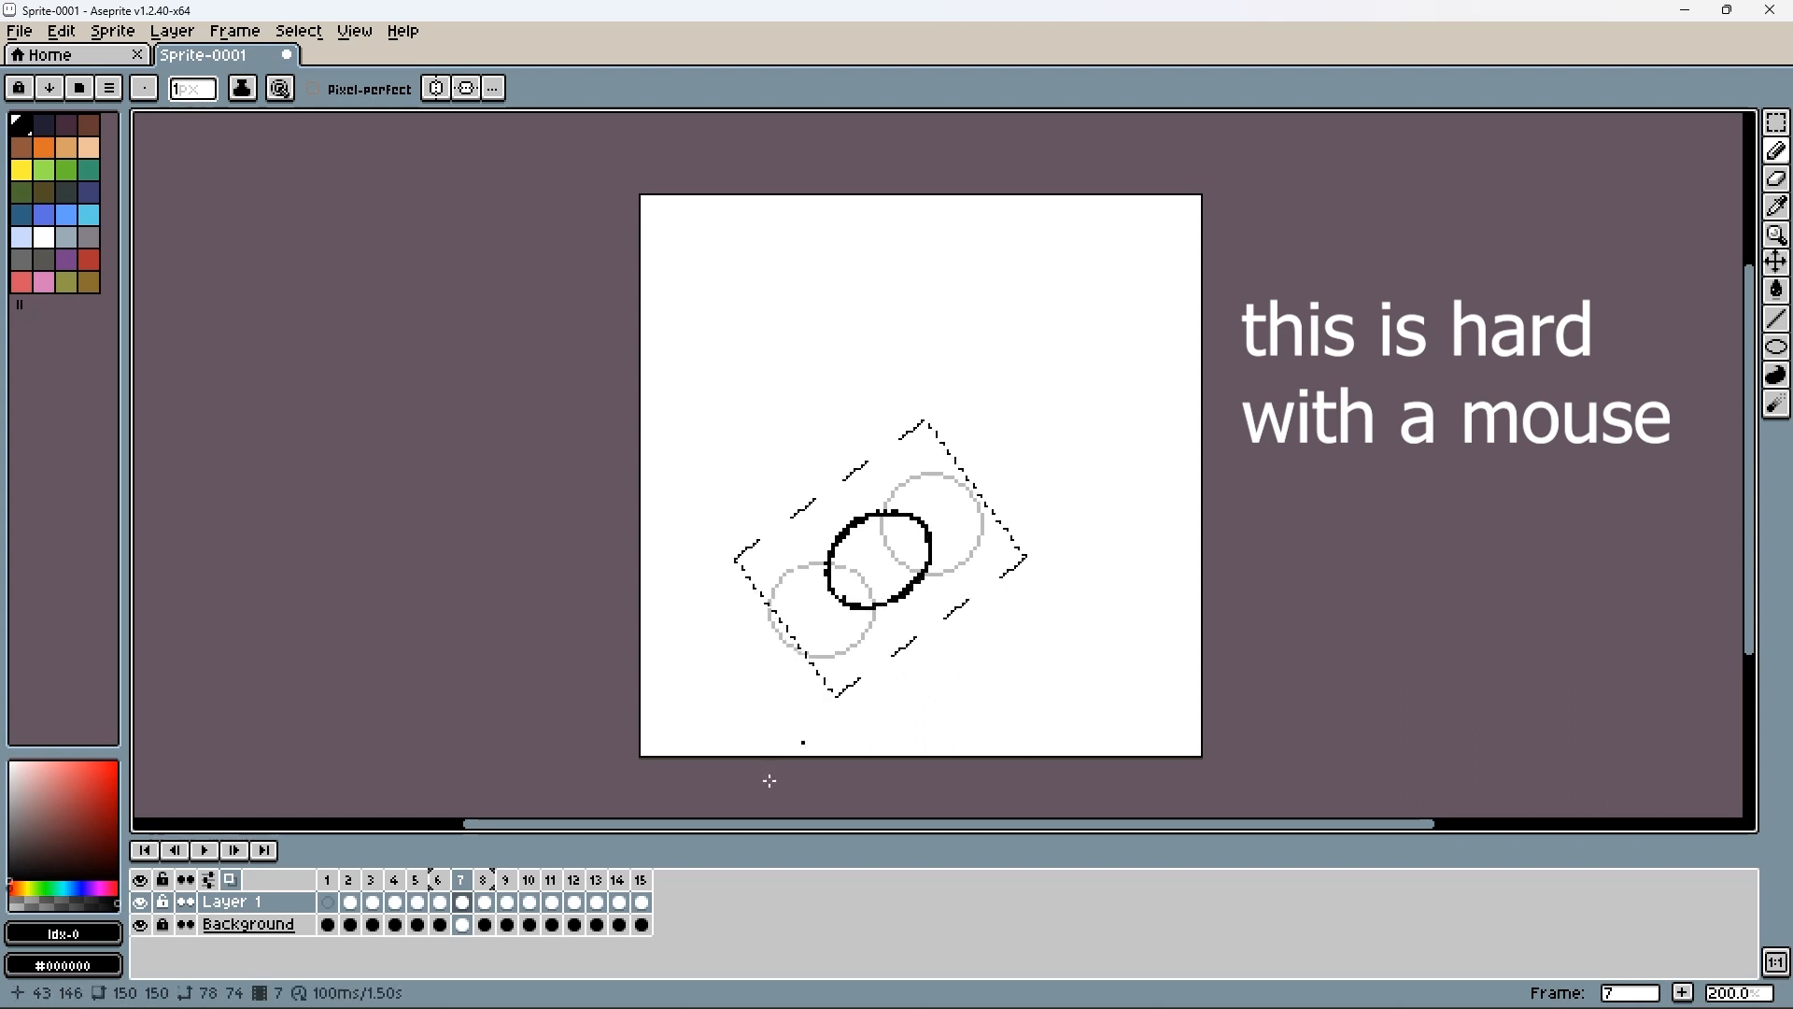
- Clear the selection and play the animation with onion skinning off to check the deformed frames
click(205, 850)
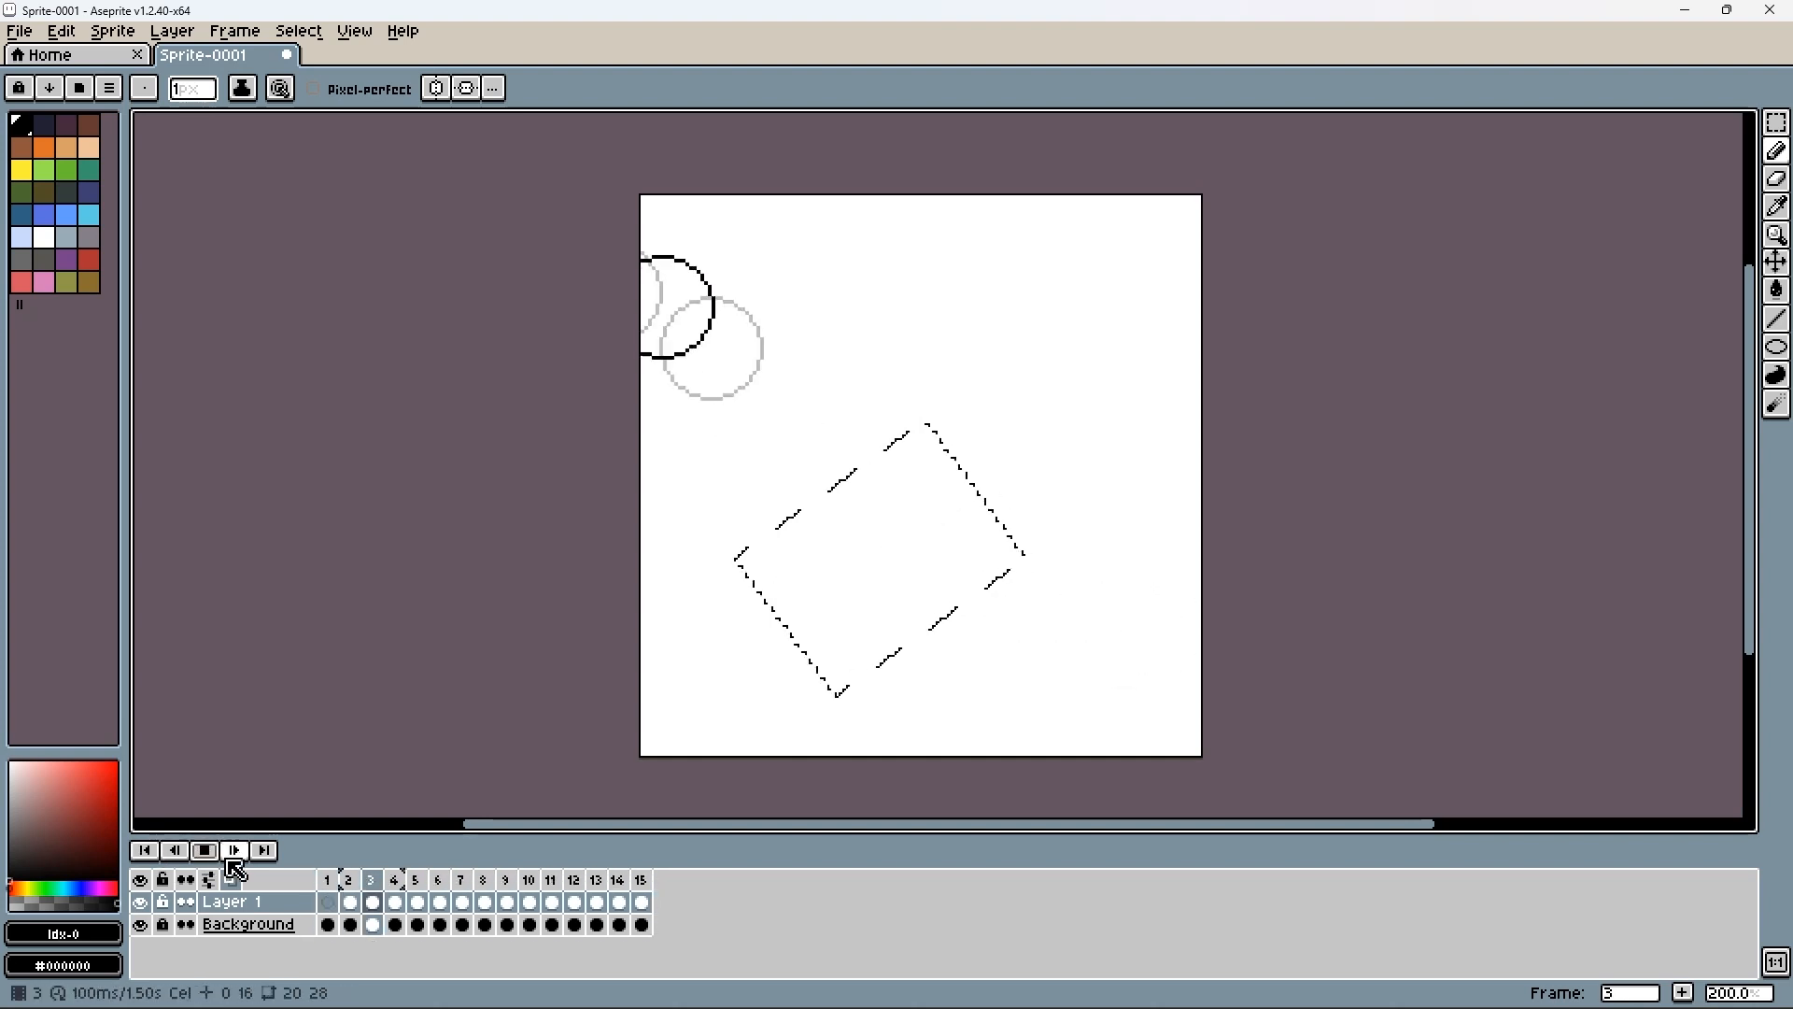
key(ctrl+d)
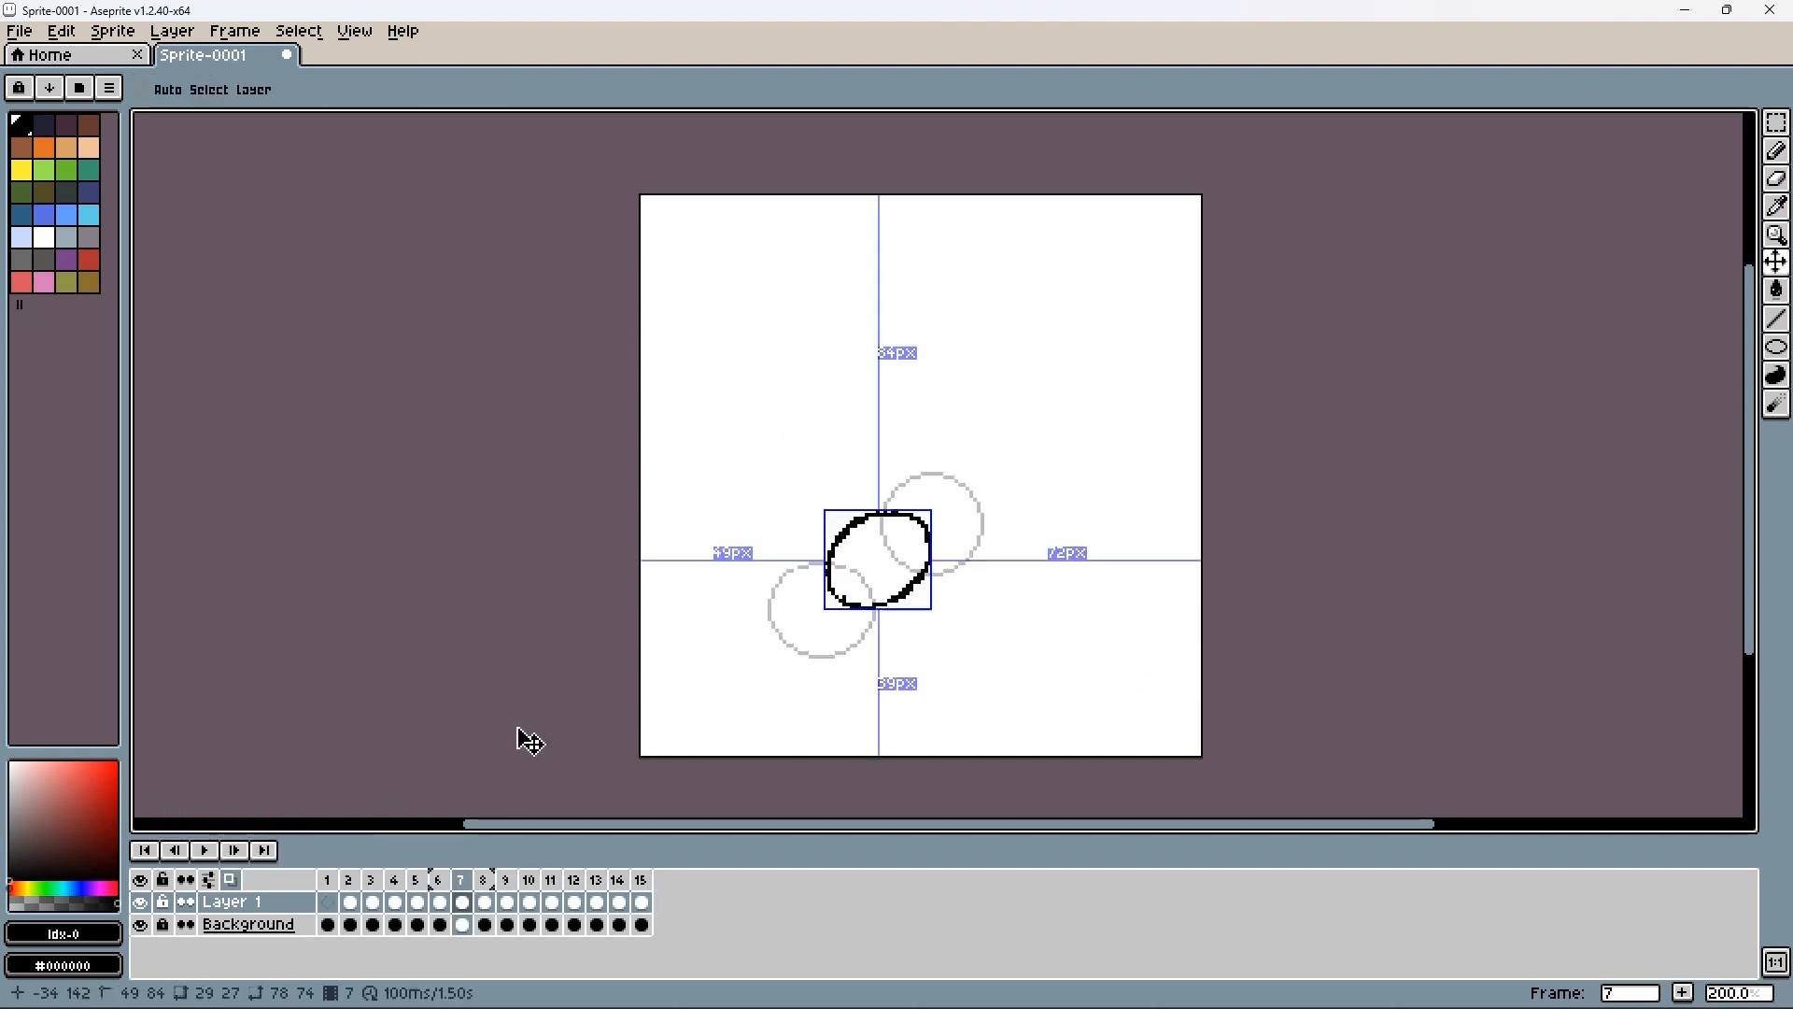
click(206, 853)
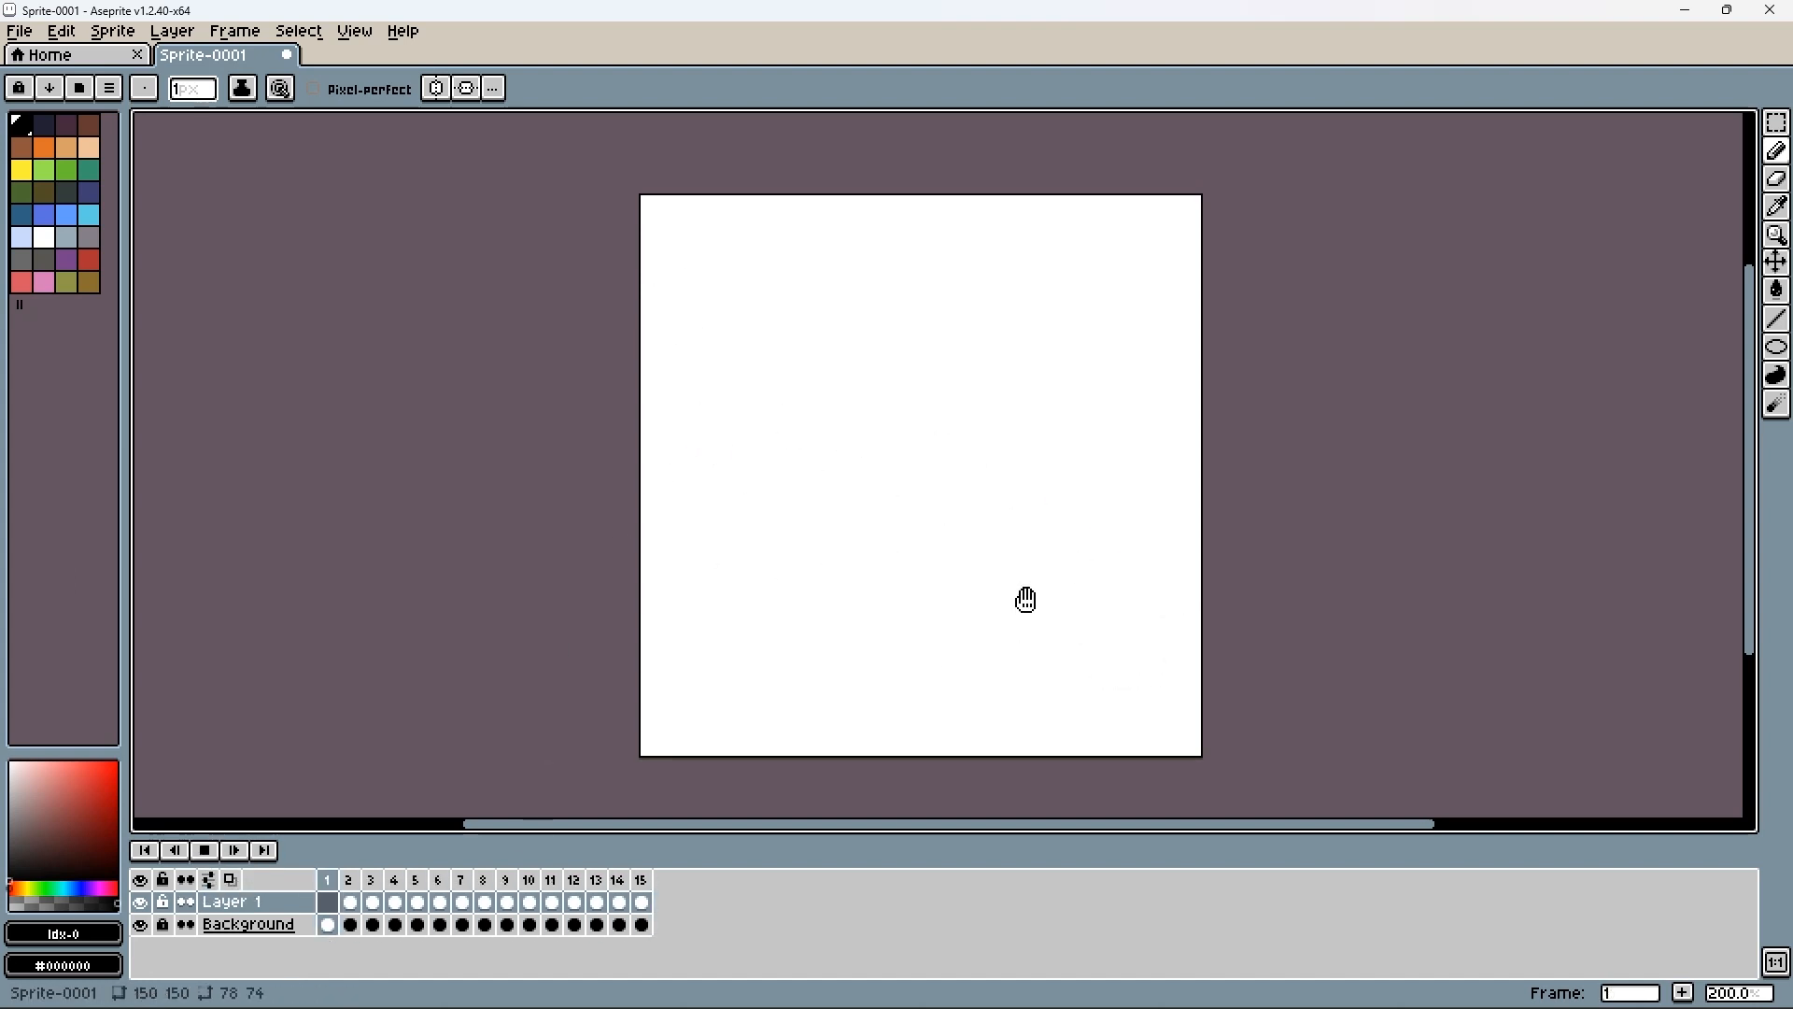
click(206, 851)
- On frame 4, with onion skinning on, deform the circle into an oval at about 115% × 90%, rotated about -32° towards frame 5's circle
drag(349, 883, 396, 896)
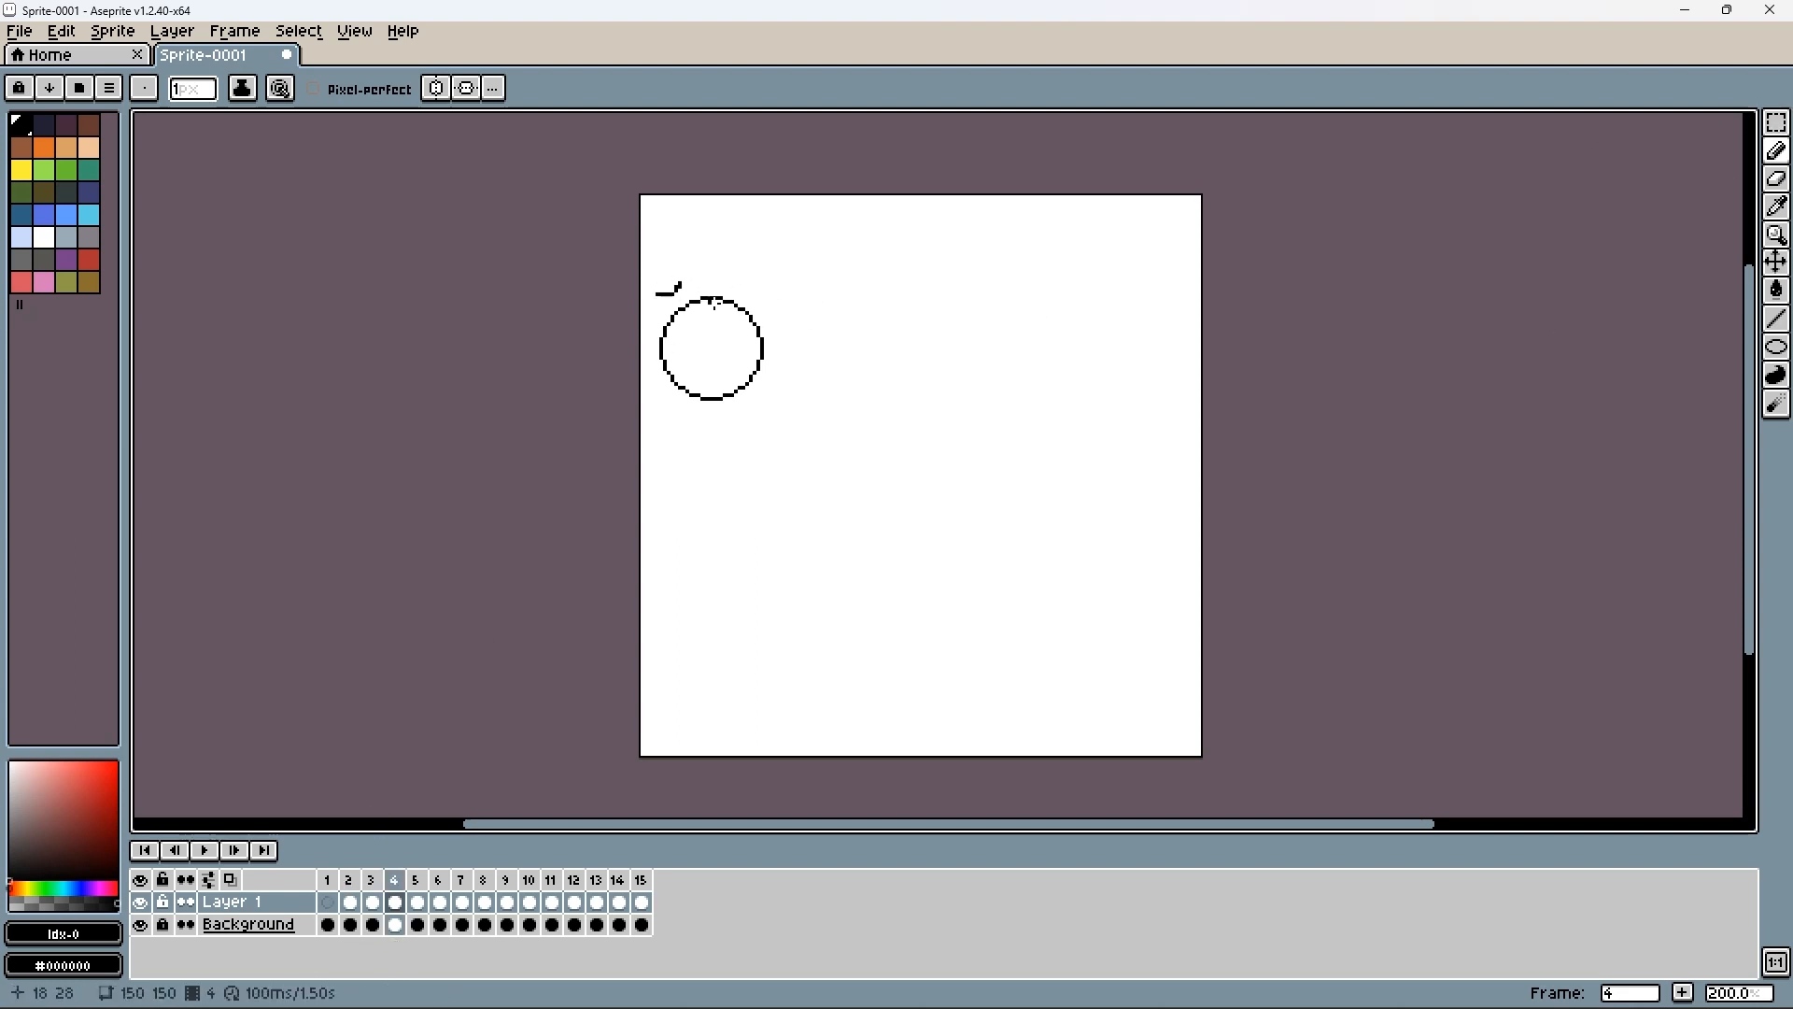
click(1776, 122)
drag(640, 255, 823, 439)
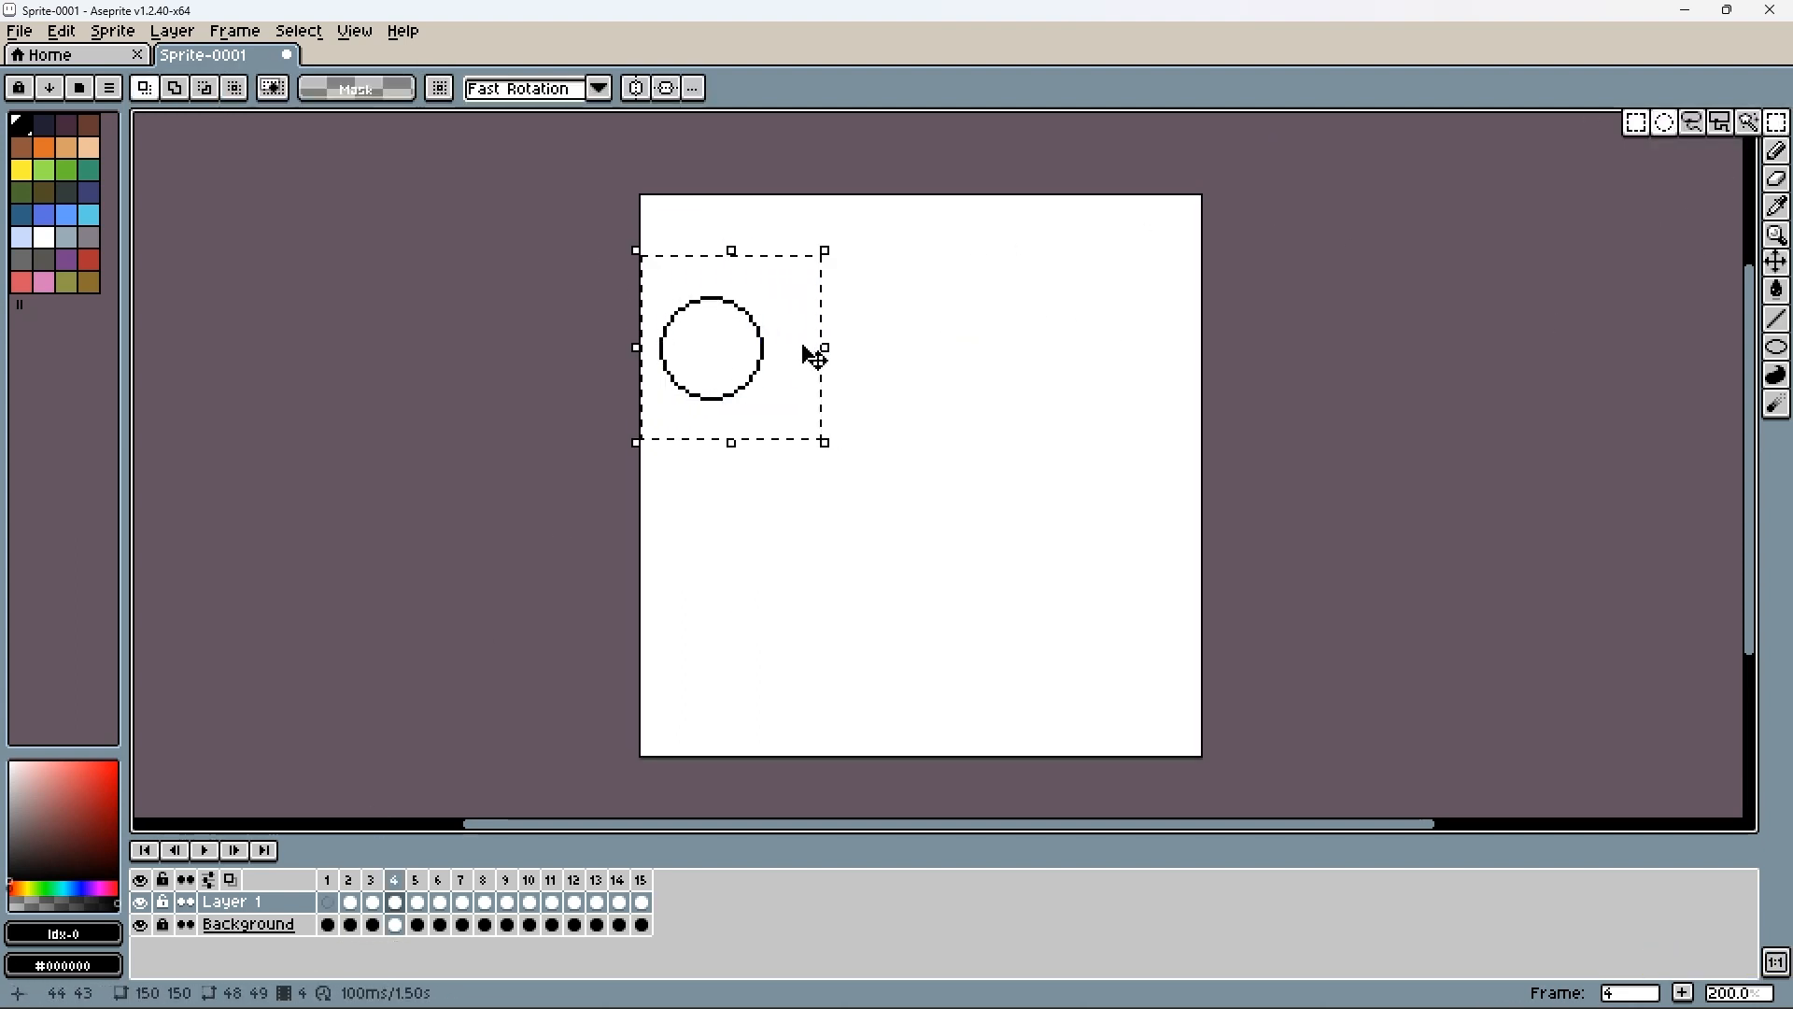
drag(843, 245, 874, 300)
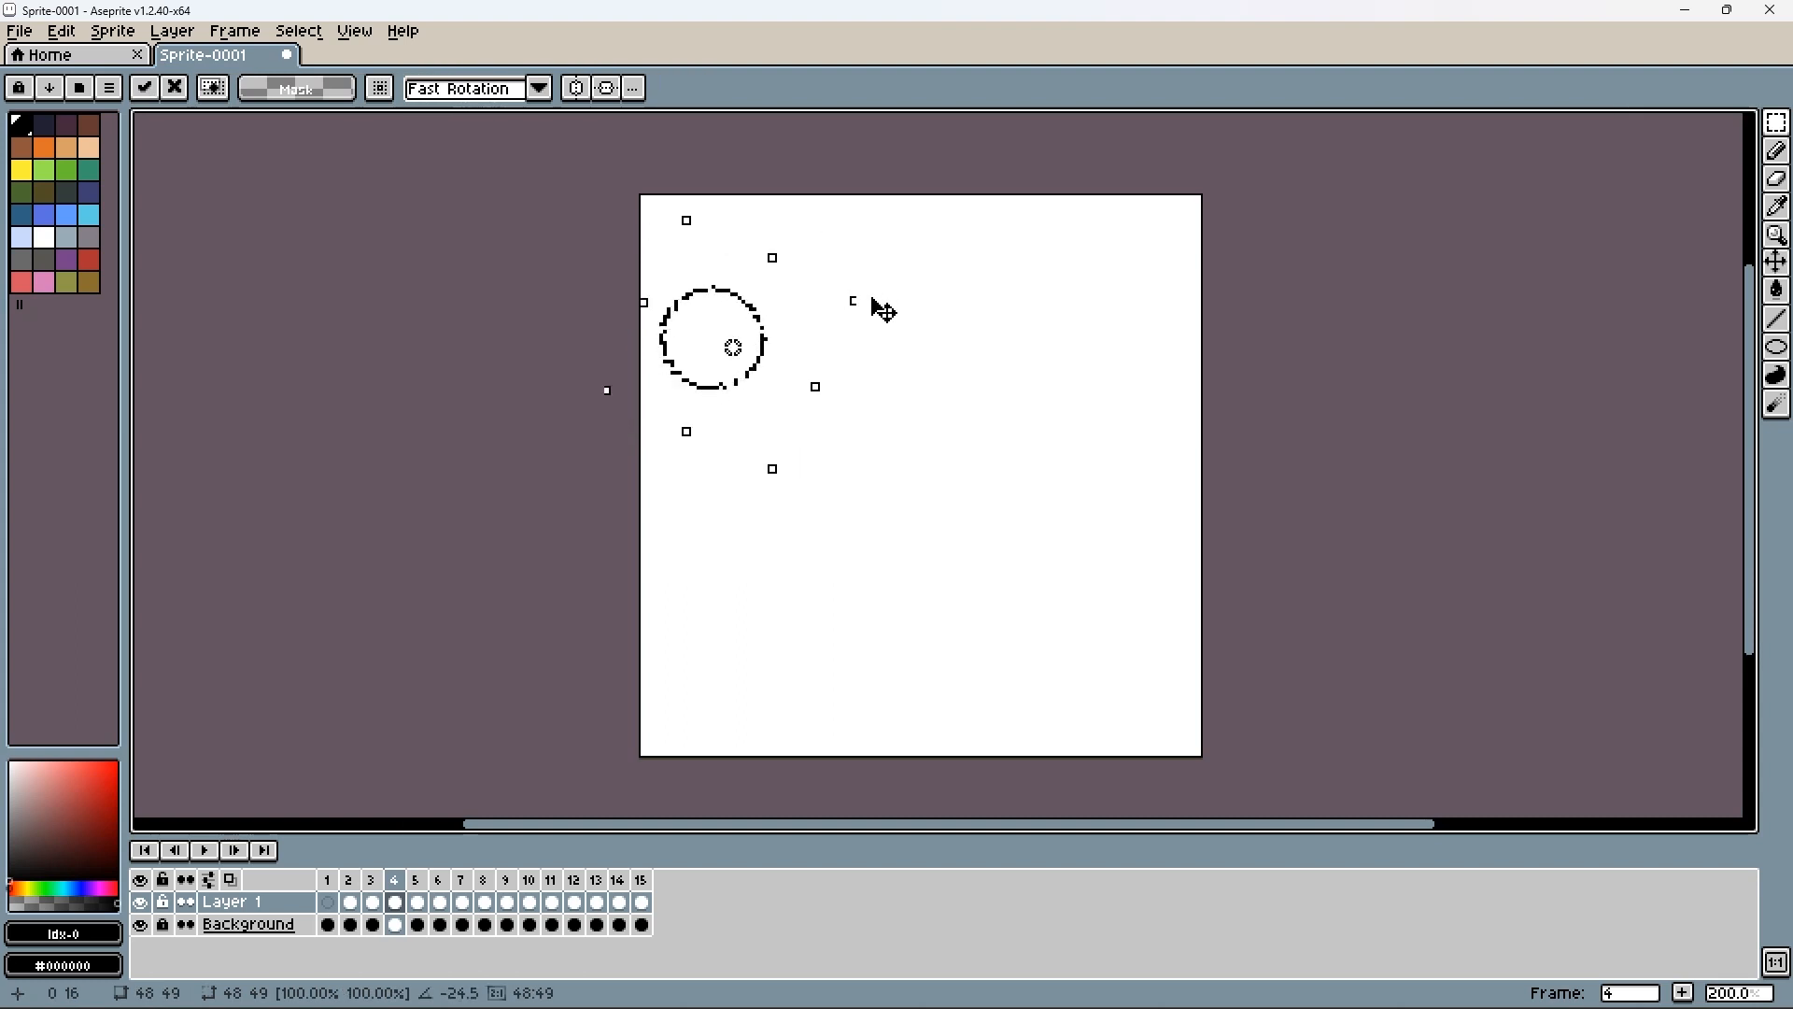
key(F3)
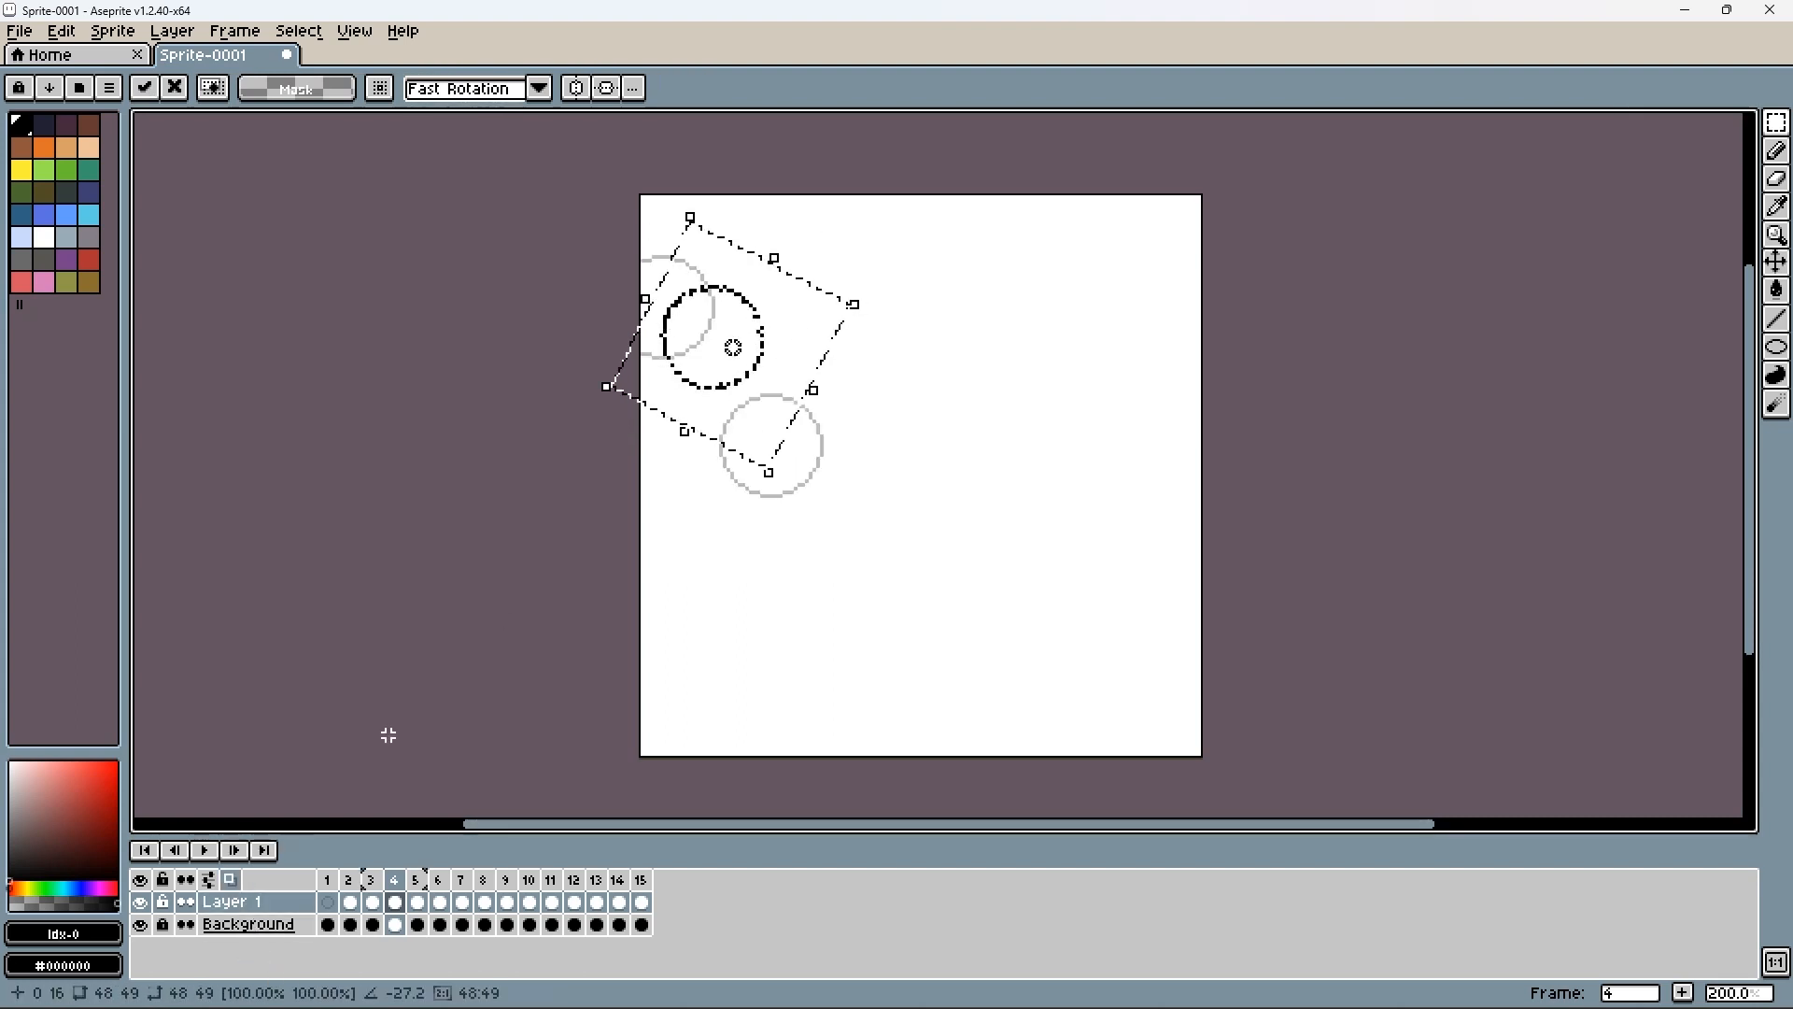
drag(777, 390, 814, 400)
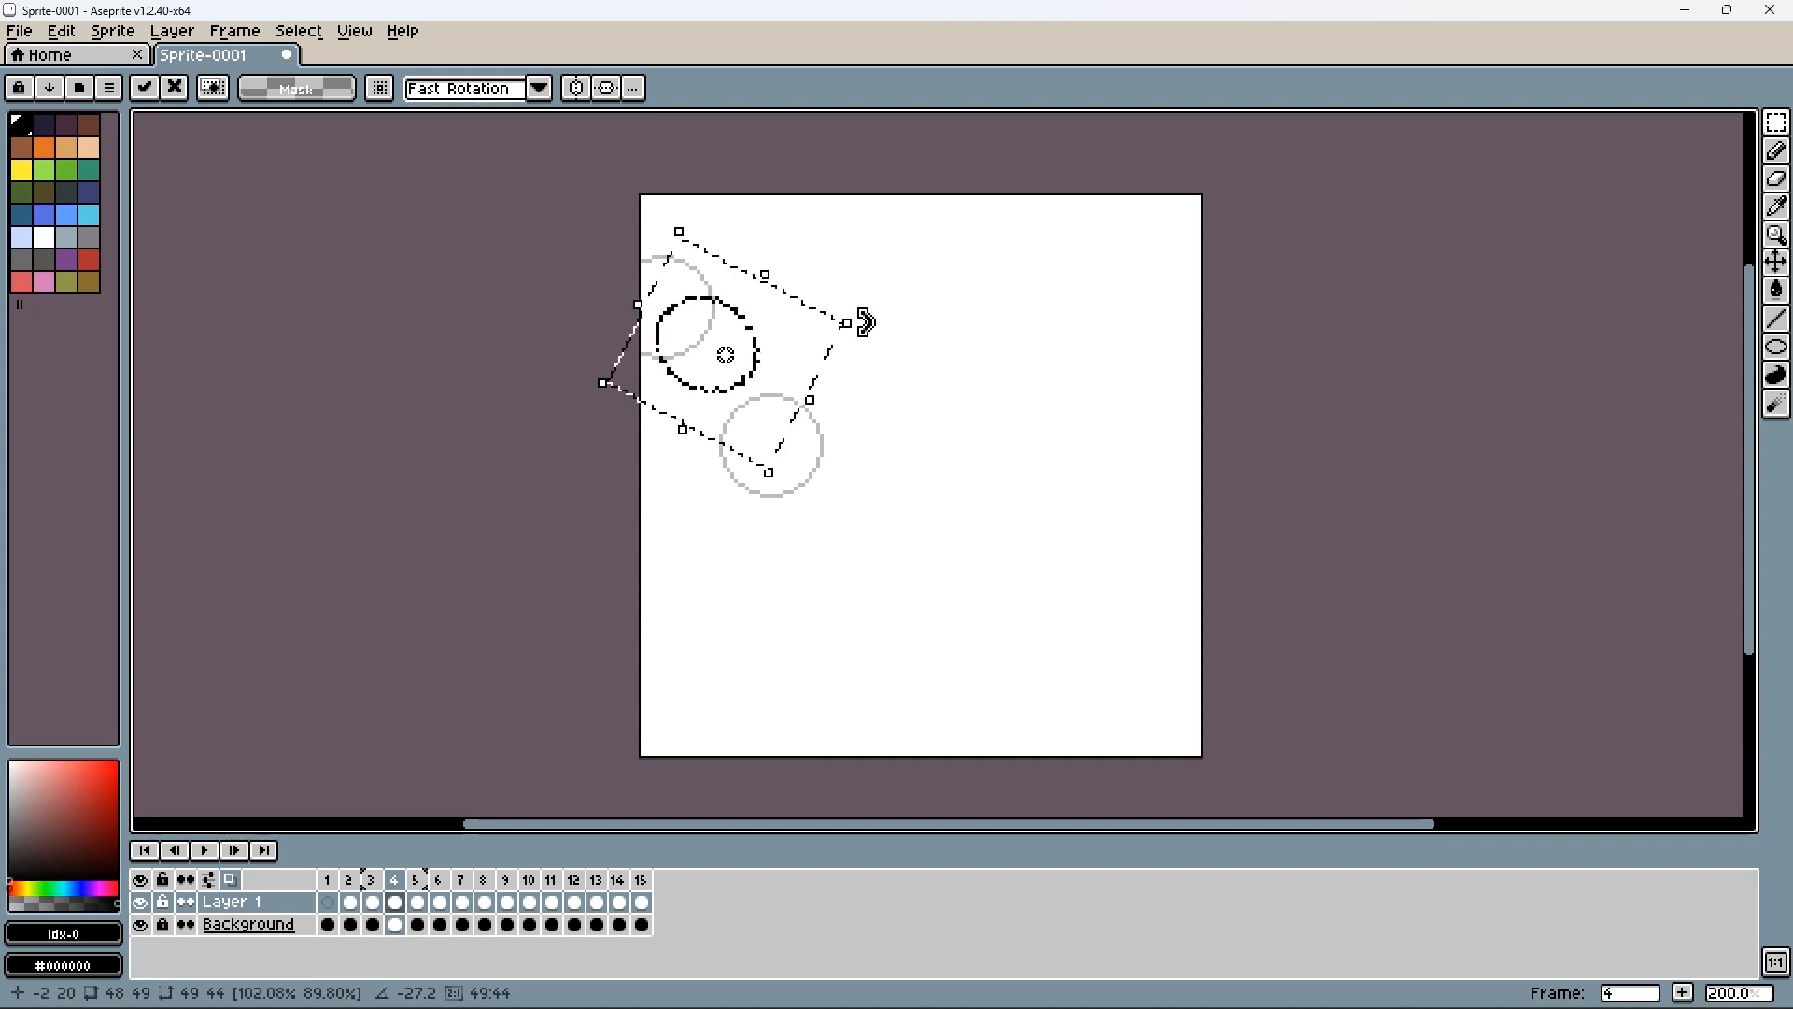
drag(803, 413, 820, 439)
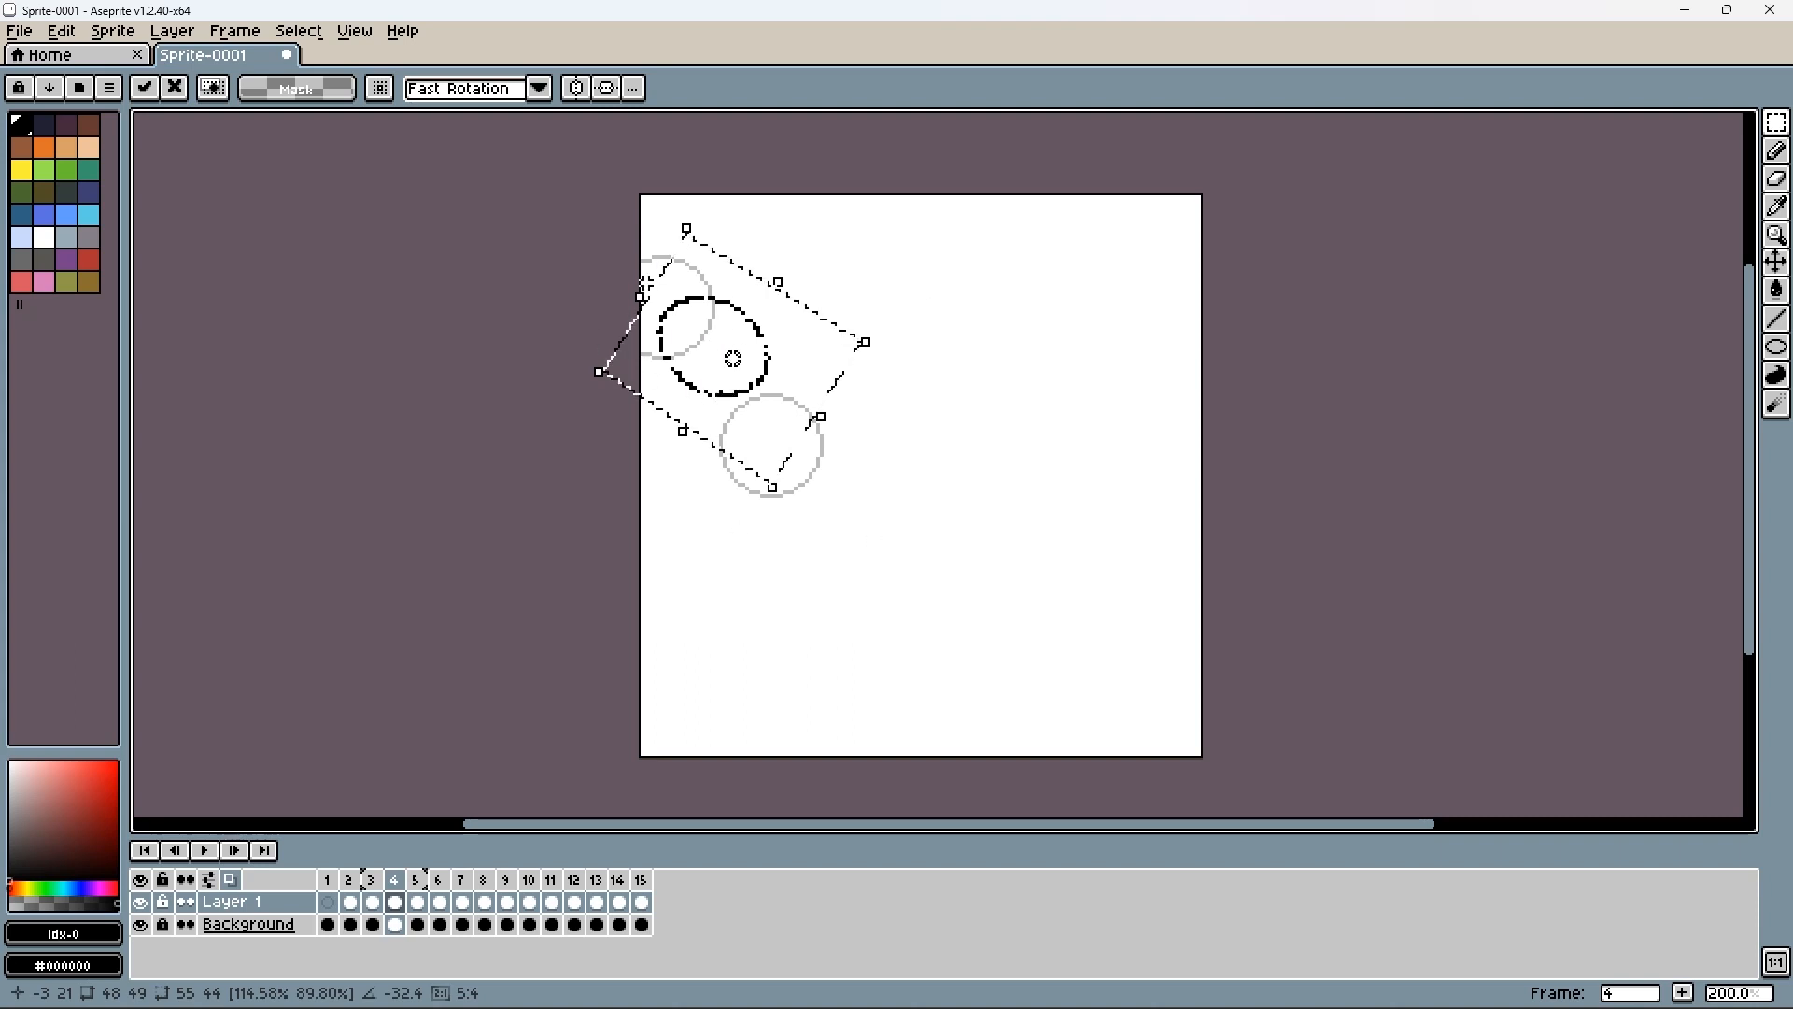
- On frame 5, stretch the circle to about 93% × 118%, rotate it 20° and nudge it slightly down towards frame 6's circle
click(417, 881)
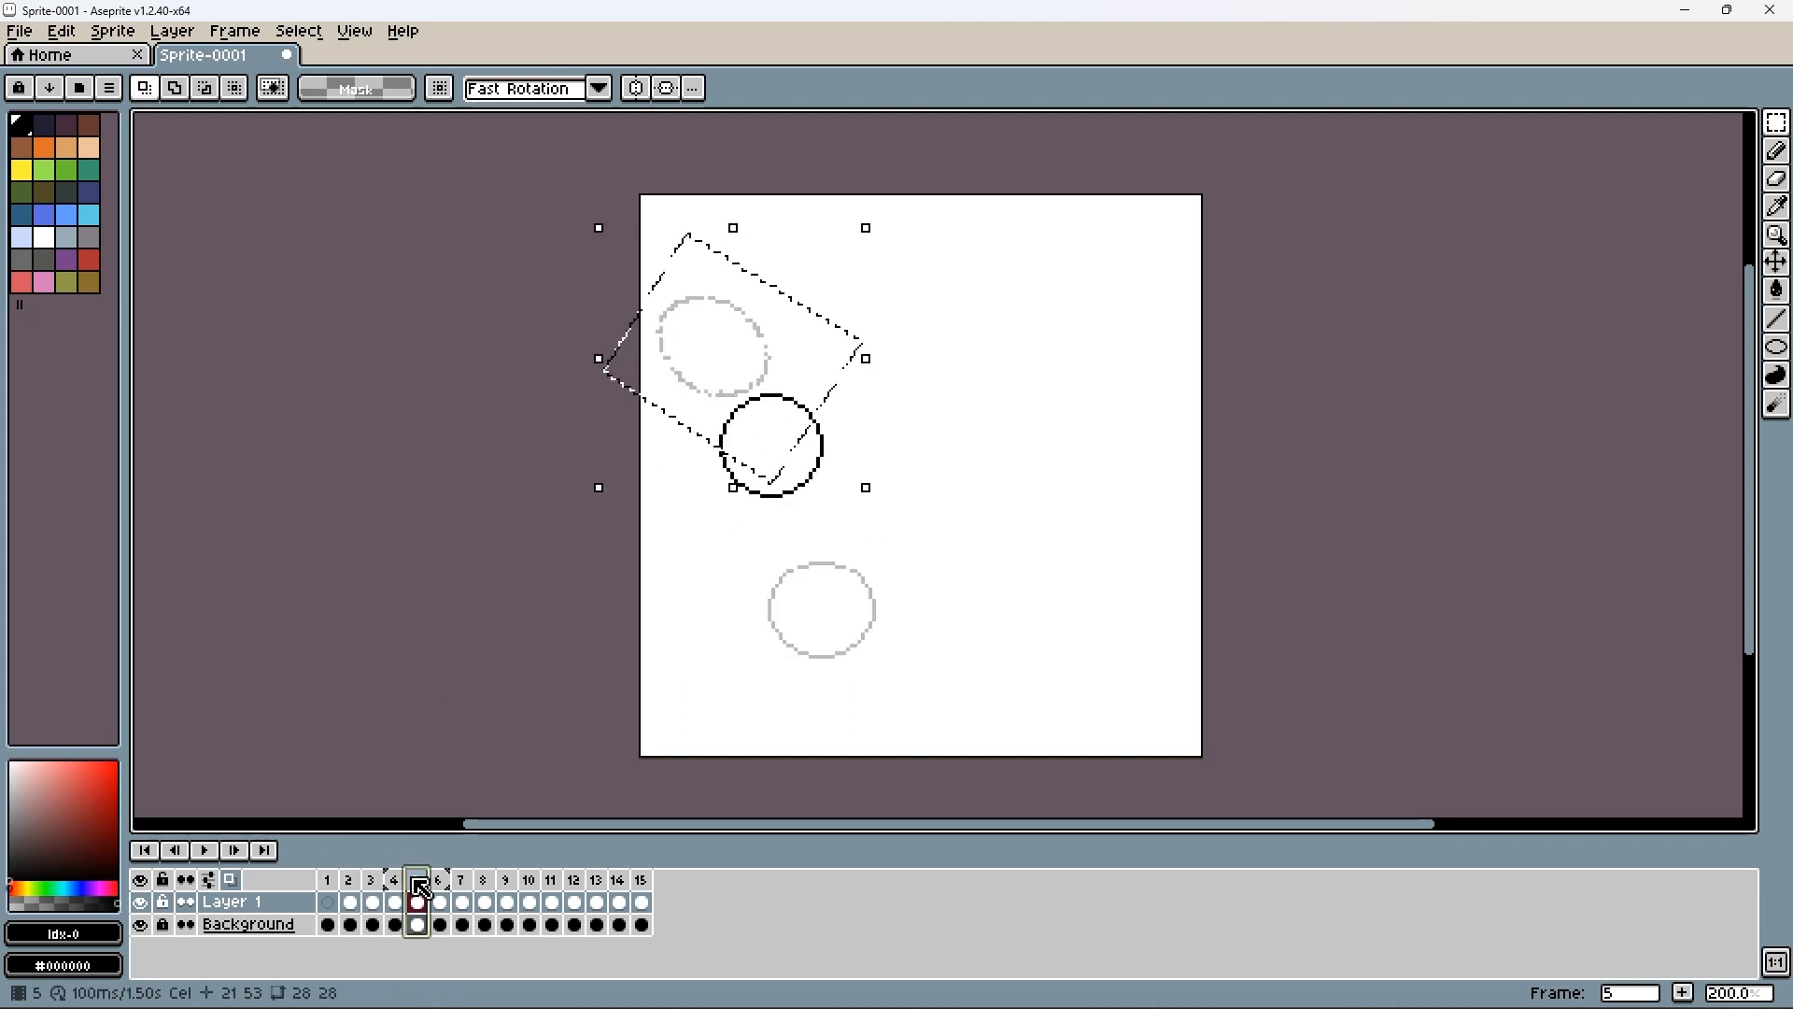
drag(911, 376, 665, 524)
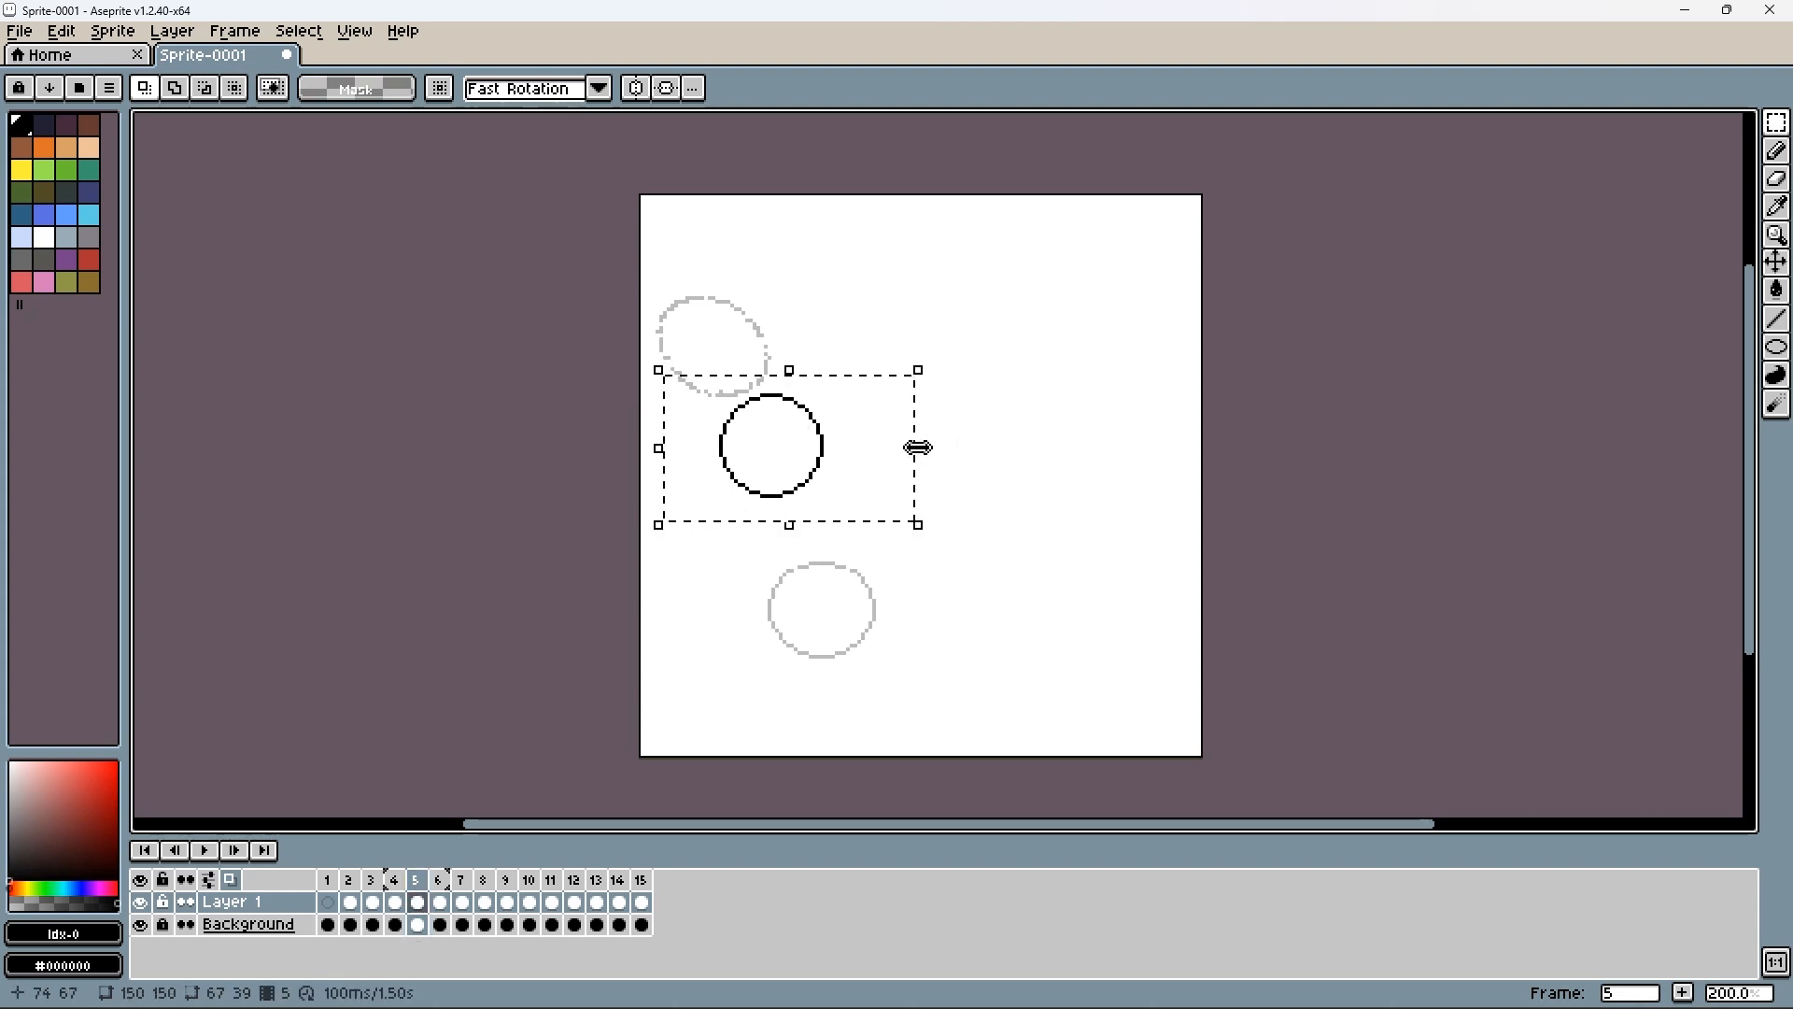
drag(923, 450, 887, 456)
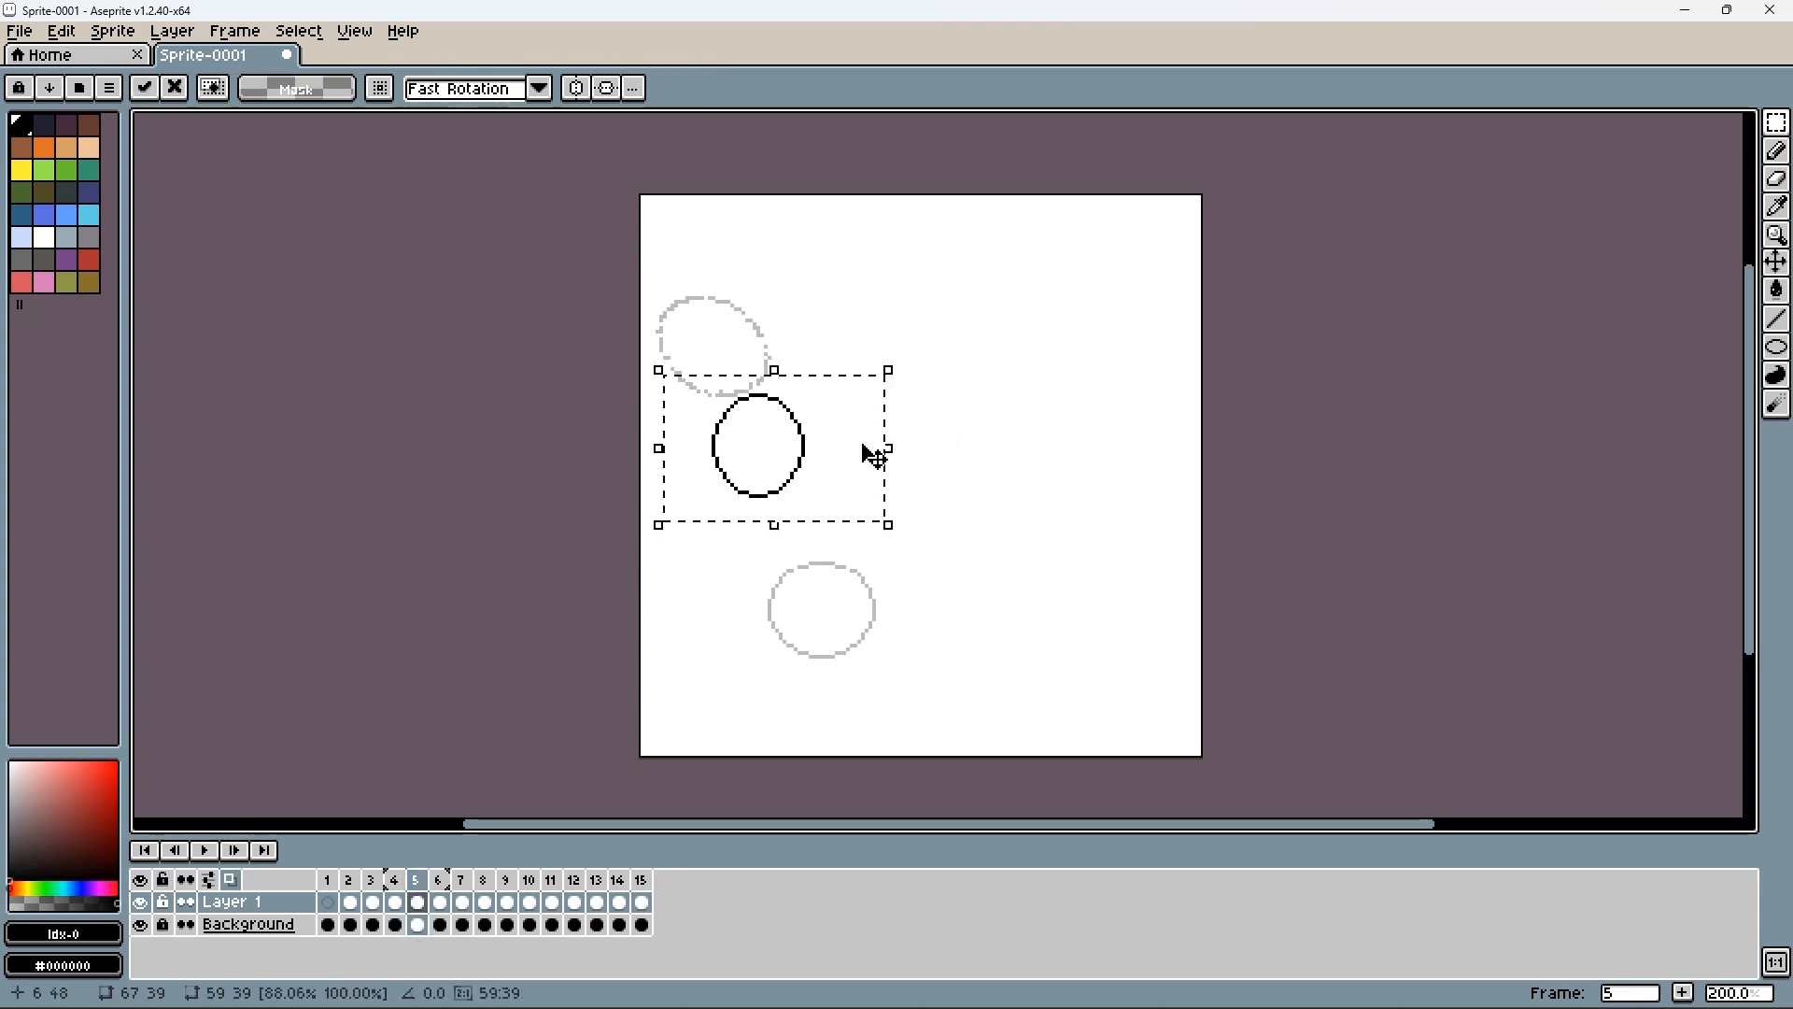
drag(923, 384, 865, 319)
drag(927, 505, 947, 524)
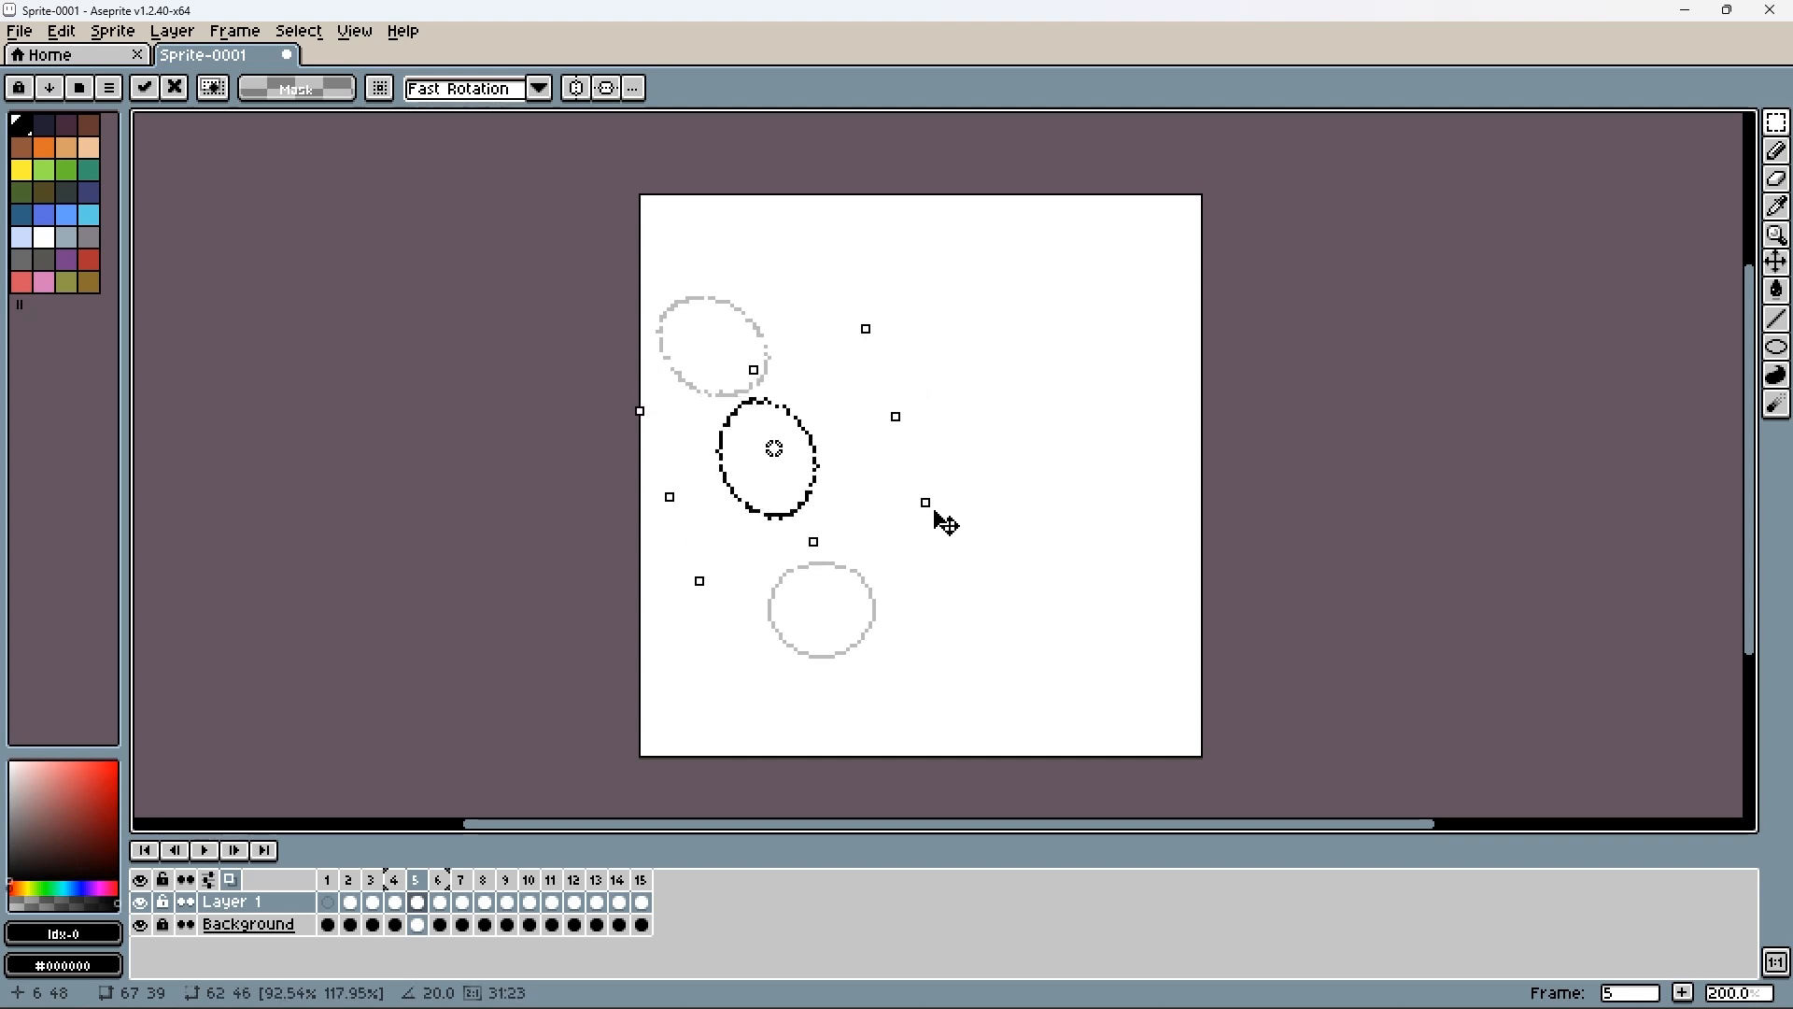
drag(772, 487, 784, 481)
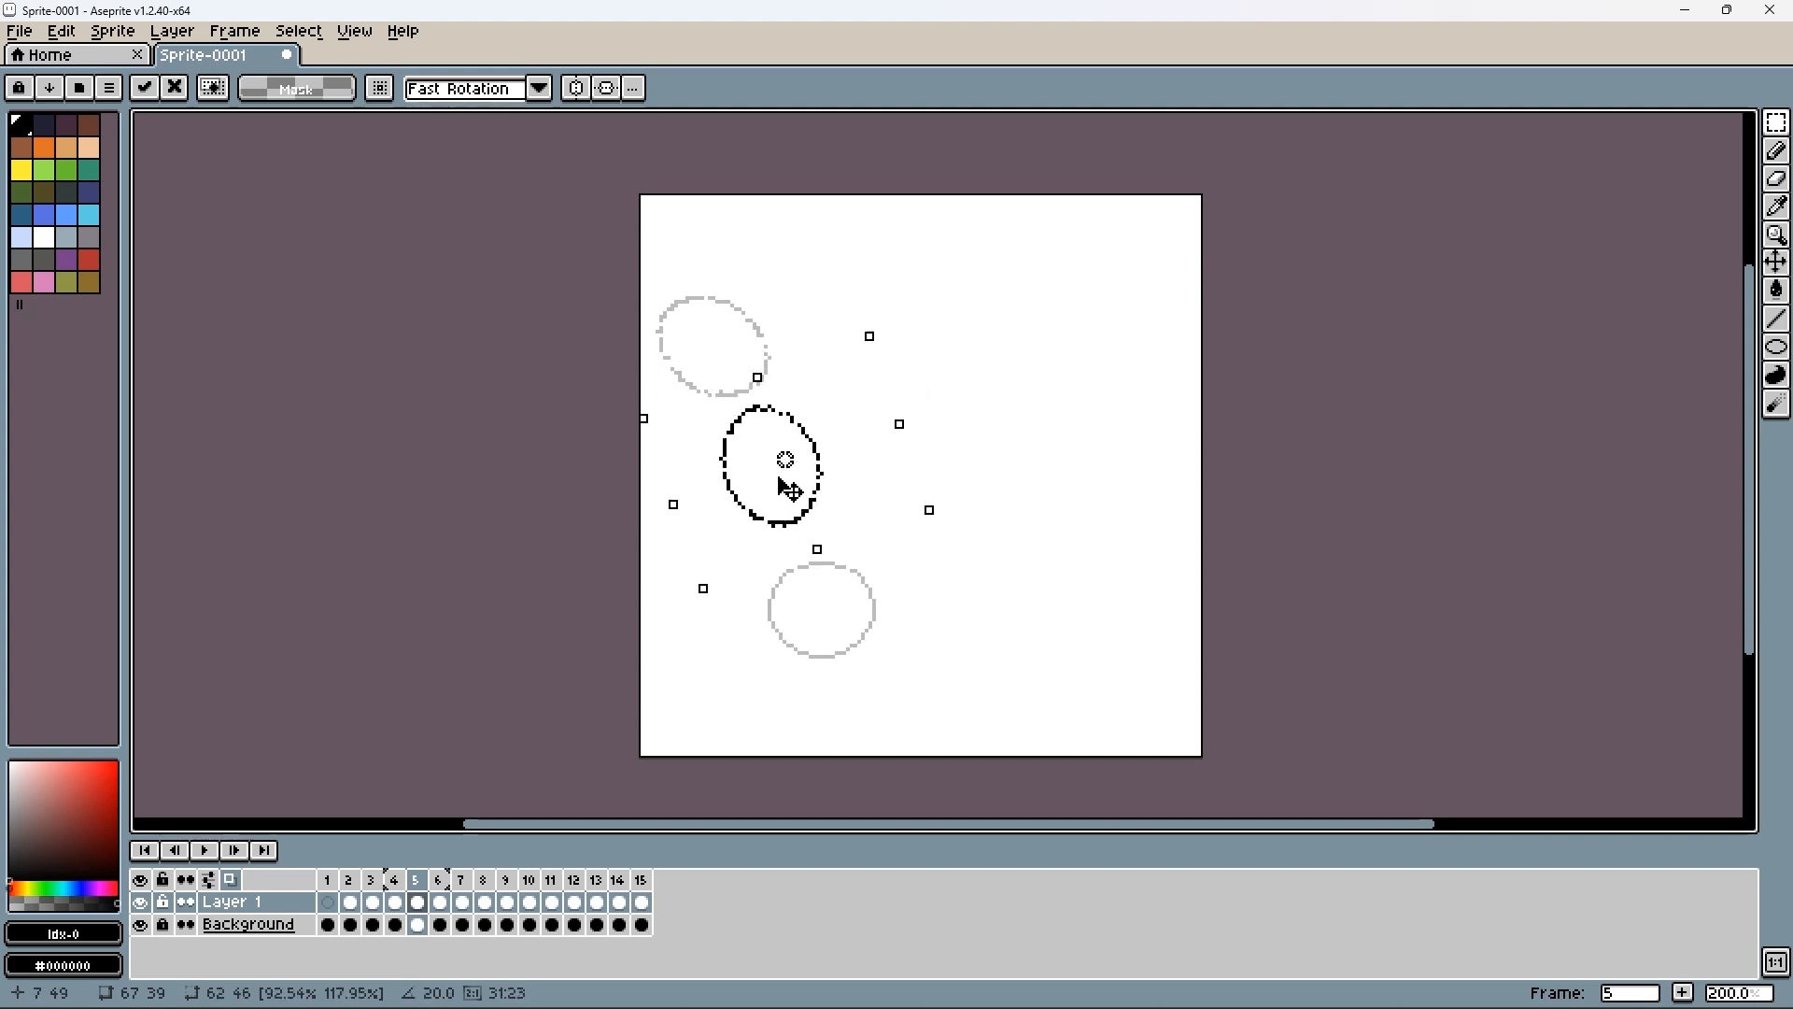
- Return to frame 4, rotate its oval about -4° more, narrow it to about 94% width and shift it slightly right
click(331, 879)
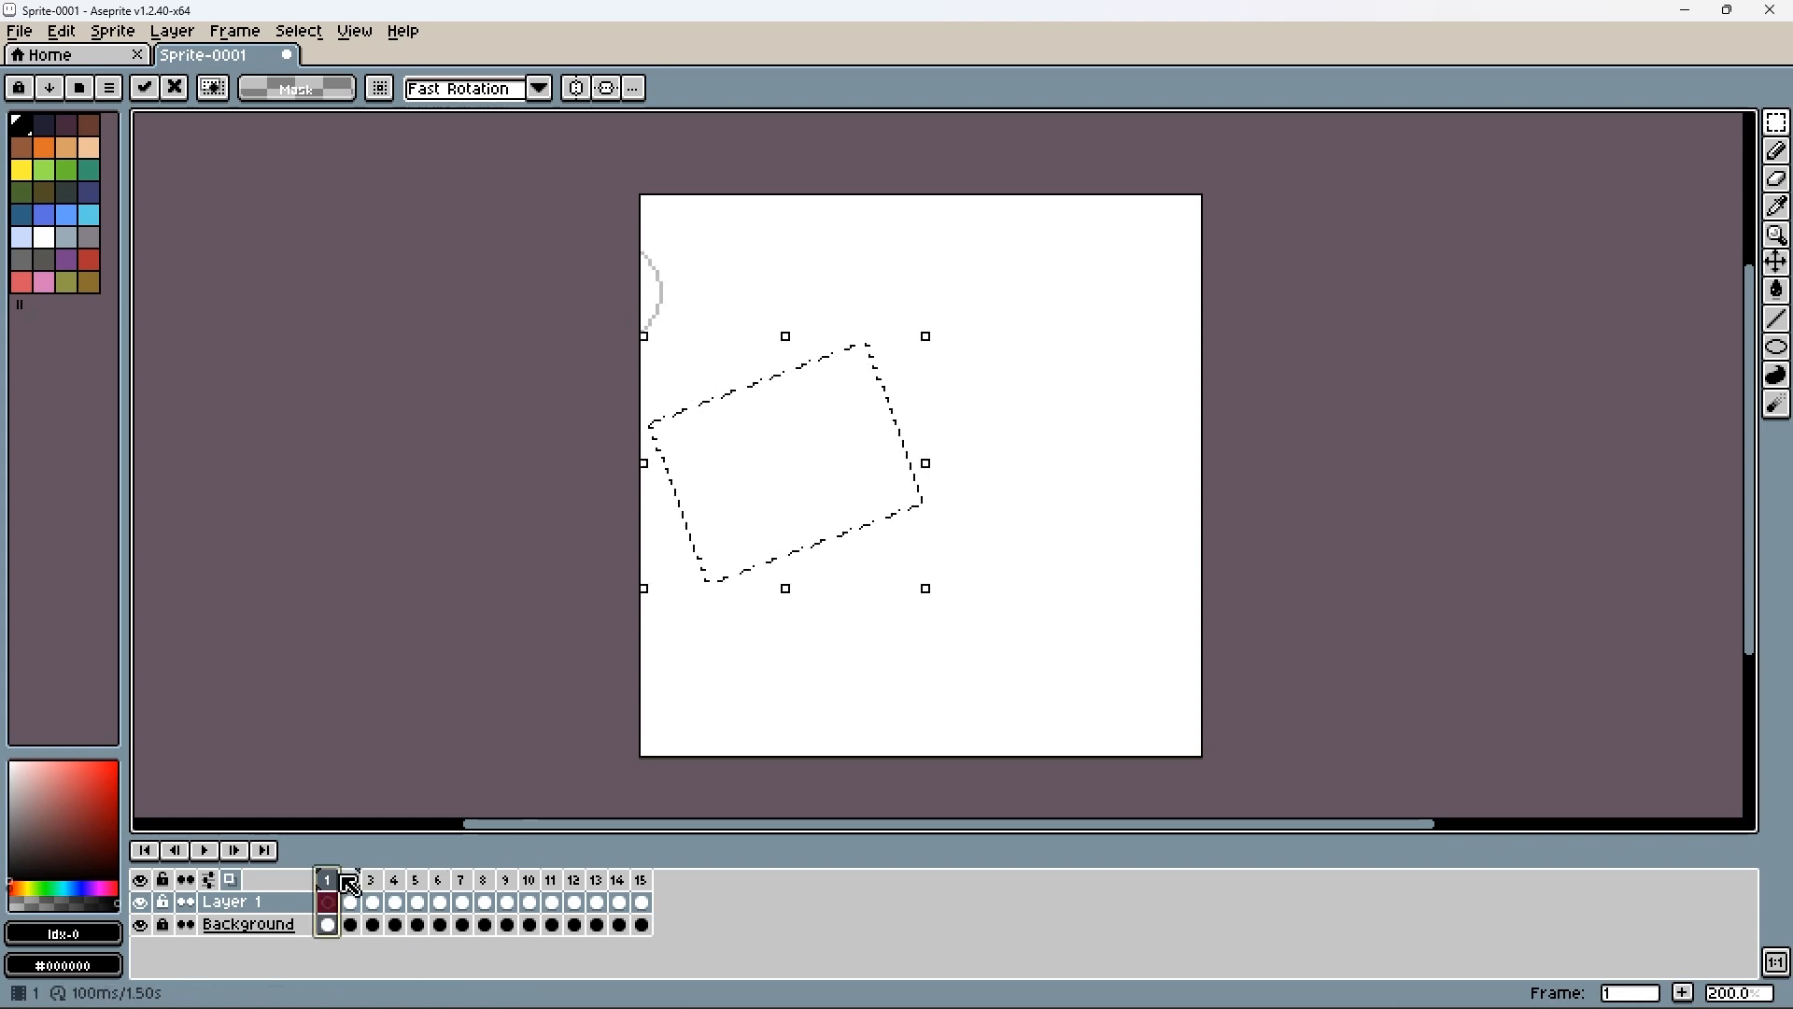
click(372, 881)
click(391, 886)
click(396, 899)
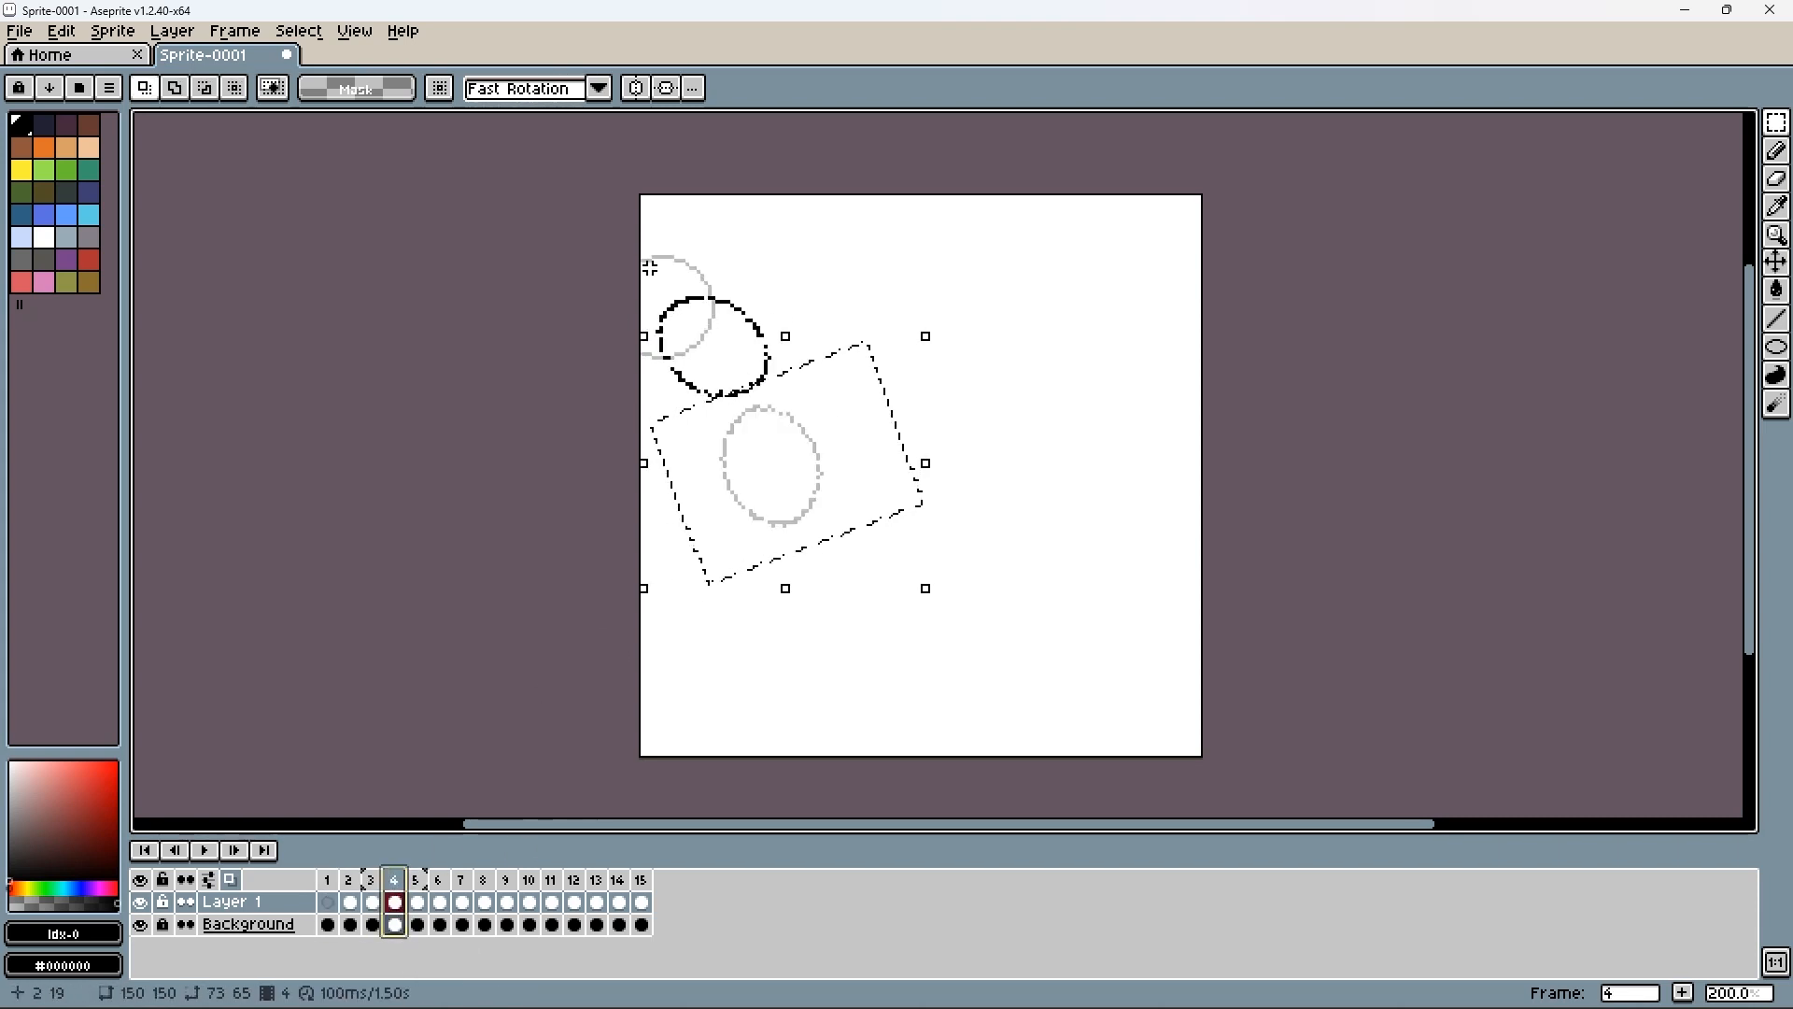
drag(646, 276, 782, 426)
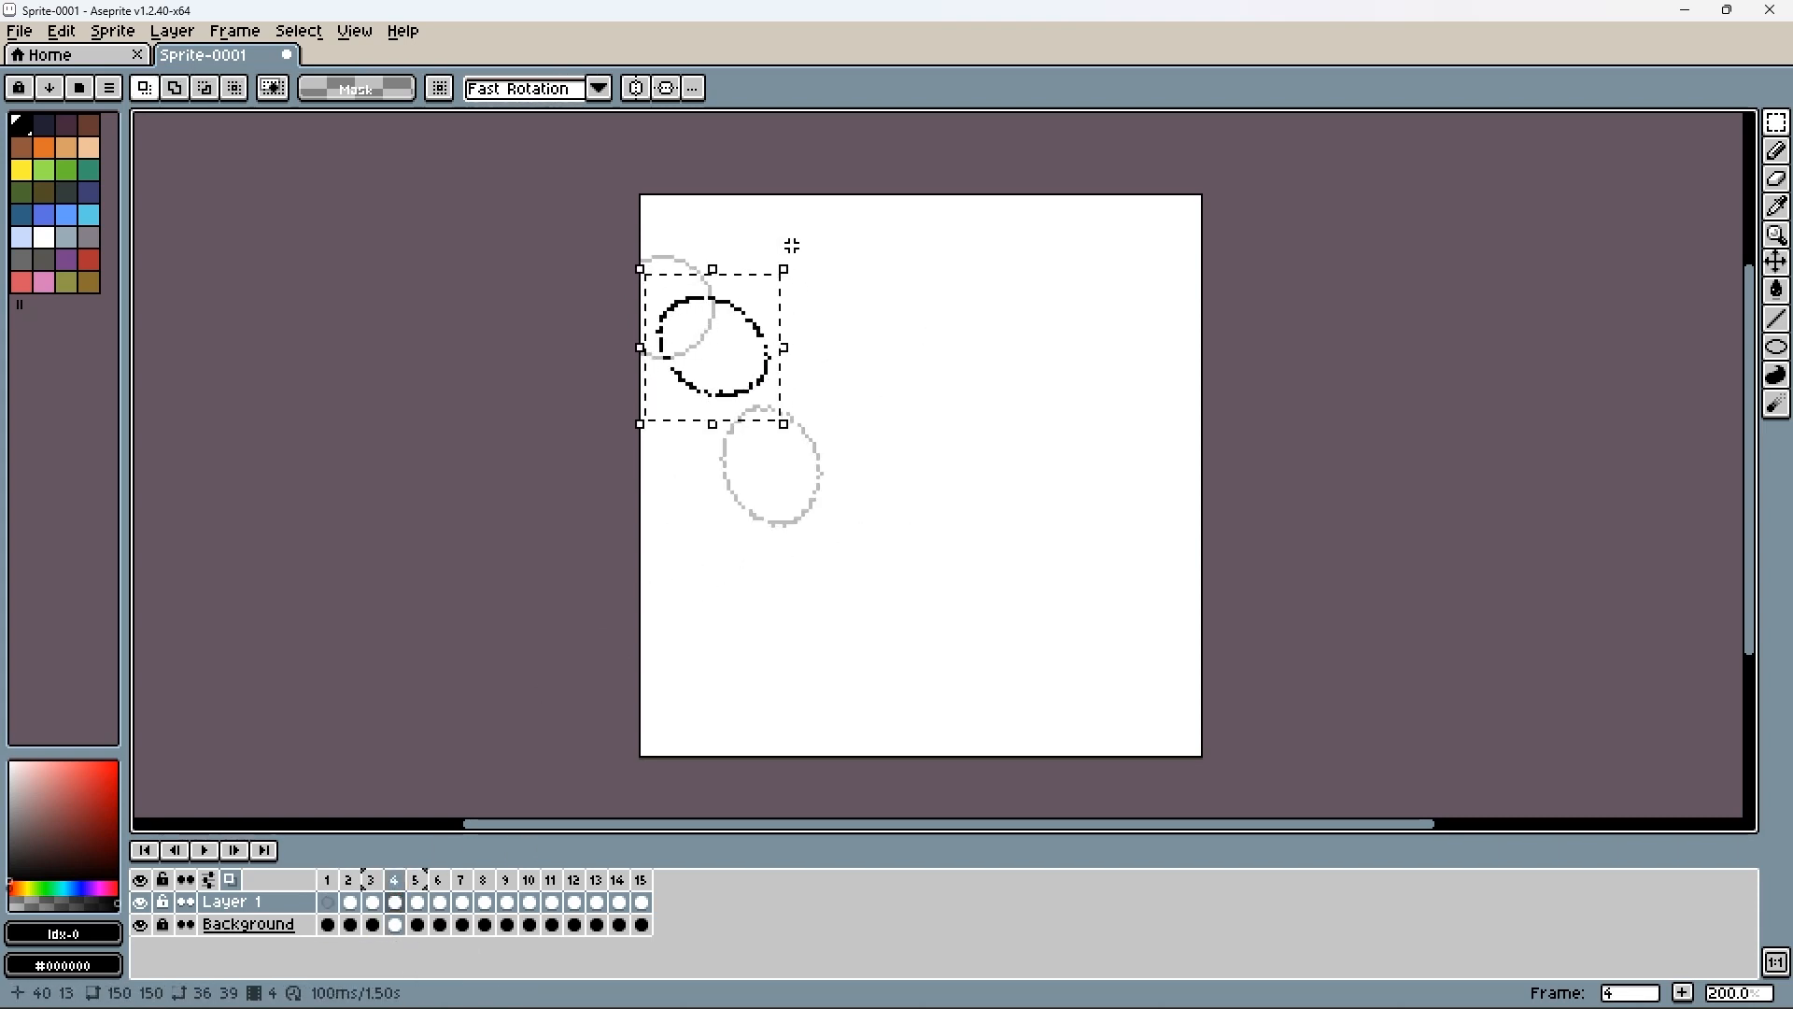
drag(792, 245, 799, 282)
mouse_move(777, 357)
mouse_down()
mouse_move(789, 376)
mouse_move(753, 377)
mouse_up()
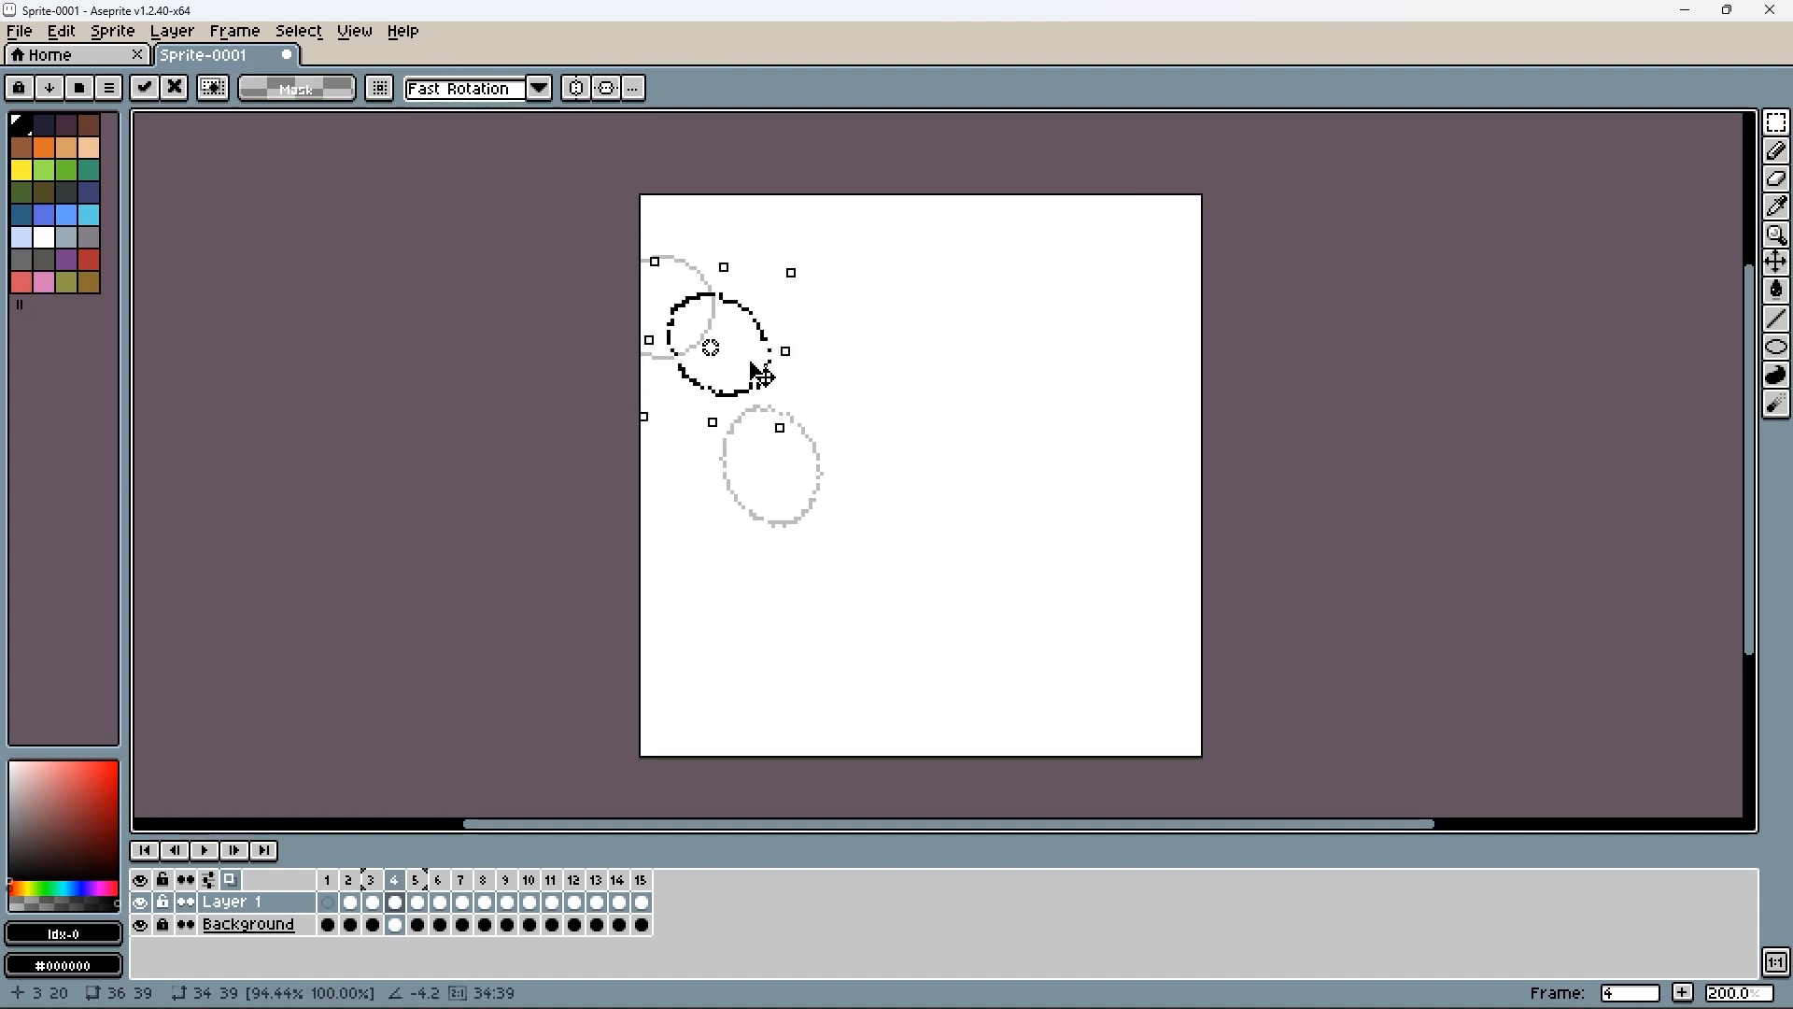
- Apply frame 4's deformation, clear the selection and play the animation with onion skinning off to check the falling oval
click(420, 895)
click(876, 393)
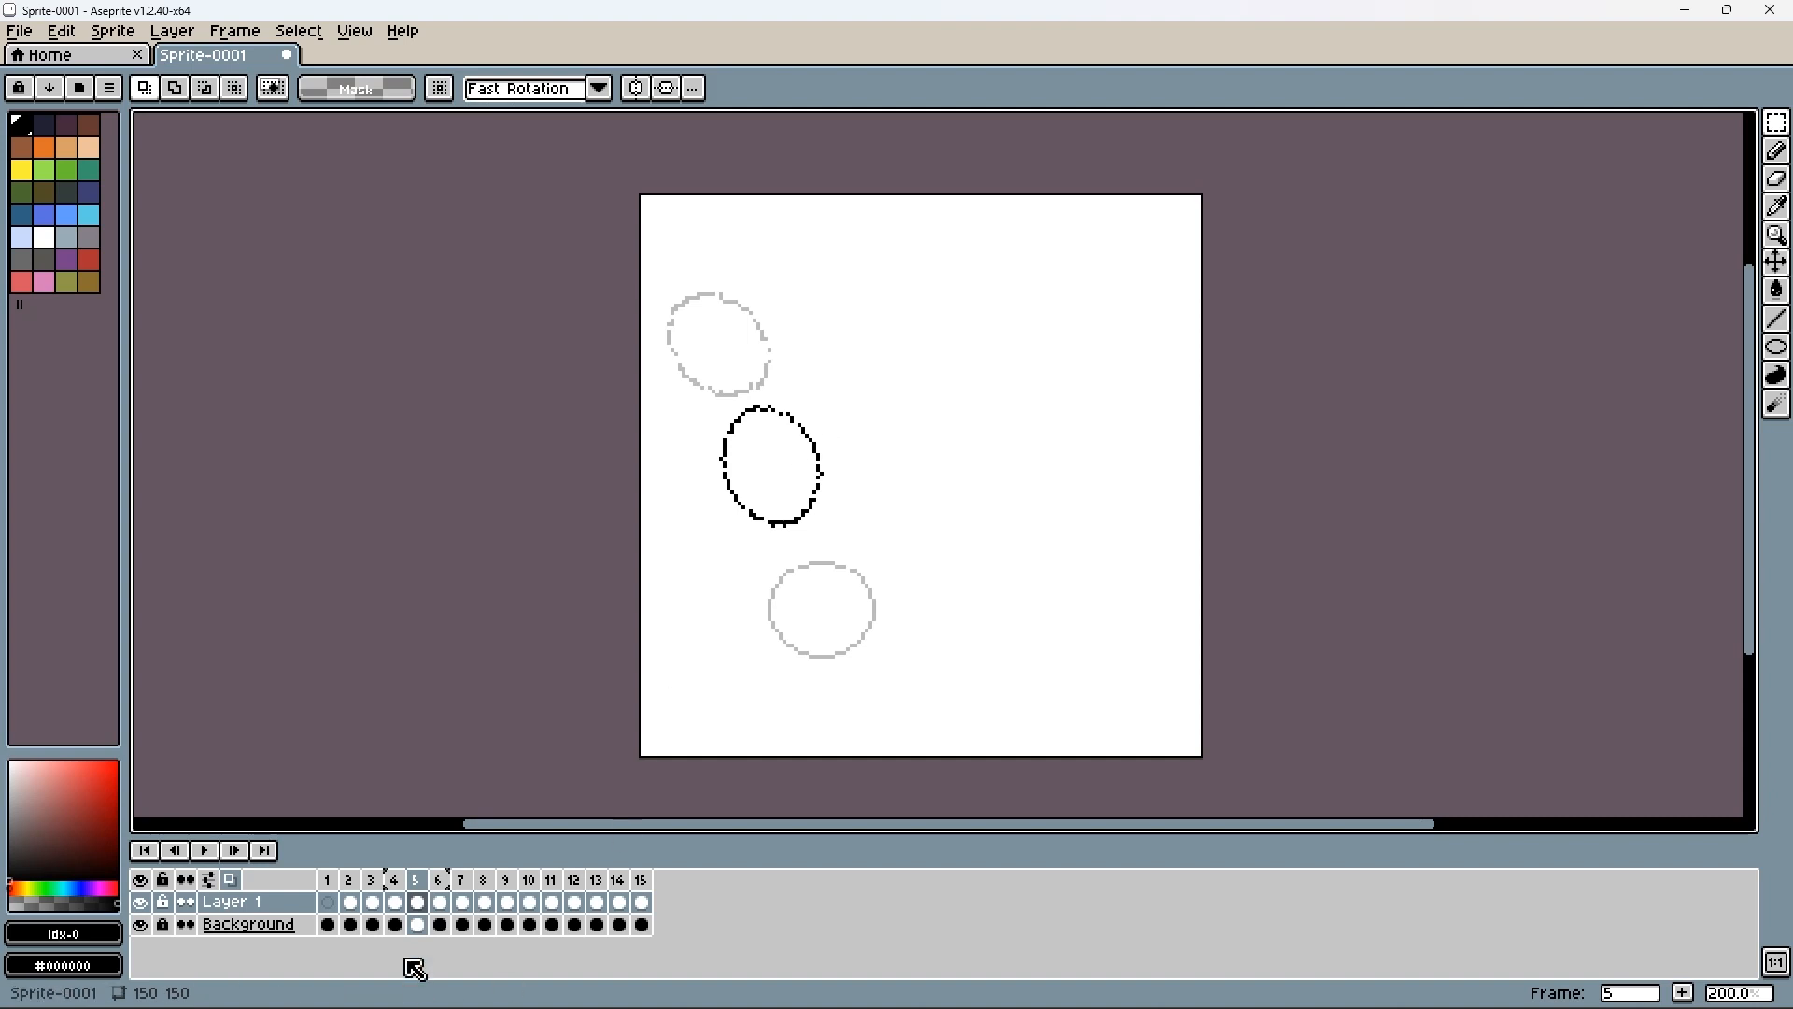
click(208, 850)
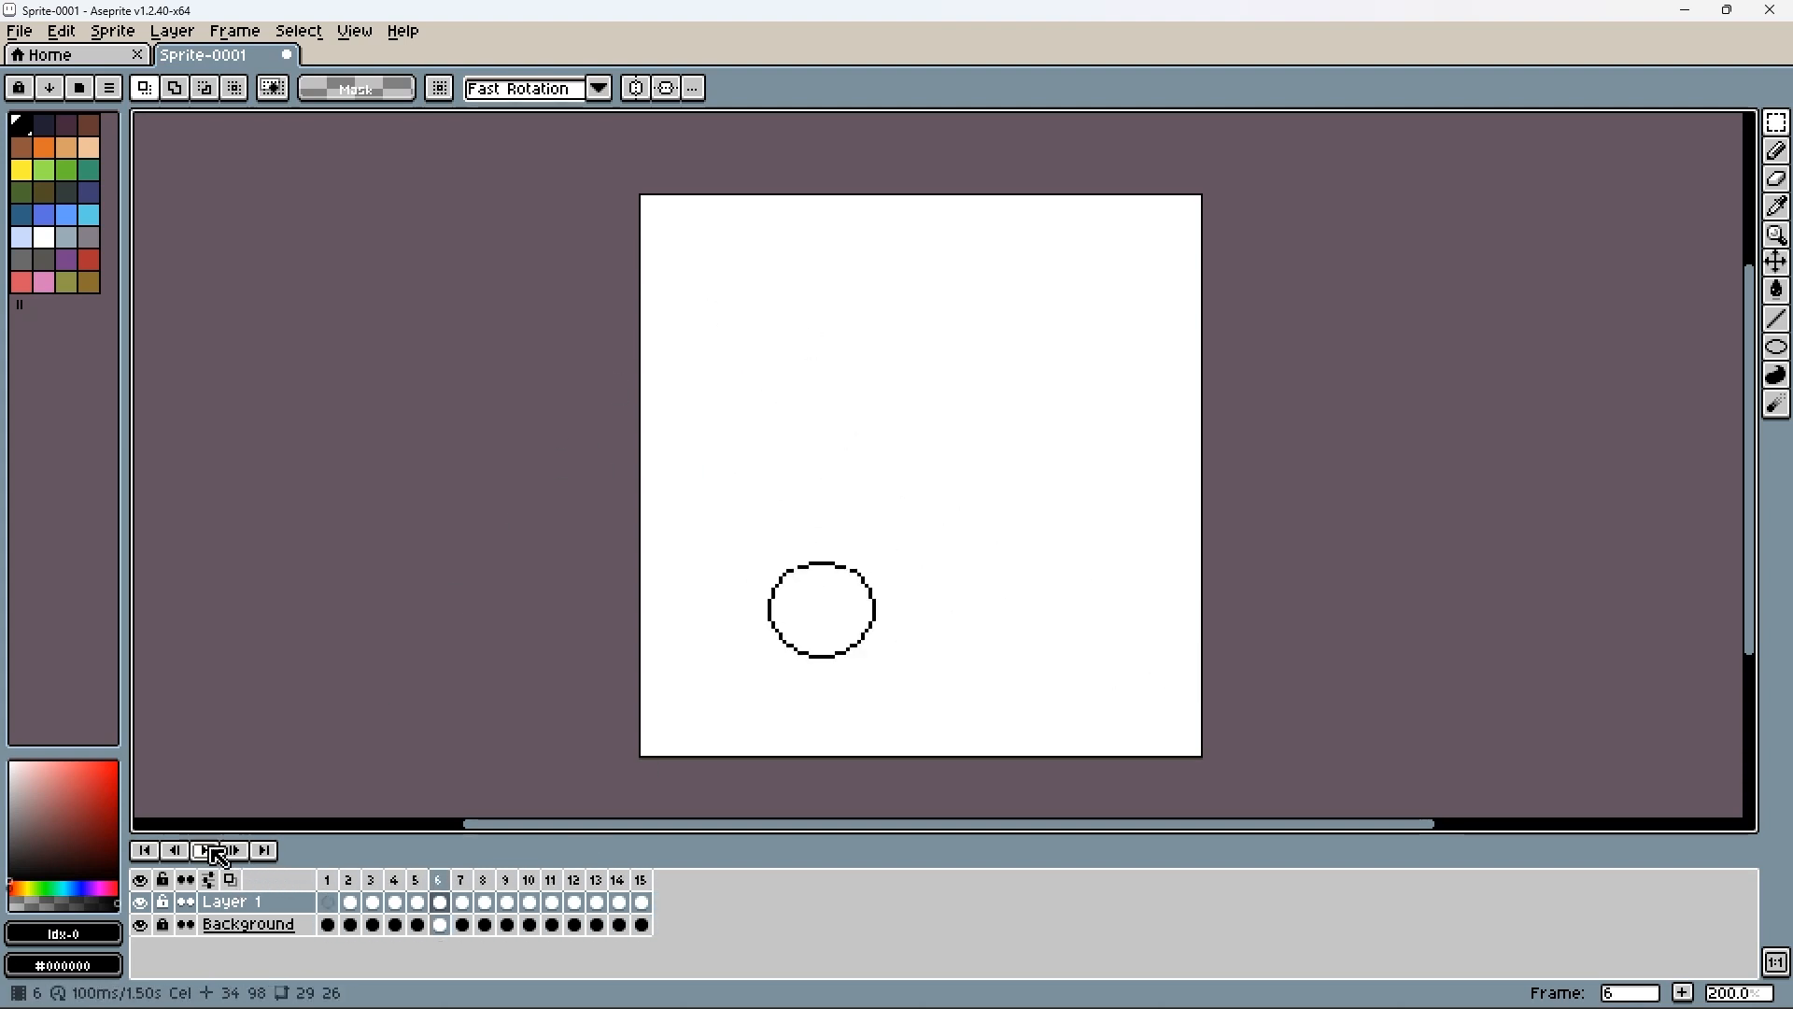
click(441, 880)
drag(441, 880, 500, 890)
drag(821, 457, 1076, 606)
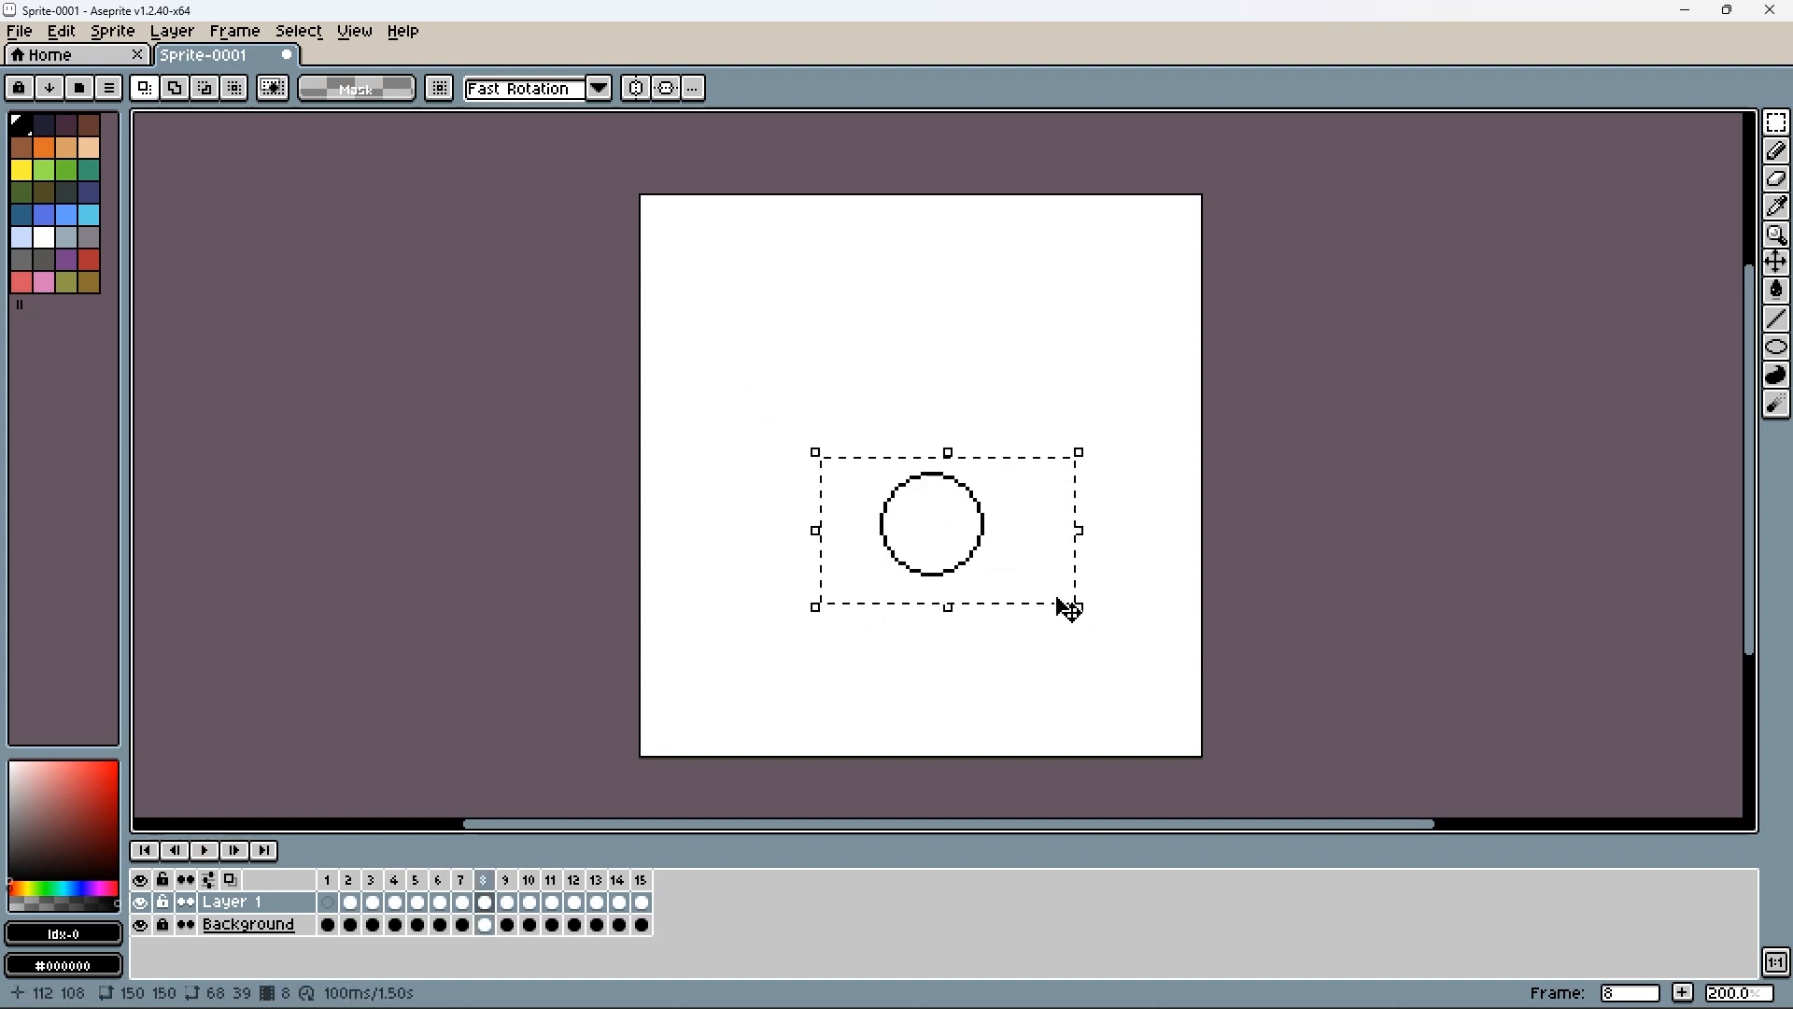
click(945, 512)
mouse_move(462, 880)
mouse_down()
mouse_move(400, 872)
mouse_move(509, 878)
mouse_move(483, 878)
mouse_up()
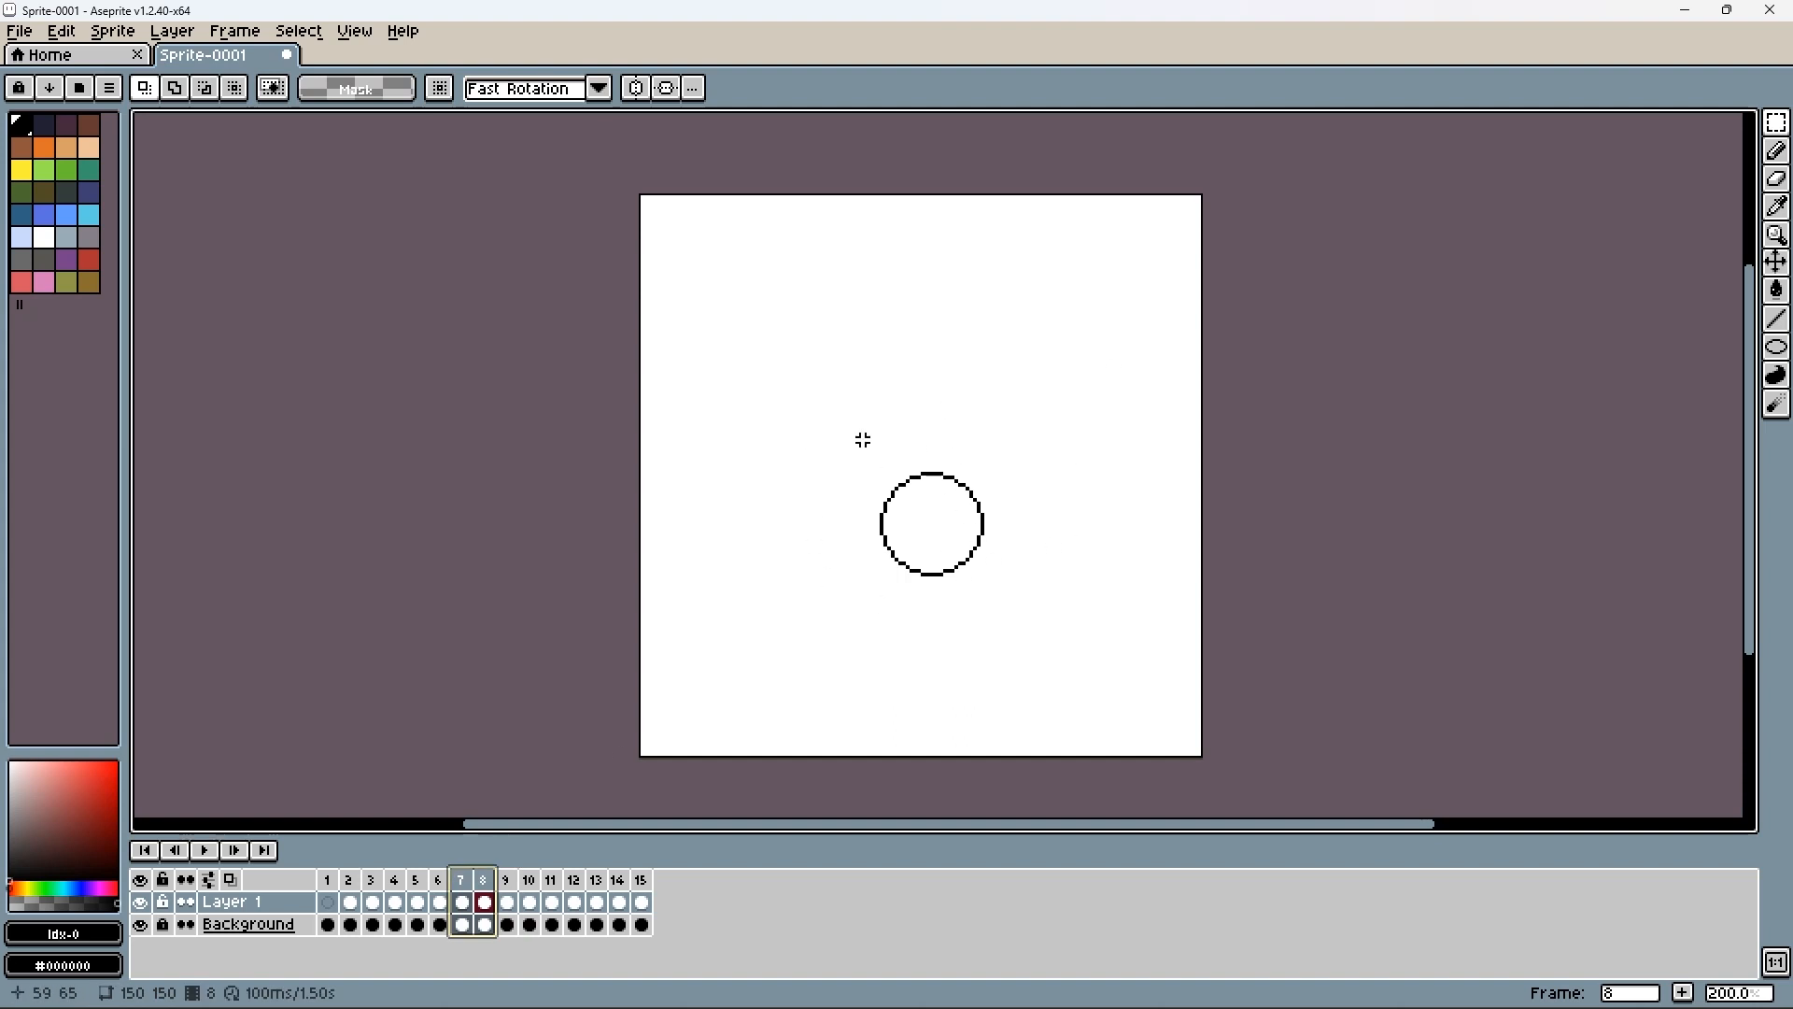
- On frame 9, with onion skinning on, squash the circle to about 96% × 98% and rotate it about 2°
click(506, 882)
drag(900, 458, 1065, 624)
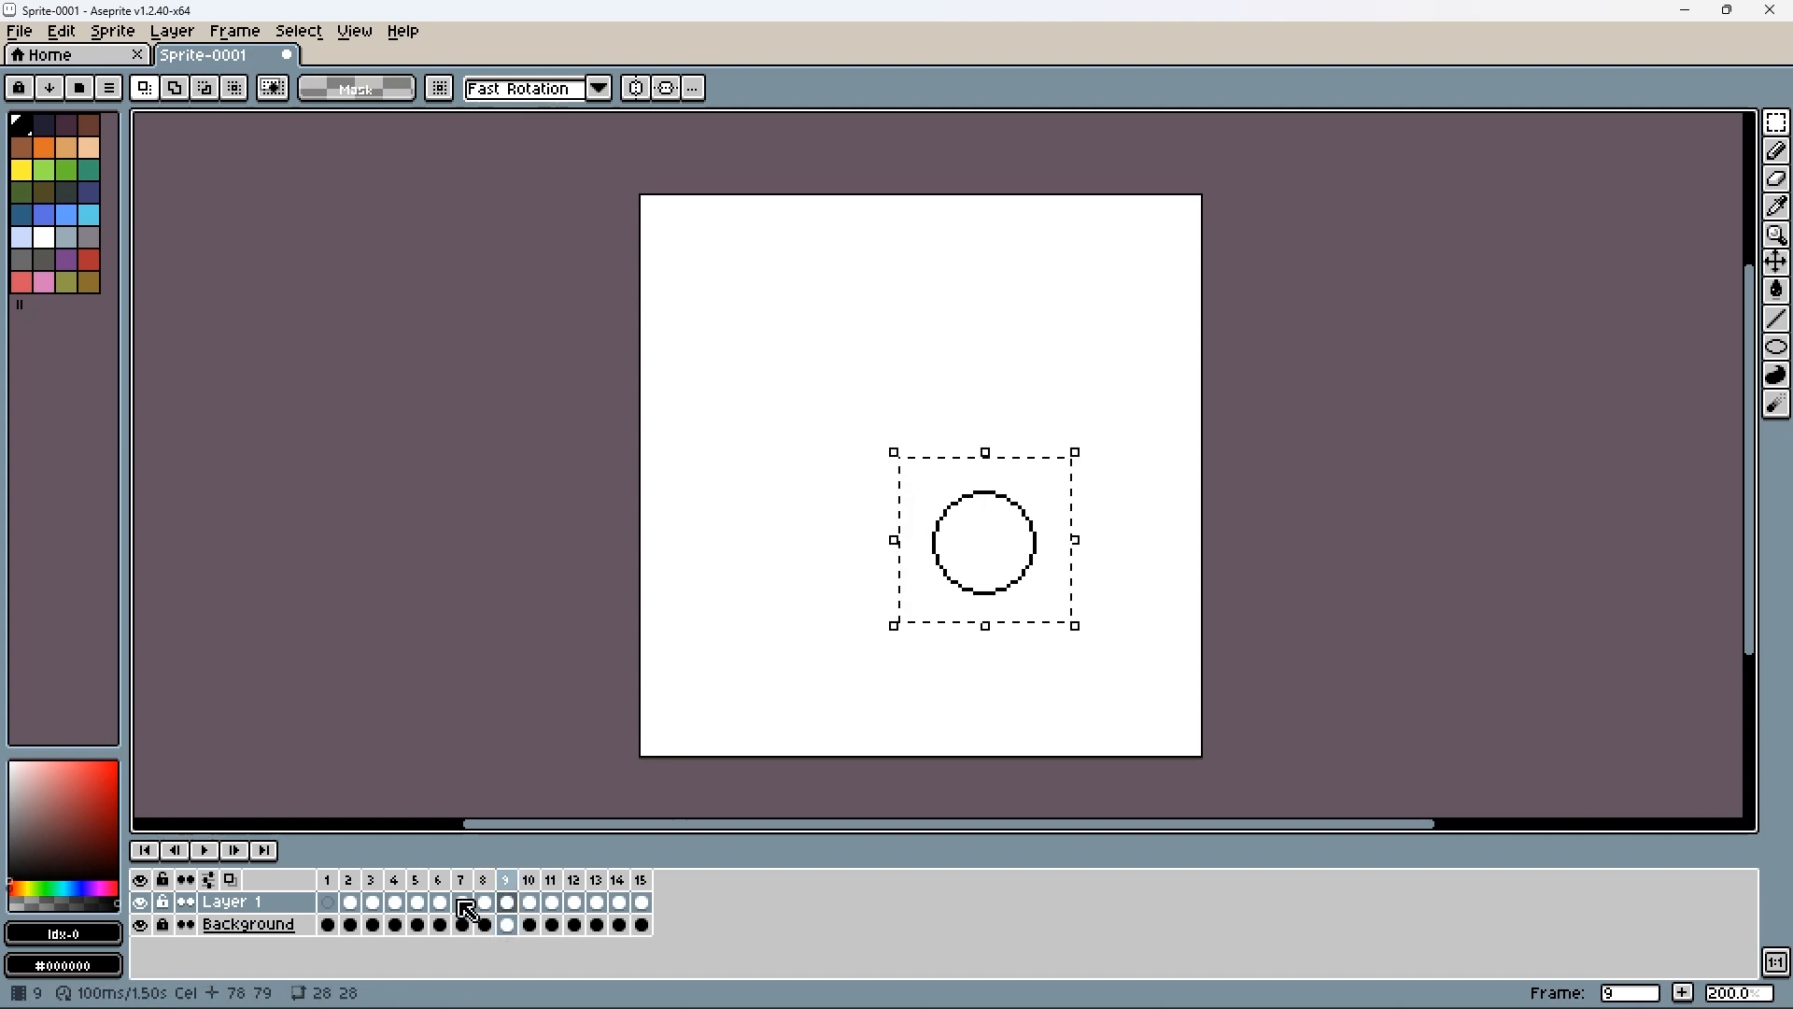
click(207, 880)
click(229, 880)
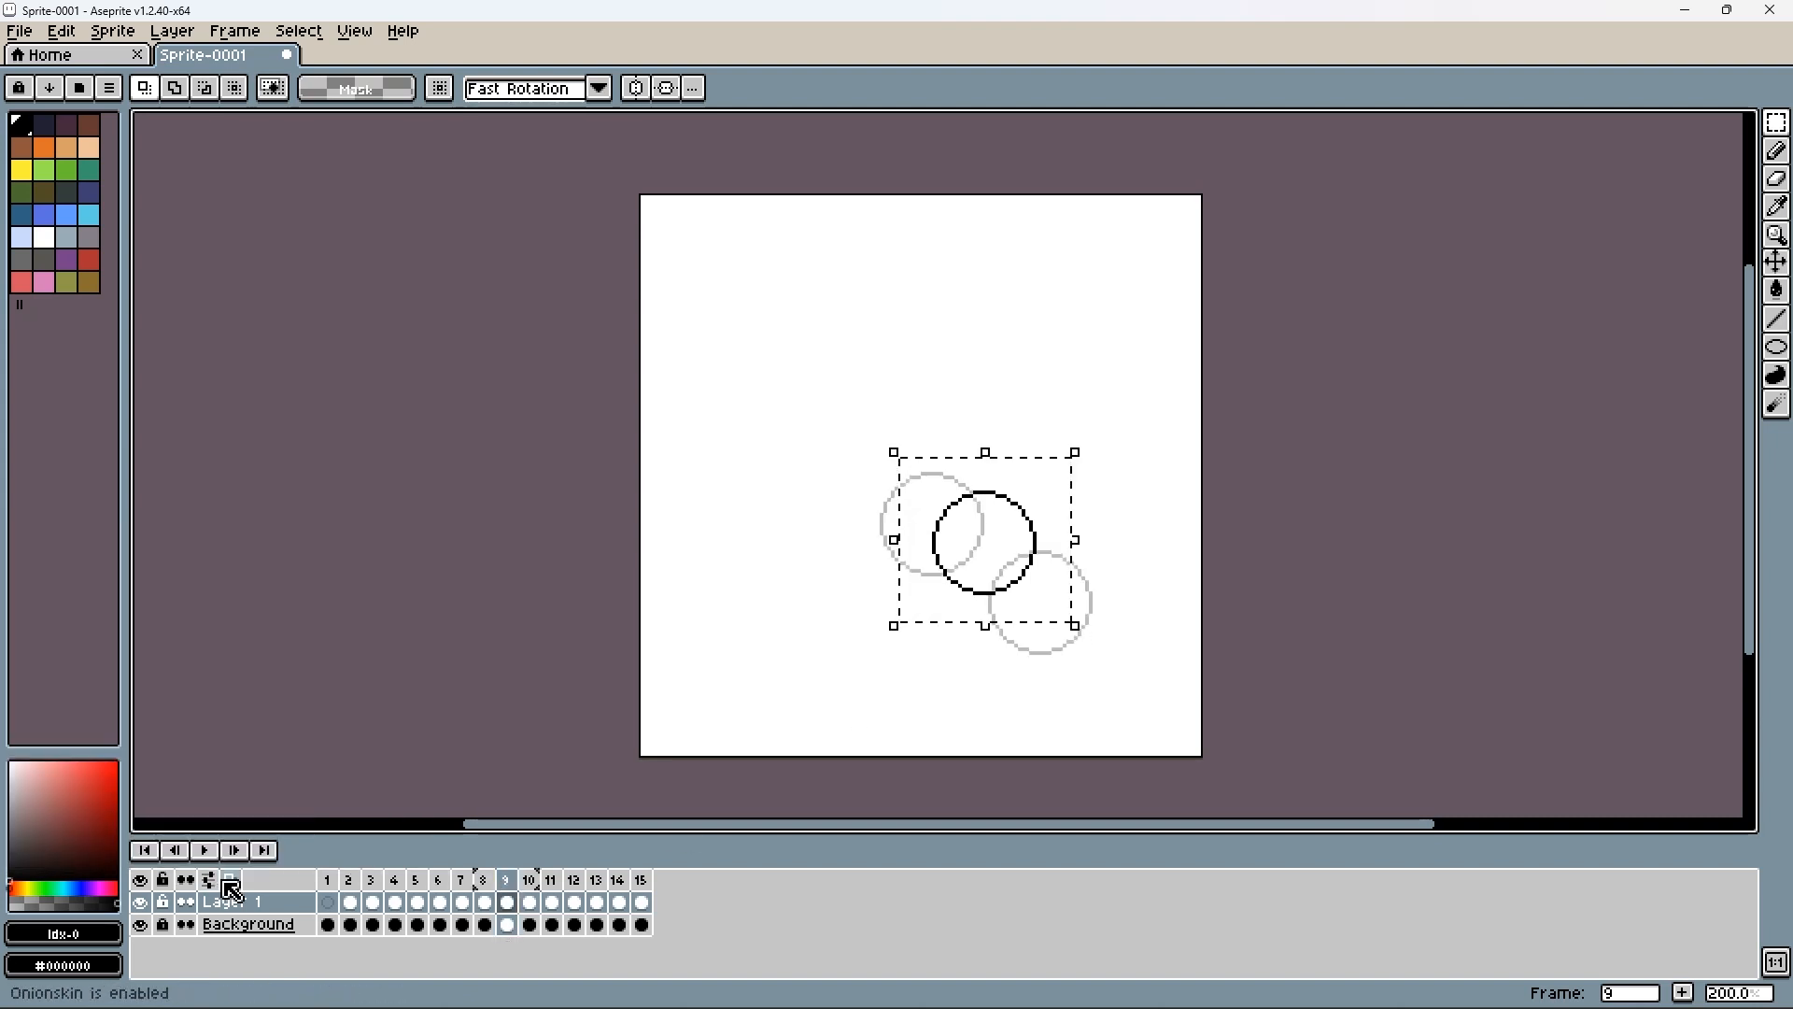
click(1079, 447)
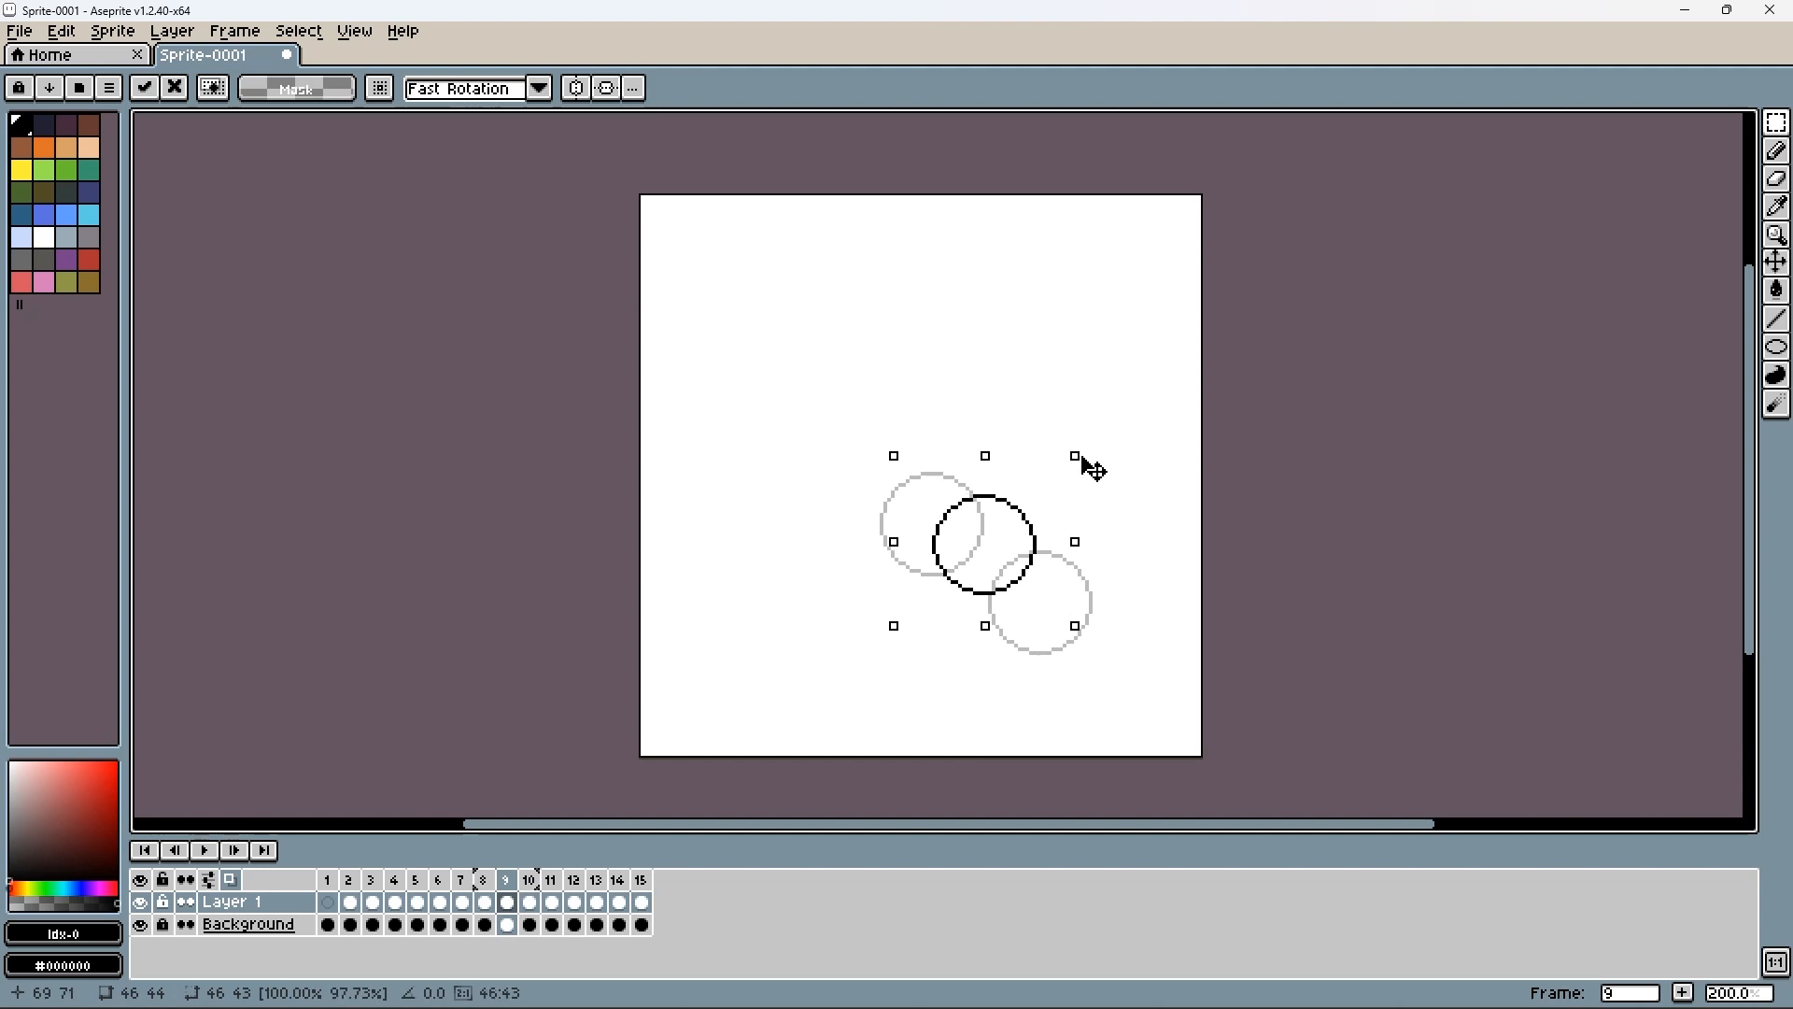
drag(1083, 458, 1088, 462)
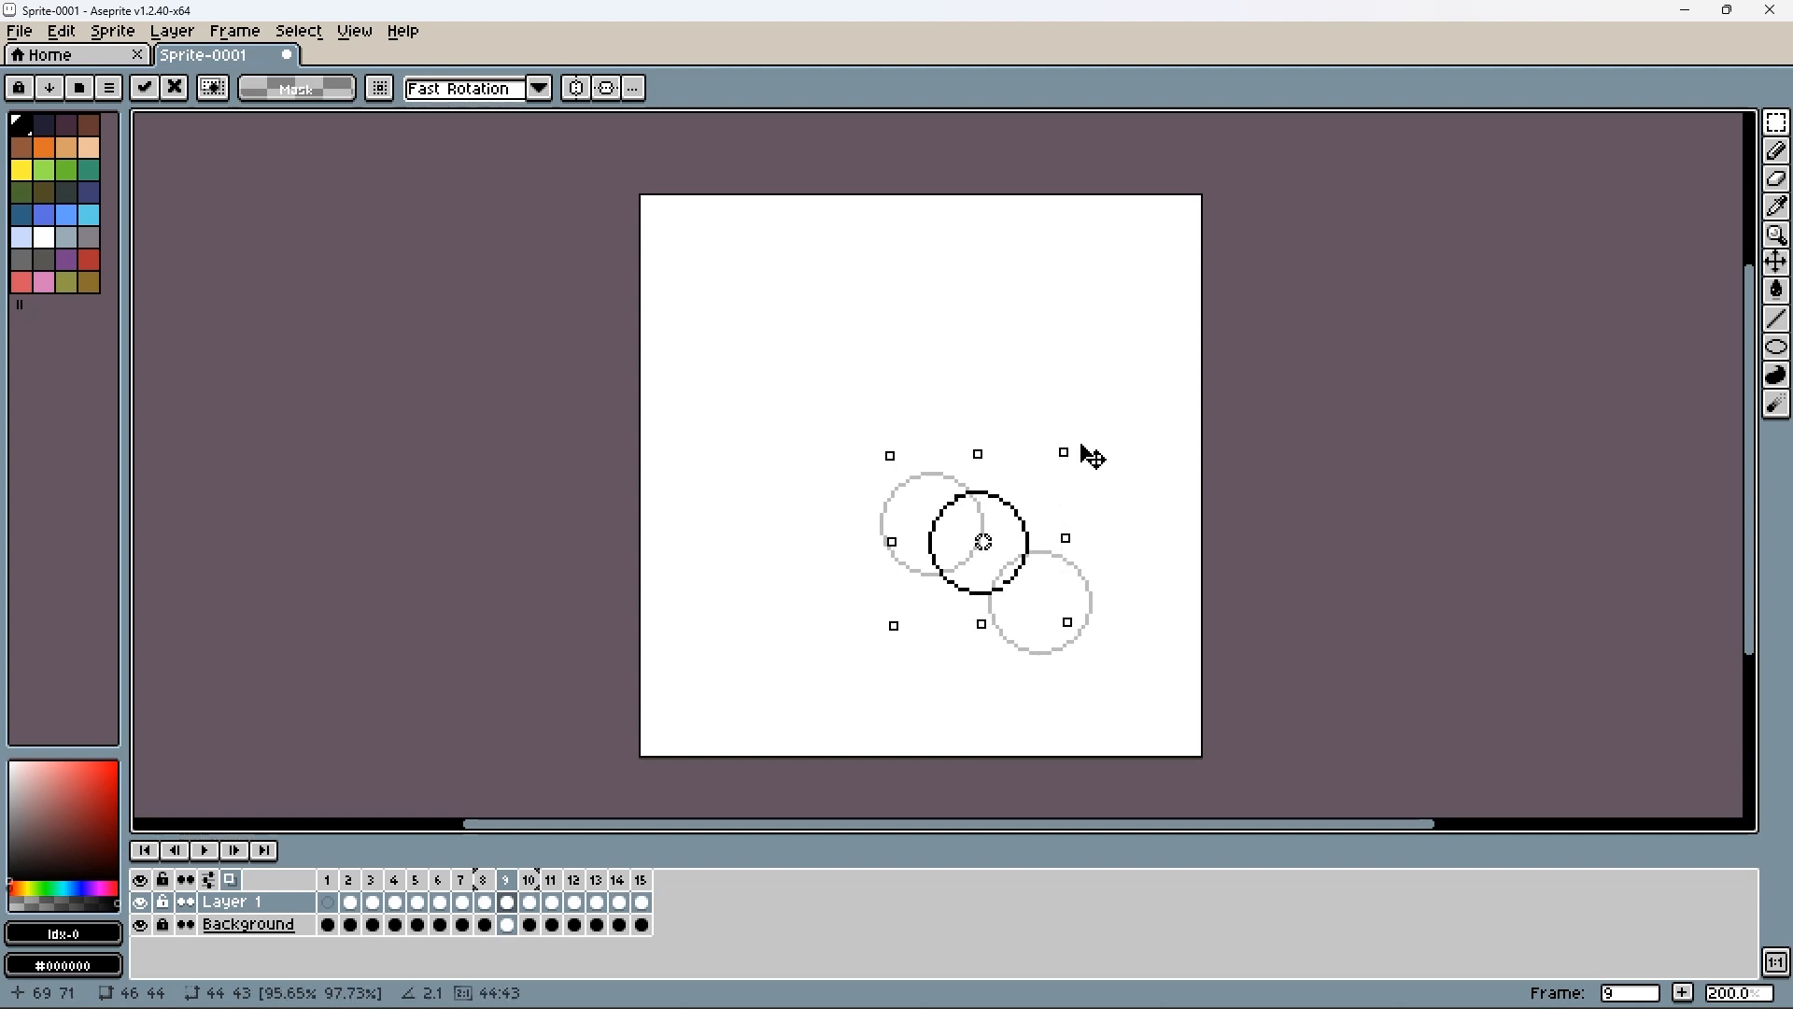
- On frame 10, narrow the circle to about 90% width, rotate it about 24° and shift it slightly up and left
click(529, 901)
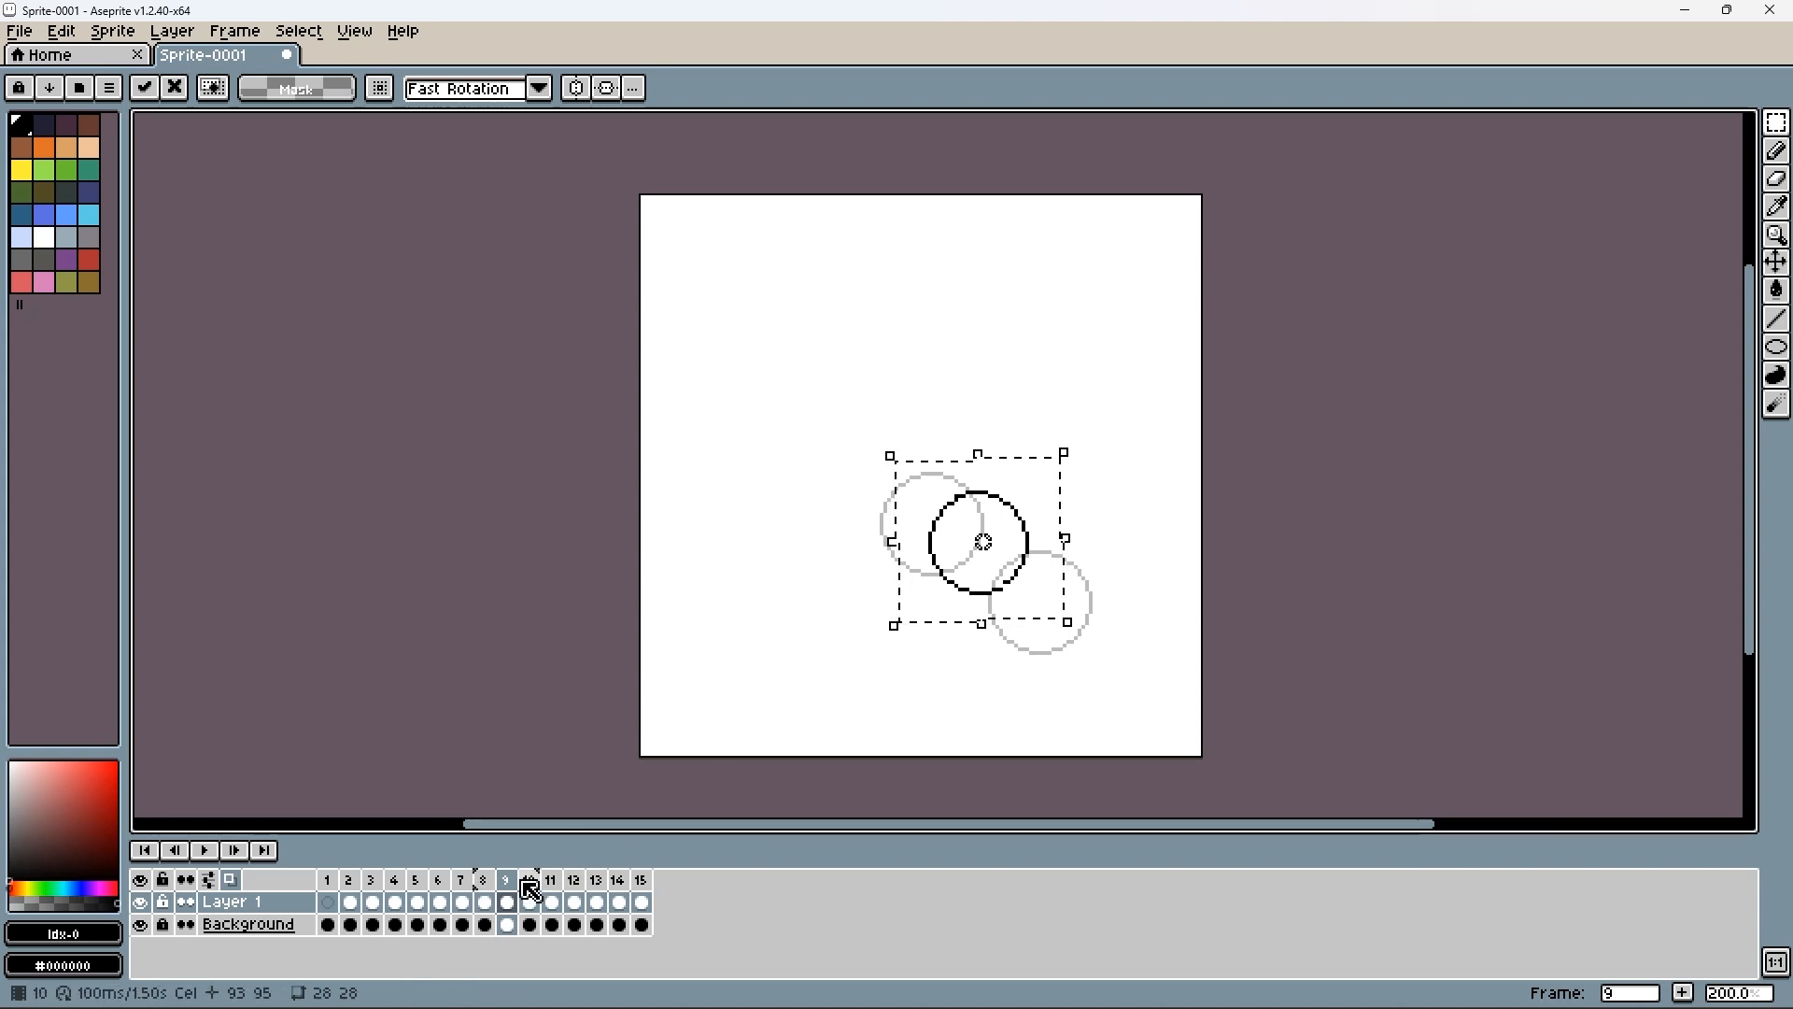
click(1136, 567)
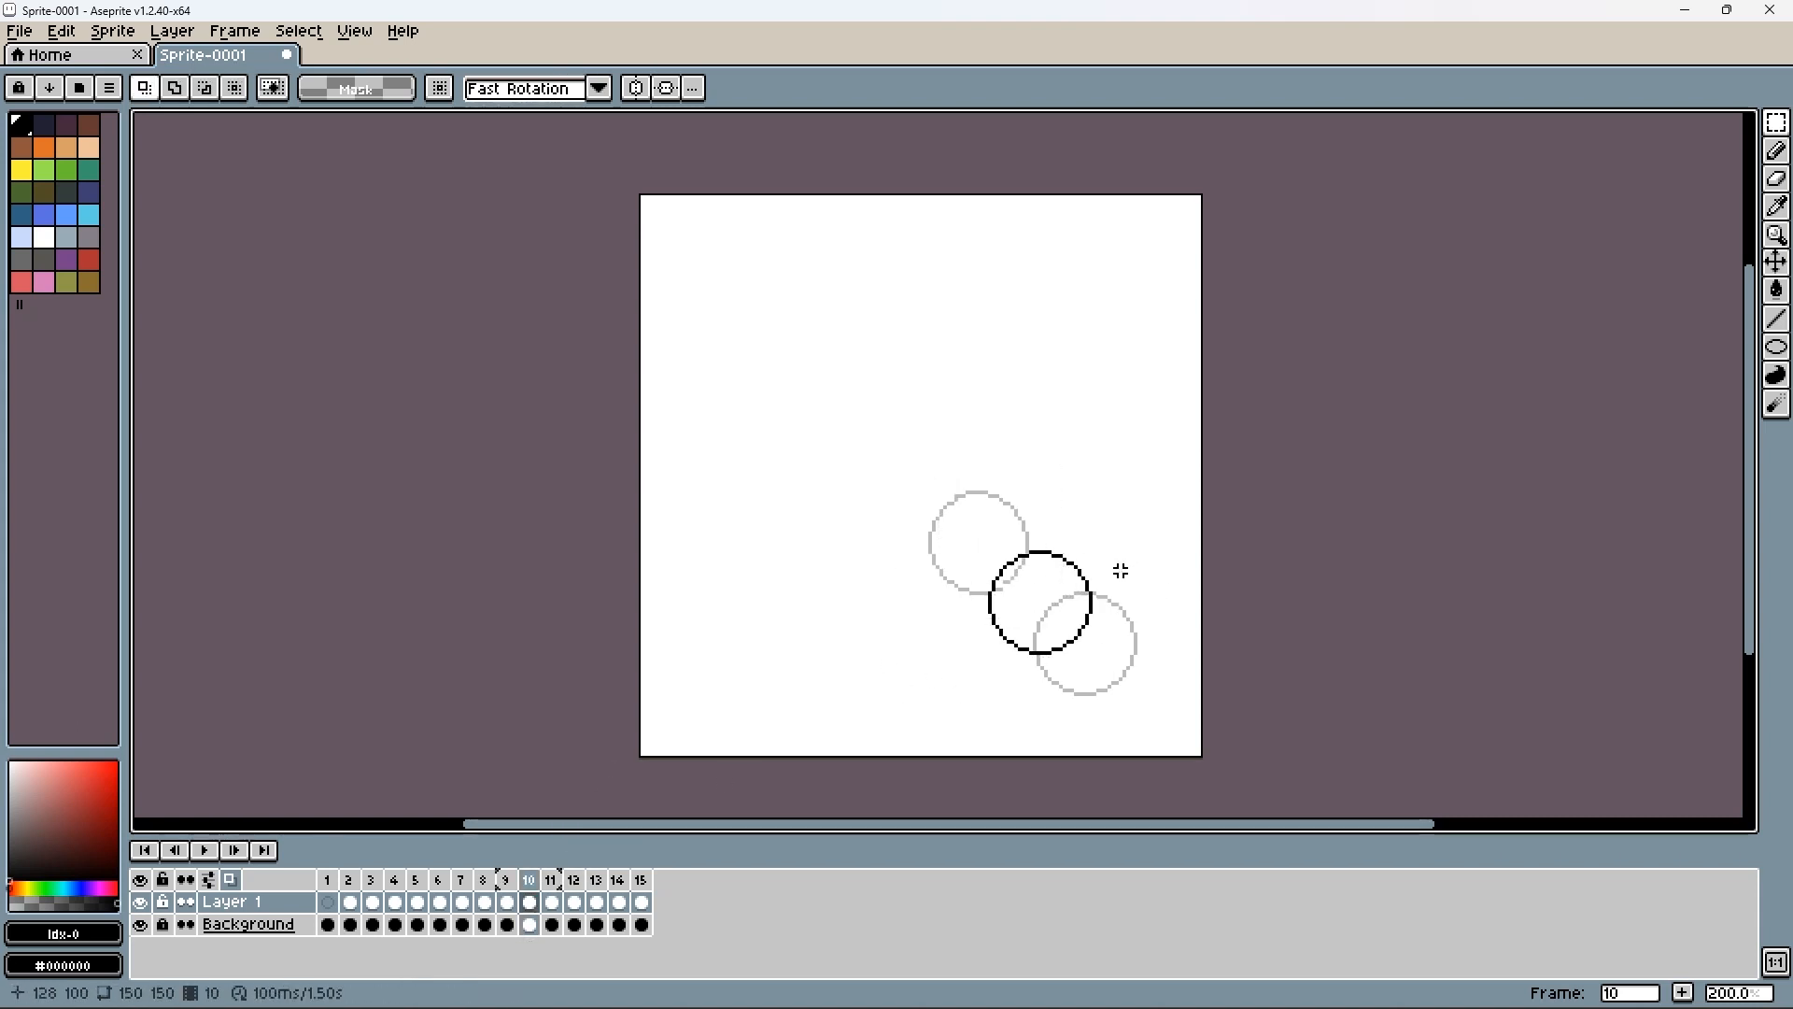
mouse_move(1150, 497)
mouse_down()
mouse_move(953, 681)
mouse_move(1018, 630)
mouse_move(1012, 607)
mouse_up()
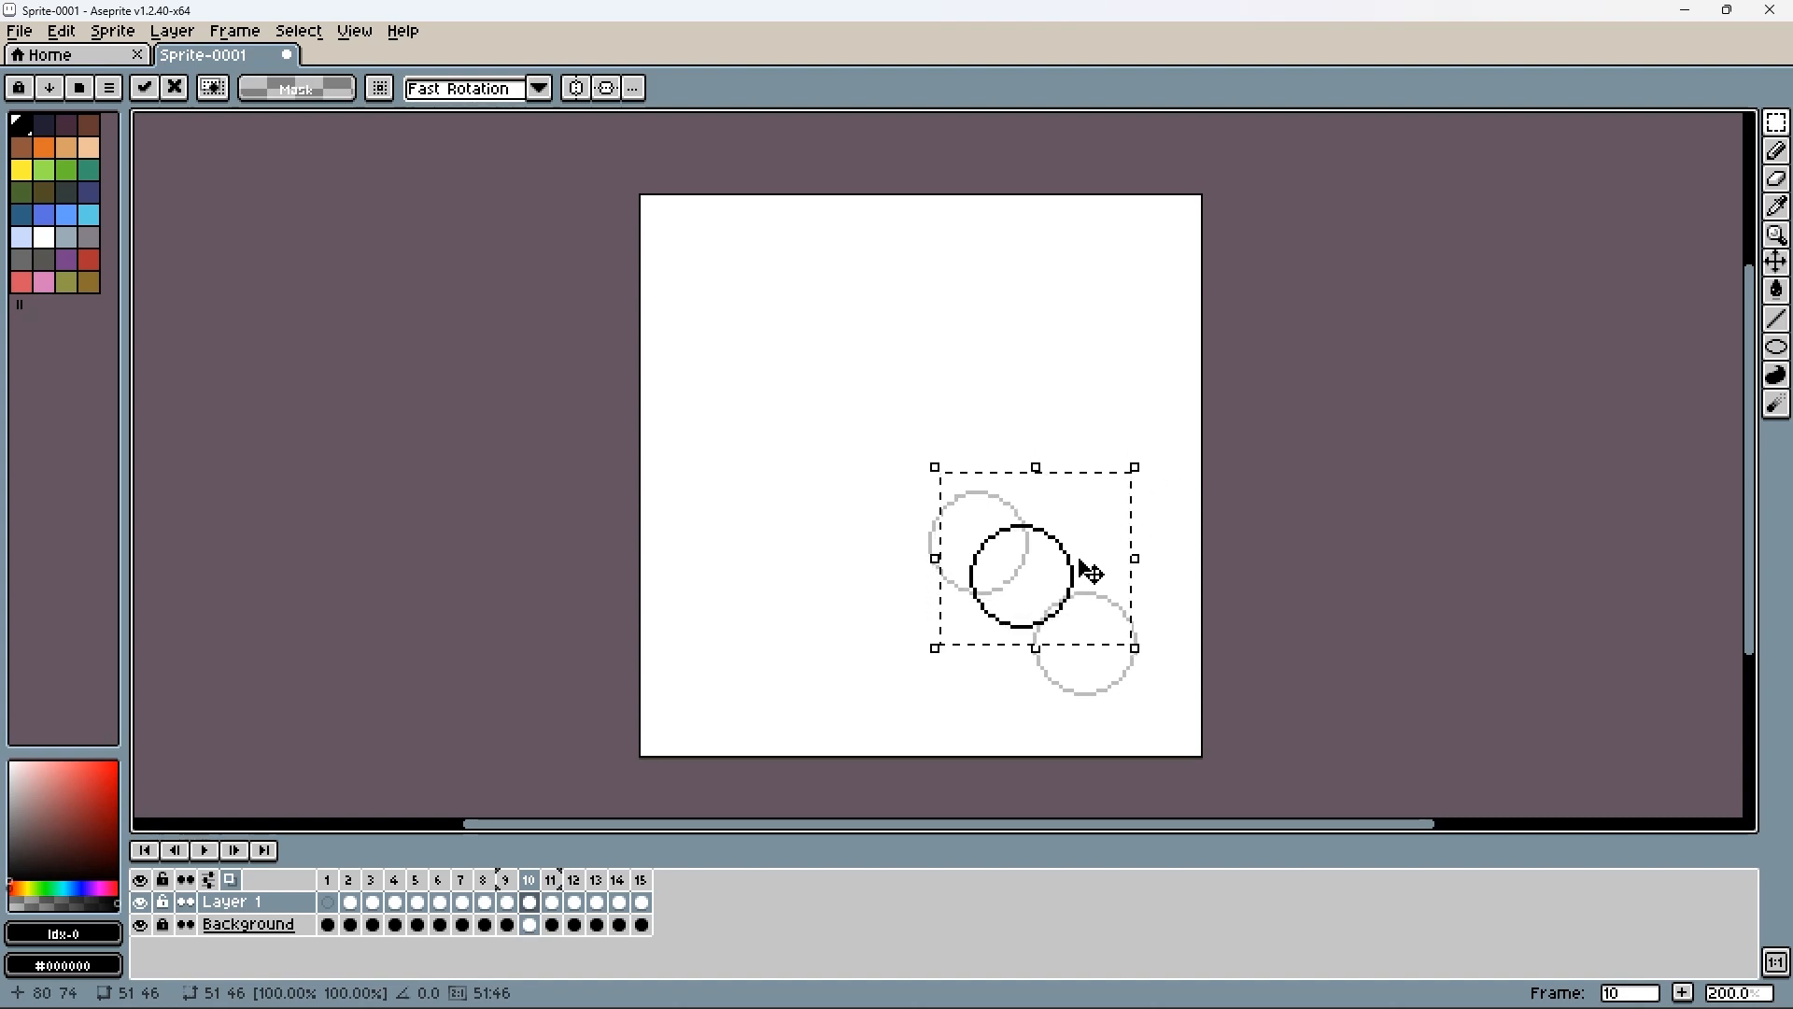
drag(1131, 563, 1114, 561)
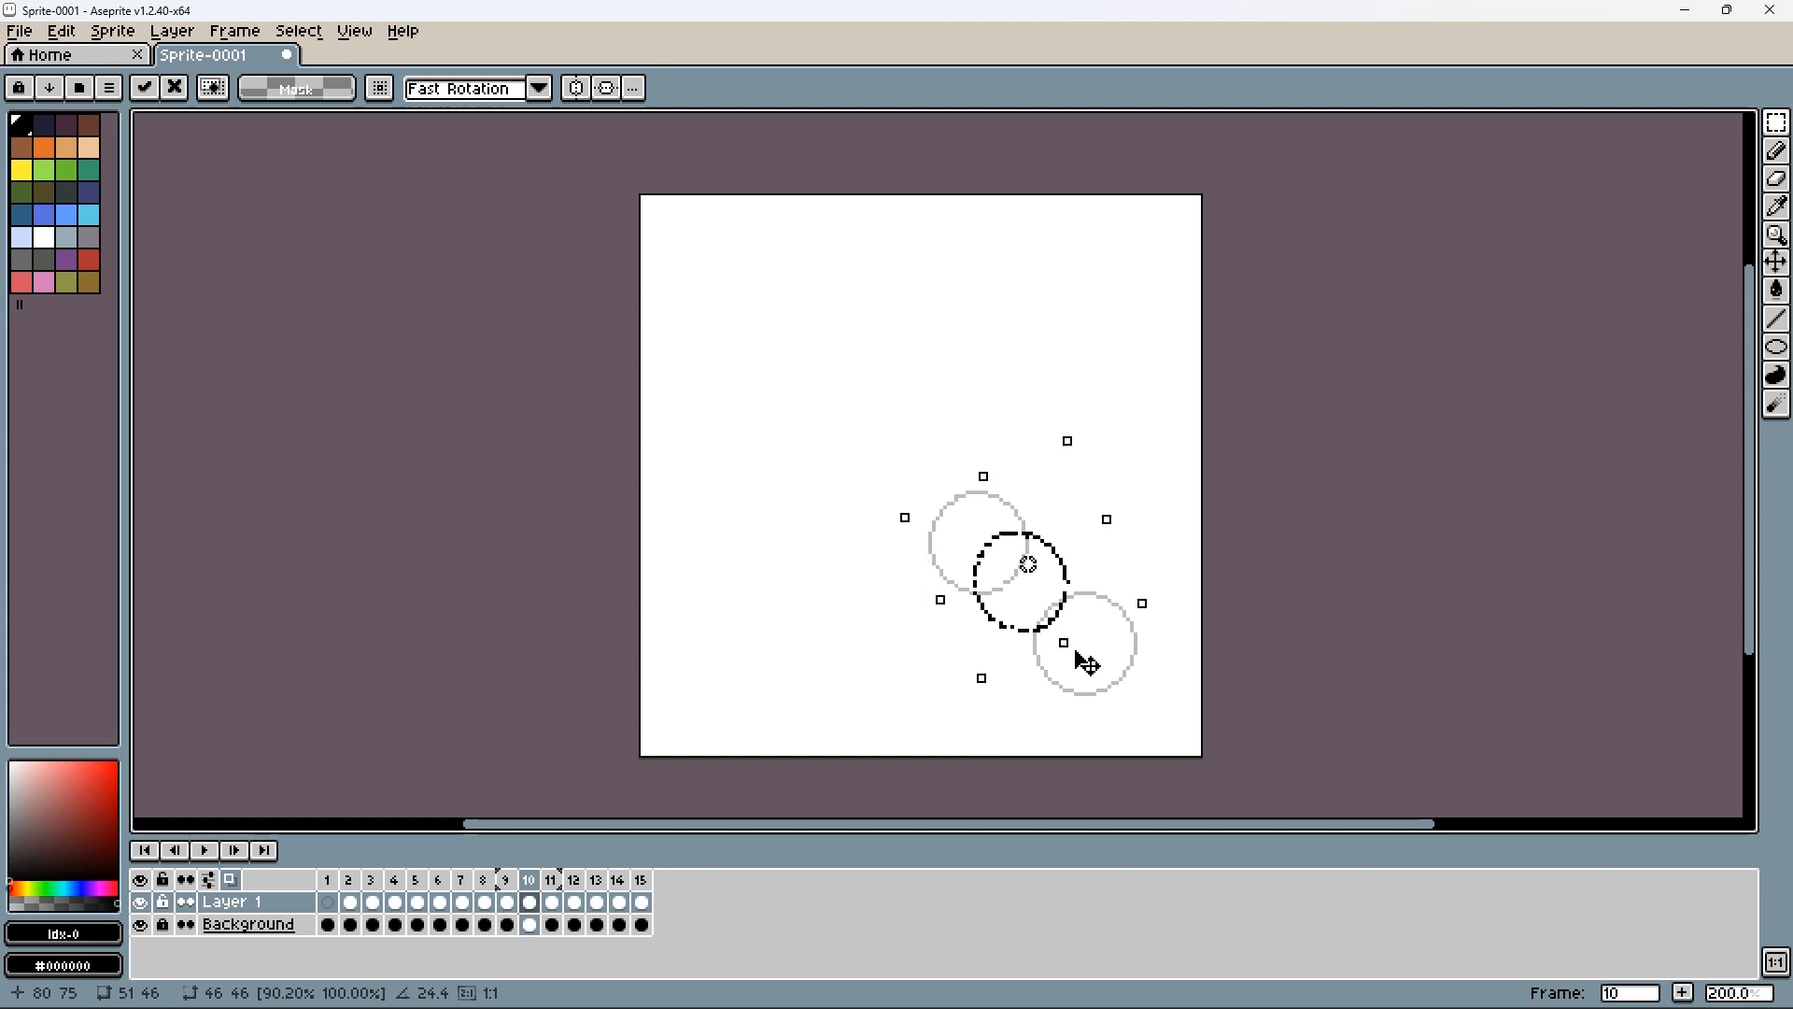
drag(1087, 663, 1033, 628)
- On frames 11 and 12, shift each circle slightly up and left to smooth the path of the second arc
key(period)
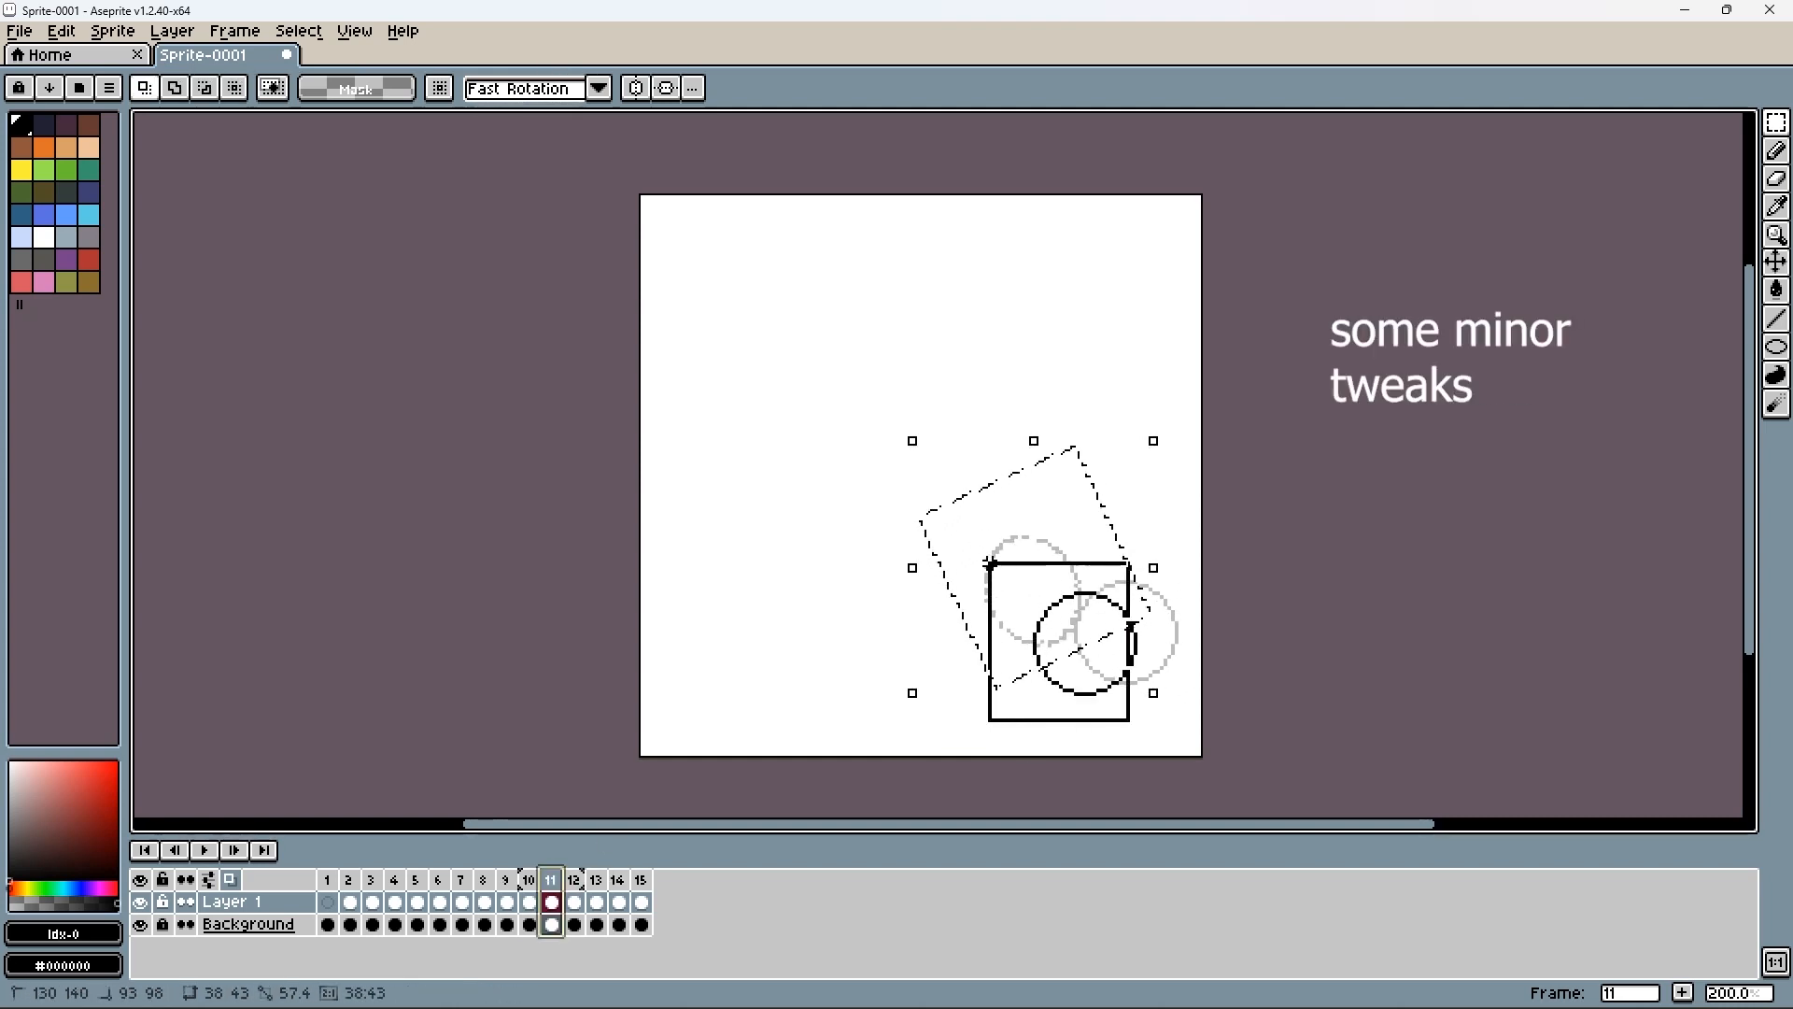
drag(990, 563, 980, 544)
drag(1044, 705, 1037, 686)
click(1196, 468)
key(Right)
mouse_move(1056, 511)
mouse_down()
mouse_move(1064, 576)
mouse_move(1194, 724)
mouse_up()
drag(1116, 711, 1112, 688)
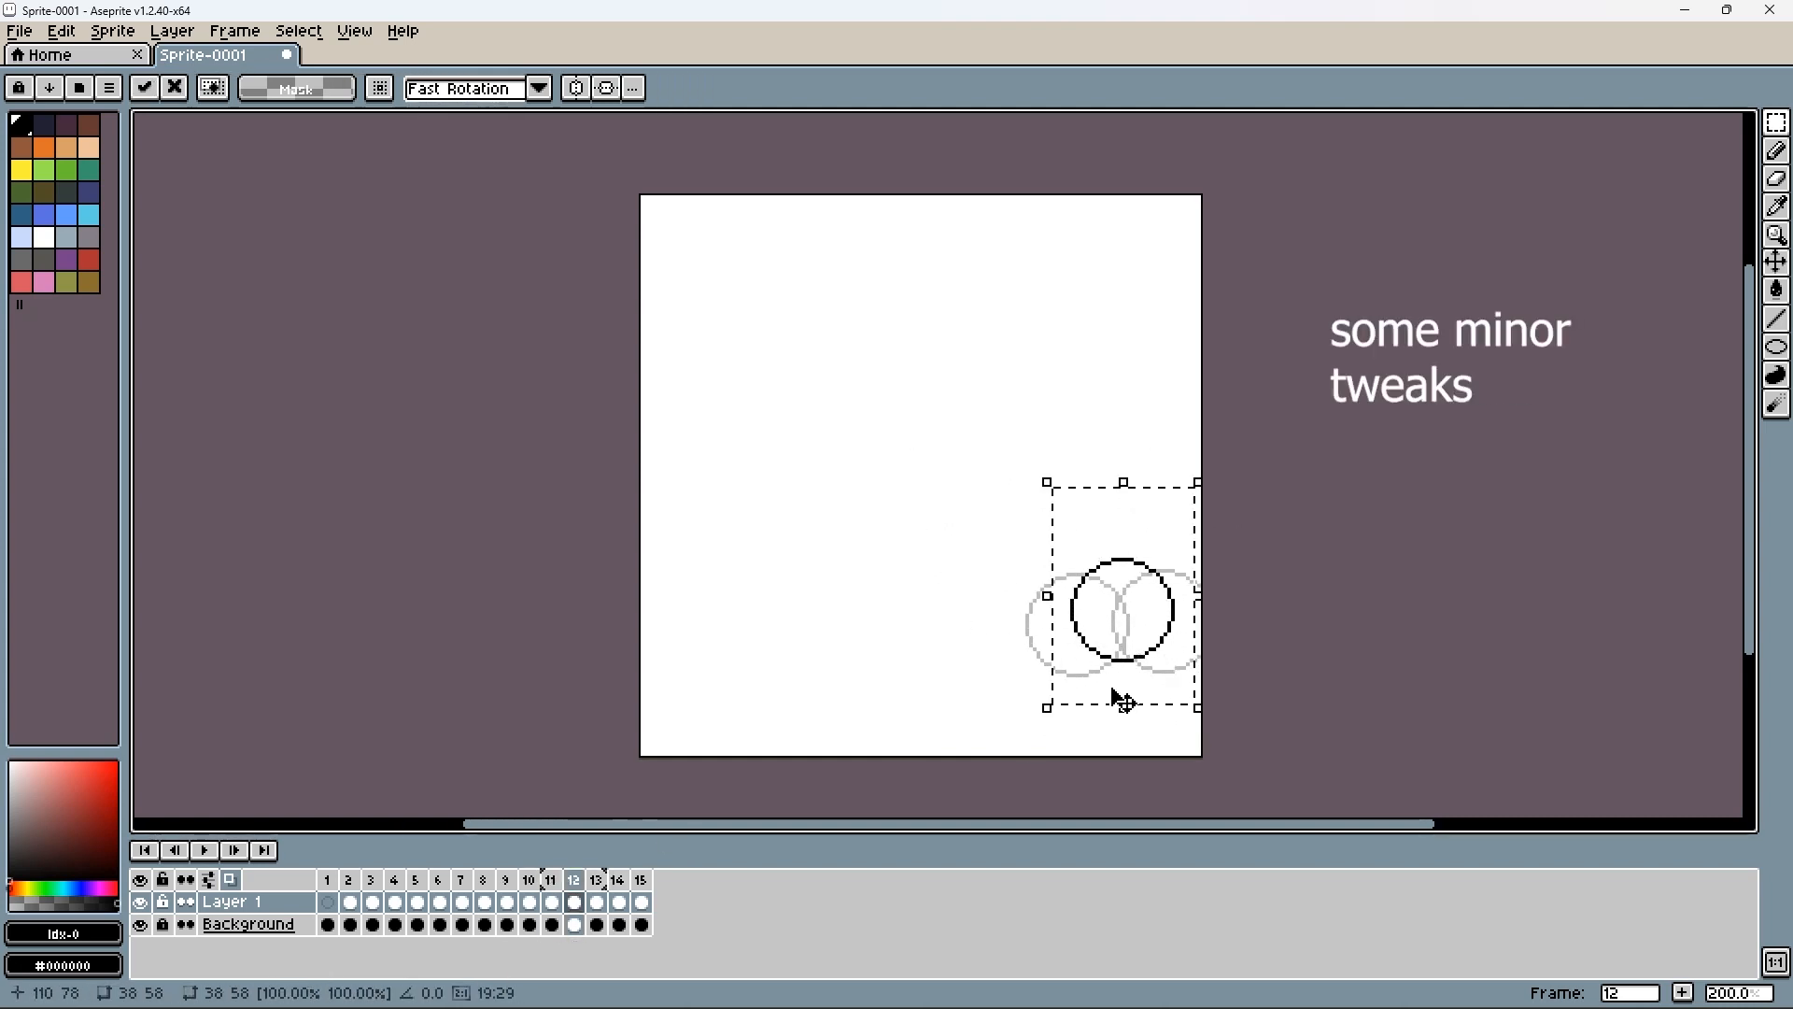
- Nudge frame 13's circle slightly up and left, and rotate frame 14's circle slightly clockwise while moving it right
key(Right)
mouse_move(984, 508)
mouse_down()
mouse_move(1202, 693)
mouse_move(1151, 649)
mouse_up()
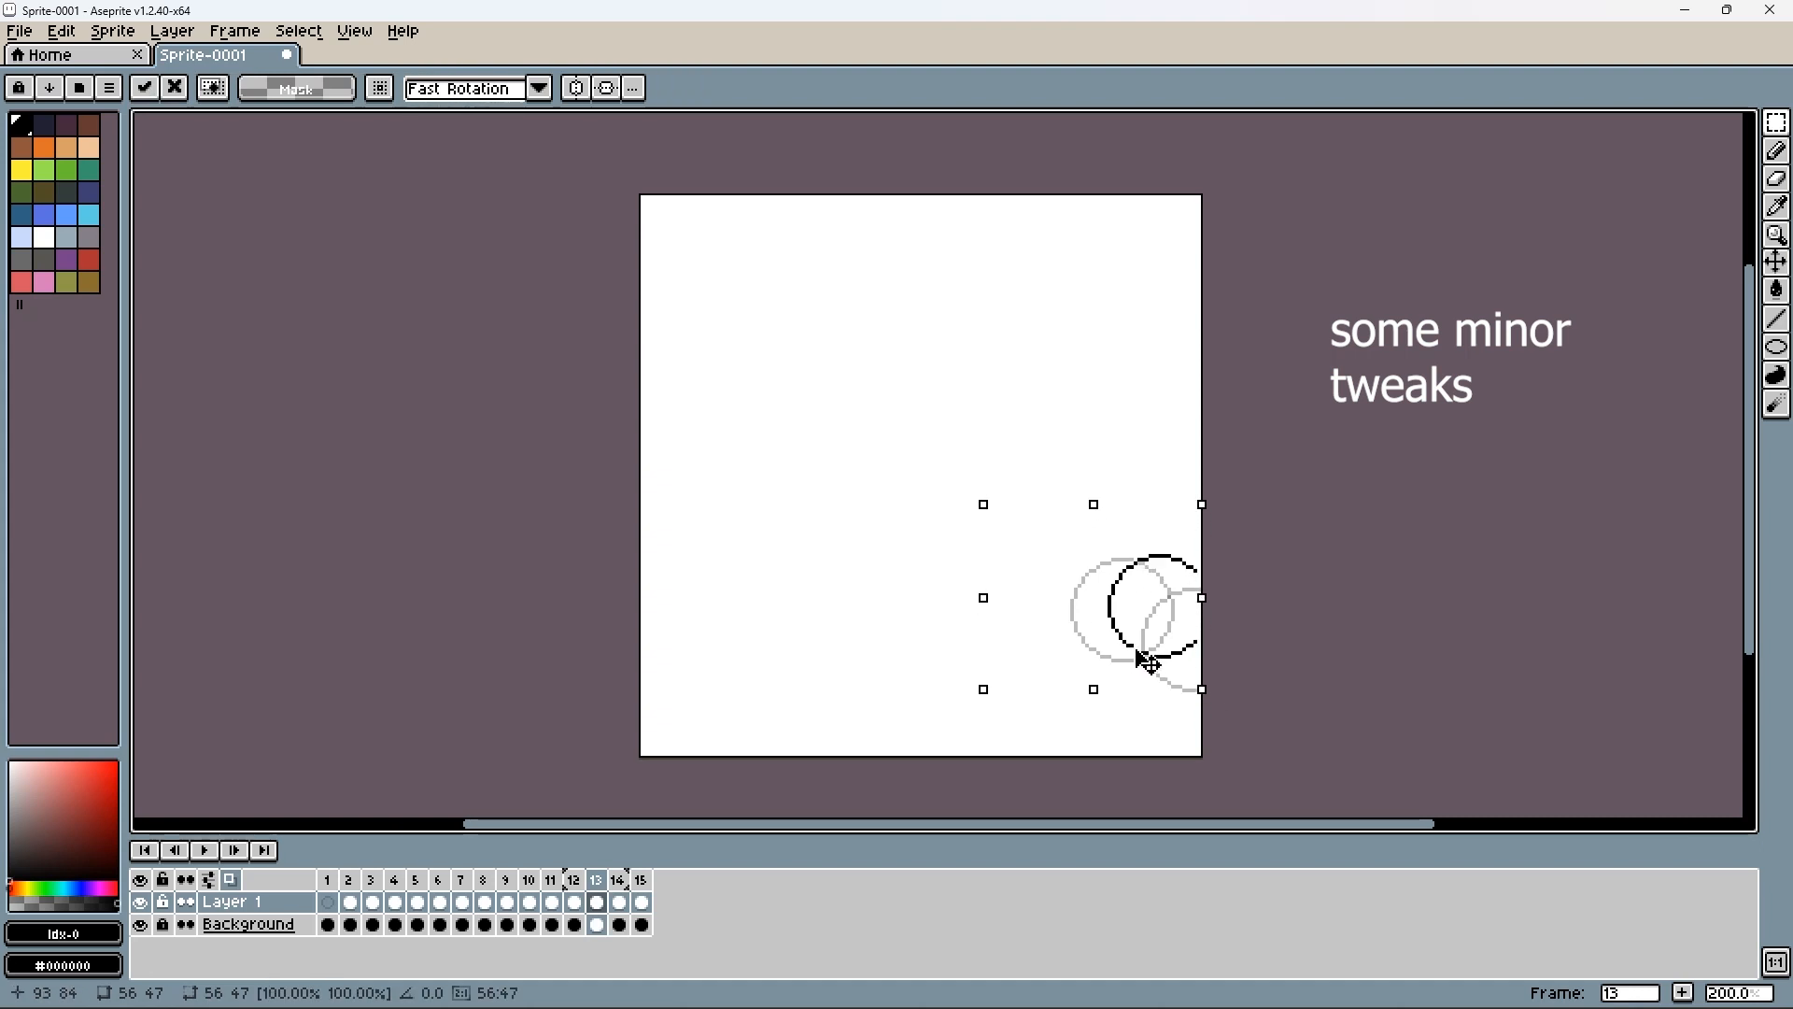
click(623, 892)
mouse_move(1047, 516)
mouse_down()
mouse_move(1181, 628)
mouse_move(1210, 749)
mouse_up()
drag(1152, 641, 1262, 534)
- On frame 15, shift the partly visible circle slightly further off the canvas's right edge and clear the selection
click(641, 892)
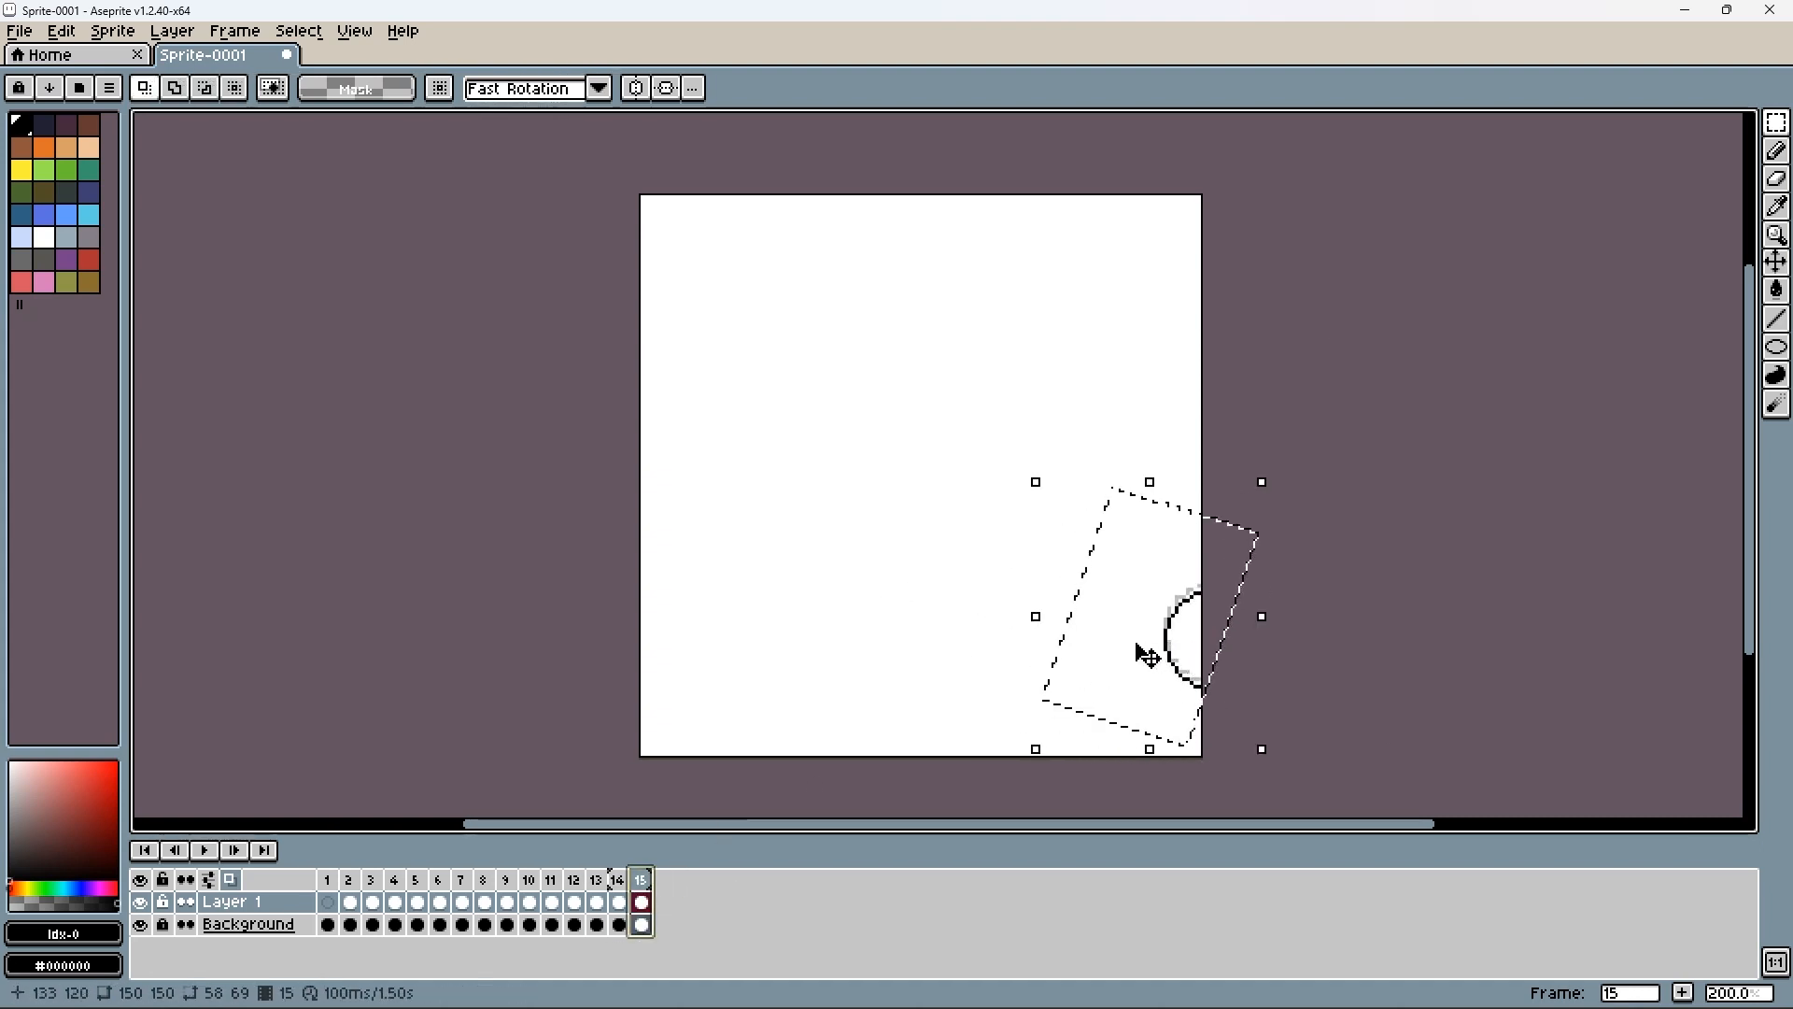
drag(981, 485, 1197, 676)
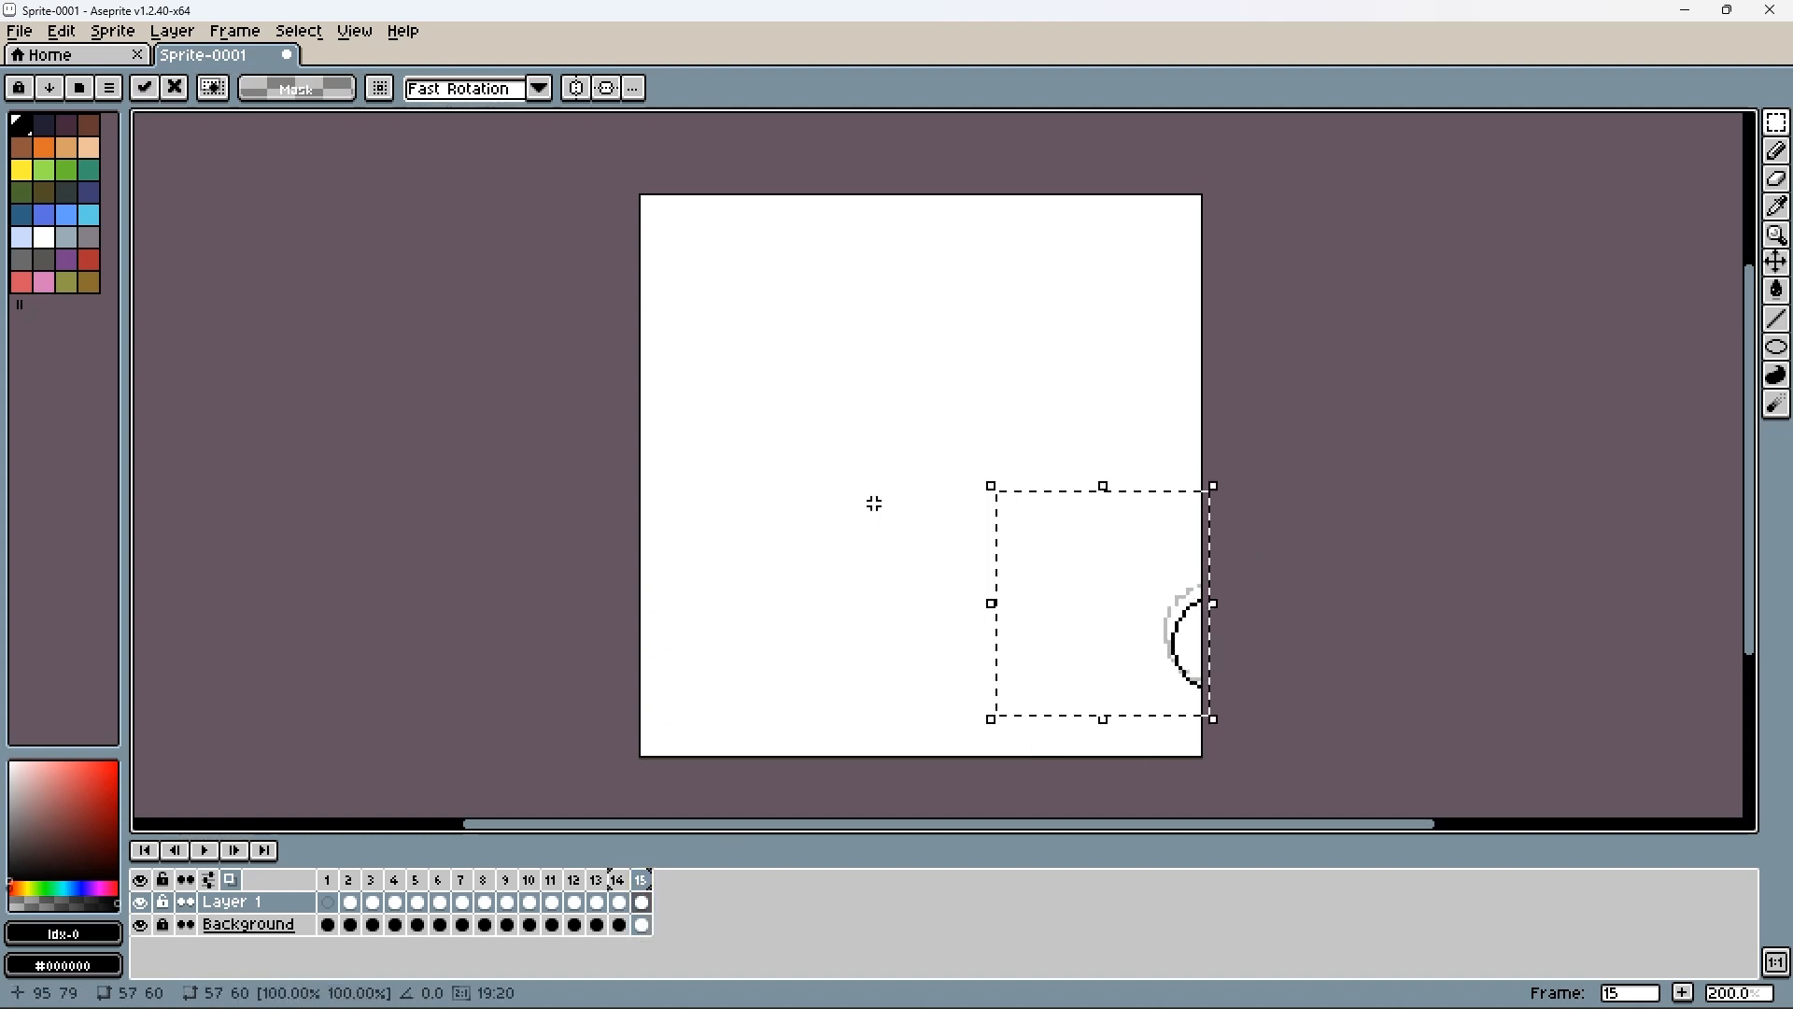
click(874, 503)
- Play the animation from frame 1 with onion skinning off to check the adjusted second arc
click(326, 880)
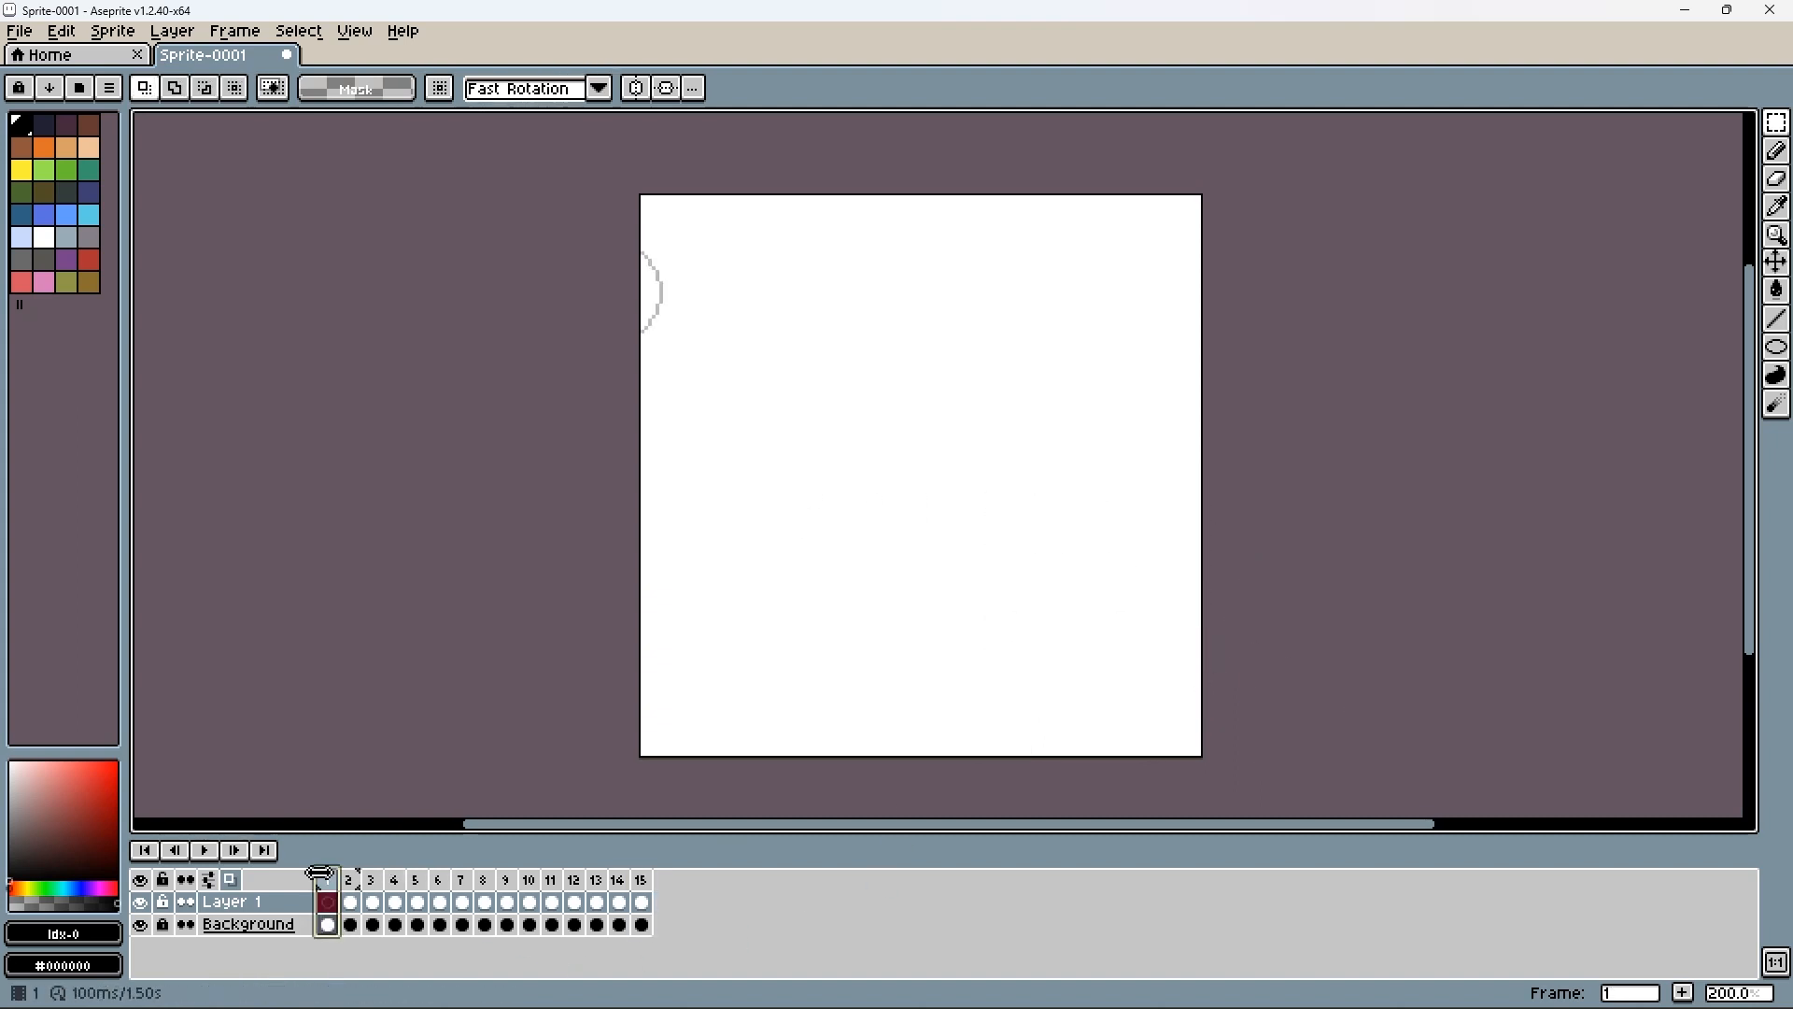
click(201, 849)
click(229, 880)
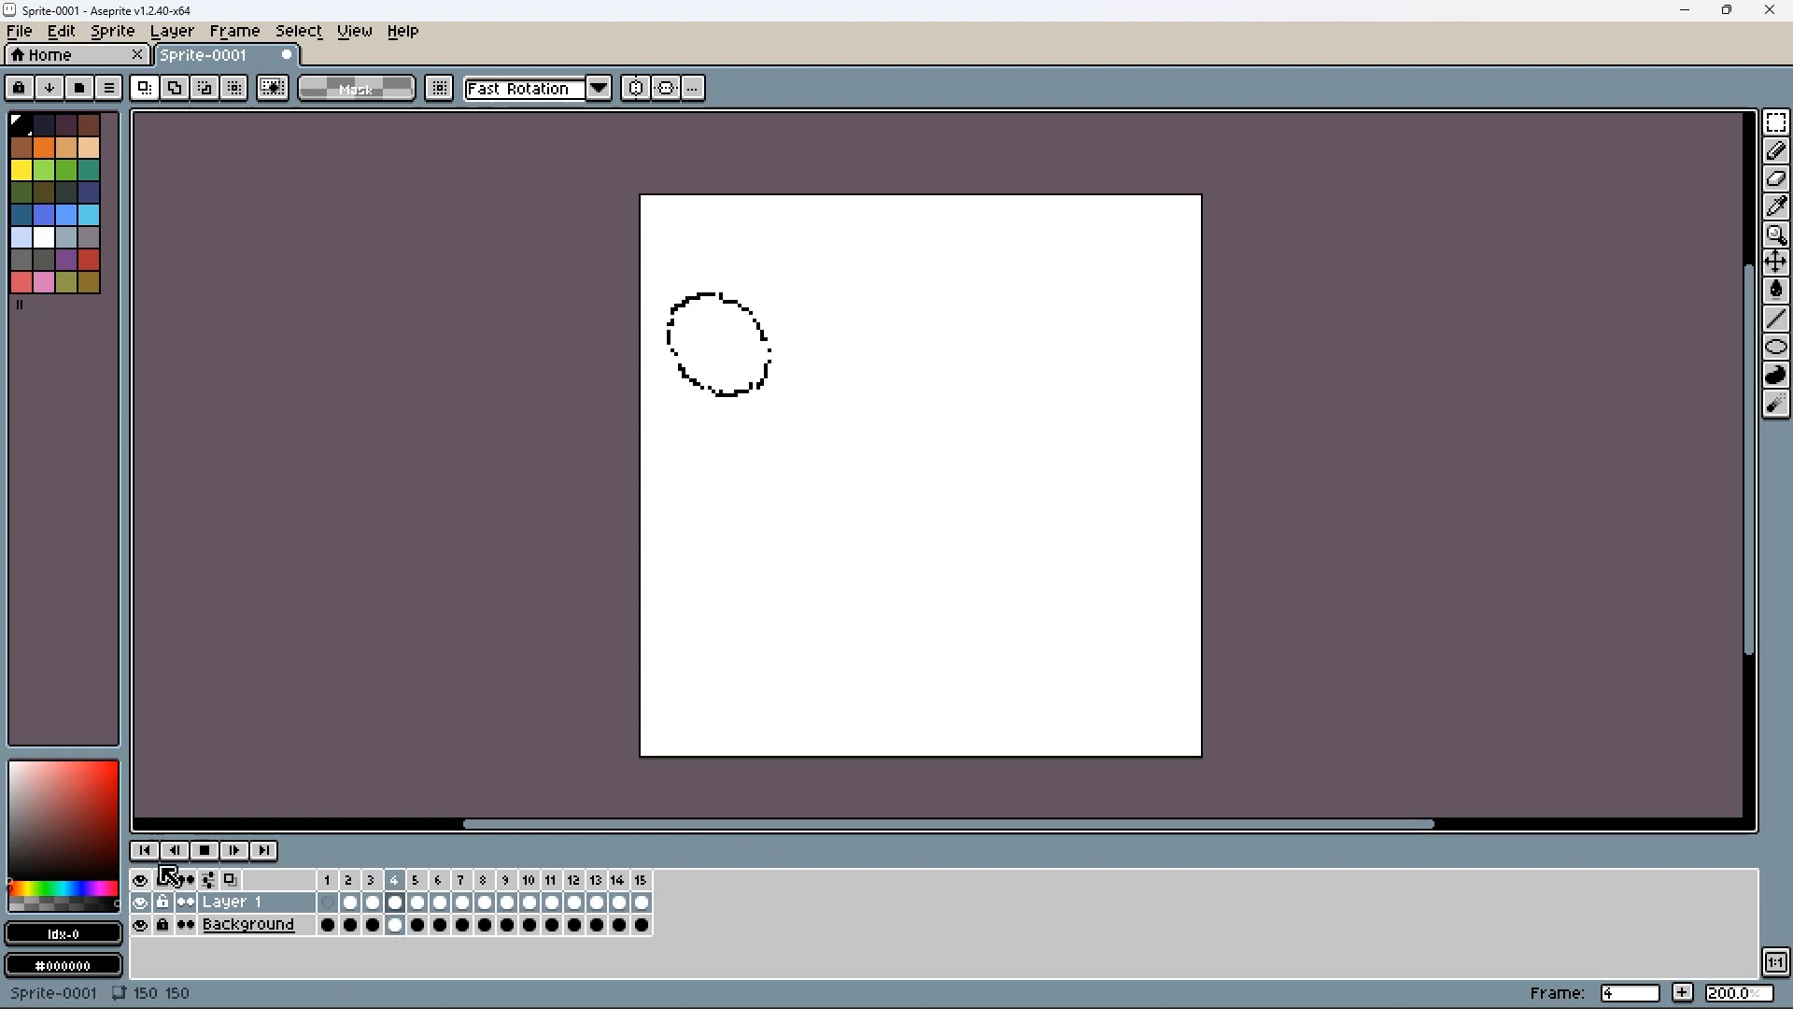
- Set frame 9's duration to 50 milliseconds
drag(483, 925, 520, 913)
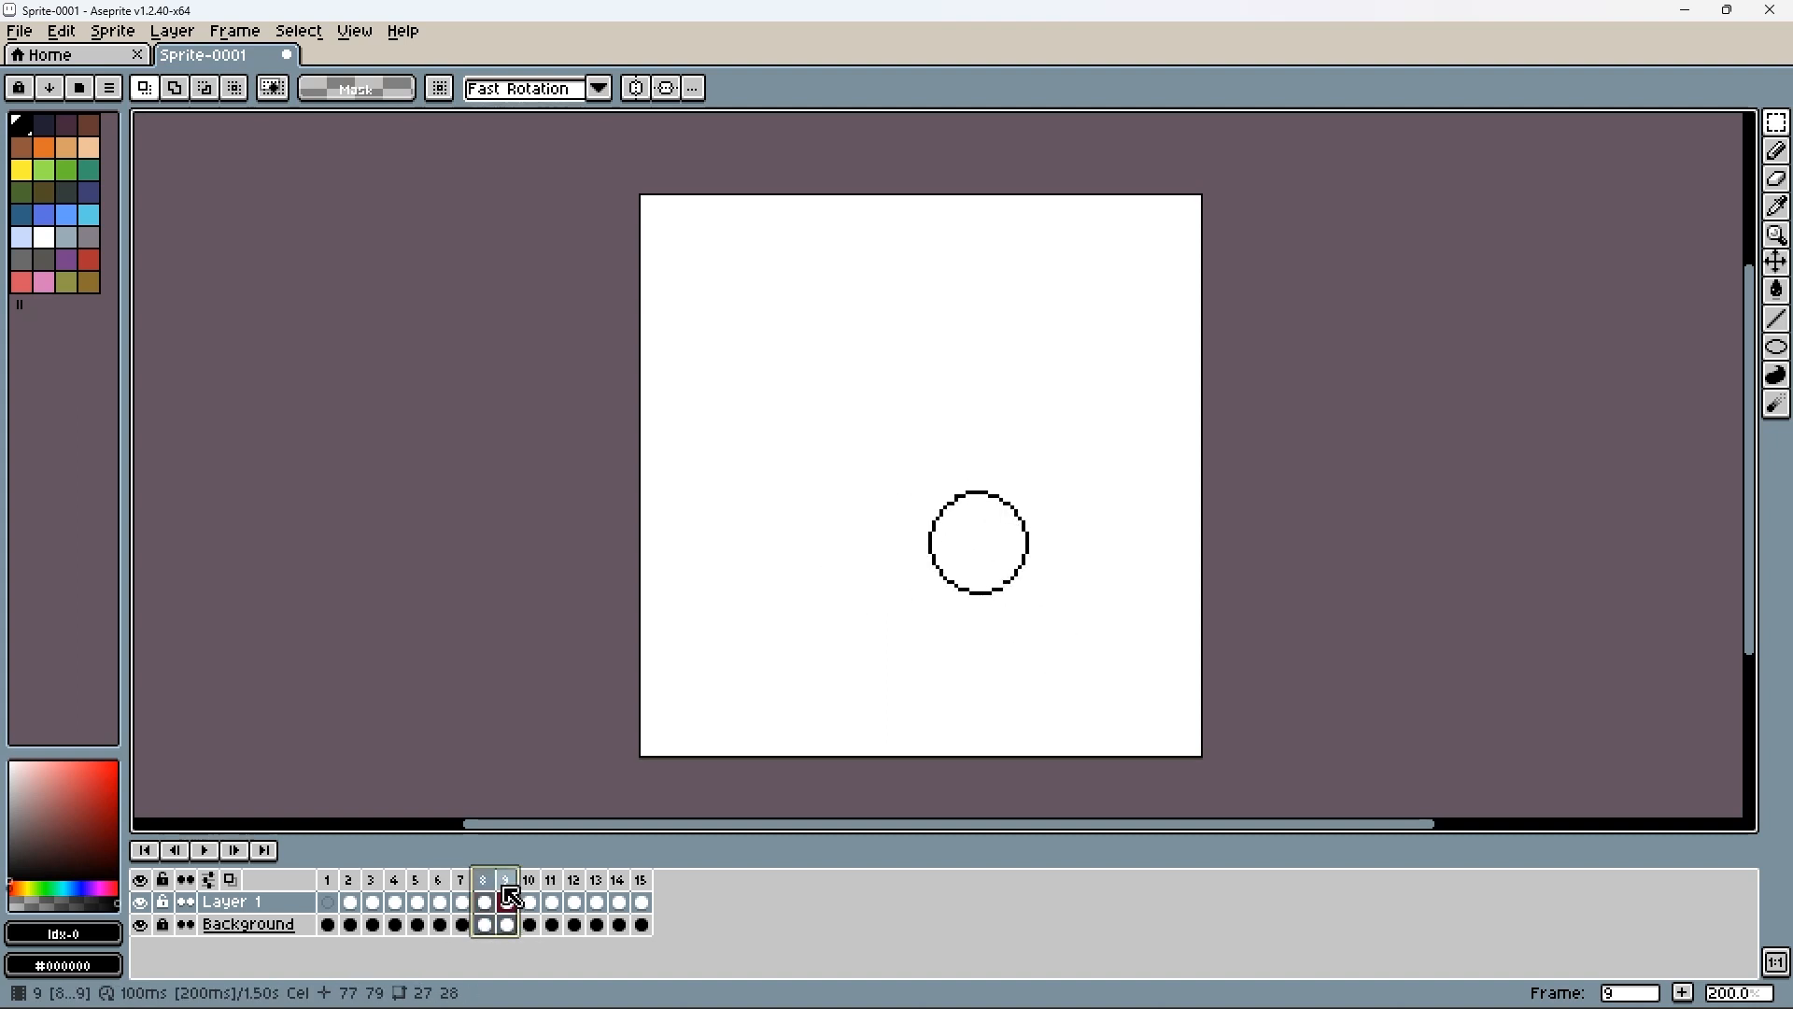
right_click(512, 882)
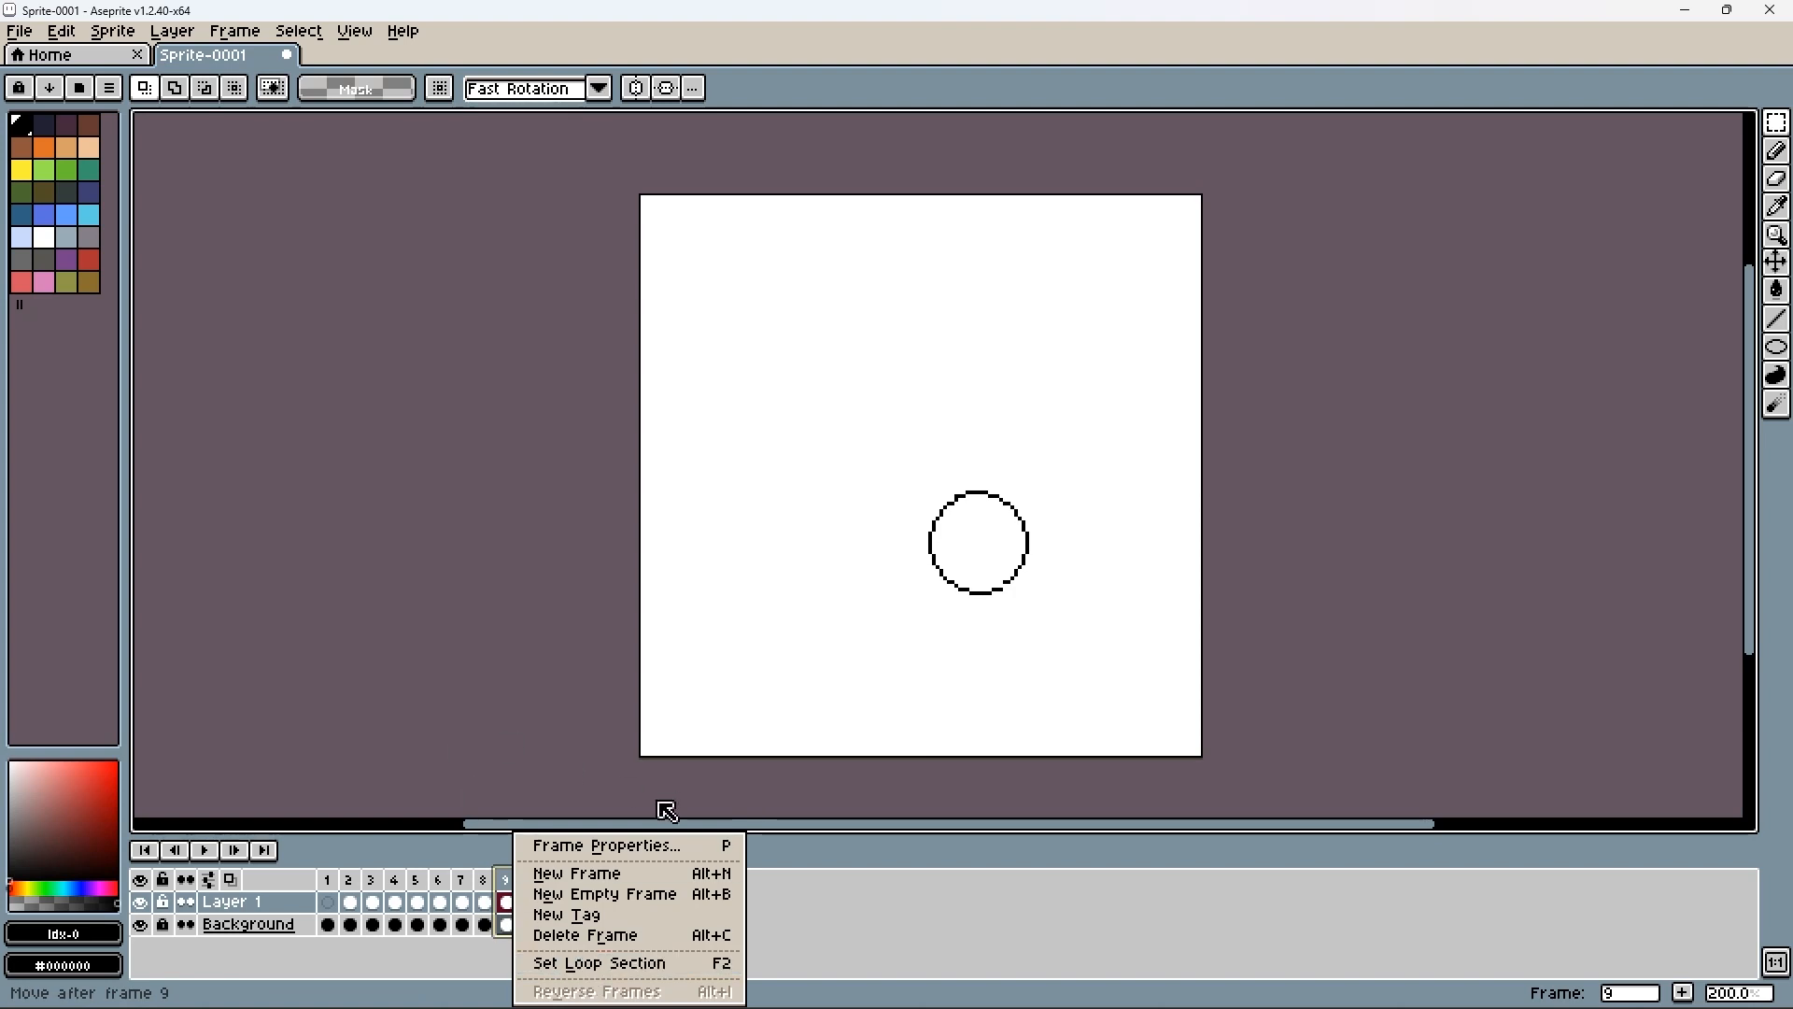
click(569, 850)
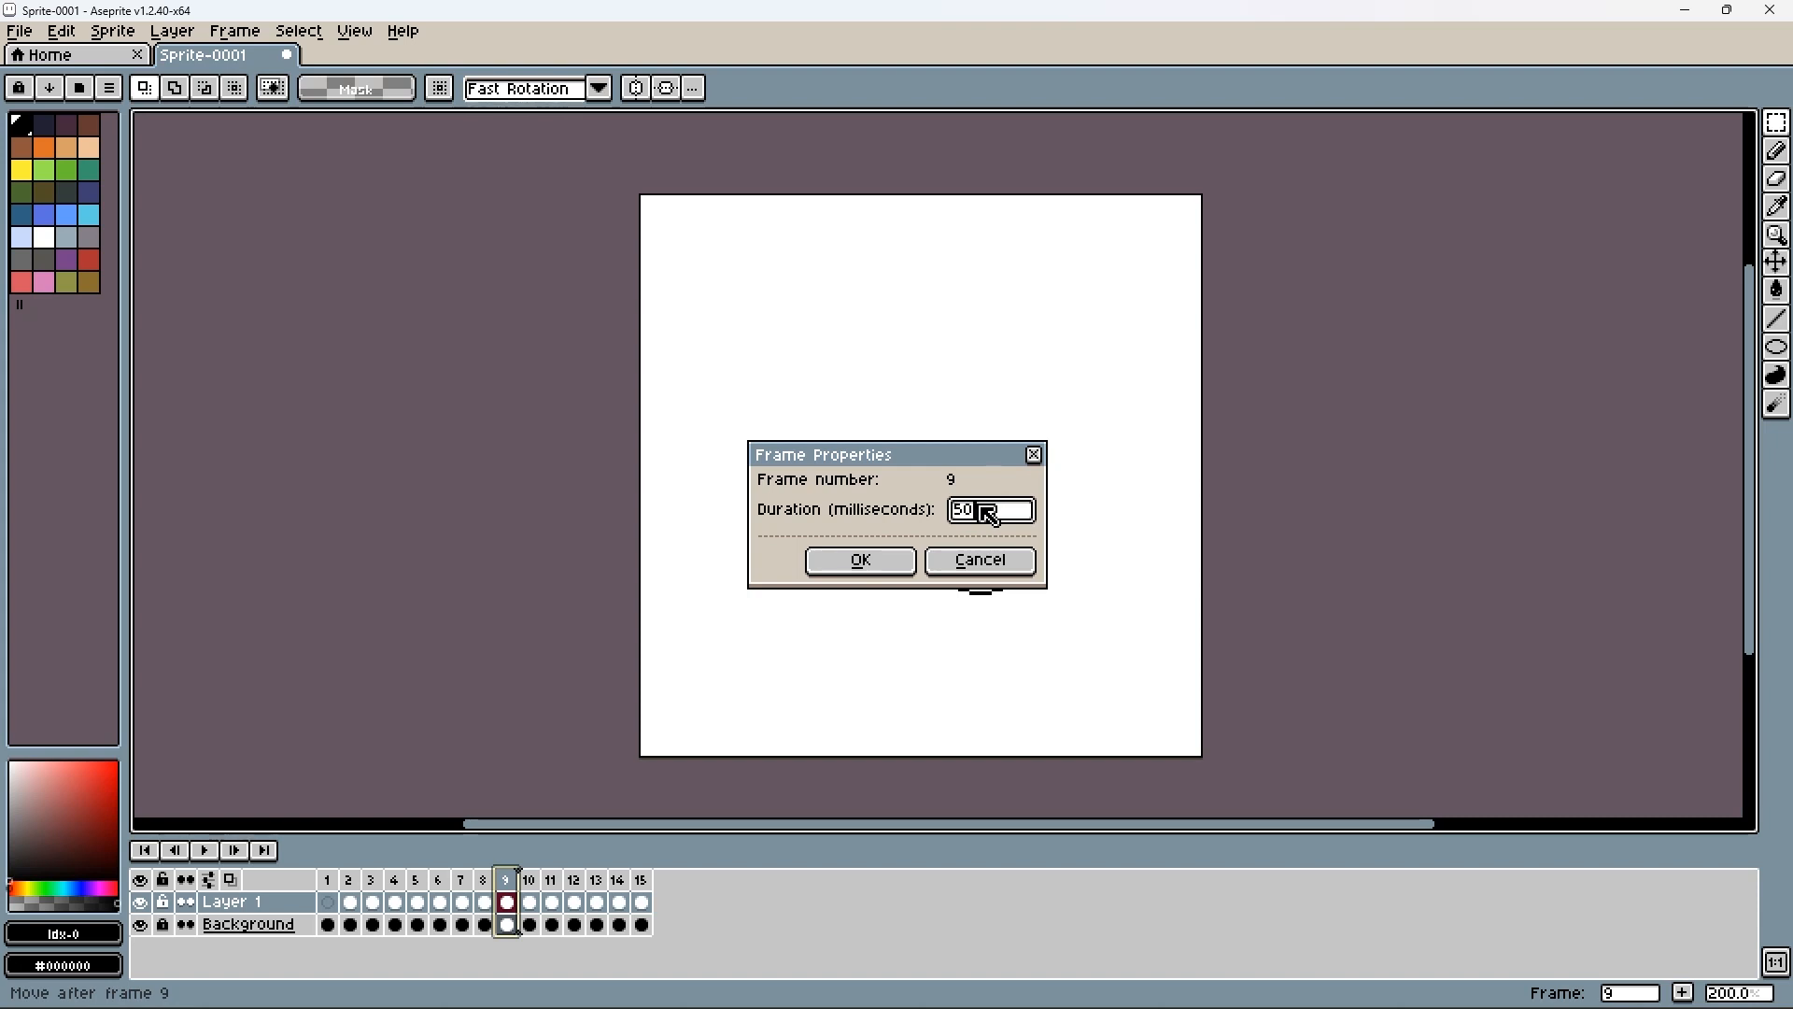
text(50)
click(840, 561)
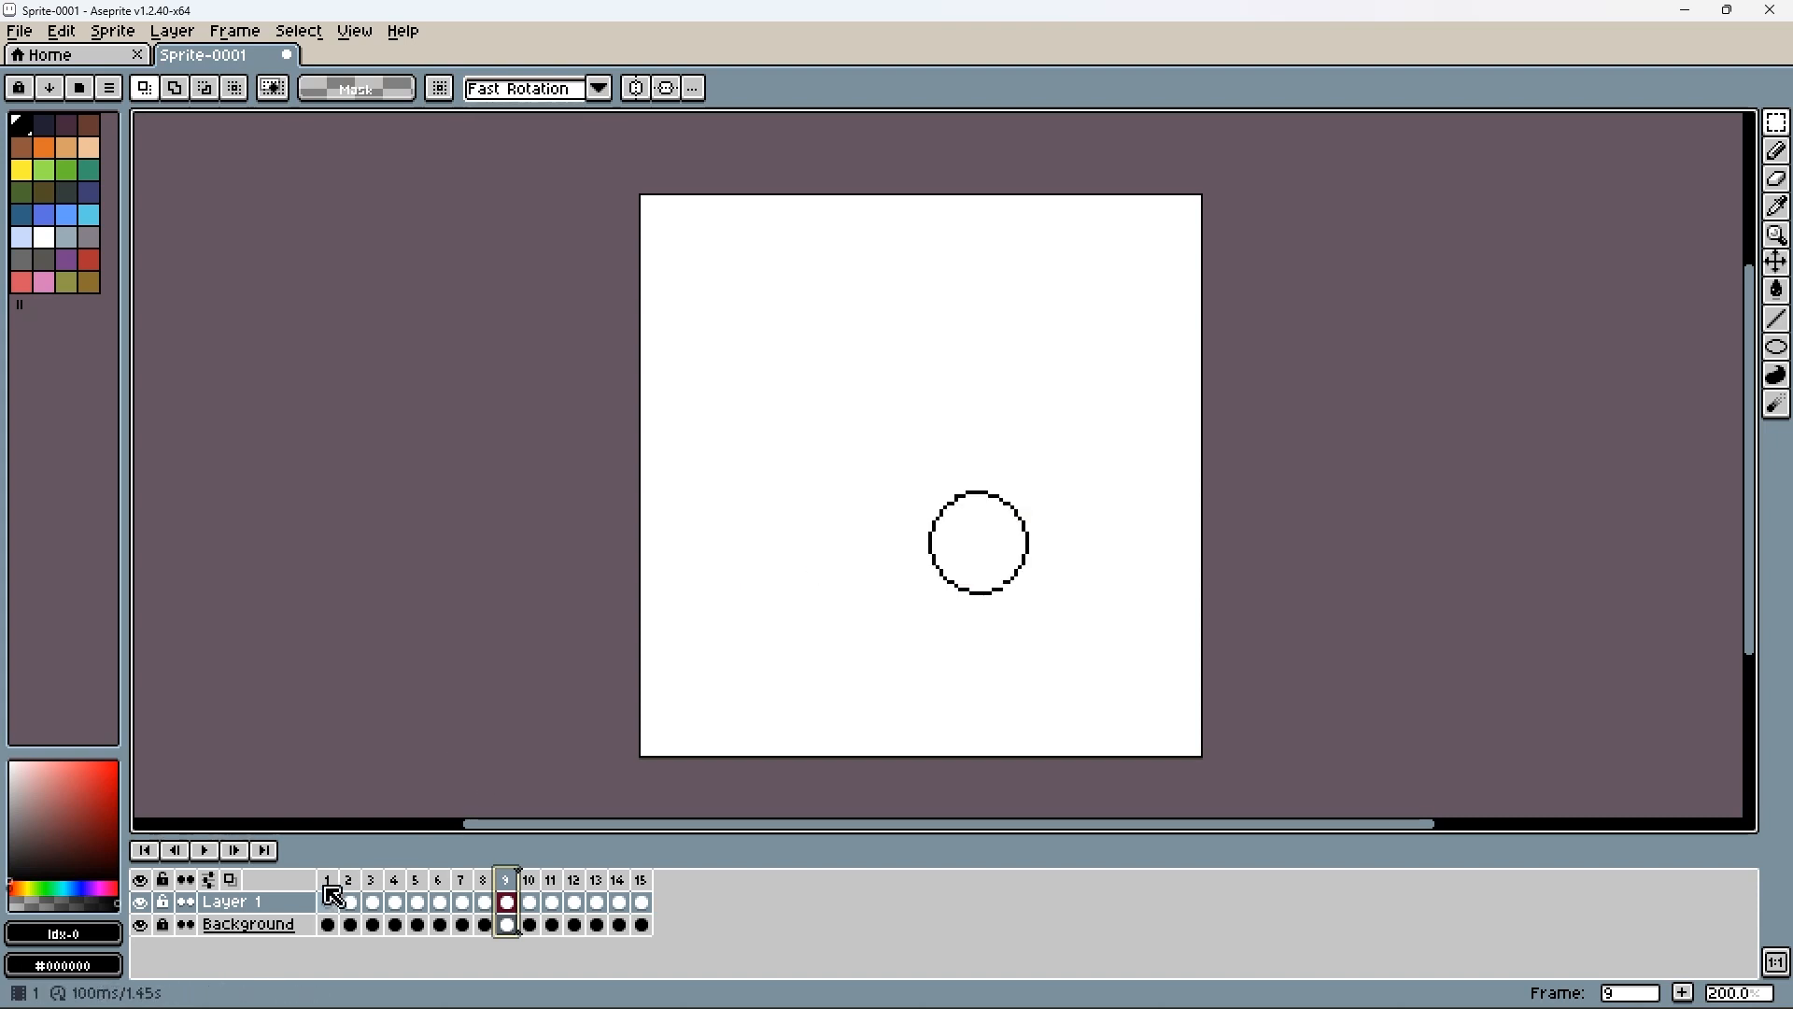
- Play the animation over frames 1 to 10 and review frames 8 to 10 to check the timing
drag(329, 884, 543, 910)
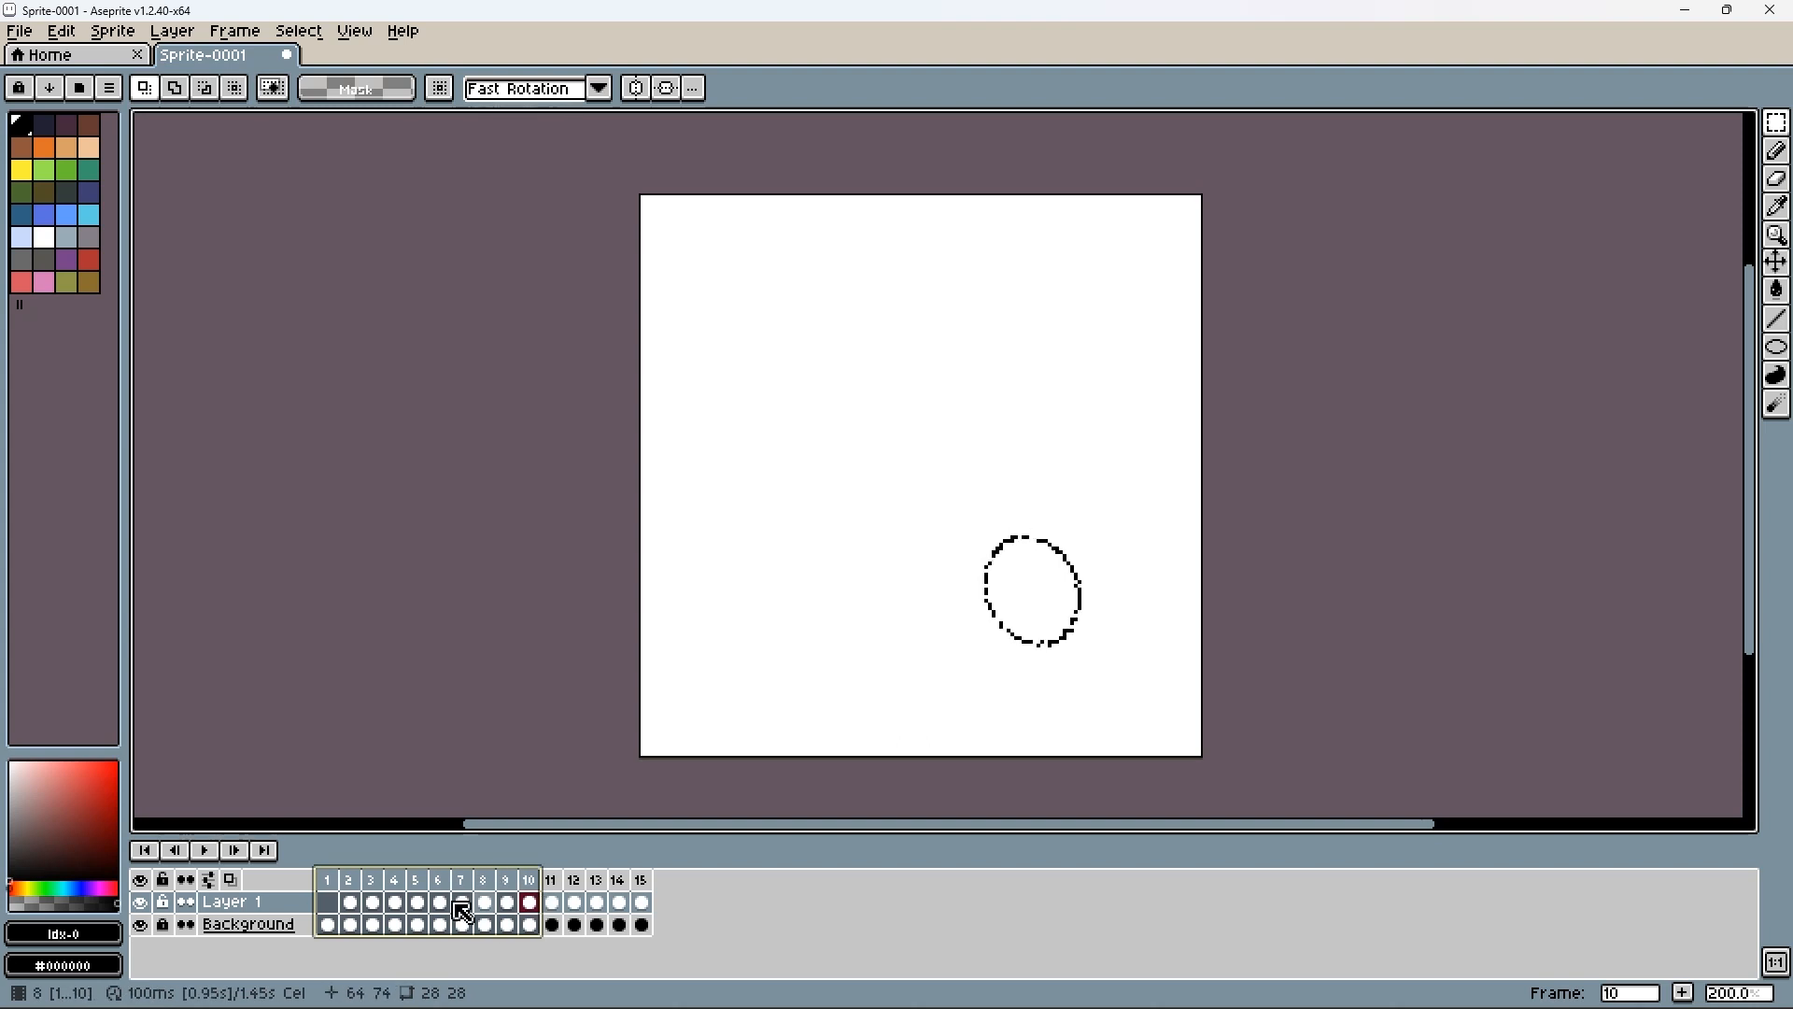
click(204, 849)
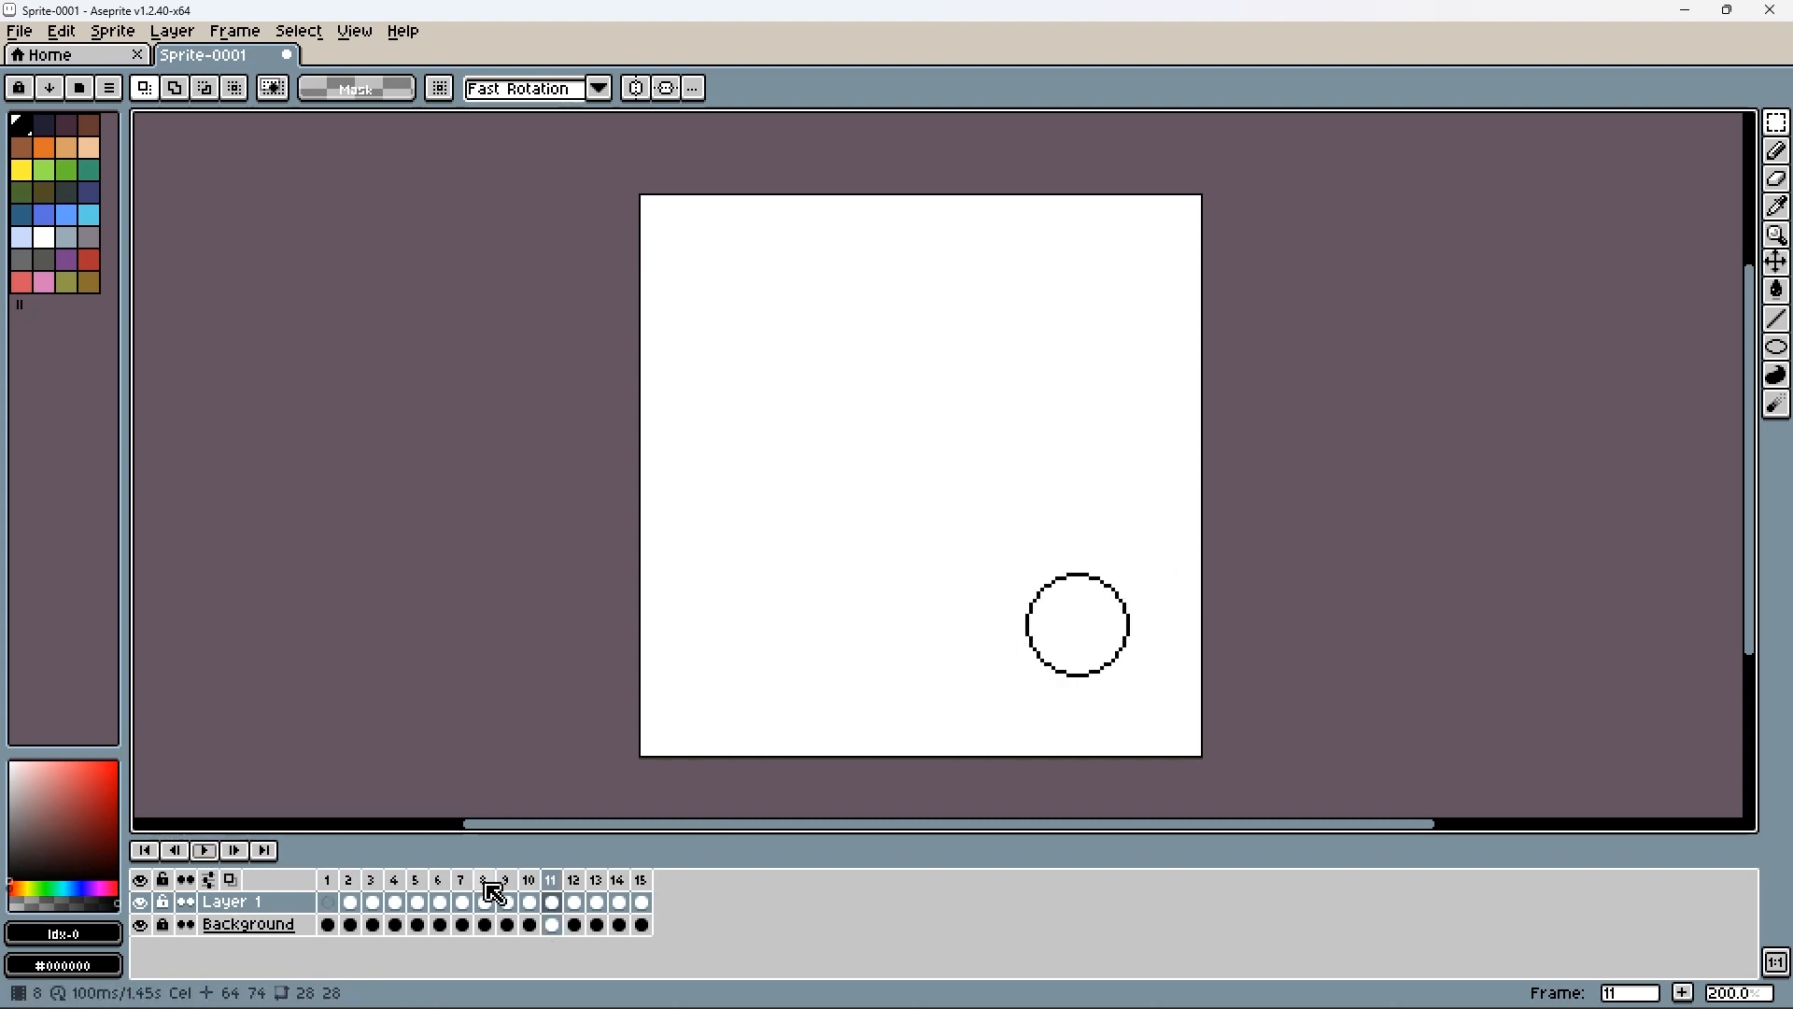
drag(484, 880, 536, 885)
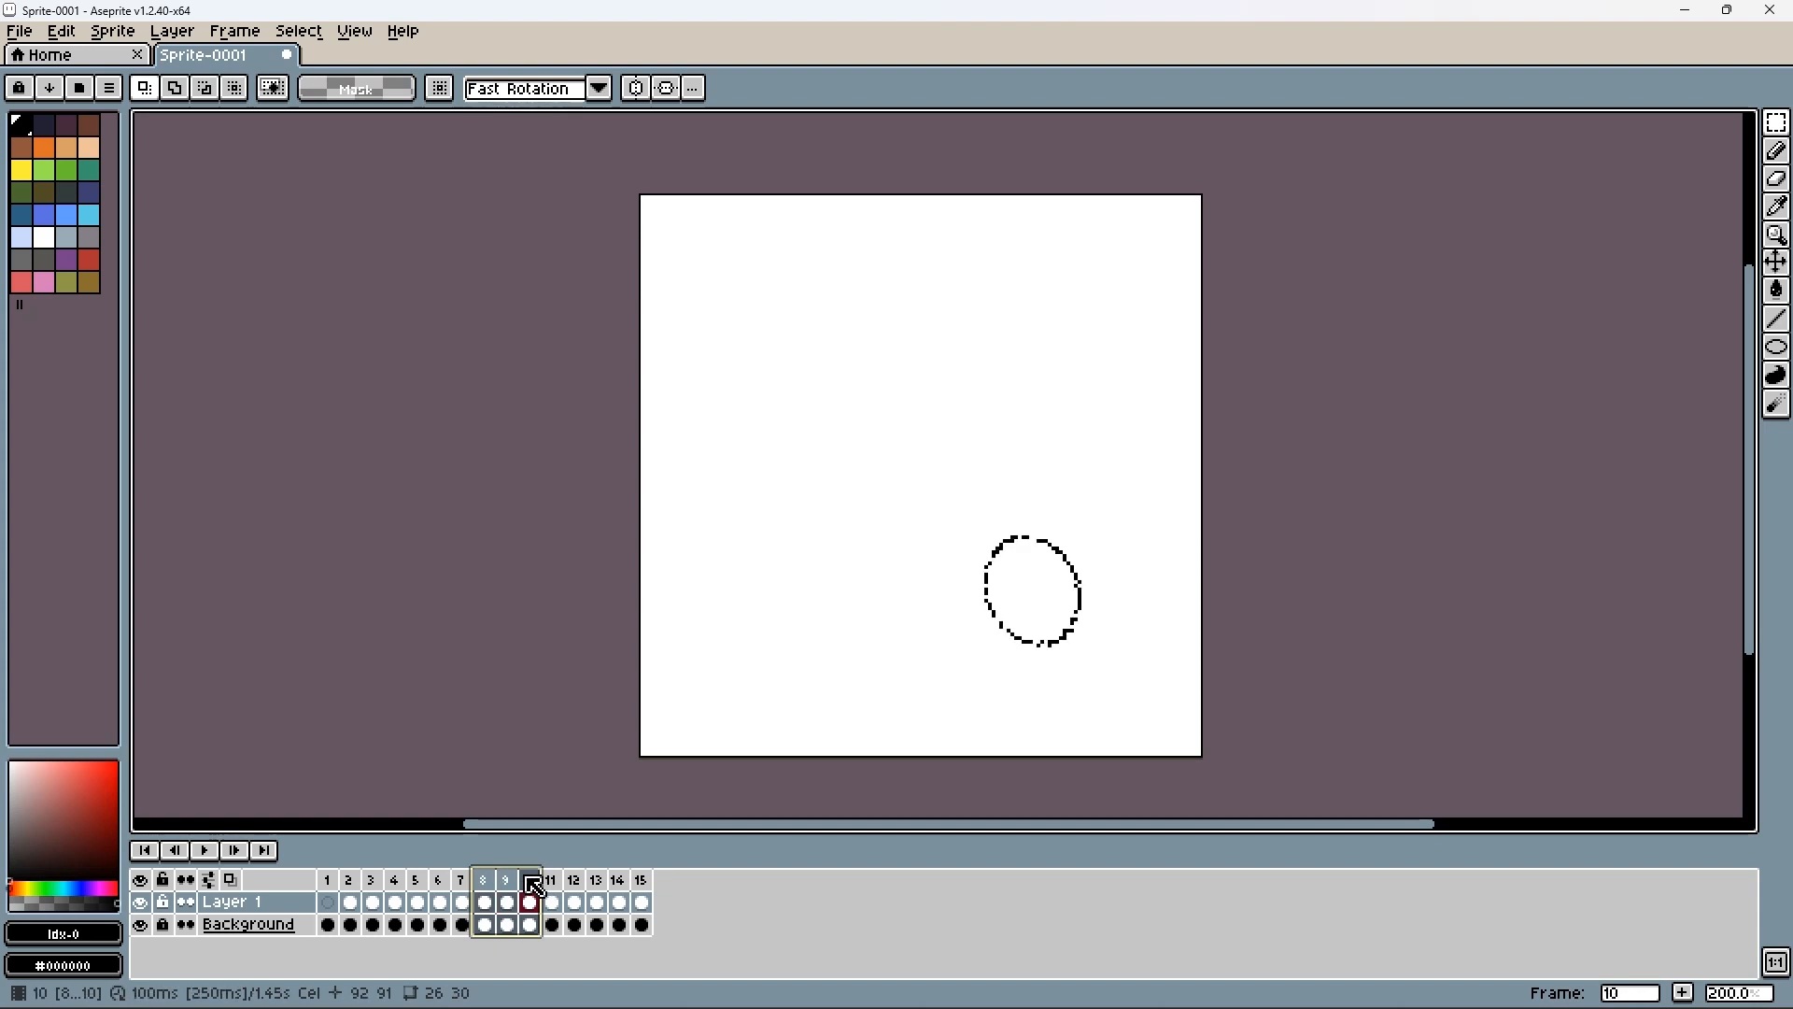
click(509, 878)
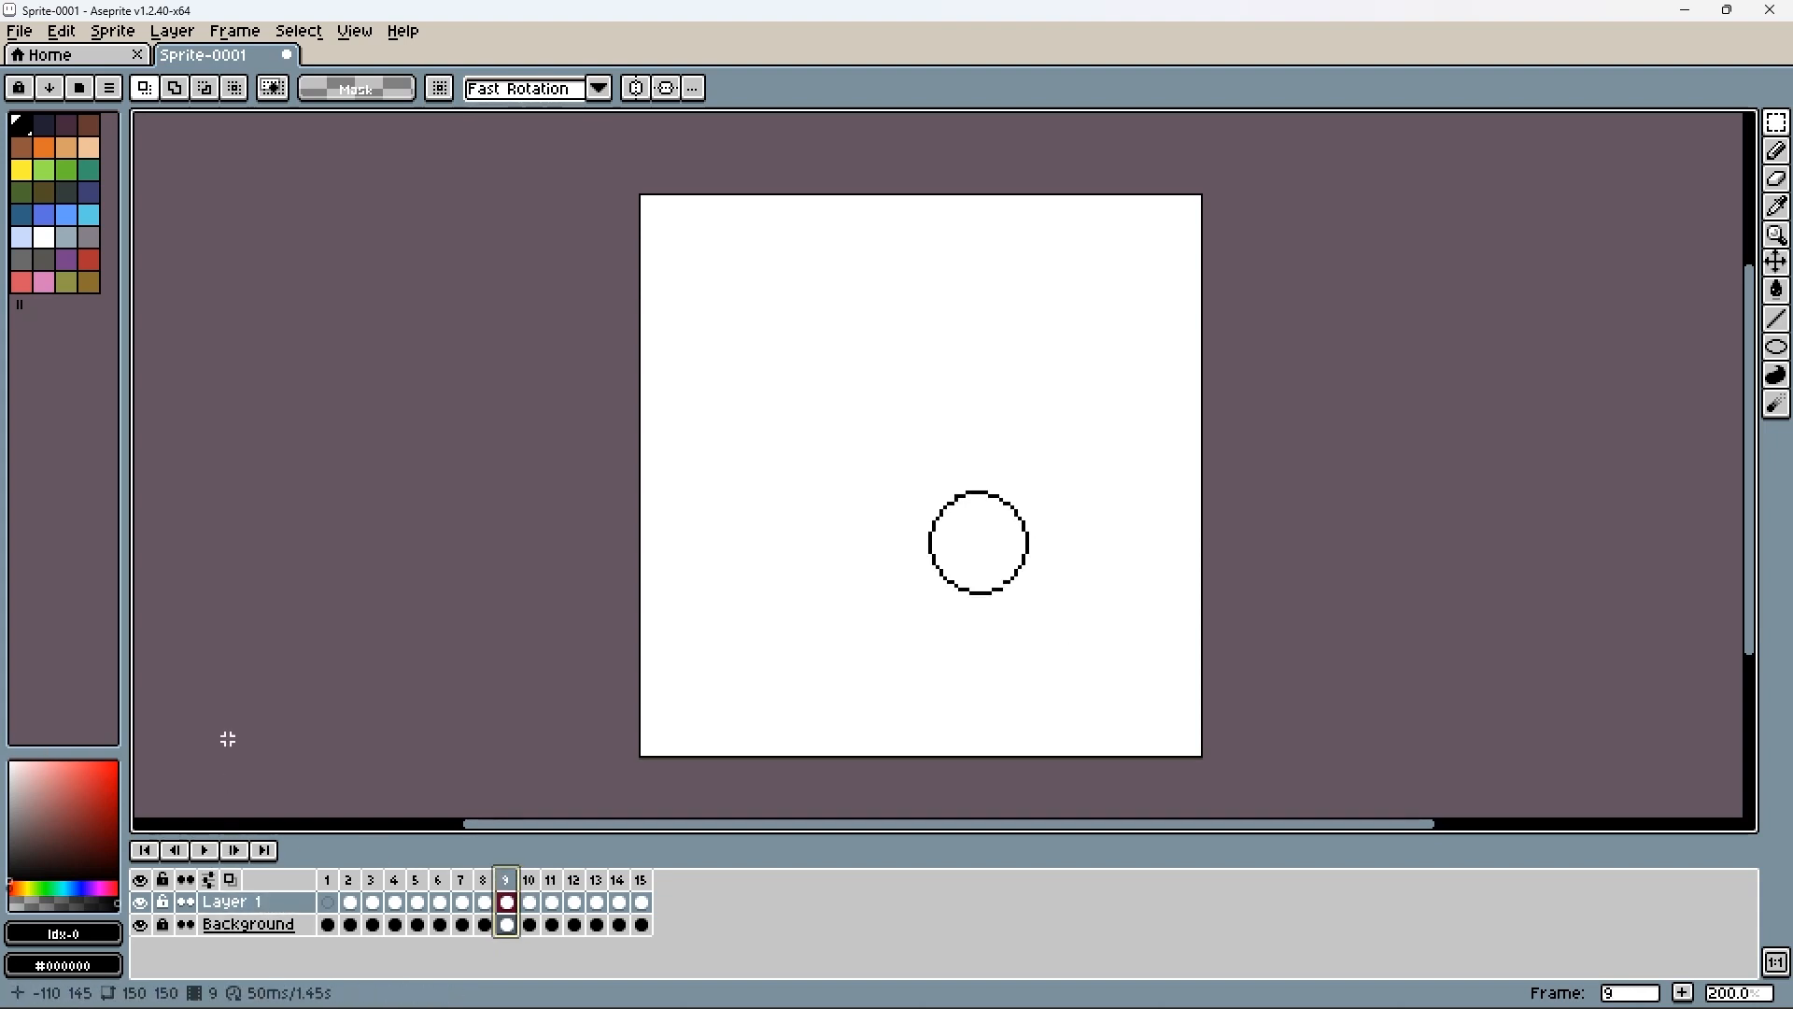
- With onion skinning on, shift frame 7's oval about 5 px left and slightly up, towards frame 6's circle
click(231, 880)
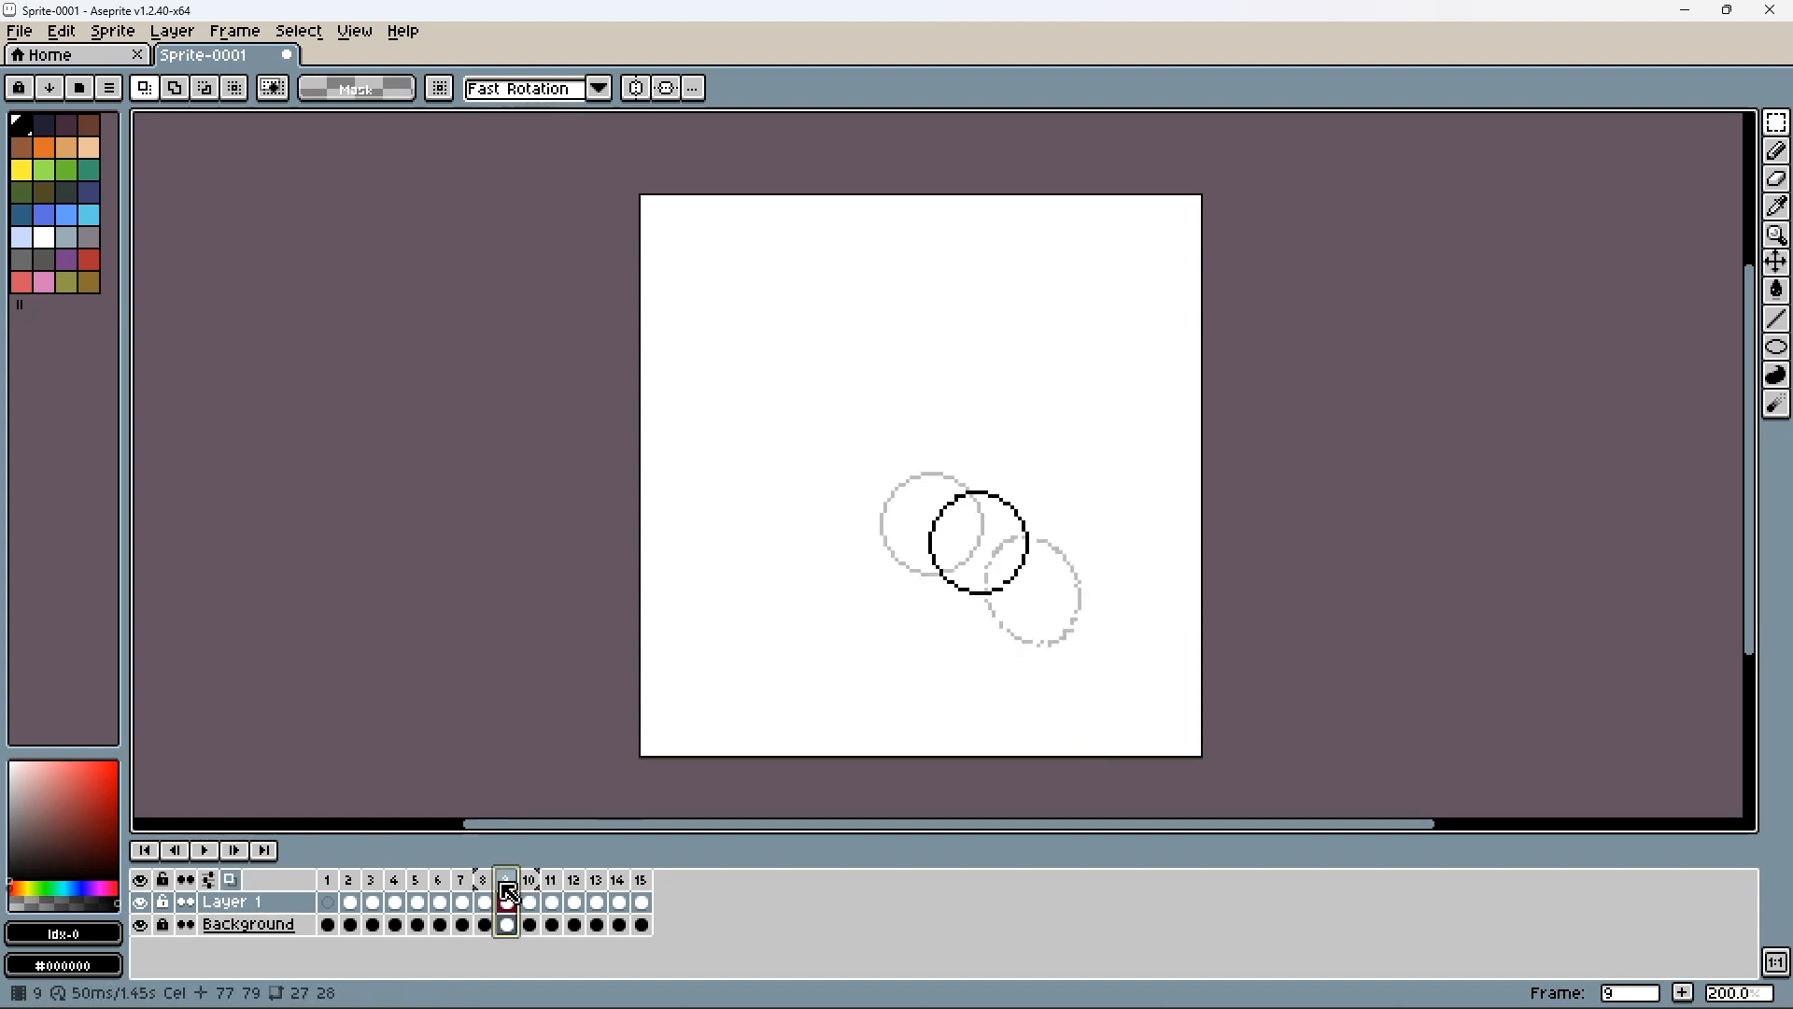
drag(480, 881, 463, 882)
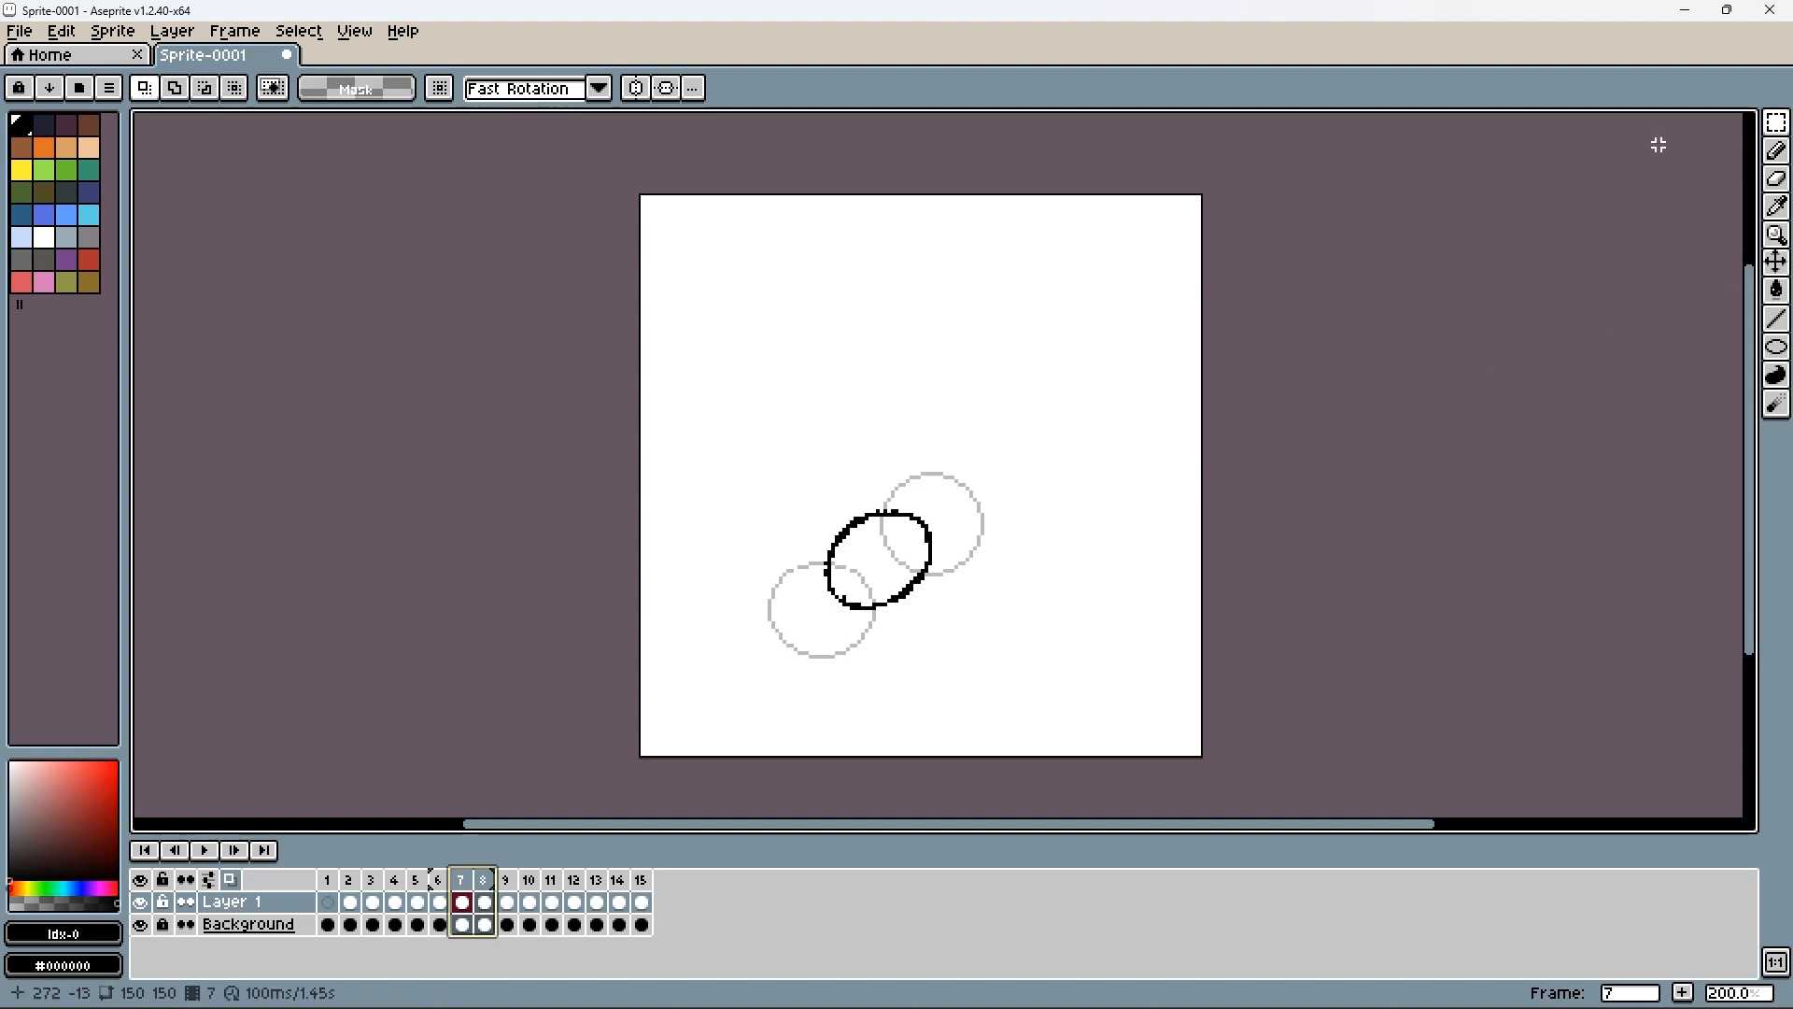
drag(1075, 411, 752, 648)
drag(873, 601, 864, 603)
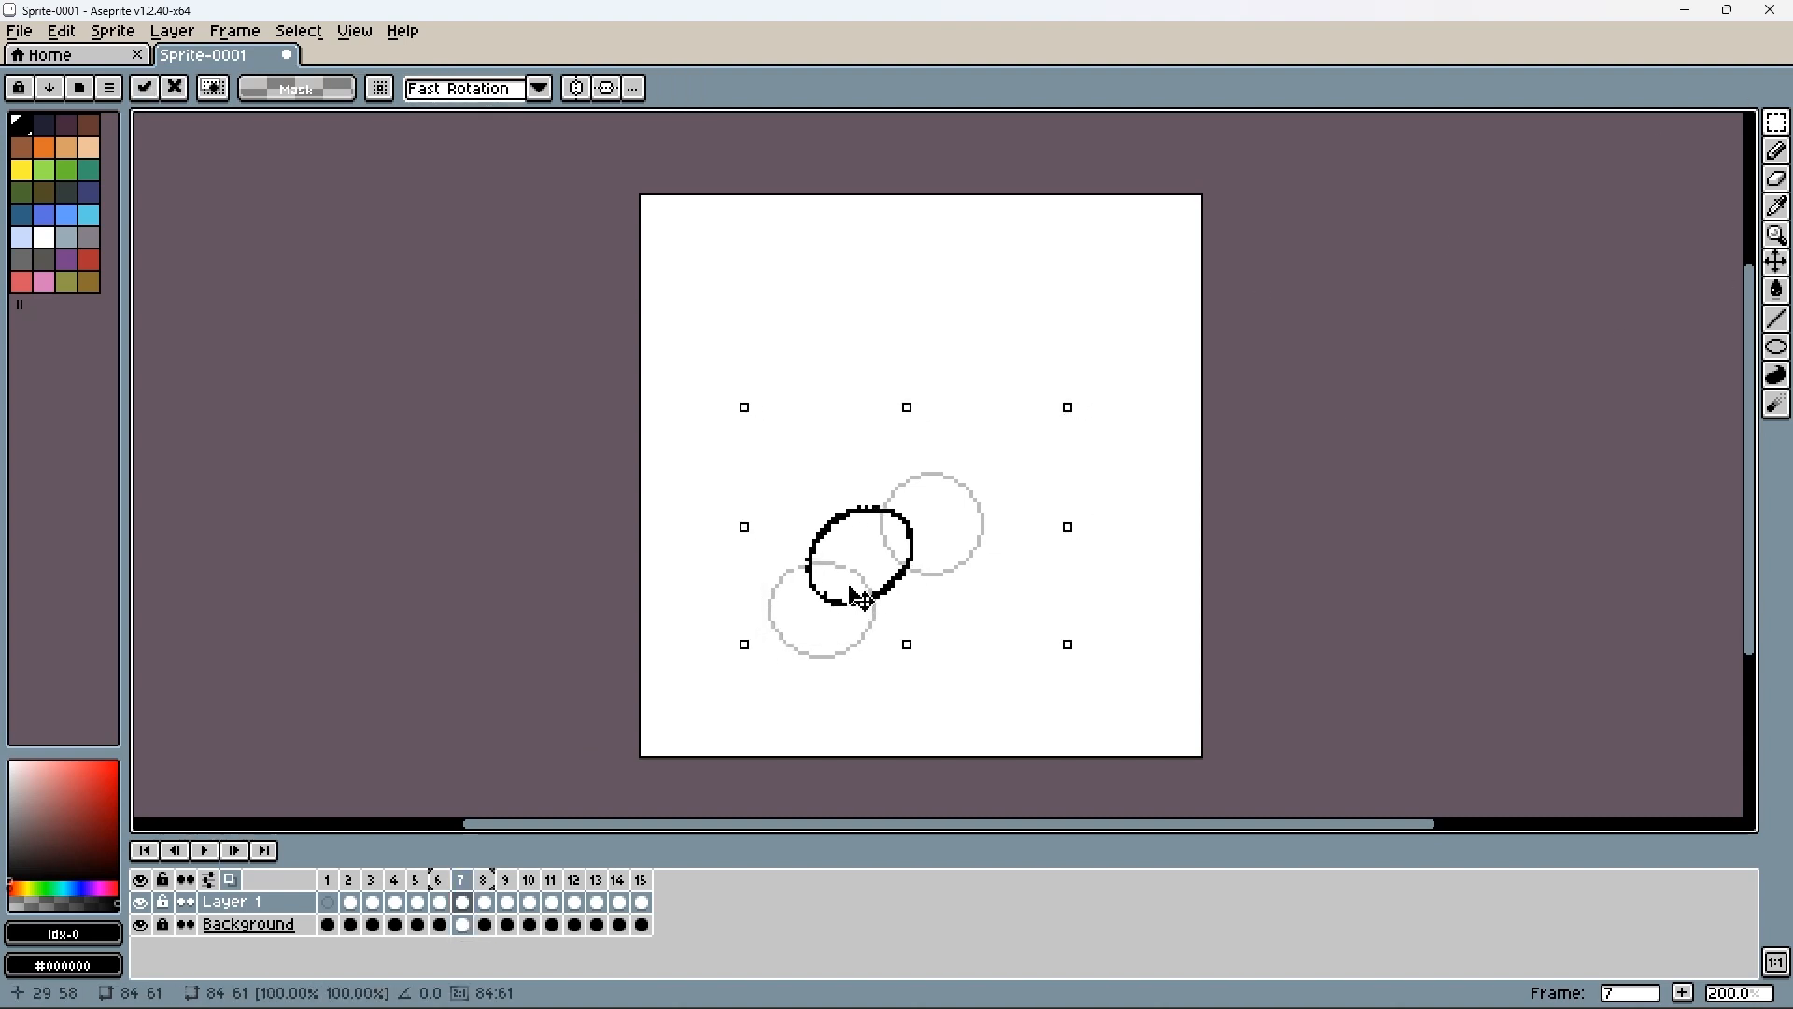
- On frame 8, nudge the circle about 2 px left and 1 px up, towards frame 7's oval
click(484, 881)
click(799, 380)
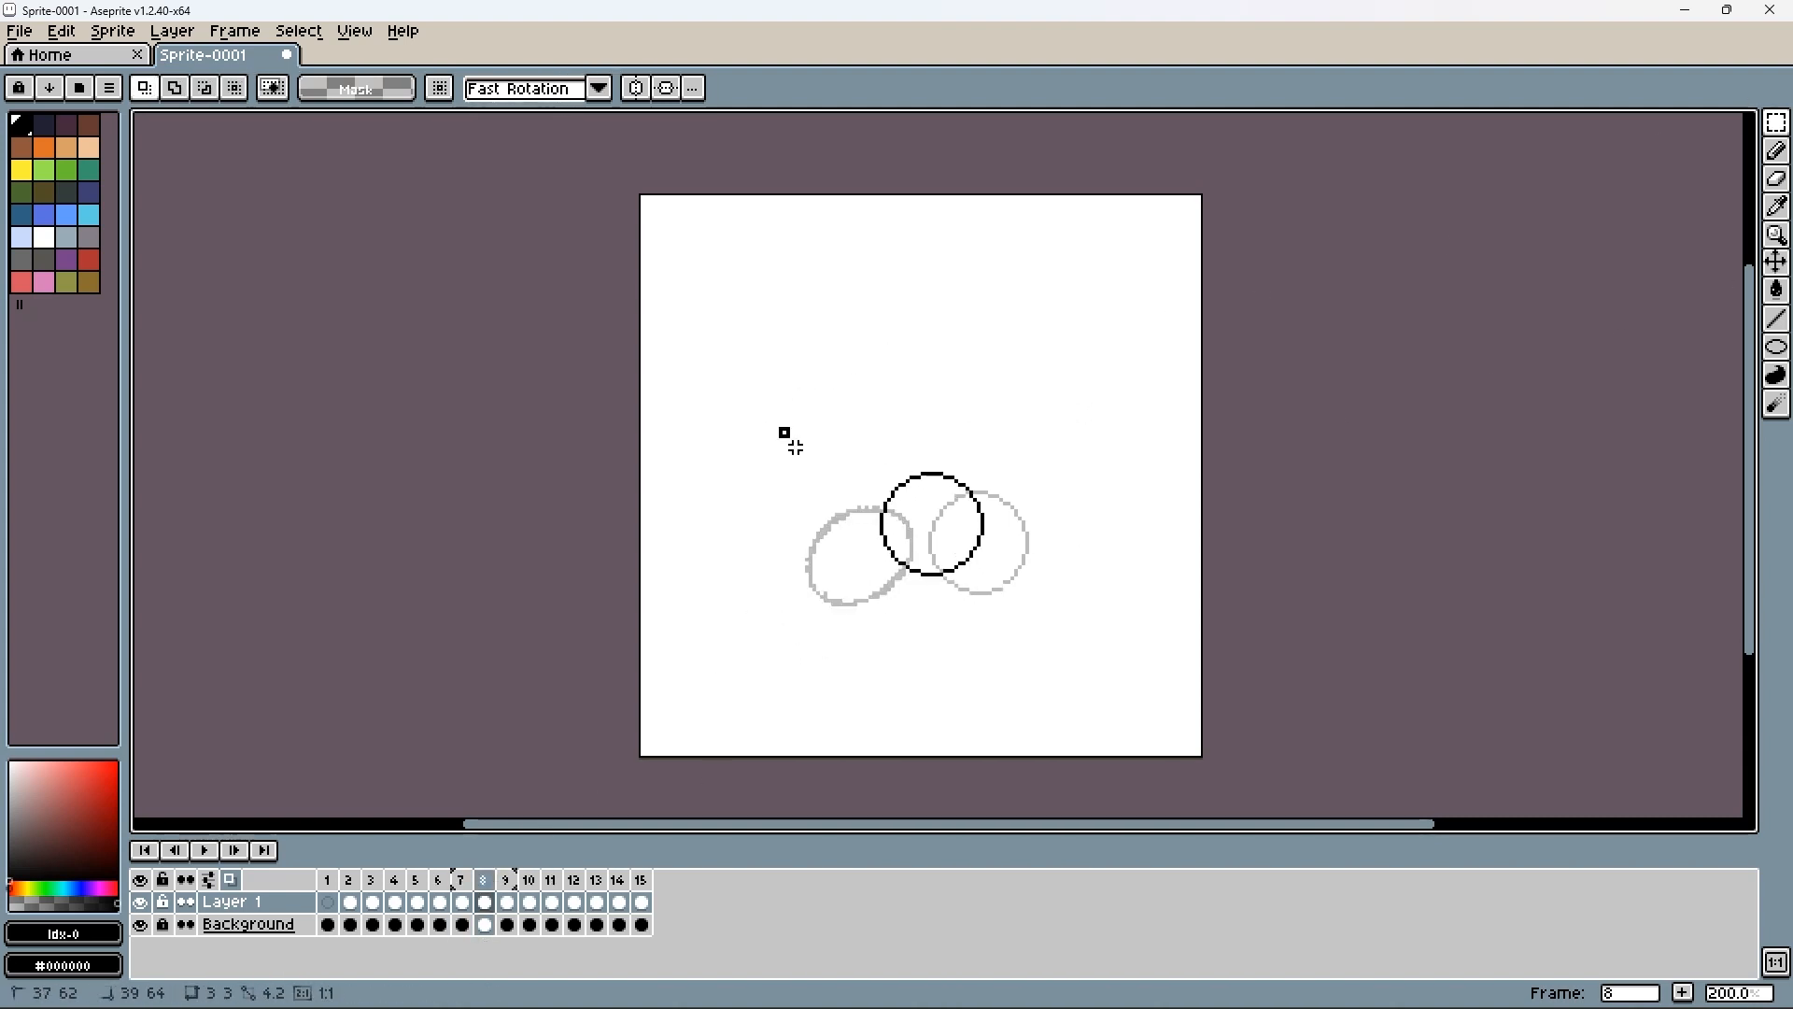
drag(783, 429, 1039, 657)
drag(981, 592, 971, 579)
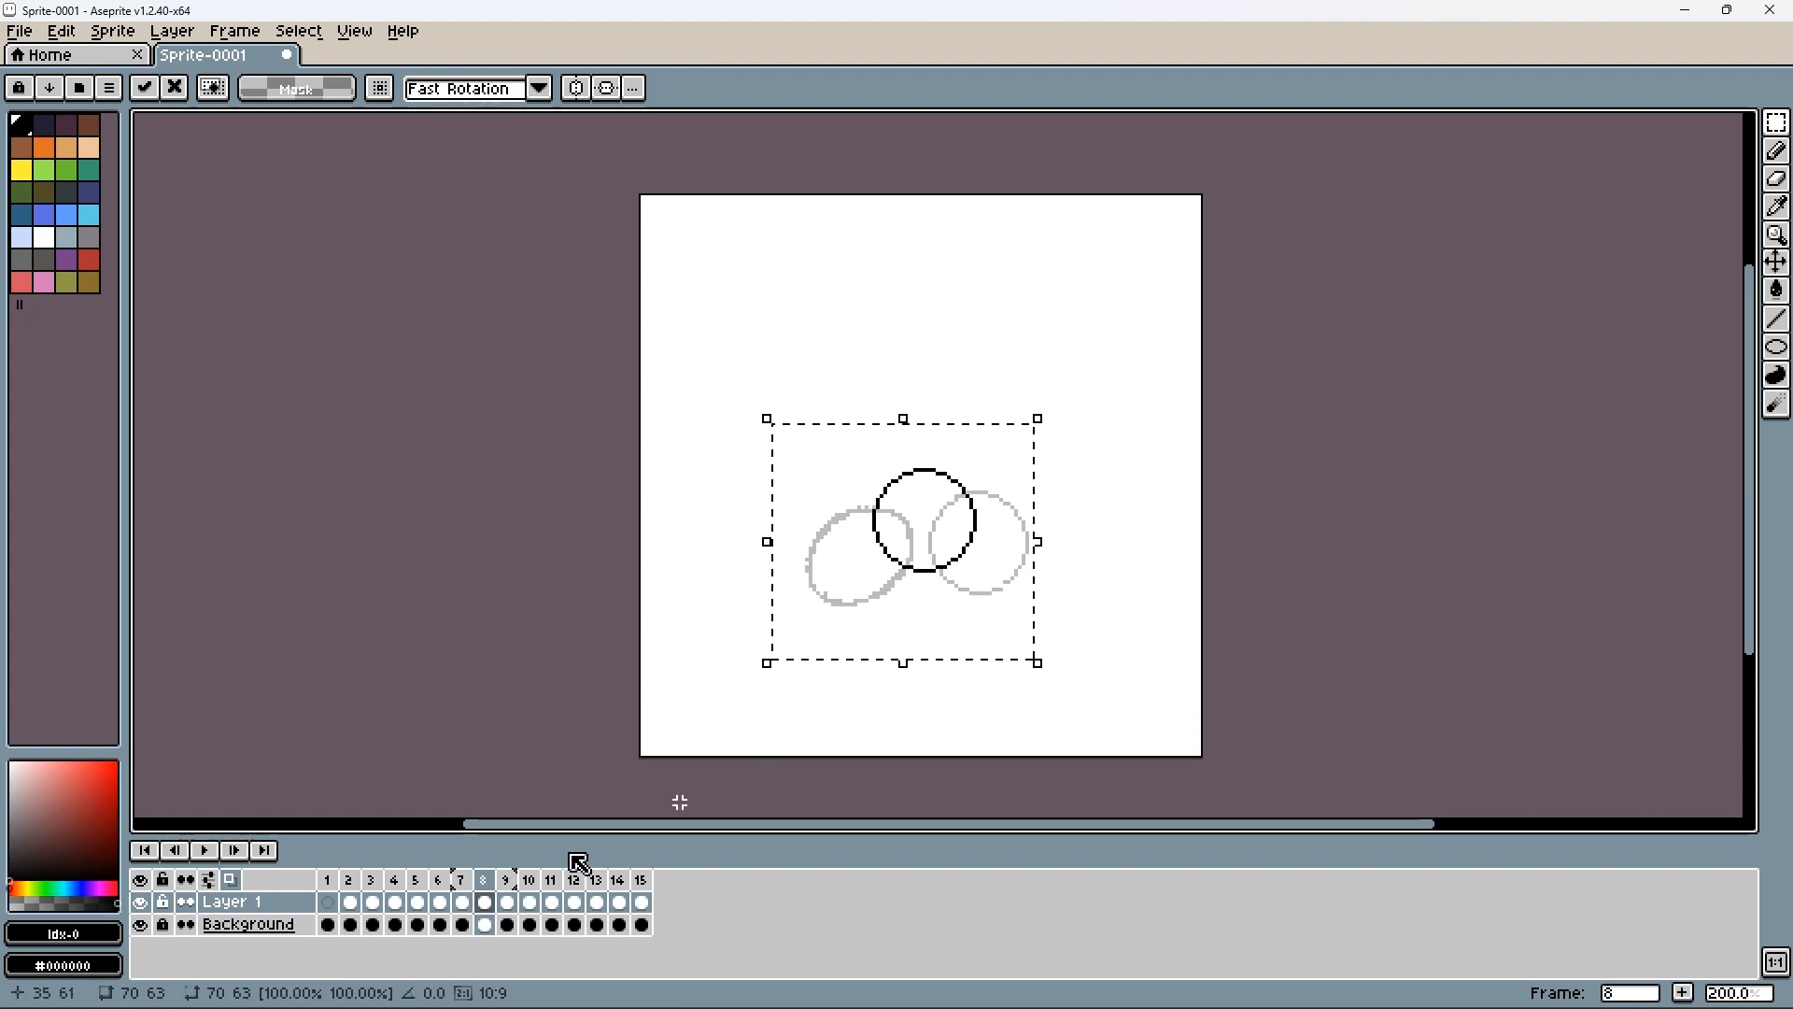
- On frame 9, shift the circle about 2 px left and 3 px up, and clear the selection
click(506, 881)
click(772, 352)
drag(768, 370, 1151, 668)
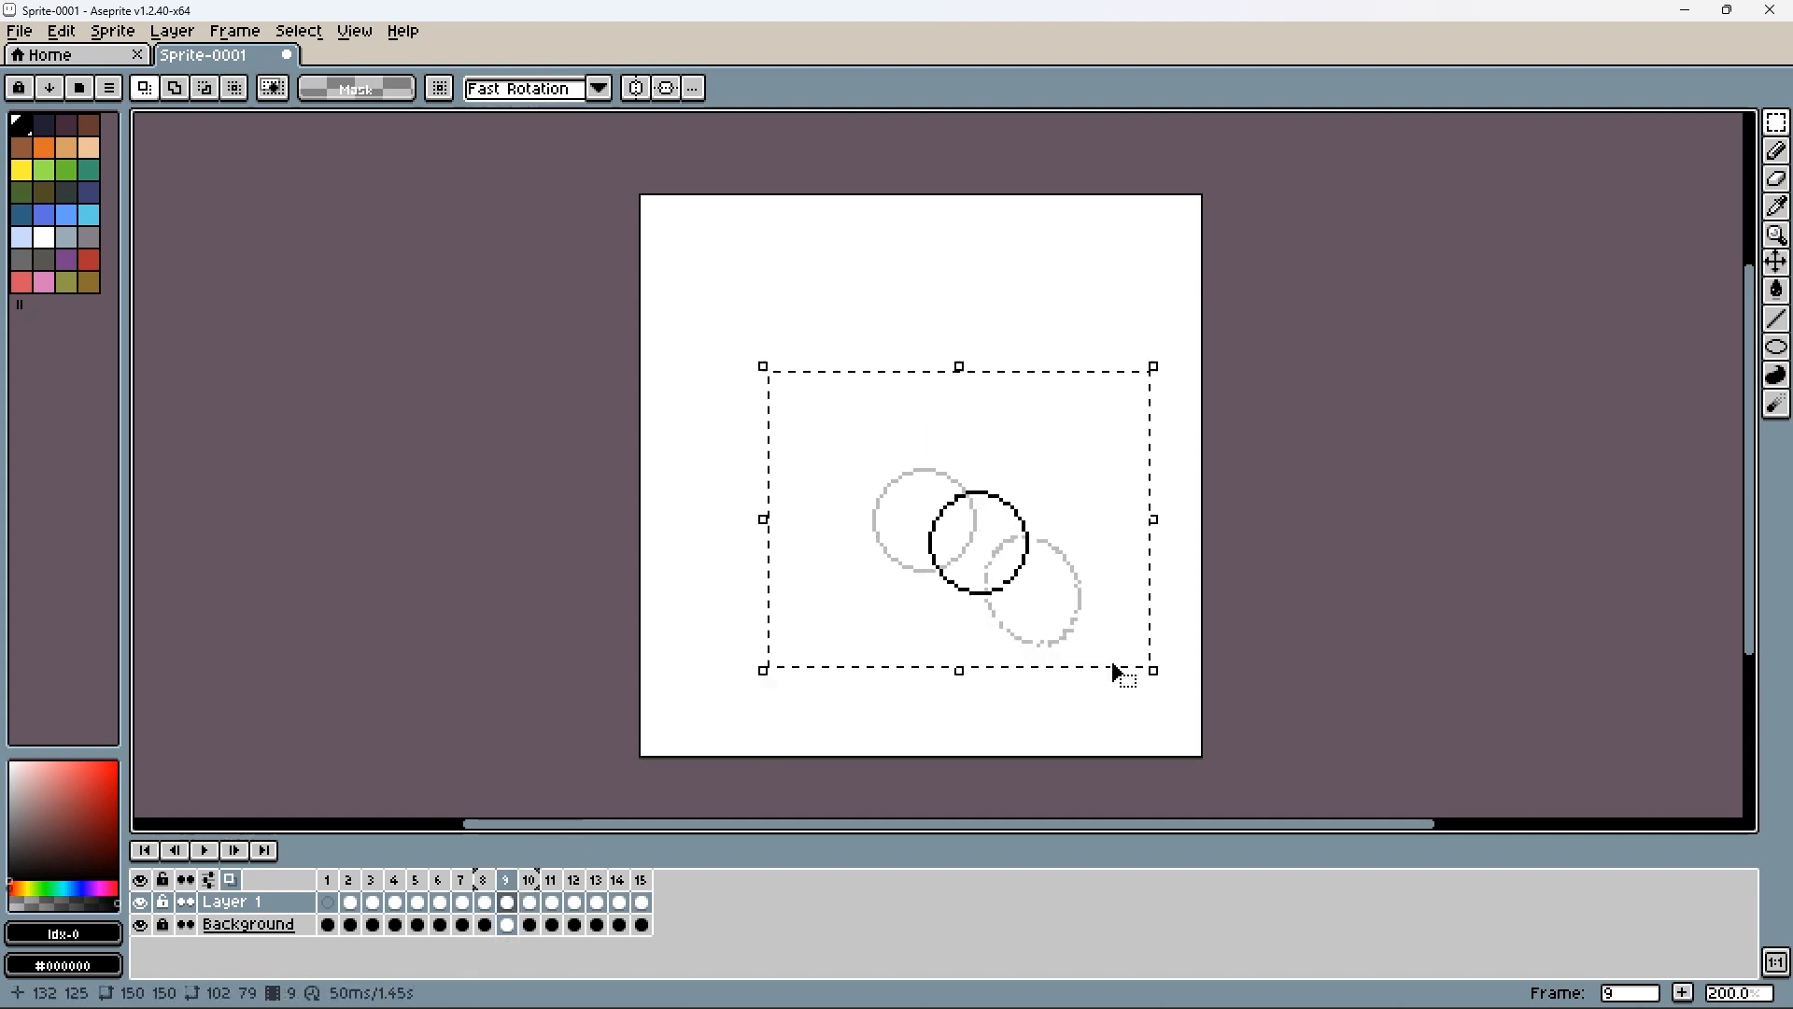
drag(981, 609, 981, 590)
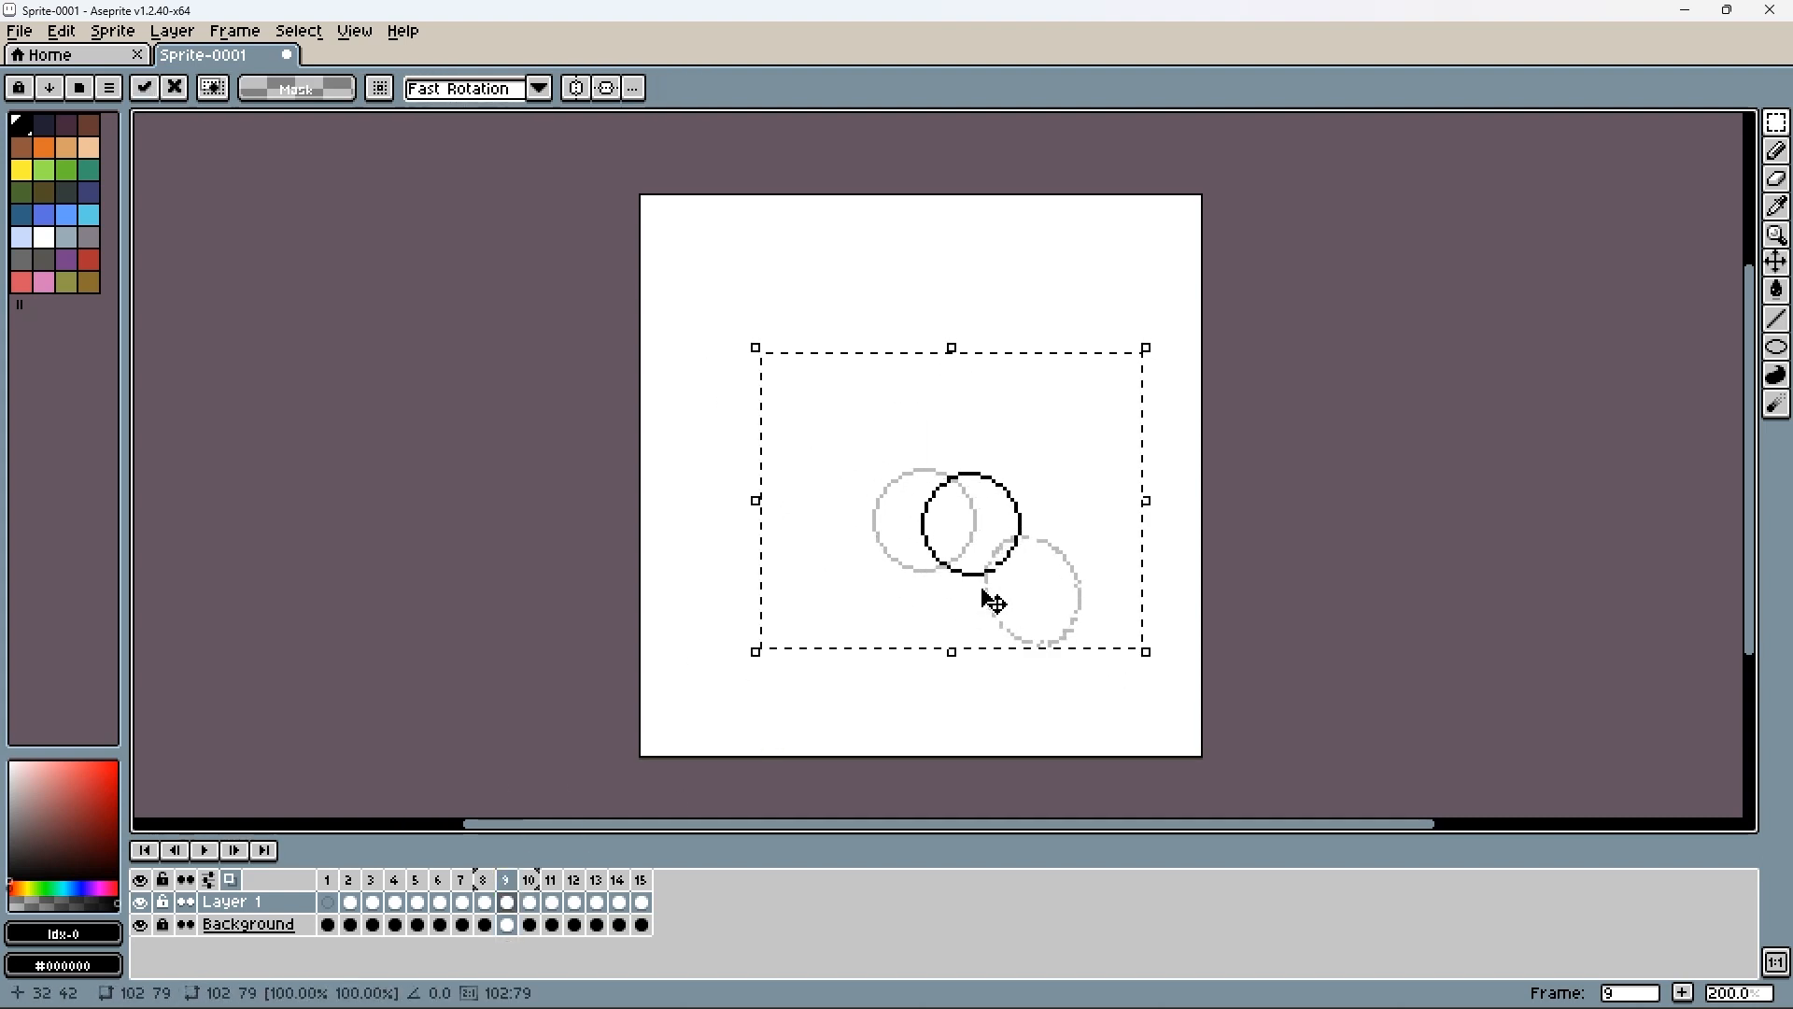
drag(966, 555, 967, 563)
click(840, 727)
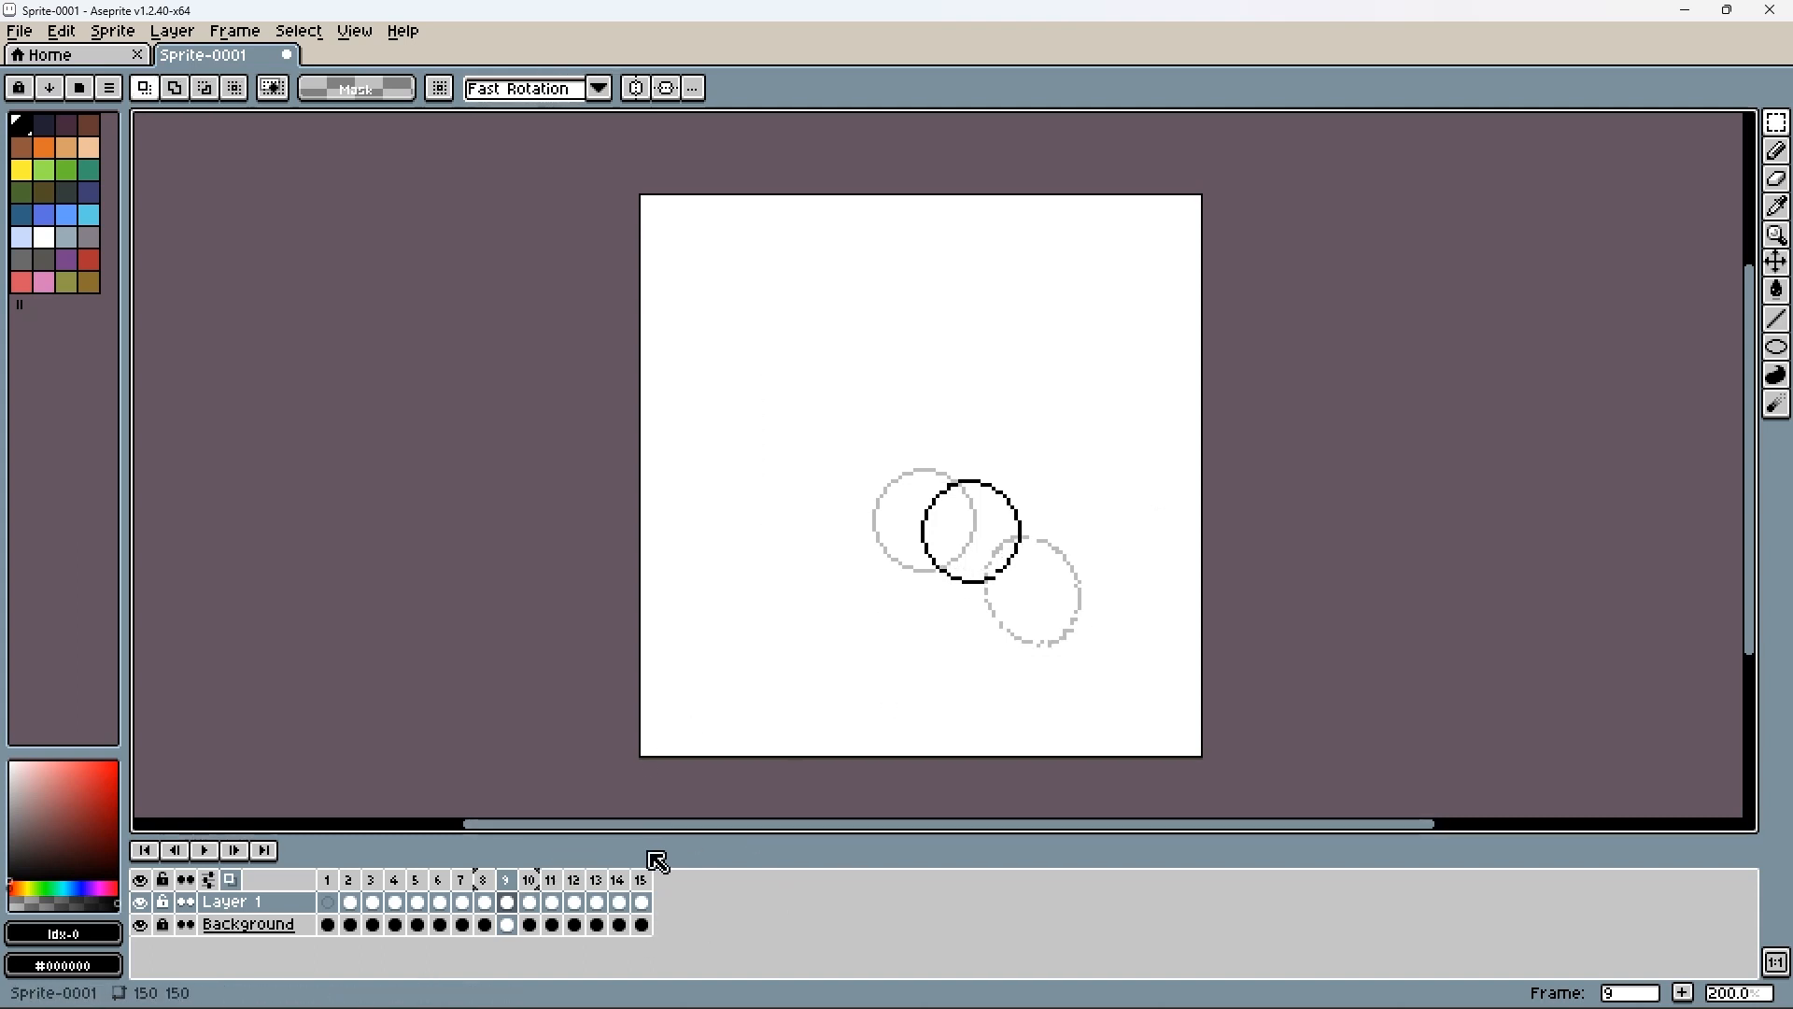
- Play the animation from frame 1, then step between frames 8, 9 and 10 to examine the descent spacing
click(328, 880)
click(204, 849)
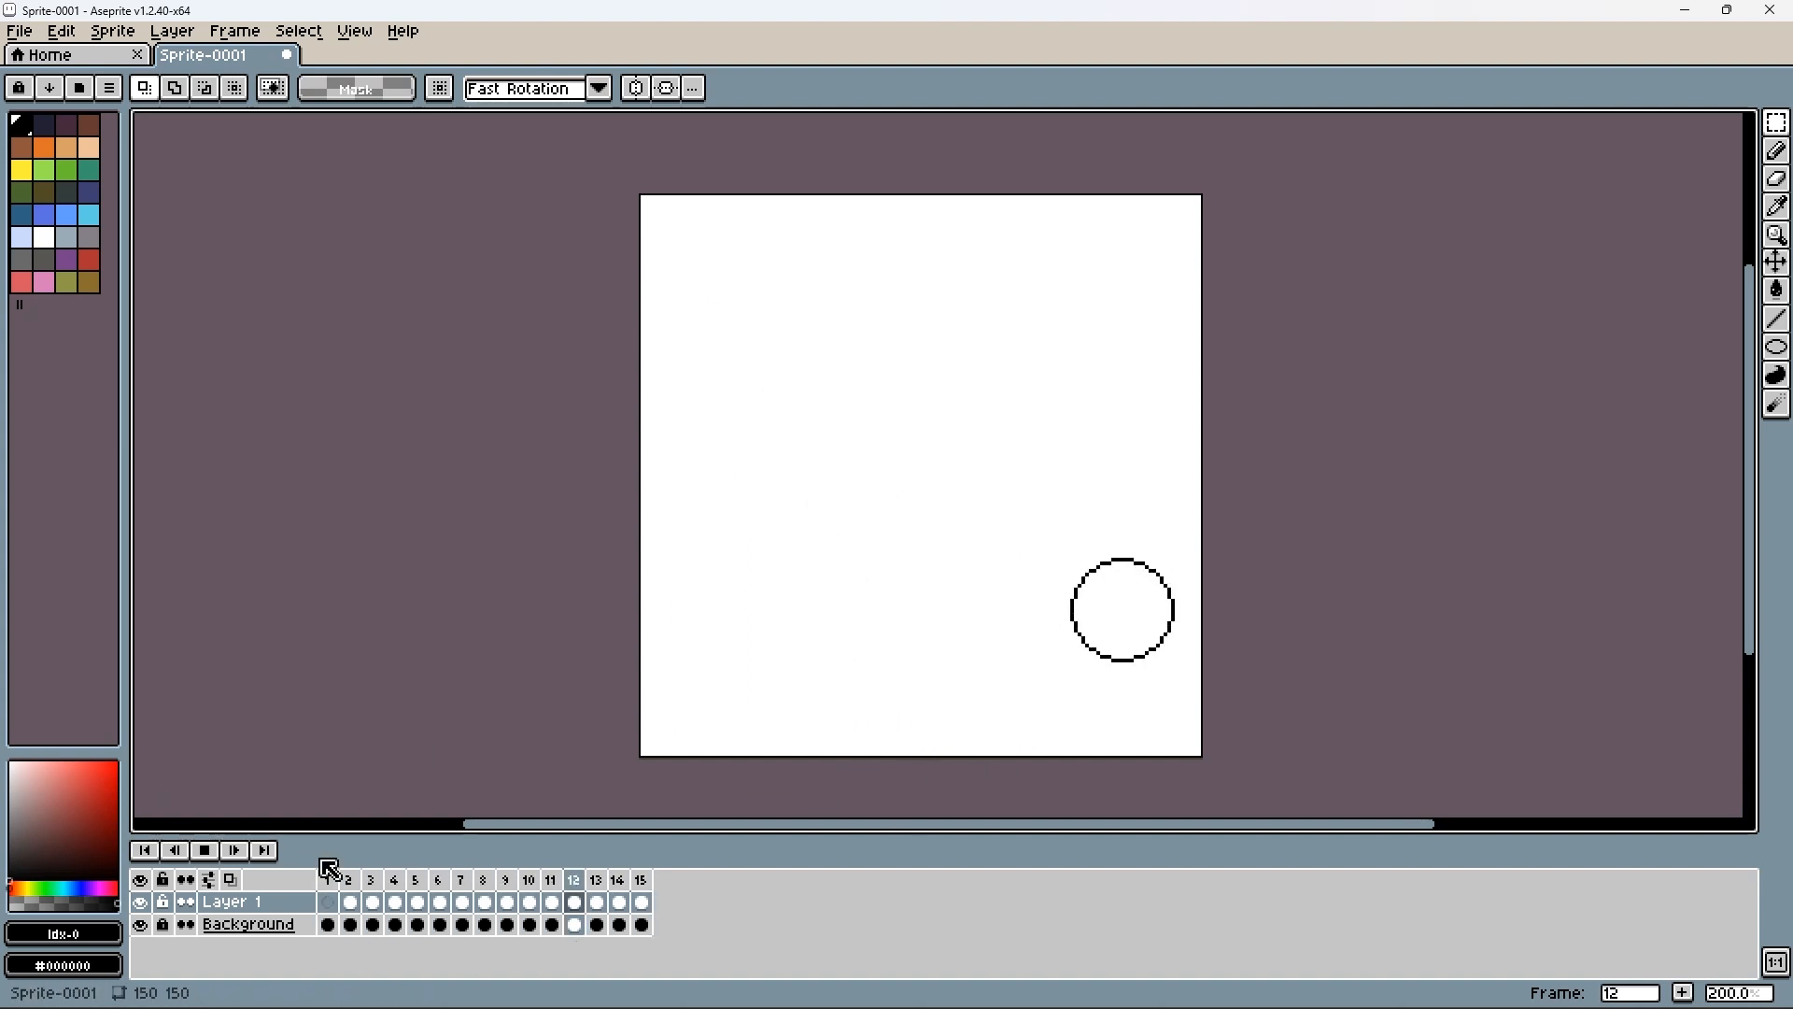
click(212, 849)
drag(528, 880, 495, 881)
click(506, 883)
click(529, 883)
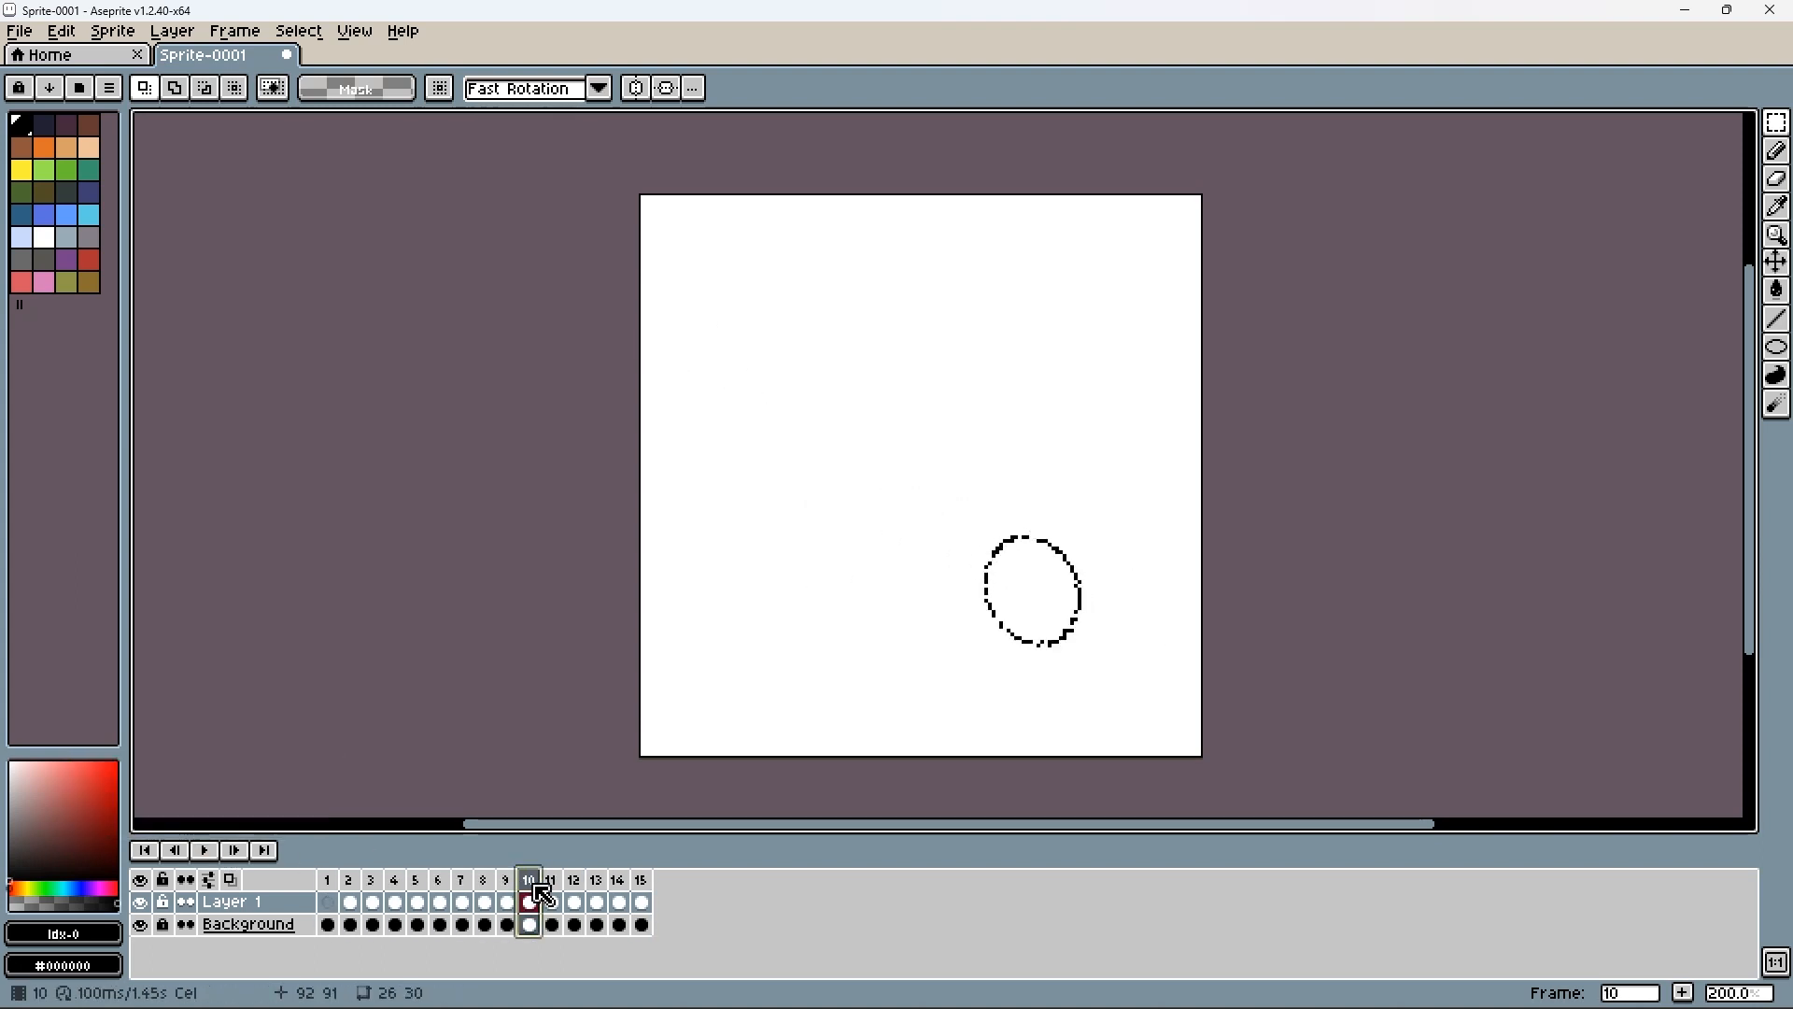
click(505, 883)
click(531, 886)
- Duplicate frame 9 as an in-between frame and, with onion skinning on, move its circle about halfway towards the following oval
key(Left)
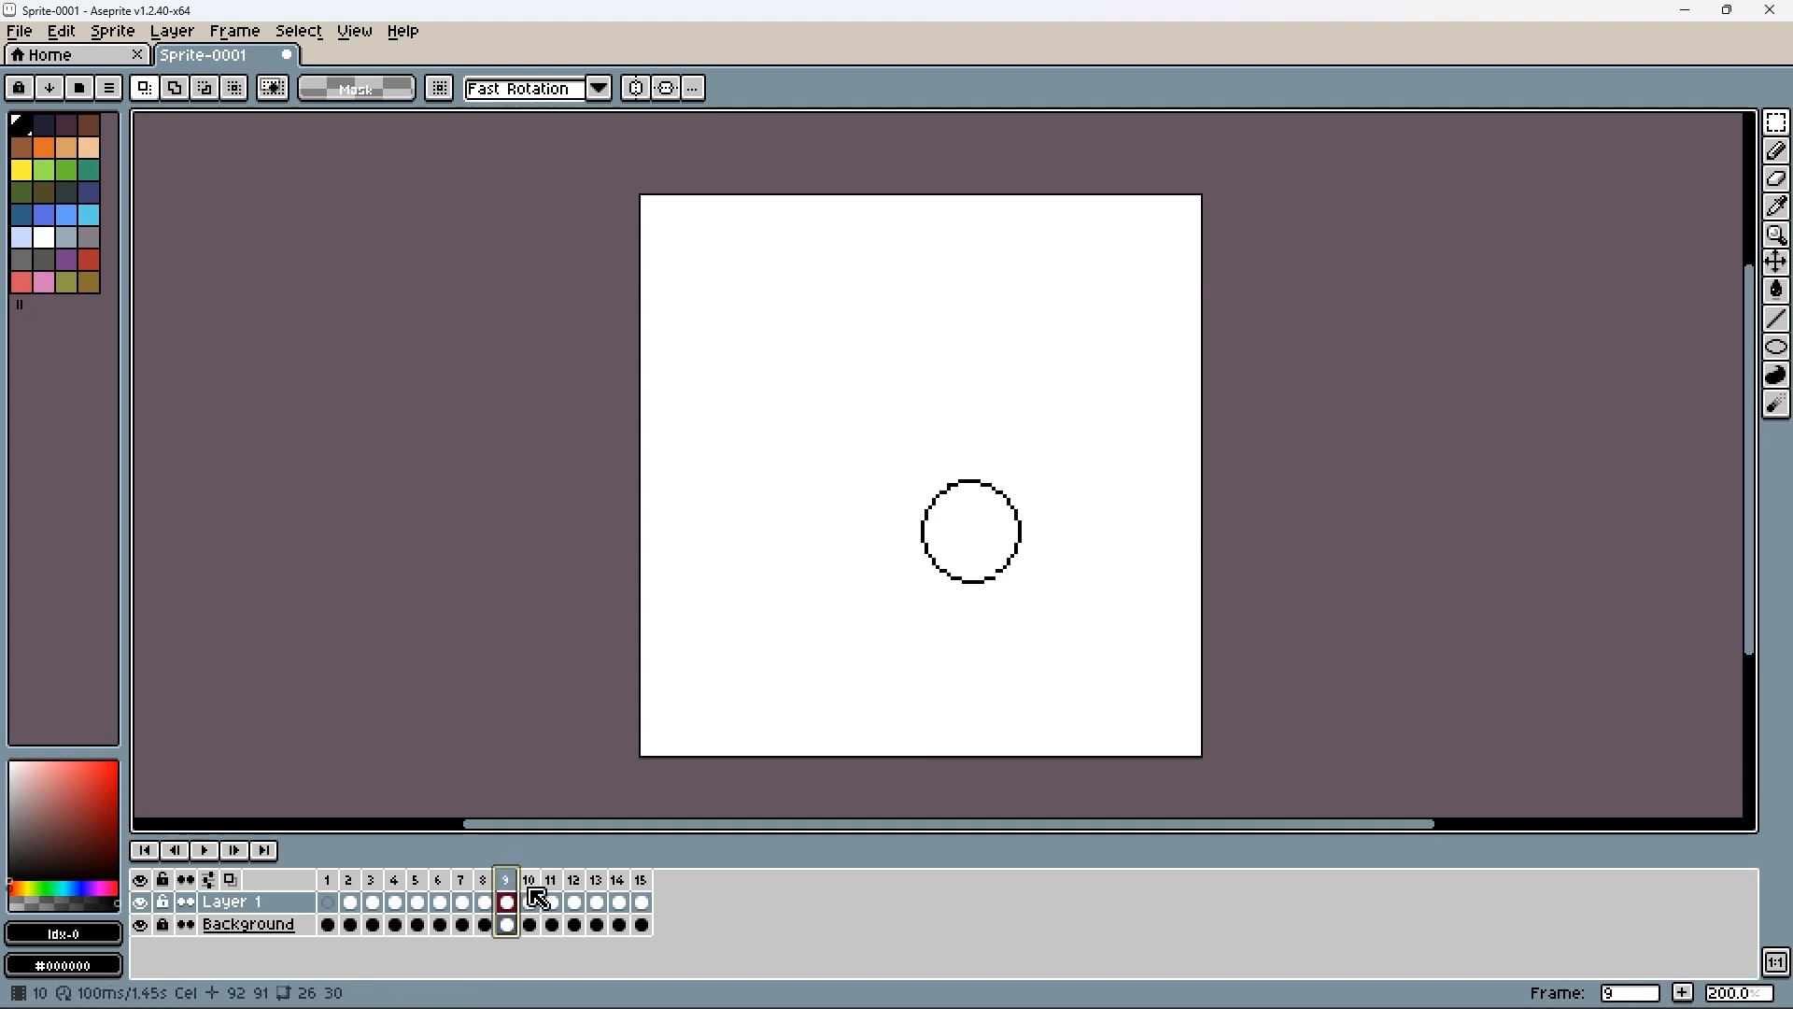
key(alt+n)
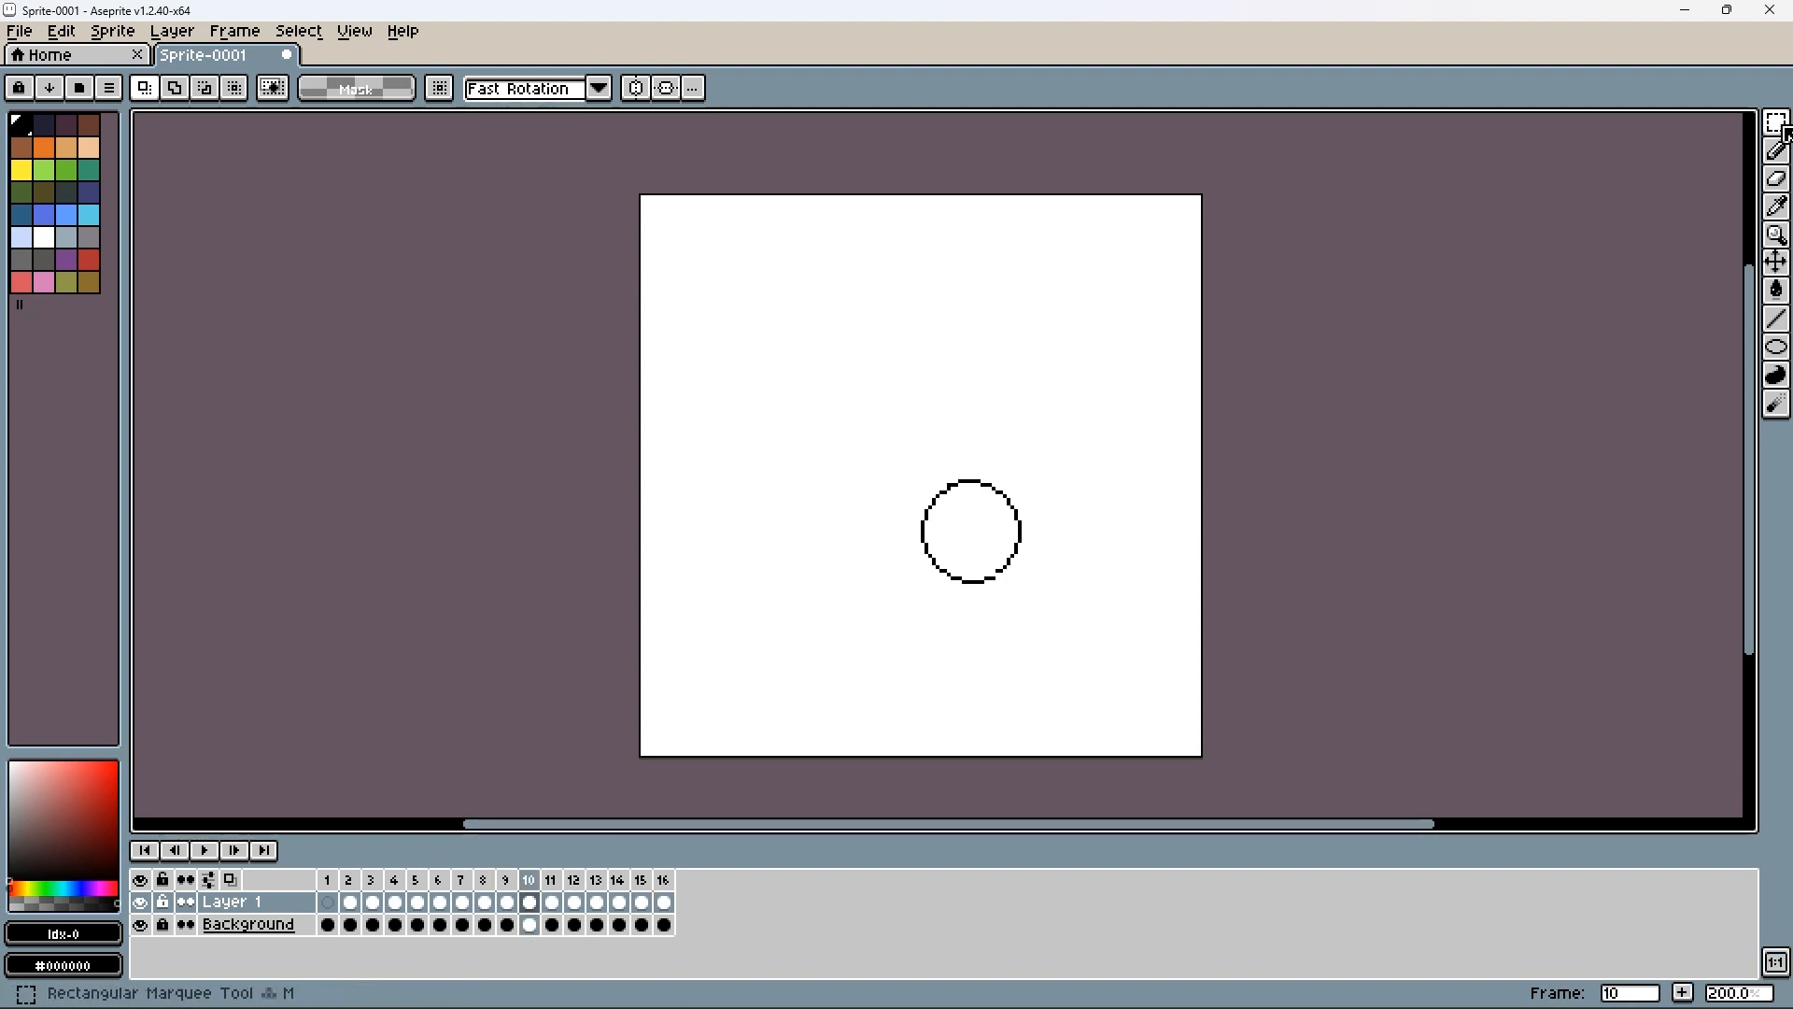
drag(842, 436, 1054, 660)
click(207, 878)
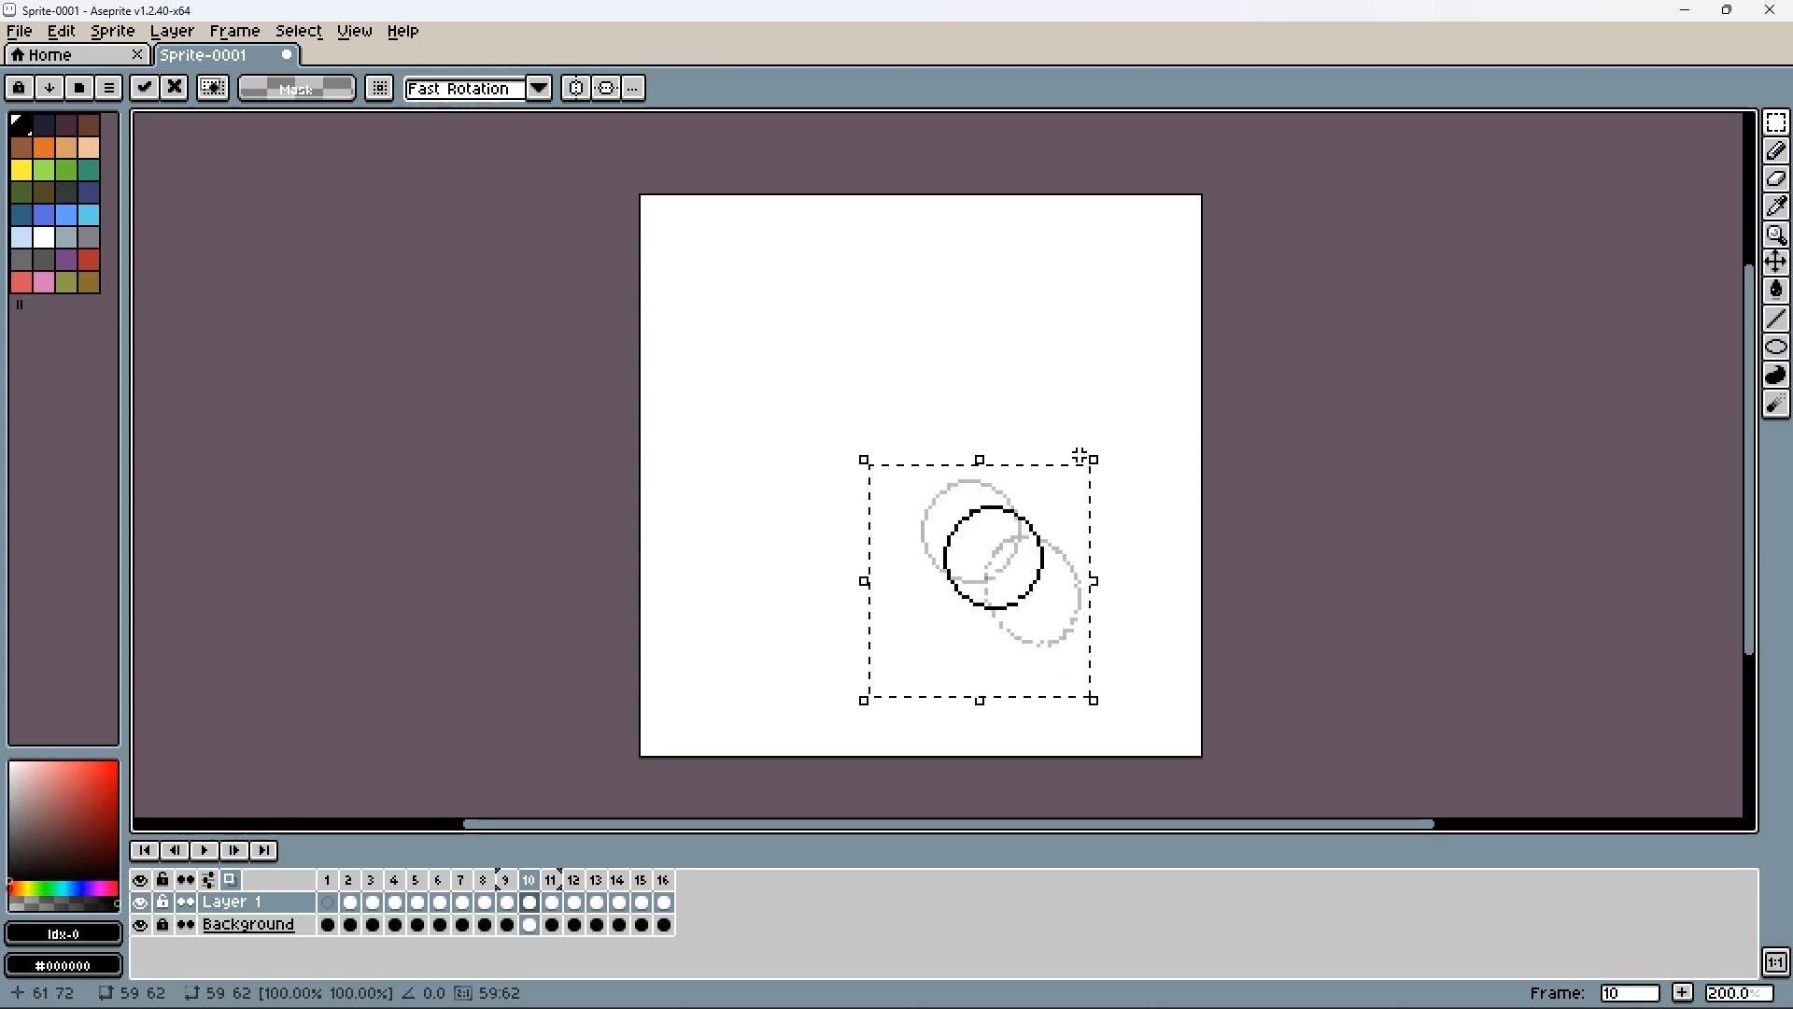
- Rotate frame 10's selected circle by about 22.3° and stretch the selection to 55 × 68 px so it elongates along the fall
drag(1117, 446, 1099, 560)
key(Left)
key(Left)
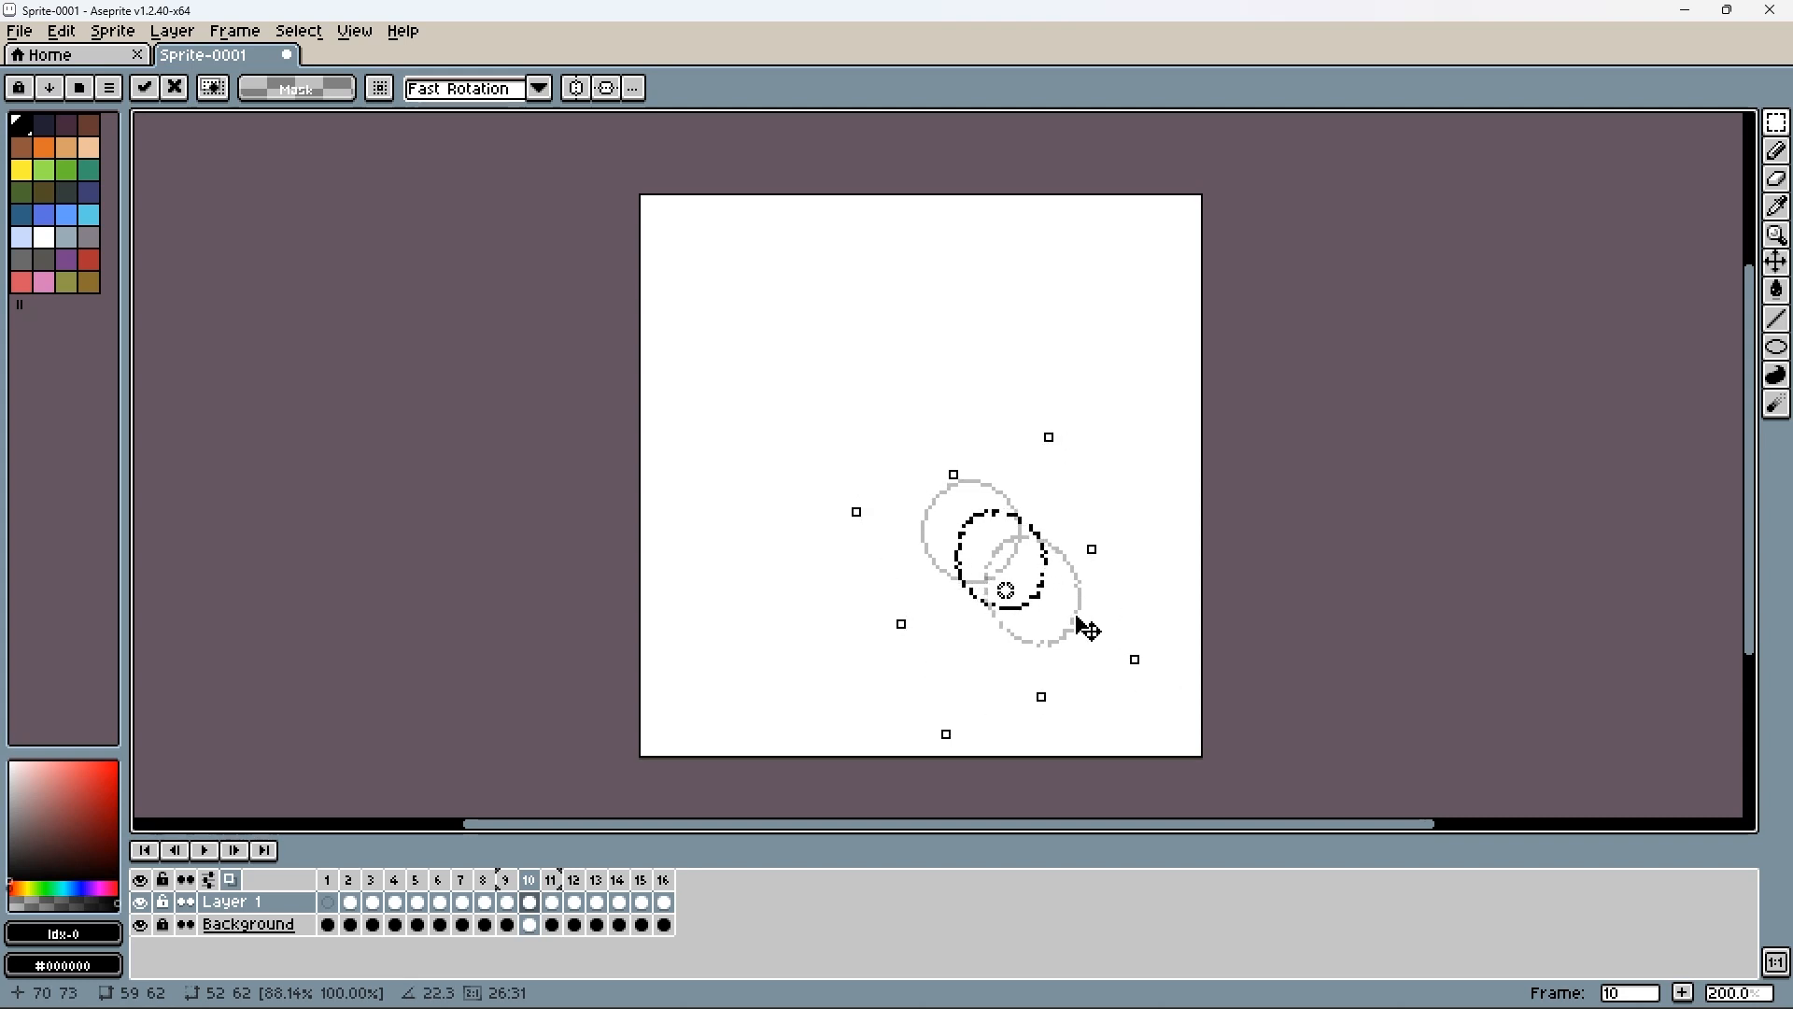
drag(1132, 659, 1098, 621)
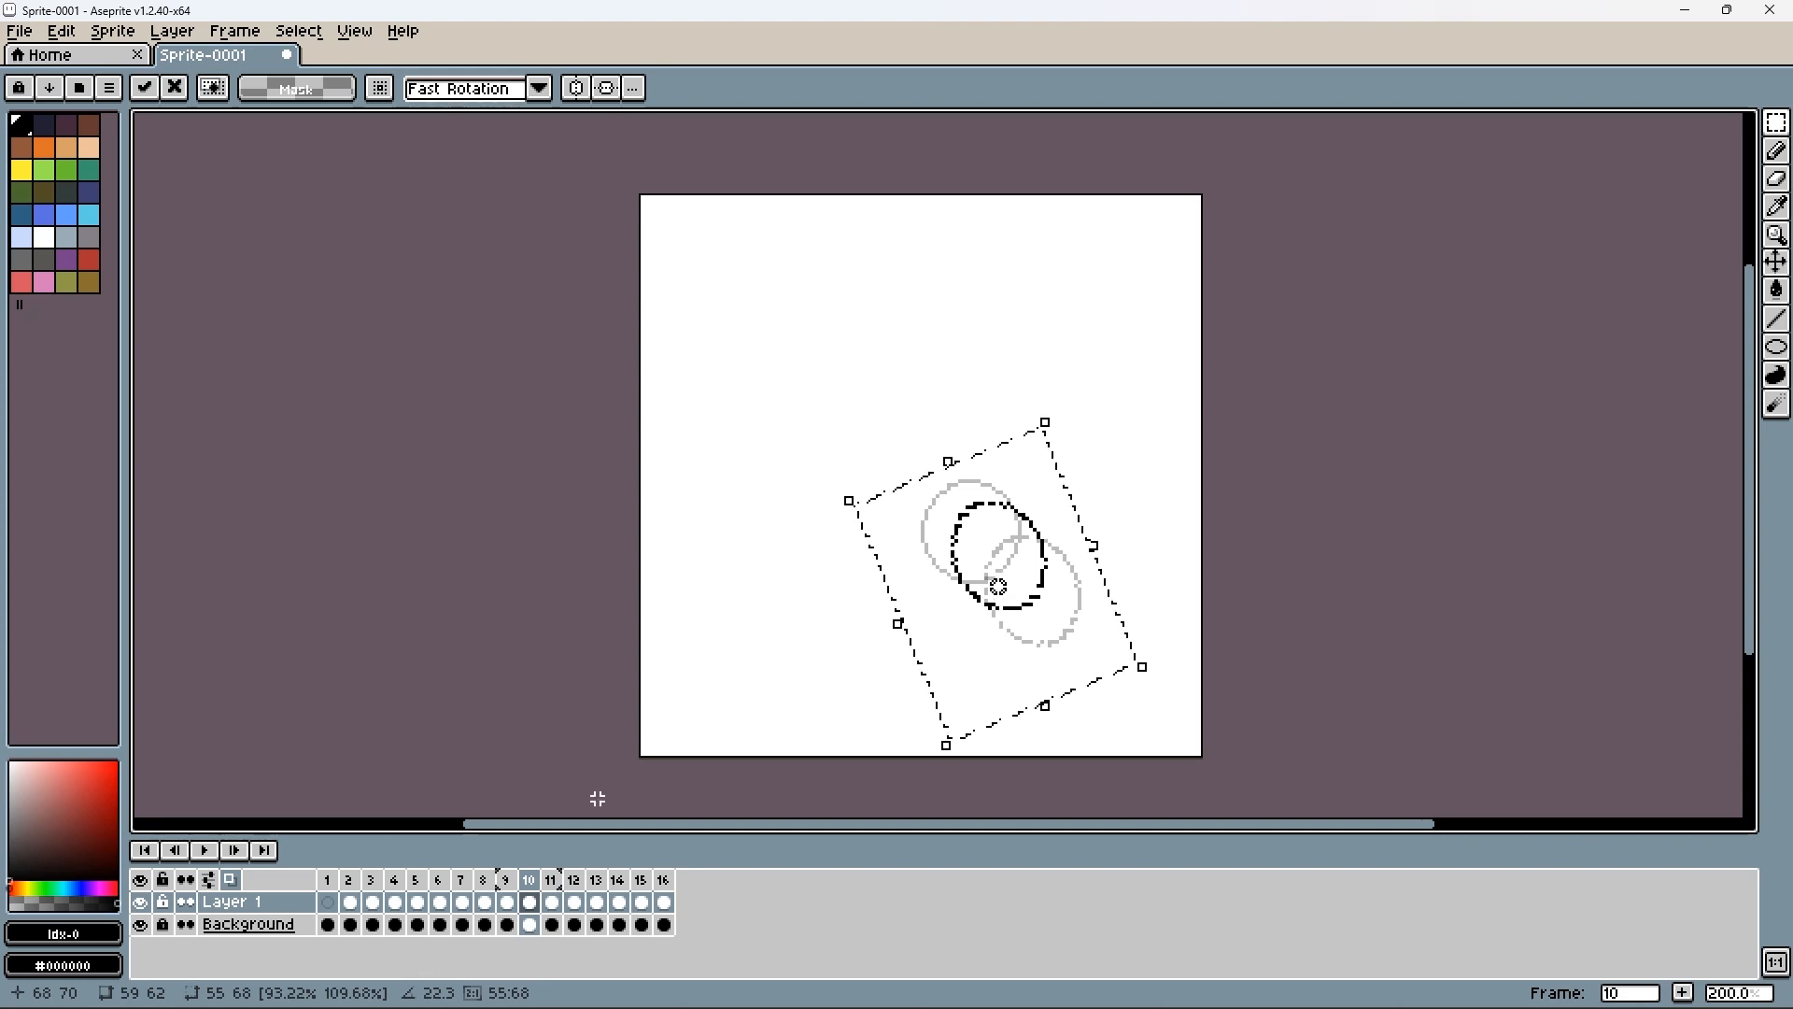
- Set frame 10's duration to 20 milliseconds
right_click(536, 884)
click(593, 845)
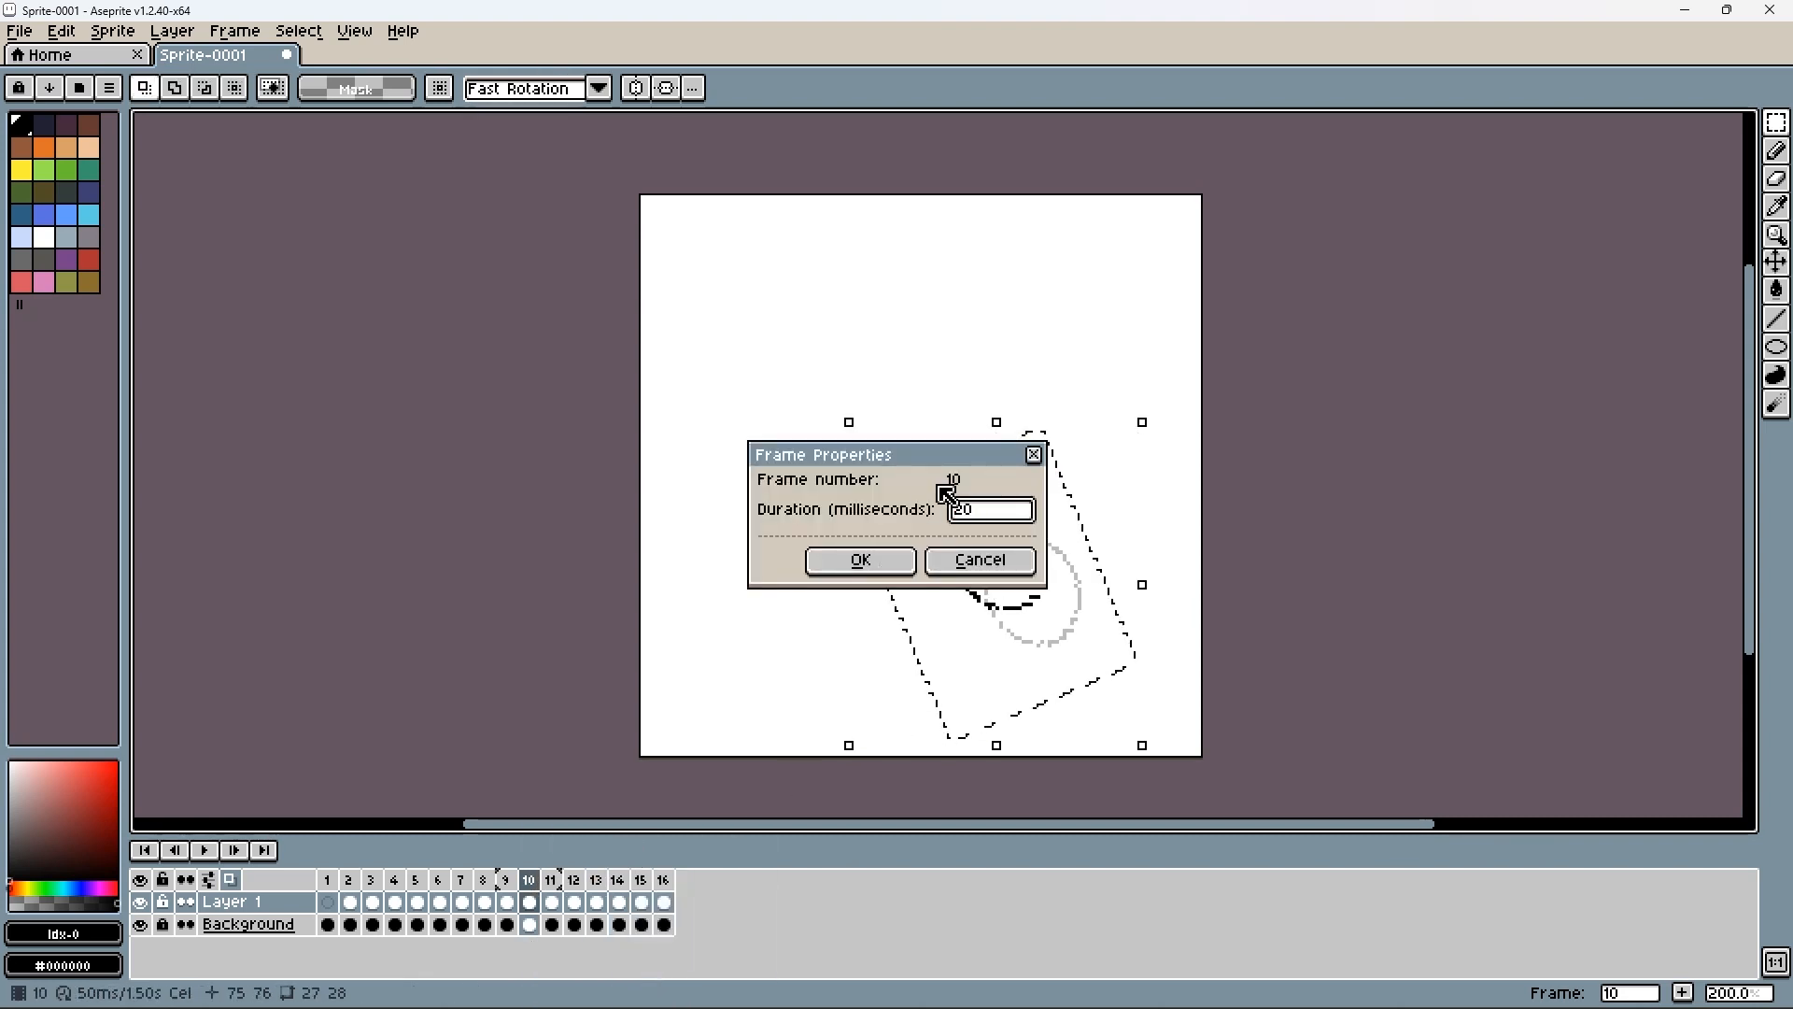
click(861, 559)
click(258, 911)
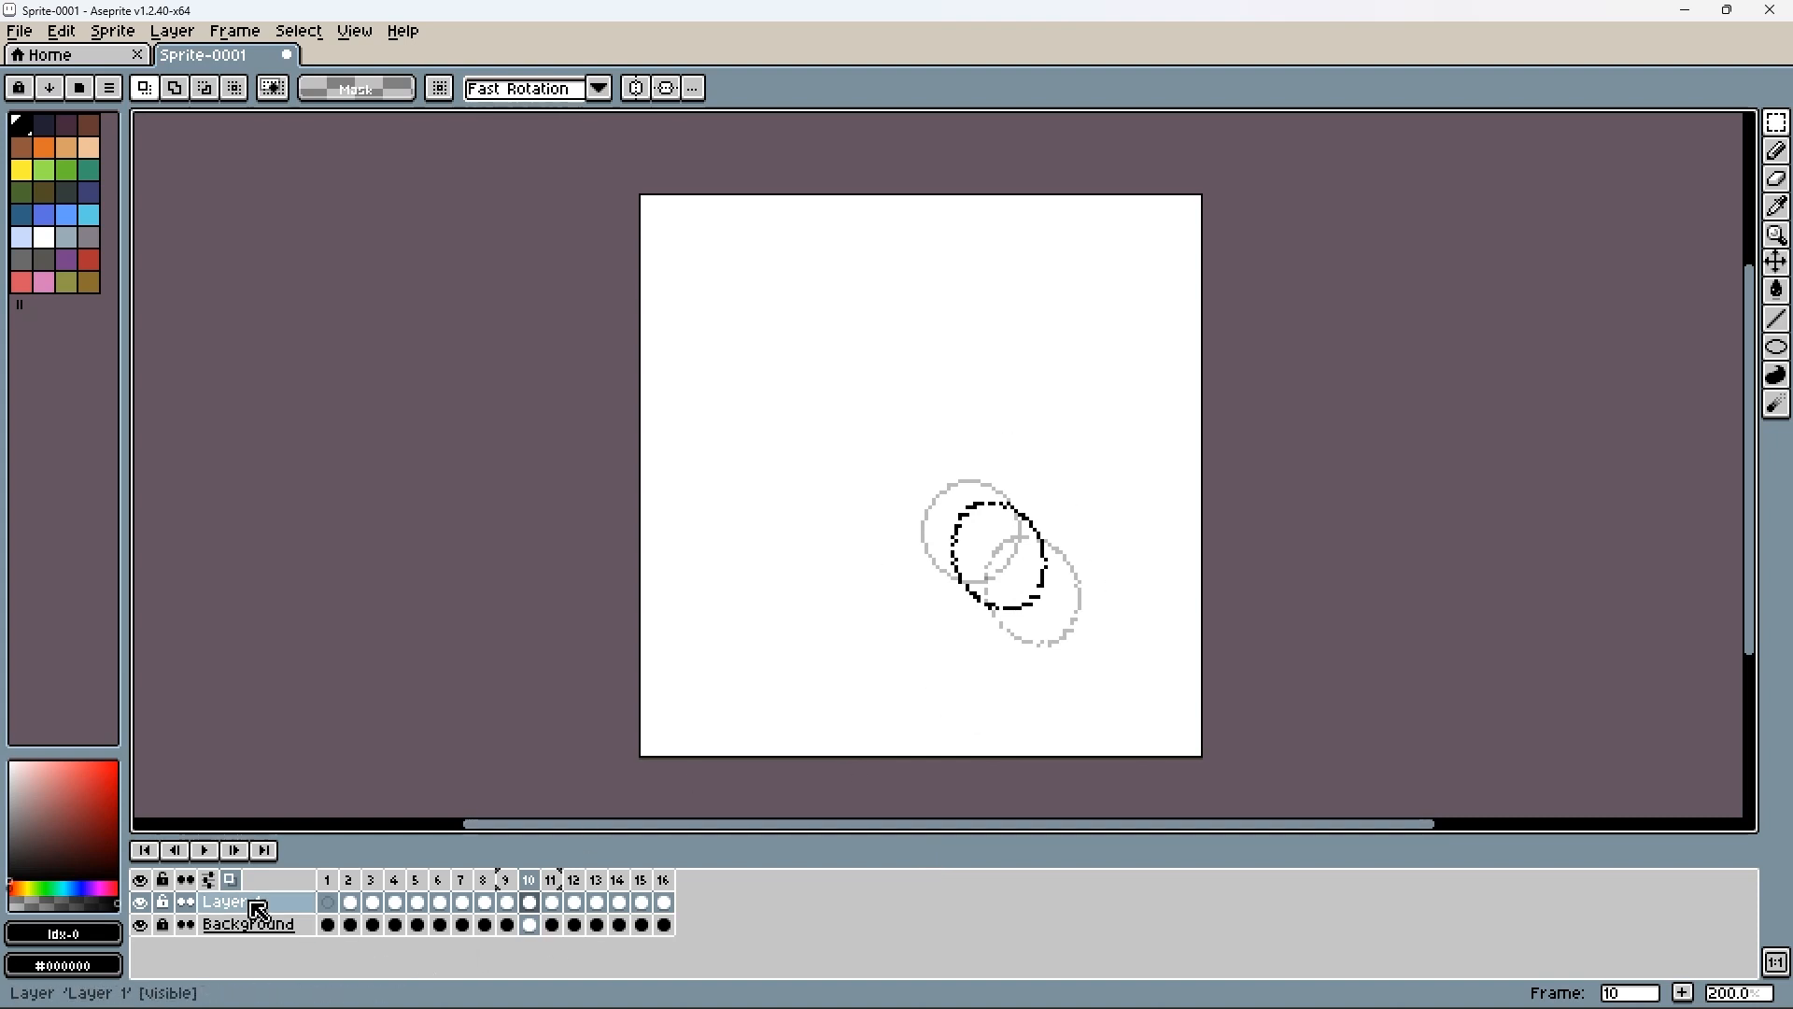
- Play the animation with onion skinning turned off to check the in-between frame, and stop playback
click(205, 850)
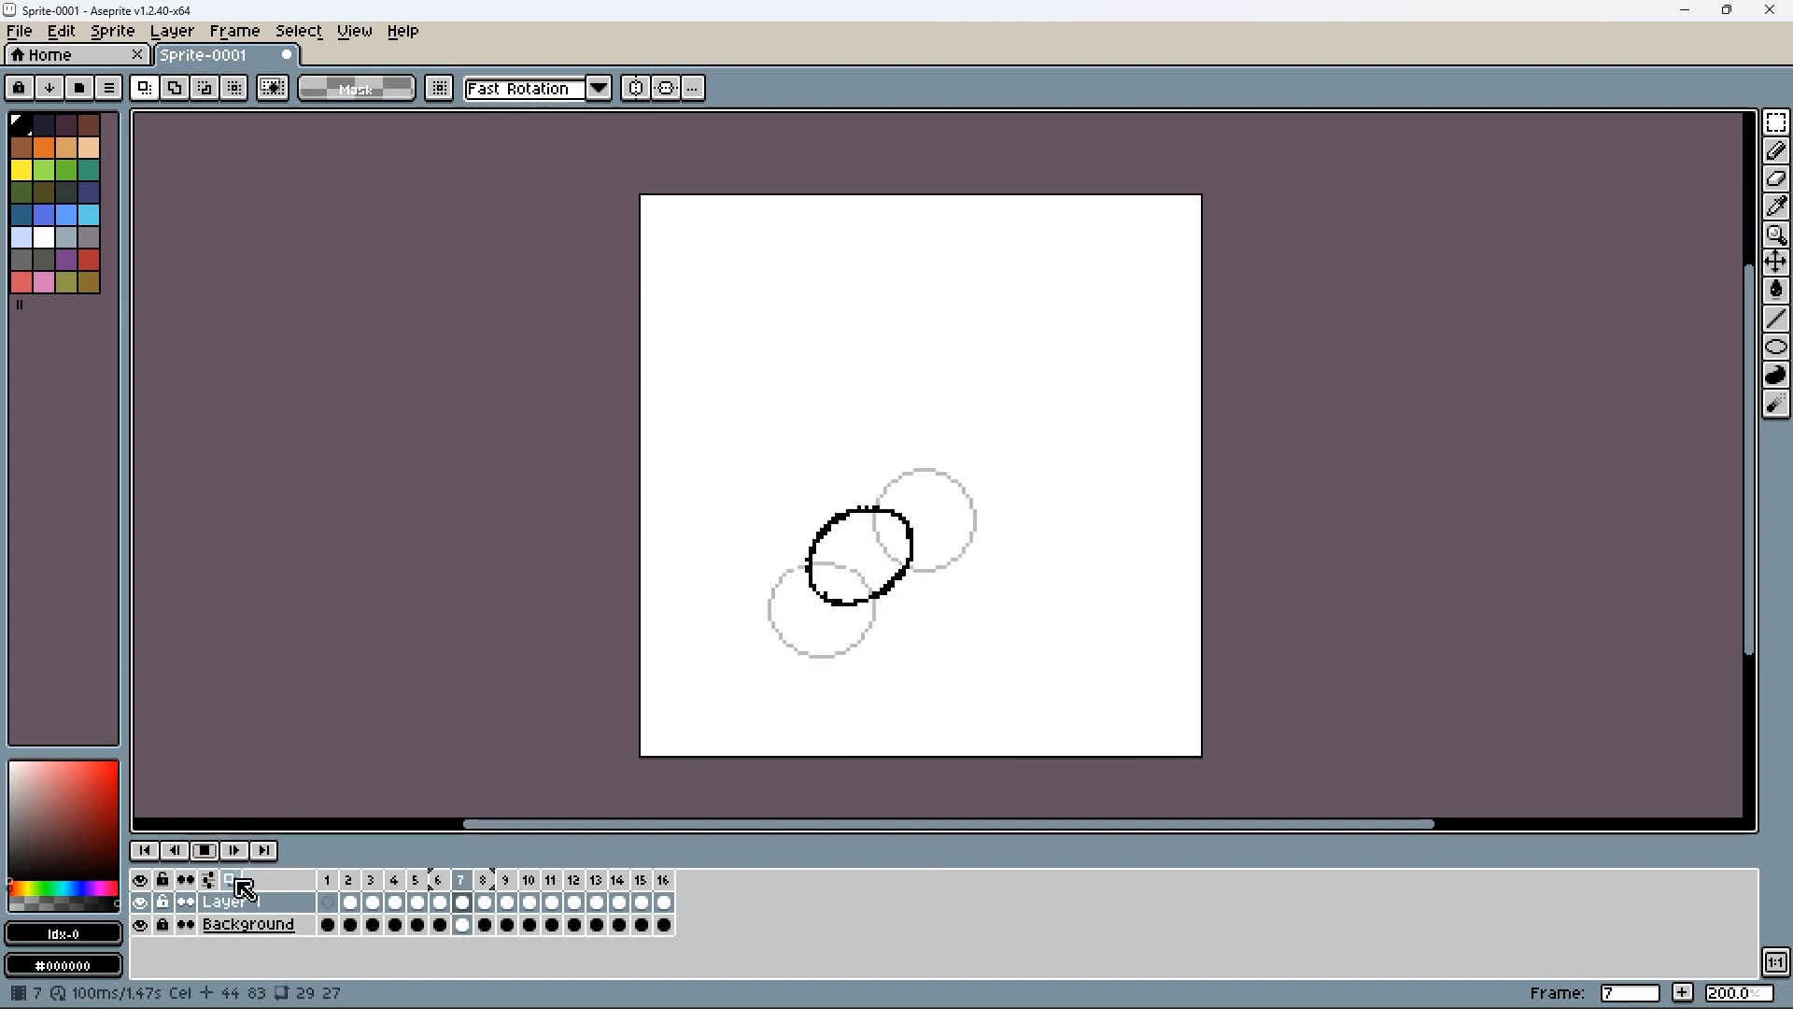
click(231, 881)
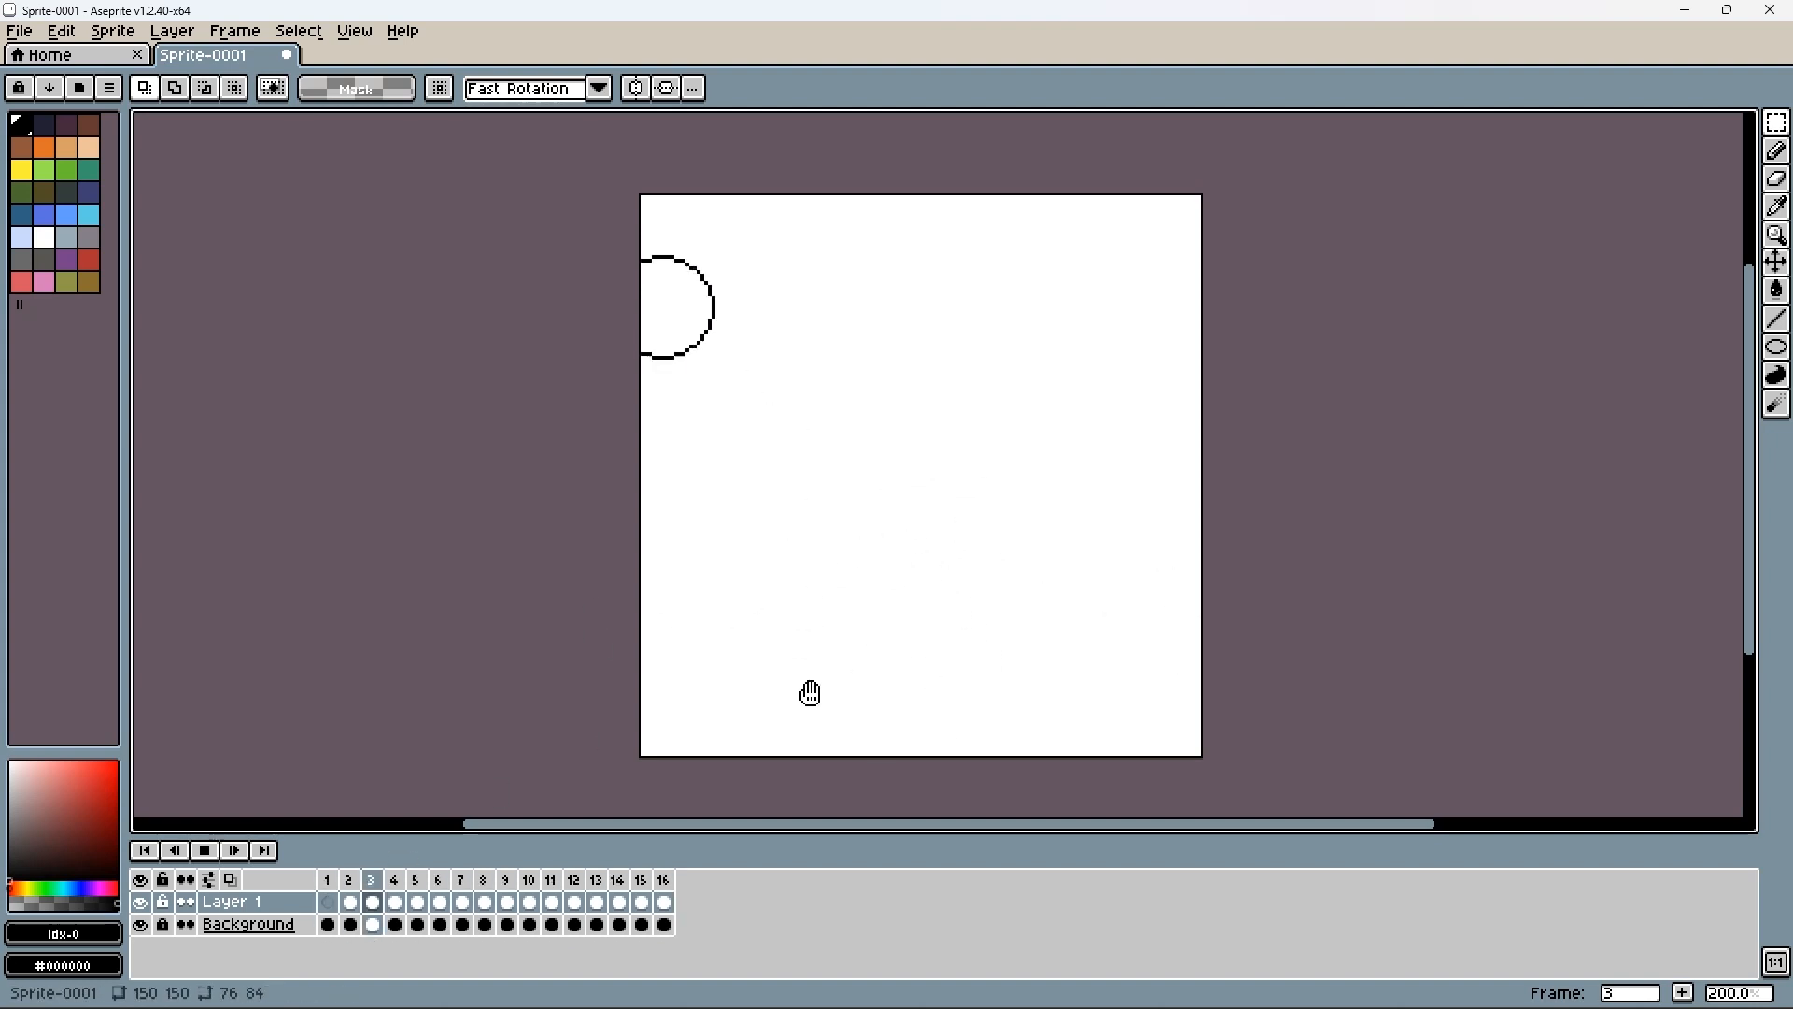
click(205, 852)
- Add a new layer and place it between Layer 1 and the Background
right_click(280, 899)
click(352, 828)
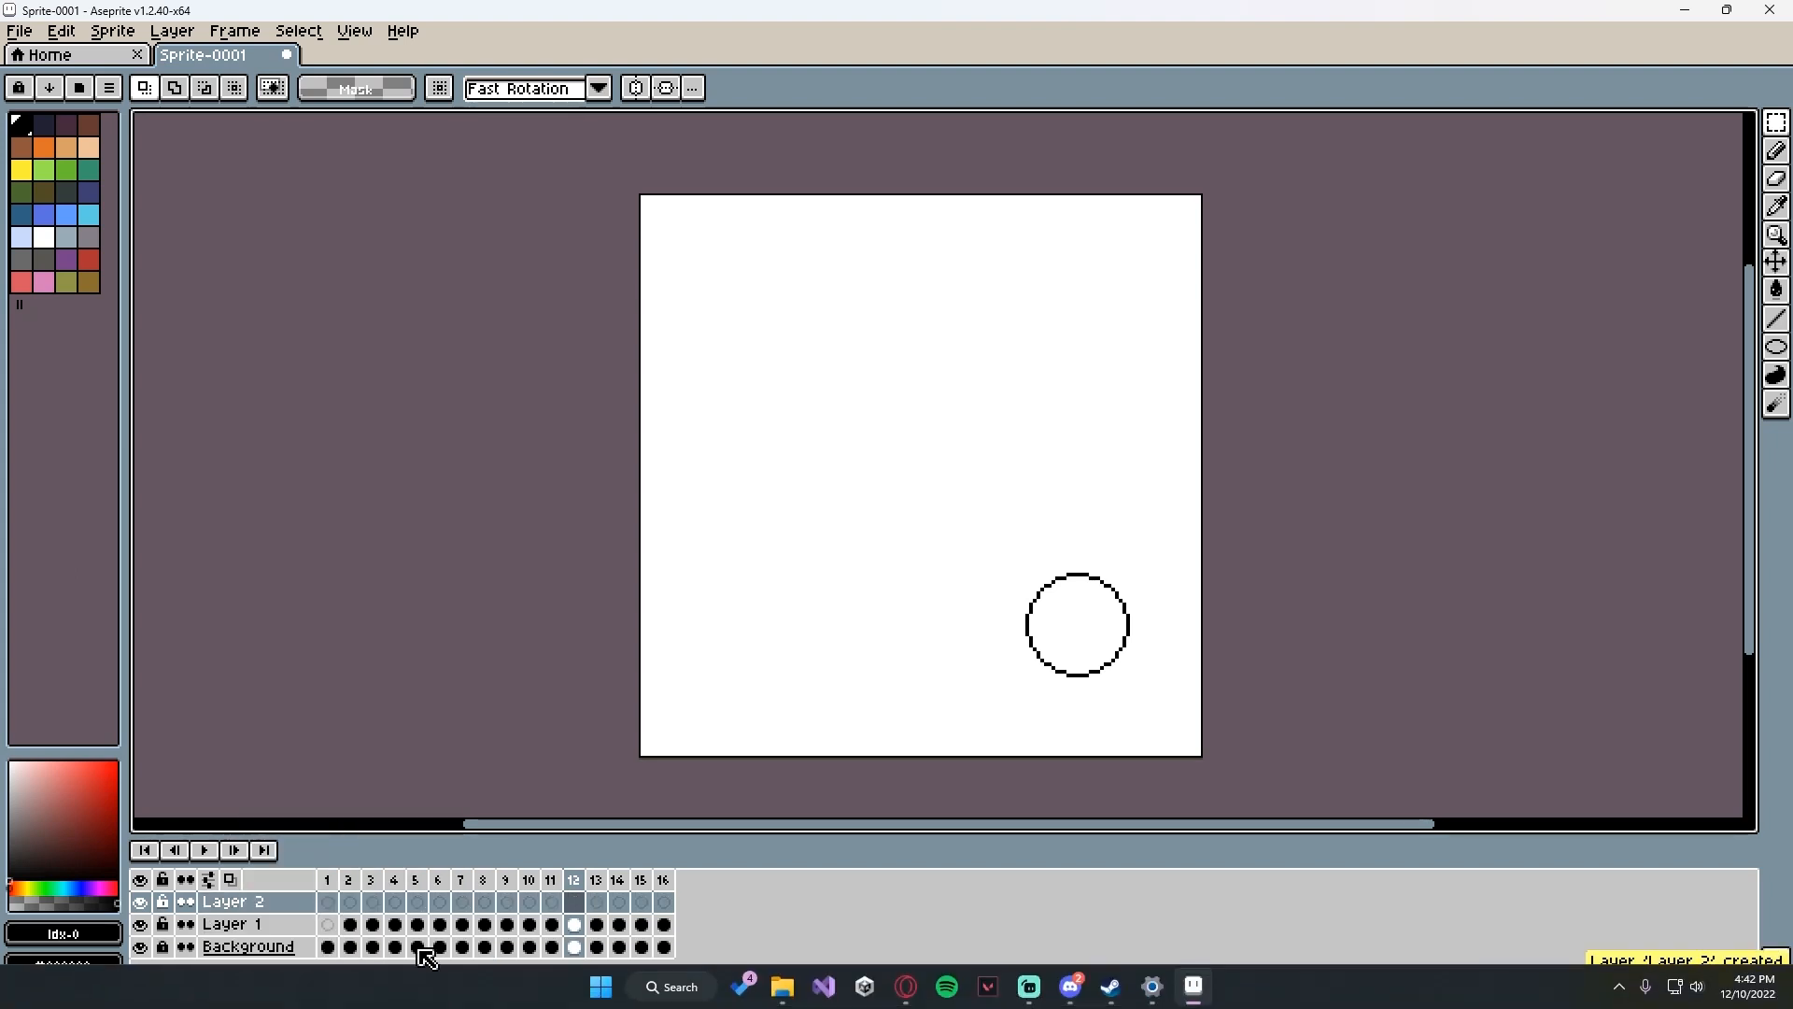
click(259, 900)
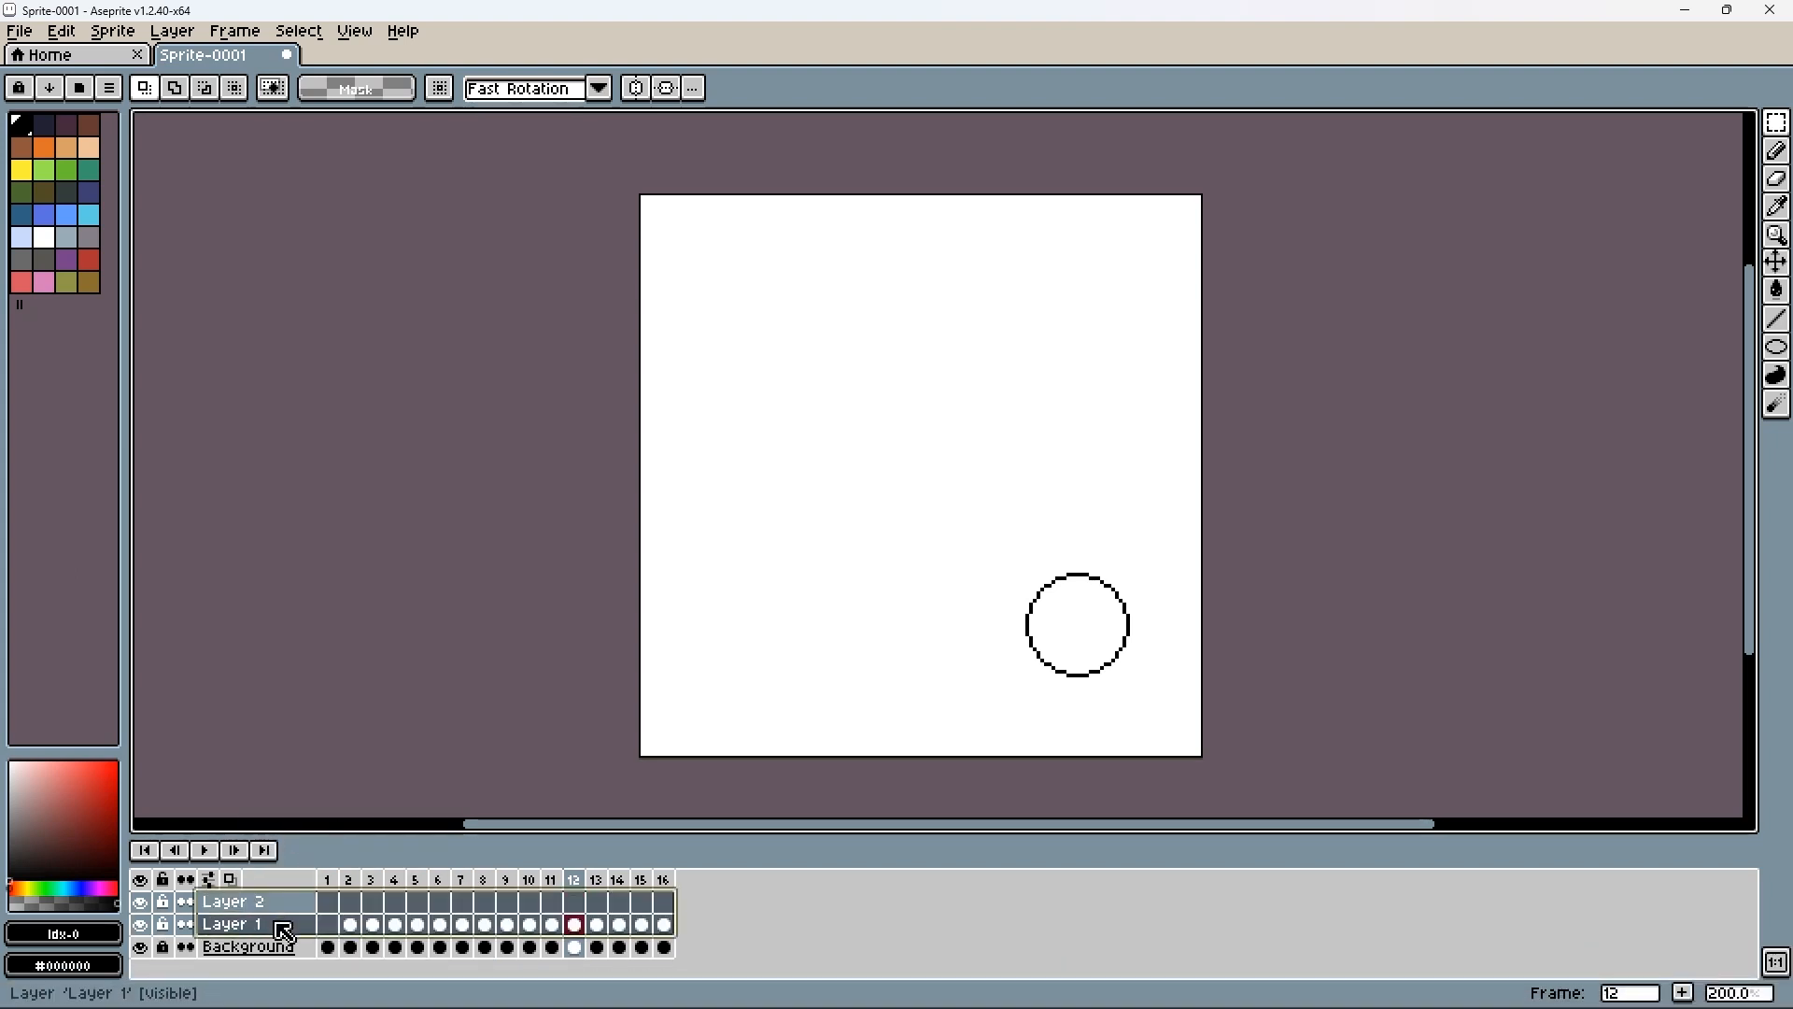
drag(278, 911, 277, 938)
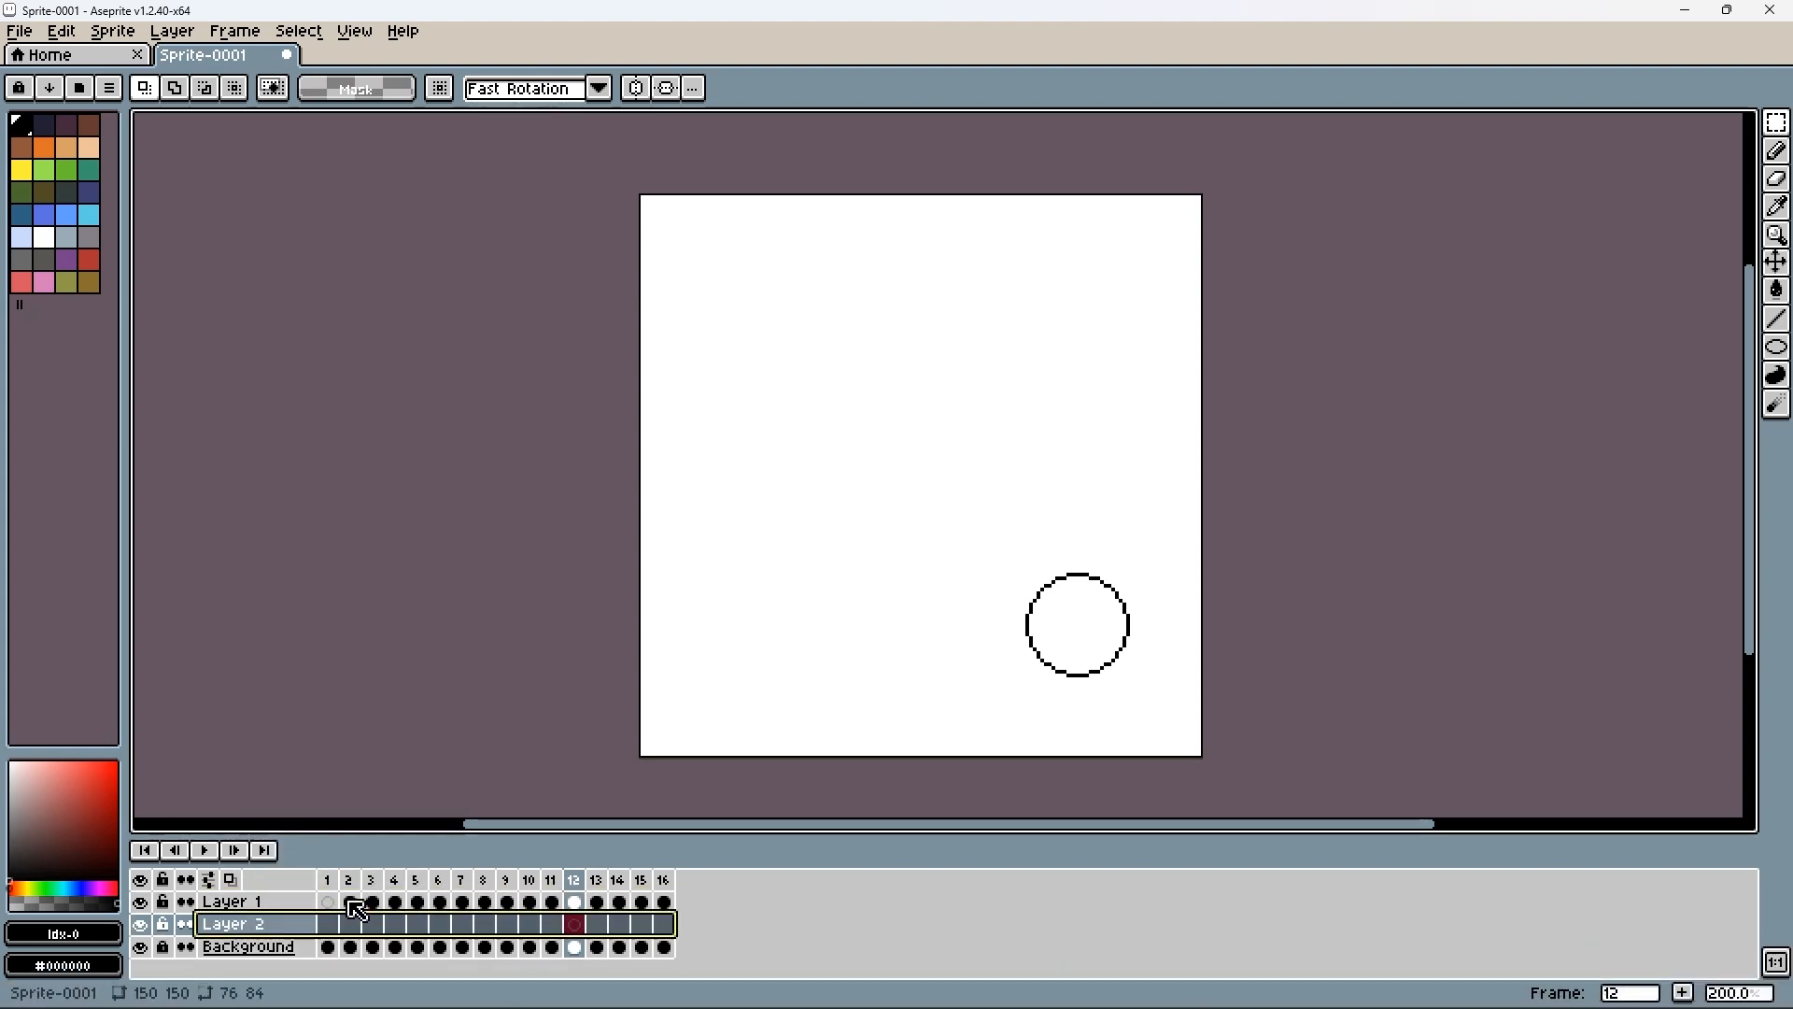
- On Layer 2 in frame 6, draw a full-width horizontal black 1 px ground line just below the squashed circle
click(327, 925)
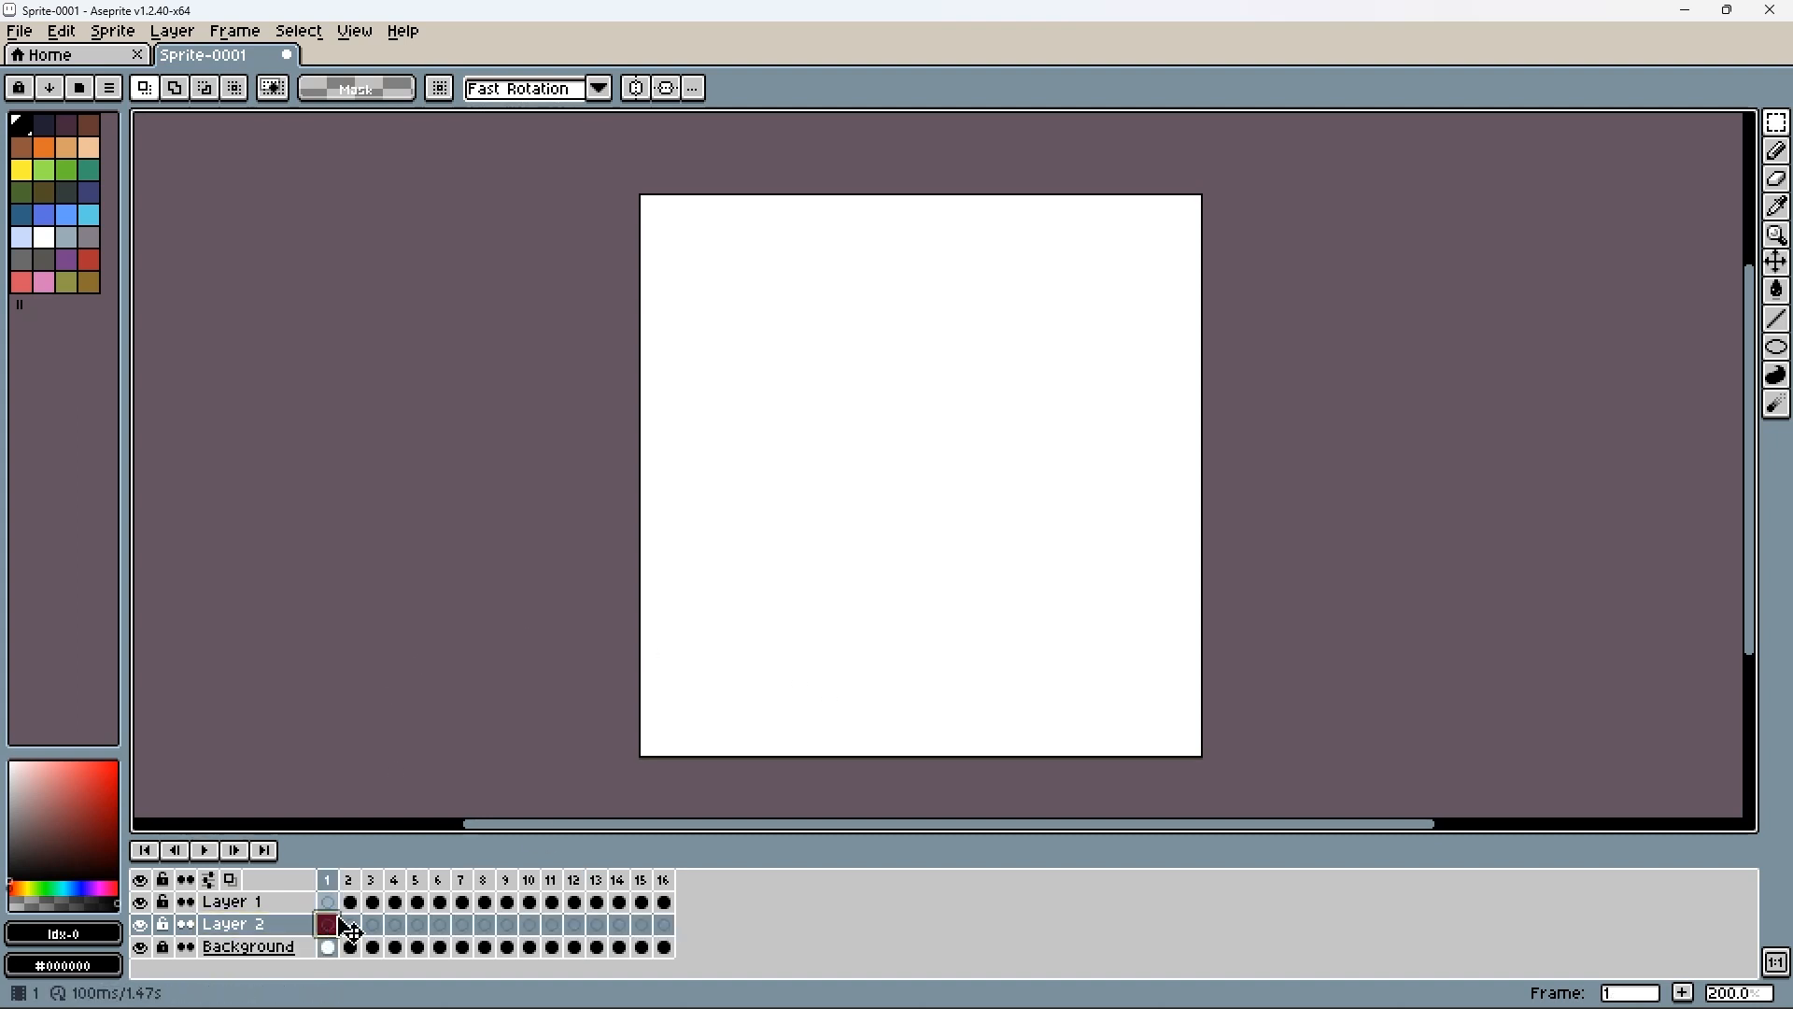
click(660, 925)
click(327, 880)
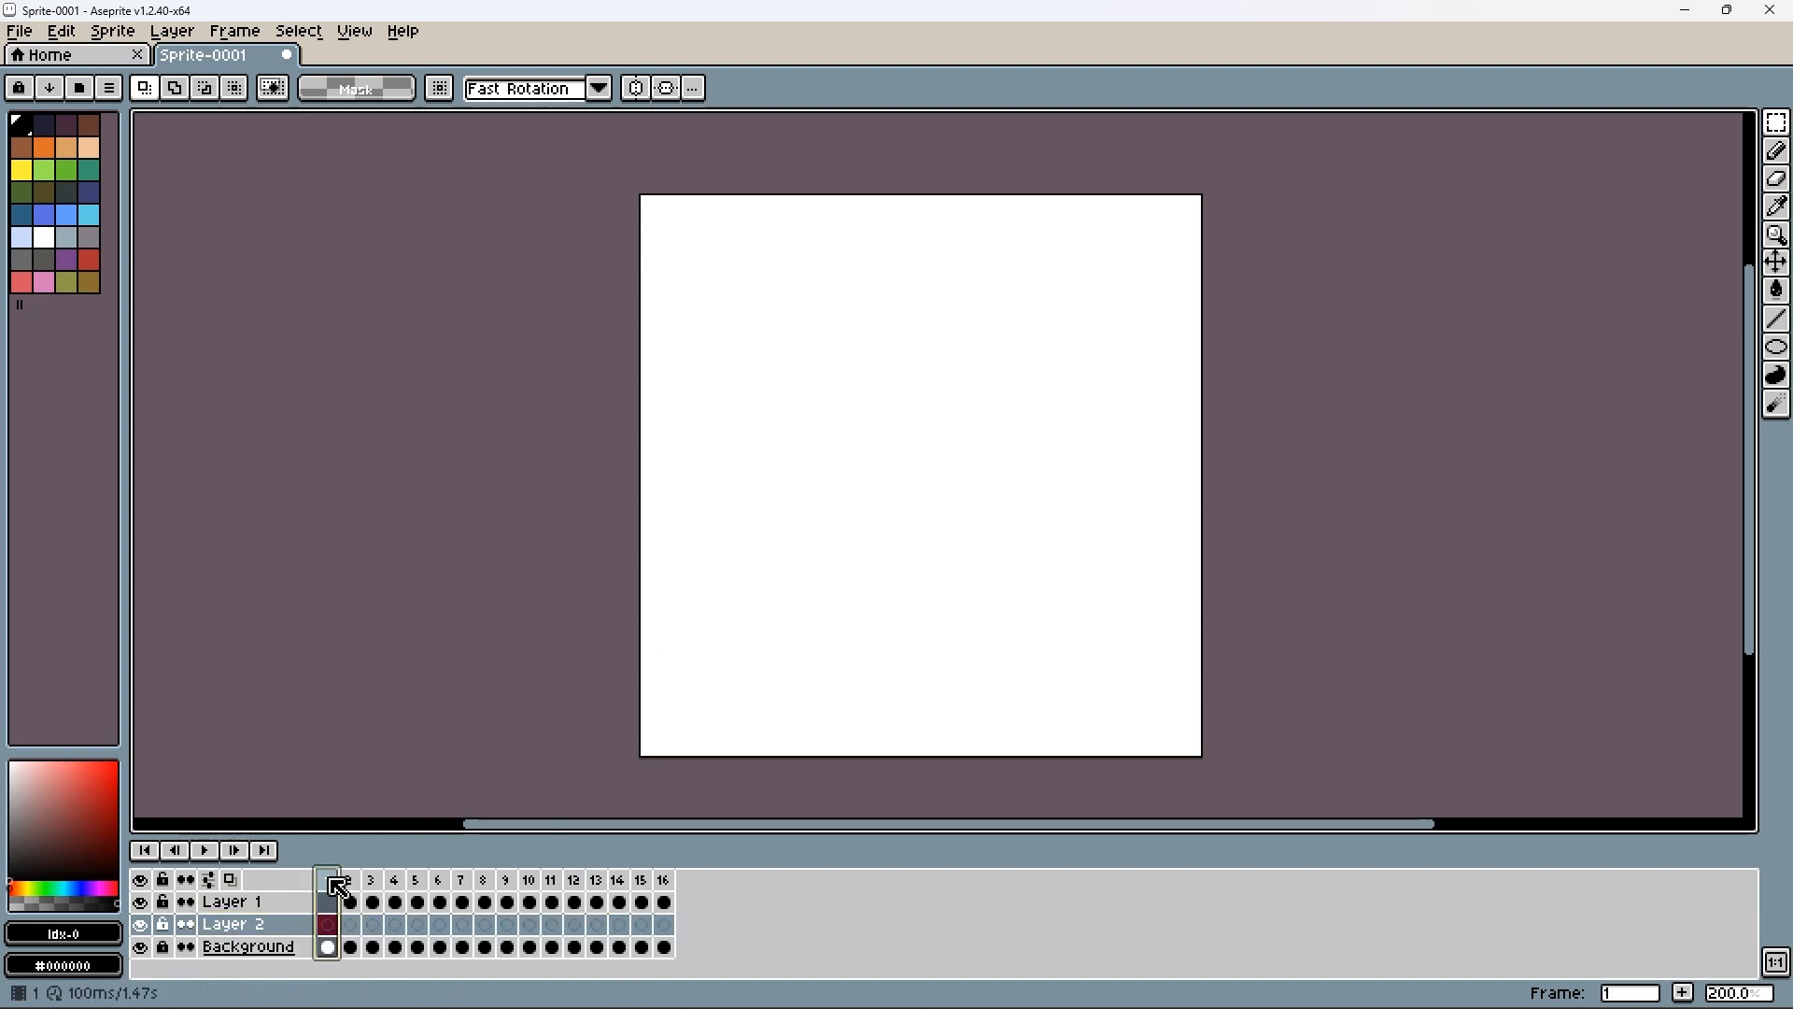
click(1778, 152)
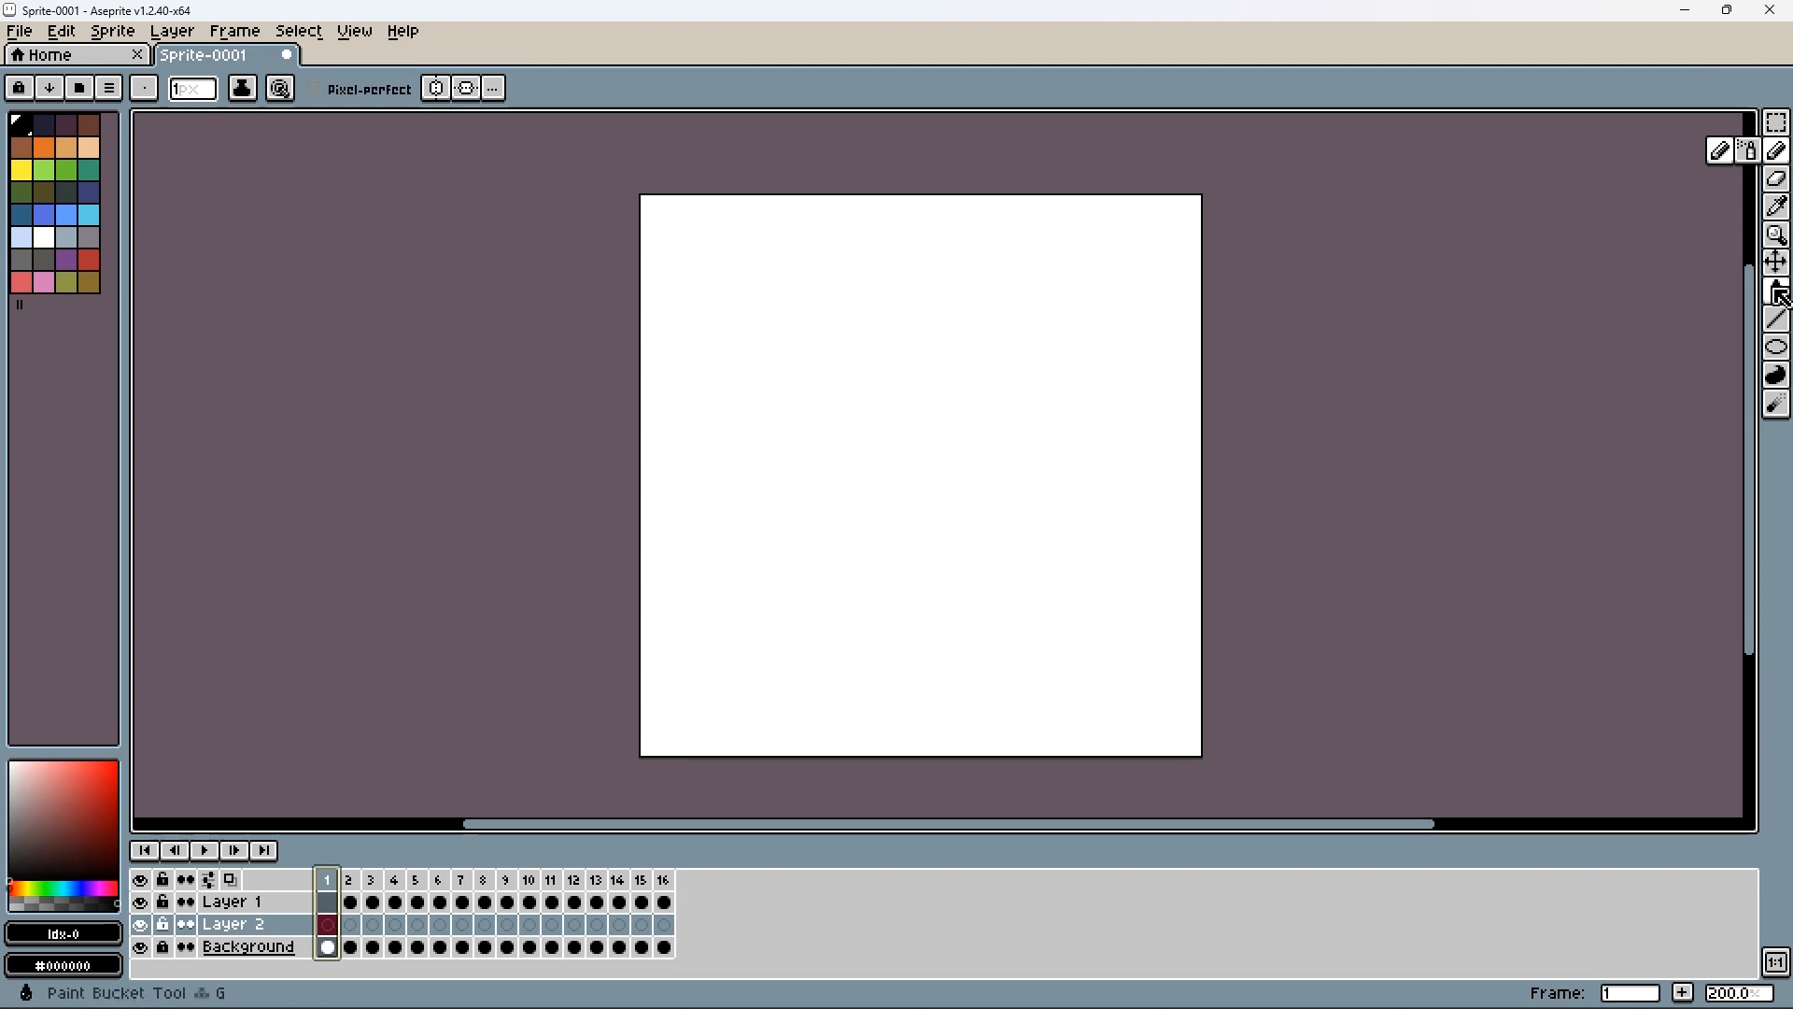
click(1778, 319)
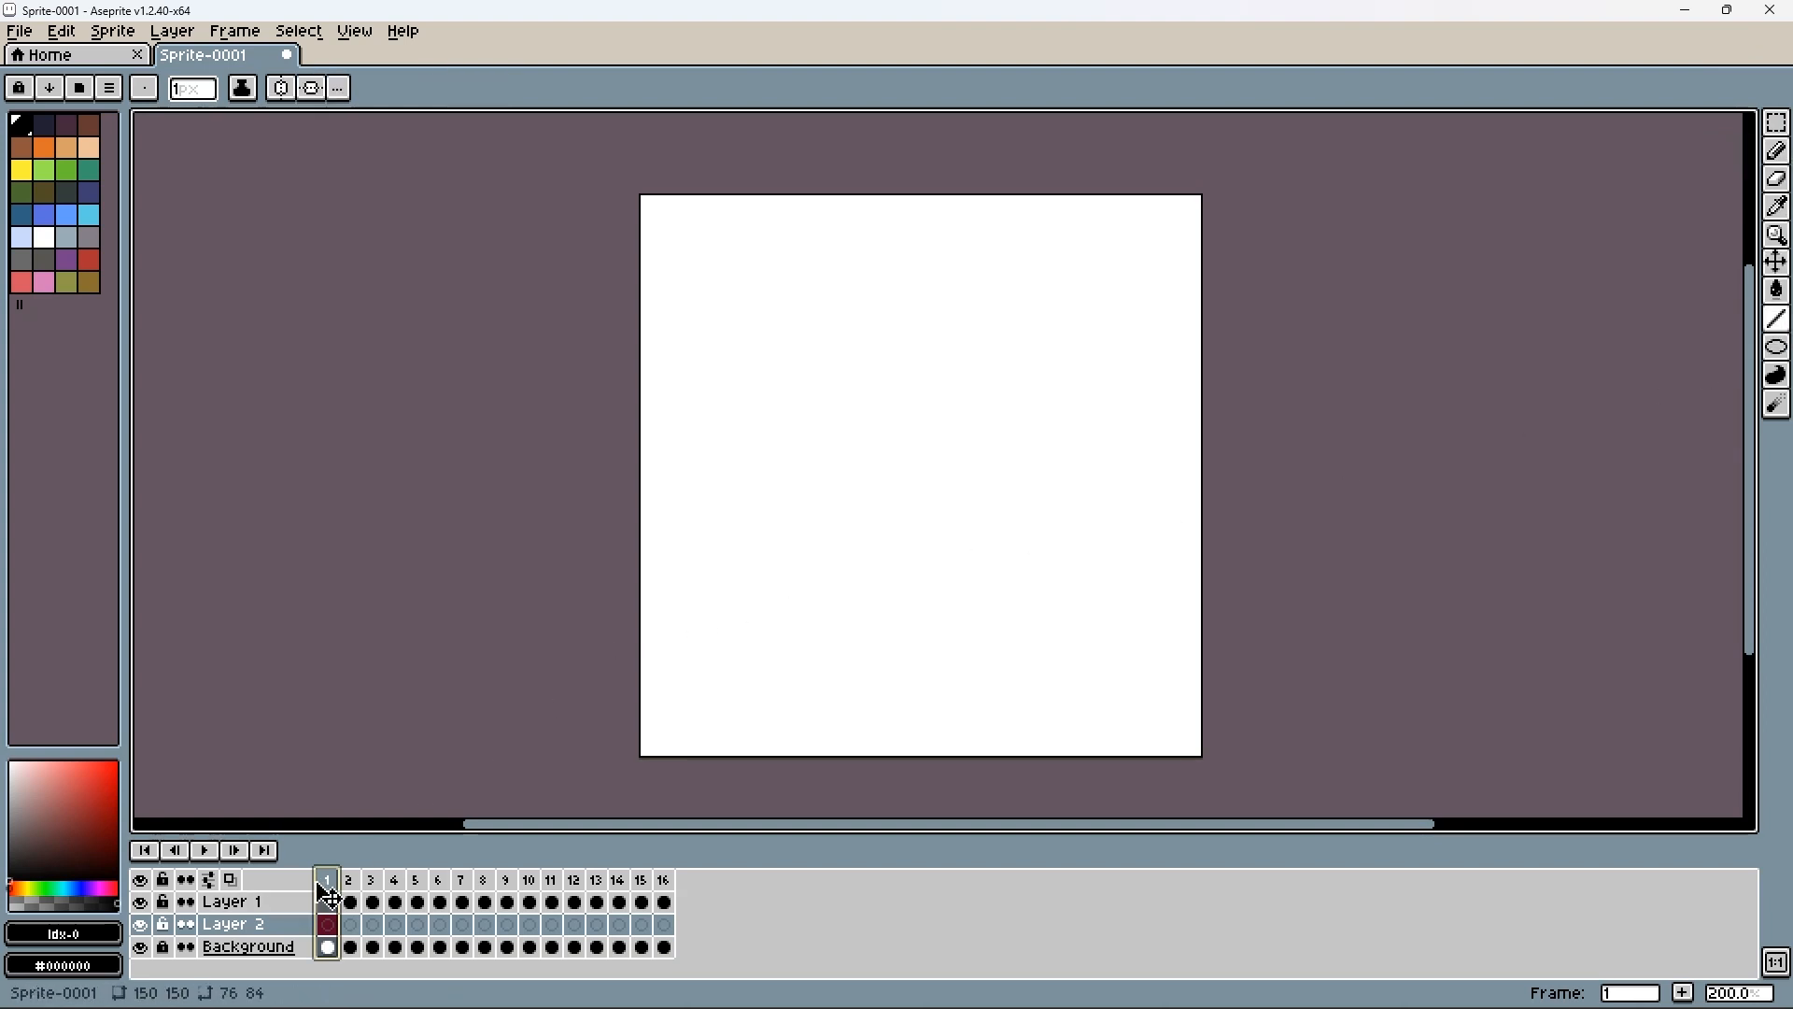
drag(349, 883, 444, 890)
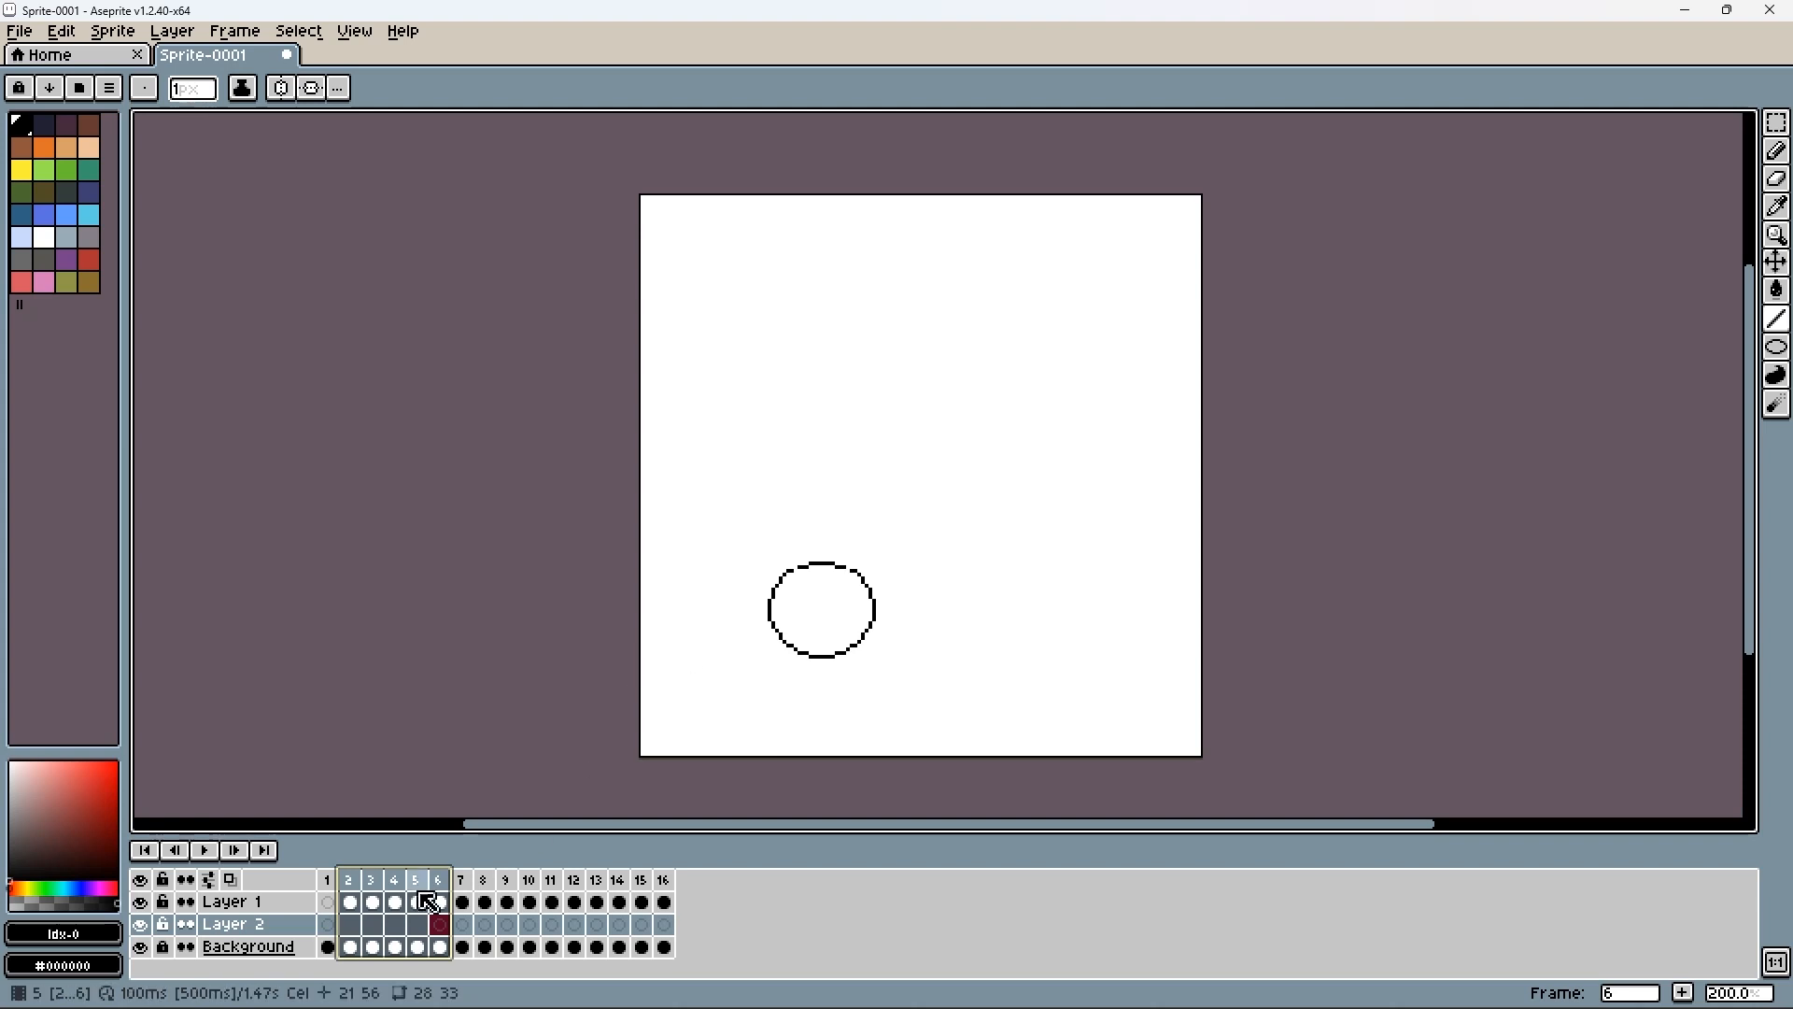
click(440, 924)
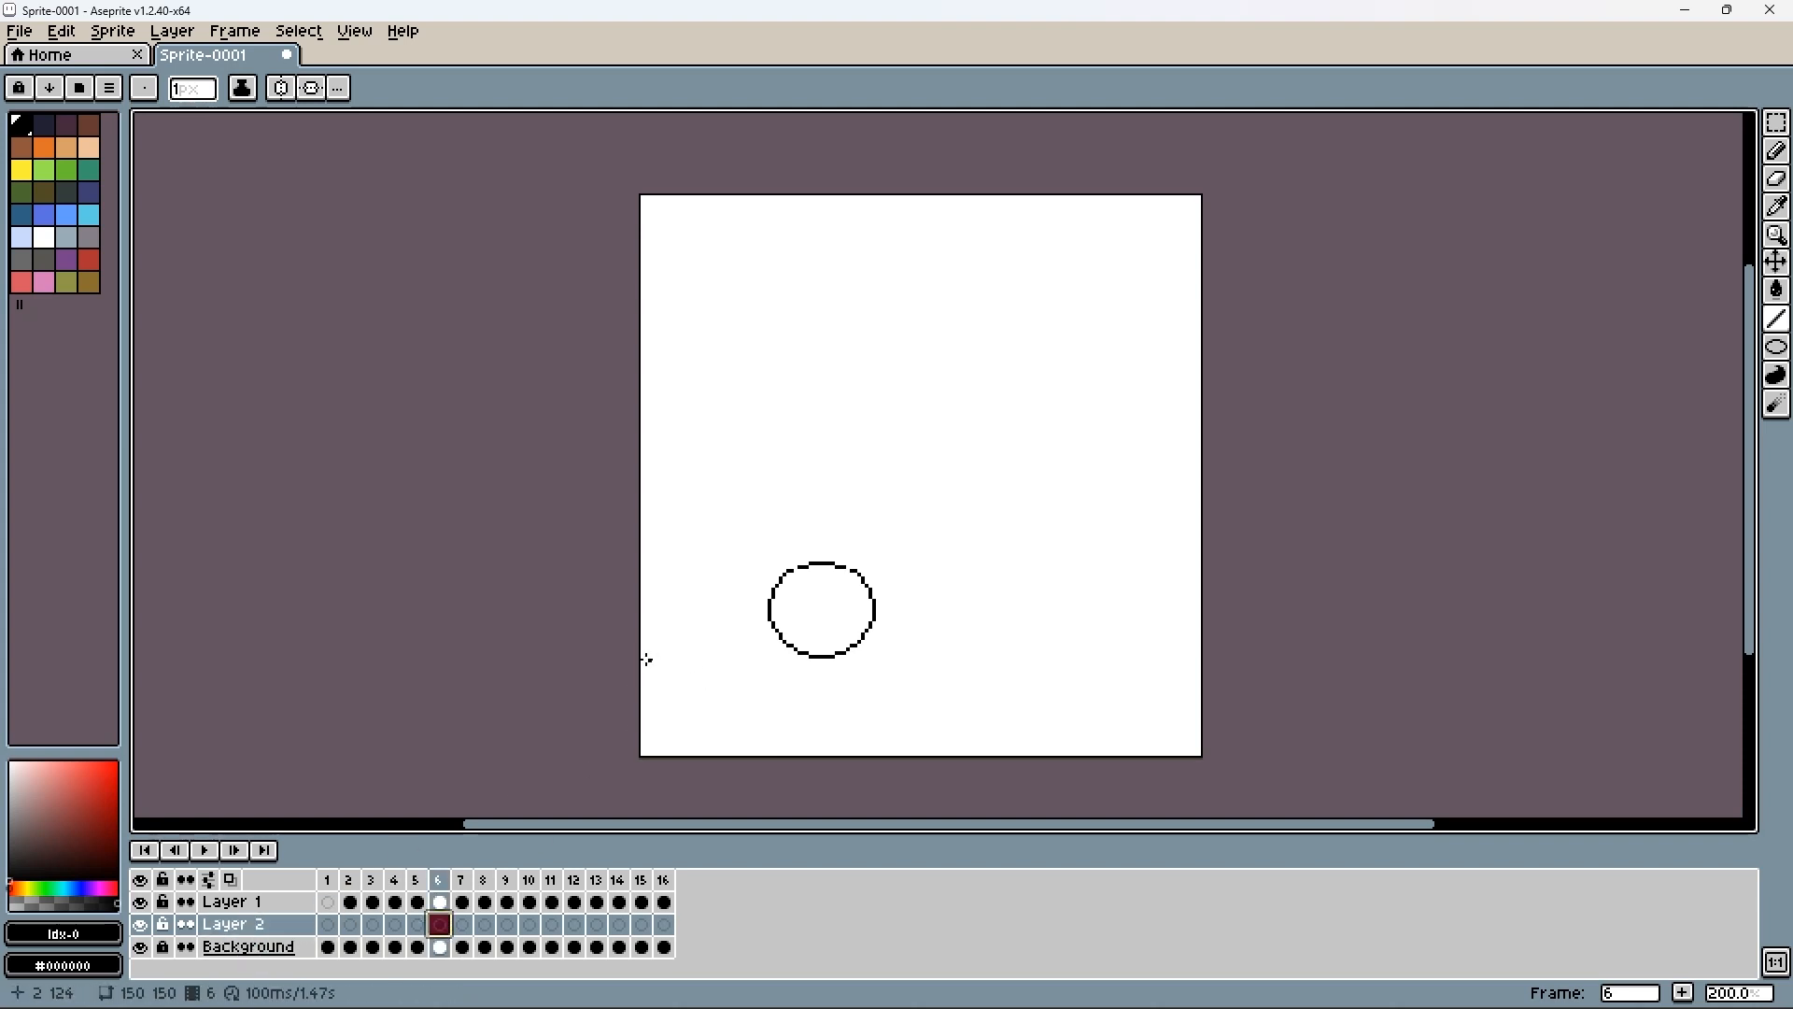
drag(832, 665, 1231, 652)
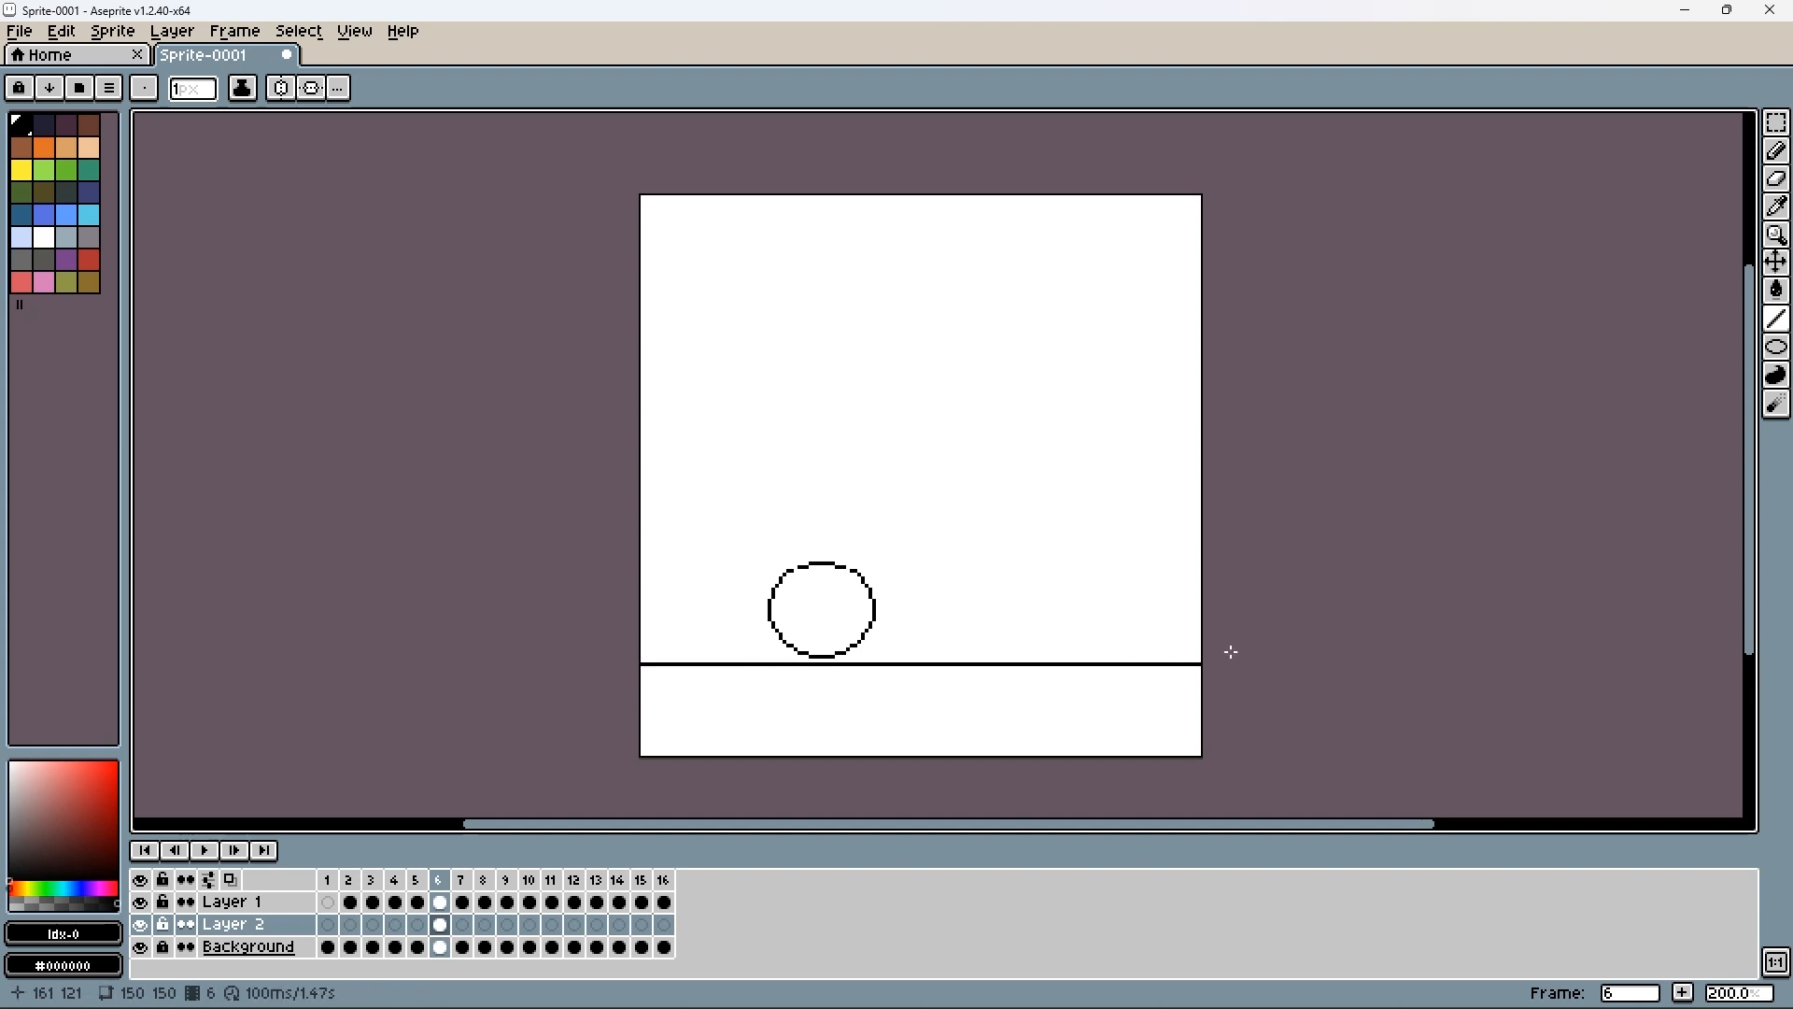
- Select the ground line area and move it about 2 px up so the line touches the circle's bottom
click(1777, 131)
drag(1232, 450, 457, 741)
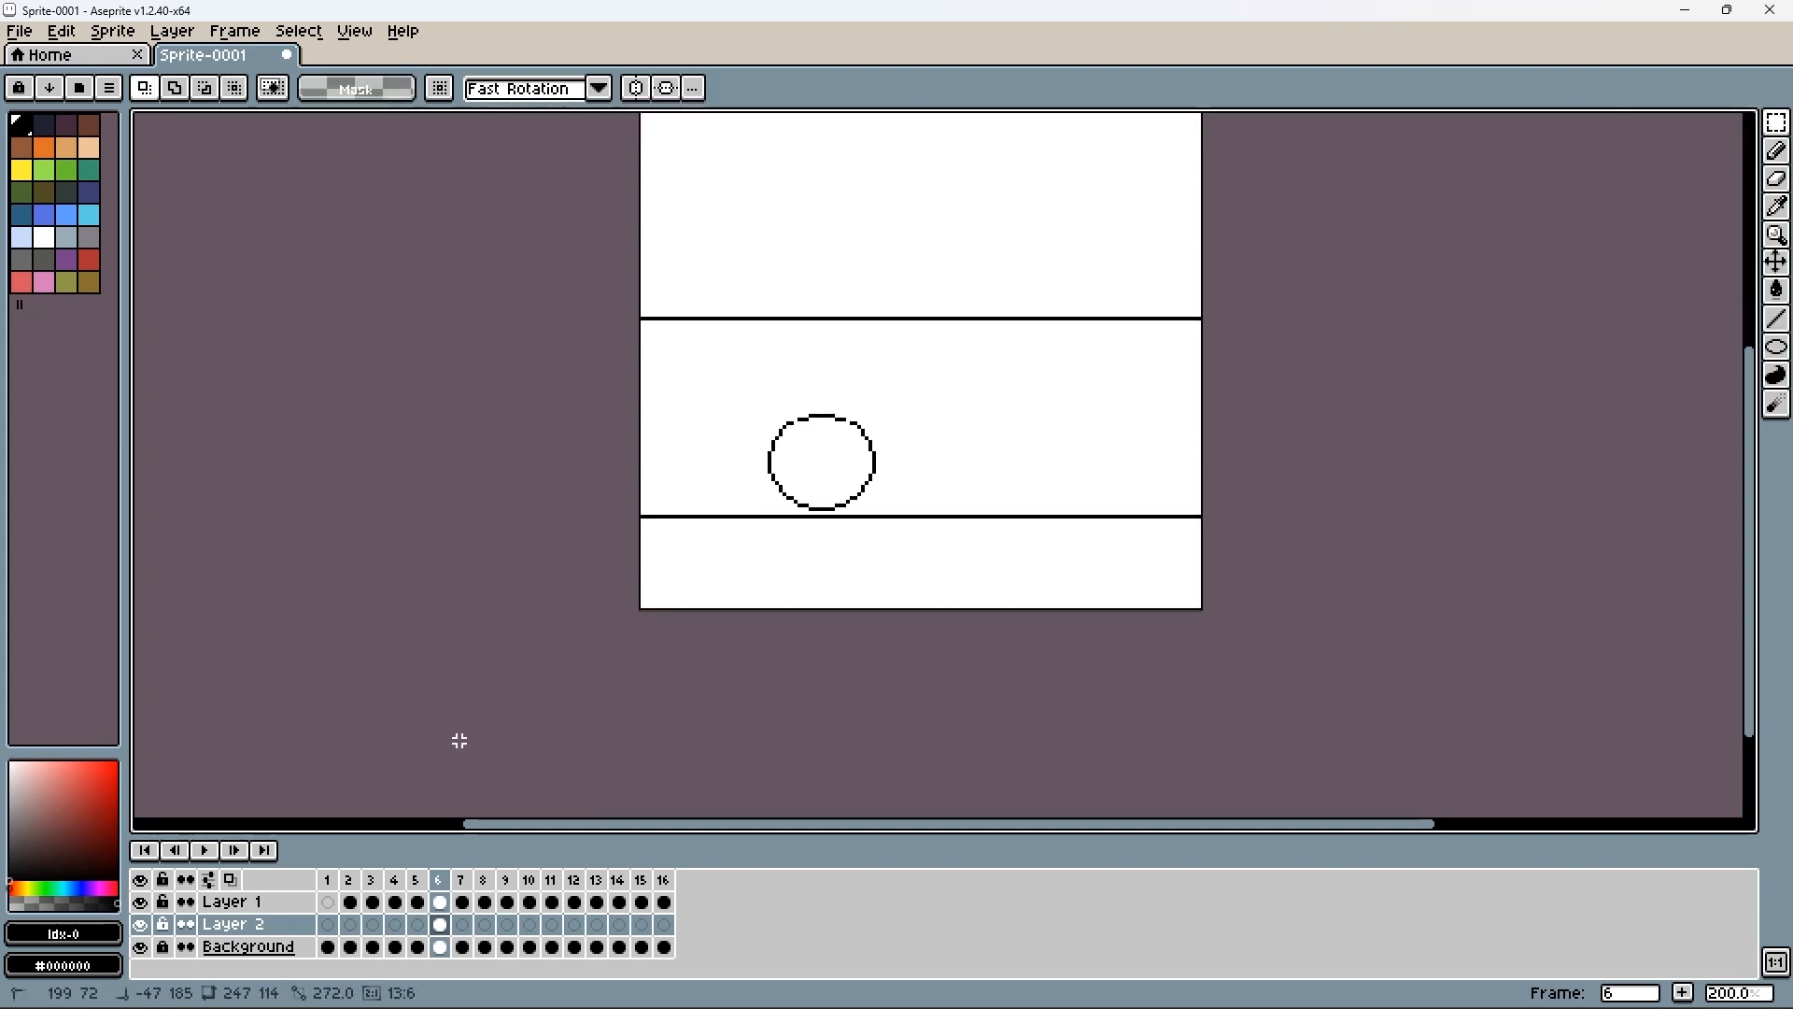
drag(865, 523, 873, 524)
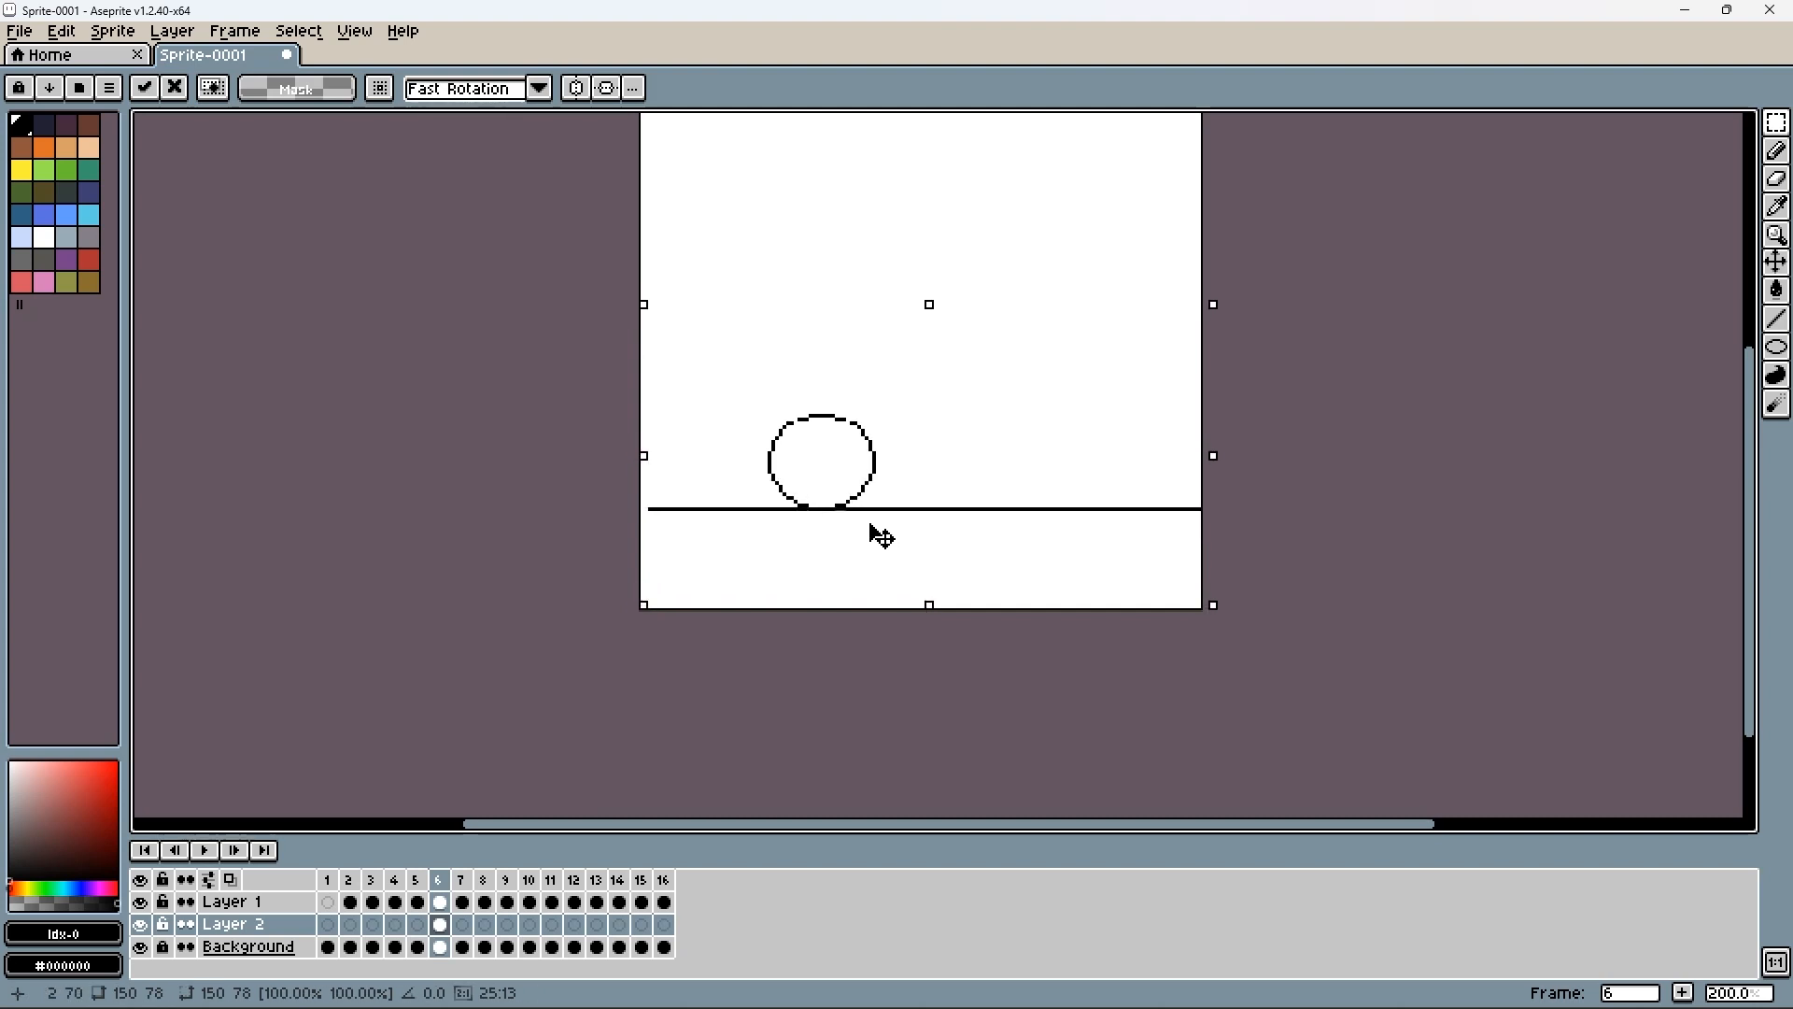
scroll(921, 600, up, 1)
scroll(944, 561, down, 2)
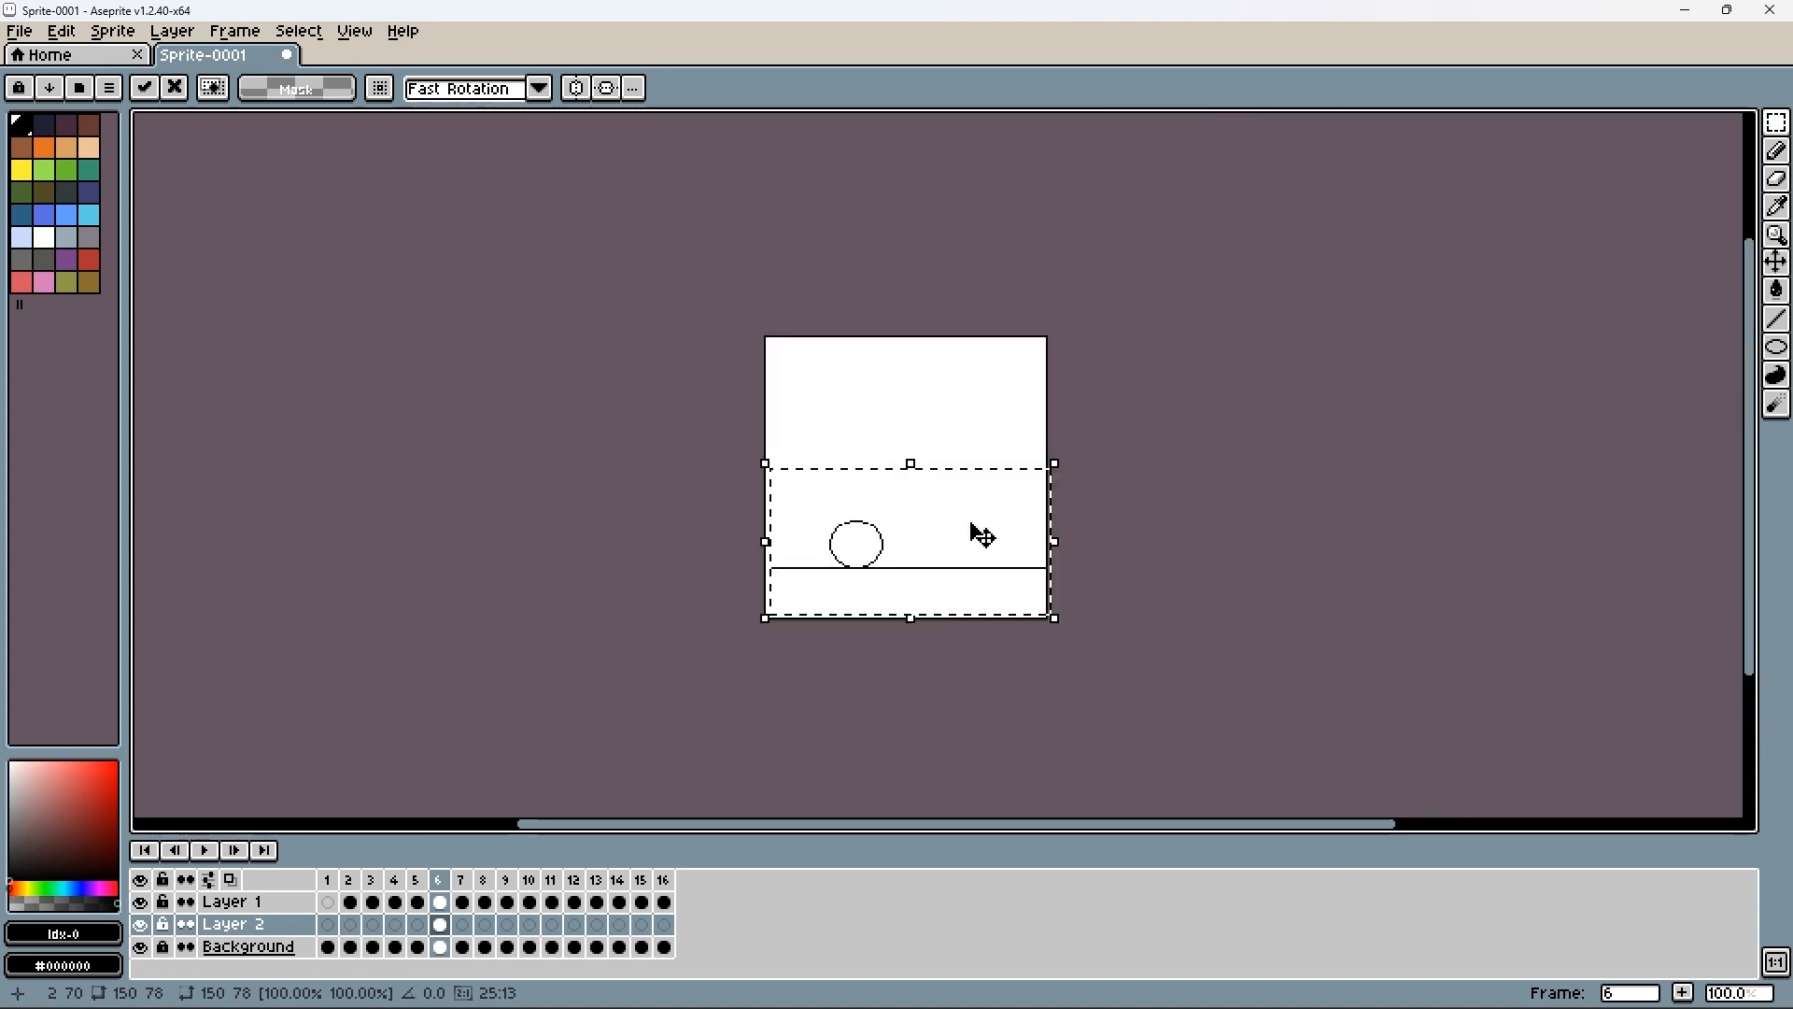
scroll(977, 533, up, 1)
- Widen the selected ground line to 168 px so it reaches the canvas's left edge
click(445, 901)
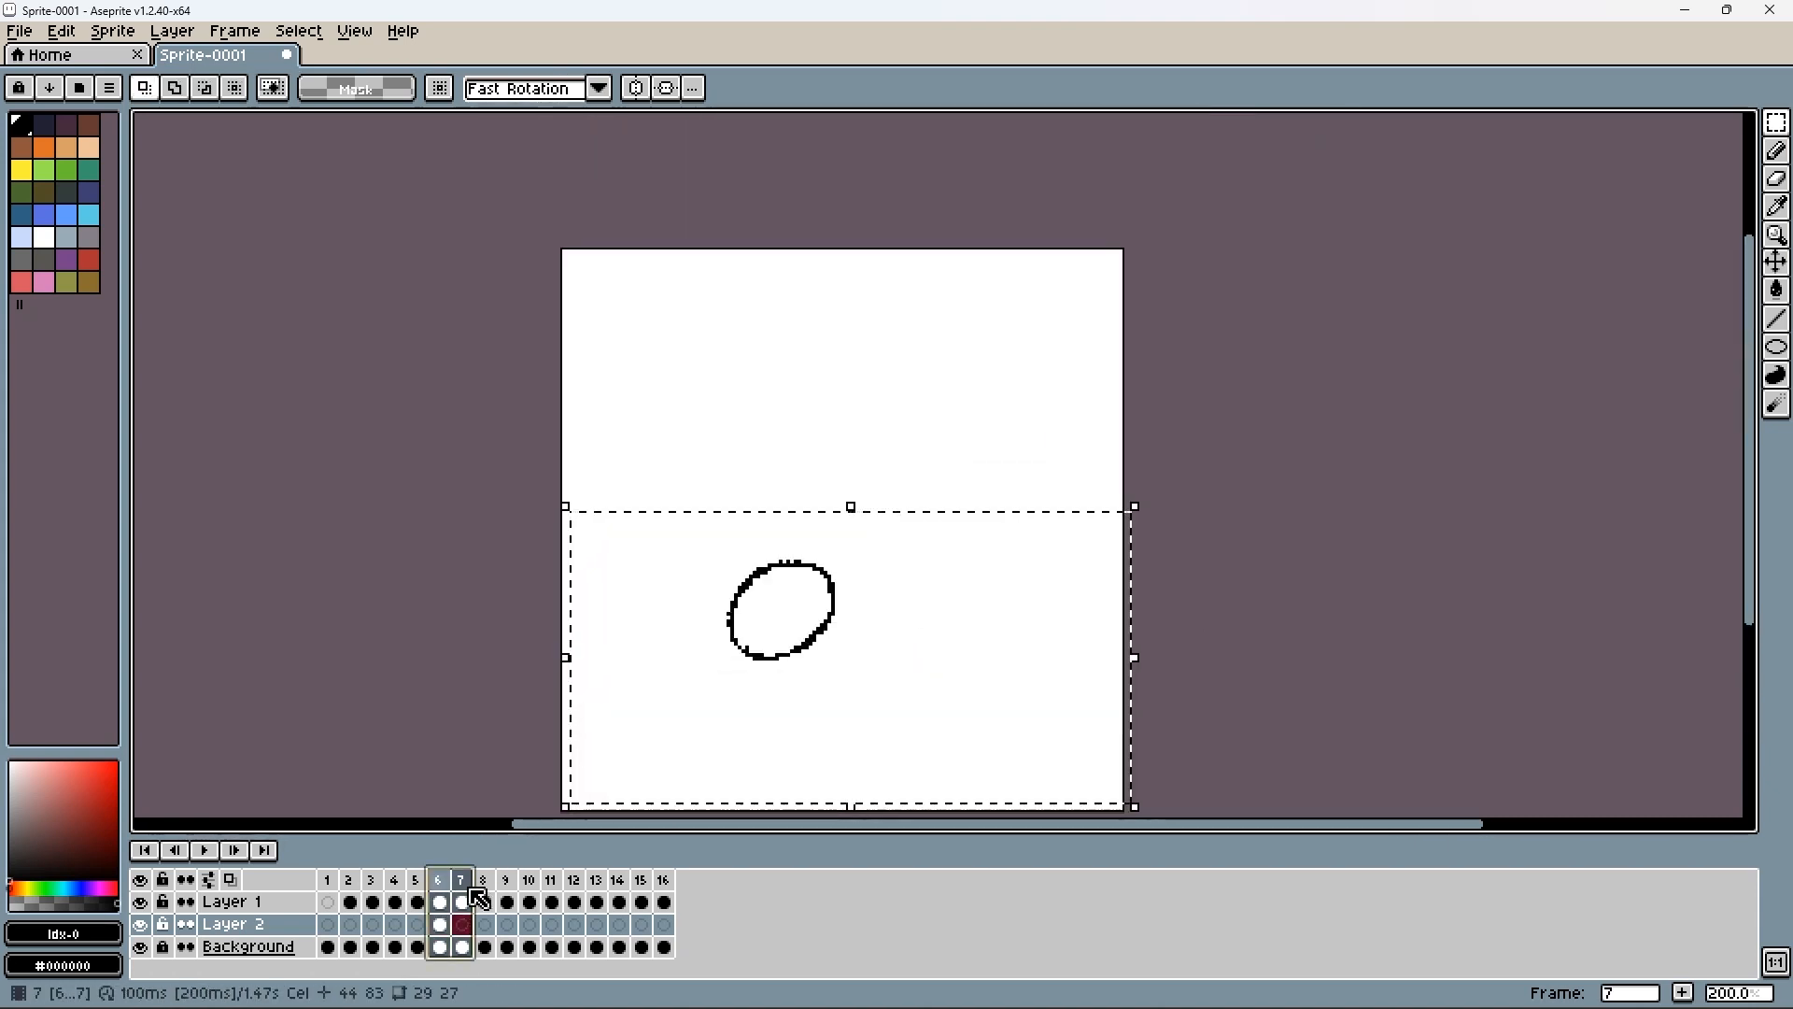
drag(561, 664, 548, 665)
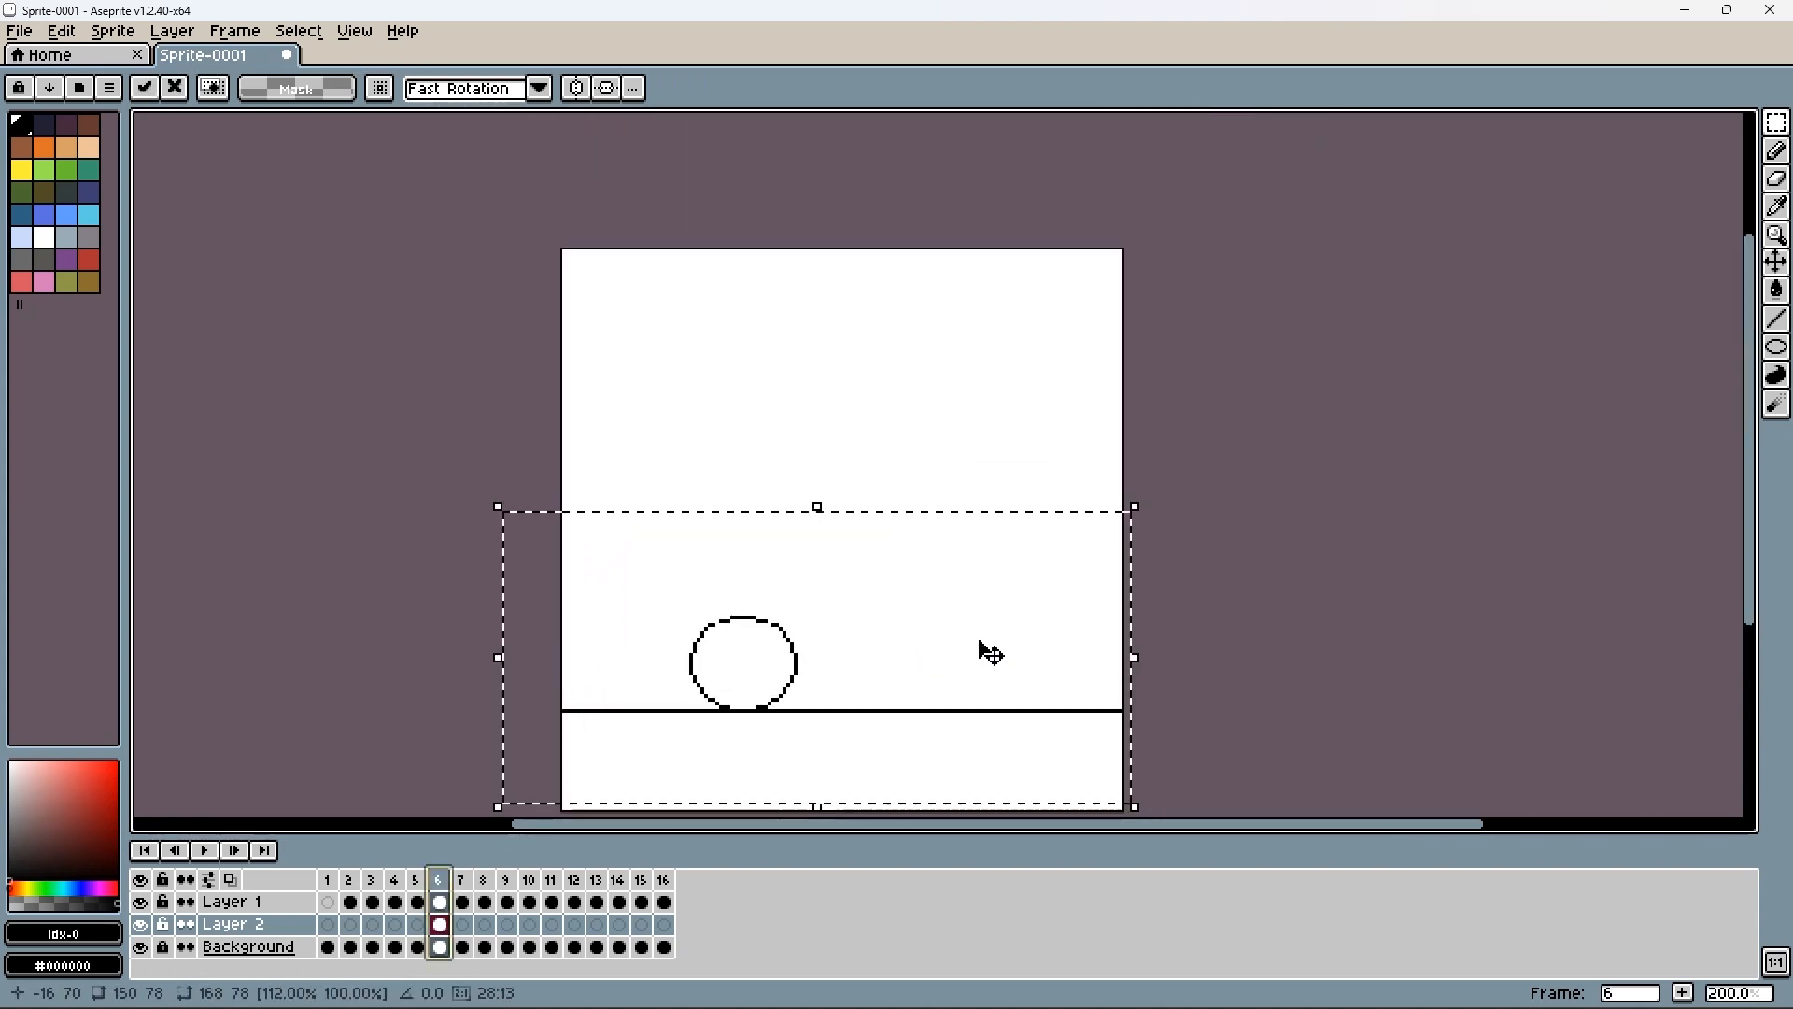
click(327, 880)
- Copy Layer 2's ground line cel from frame 6 and paste it into frames 1 to 5
click(445, 932)
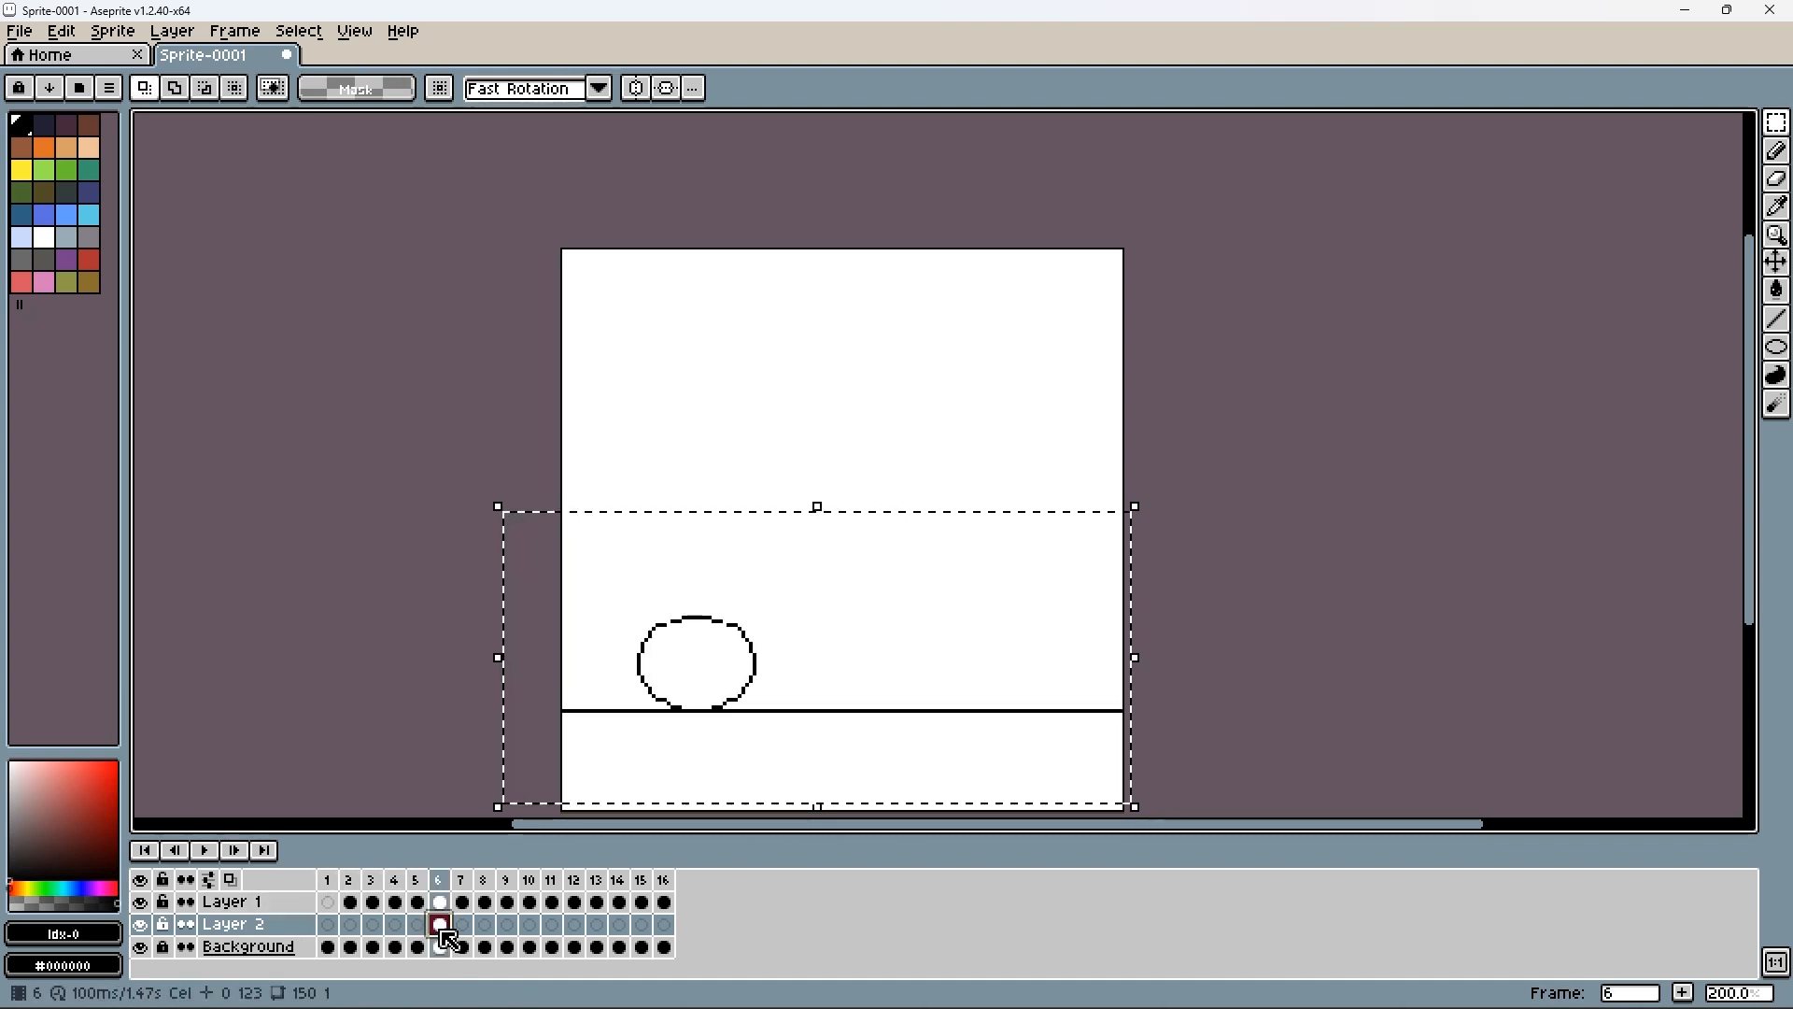
right_click(443, 932)
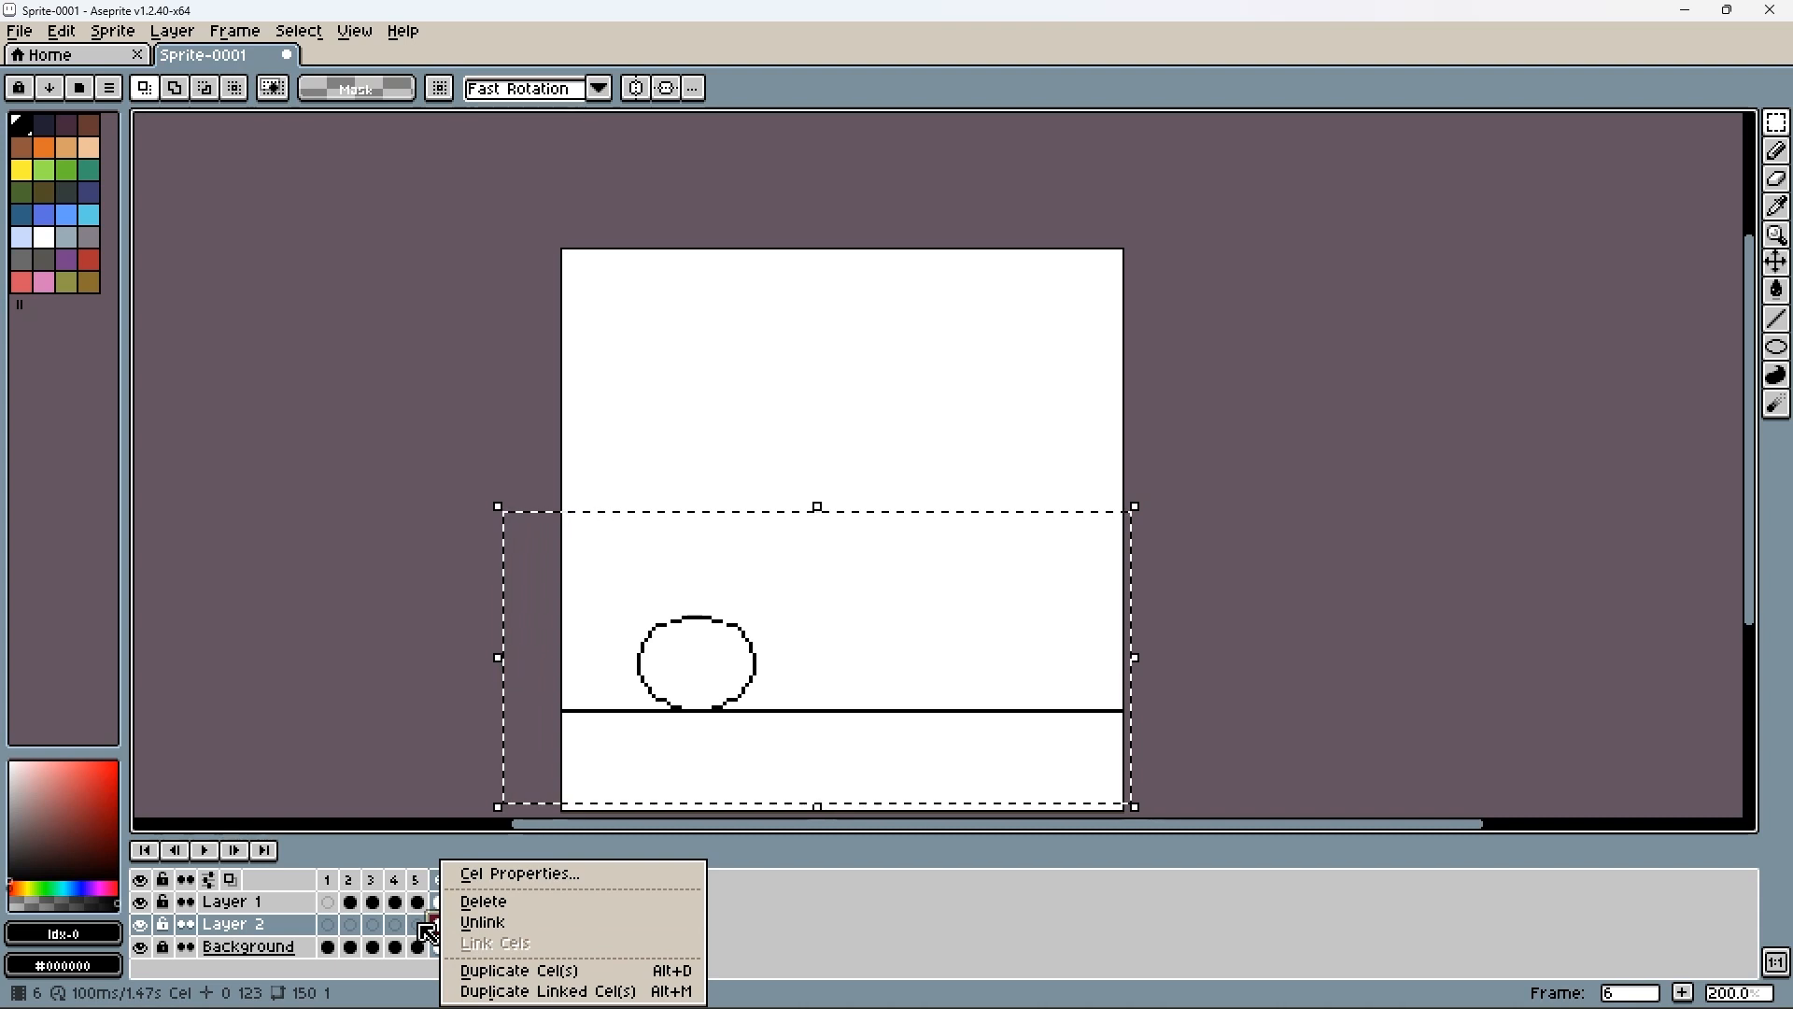
click(788, 701)
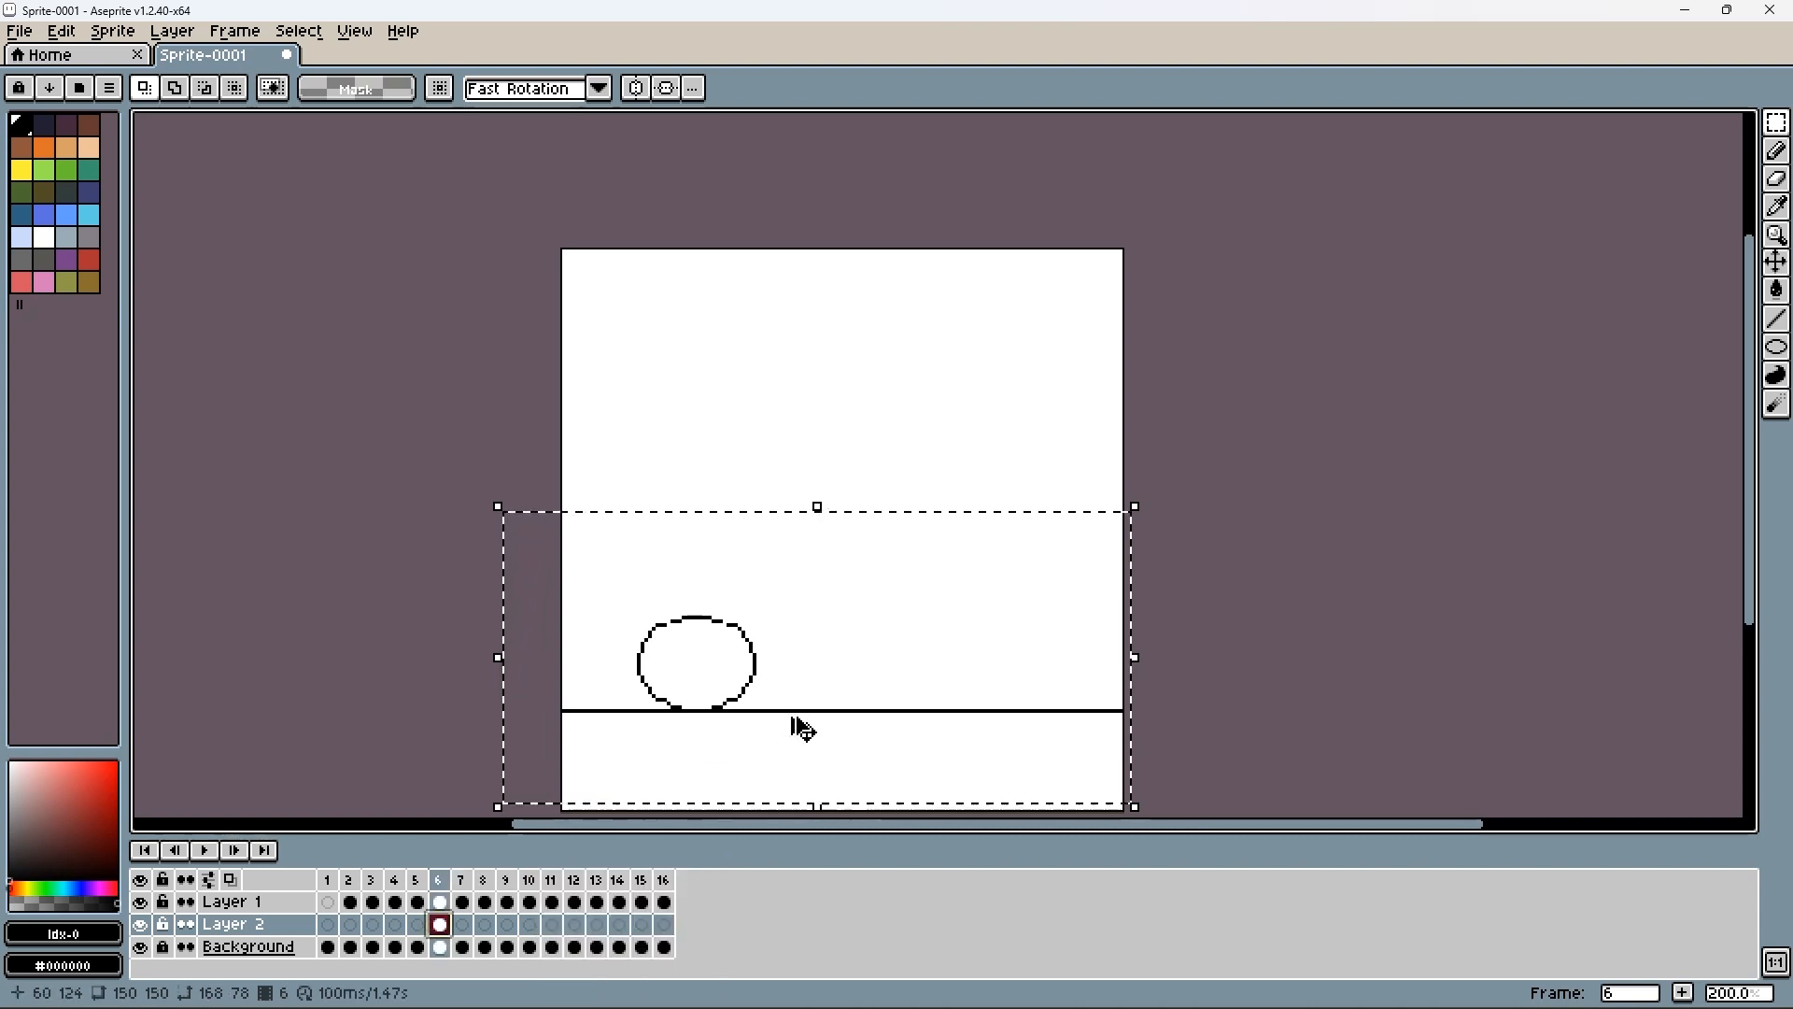
click(329, 883)
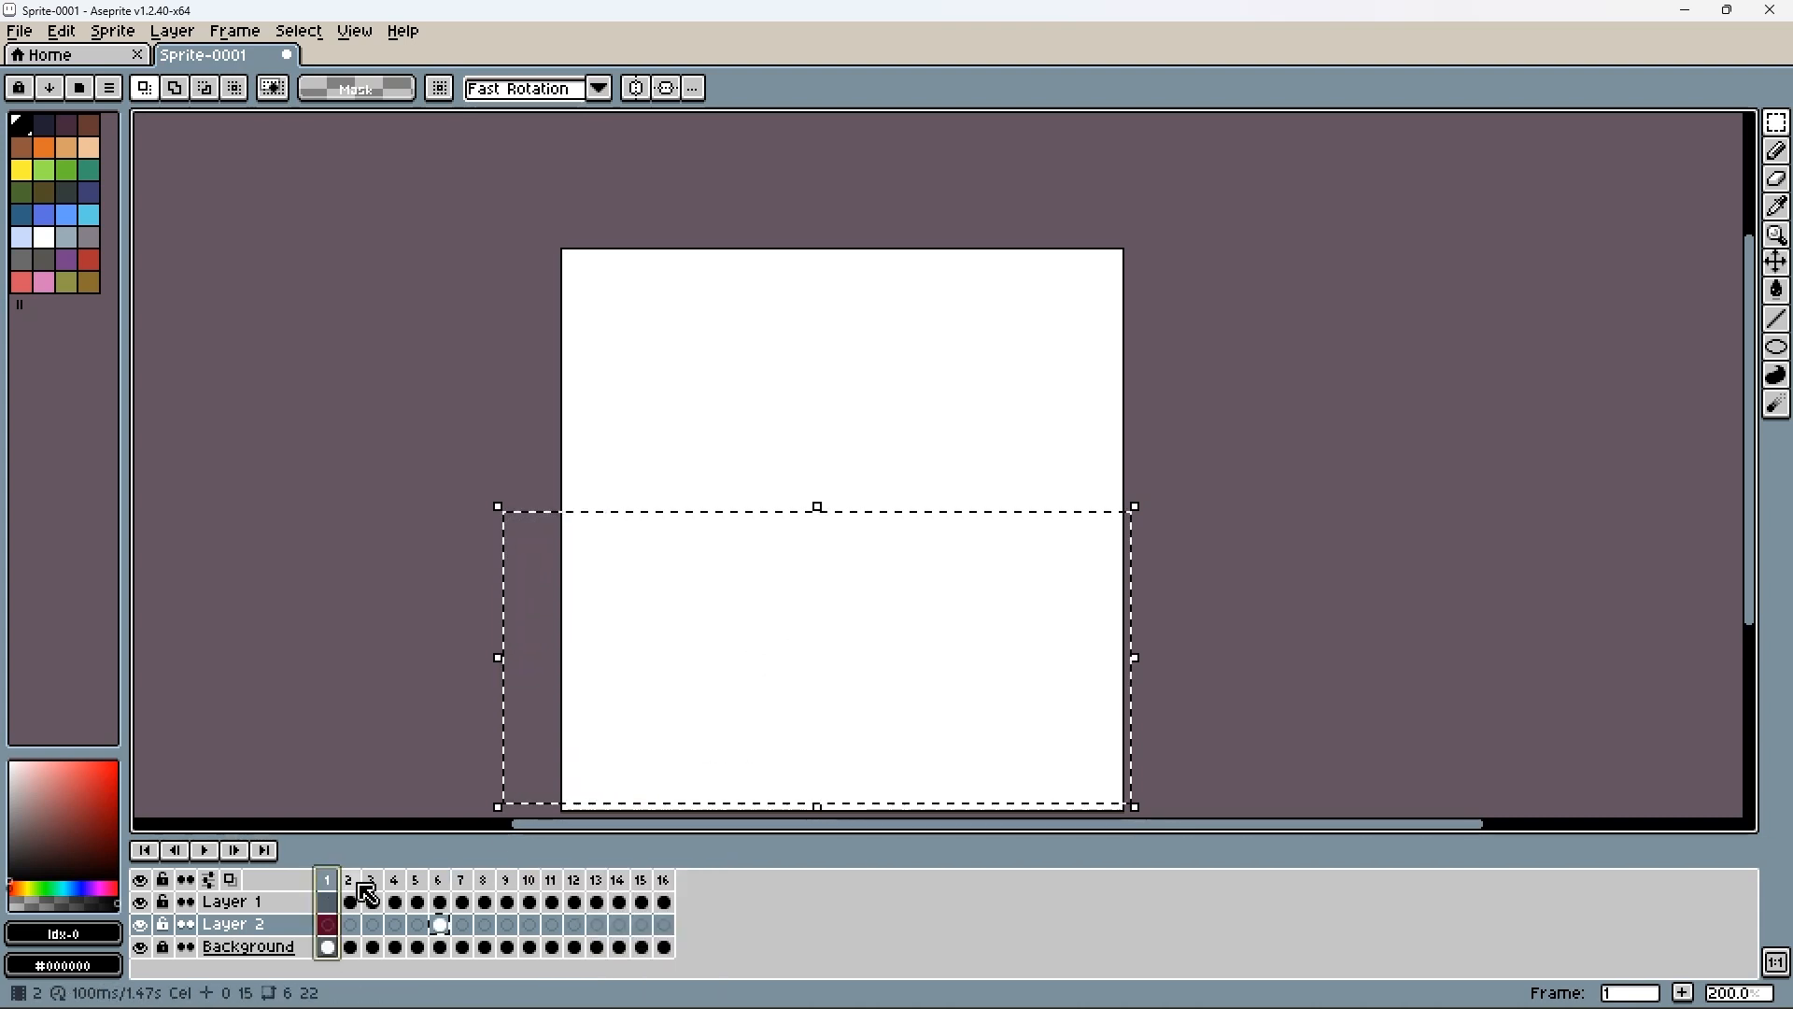
click(351, 884)
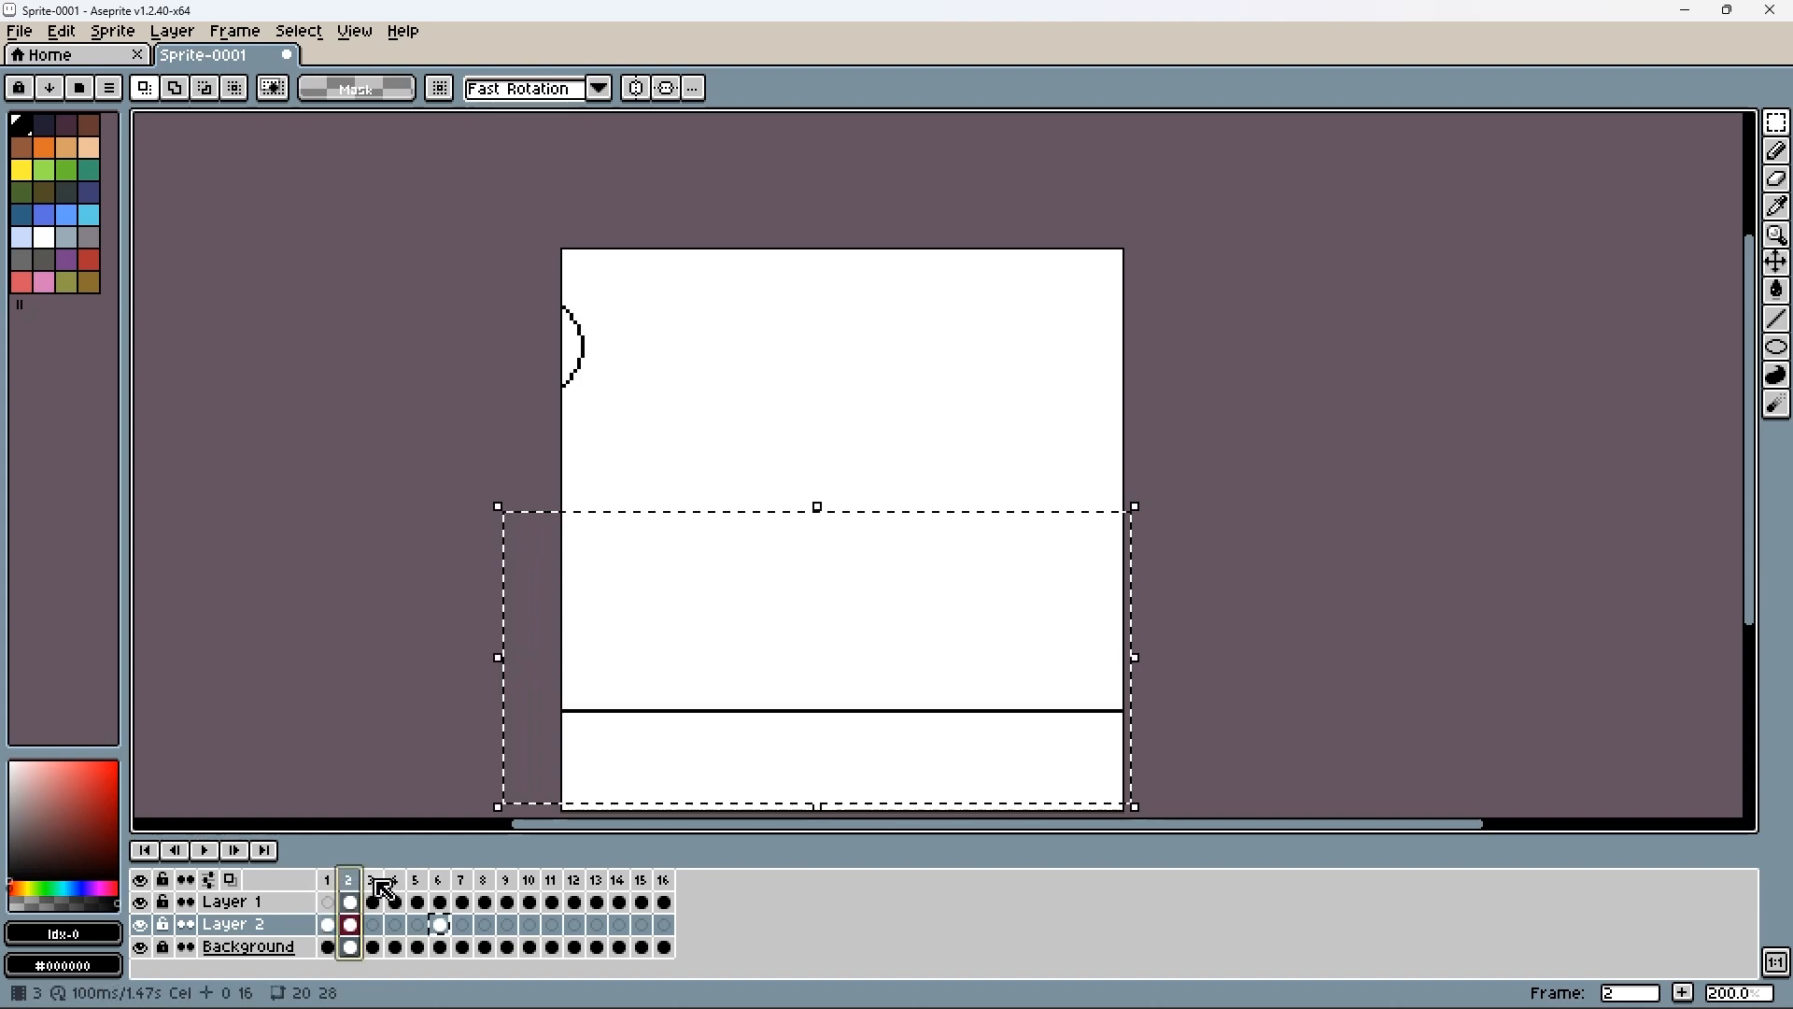
click(372, 883)
click(394, 883)
click(416, 883)
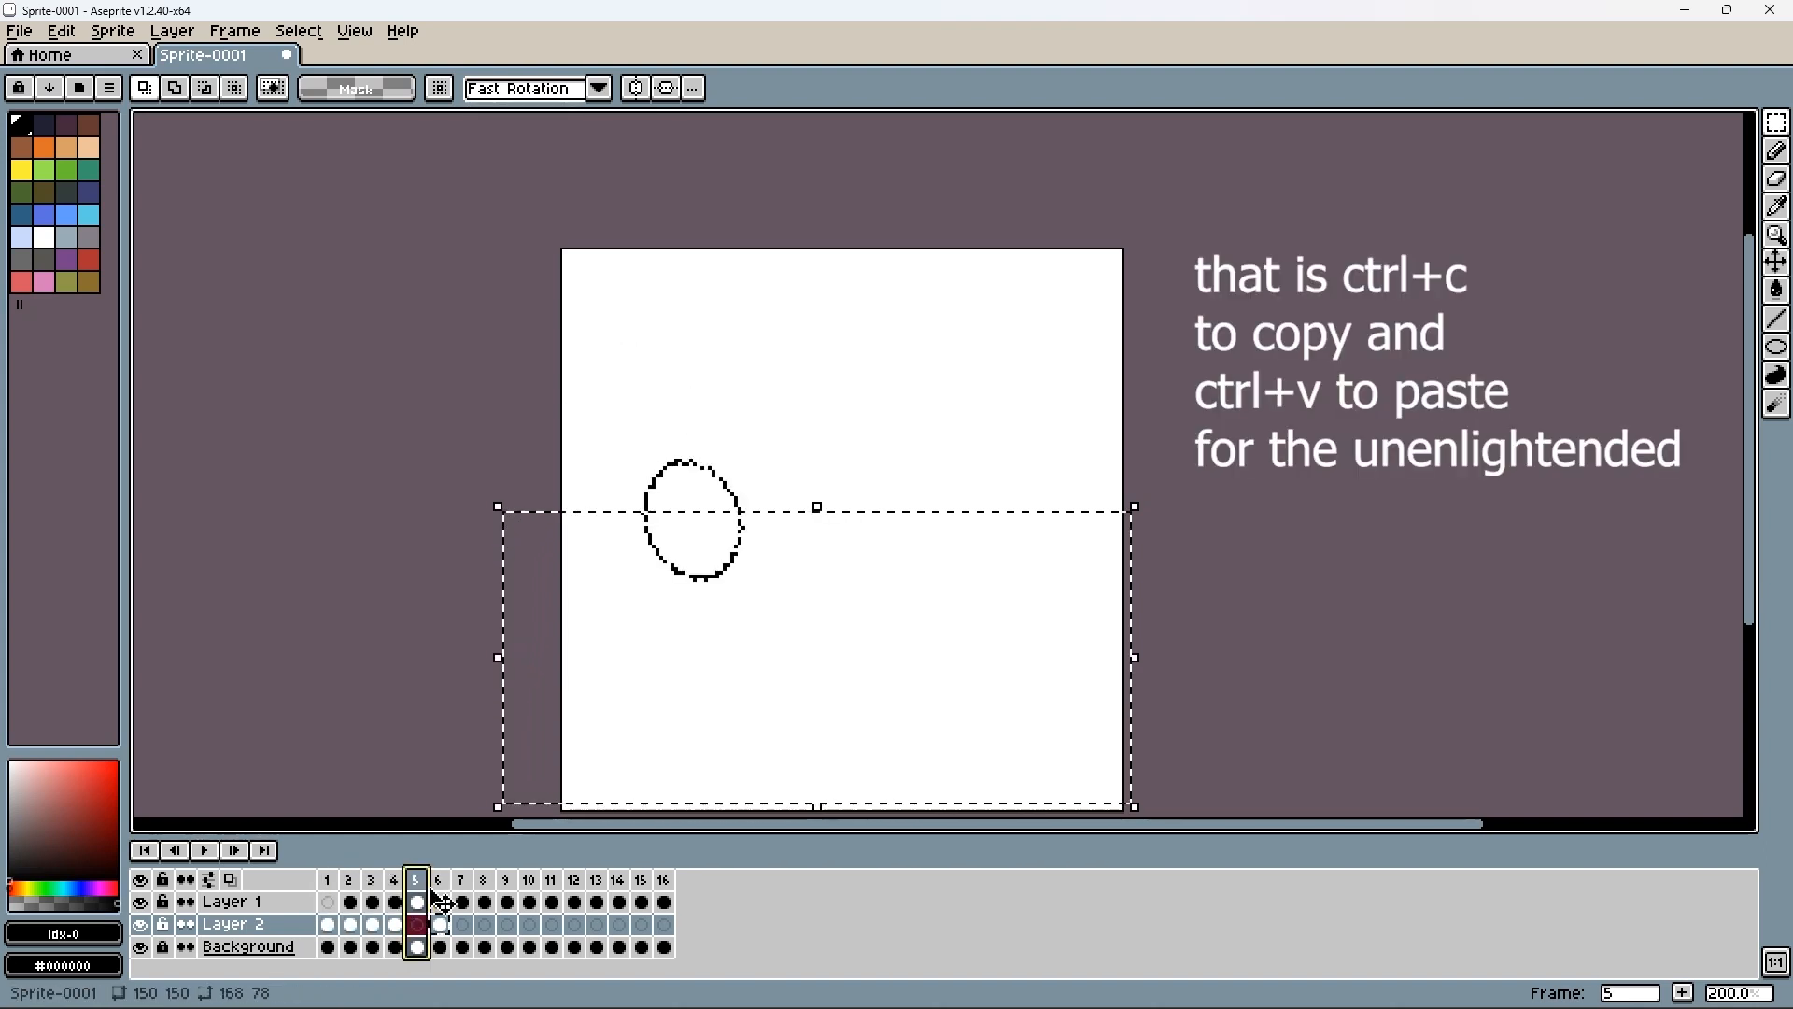
- Paste the ground line cel into Layer 2's frames 7 to 16 and review frames 12 to 14
click(506, 883)
click(528, 882)
click(551, 883)
click(573, 883)
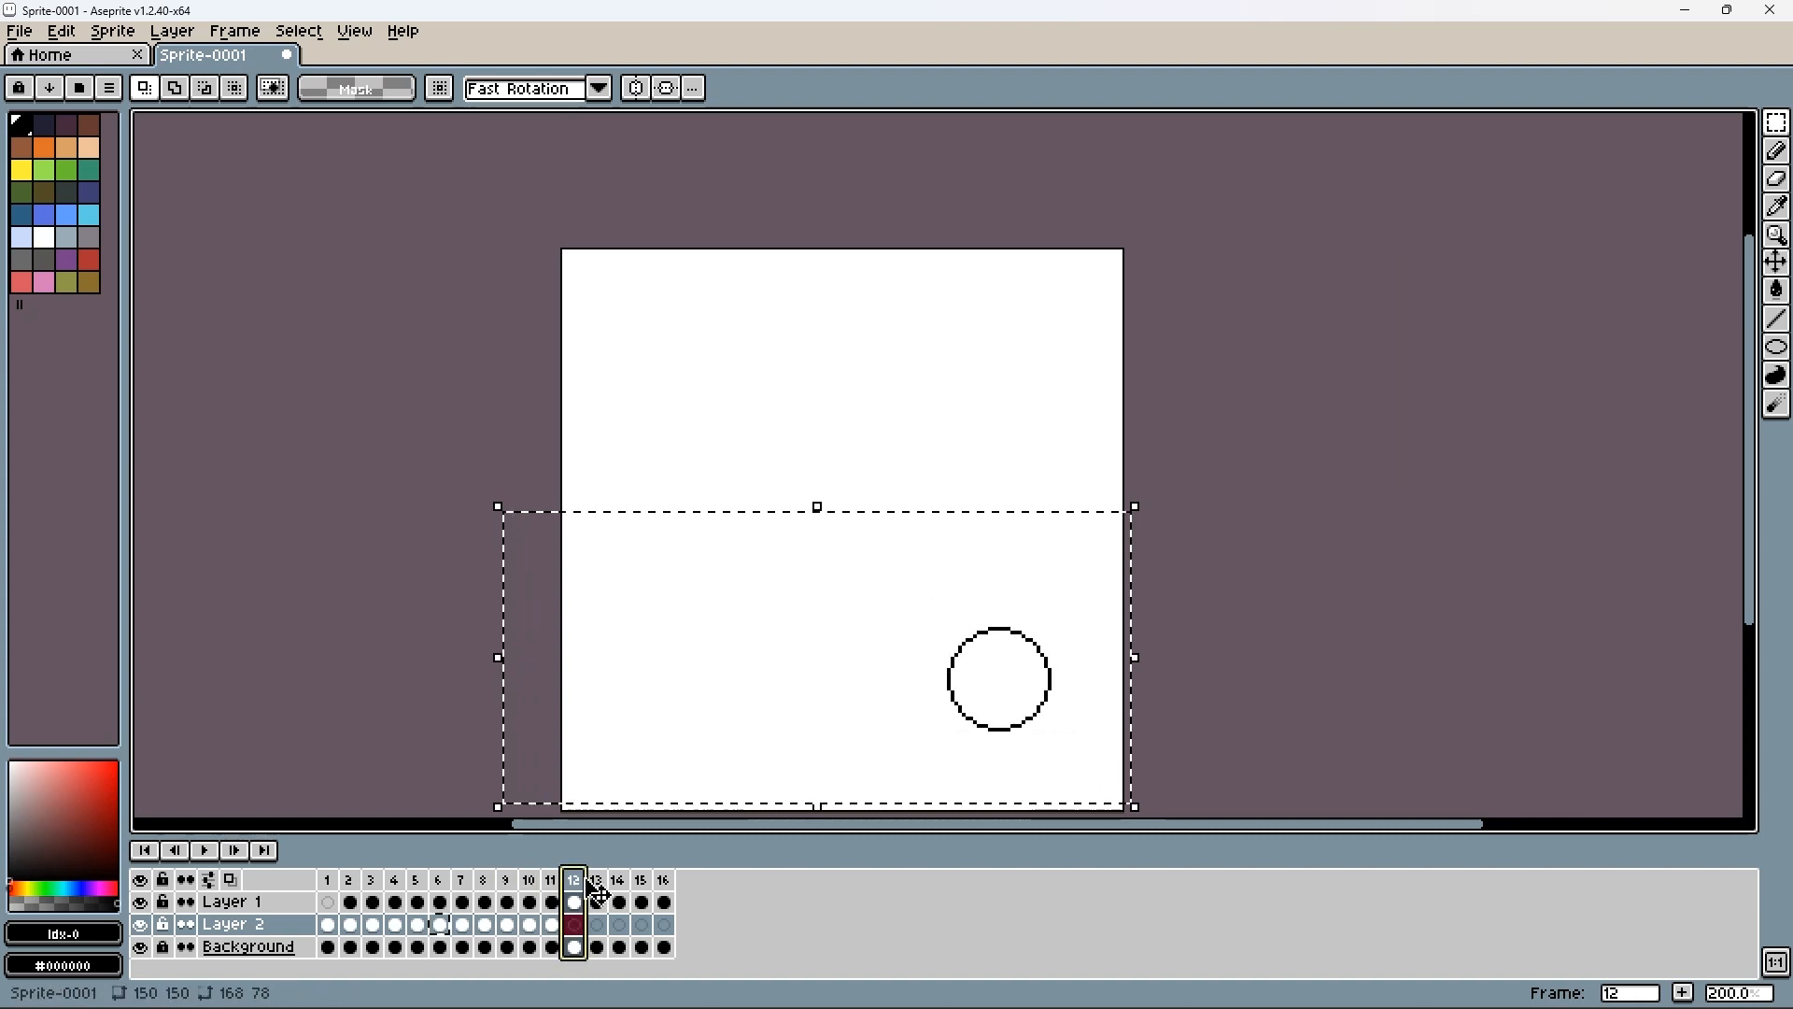
click(619, 882)
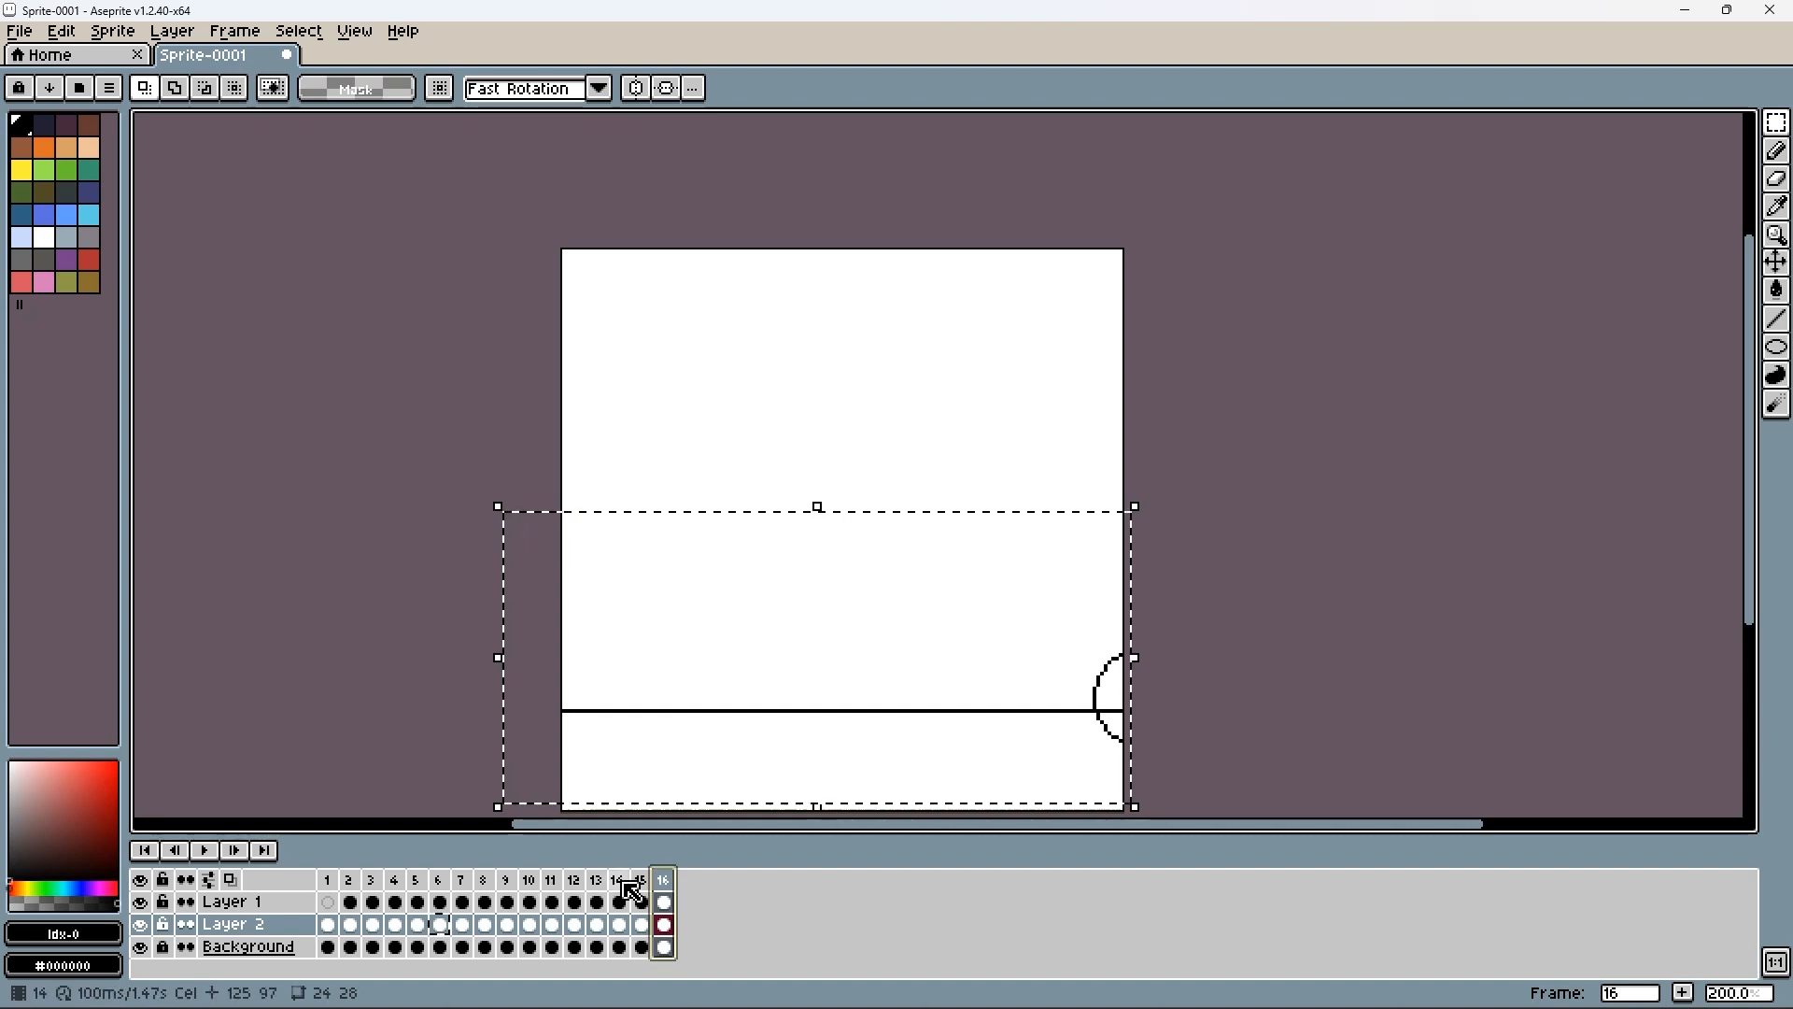
drag(634, 888, 578, 898)
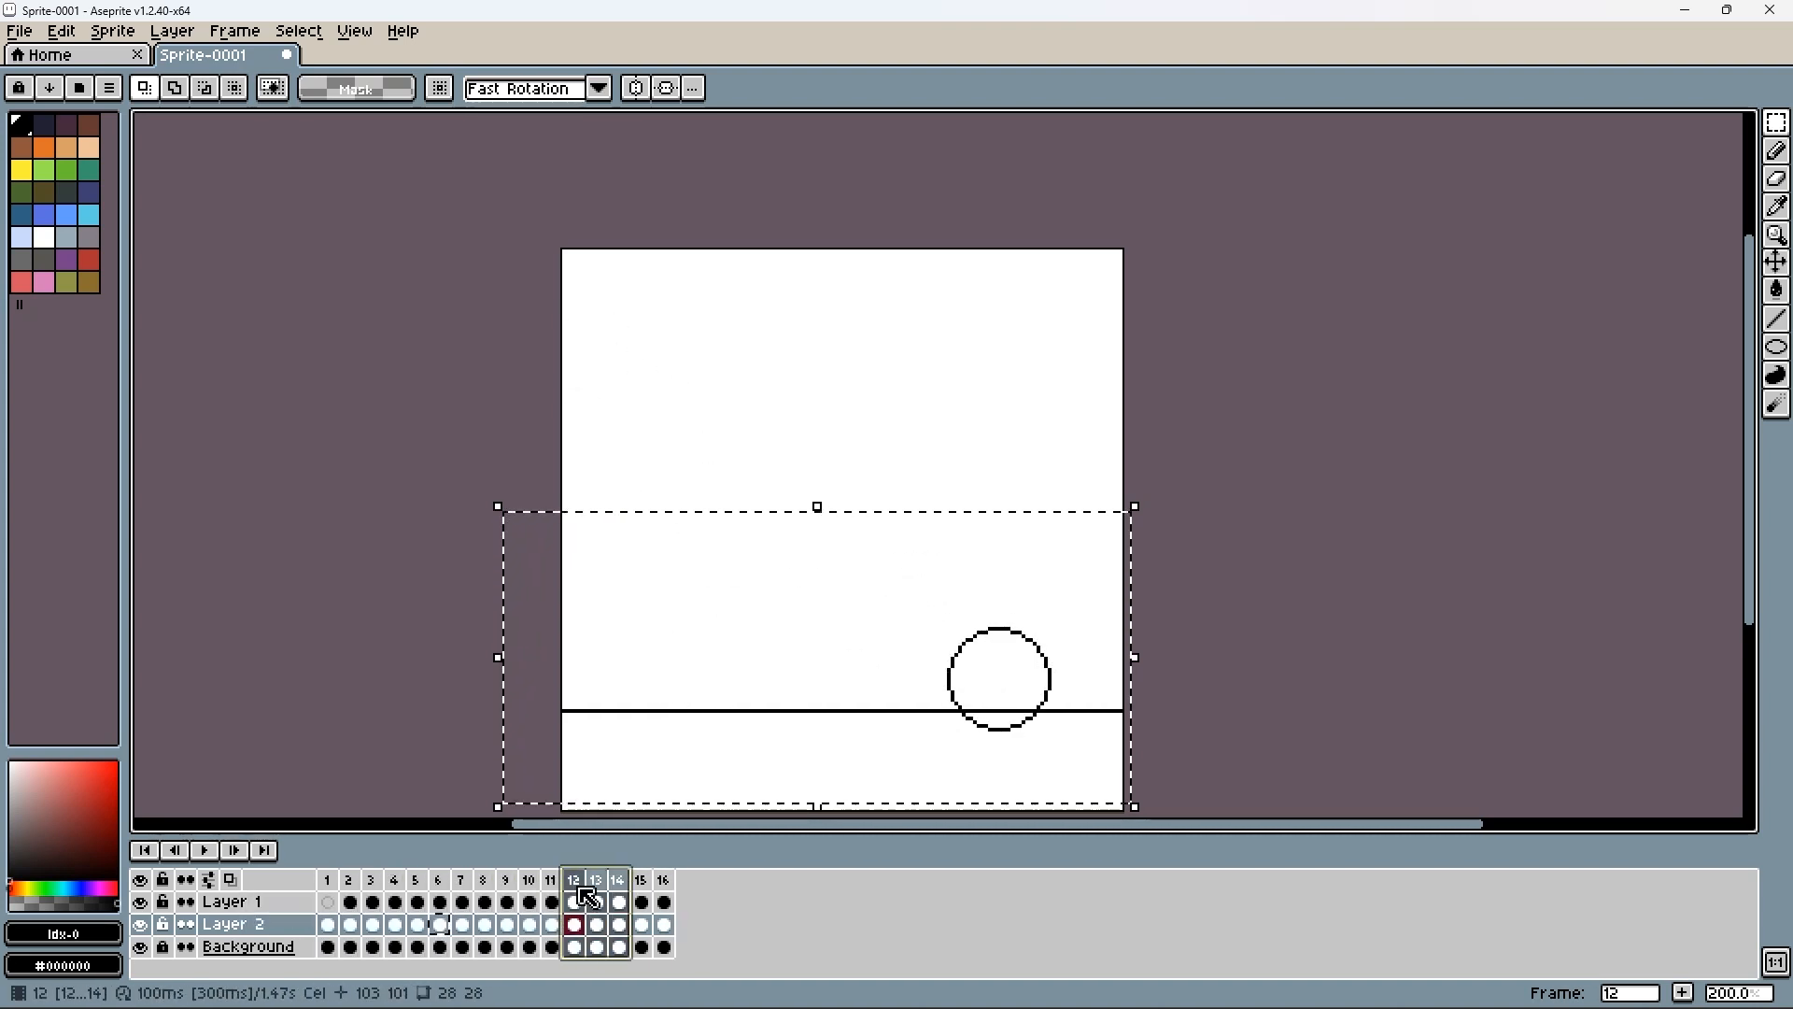
- Try moving frame 13's circle about 6 px left and 1 px up so it touches the ground line
click(620, 904)
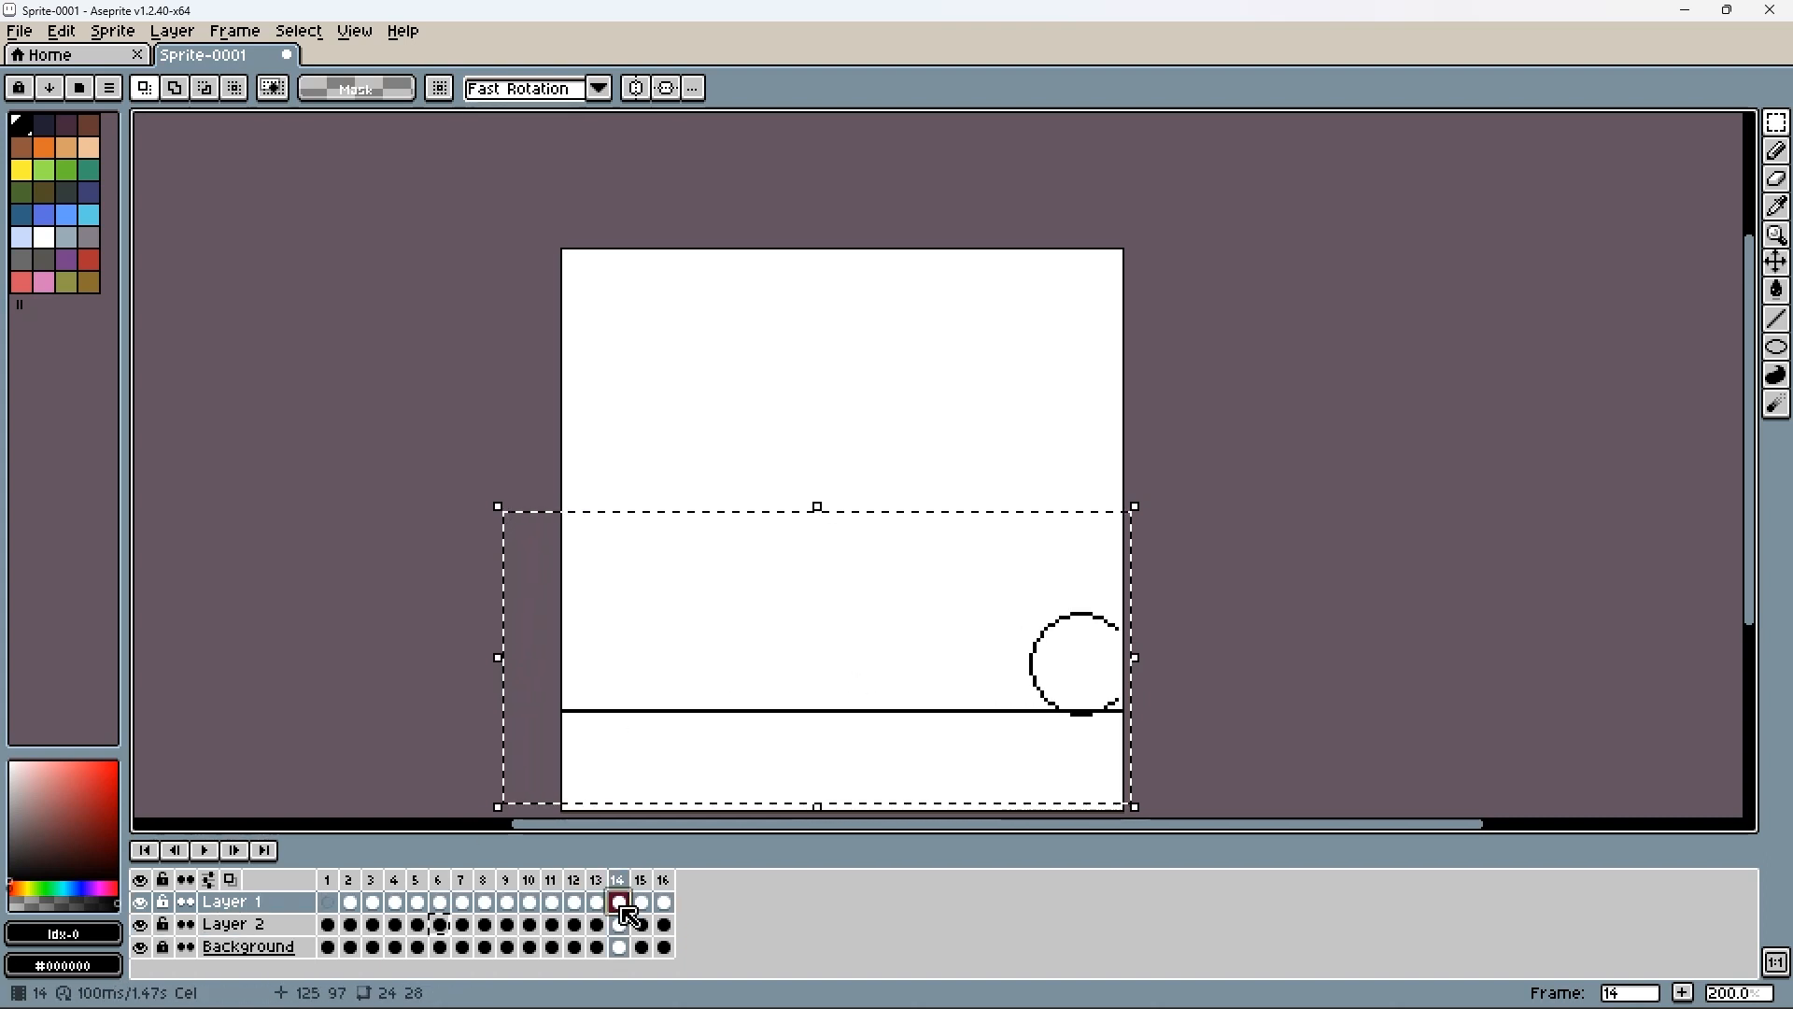
click(597, 902)
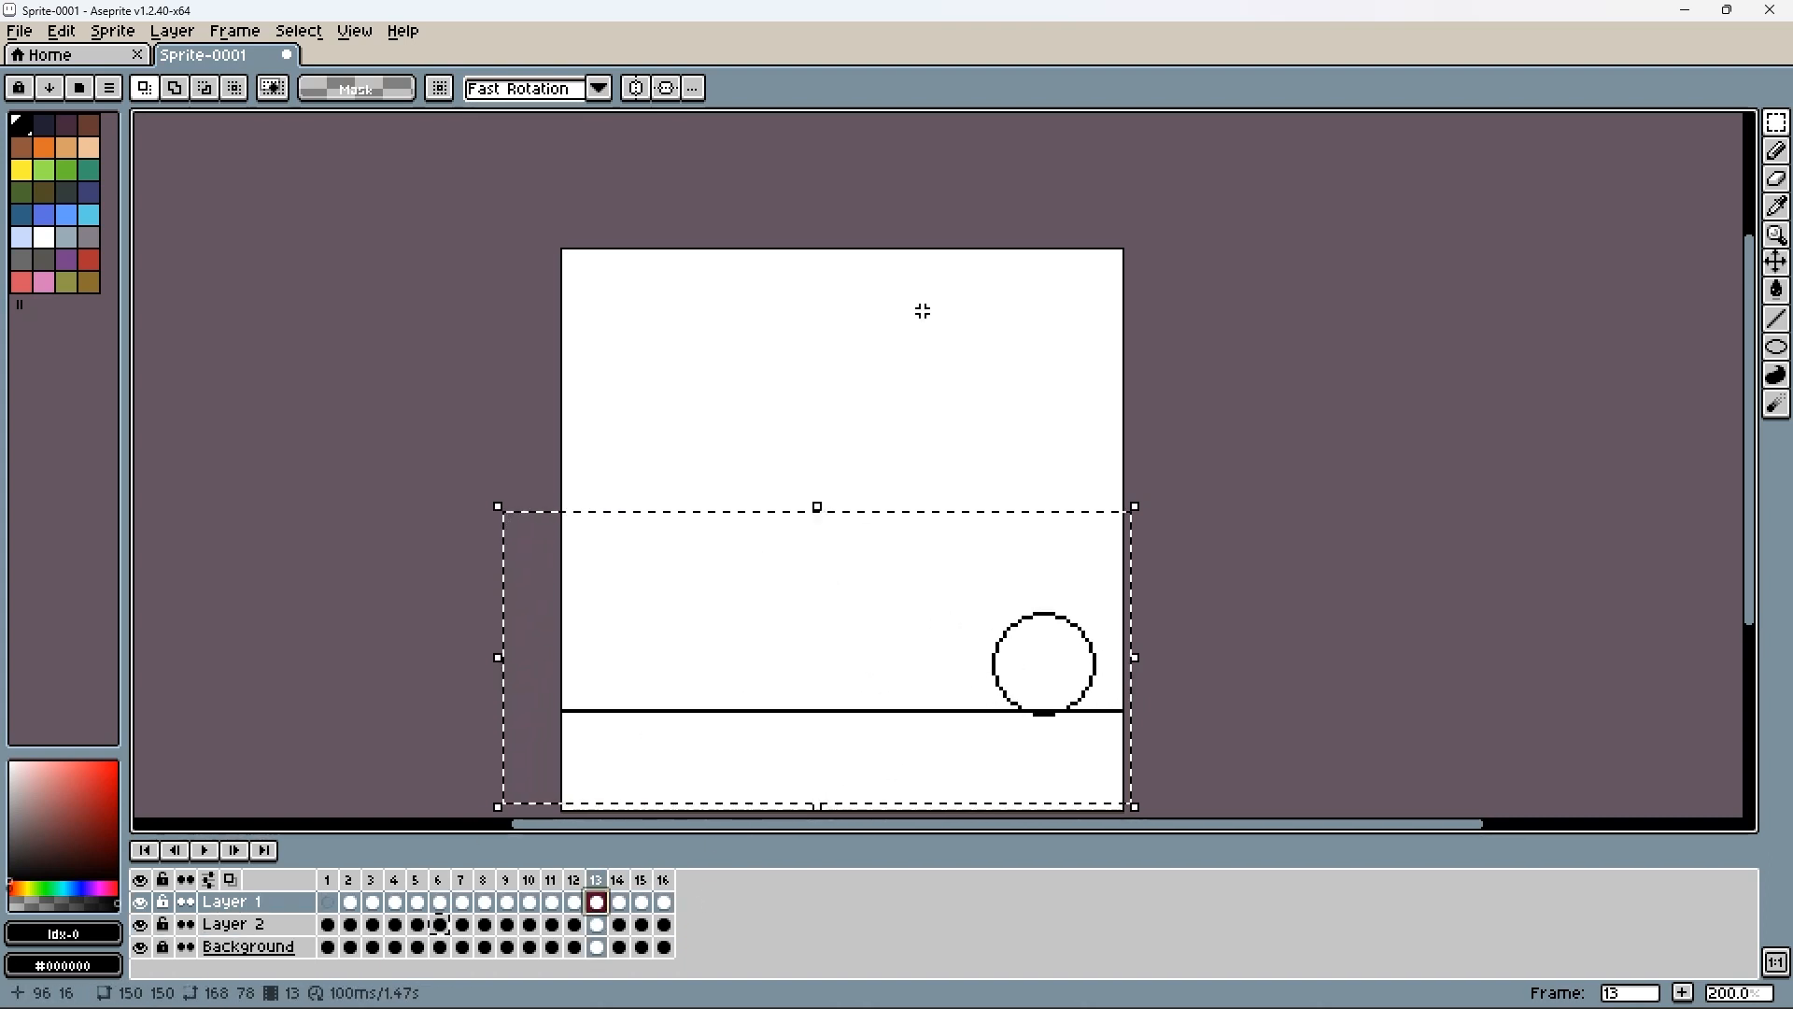
click(1173, 473)
drag(921, 592, 1124, 756)
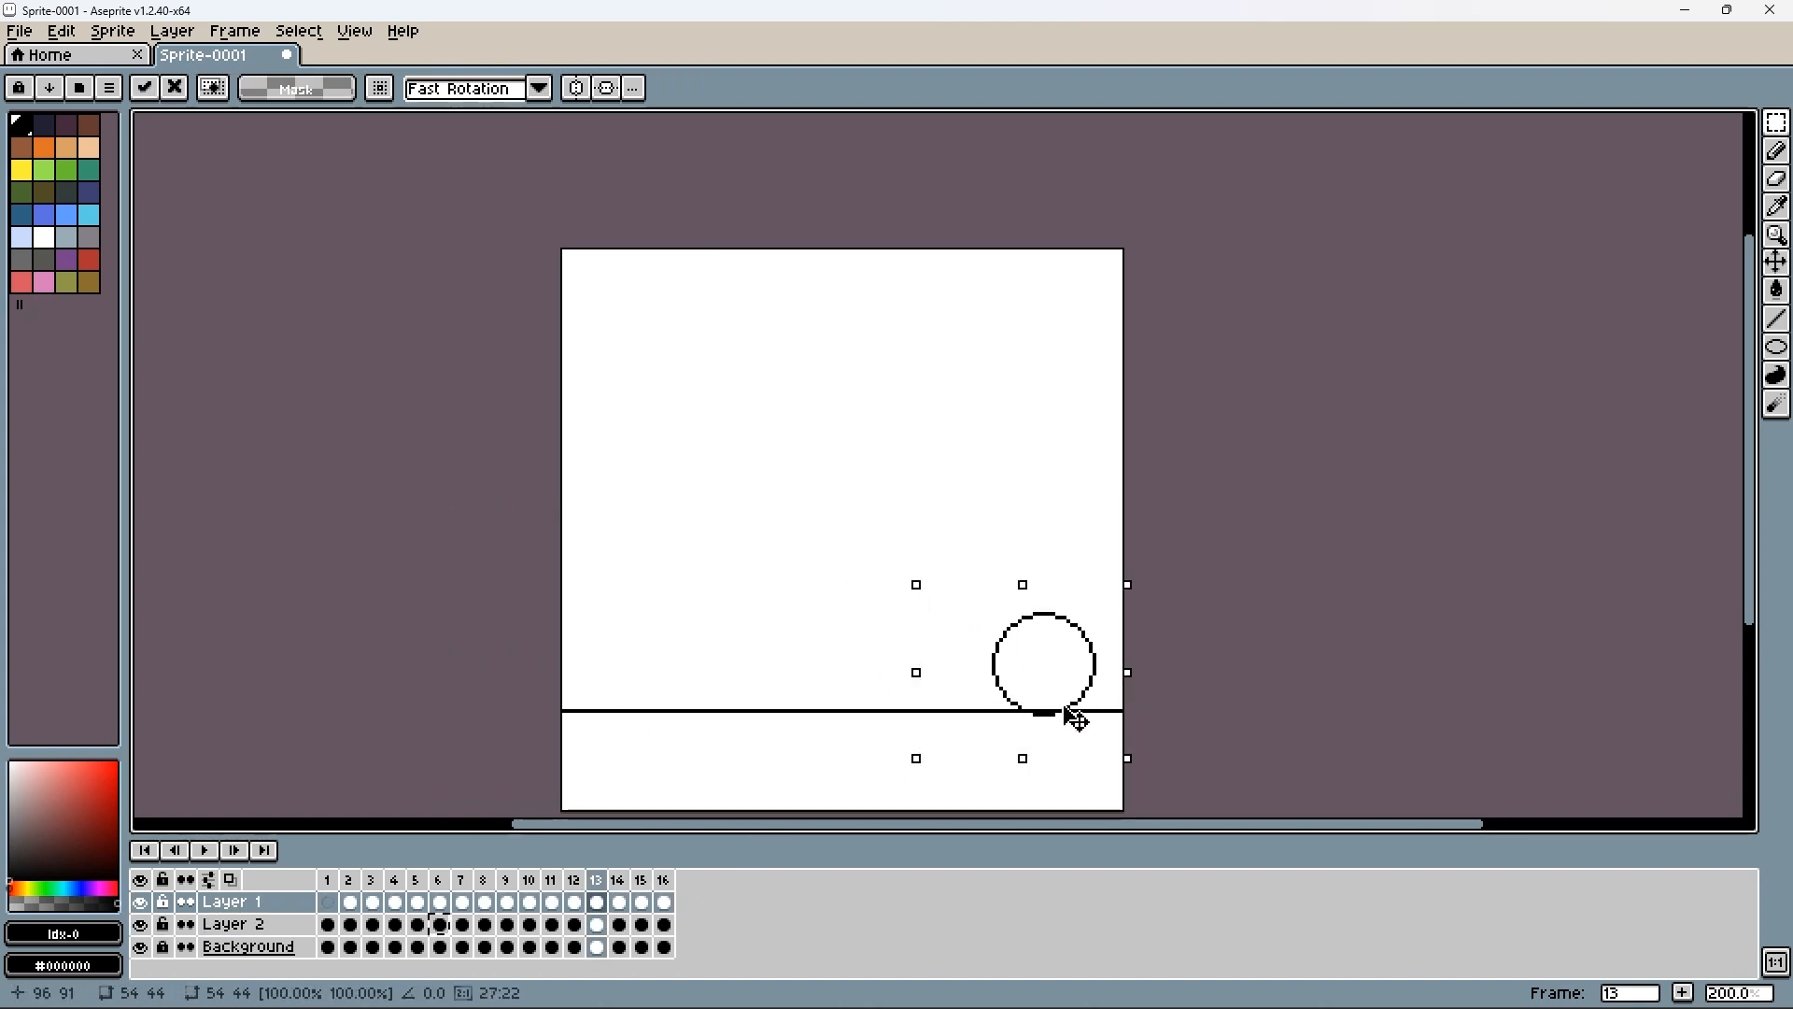
drag(1066, 706, 980, 692)
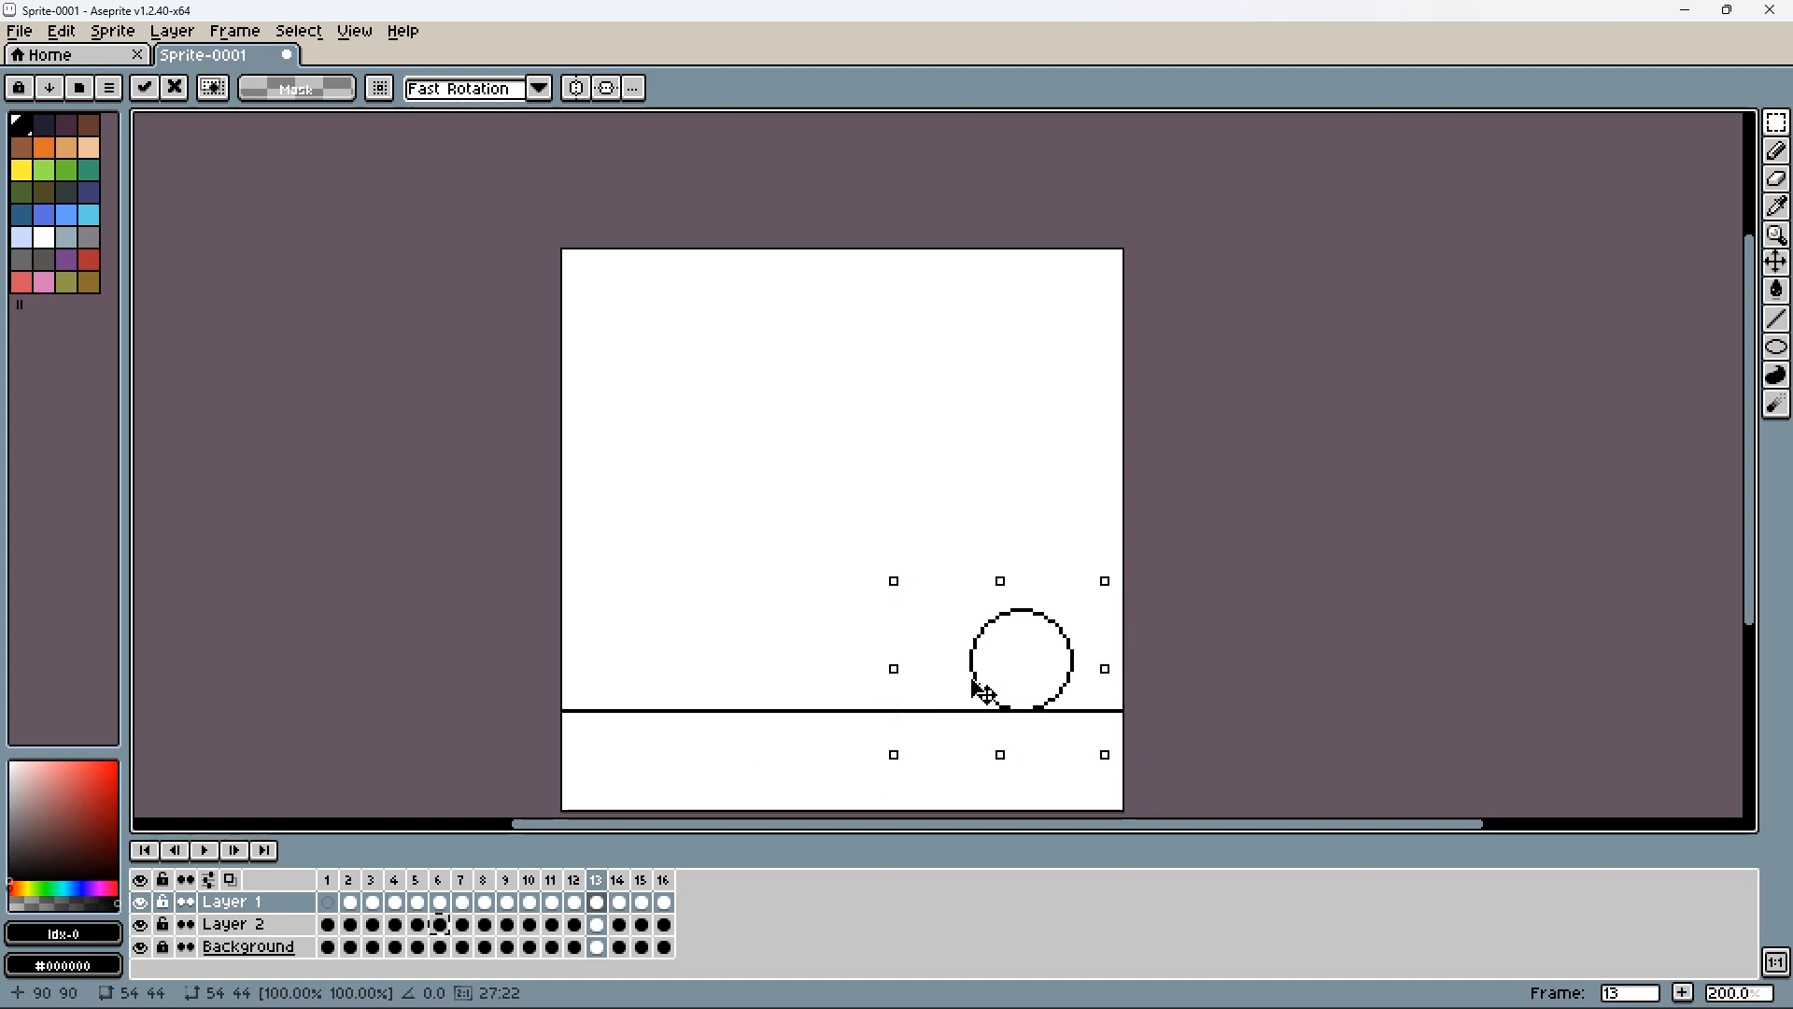
- Try raising the circles of frames 12 and 13 together, and reposition frame 13's circle against the ground line
mouse_move(602, 886)
mouse_down()
mouse_move(486, 885)
mouse_move(576, 889)
mouse_up()
drag(1043, 686, 1043, 678)
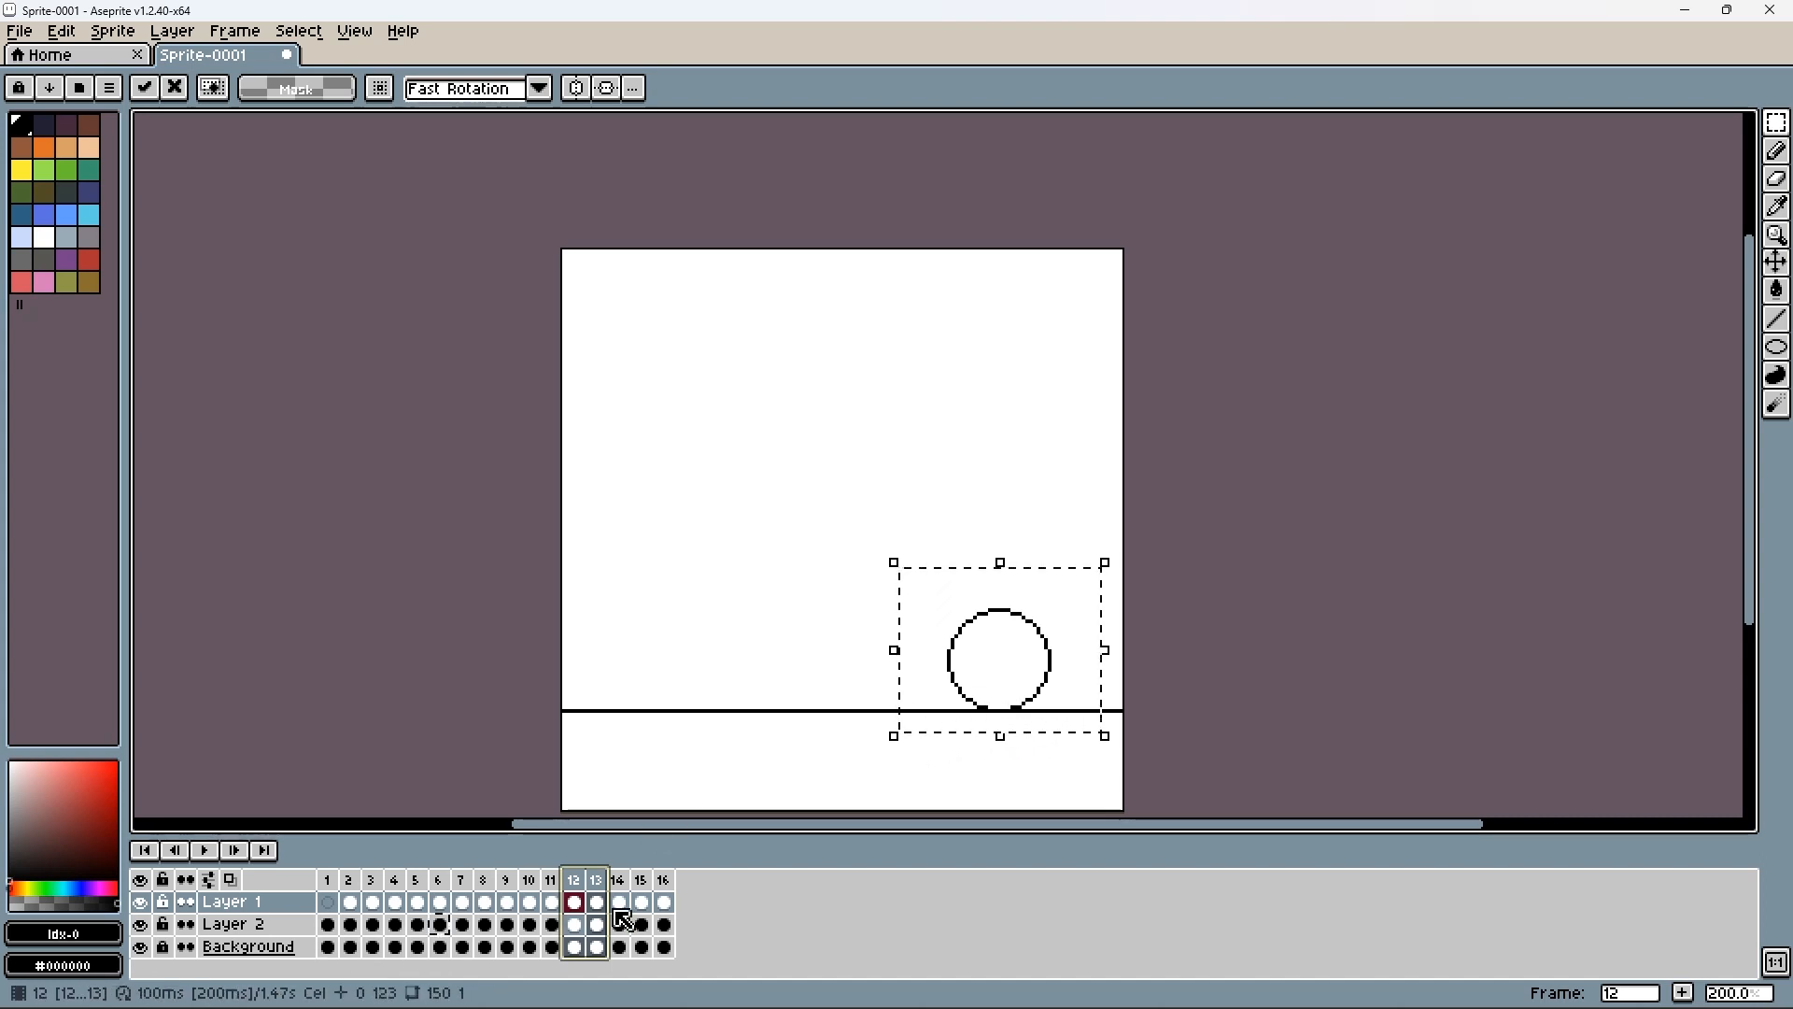
click(596, 883)
click(619, 883)
click(602, 881)
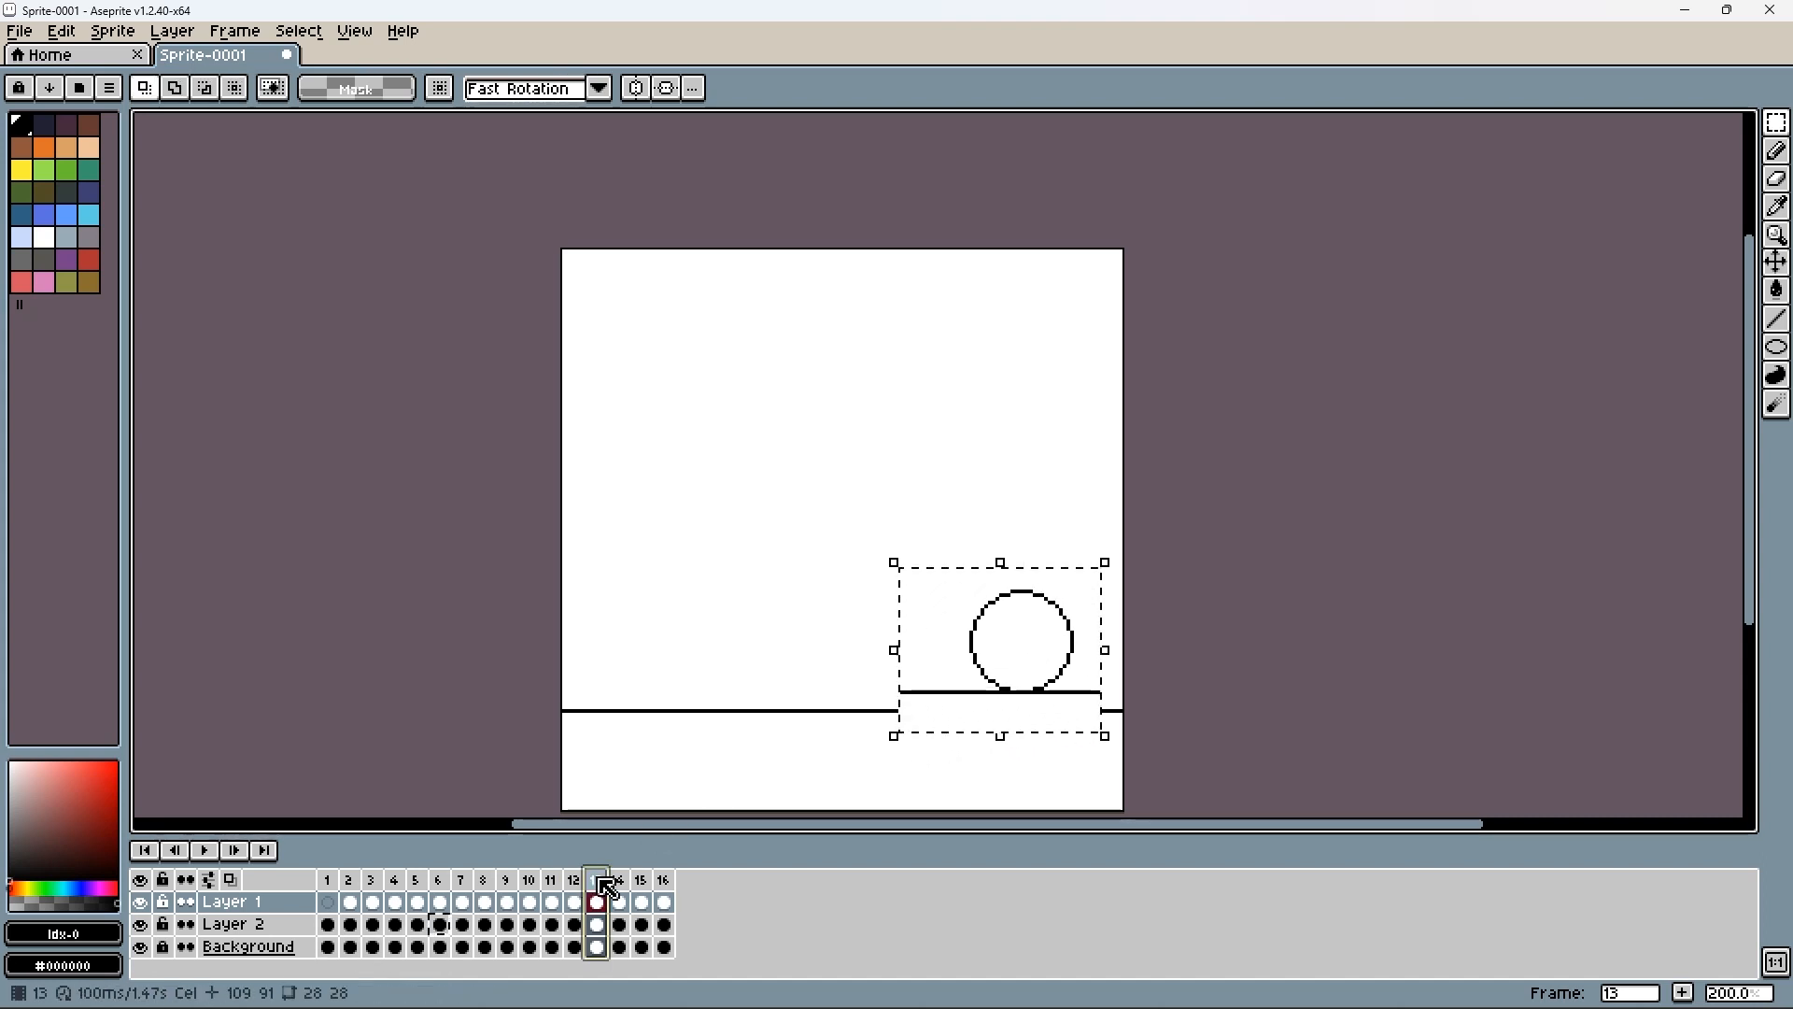
drag(1080, 653, 1074, 679)
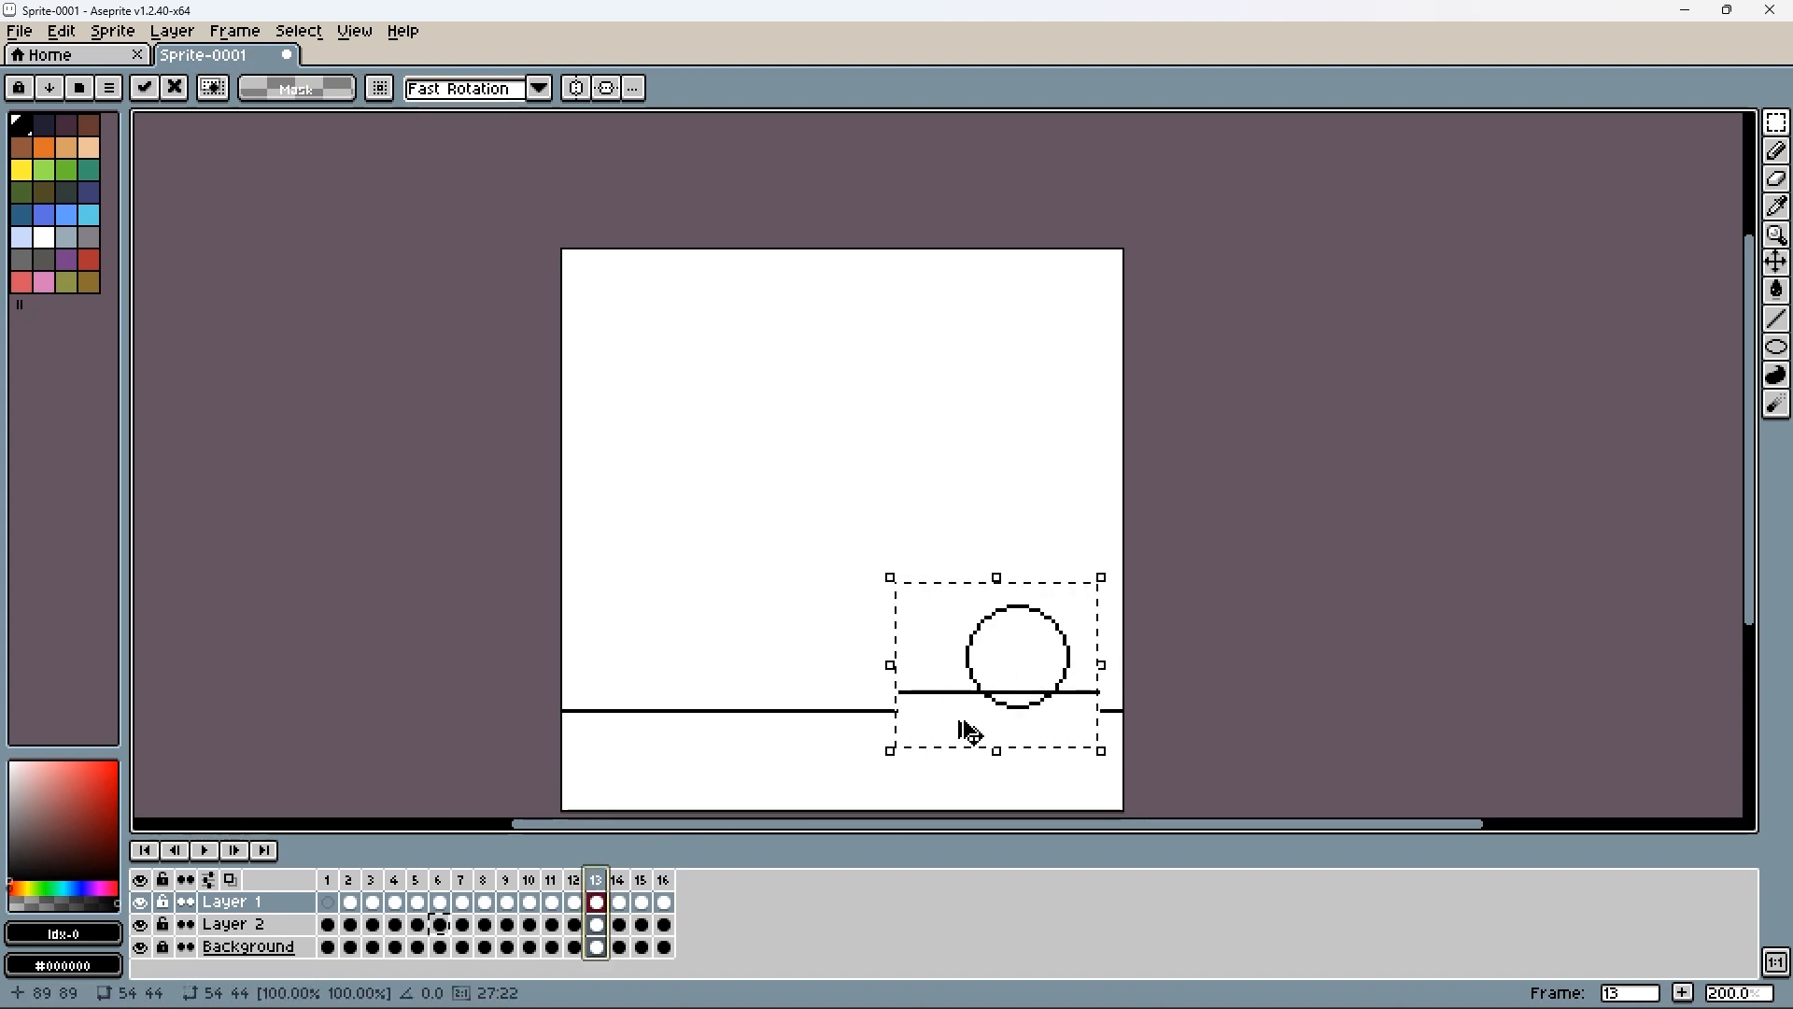
- Undo the circle moves made in frames 12 and 13
key(ctrl+z)
key(ctrl+z)
key(ctrl+z)
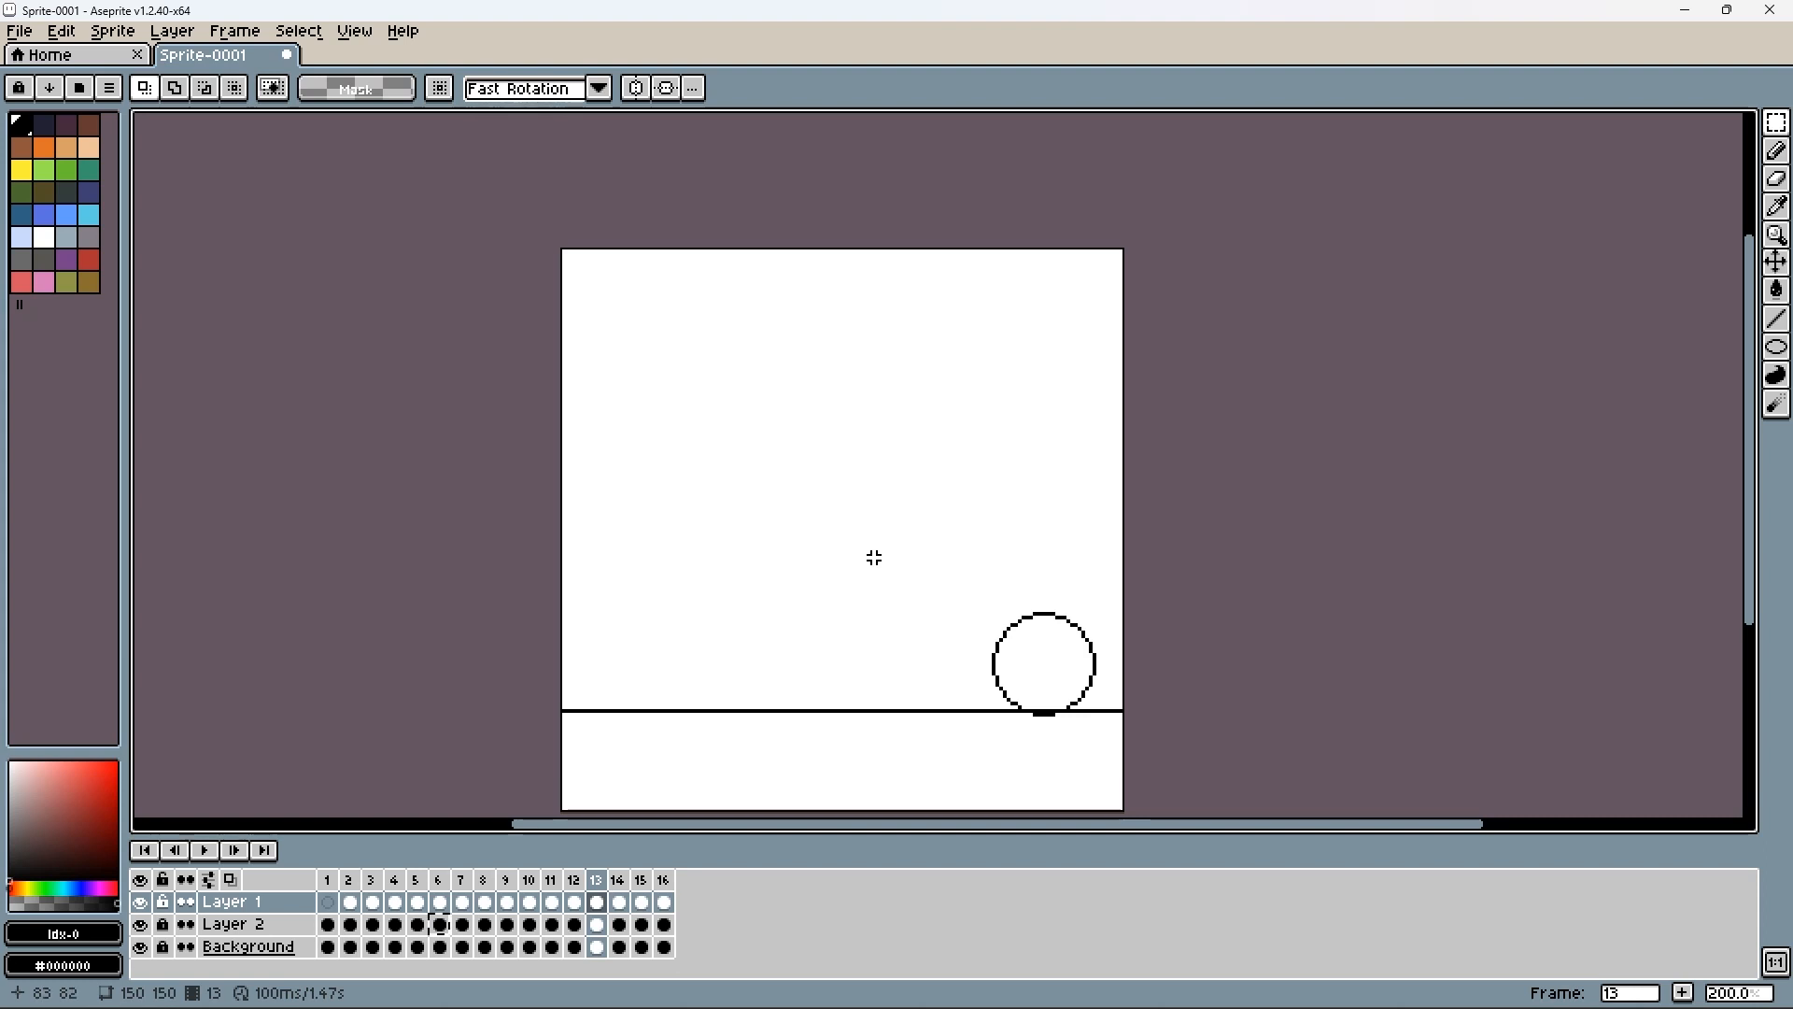
click(439, 901)
click(528, 902)
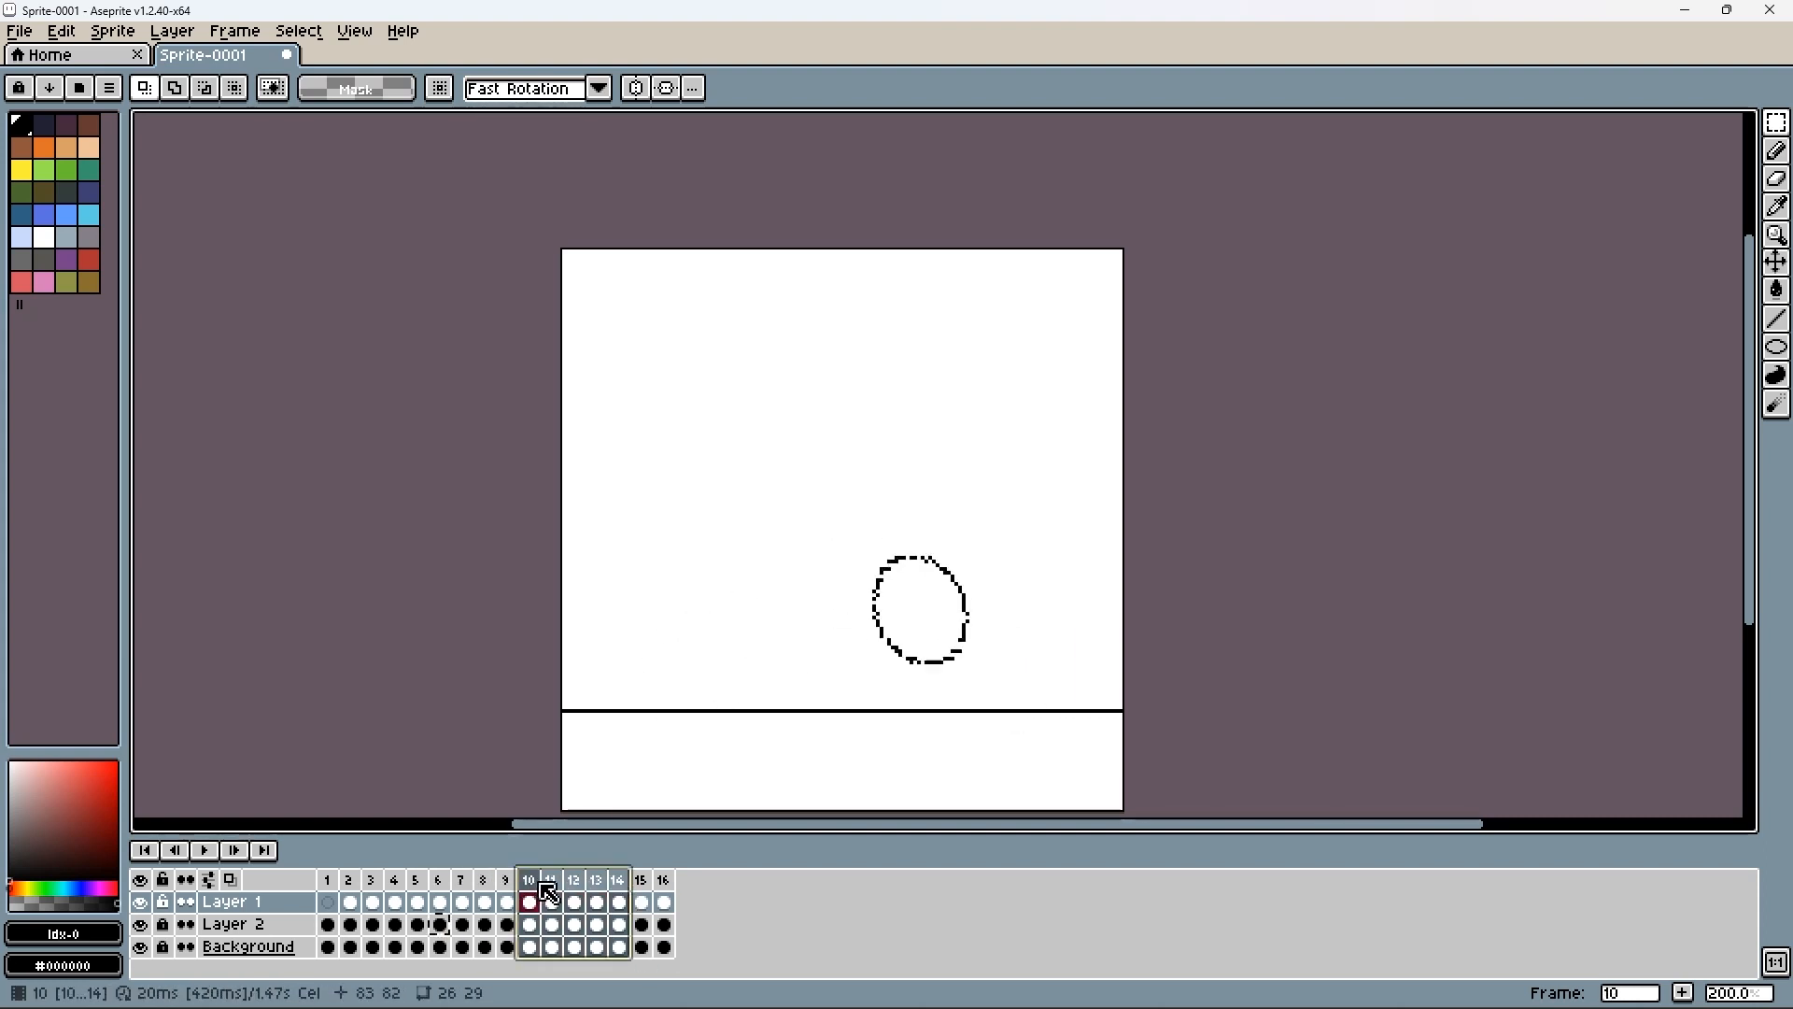
click(506, 901)
click(439, 924)
key(ctrl+s)
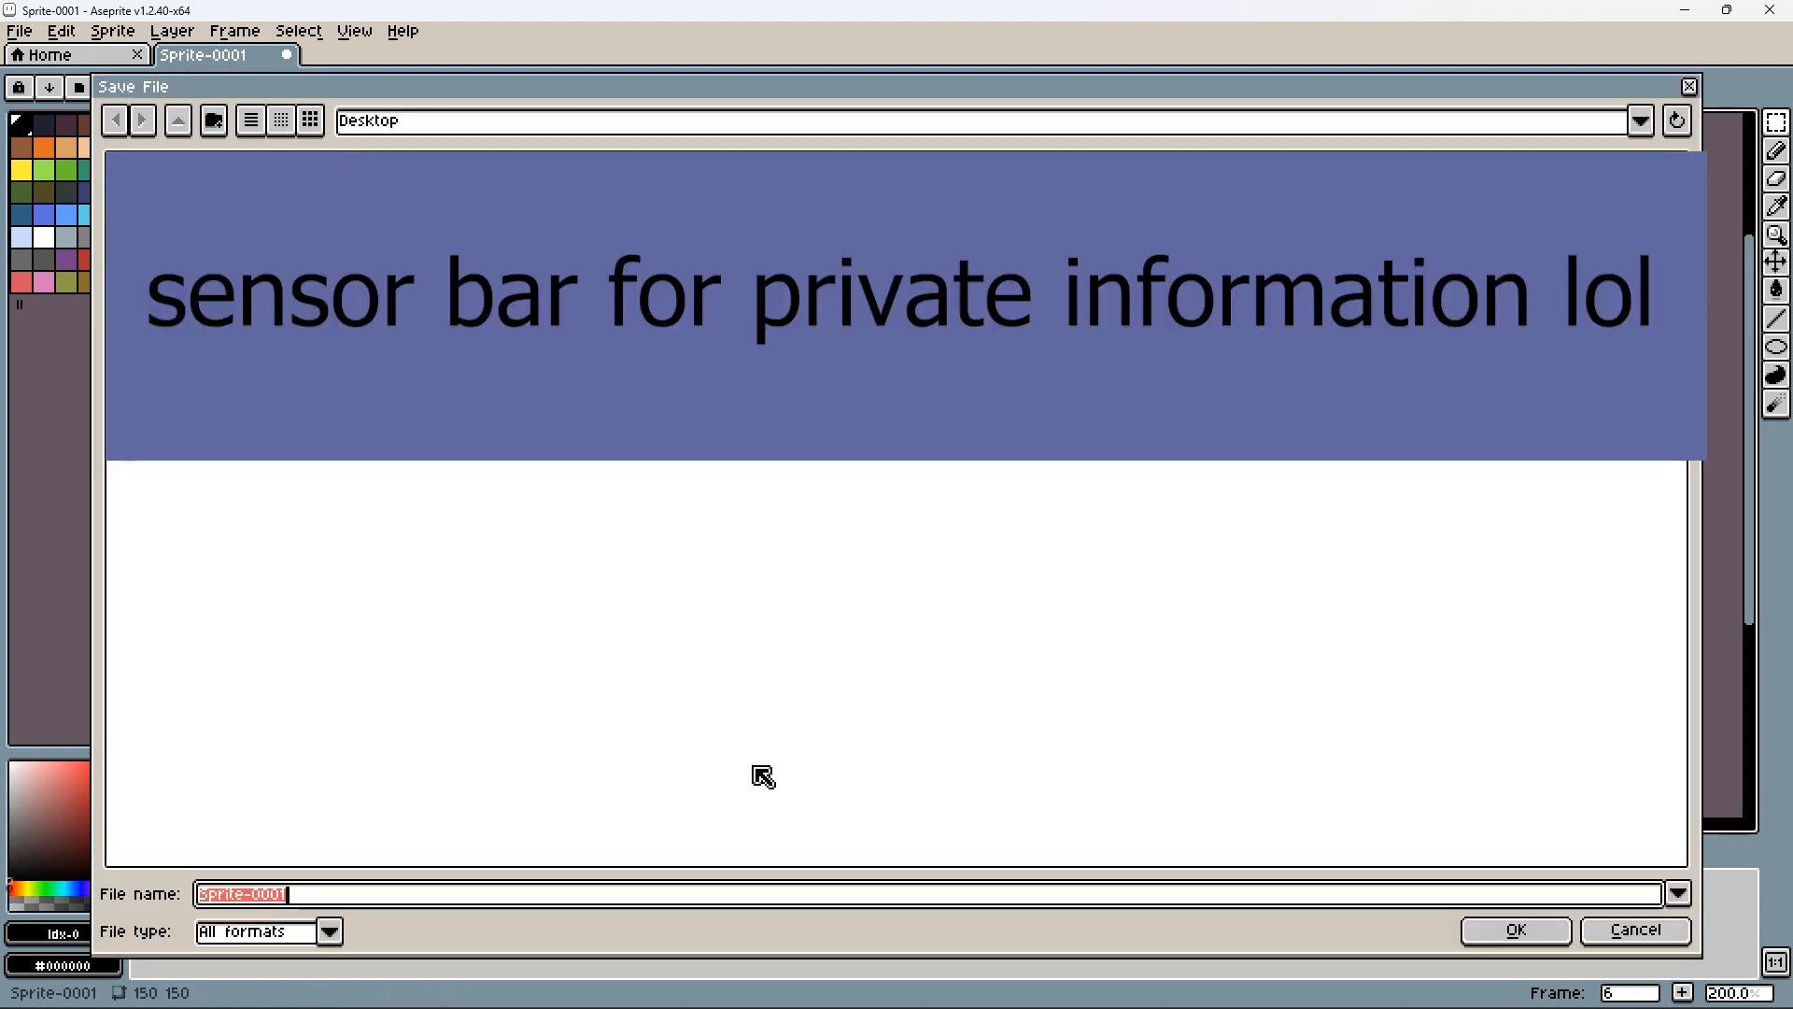
click(1623, 939)
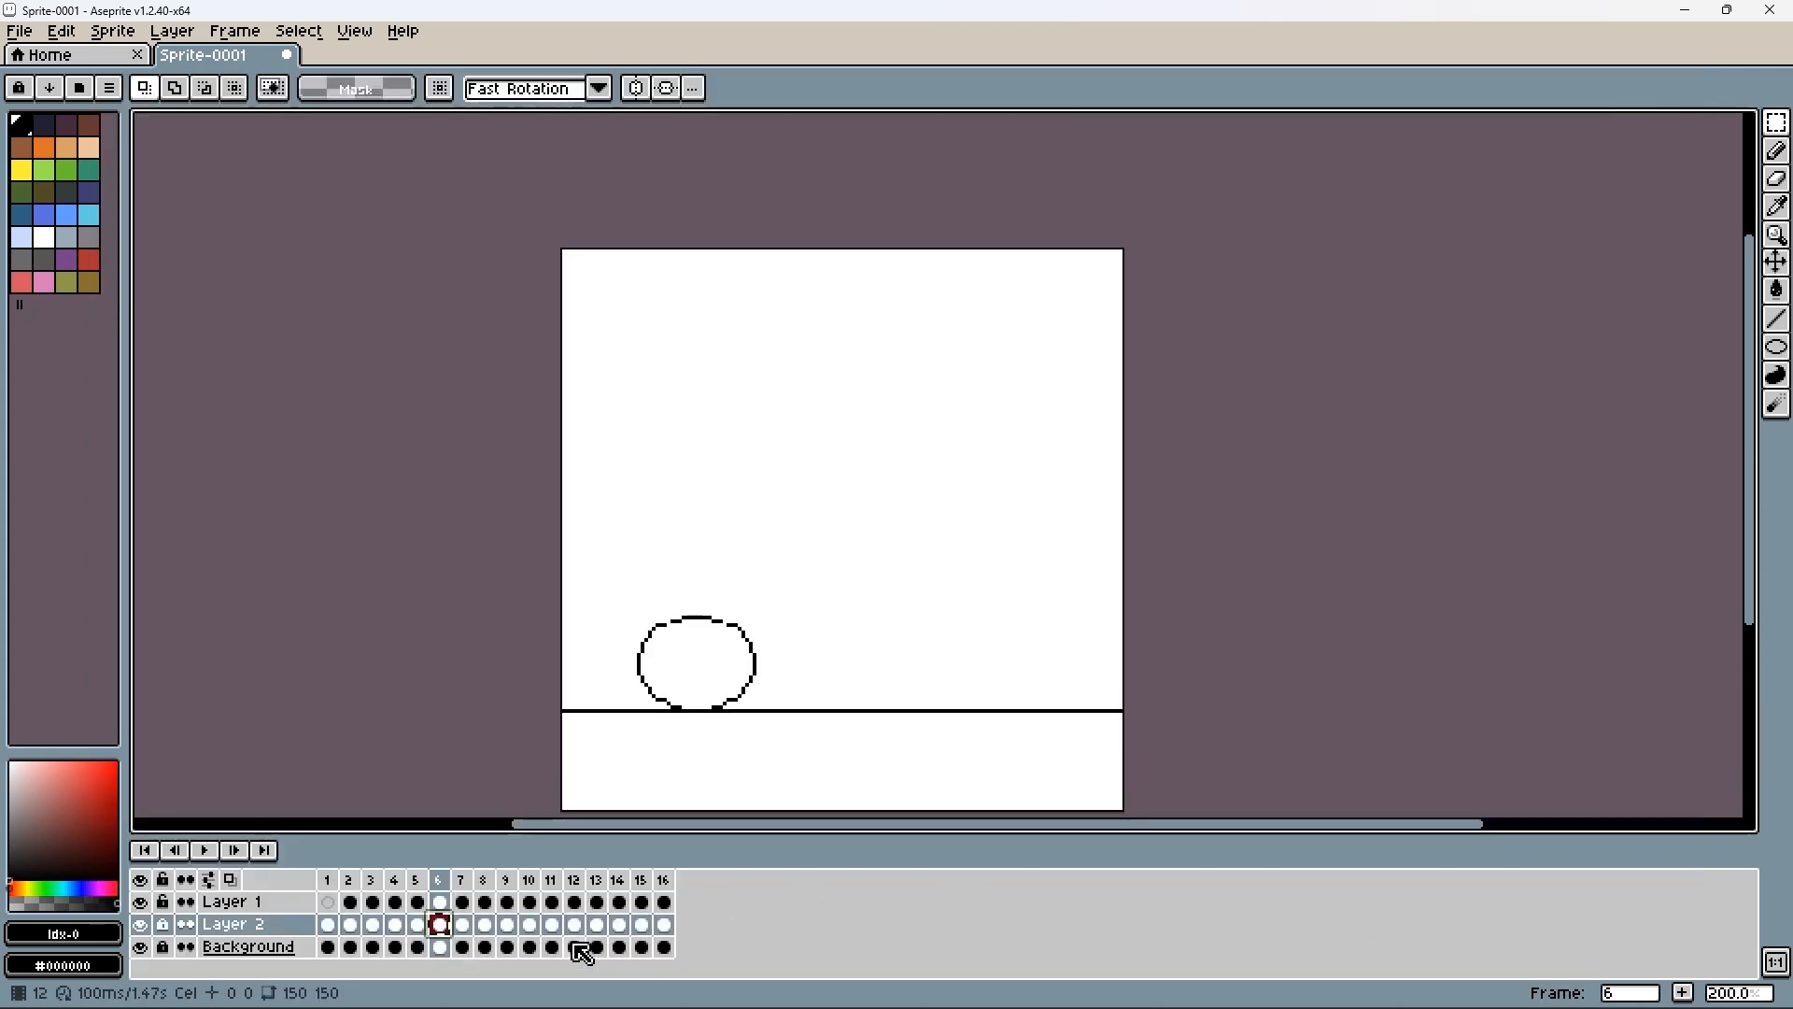
- Examine how the circle sits against the ground line in frames 9 to 11 and 13 to 16
click(463, 925)
click(616, 882)
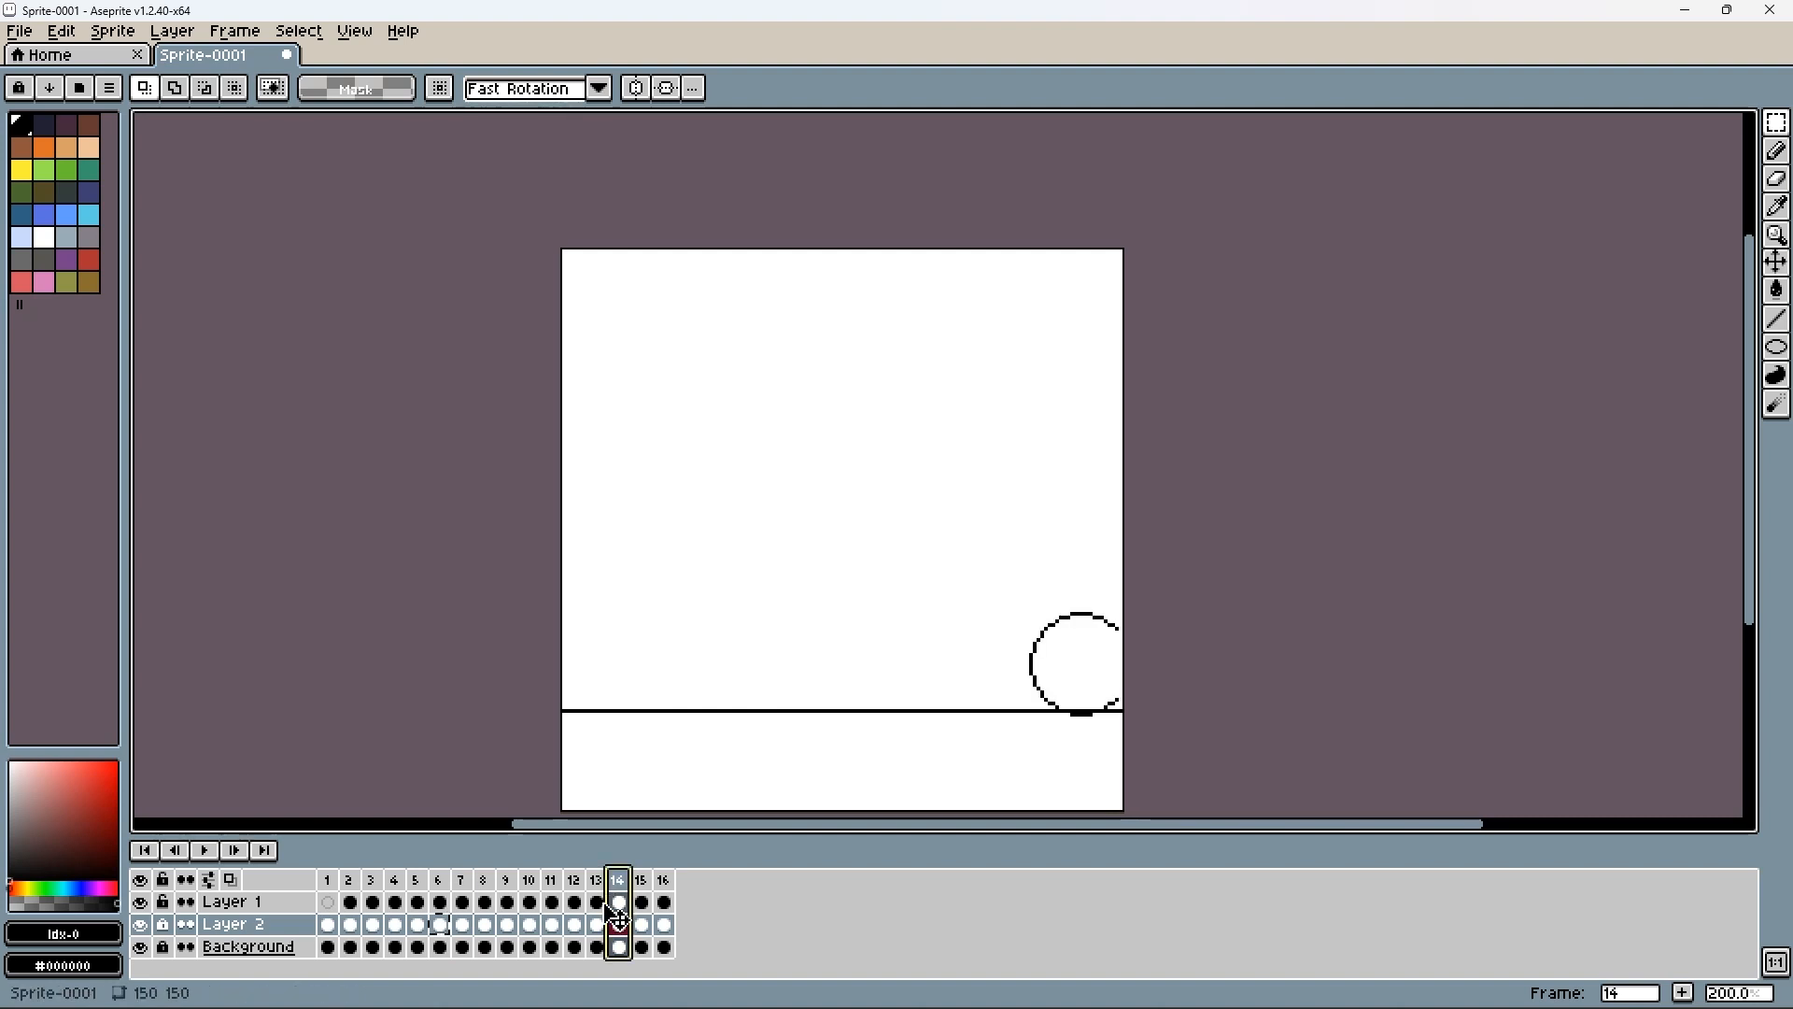
click(597, 902)
click(620, 904)
click(660, 905)
click(507, 903)
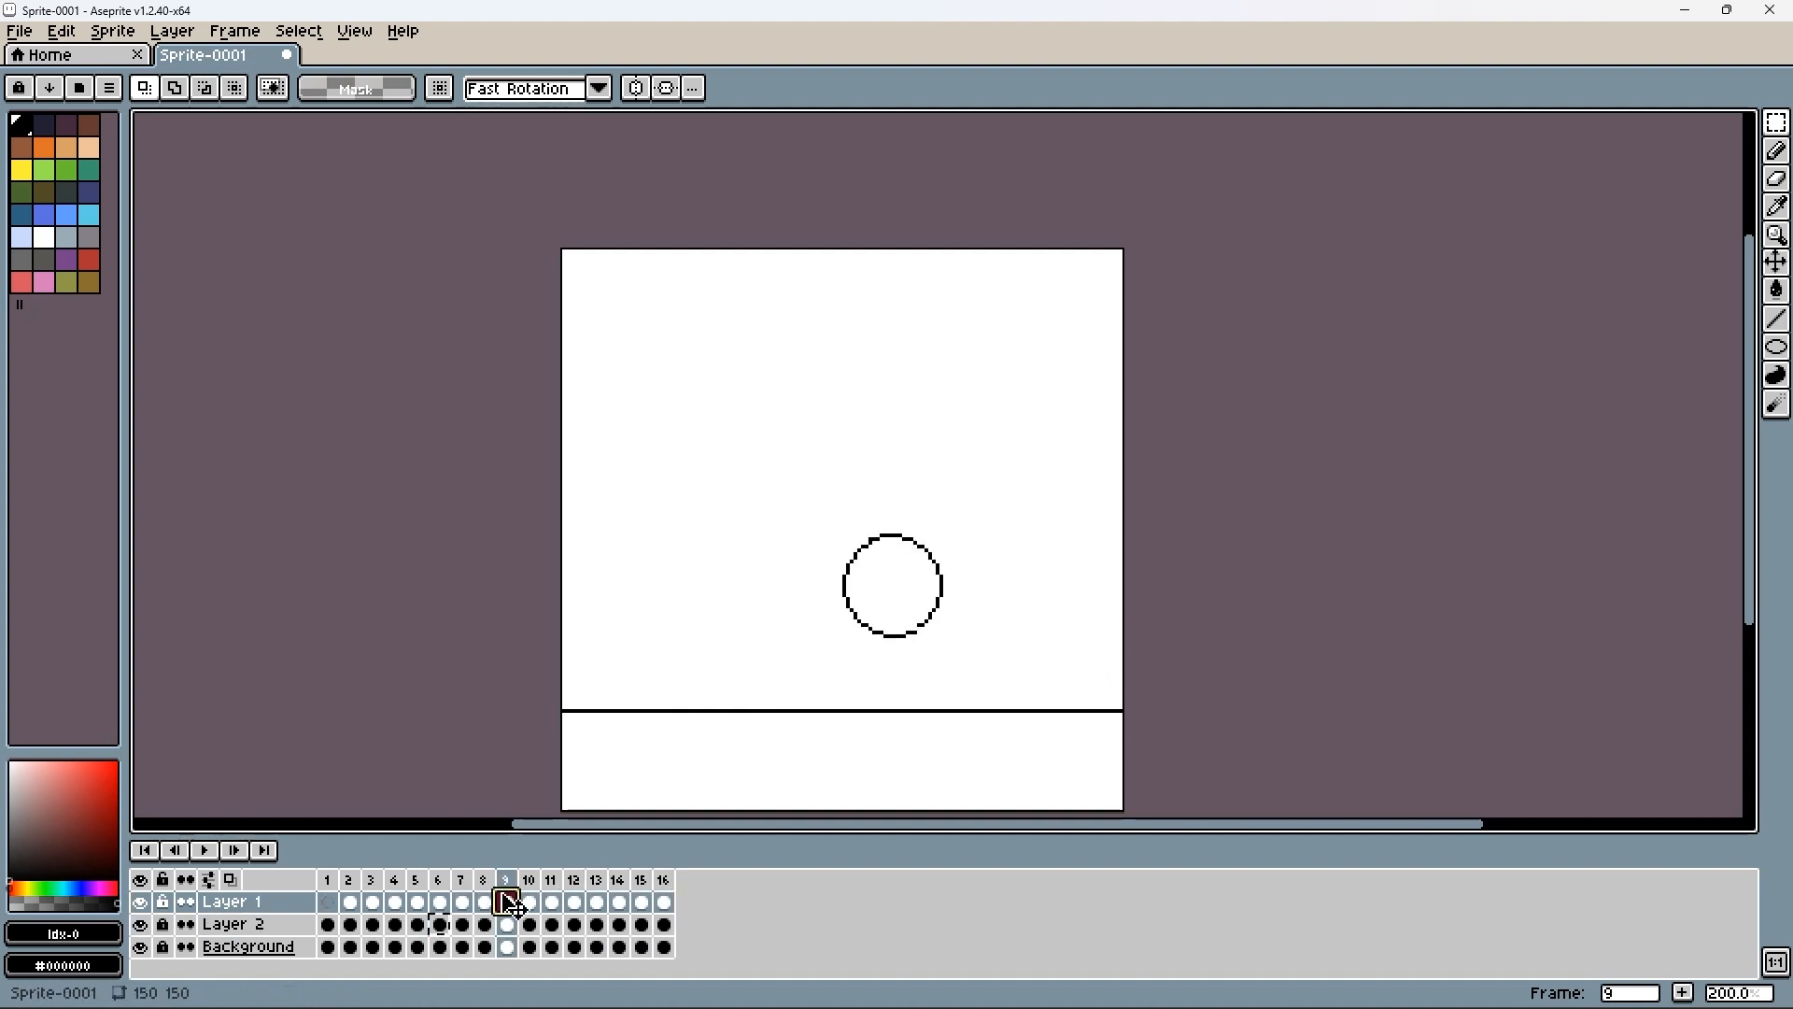
click(530, 904)
click(552, 903)
- Move frame 12's circle up onto the ground line and a little left, using onion skinning to space it between its neighbours
click(574, 903)
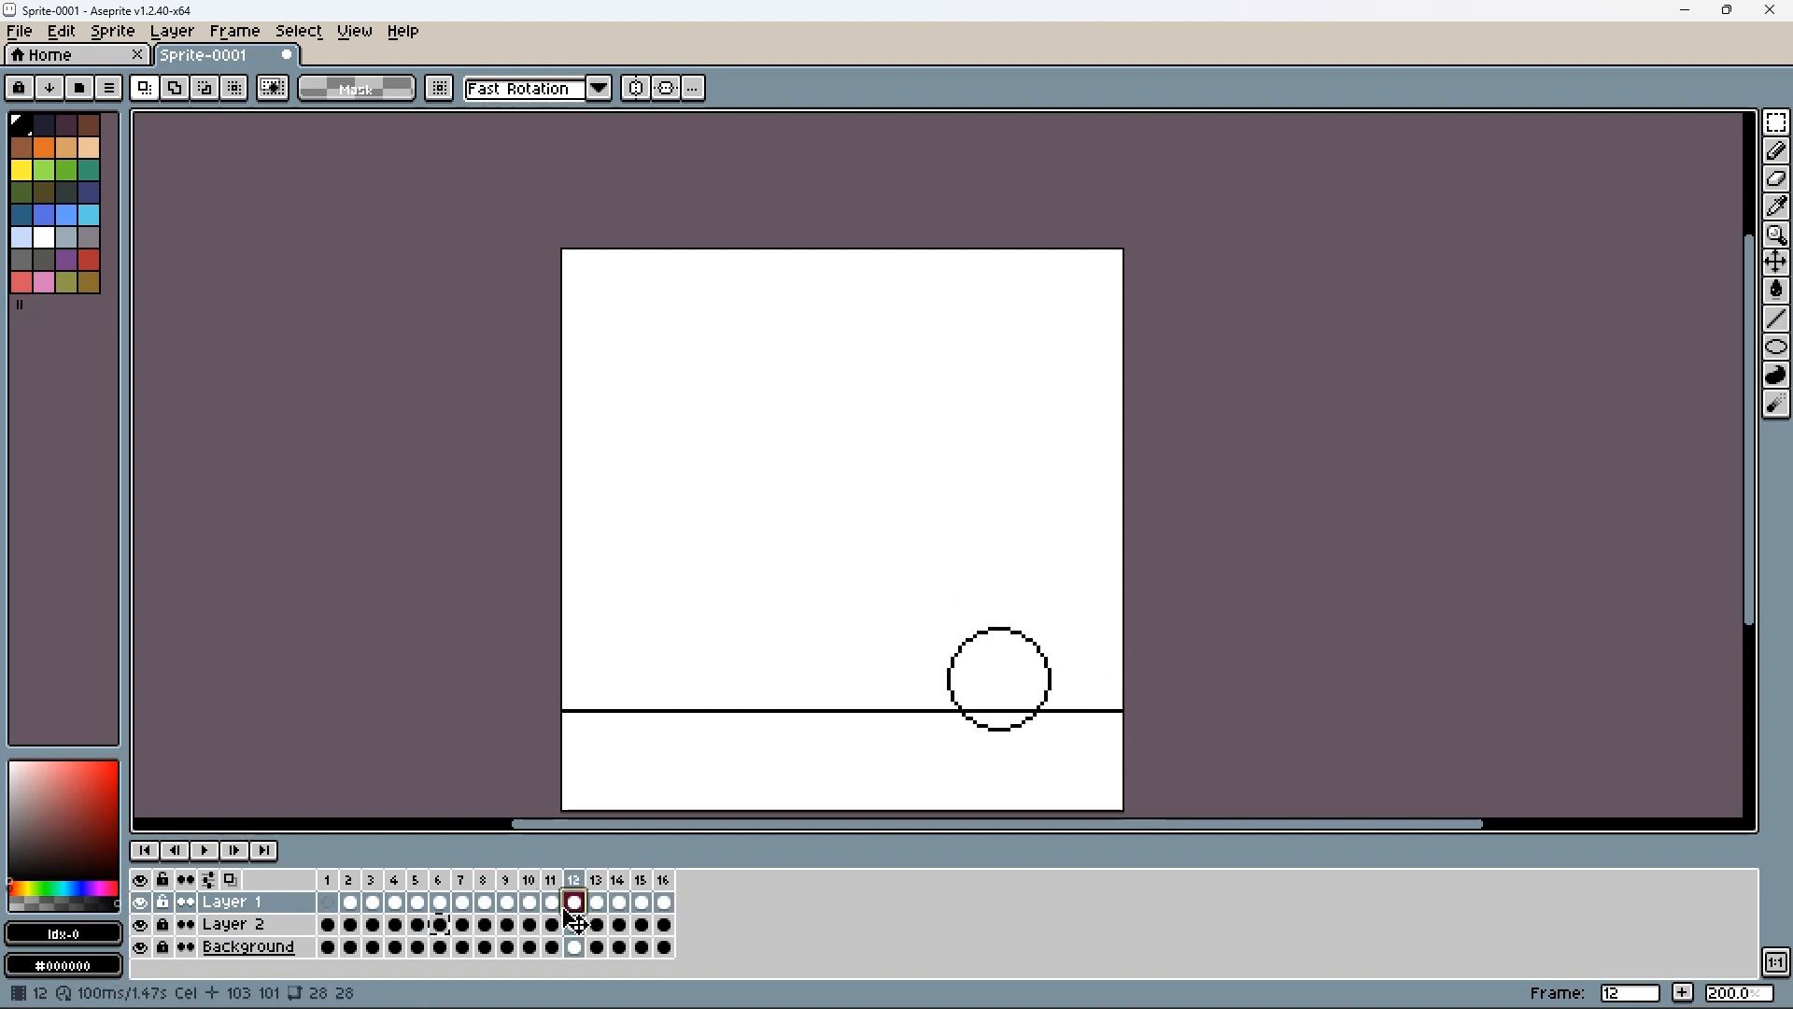
drag(913, 566, 1133, 813)
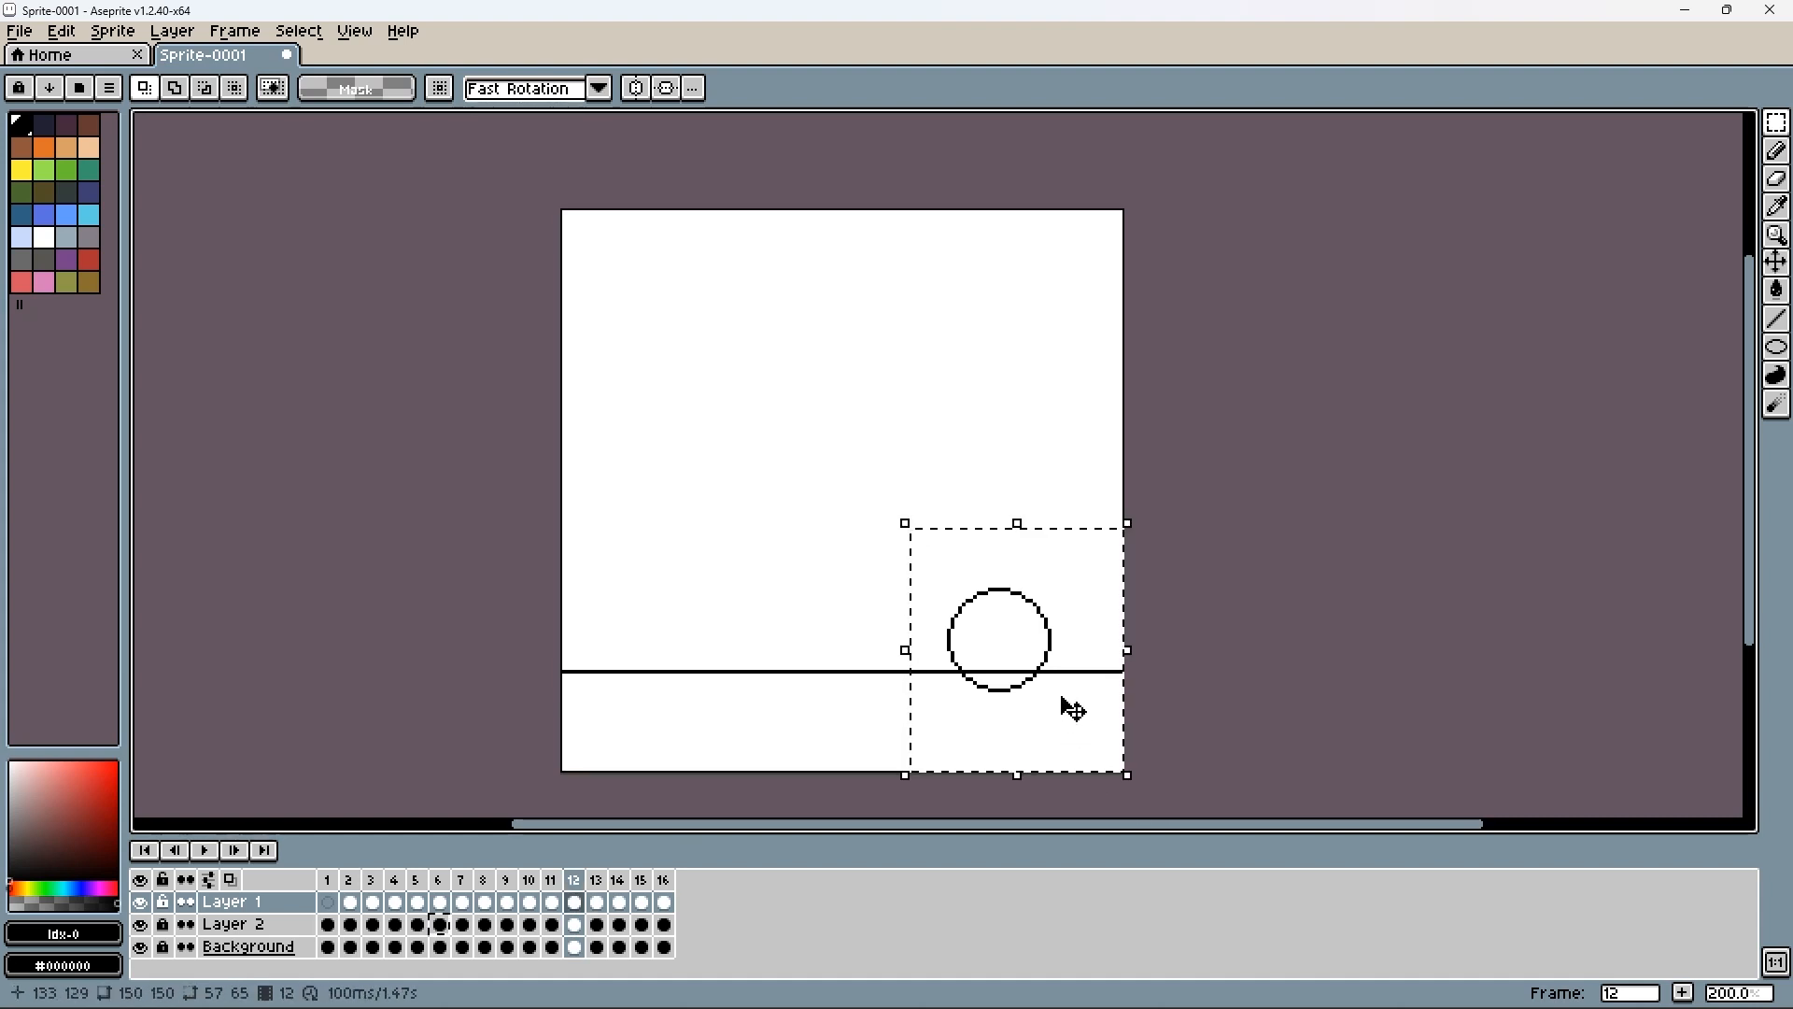
drag(1061, 697, 1058, 674)
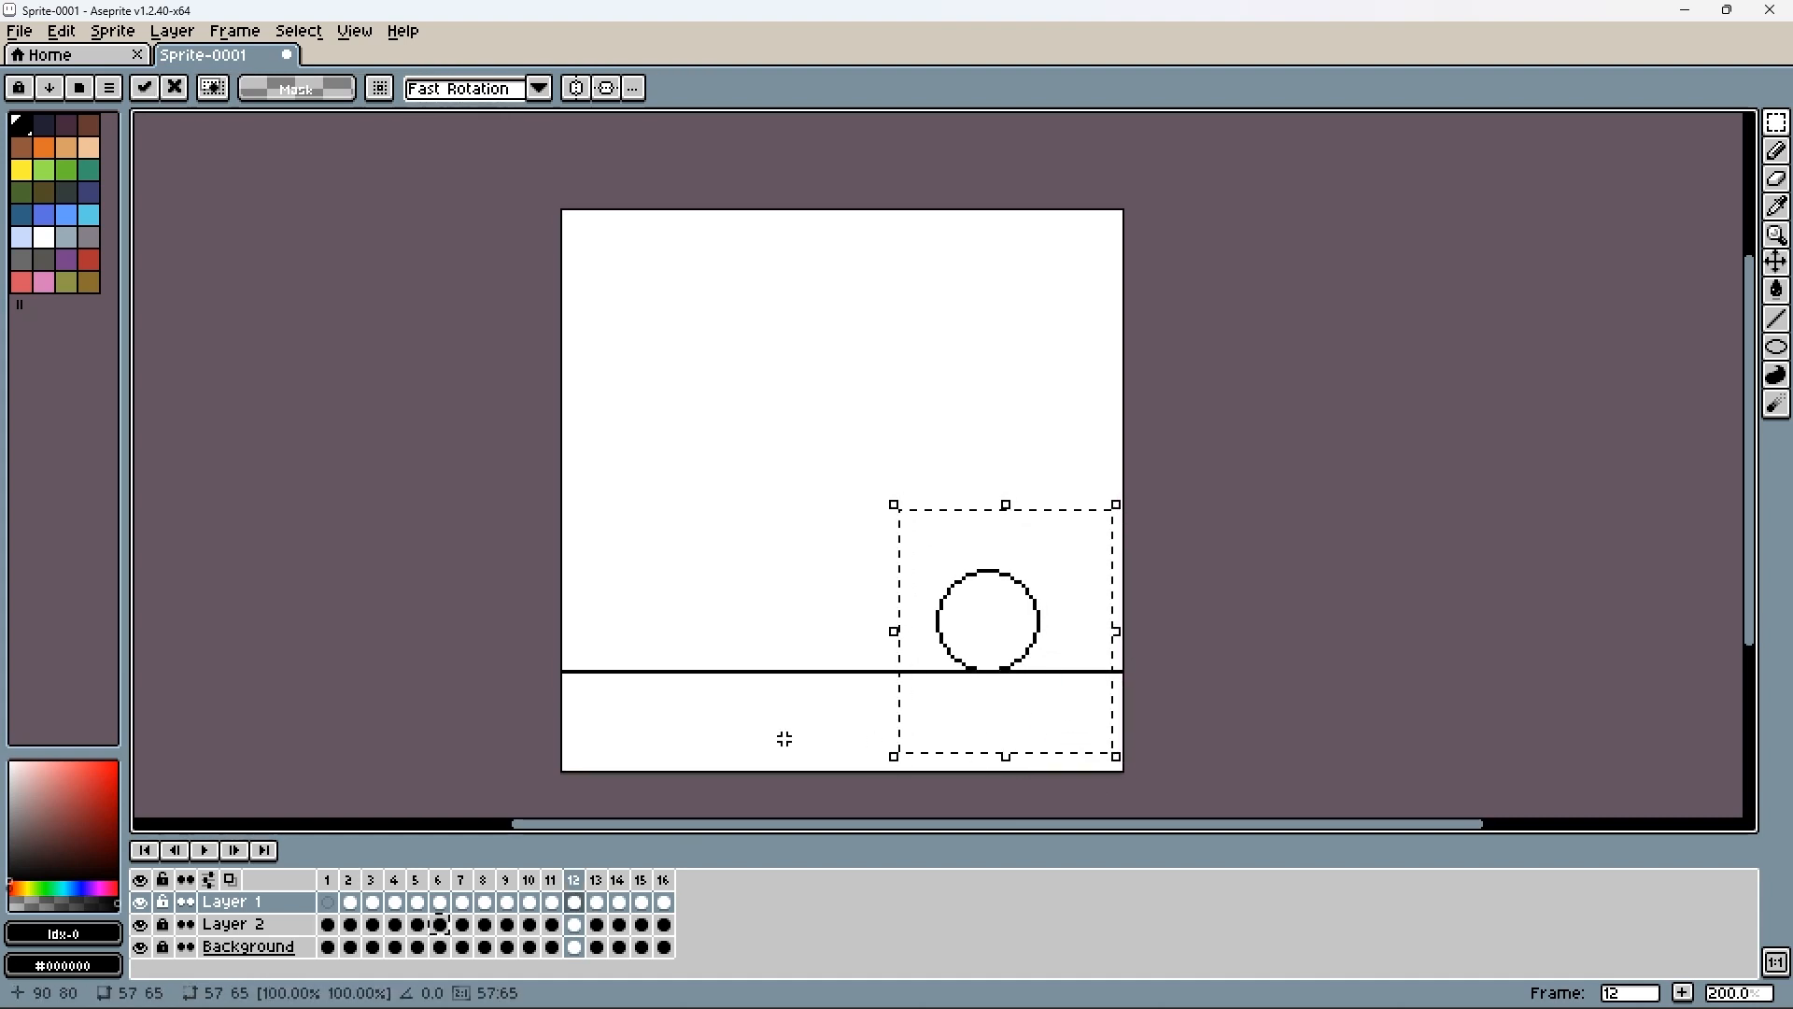
click(755, 713)
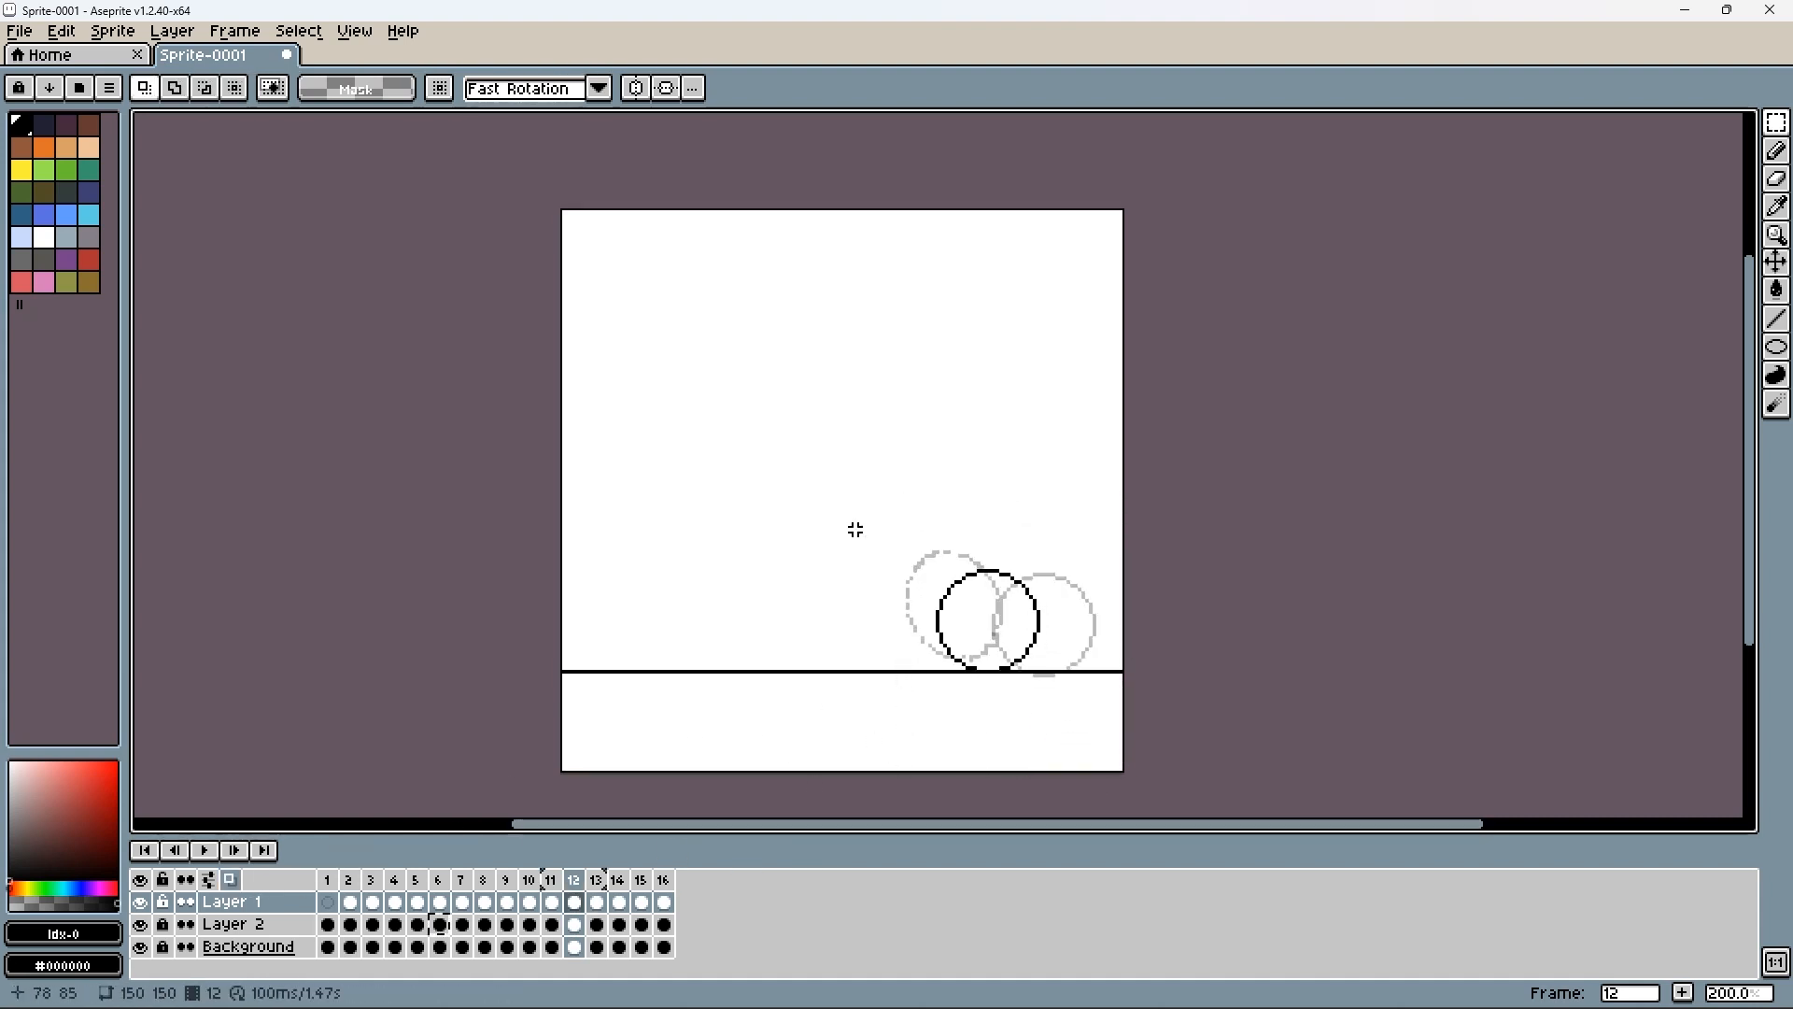
drag(815, 508, 1028, 691)
click(837, 451)
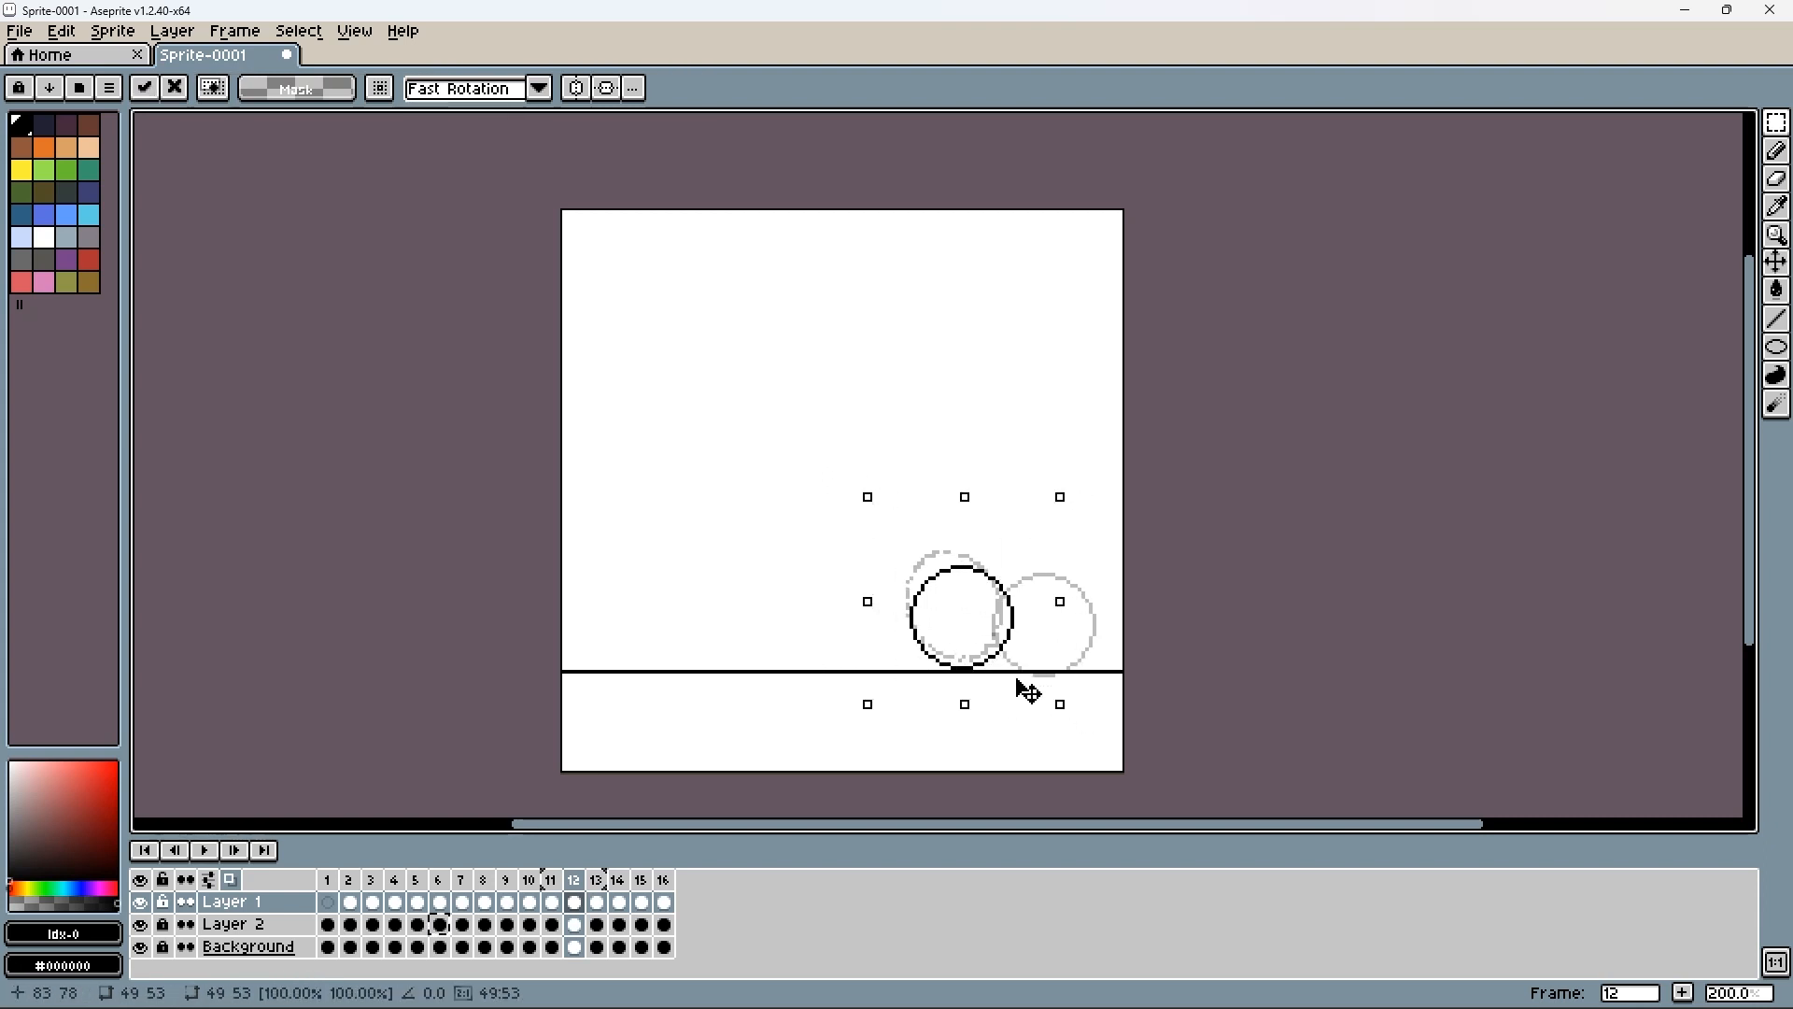
- Lift frame 13's circle slightly above the ground line and shift frame 14's circle left and up to rest on the line
click(589, 883)
drag(945, 495, 1130, 754)
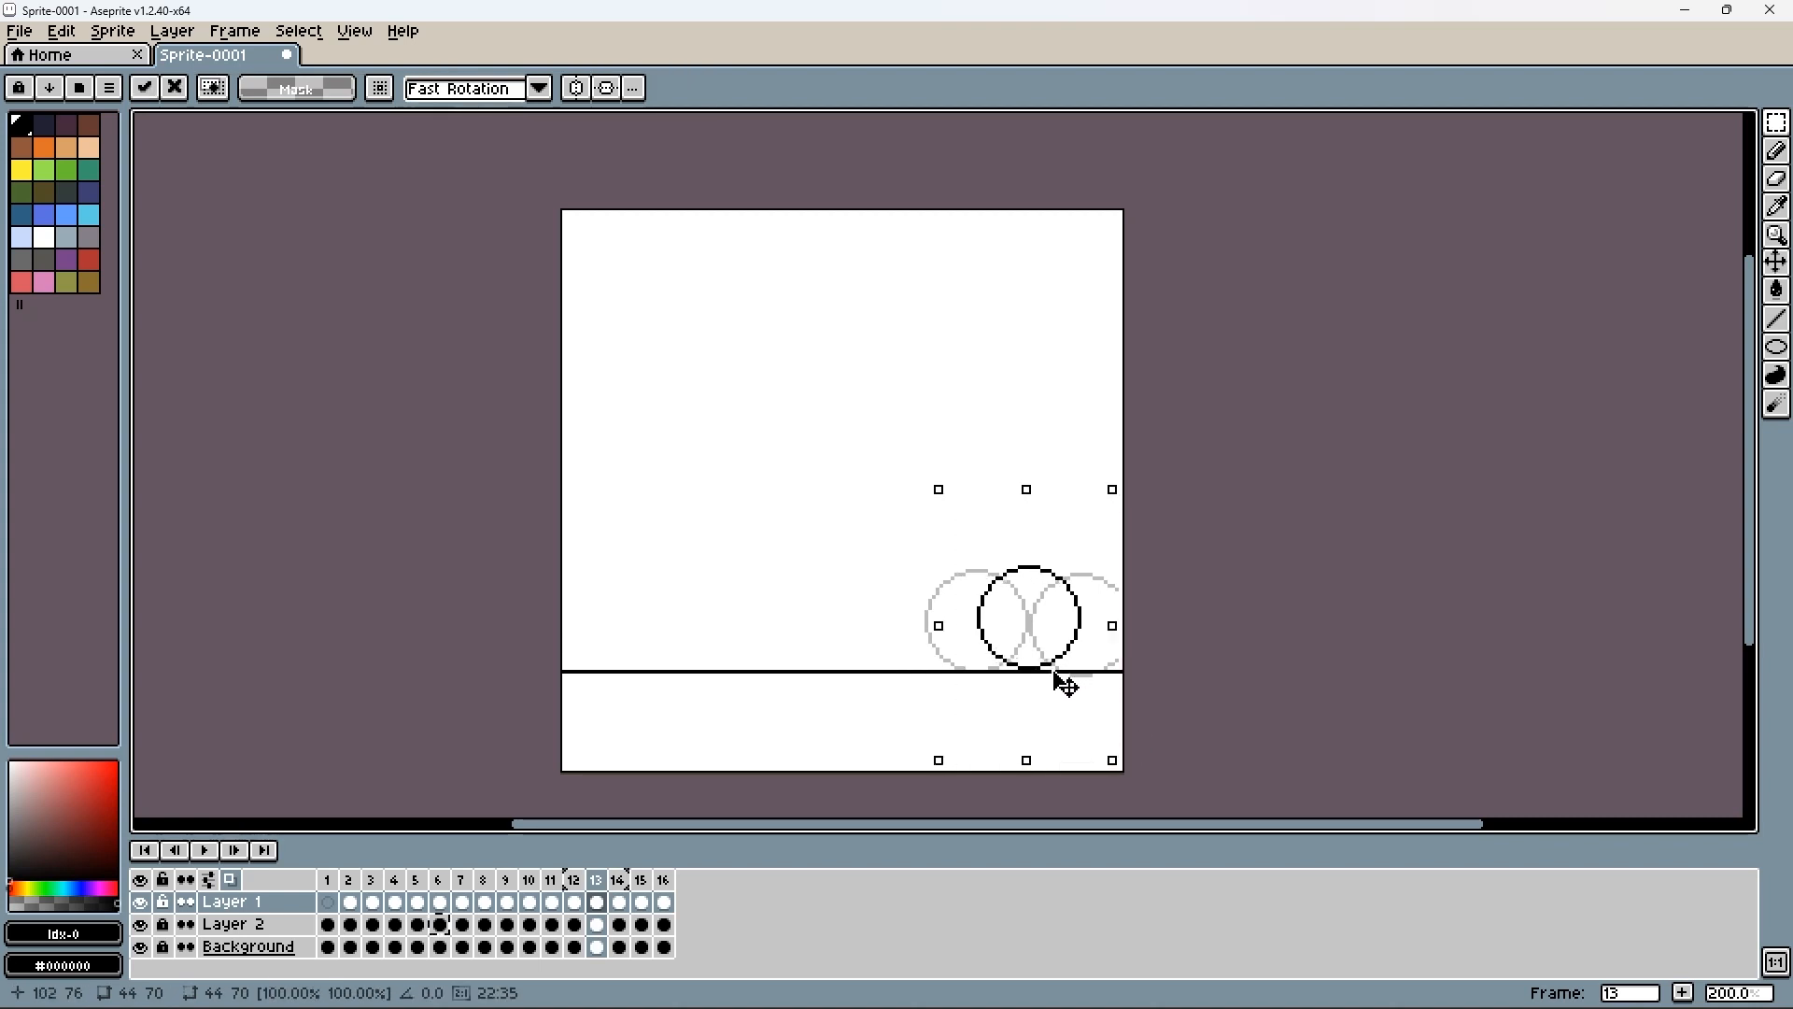
click(613, 889)
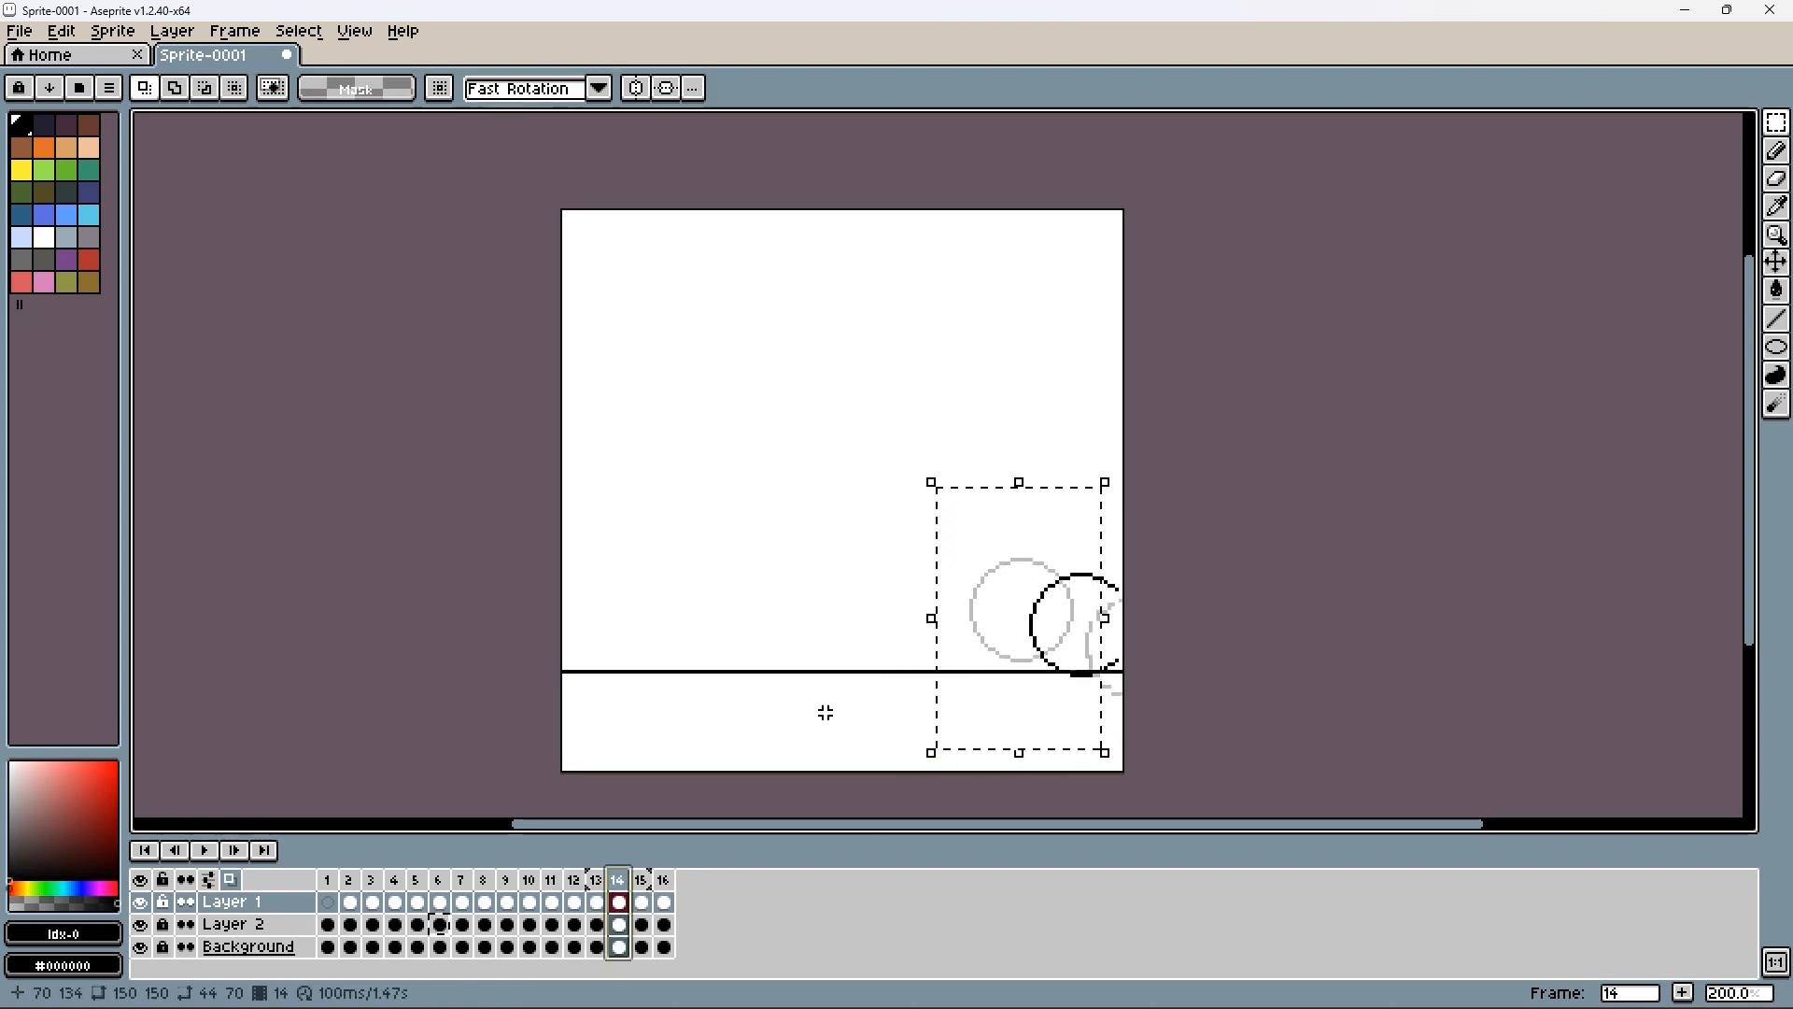
click(849, 470)
drag(928, 490, 1189, 734)
drag(1072, 662, 1065, 651)
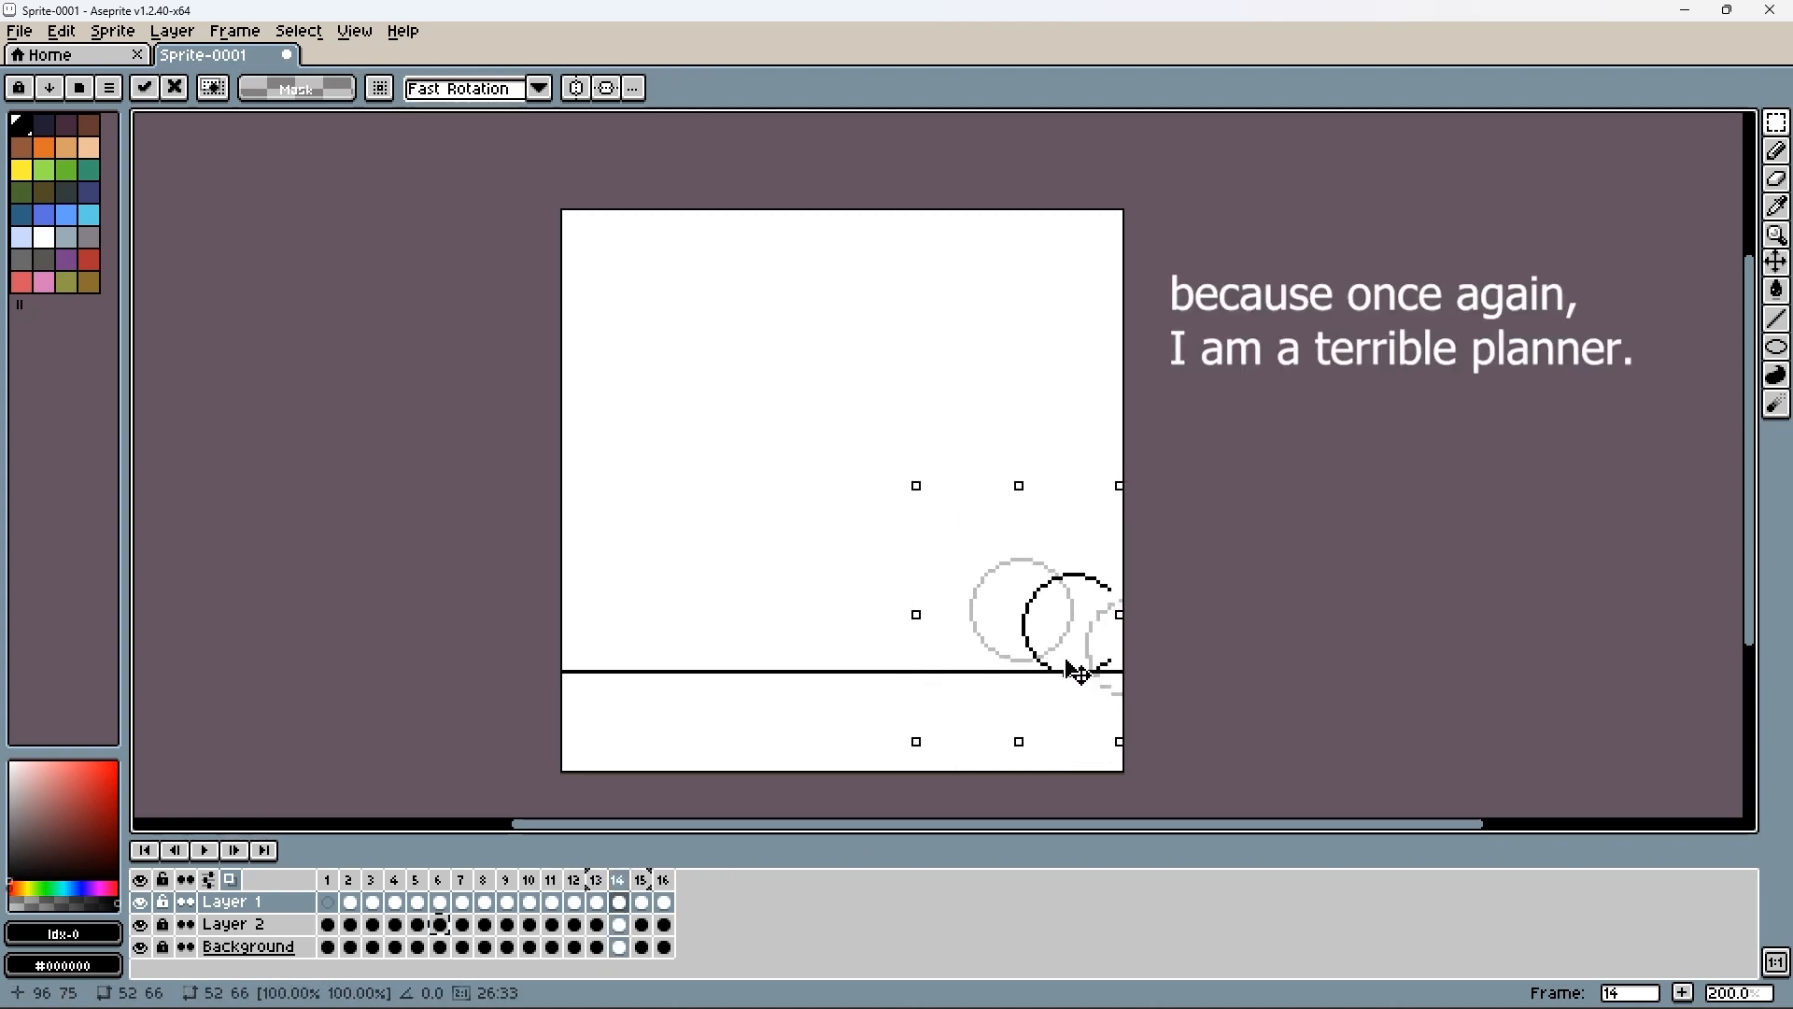
click(985, 688)
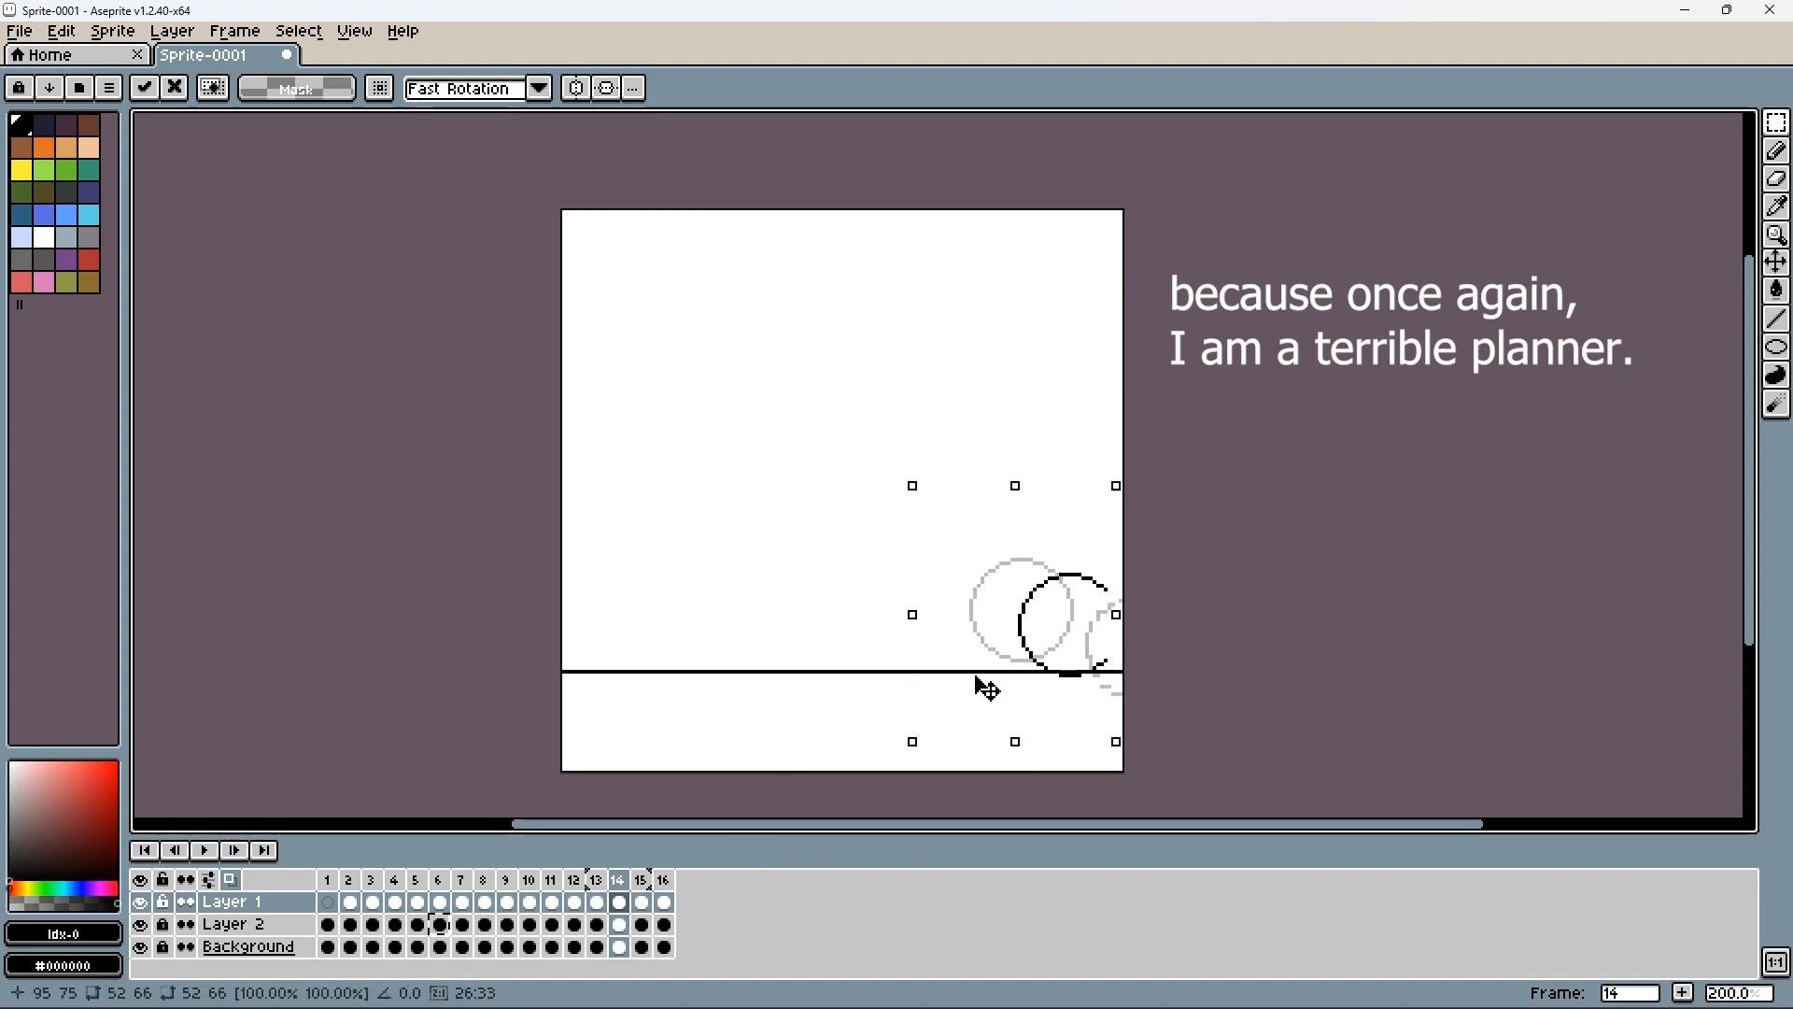
- Raise the partial circles at the canvas's right edge in frames 15 and 16 above the ground line
click(641, 884)
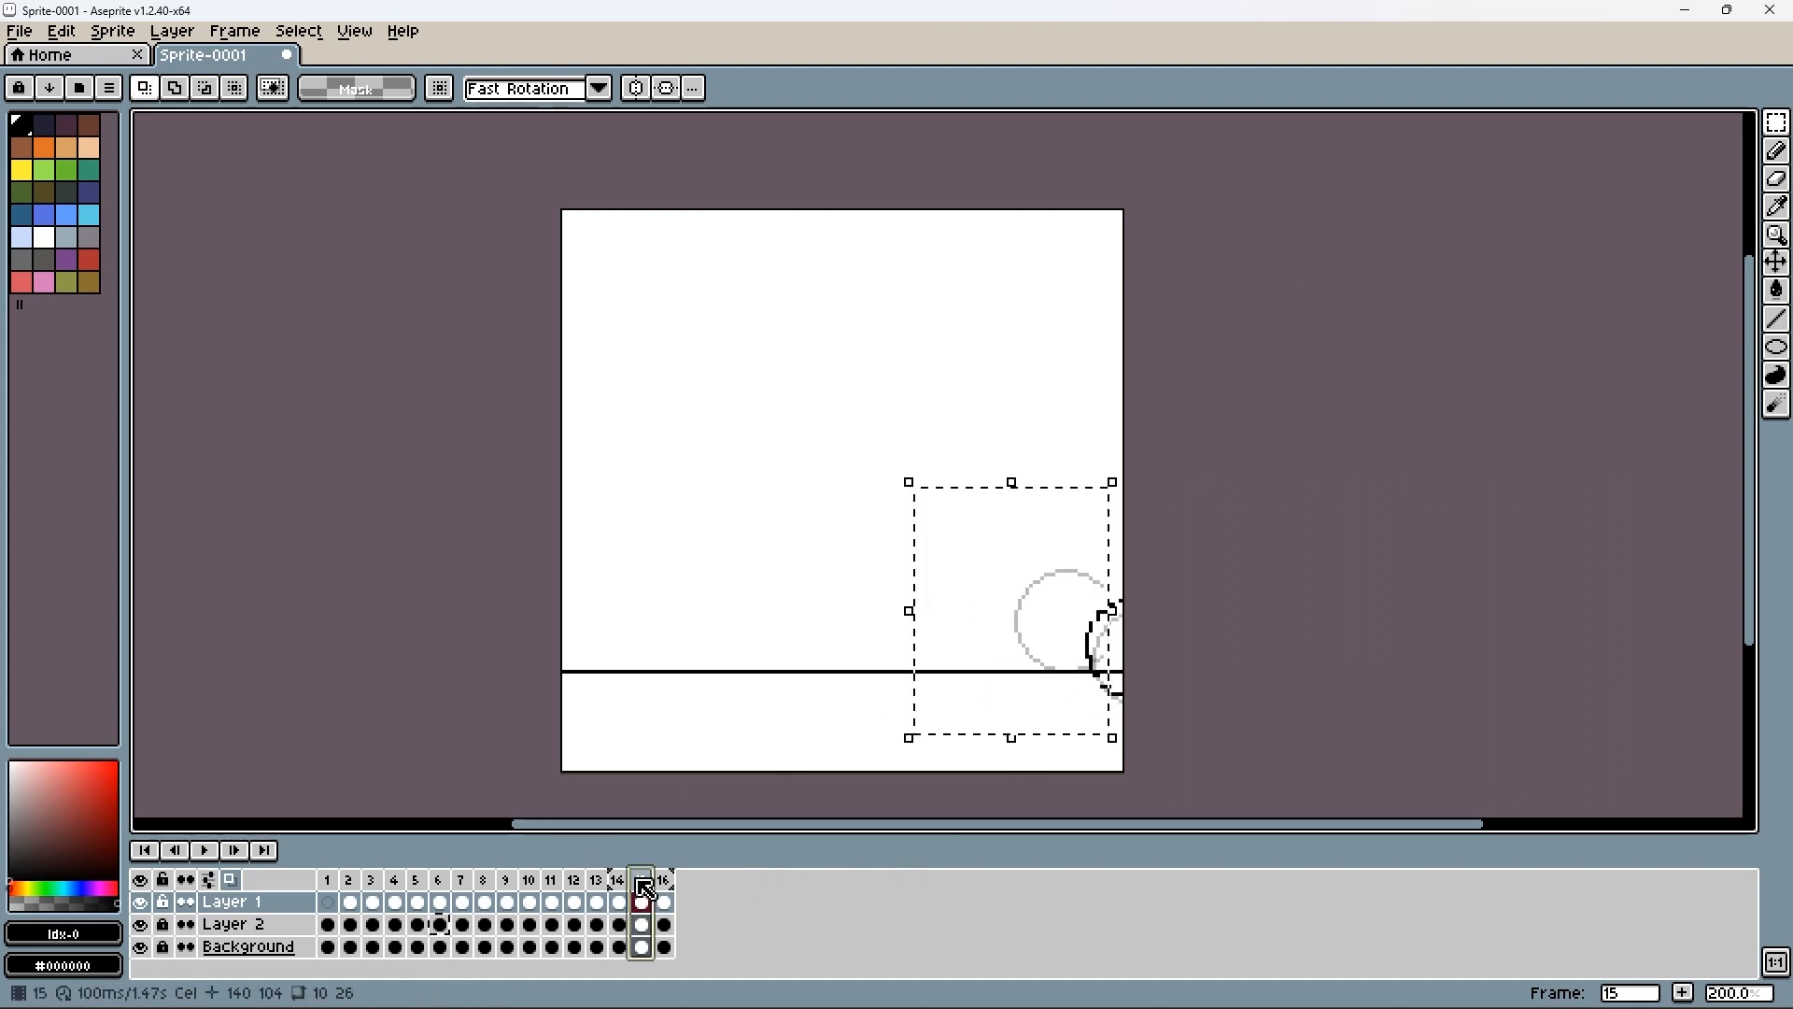
drag(849, 480, 1121, 768)
drag(1079, 707, 1079, 670)
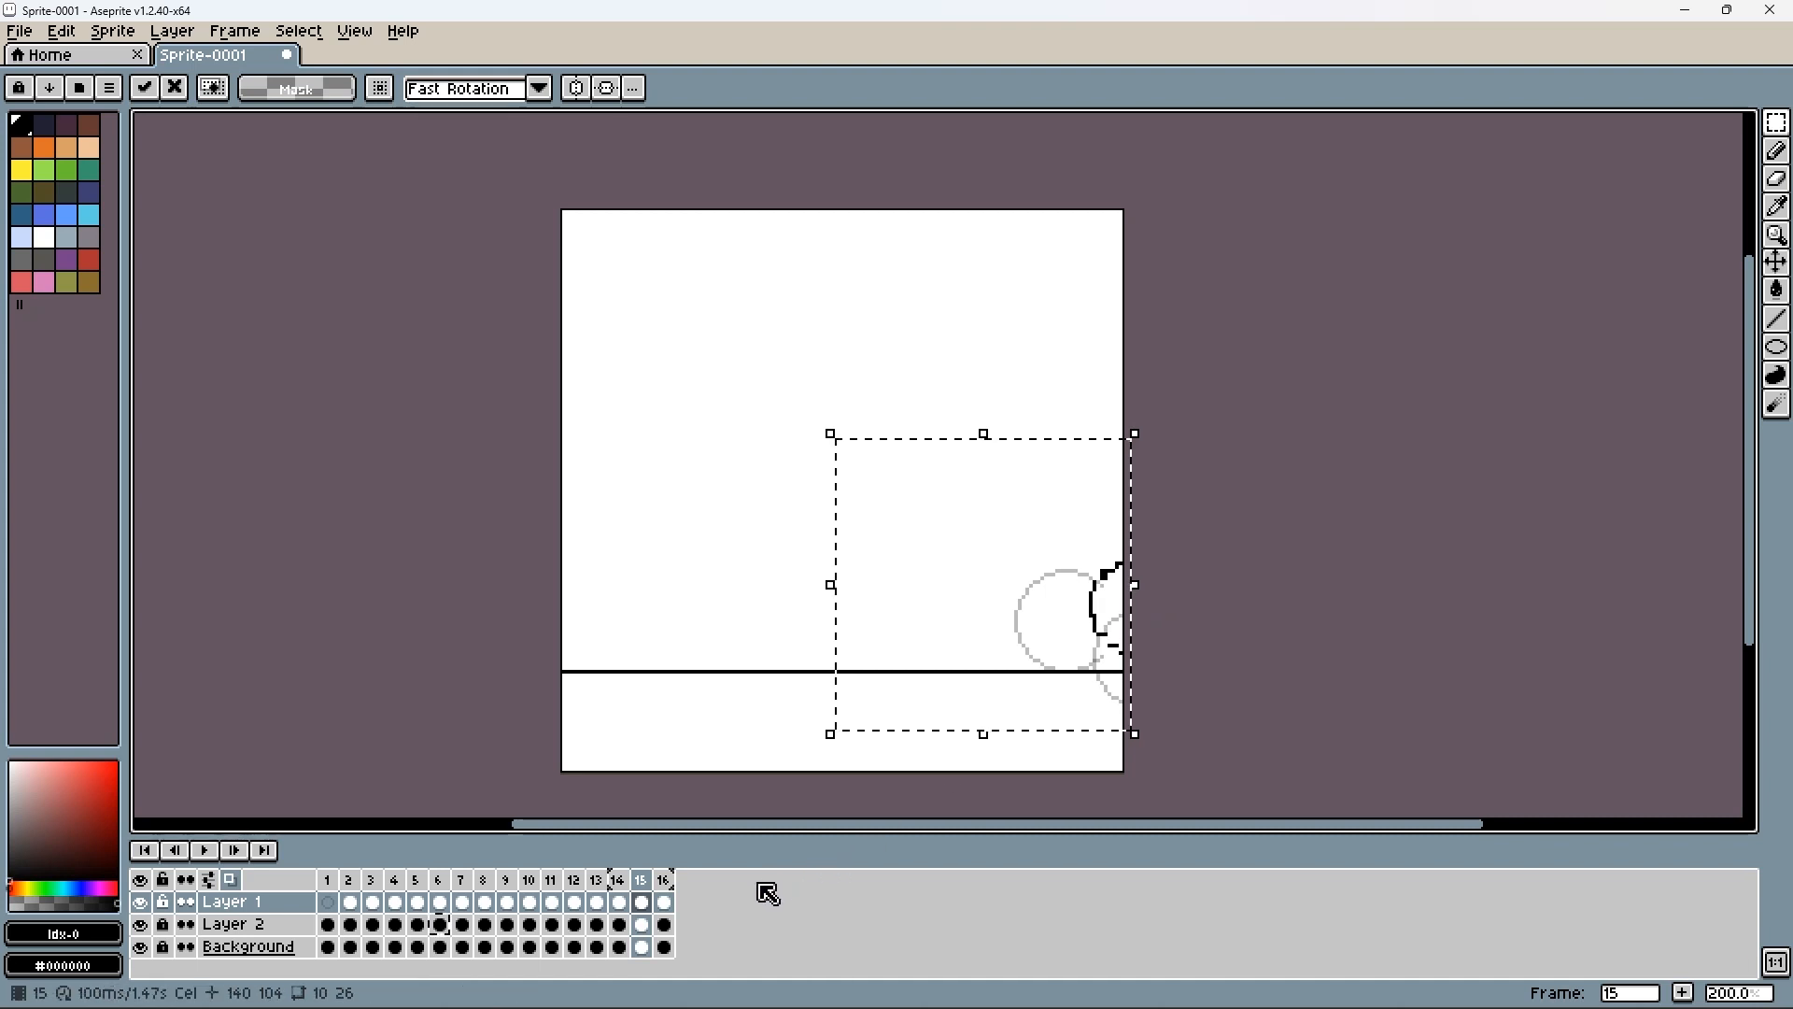
click(662, 882)
drag(768, 547, 1126, 774)
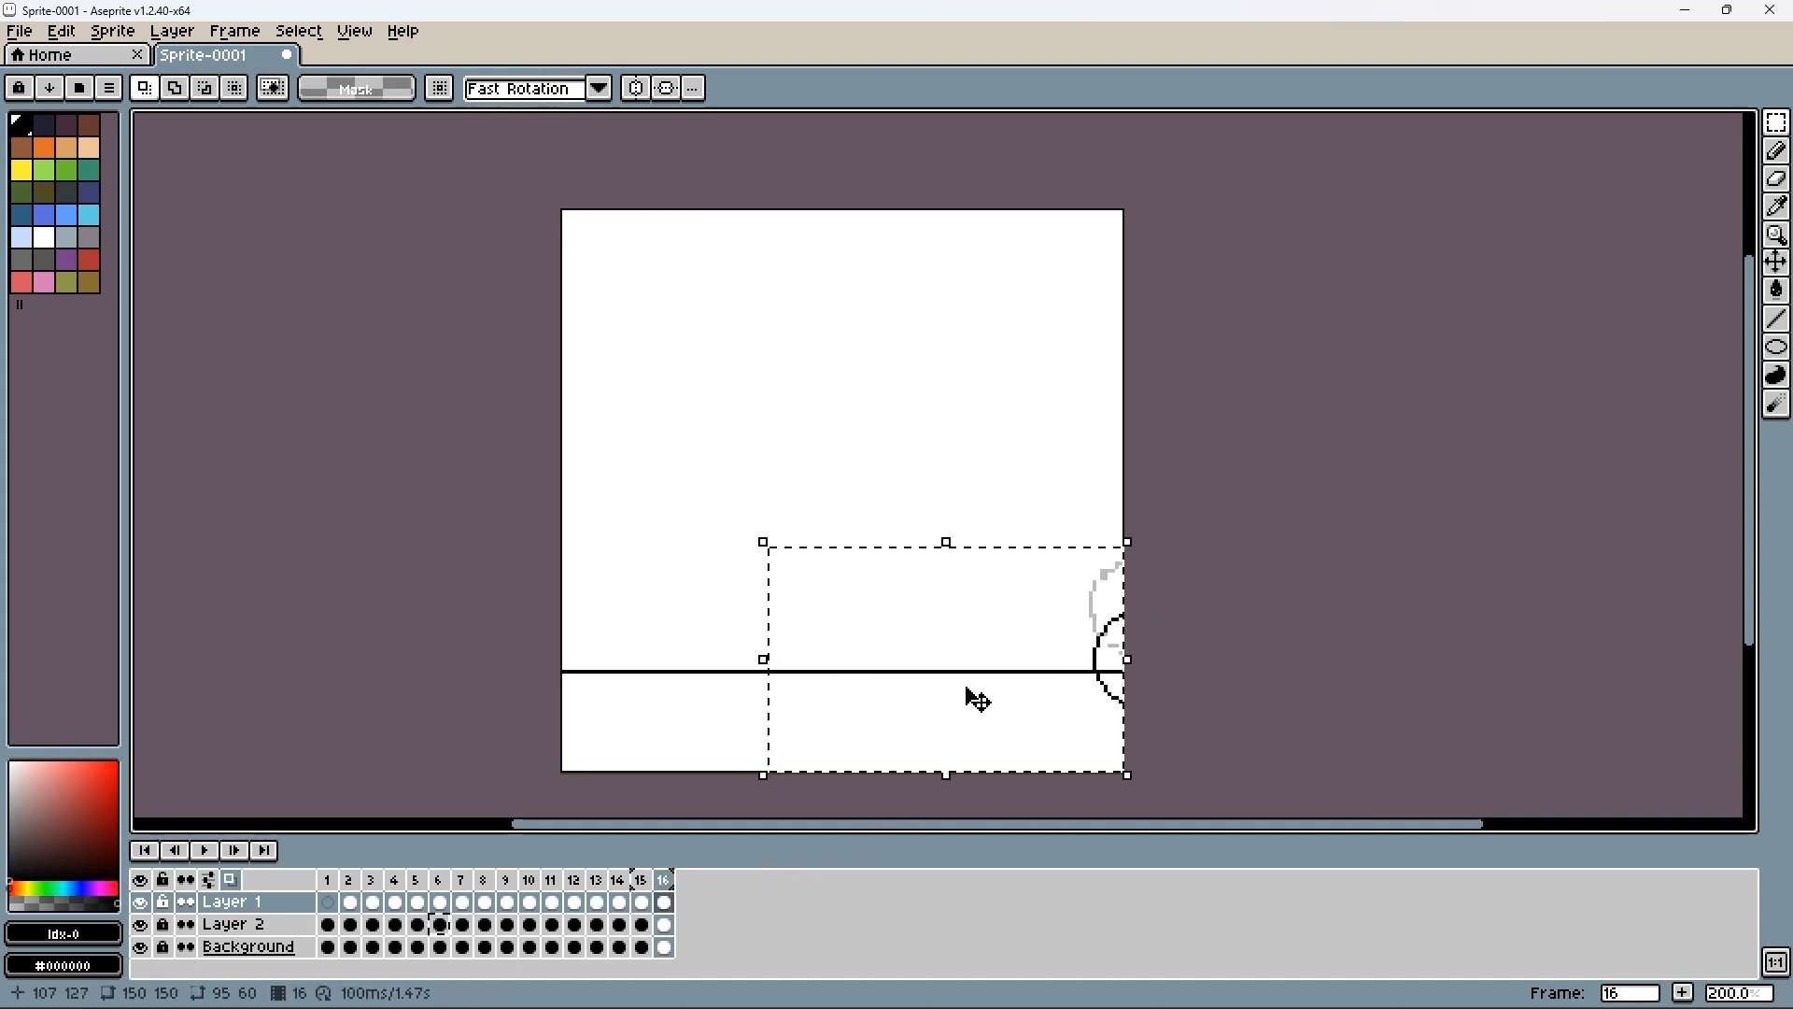
drag(964, 686, 978, 664)
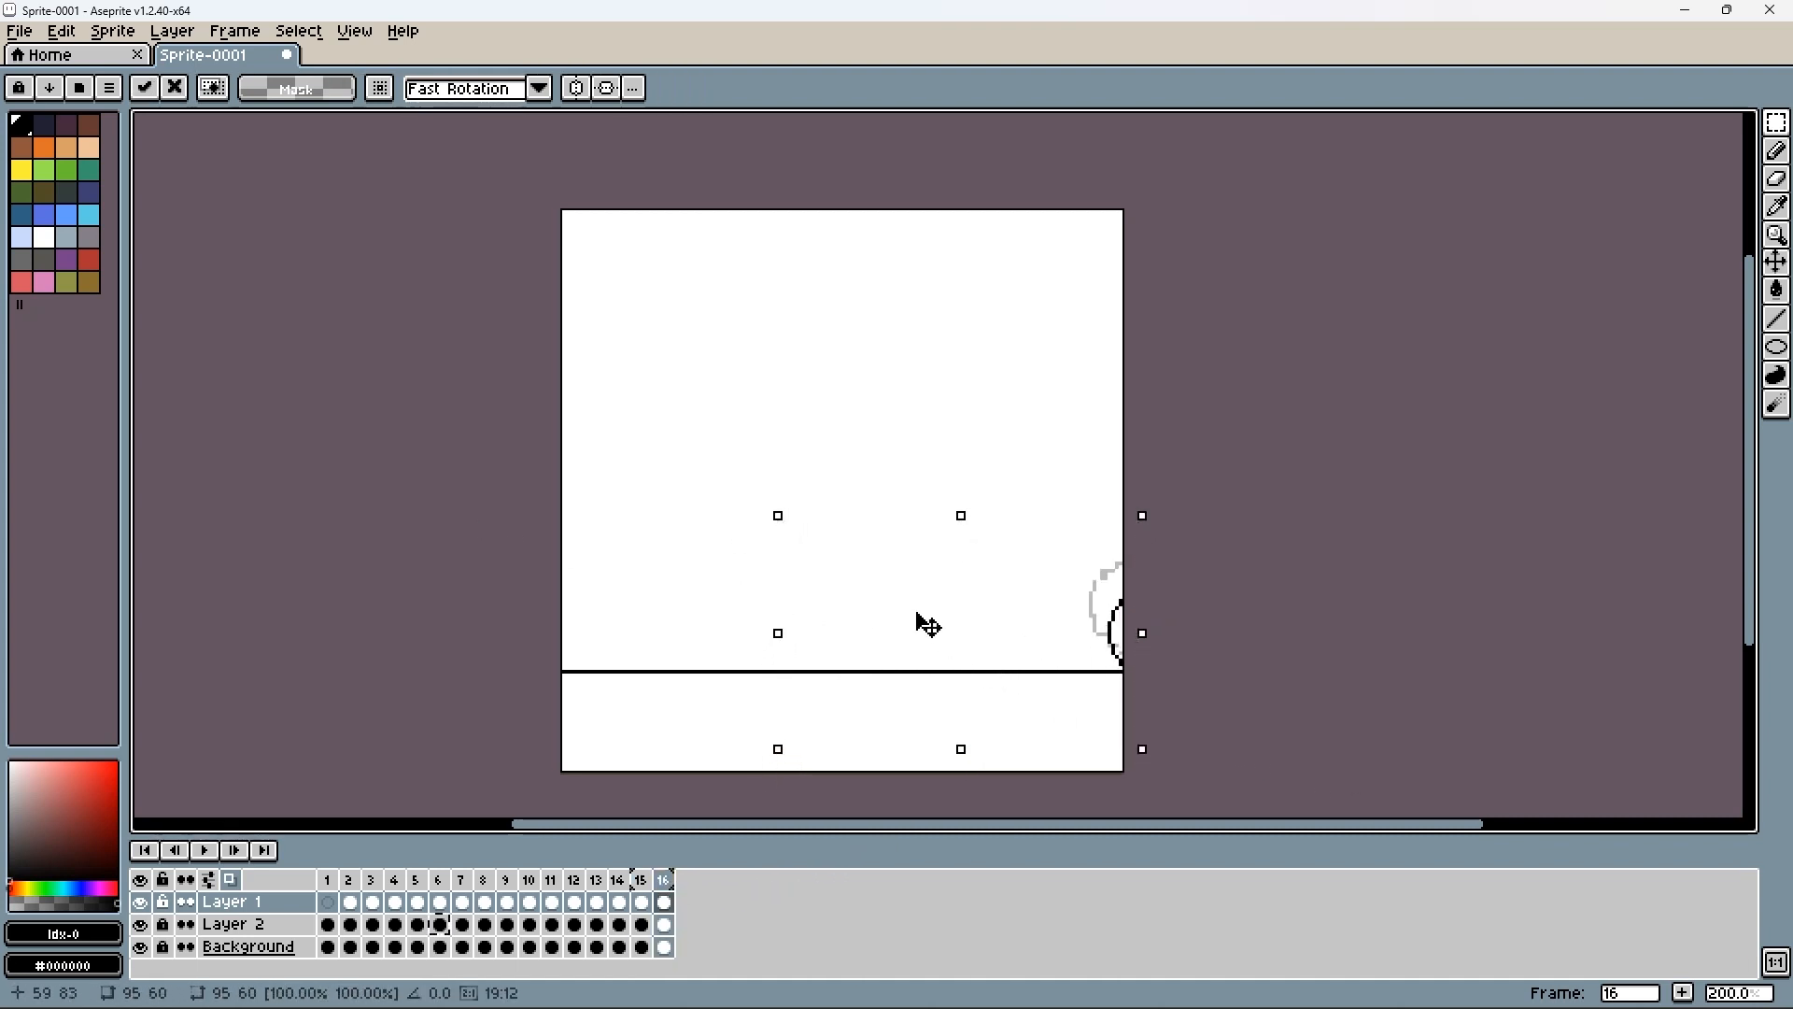
click(624, 632)
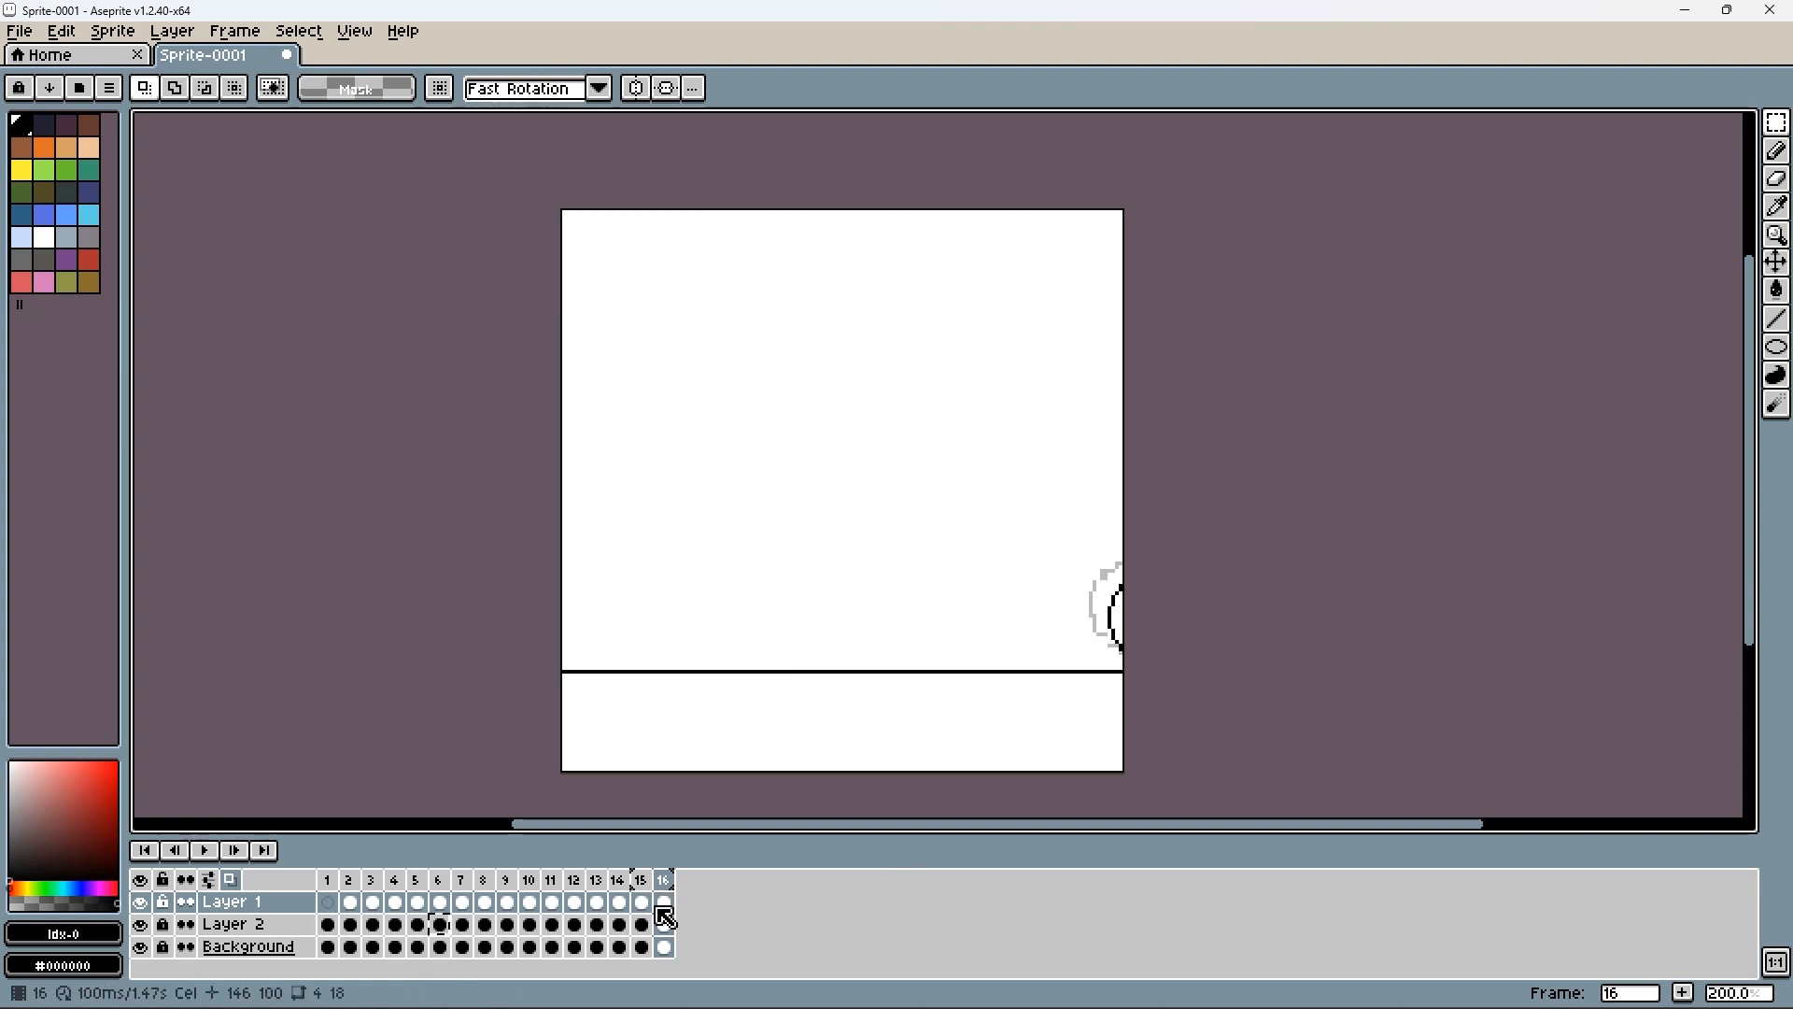
- Play back the animation and add a new frame 15 duplicated from frame 14
click(208, 851)
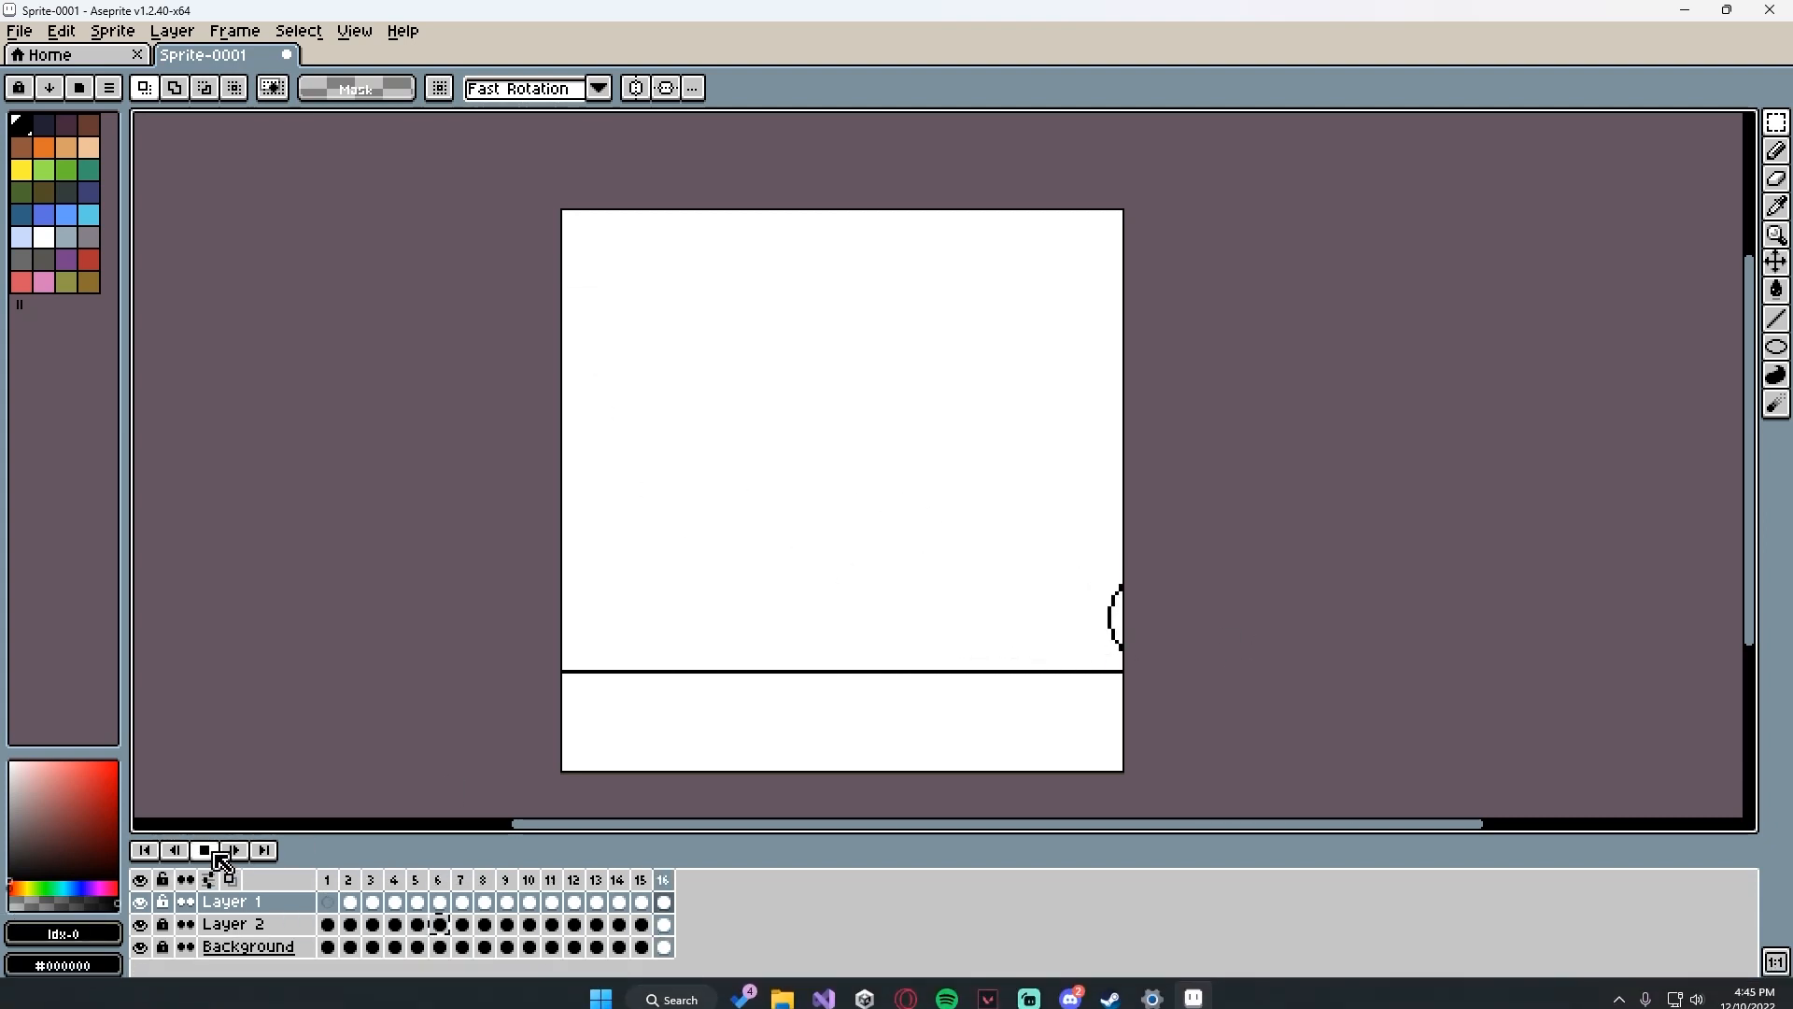
click(594, 904)
mouse_move(587, 901)
mouse_down()
mouse_move(563, 905)
mouse_move(621, 899)
mouse_move(571, 903)
mouse_move(597, 901)
mouse_up()
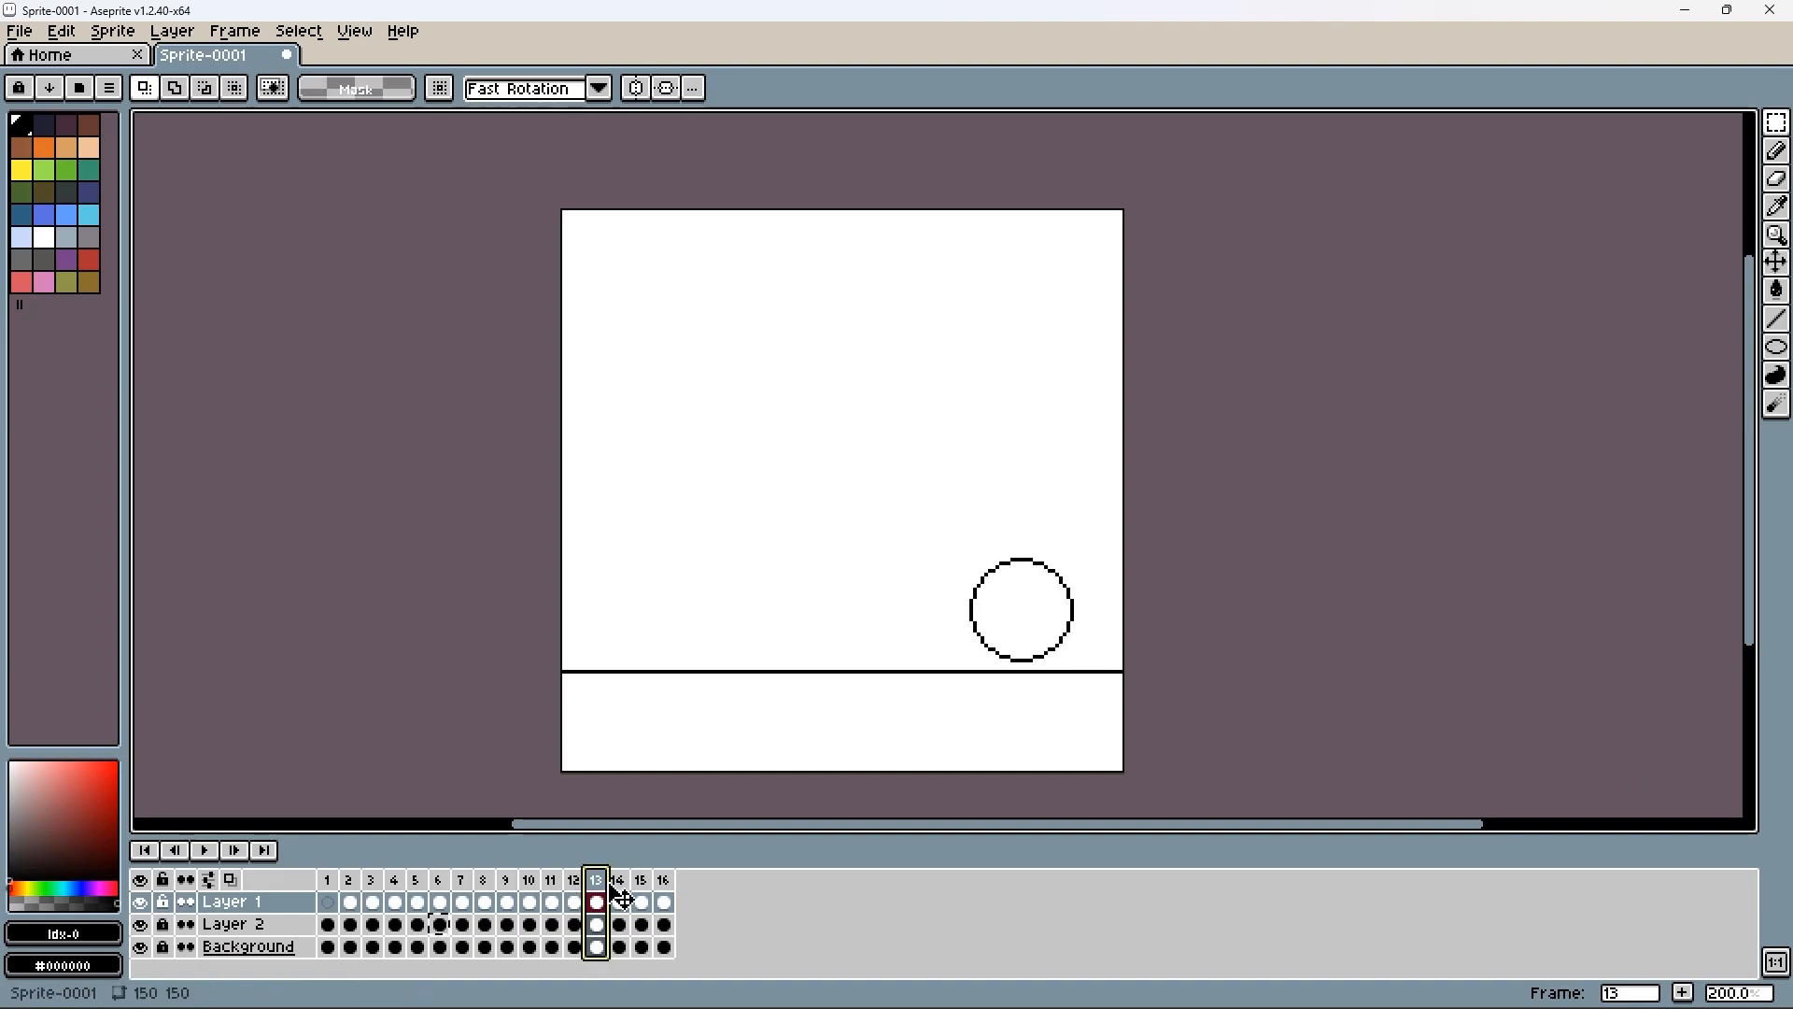
click(624, 898)
key(alt+n)
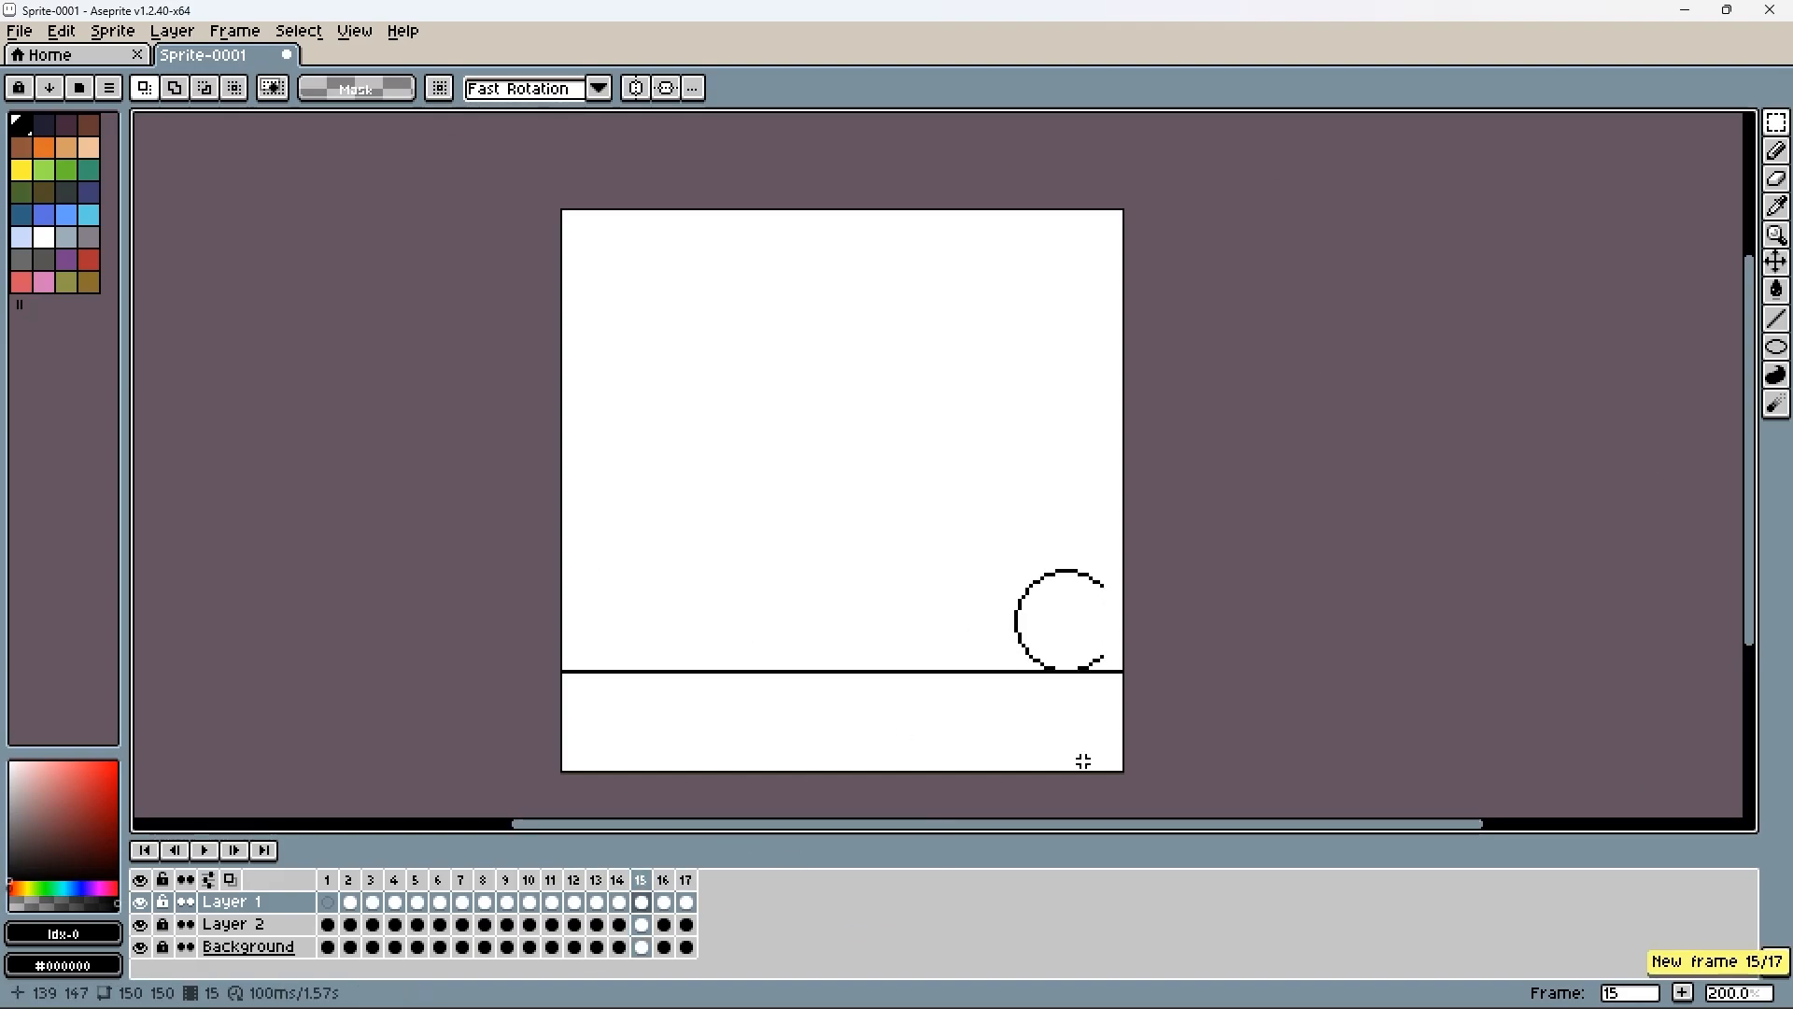
- Enable onion skinning and clear the cut-off circle from Layer 1 in frame 15
drag(936, 511, 972, 554)
drag(1166, 675, 1102, 659)
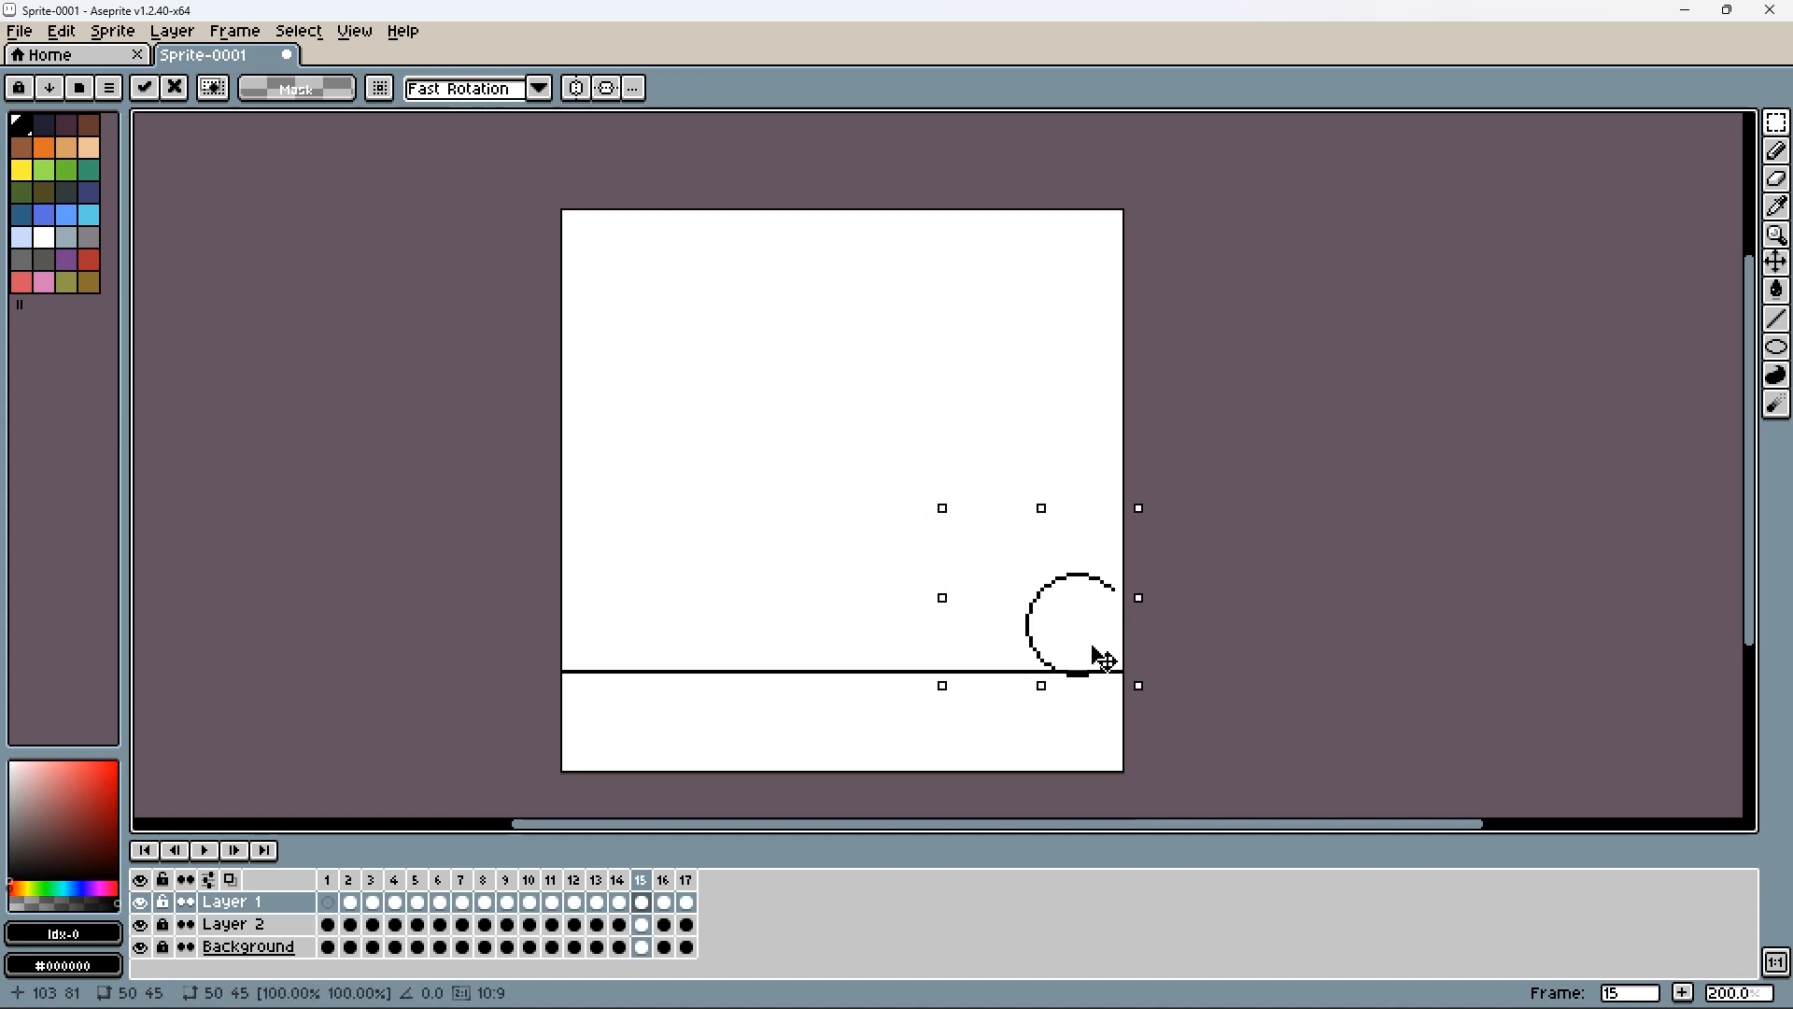
click(230, 879)
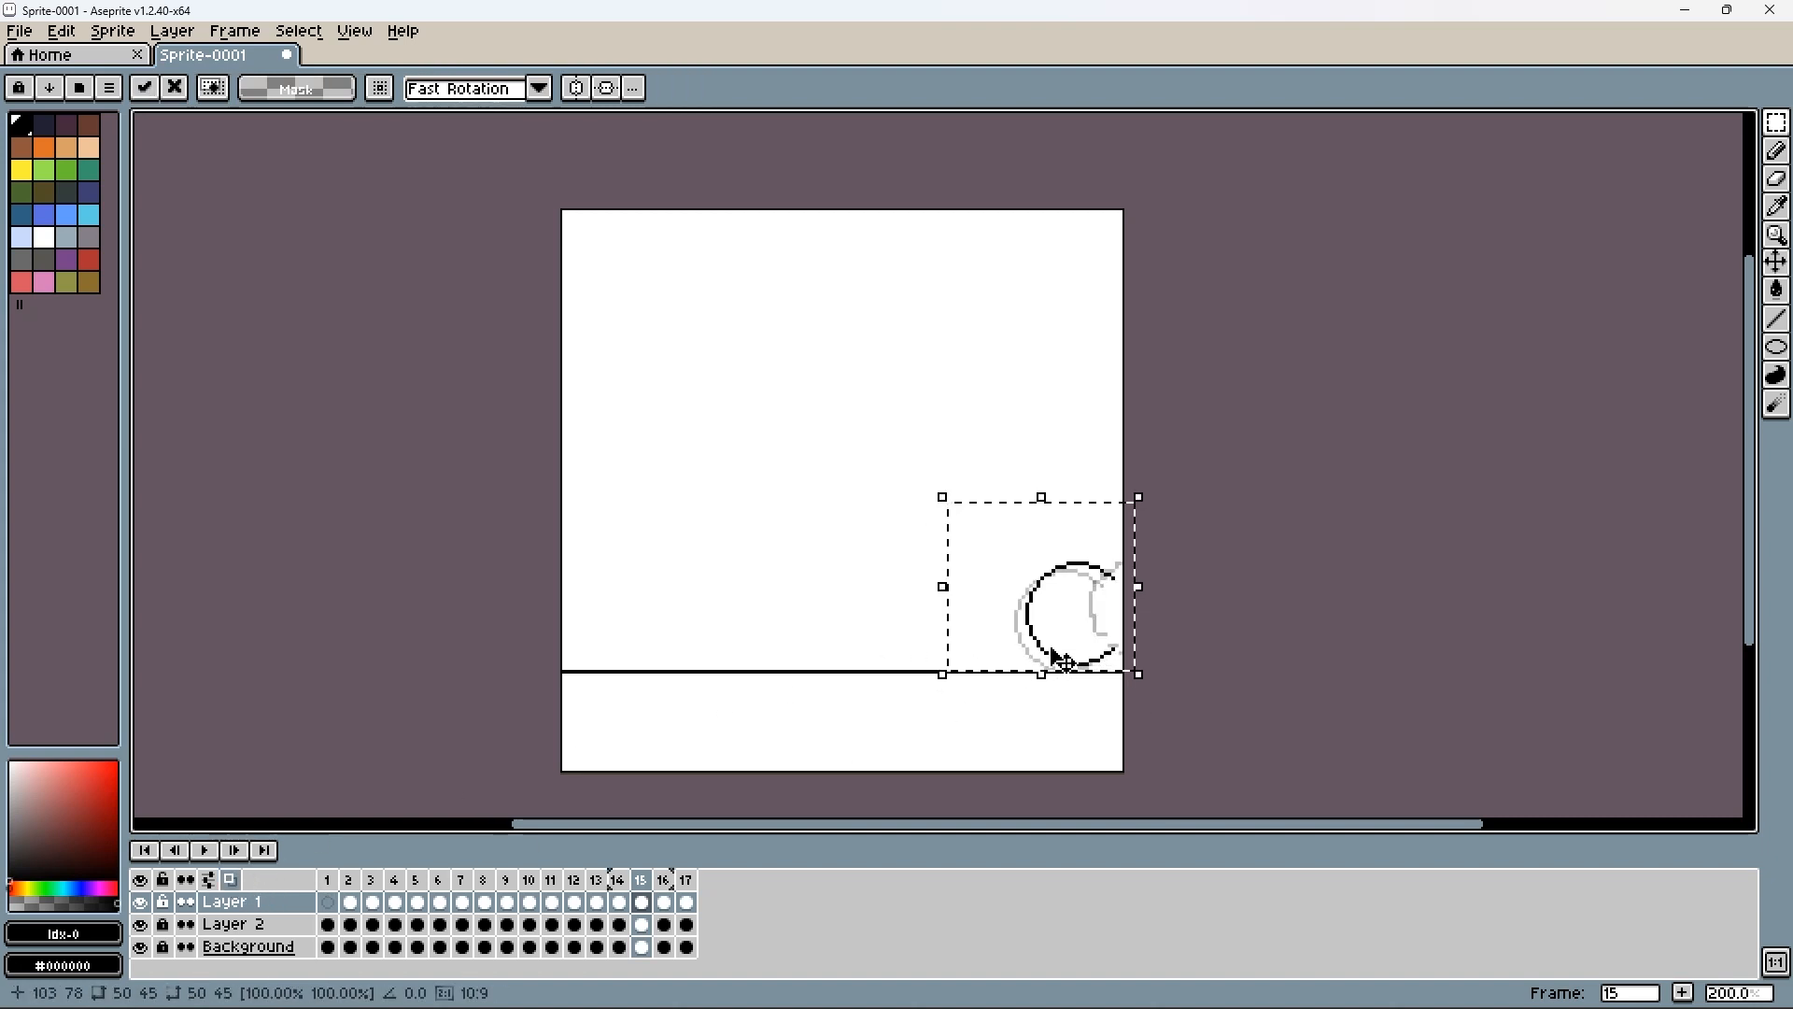
click(1251, 578)
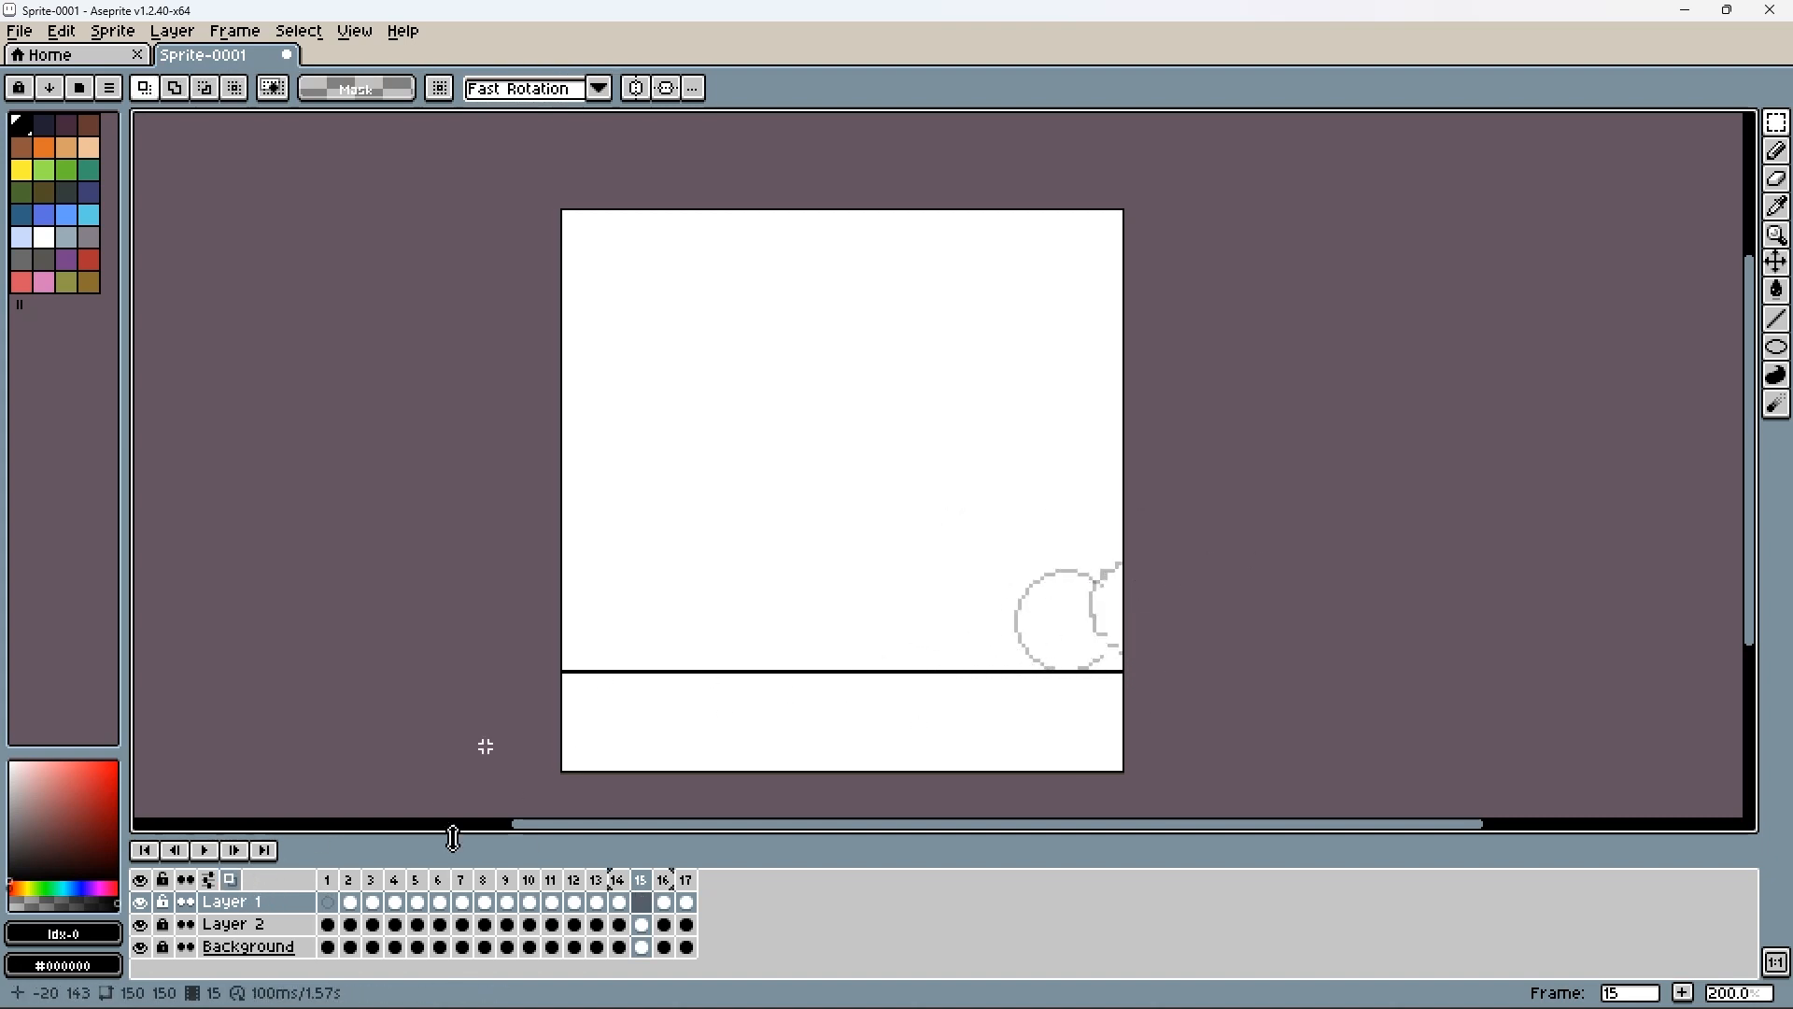
- Copy the full circle from frame 12 into frame 15's Layer 1 and place it on the ground line near the canvas's right edge
click(565, 881)
drag(953, 523, 1132, 713)
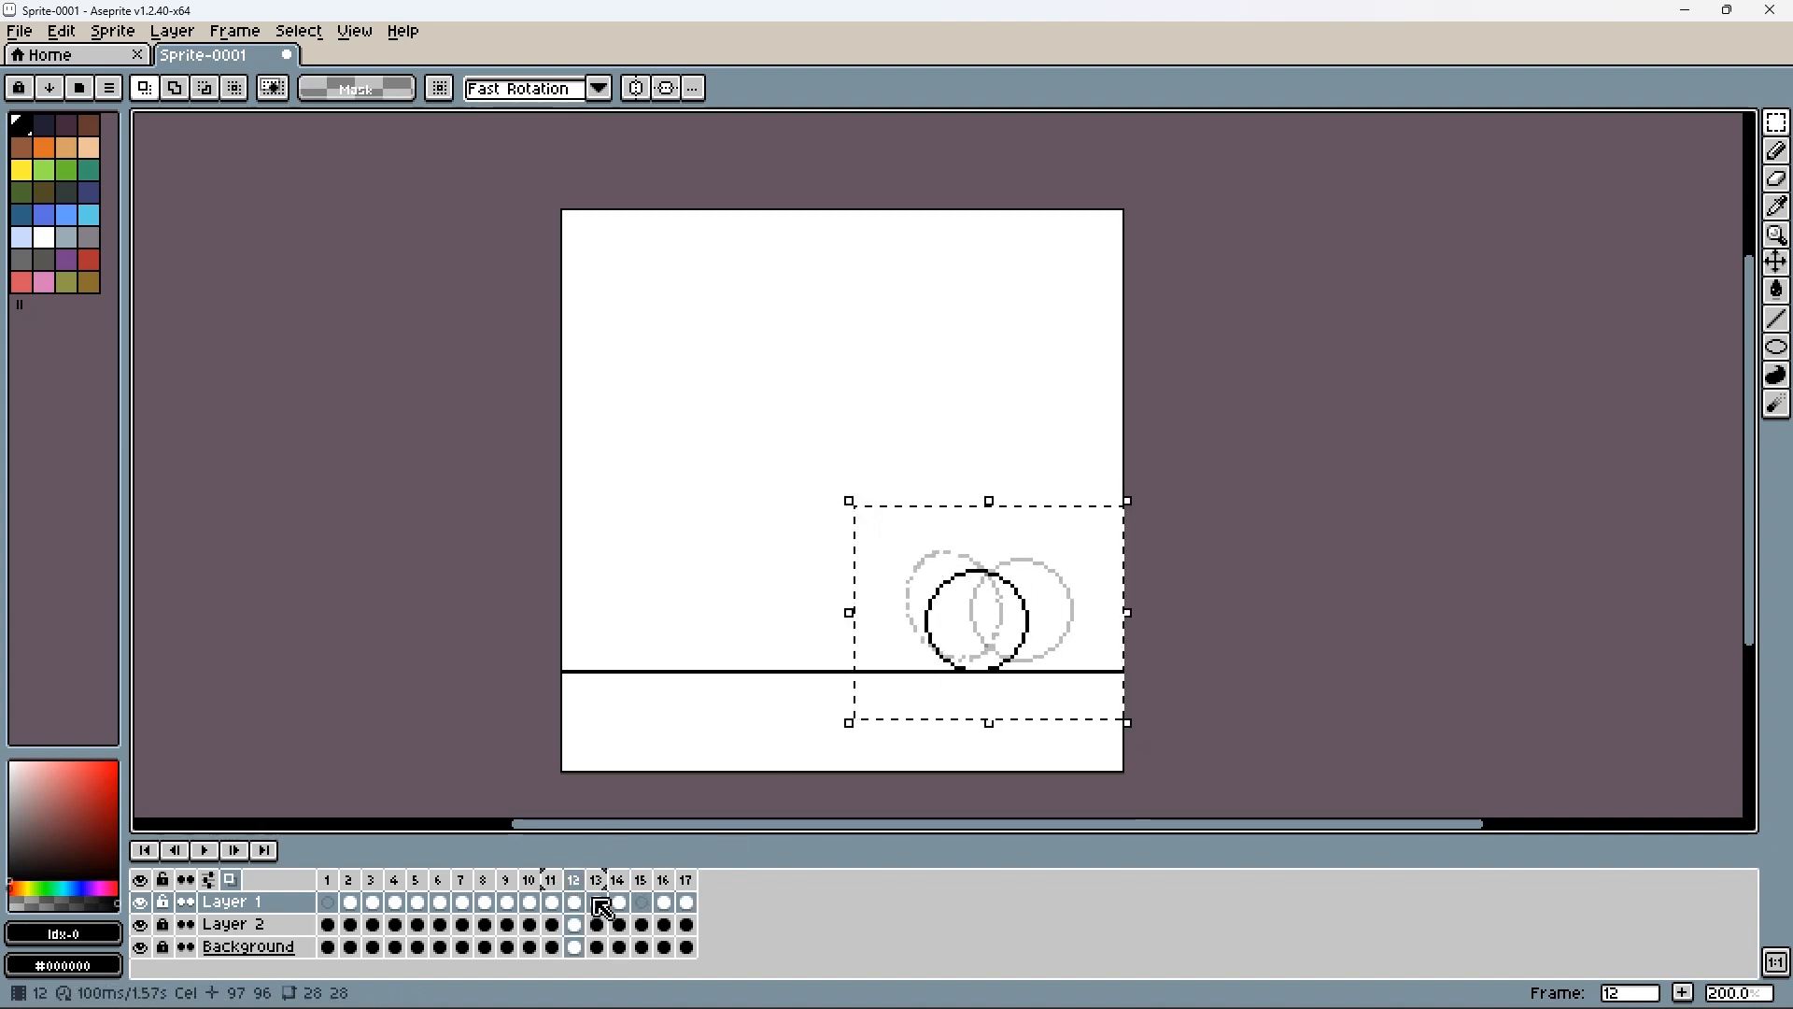
click(641, 902)
key(ctrl+v)
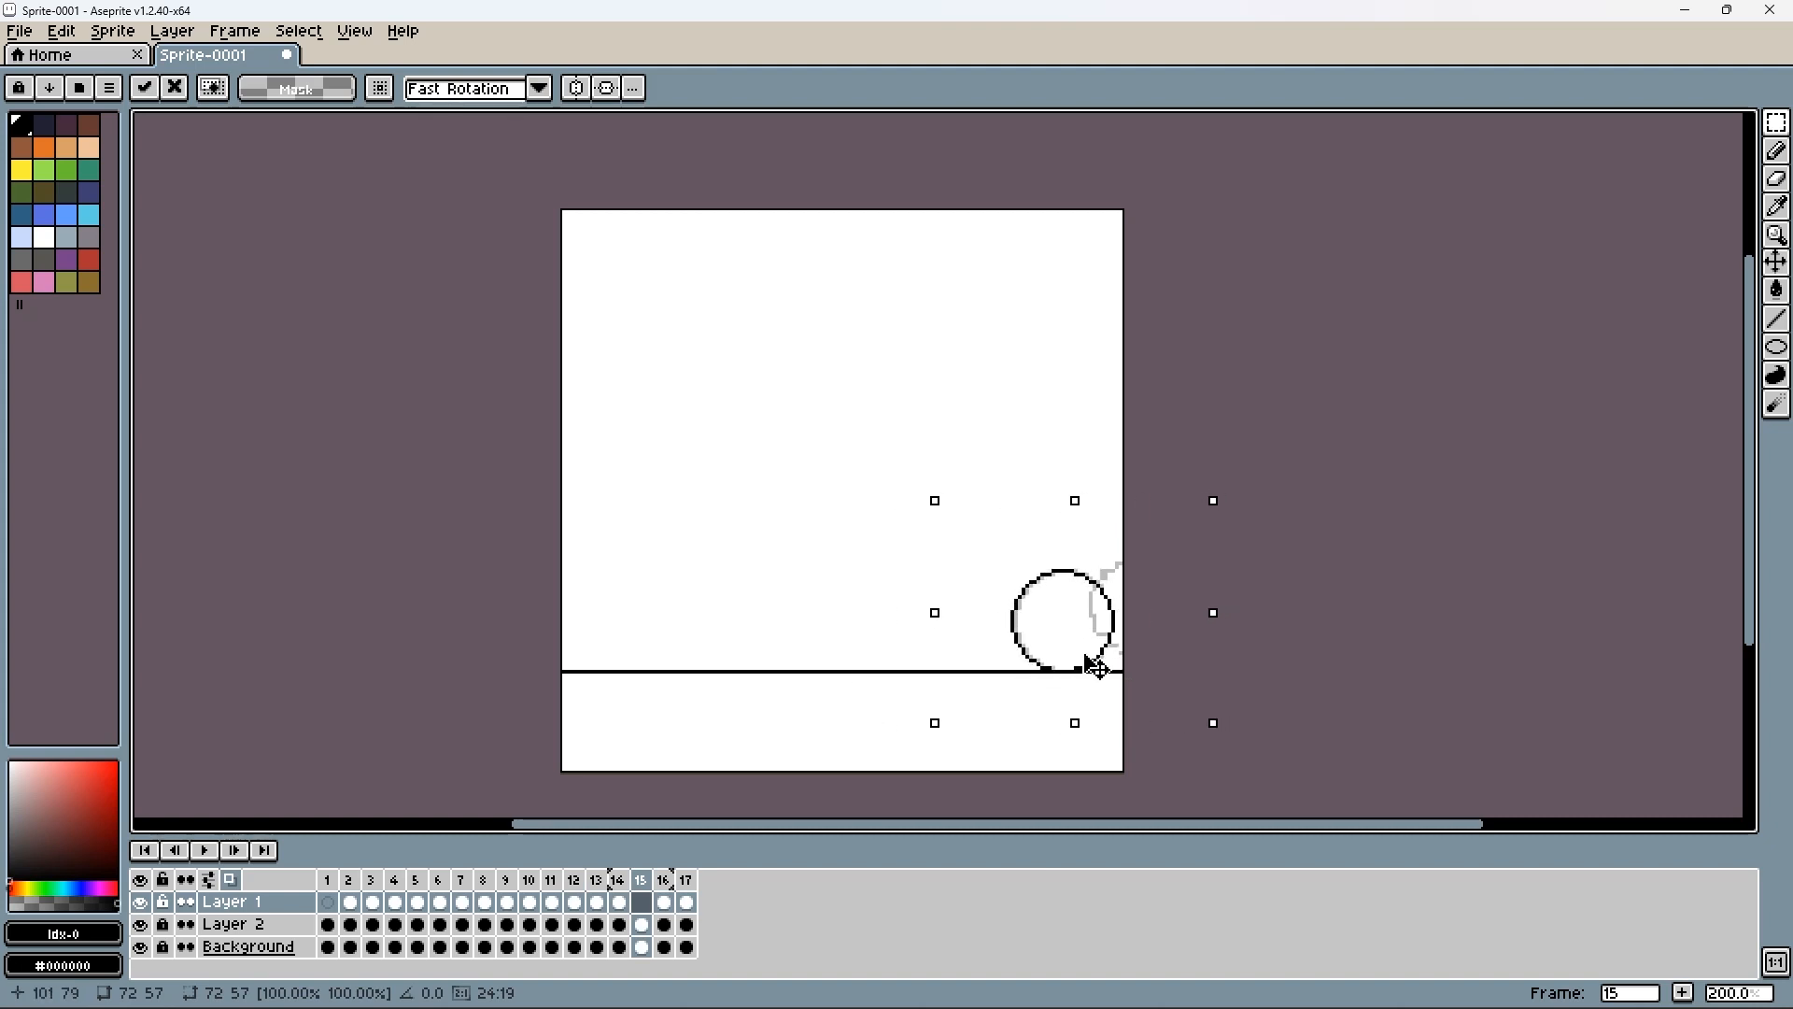
click(614, 878)
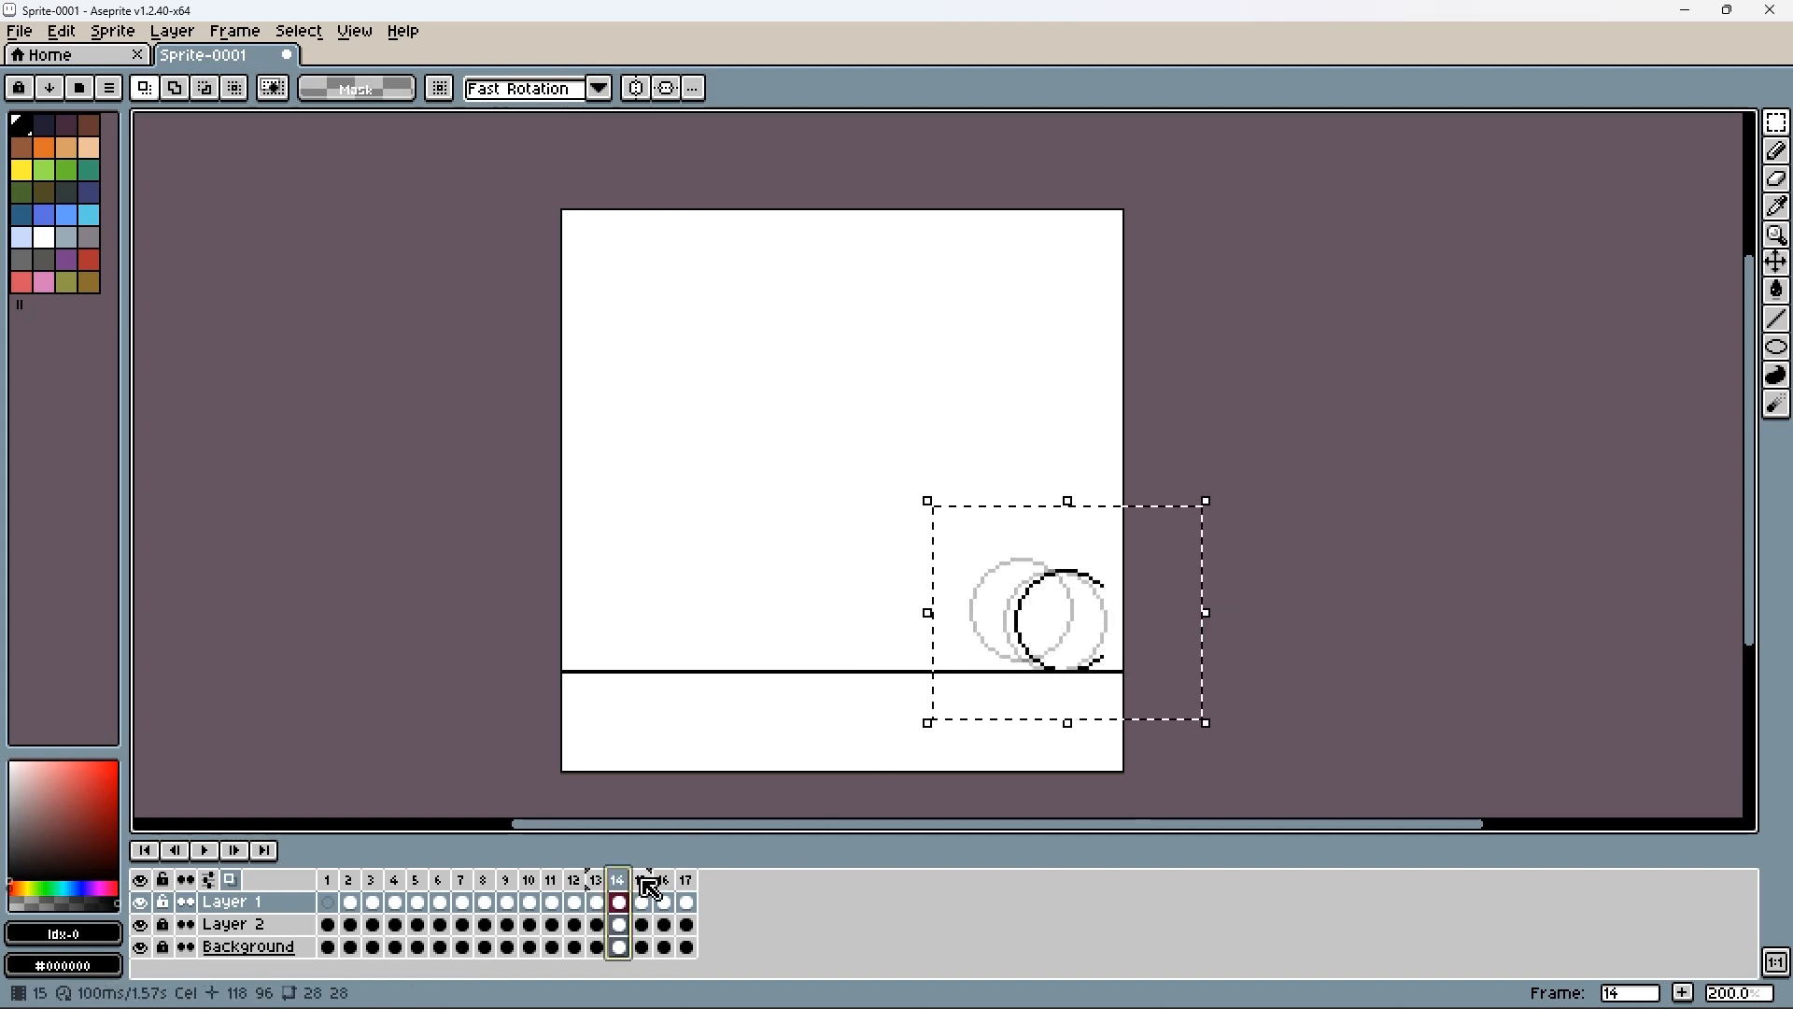
click(642, 880)
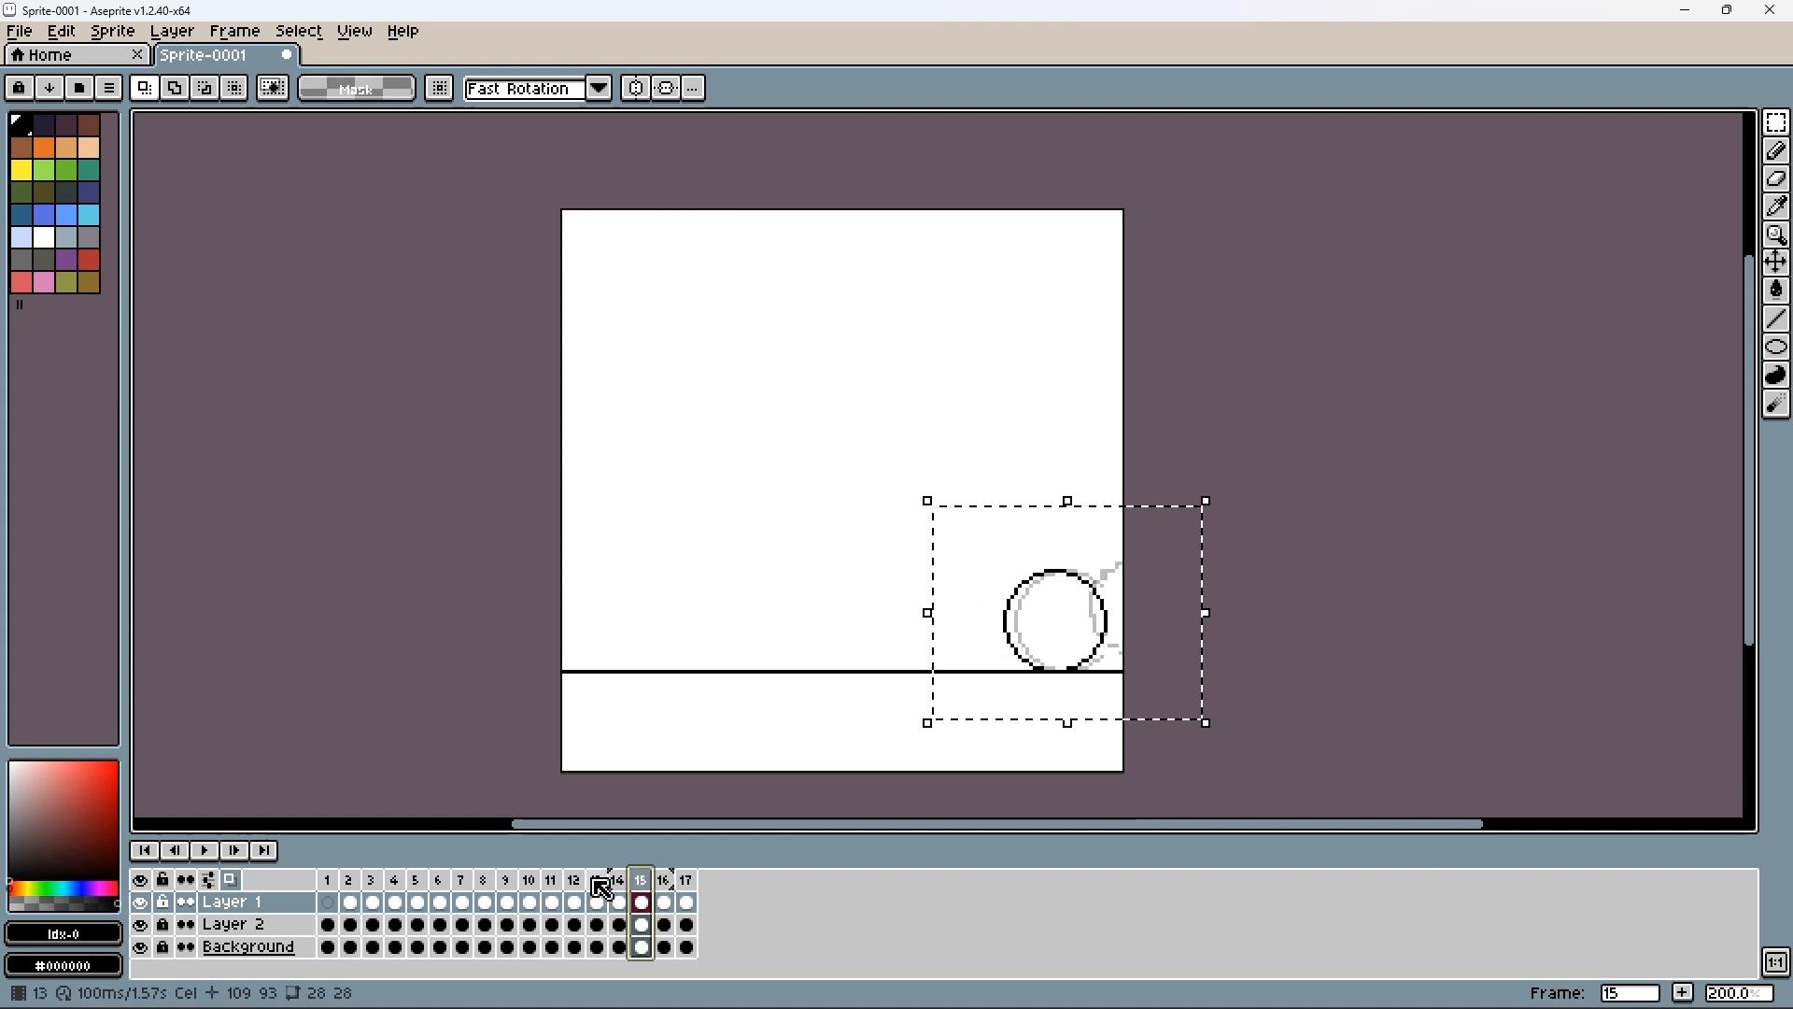
- Replace the cut-off circle in frame 14 with a full circle copied from frame 12
click(600, 883)
click(624, 892)
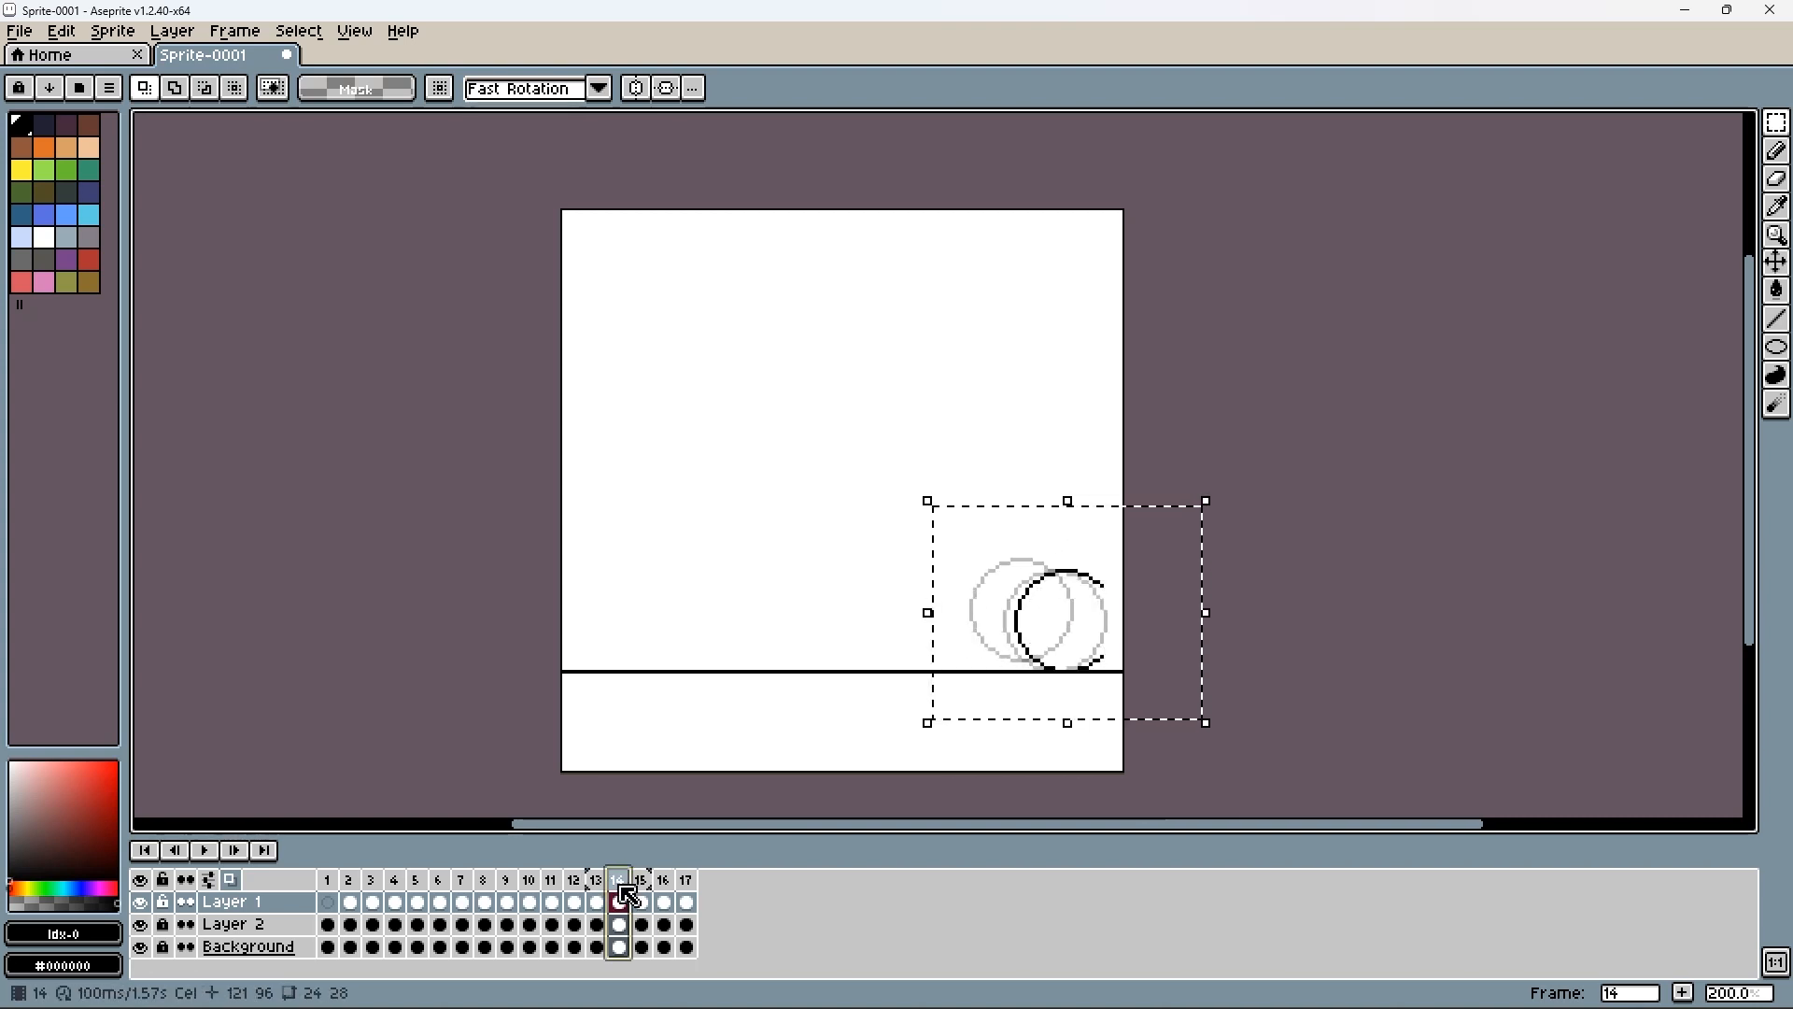
mouse_move(1111, 625)
mouse_down()
mouse_move(1082, 618)
mouse_move(1097, 649)
mouse_up()
key(Delete)
key(ctrl+v)
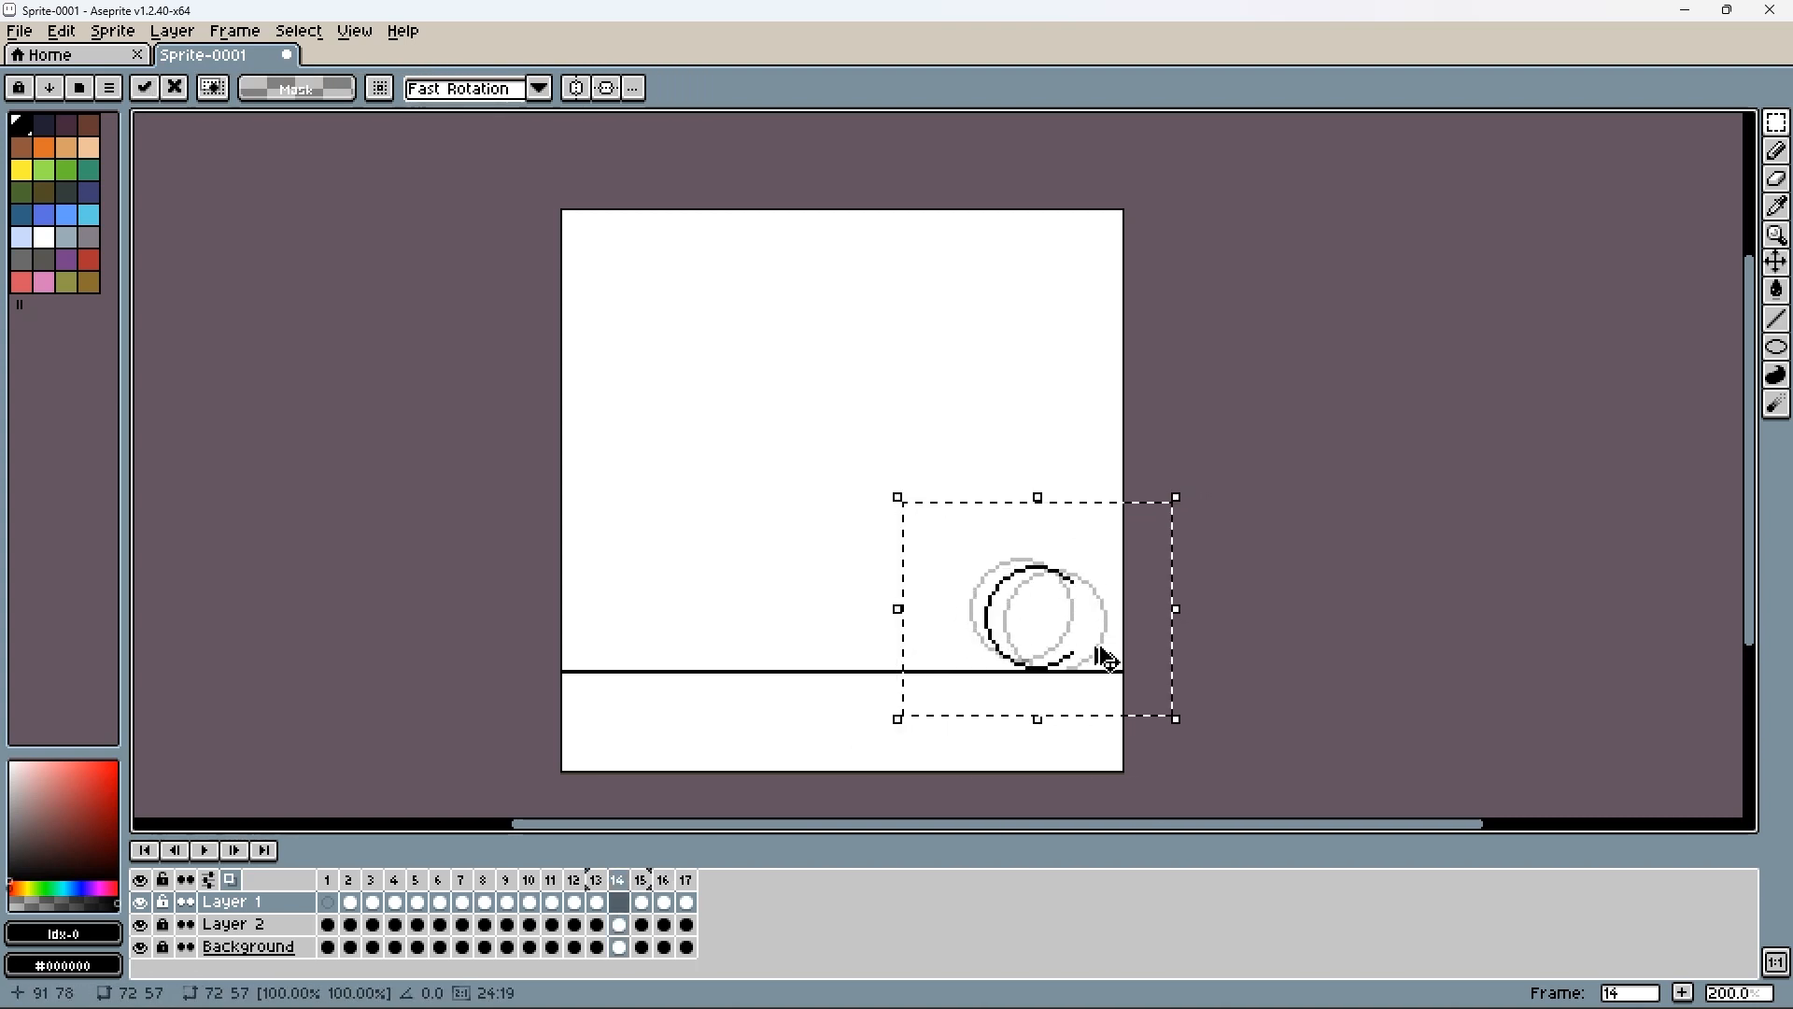
key(Delete)
click(551, 880)
click(574, 881)
drag(821, 525, 1156, 740)
key(ctrl+c)
click(615, 897)
key(ctrl+v)
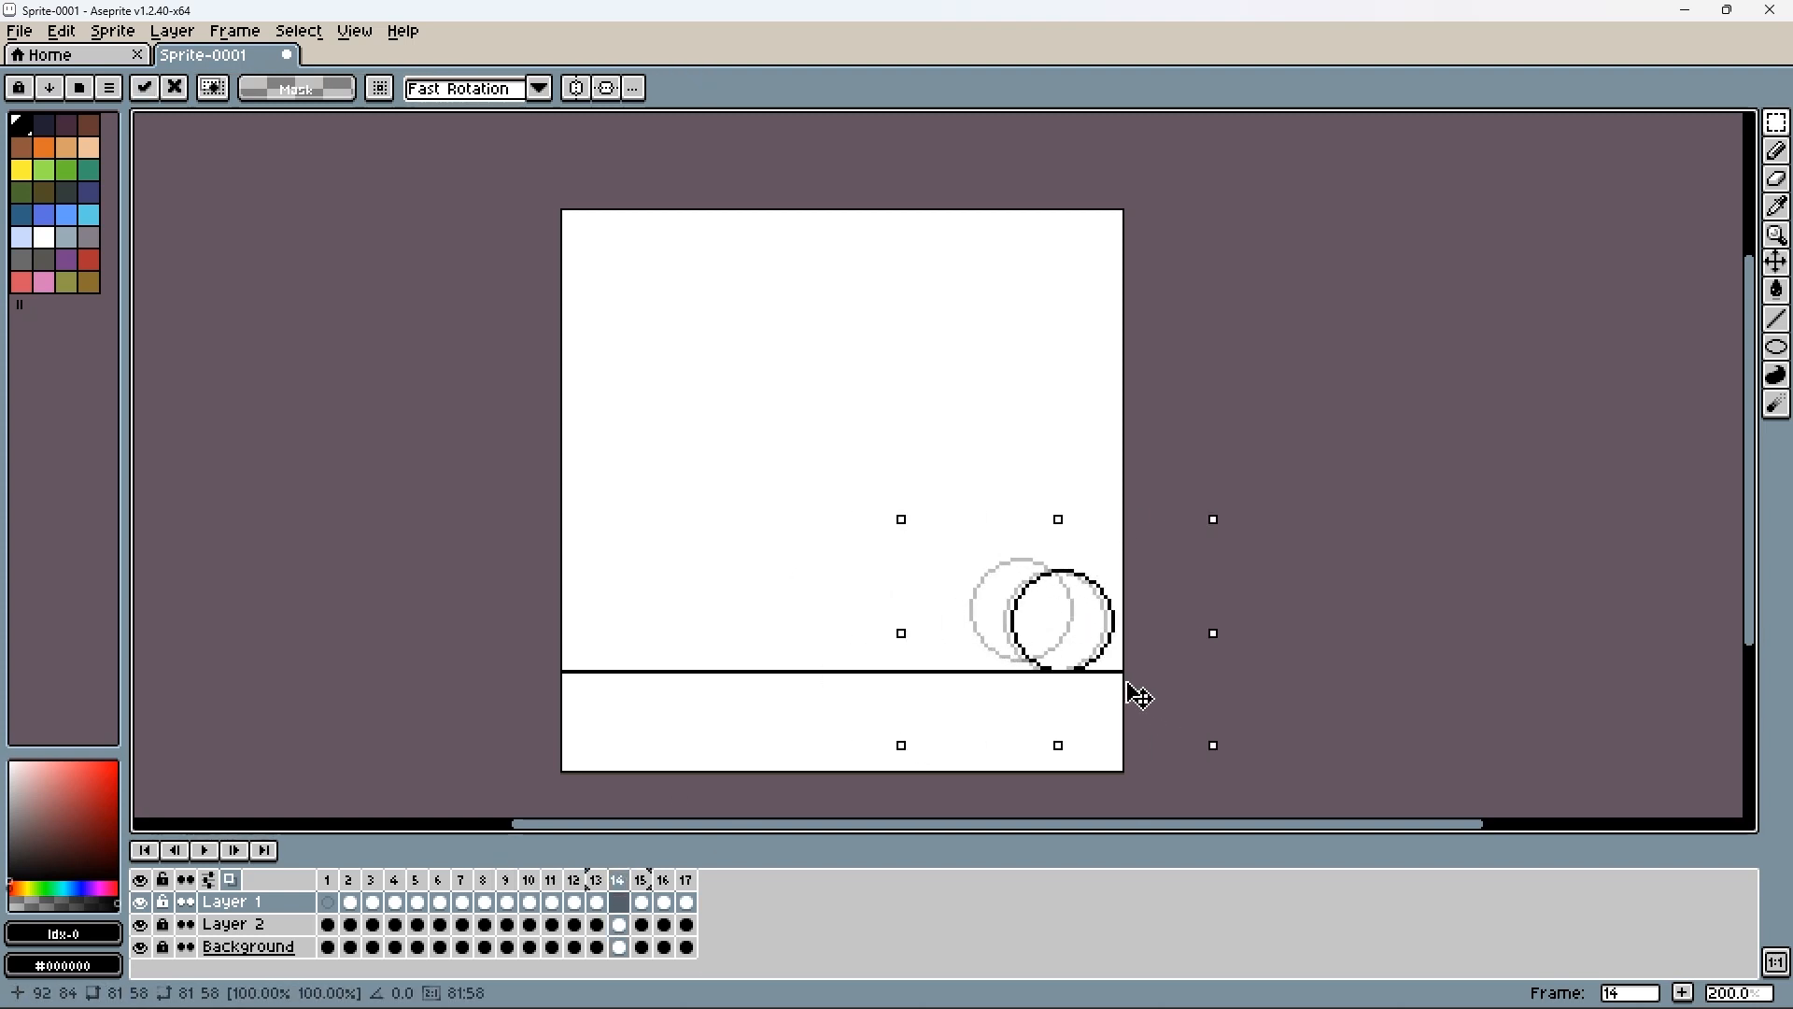
- Nudge frame 14's circle right and slightly above the ground line, and compare it with the neighbouring frames
key(Right)
key(Right)
key(Up)
key(Up)
key(Up)
key(Up)
key(Up)
key(ctrl+v)
drag(983, 693, 1178, 650)
click(589, 884)
click(574, 884)
click(598, 884)
click(621, 883)
- Shift frame 15's circle right so it runs partly past the canvas's right edge just above the ground line
click(641, 889)
key(Right)
key(Right)
key(Right)
key(Down)
key(Down)
- Adjust frame 16's partial circle at the canvas's right edge and clear the circle from frame 17's Layer 1
click(664, 880)
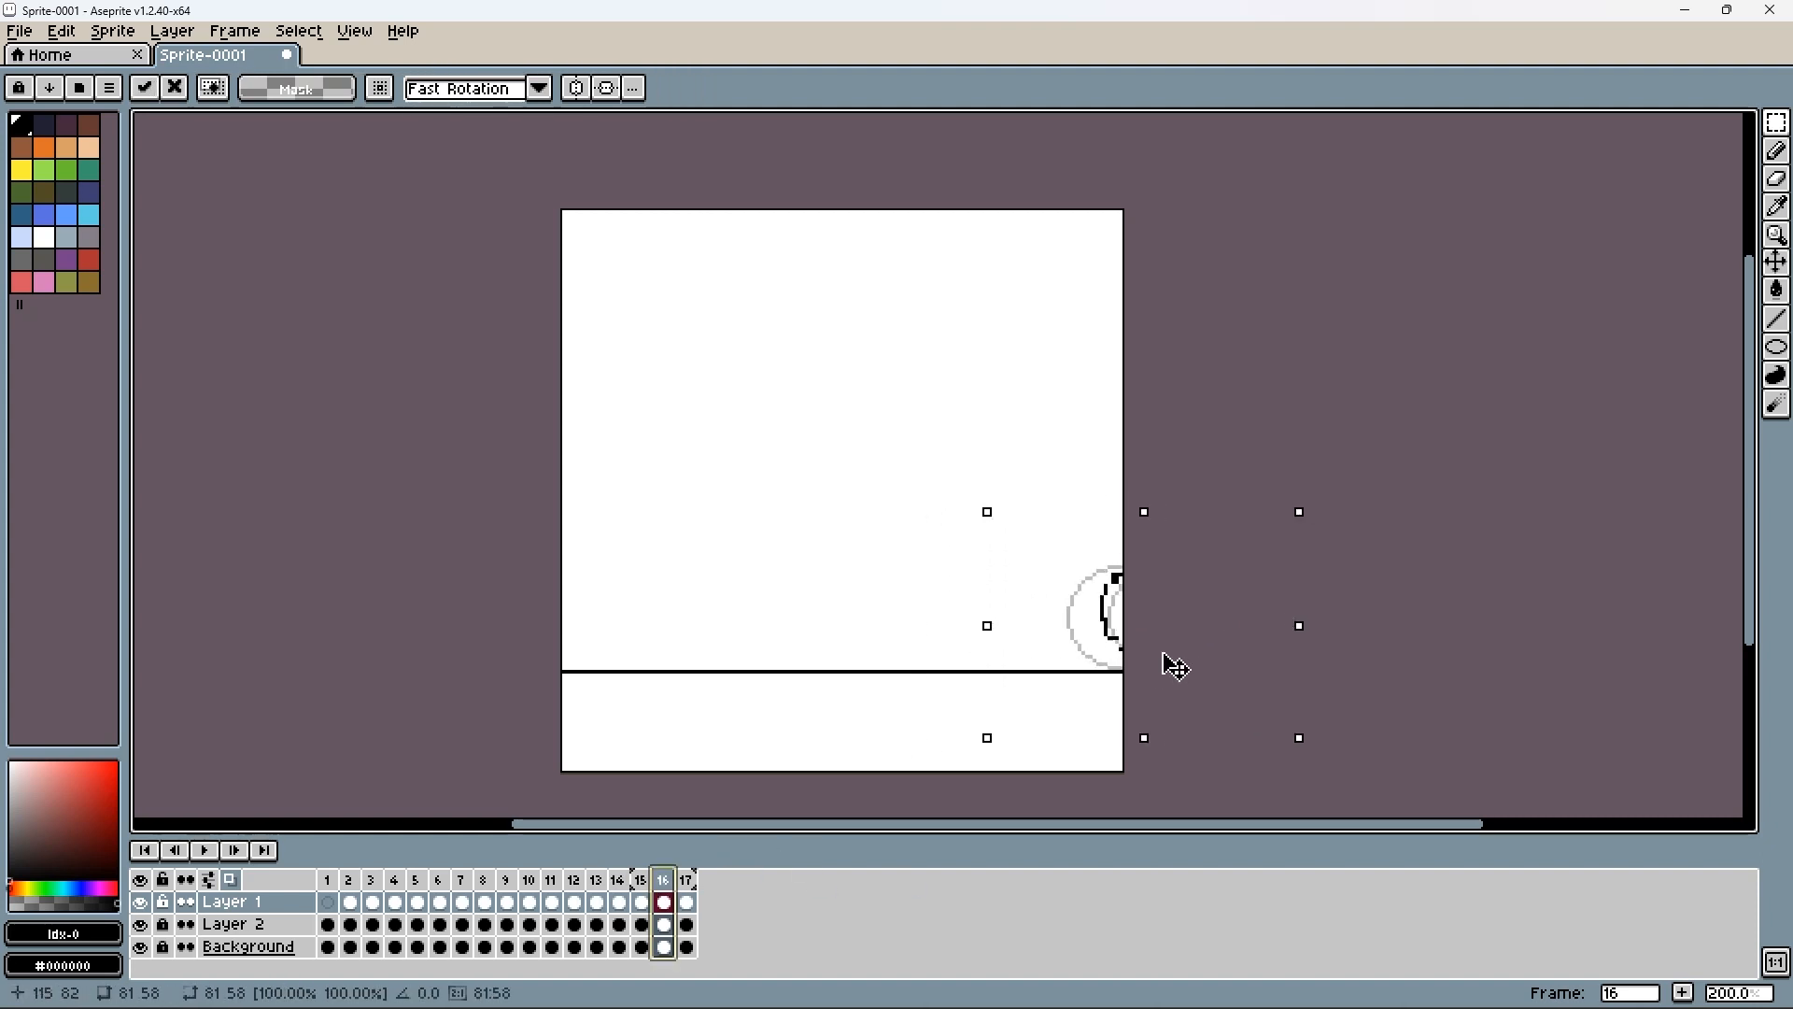
key(ctrl+d)
key(ctrl+v)
click(687, 882)
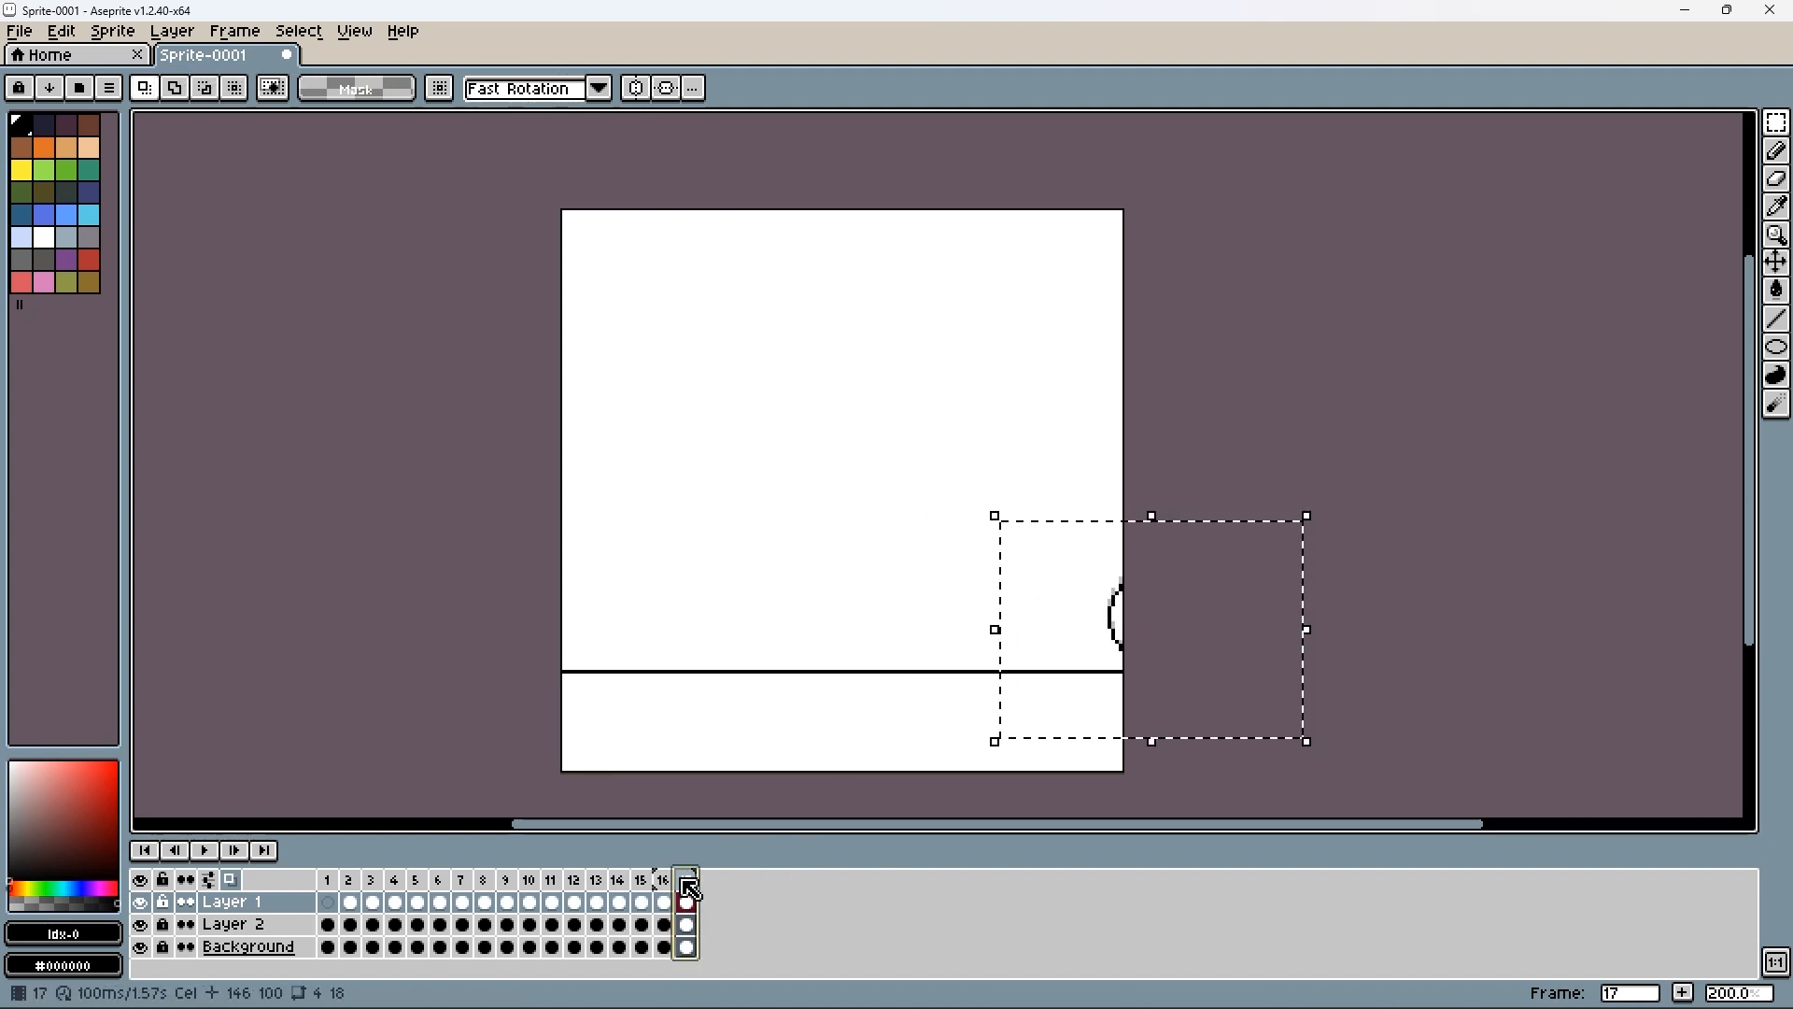
drag(1097, 692, 1138, 707)
key(ctrl+d)
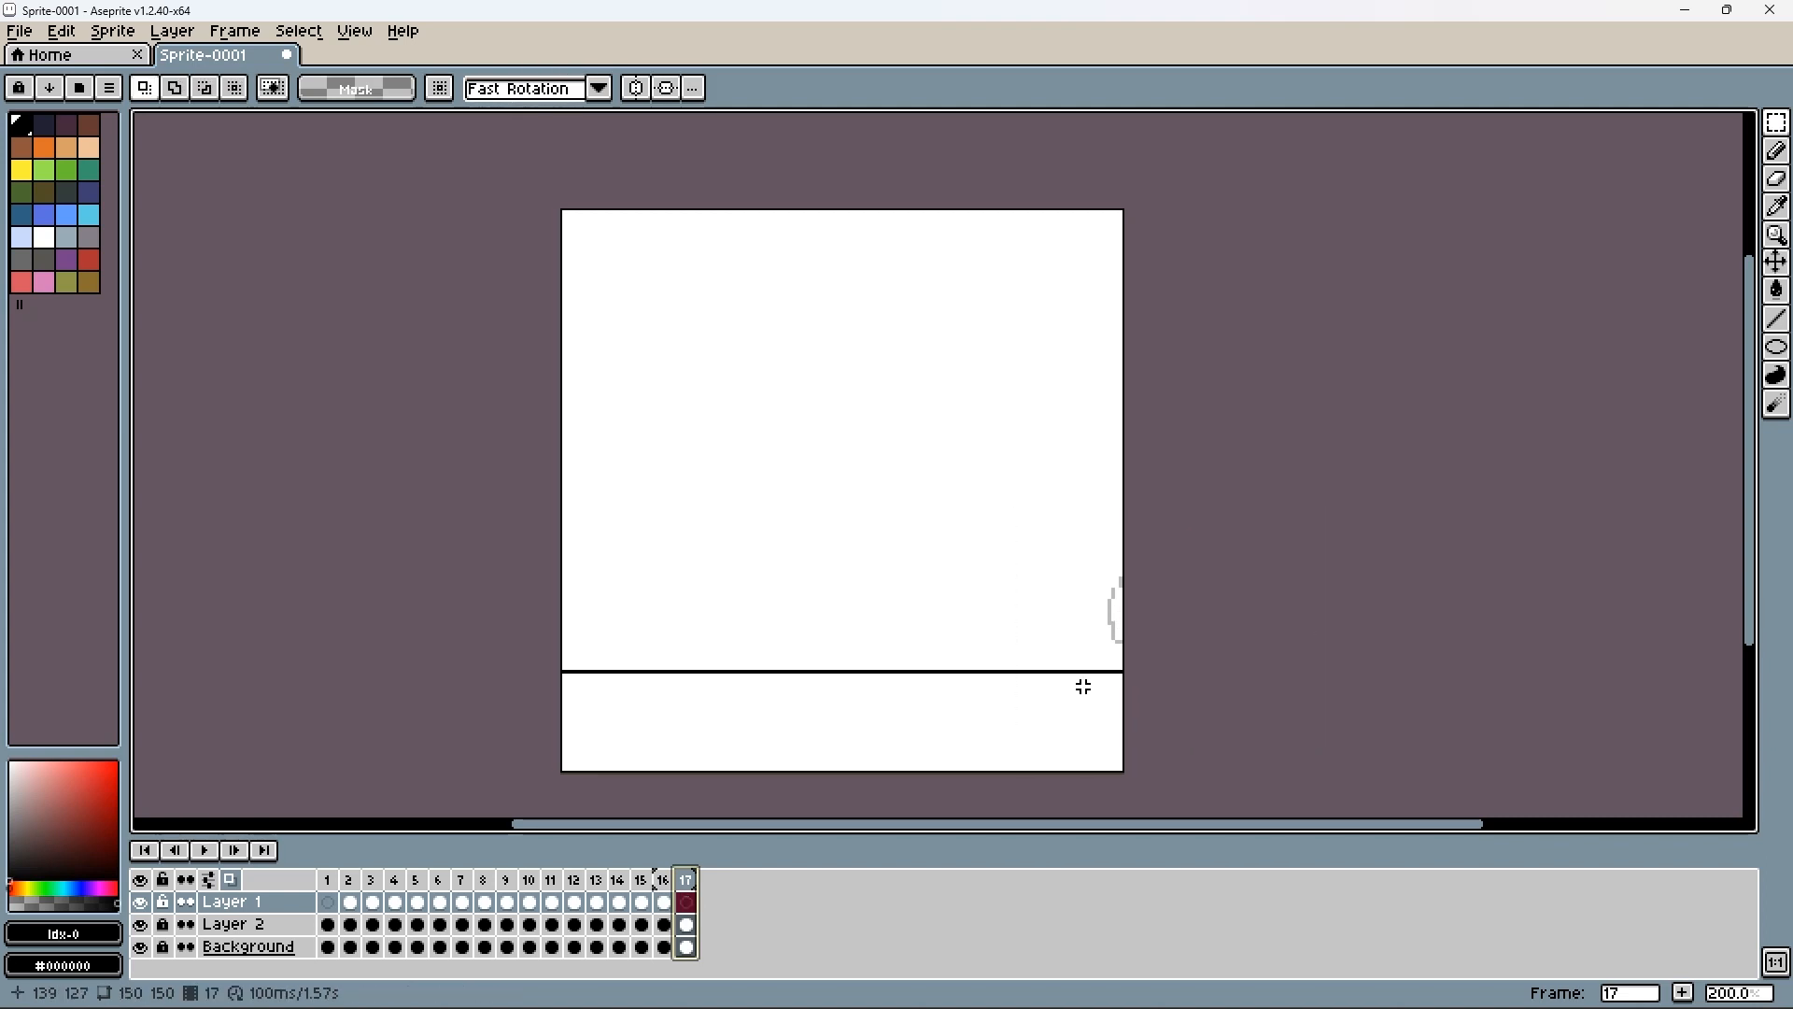
- Play back the animation and shift frame 6's squashed circle right along the ground line
key(Return)
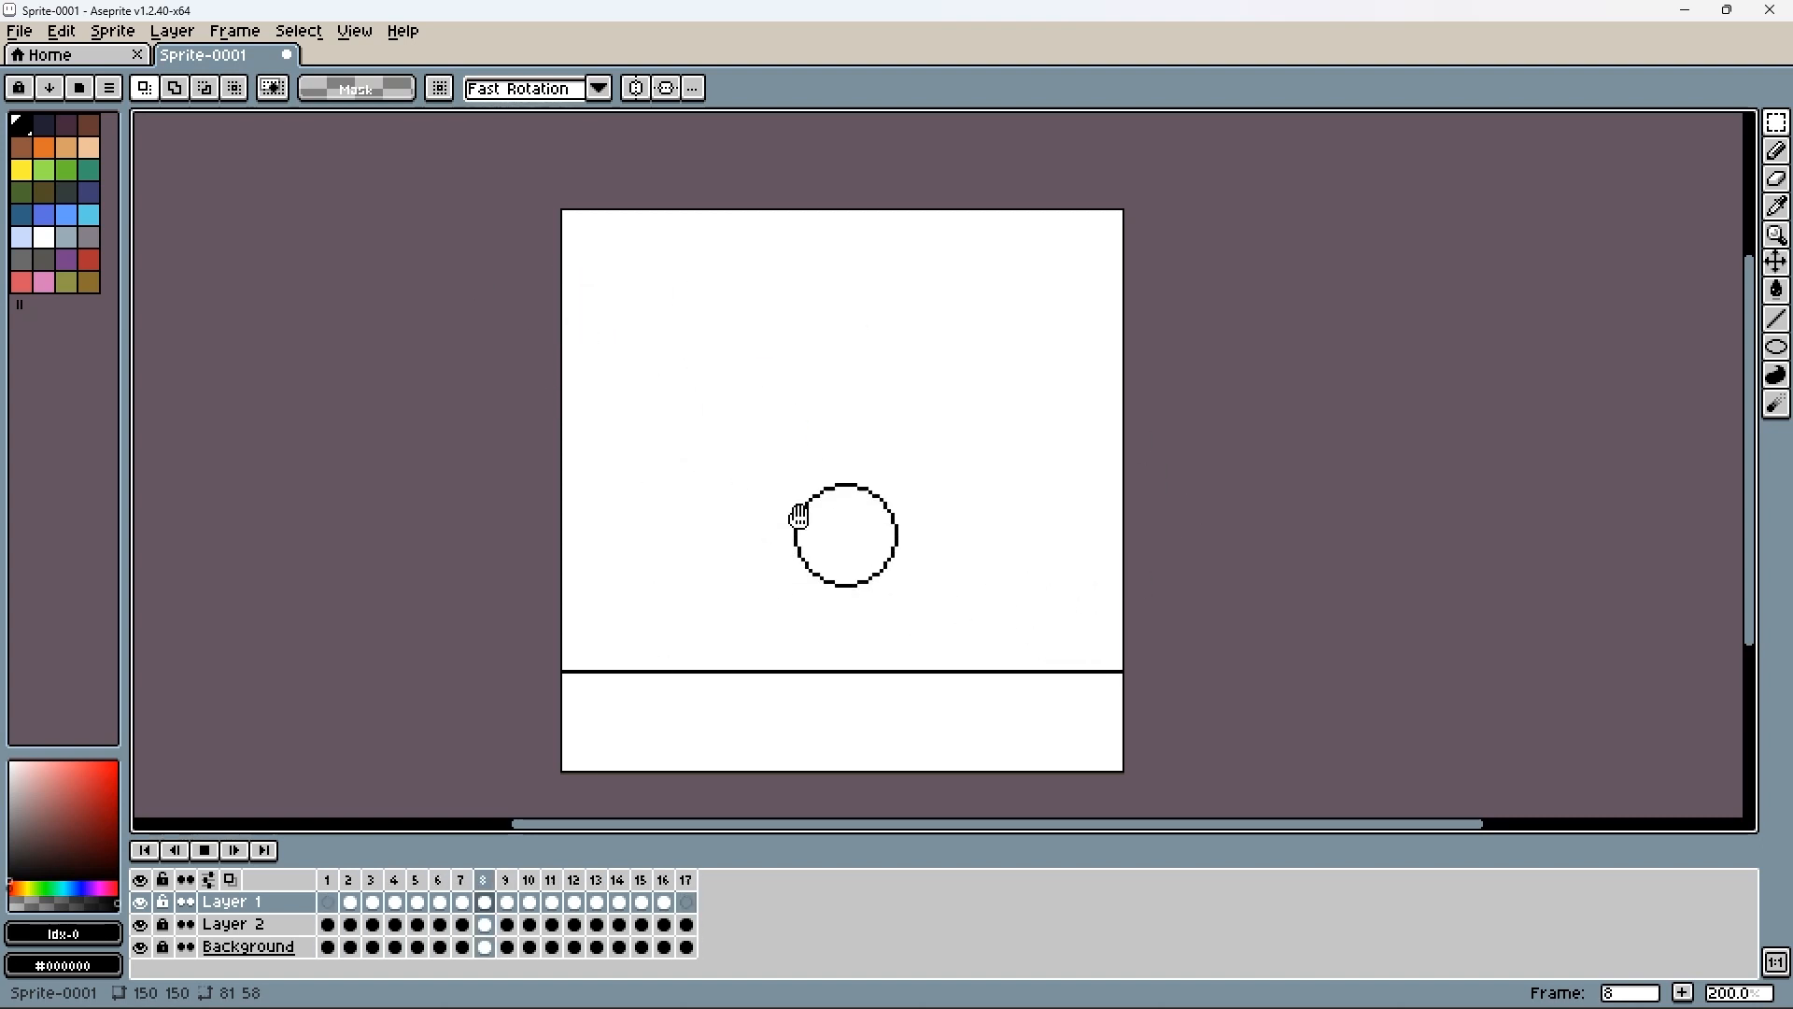
click(208, 850)
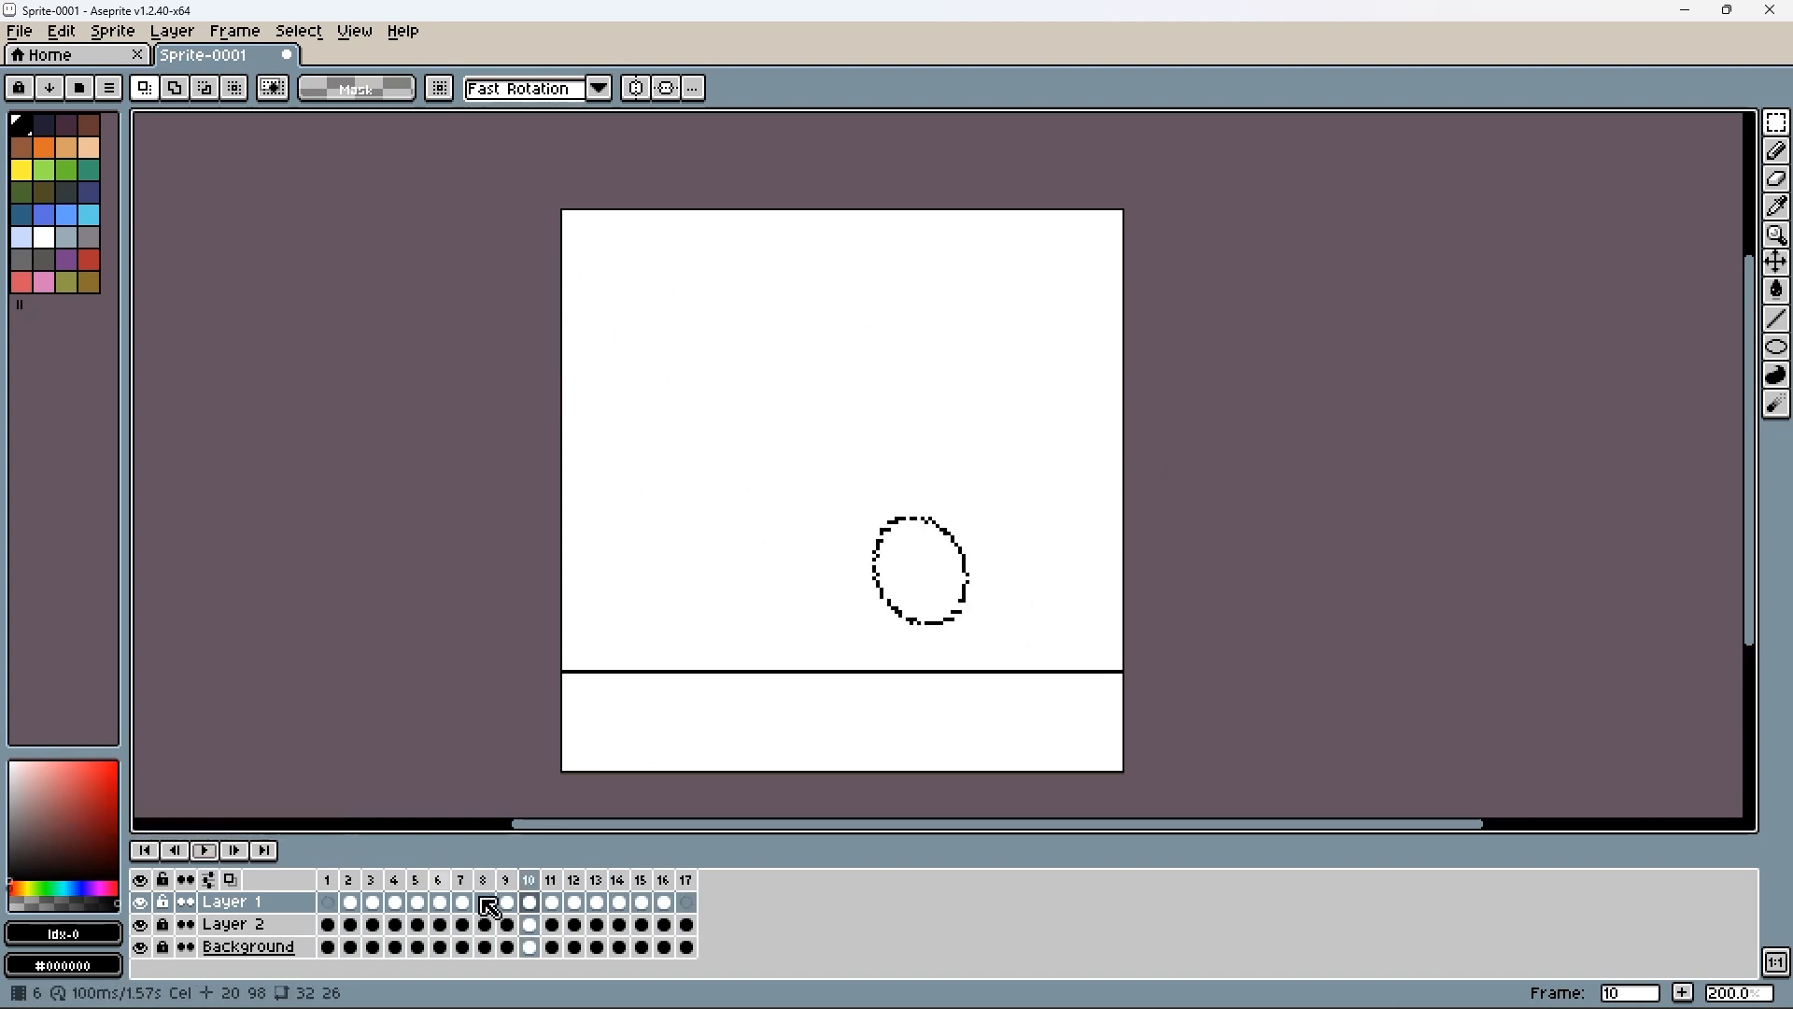
drag(351, 895, 441, 894)
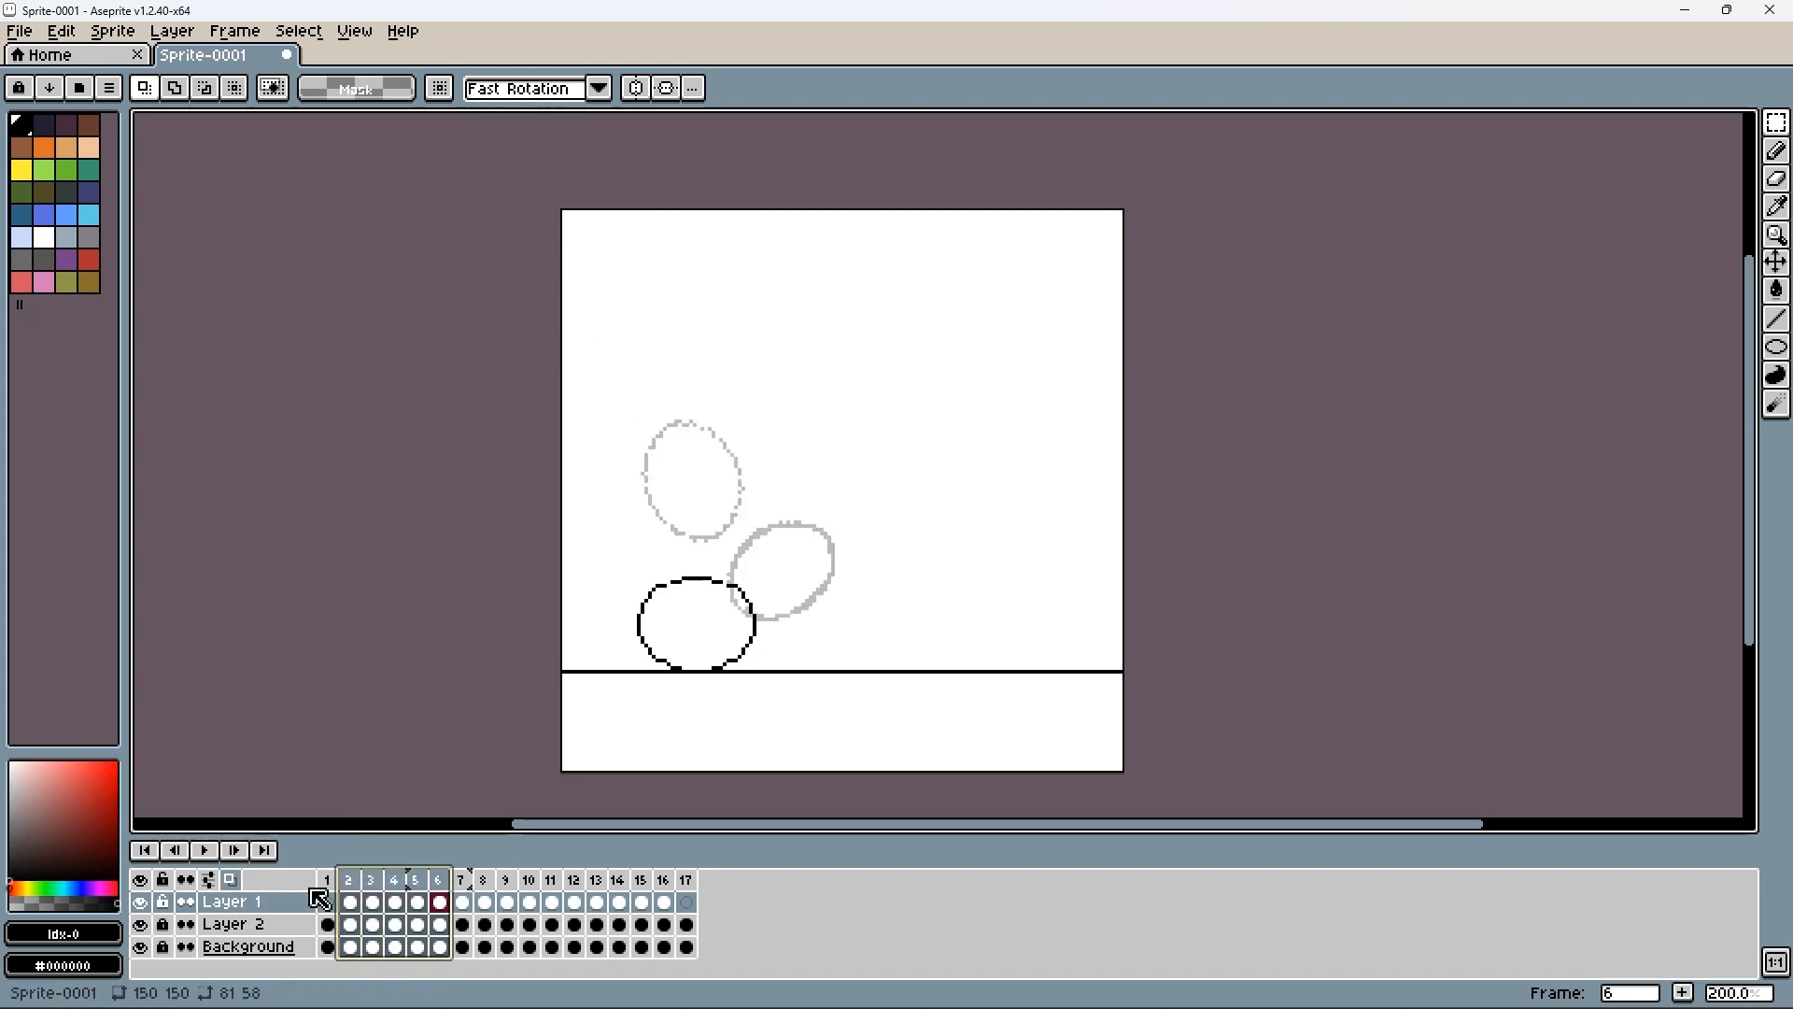
drag(591, 499, 812, 701)
drag(733, 680, 787, 687)
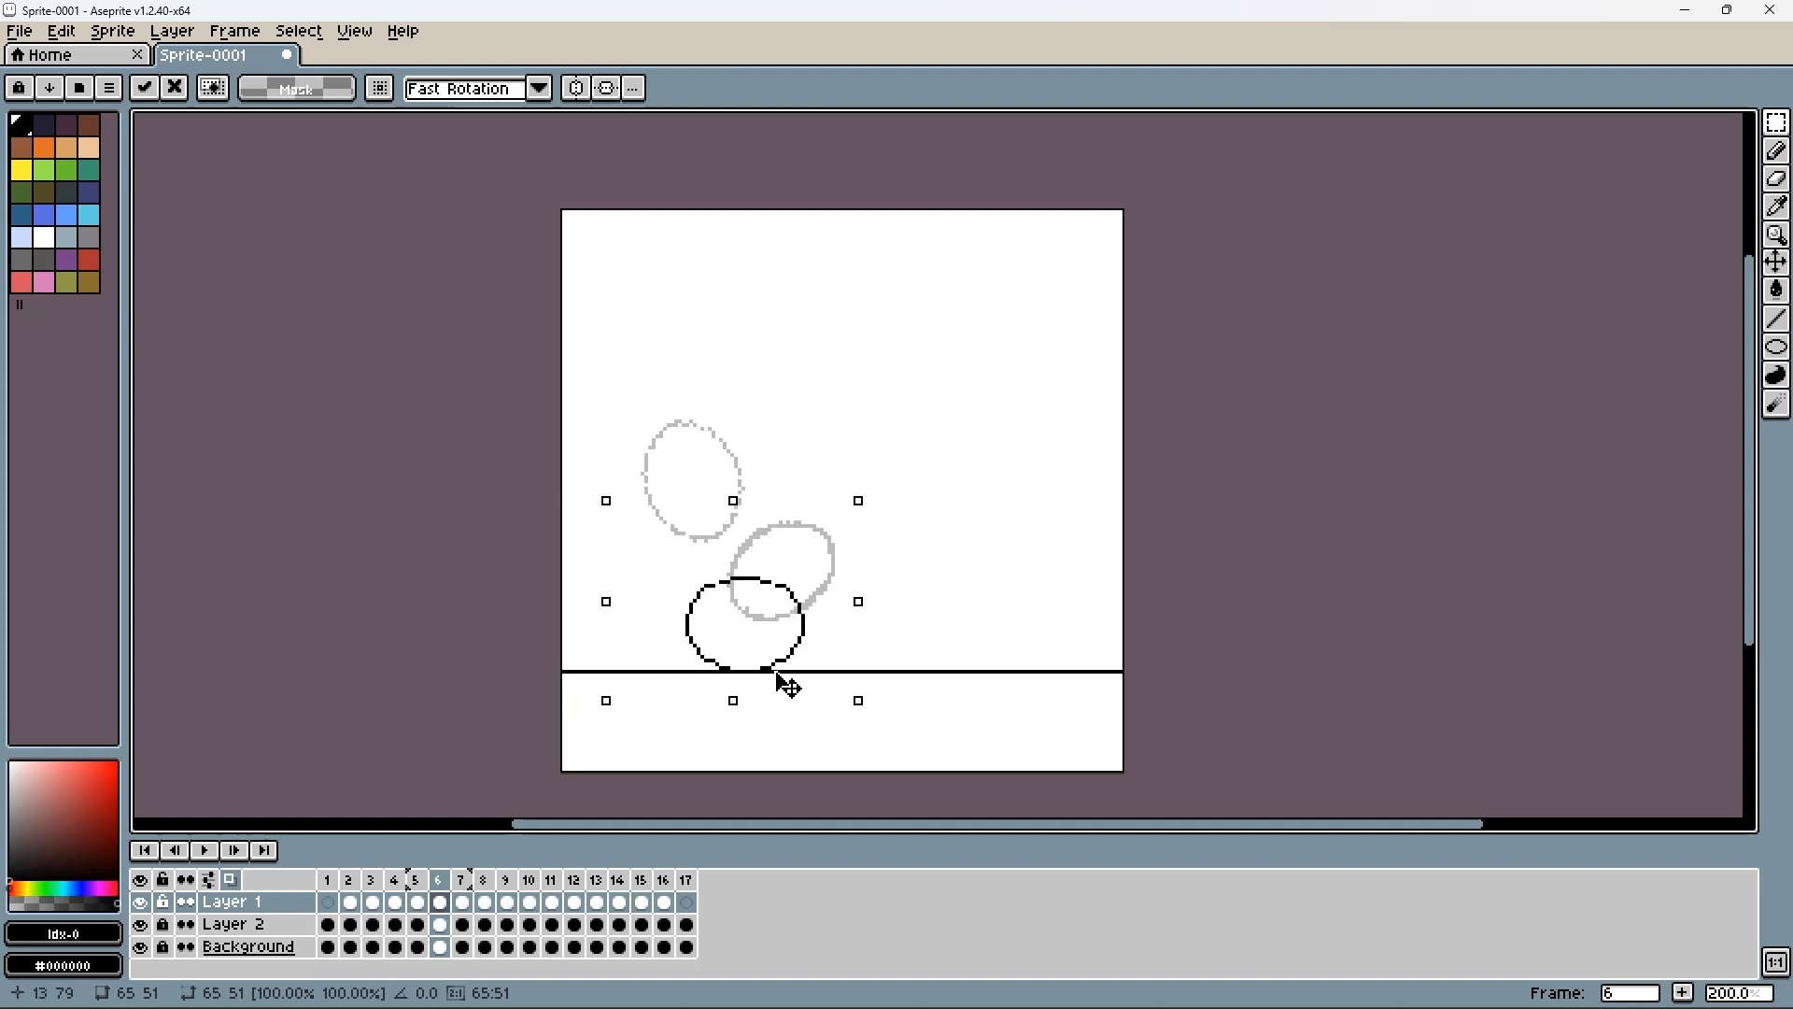
- Shift frame 7's tilted oval slightly right, between the circles of frames 6 and 8
click(460, 880)
drag(610, 448, 970, 699)
drag(834, 645, 847, 646)
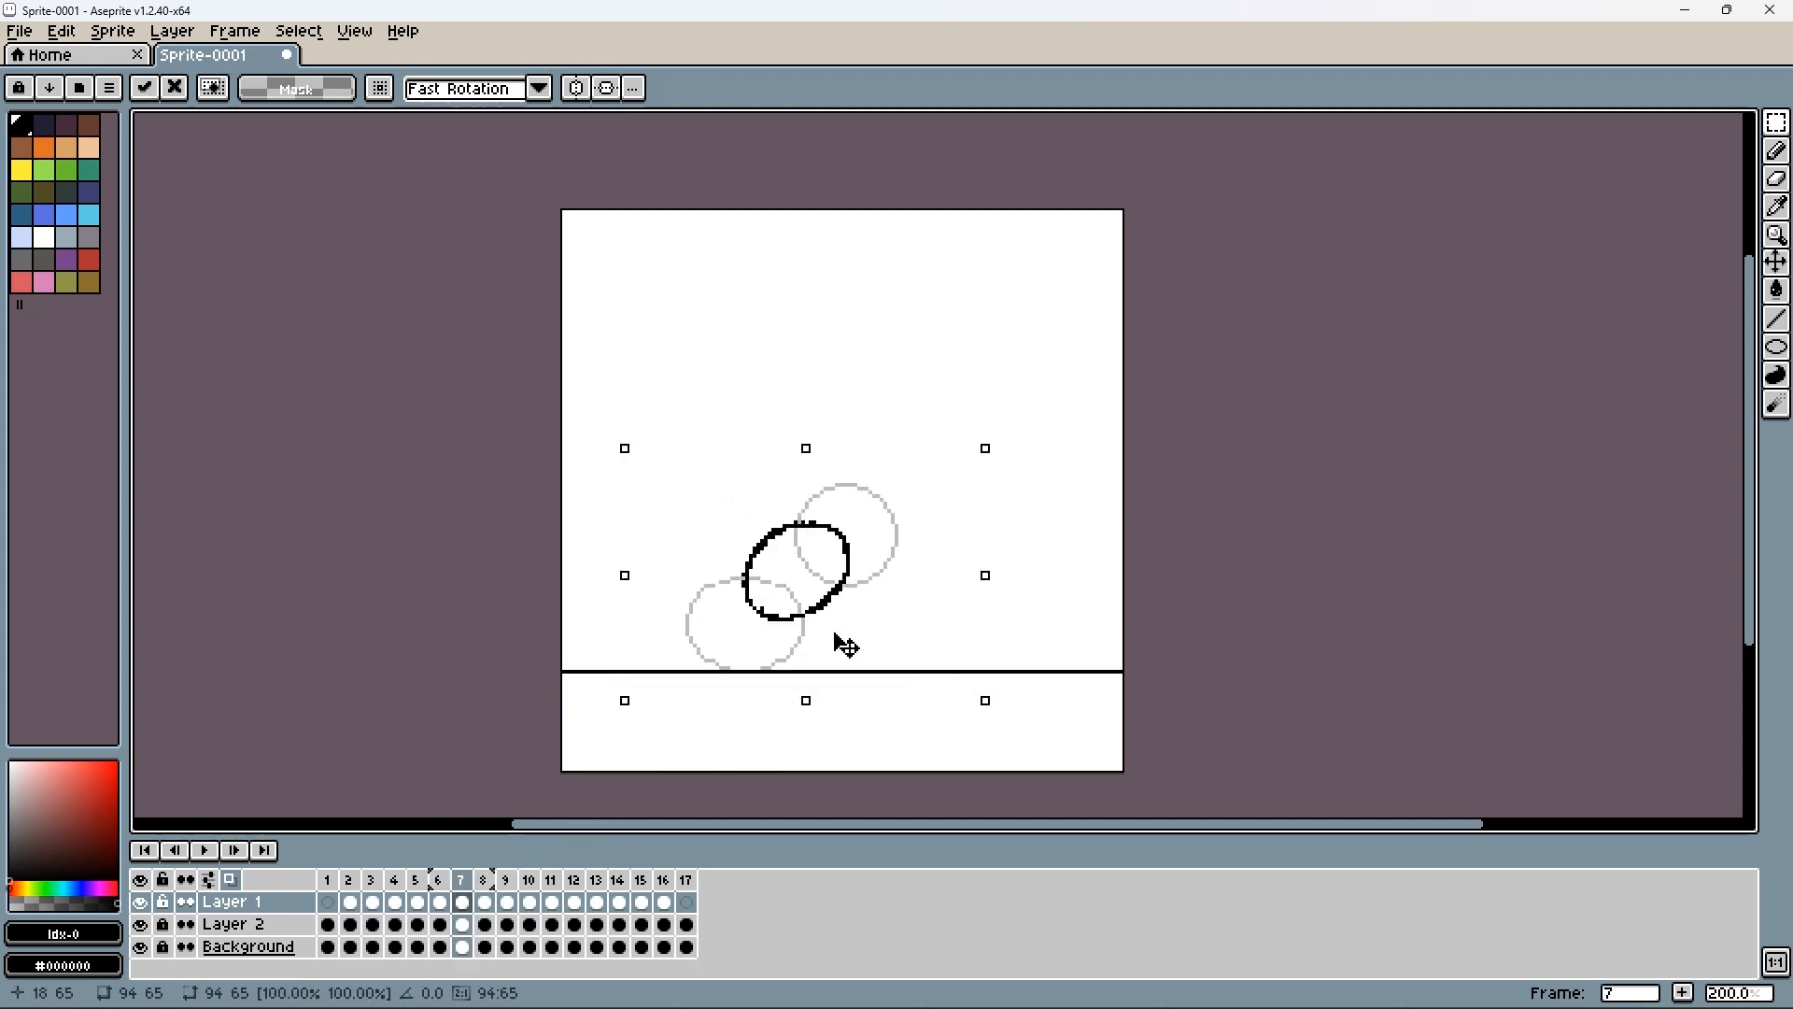
click(1095, 552)
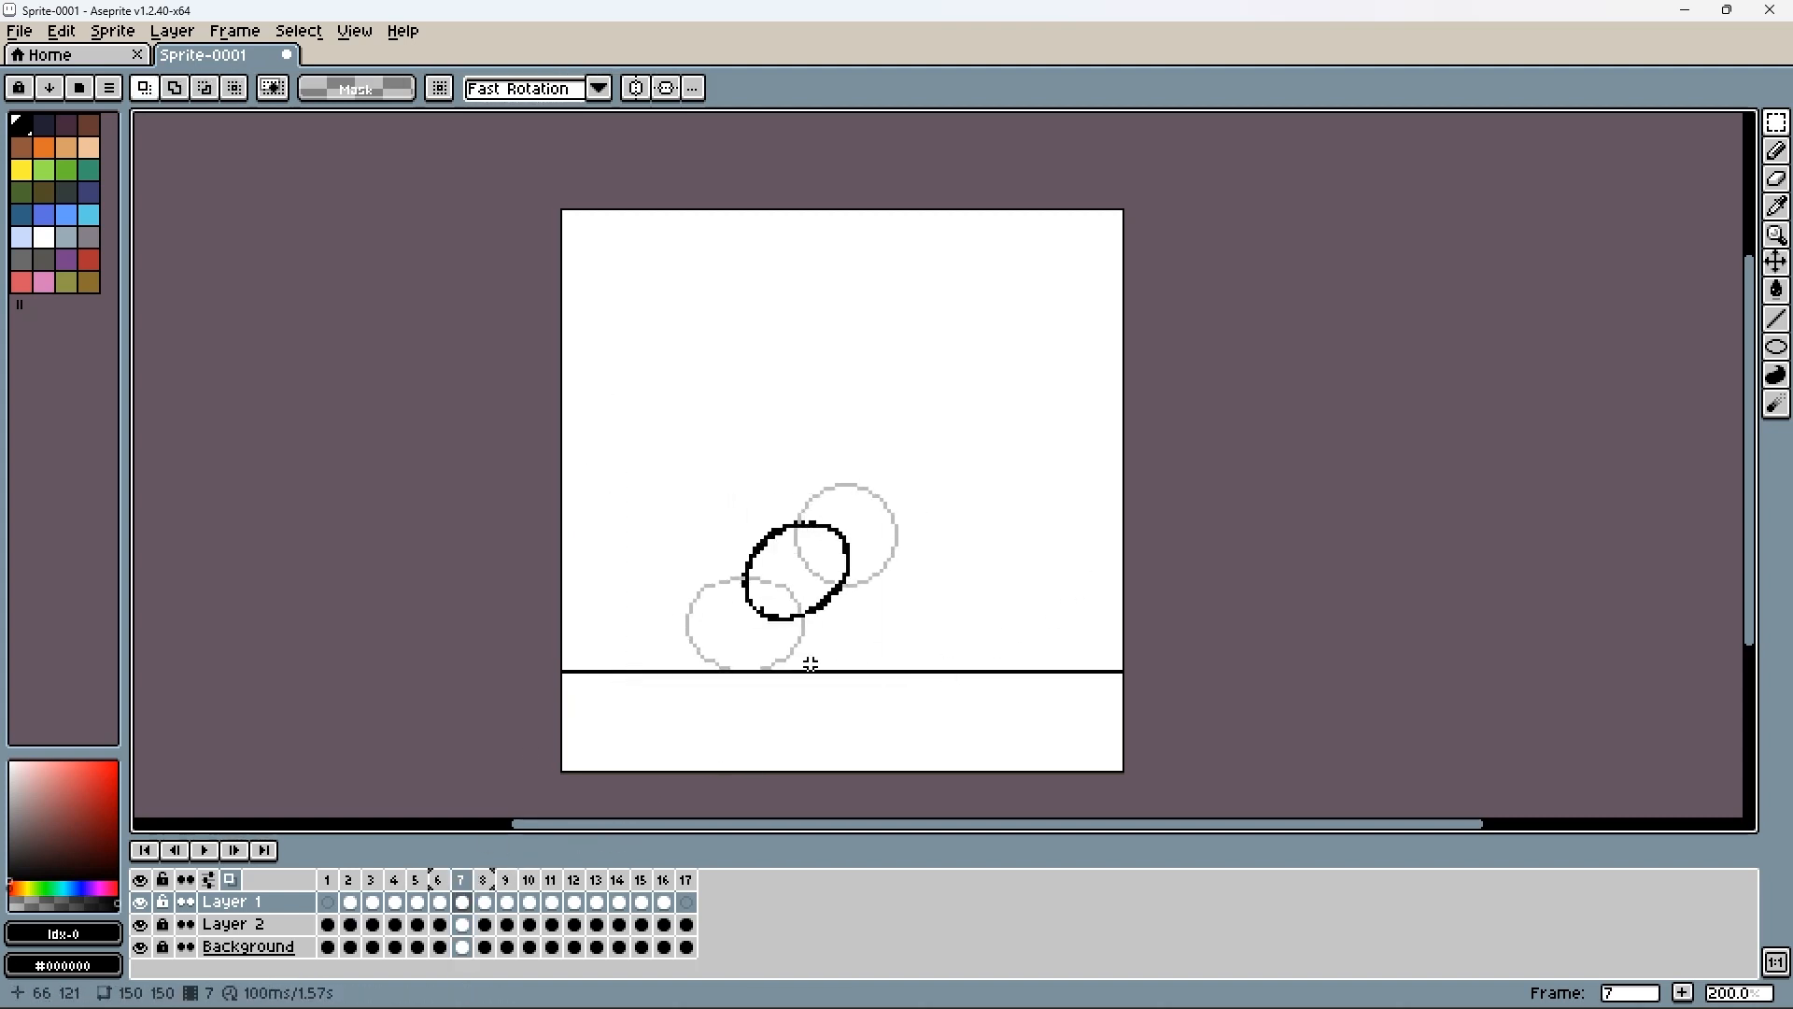
- Nudge frame 8's circle slightly right and down to even its spacing with frames 7 and 9
click(484, 901)
drag(664, 492, 989, 632)
drag(706, 425, 900, 605)
drag(844, 576, 853, 579)
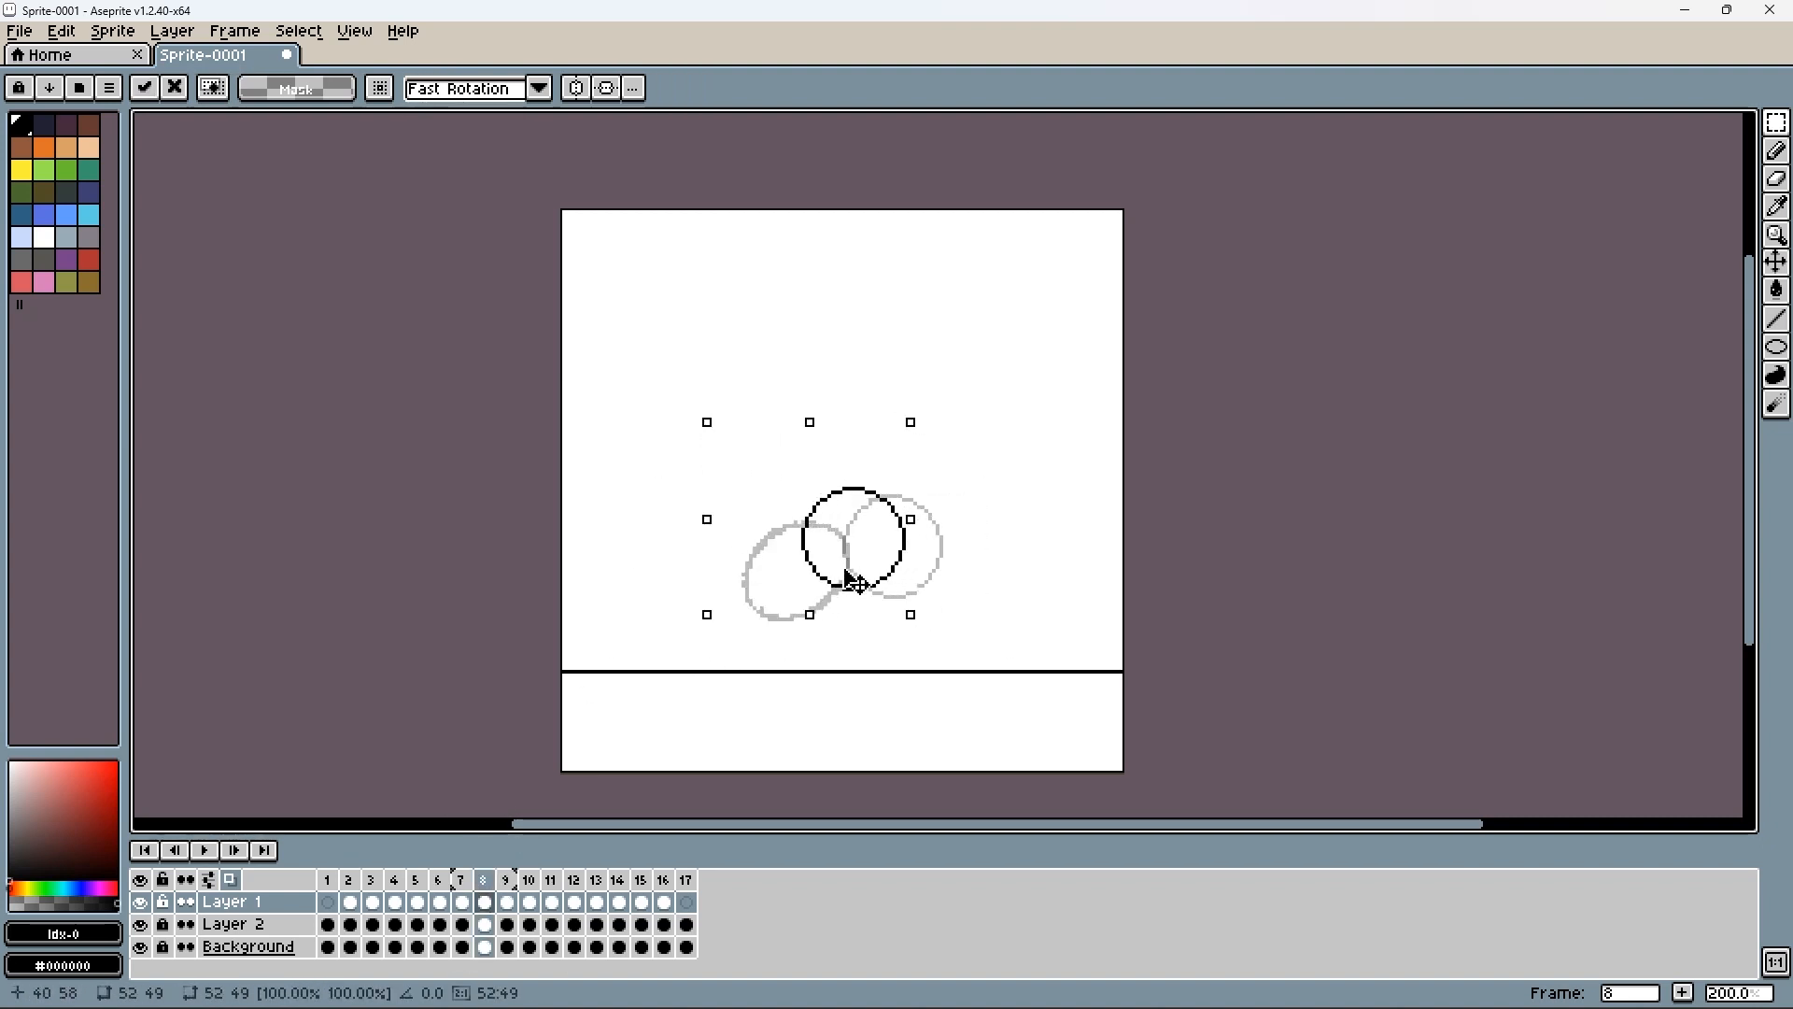
click(878, 657)
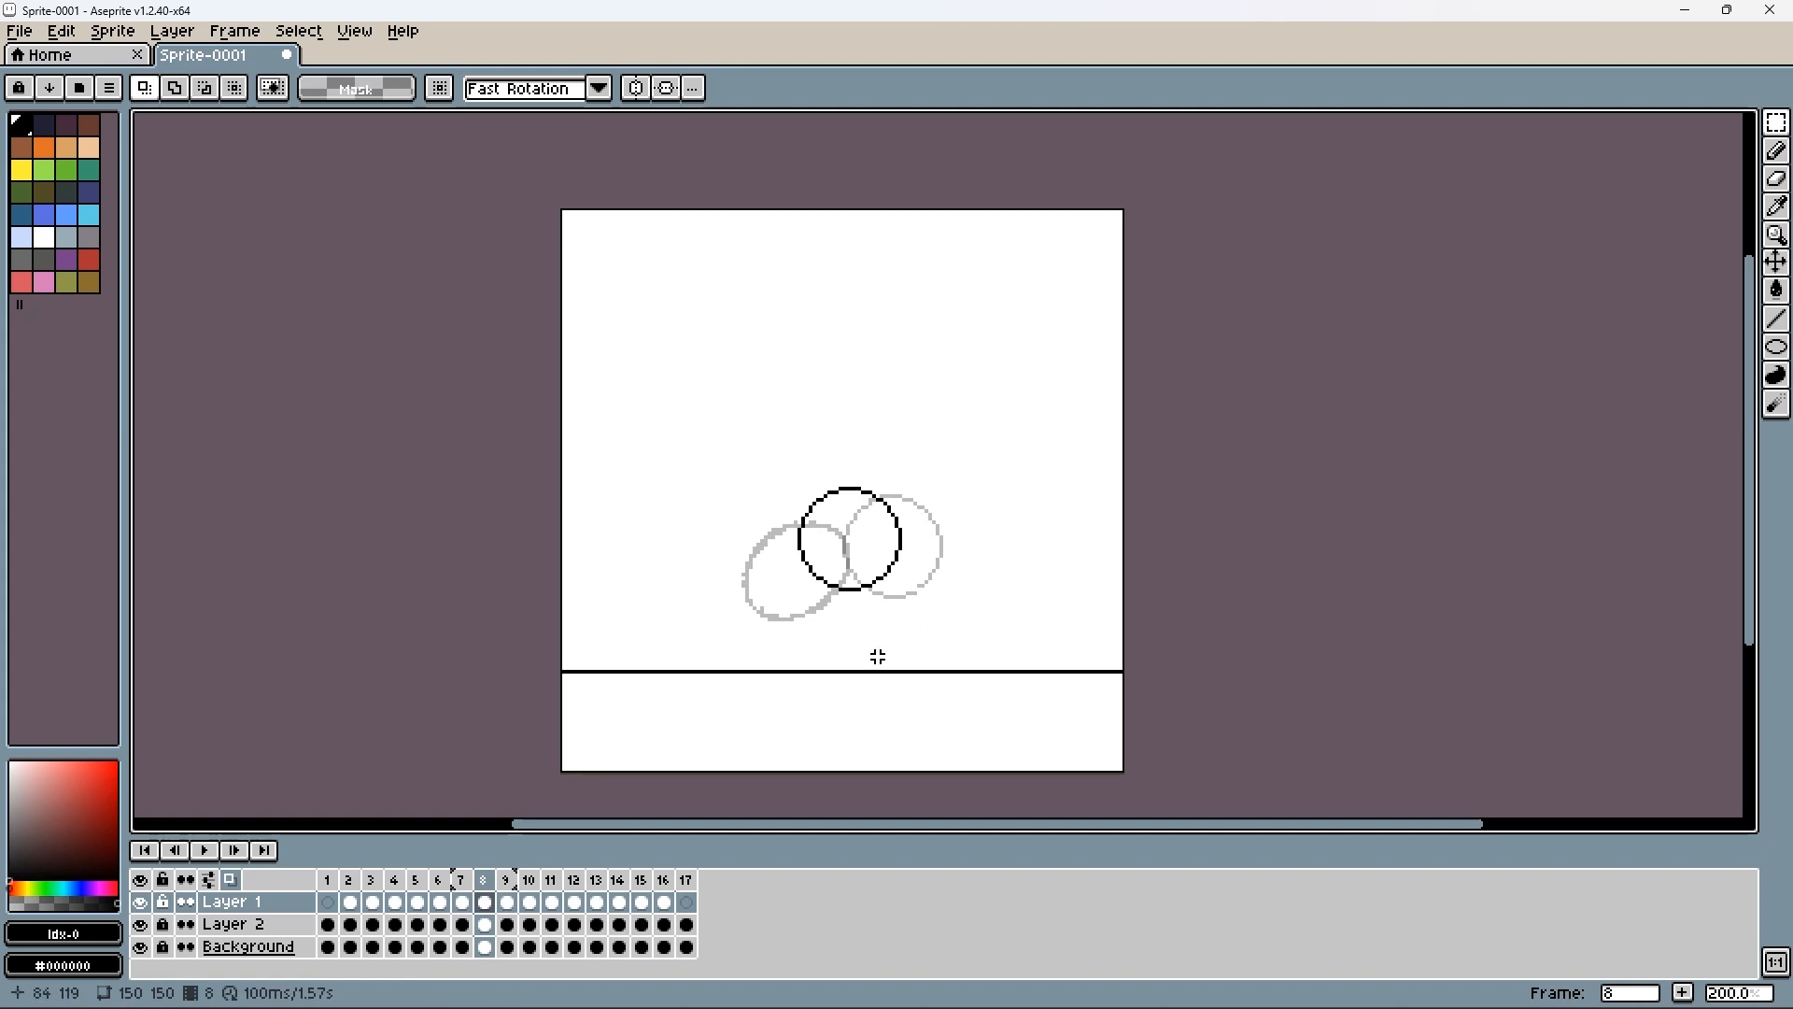
- Play back the animation and squash frame 12's circle to about 87% height, resting on the ground line
click(205, 850)
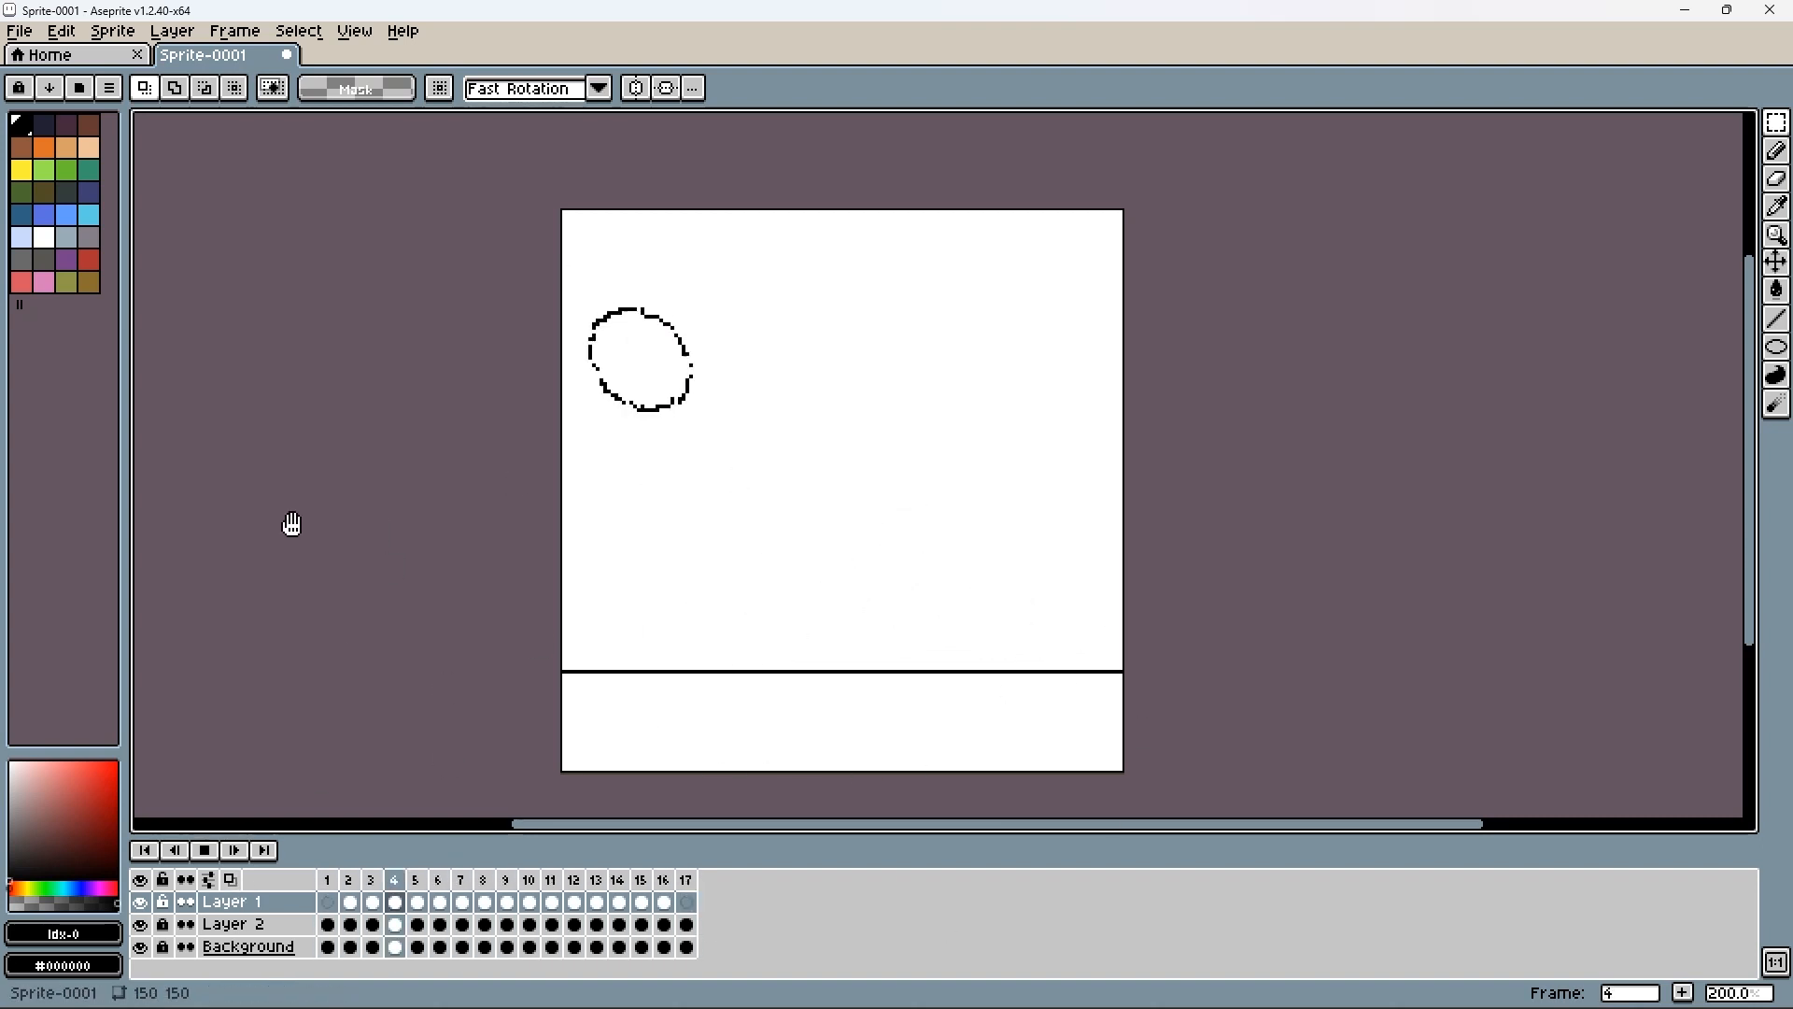
drag(505, 881, 581, 934)
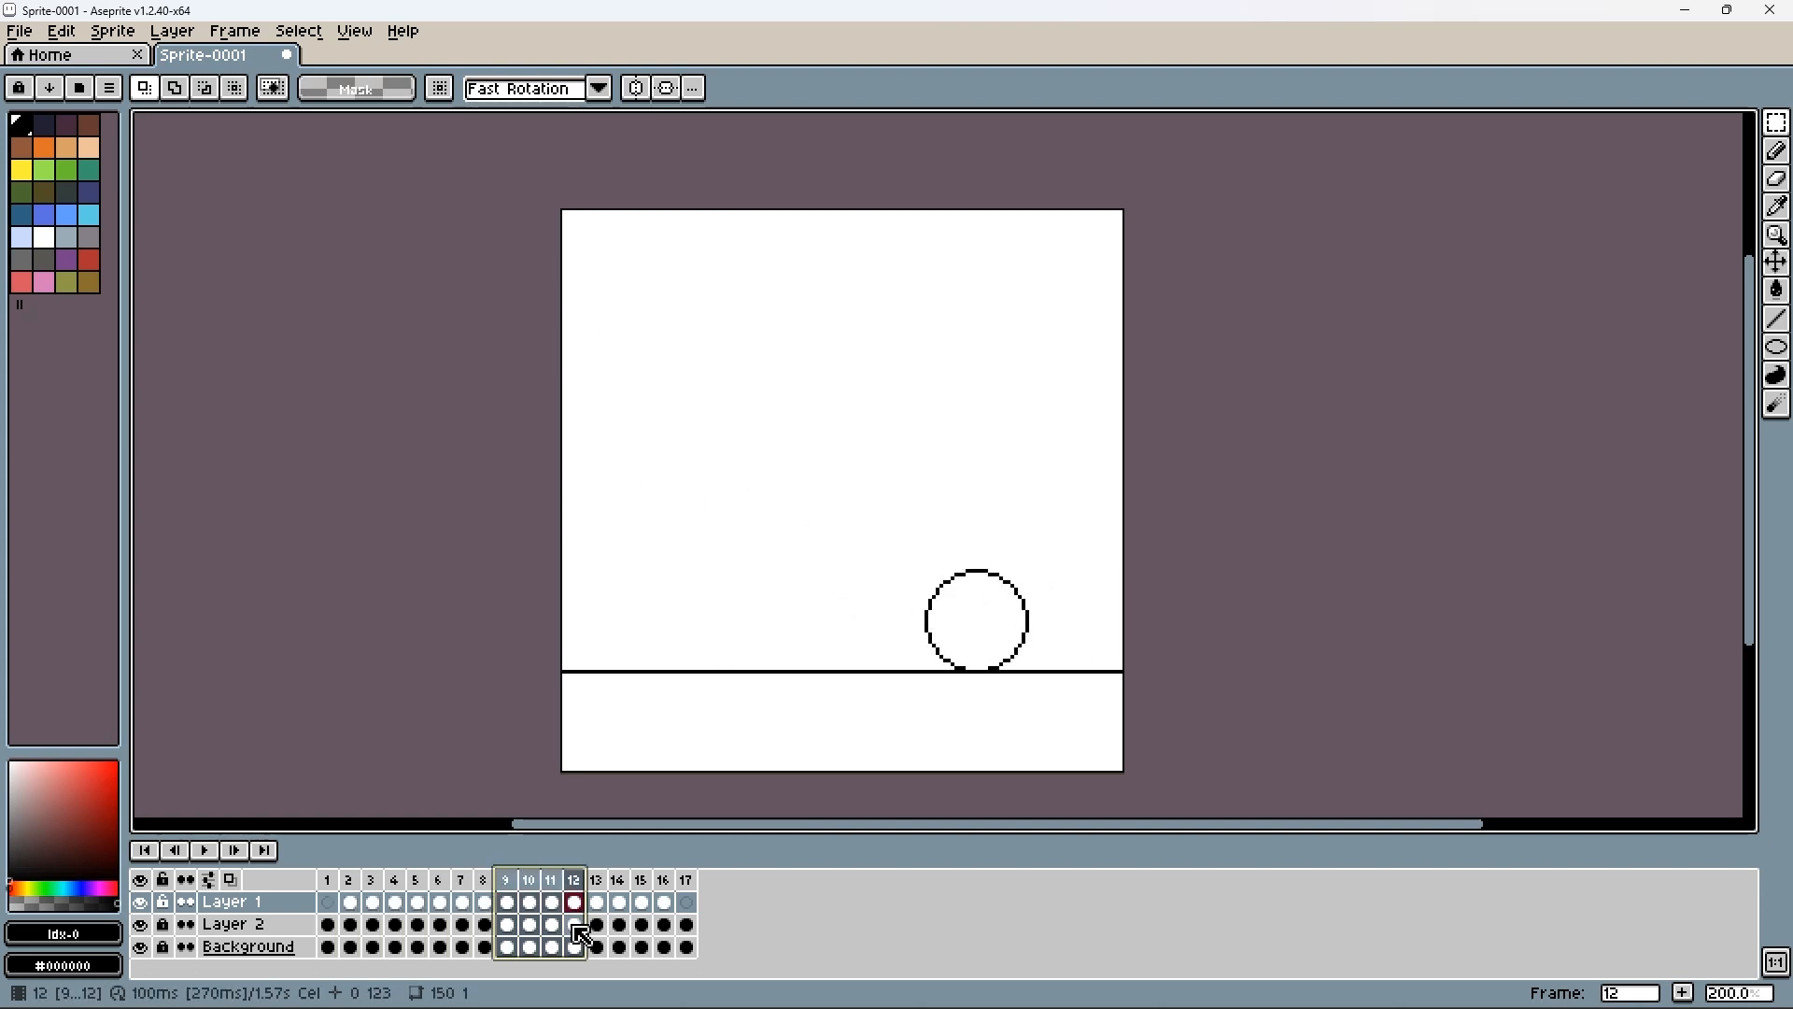
drag(815, 475, 1126, 767)
drag(966, 471, 971, 489)
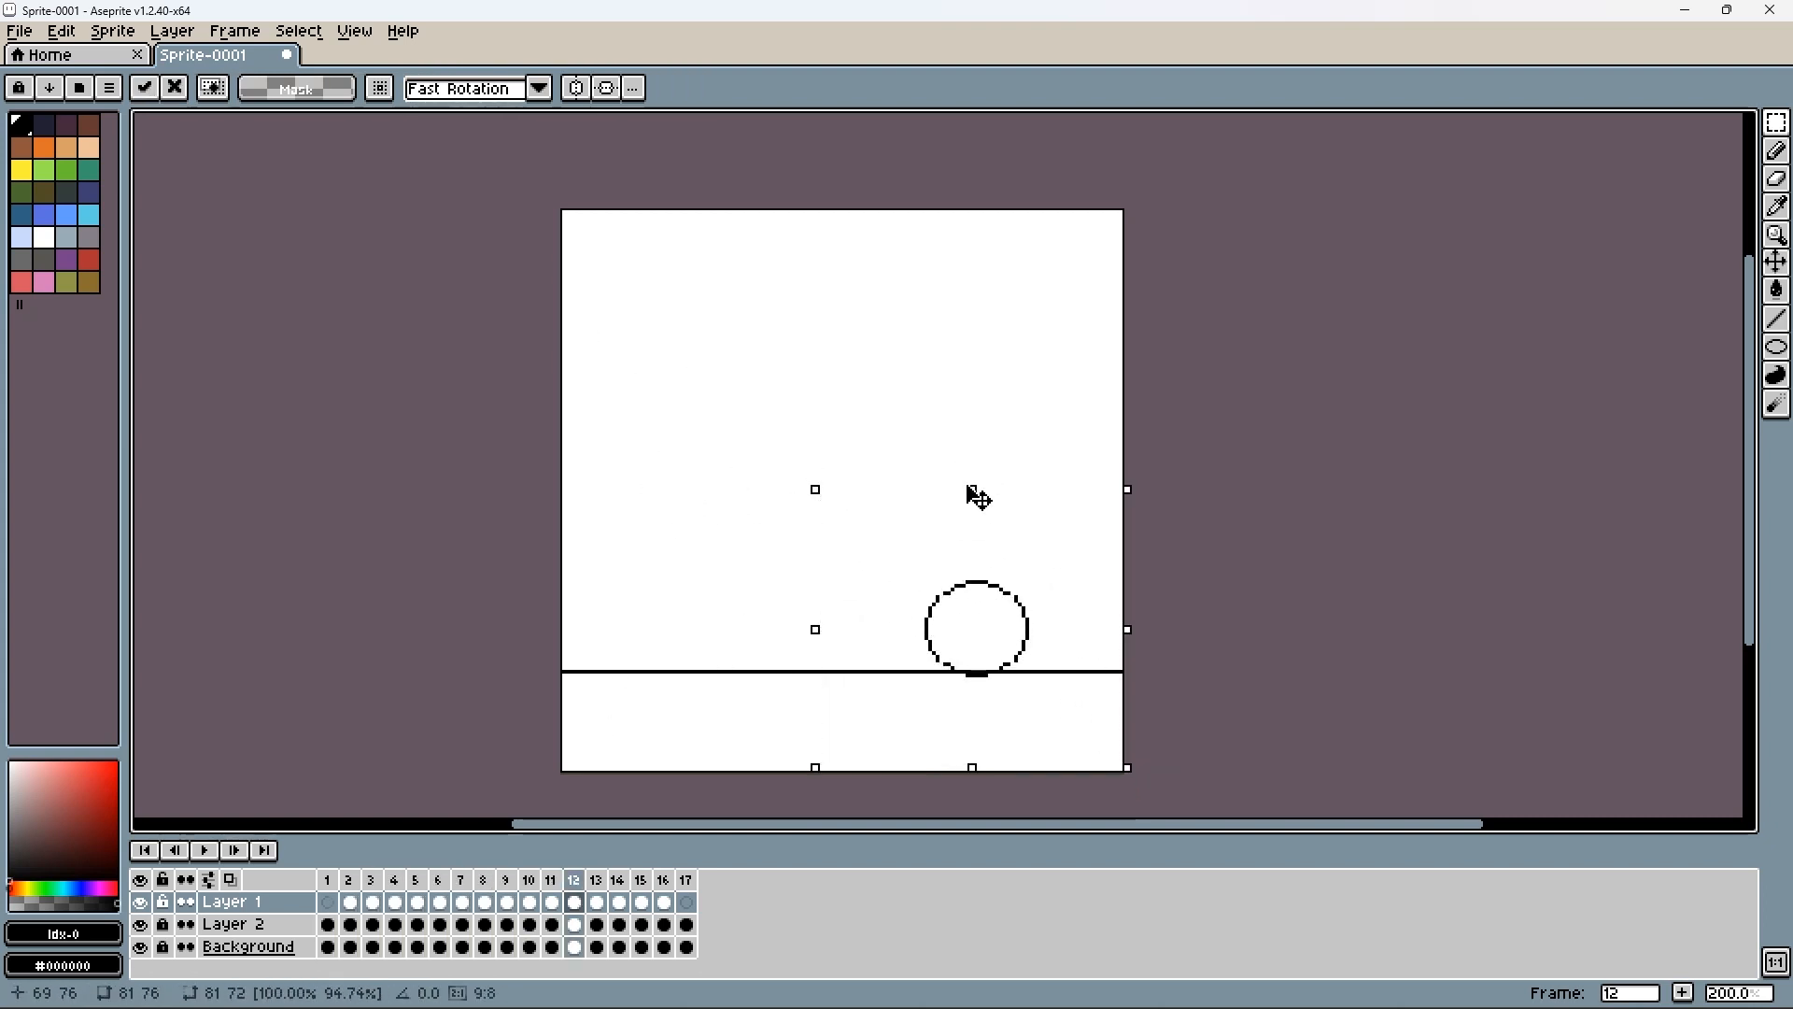
drag(947, 549, 941, 563)
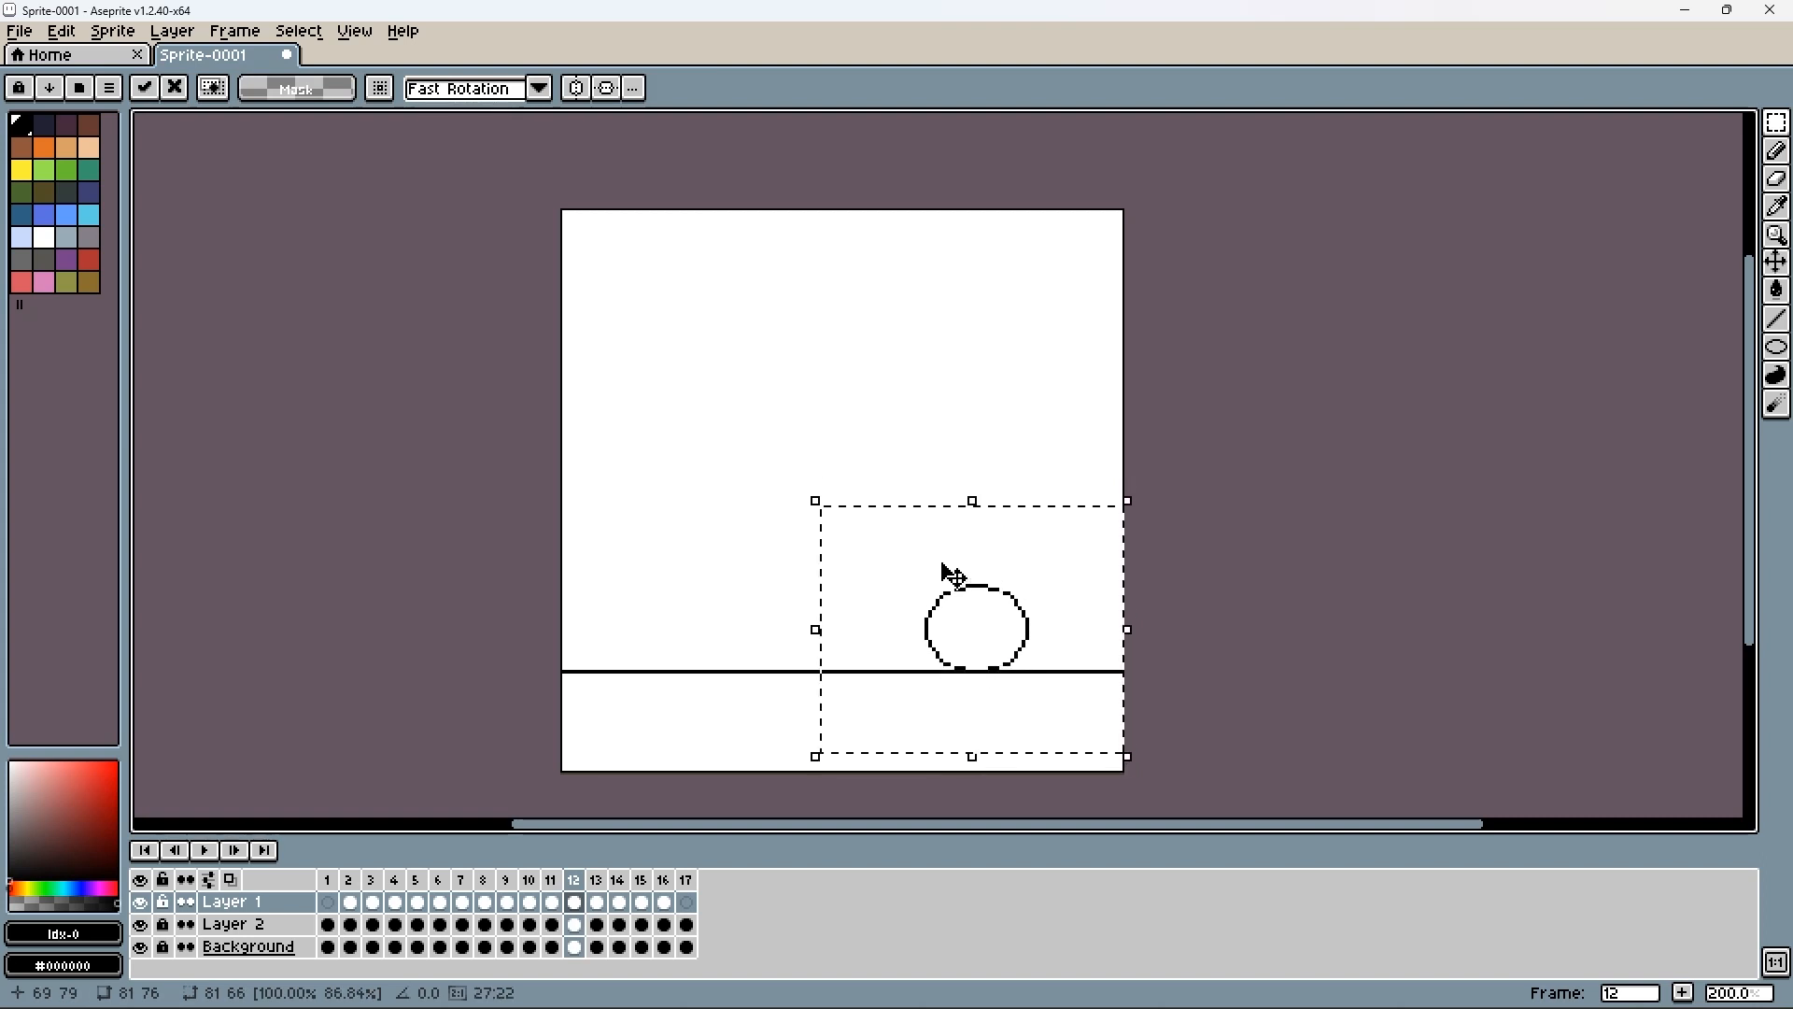
click(1046, 432)
- Scale frame 13's circle to 90% width and 98.51% height, tilt it, and align it between frames 12 and 14 using onion skinning
drag(584, 882, 605, 889)
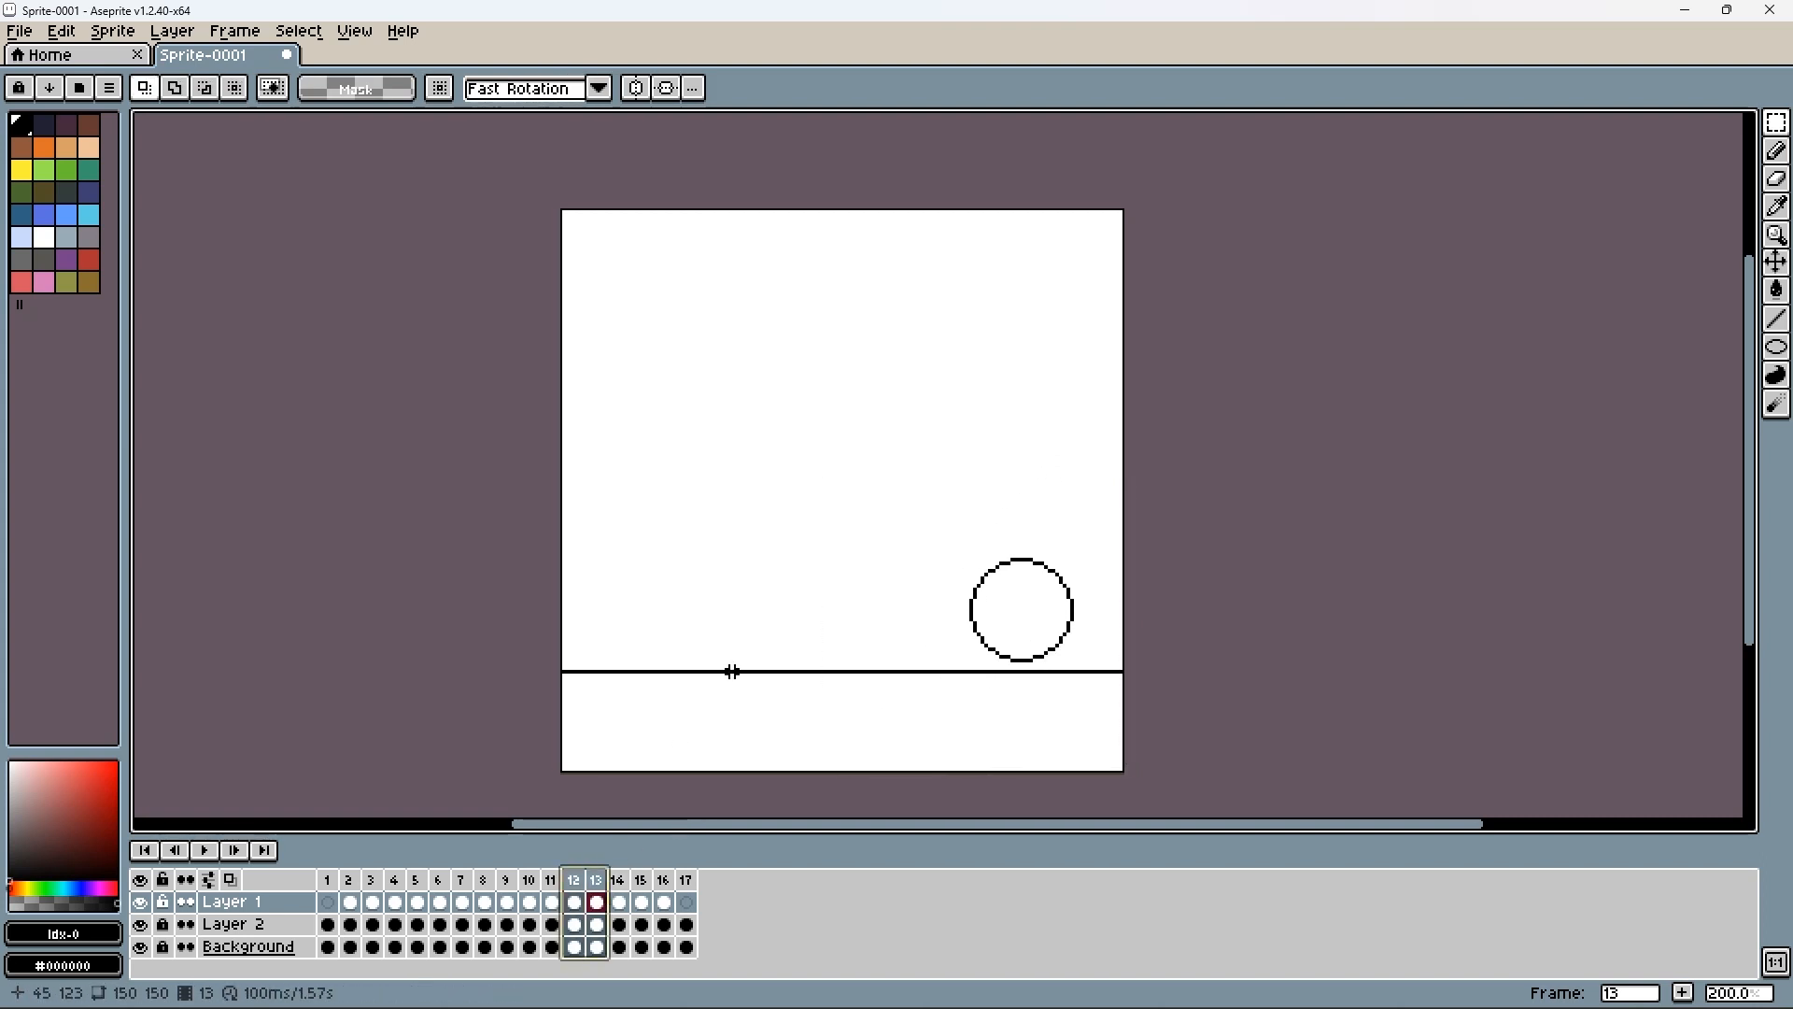
drag(938, 444, 1153, 691)
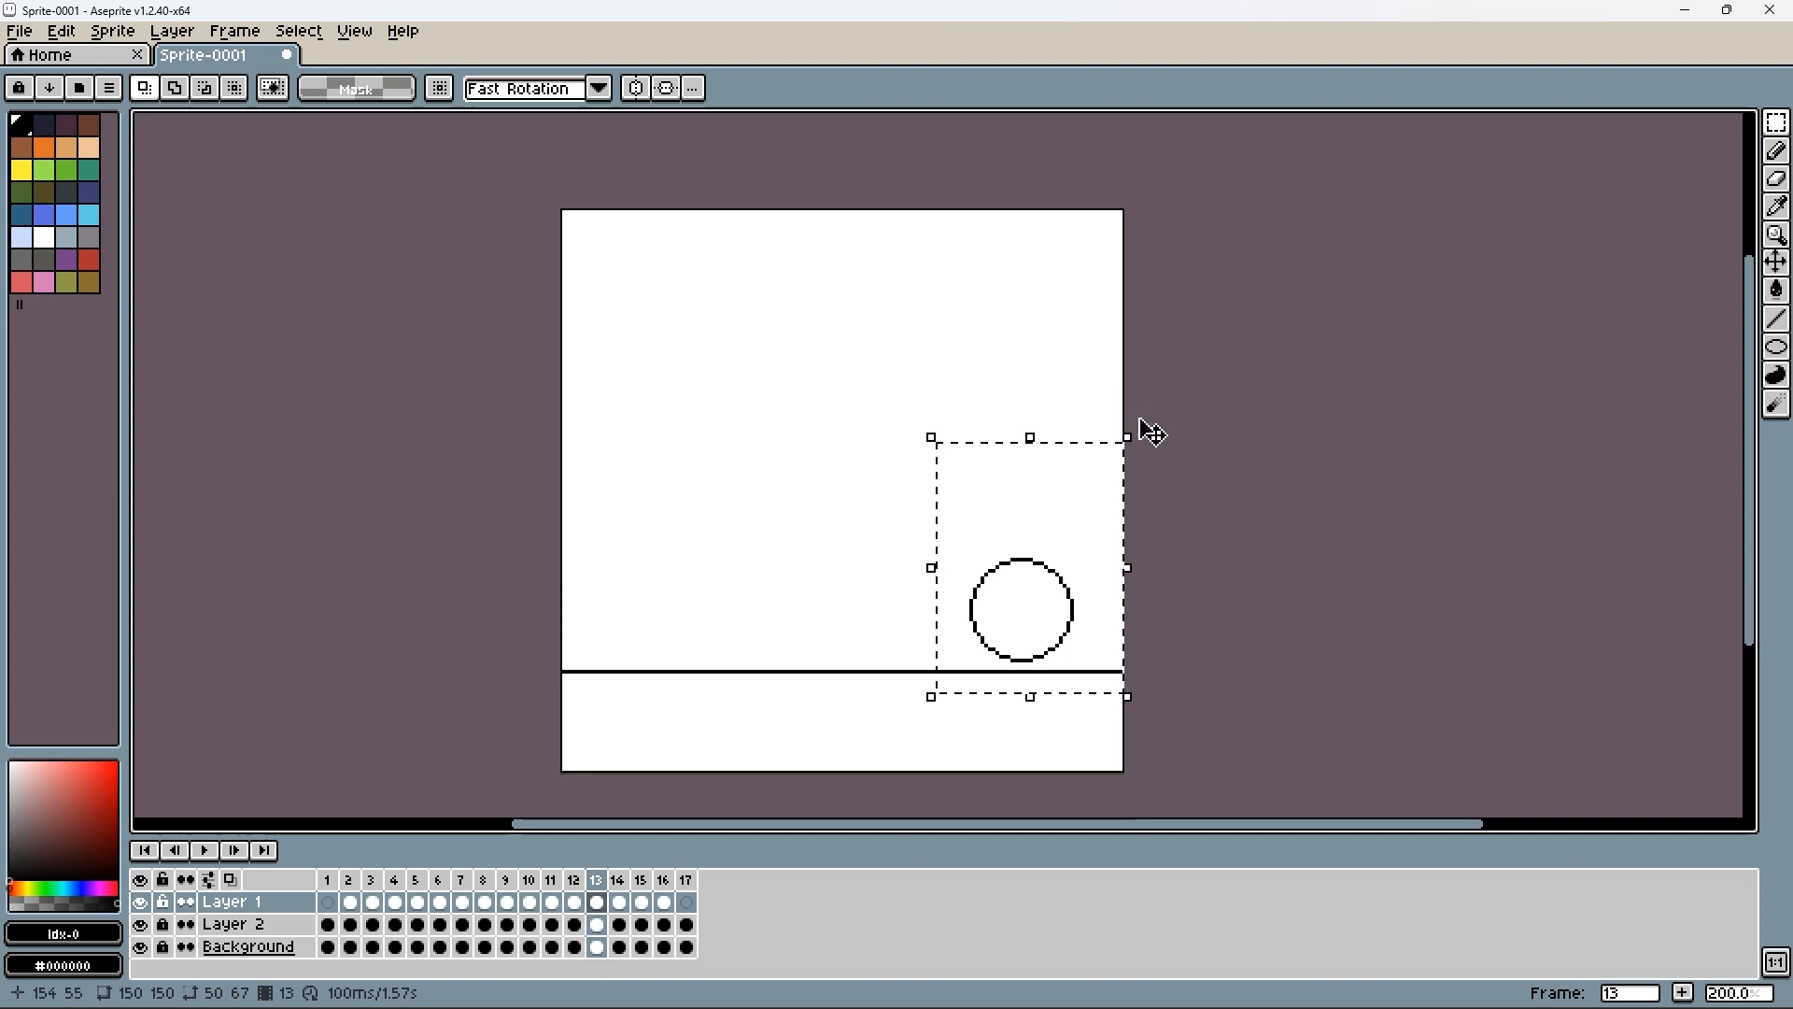
drag(1153, 432, 1178, 460)
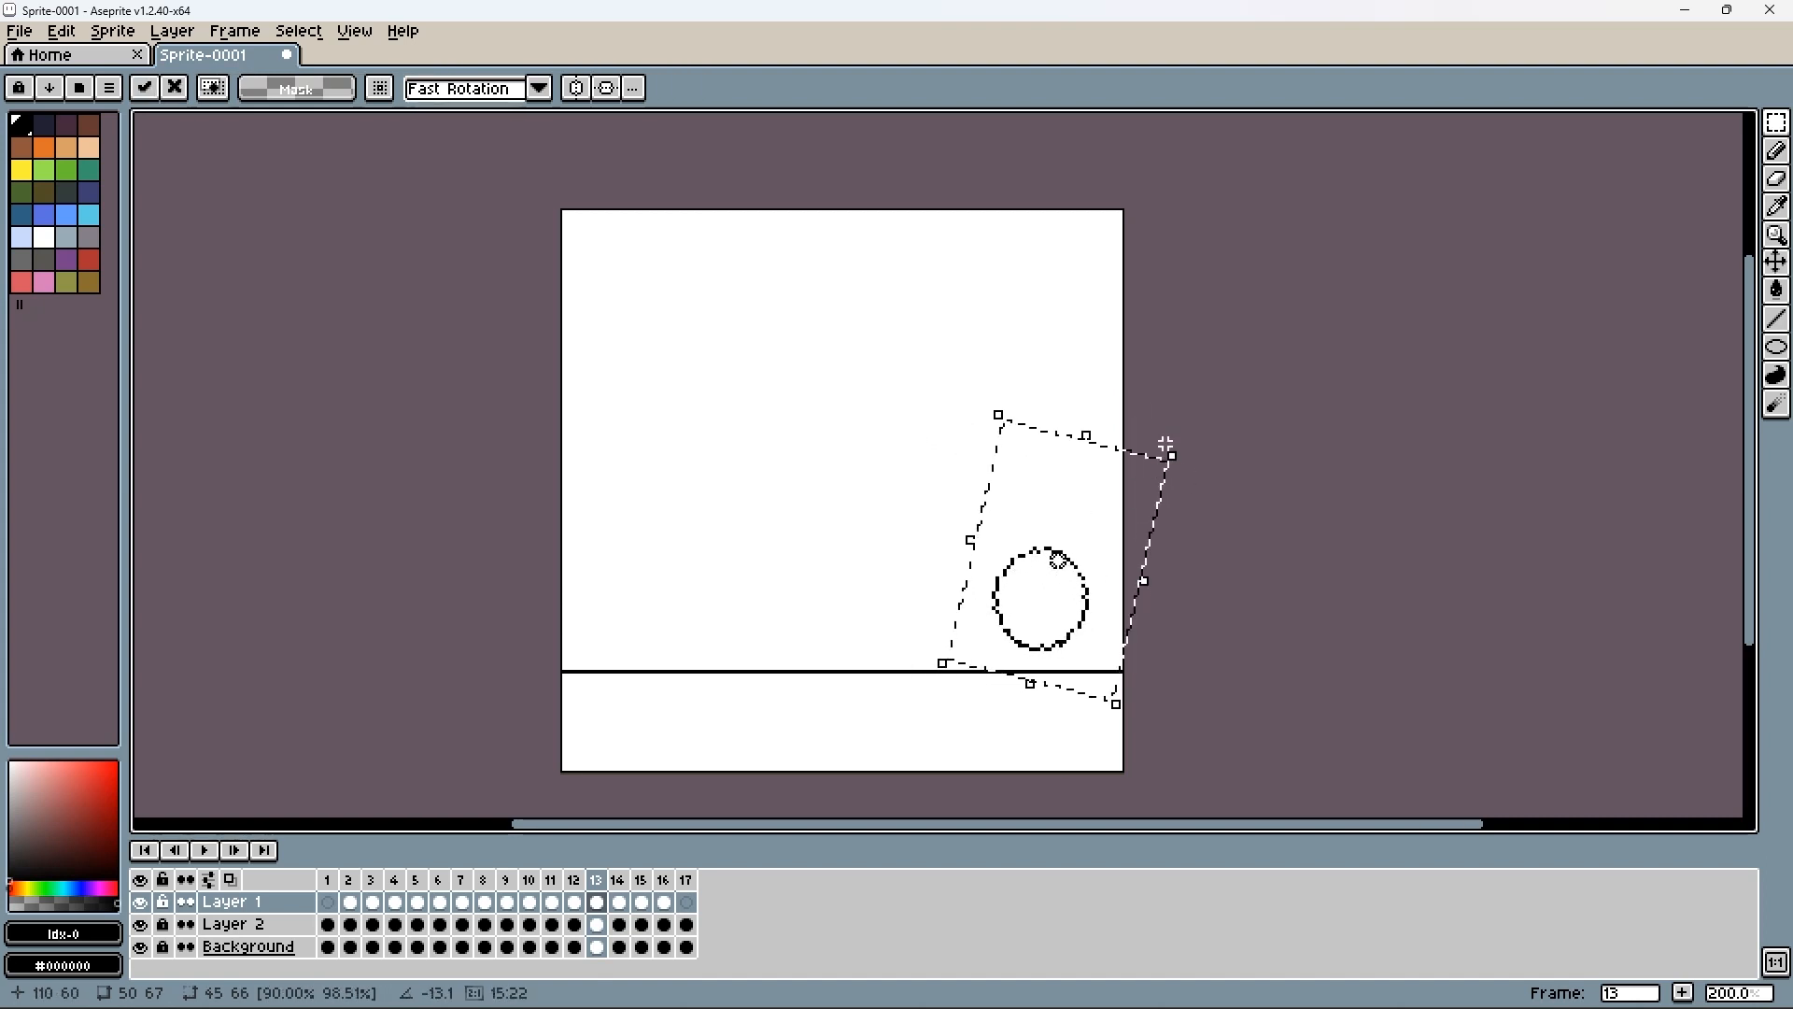
key(F3)
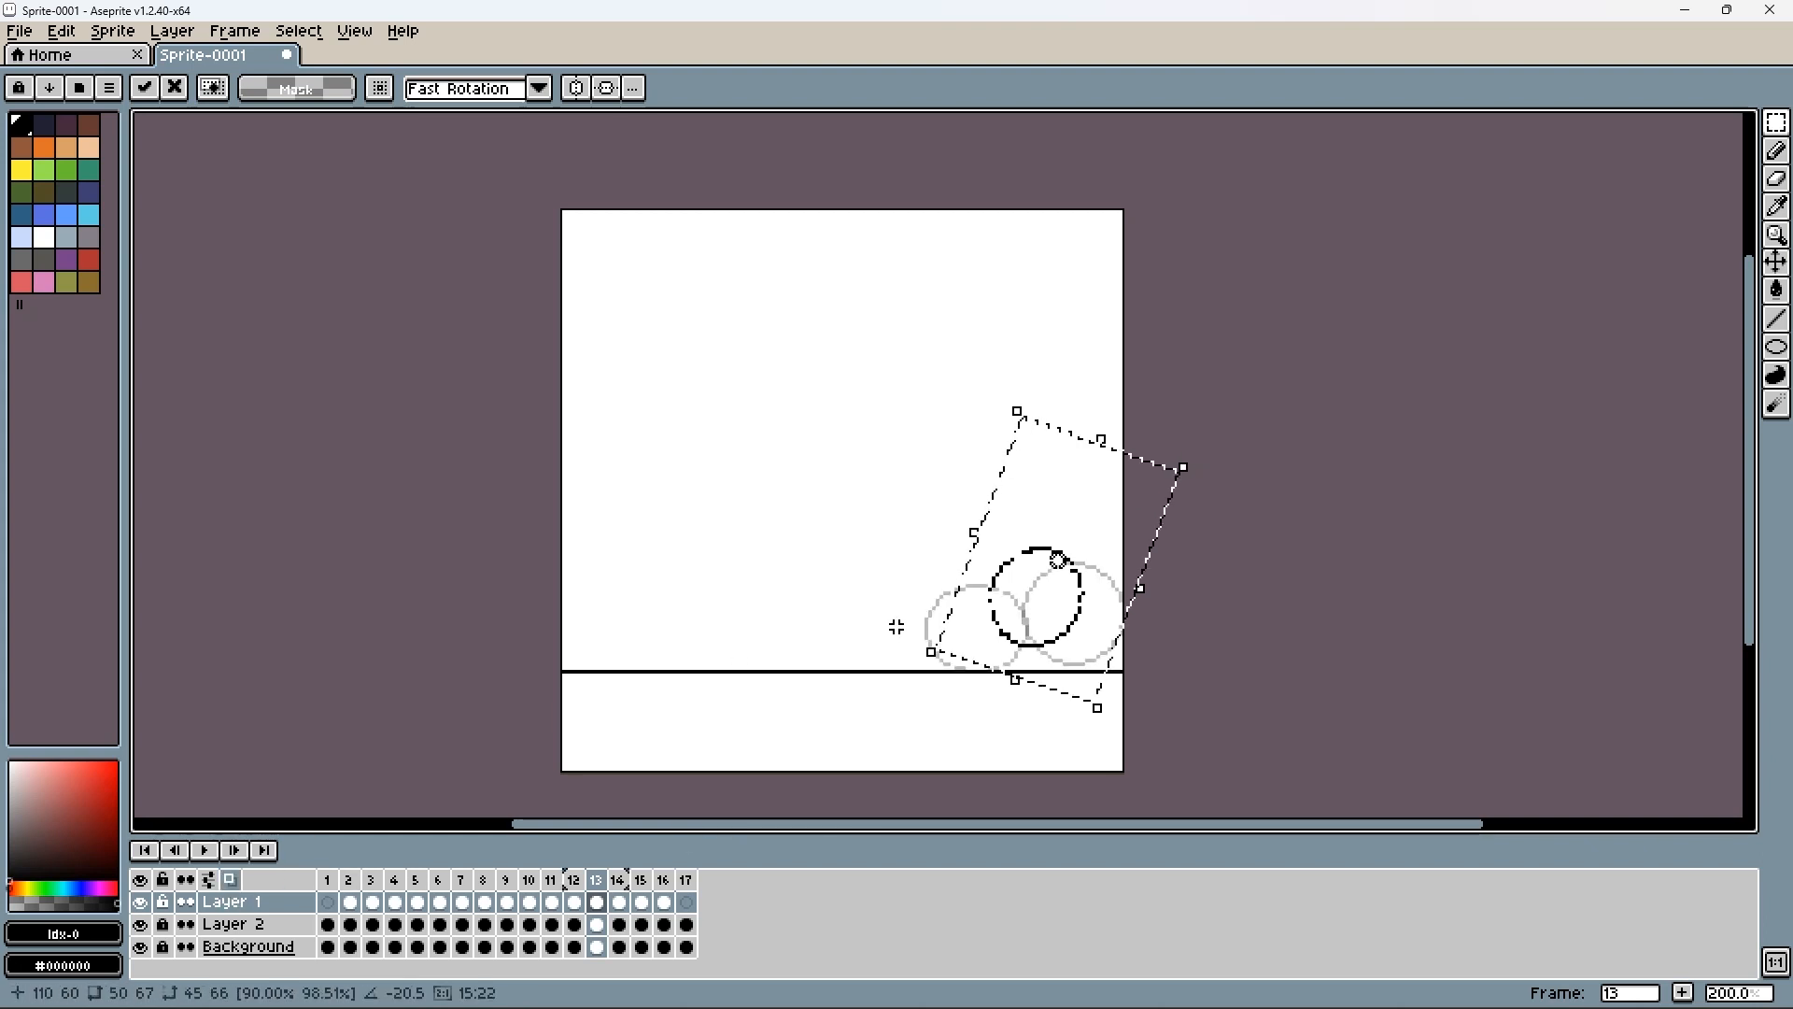
drag(1089, 554, 1058, 565)
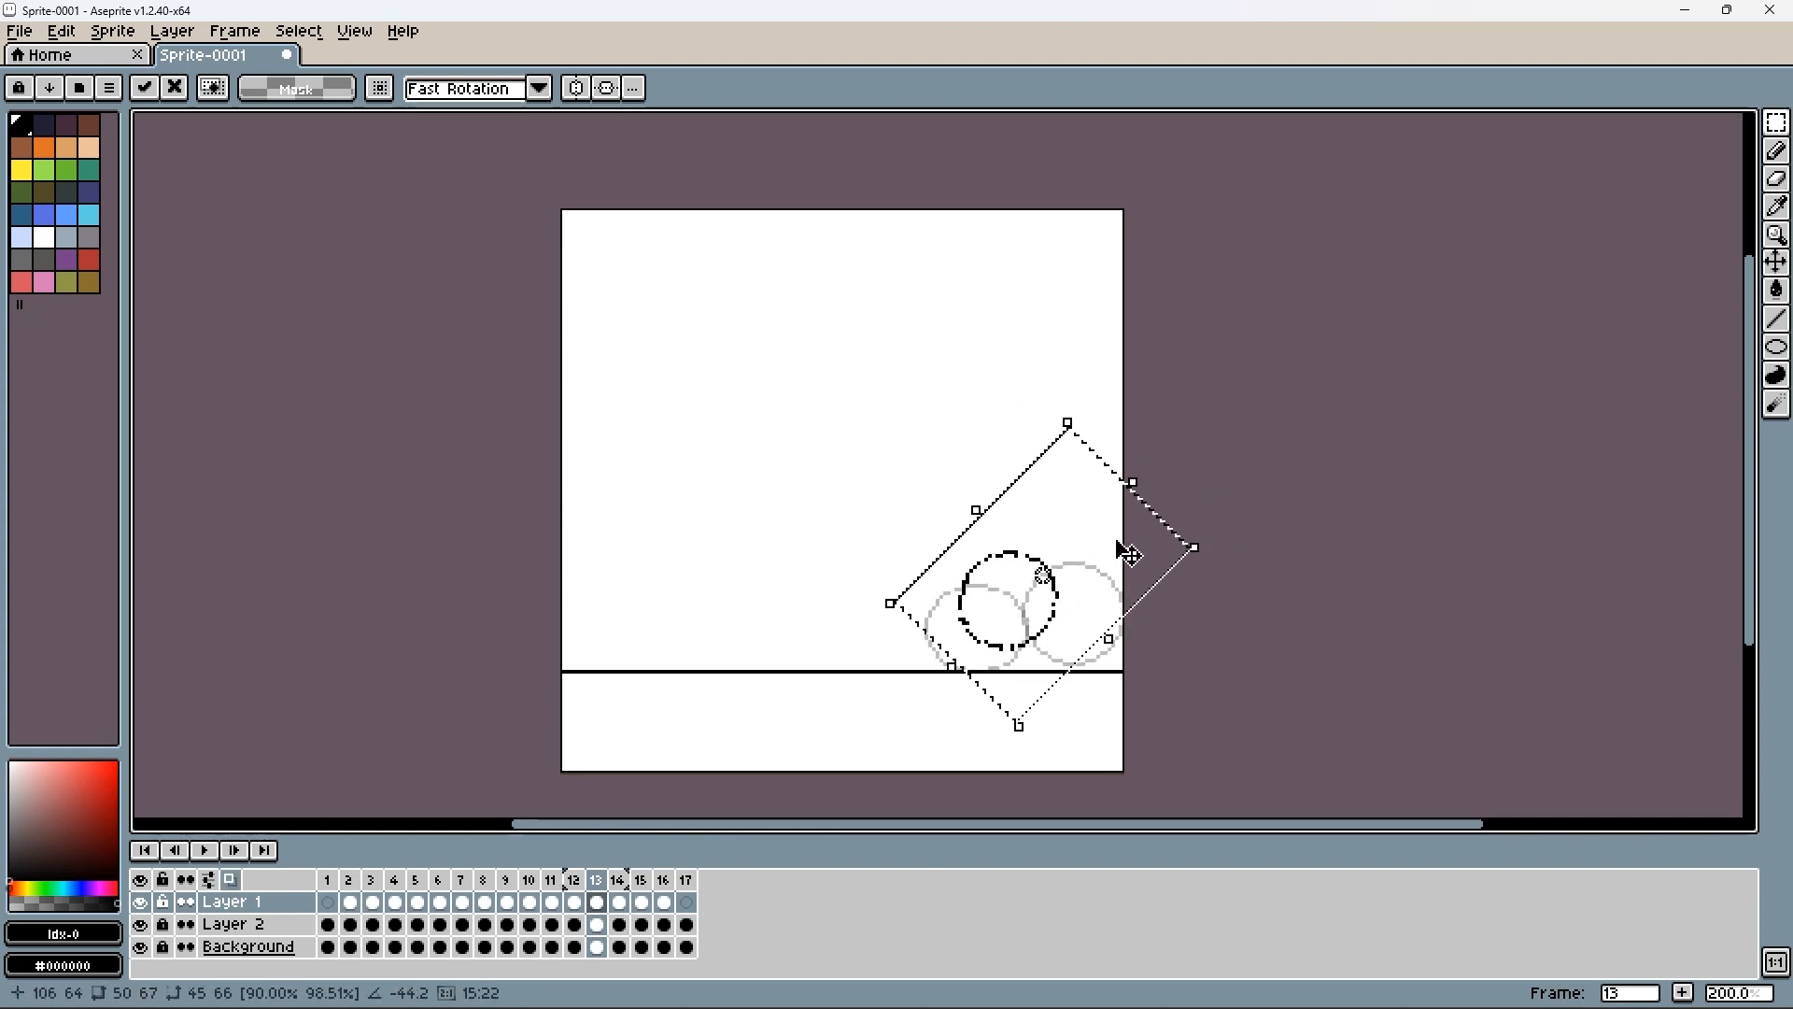
- Squash frame 14's circle to 96.20% width and 92.41% height and rest it on the ground line
click(618, 882)
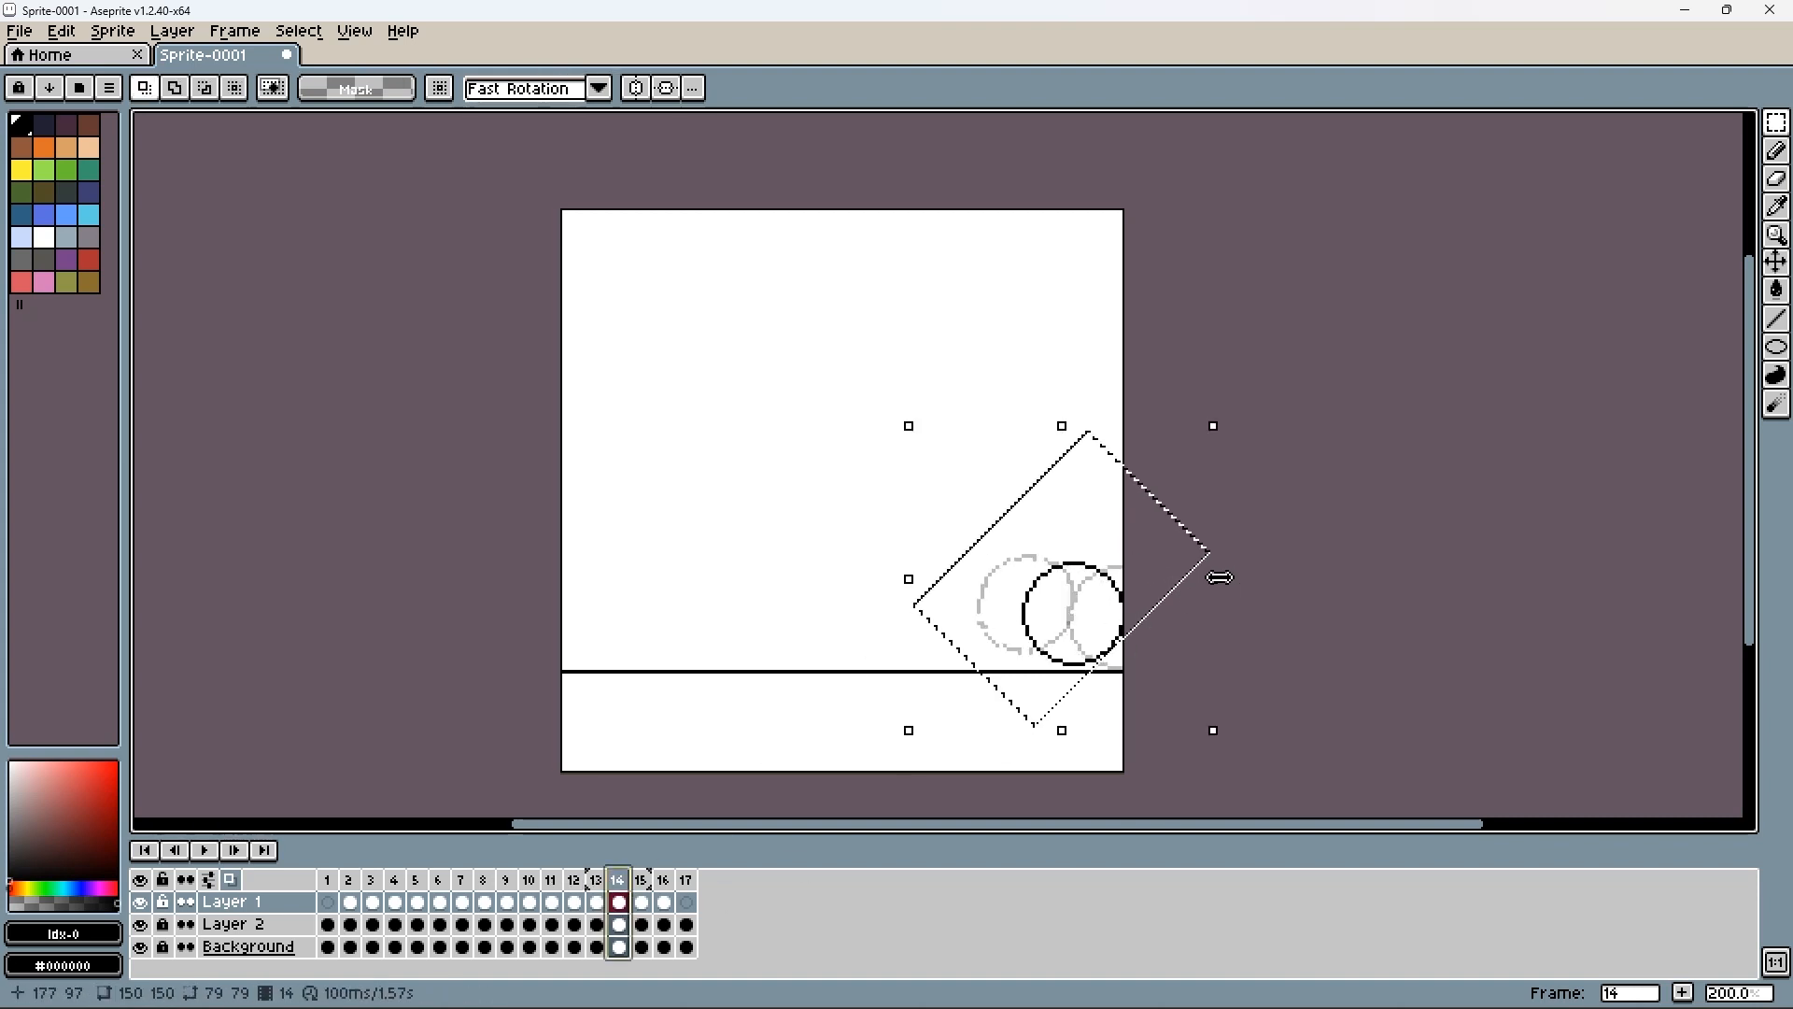
drag(1219, 577, 1216, 584)
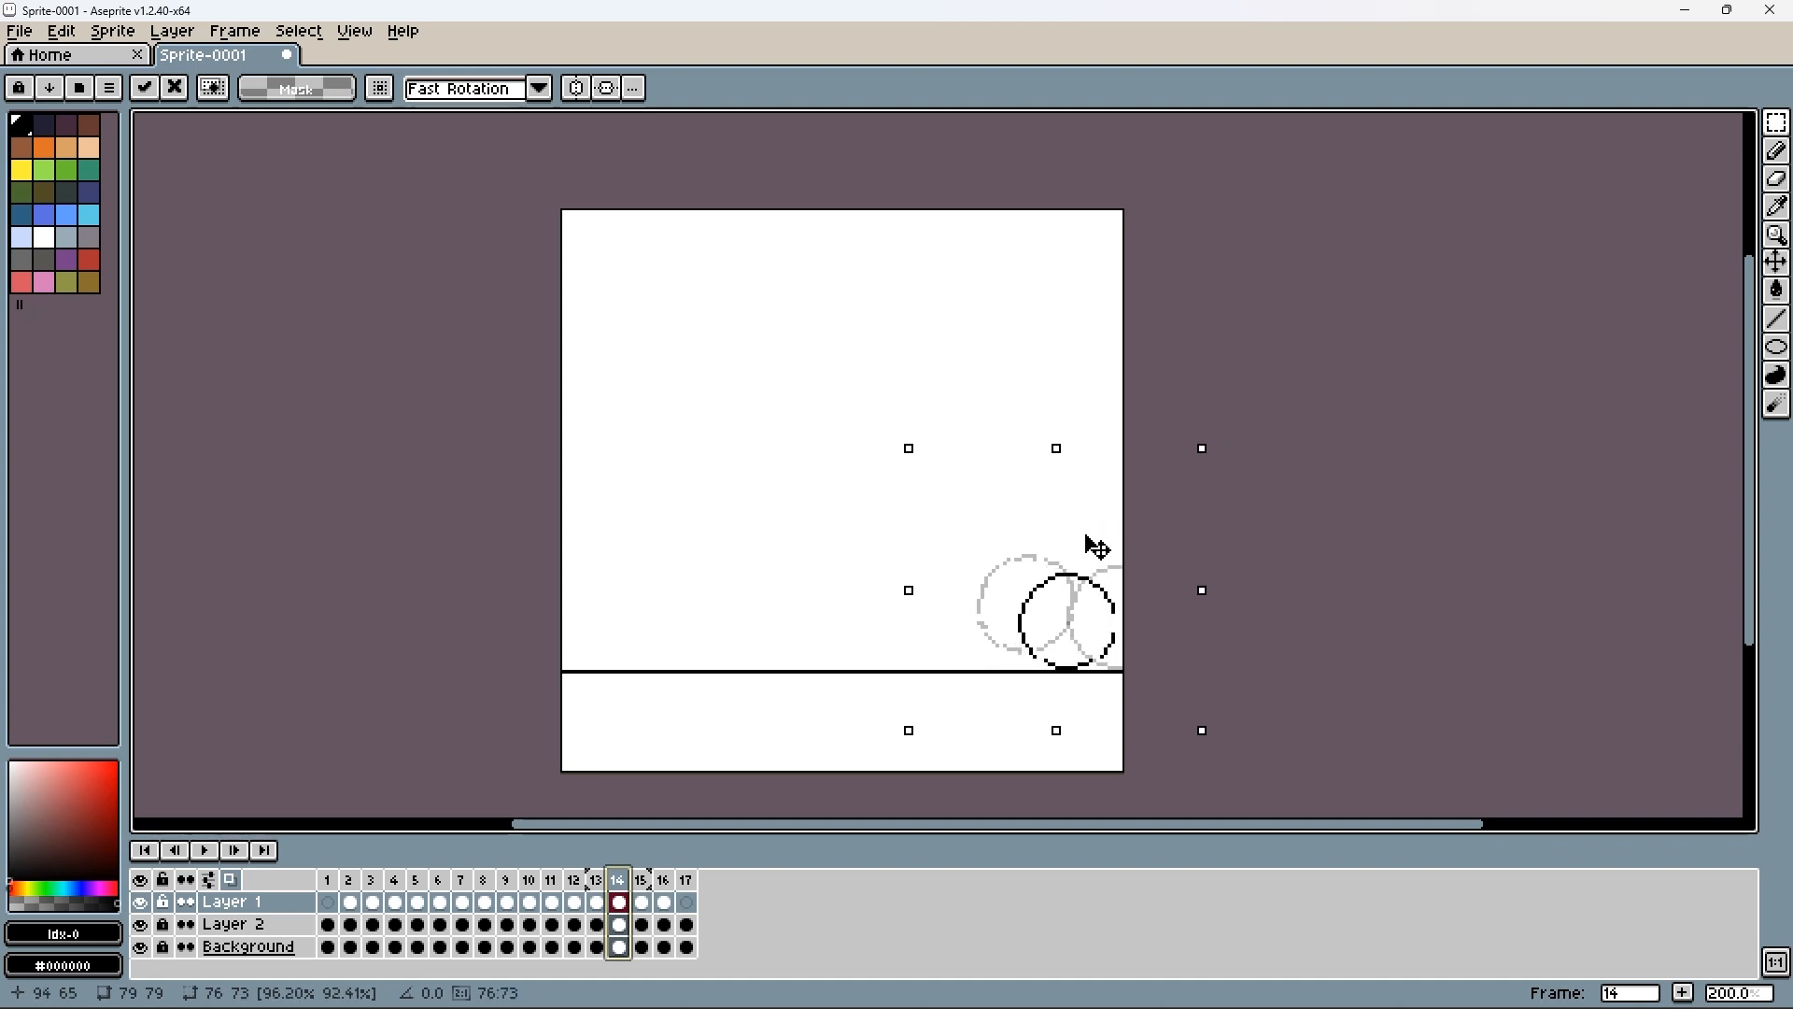
key(Return)
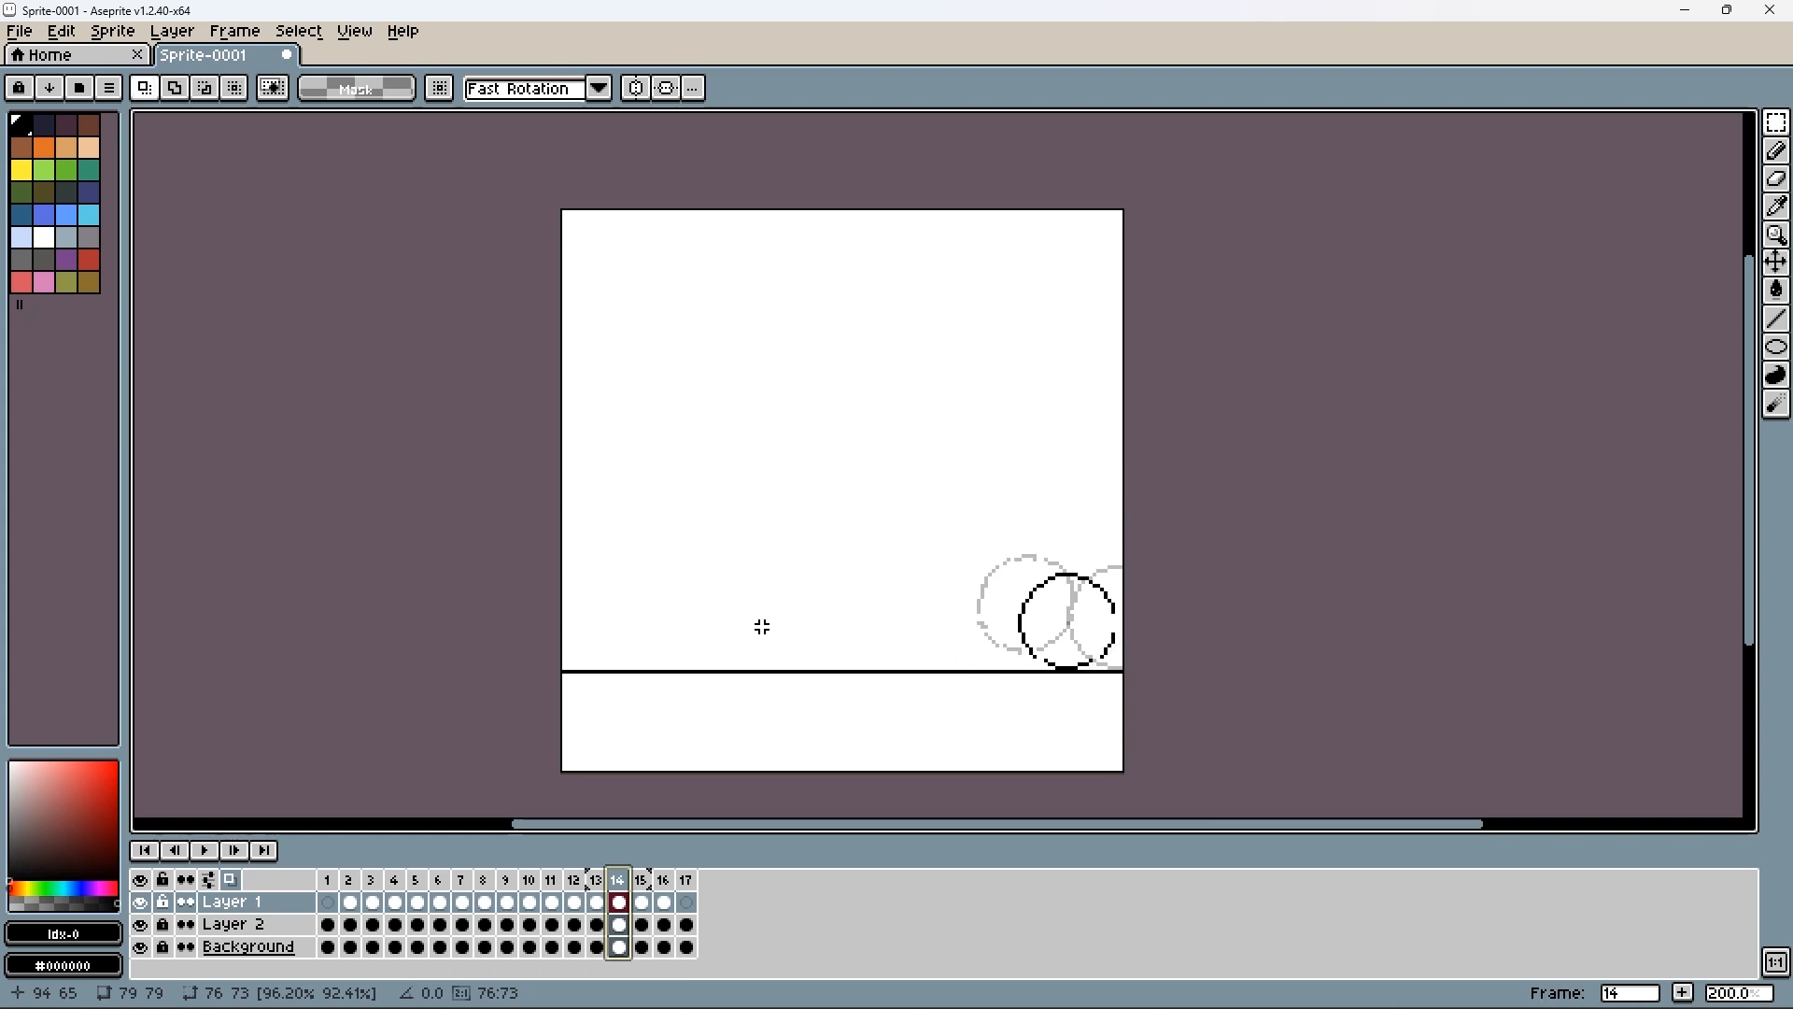
- Play back the whole animation and scrub through frames 17 to 8 to check the bounce
drag(574, 902, 682, 896)
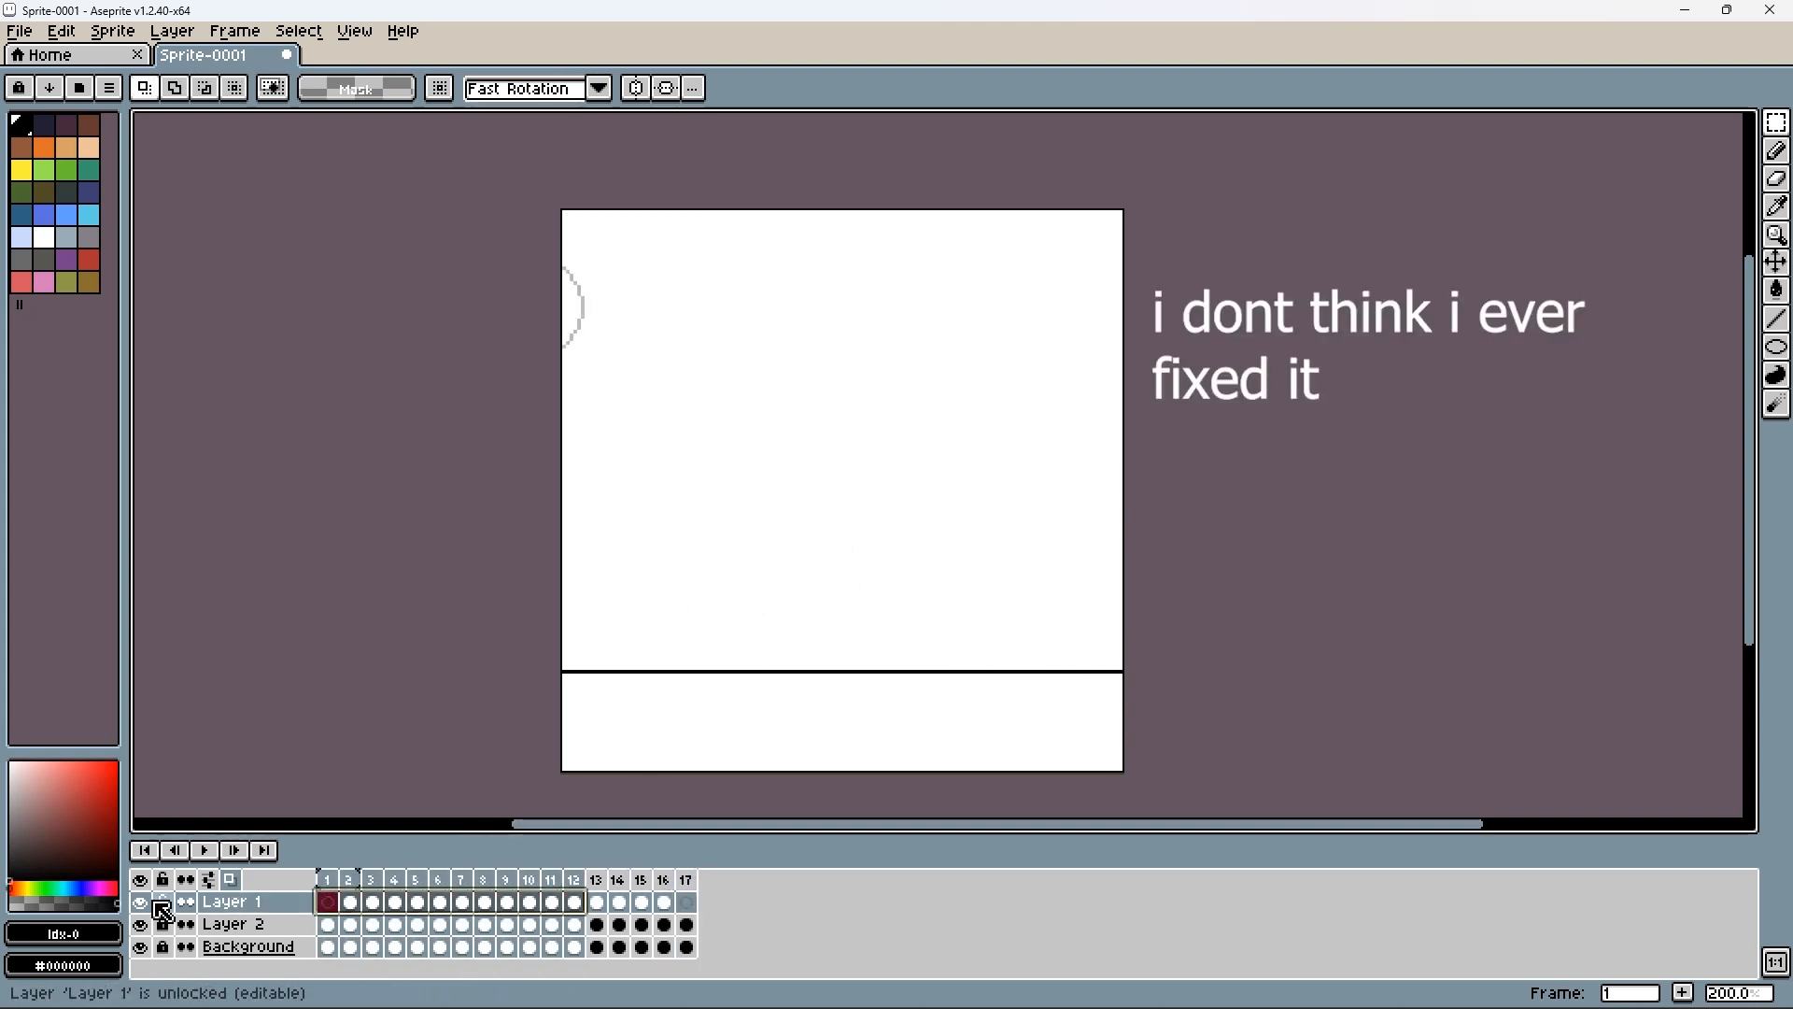
click(205, 850)
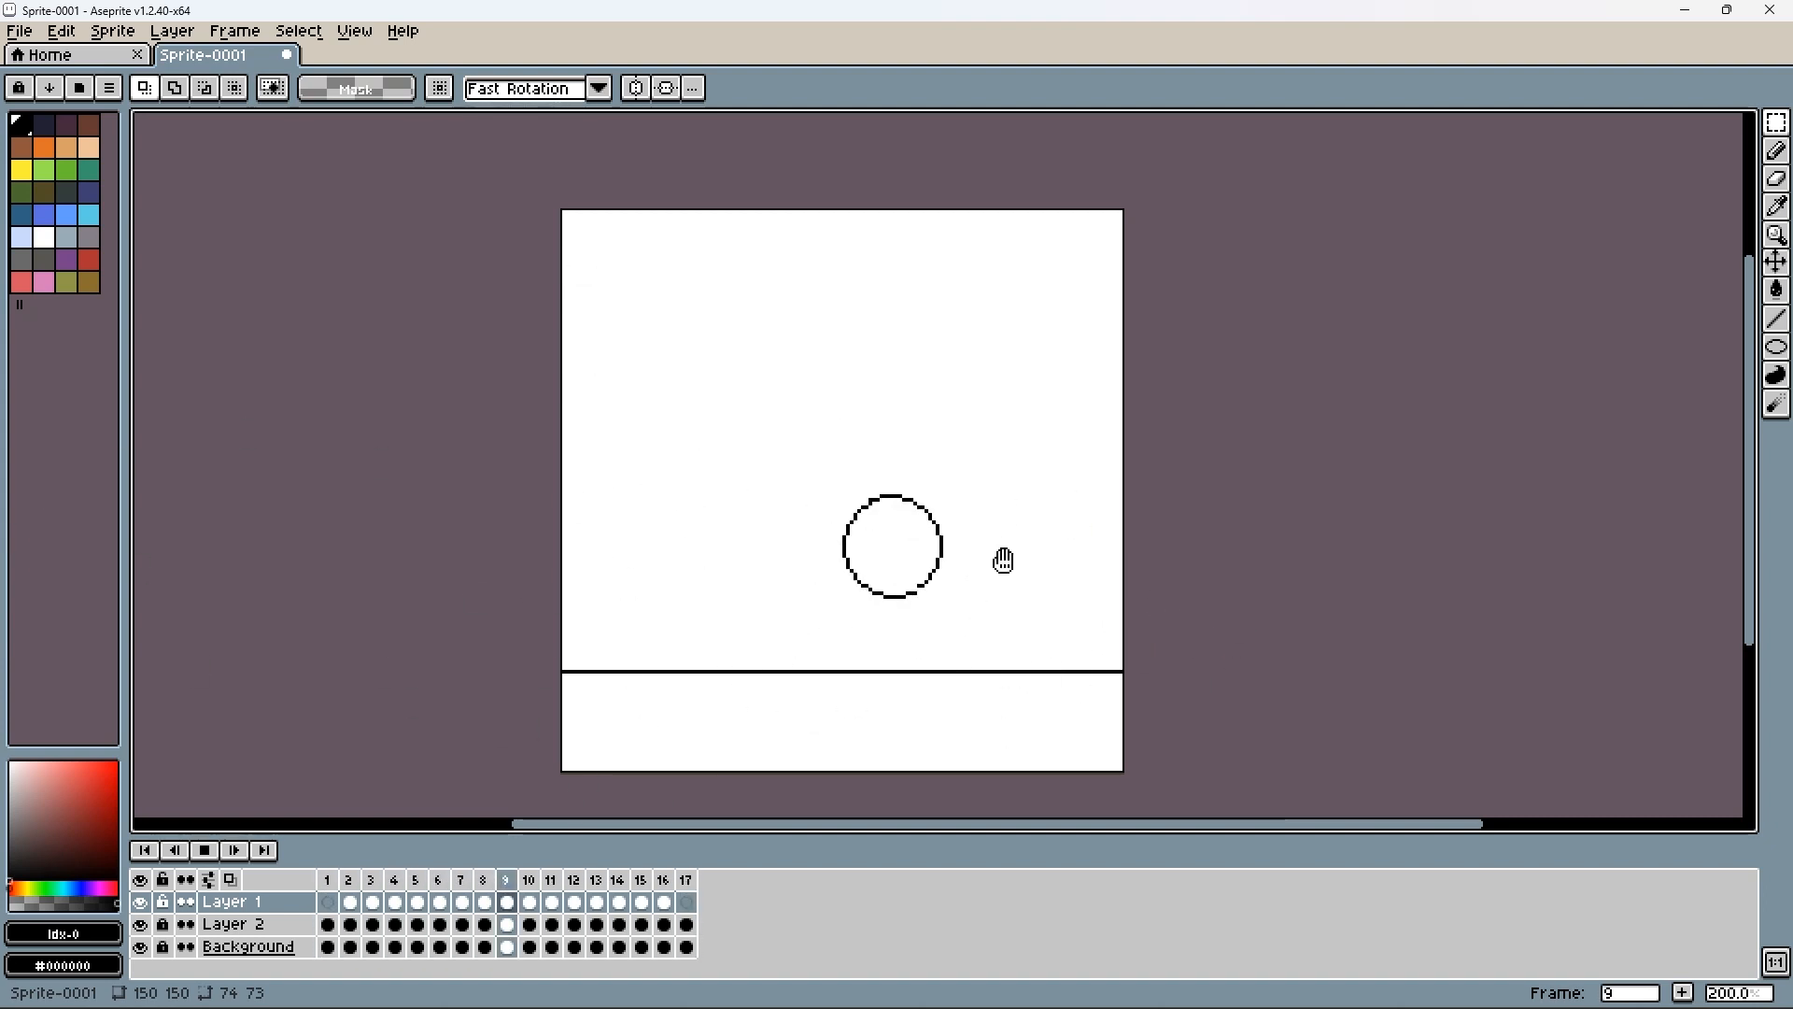
click(234, 850)
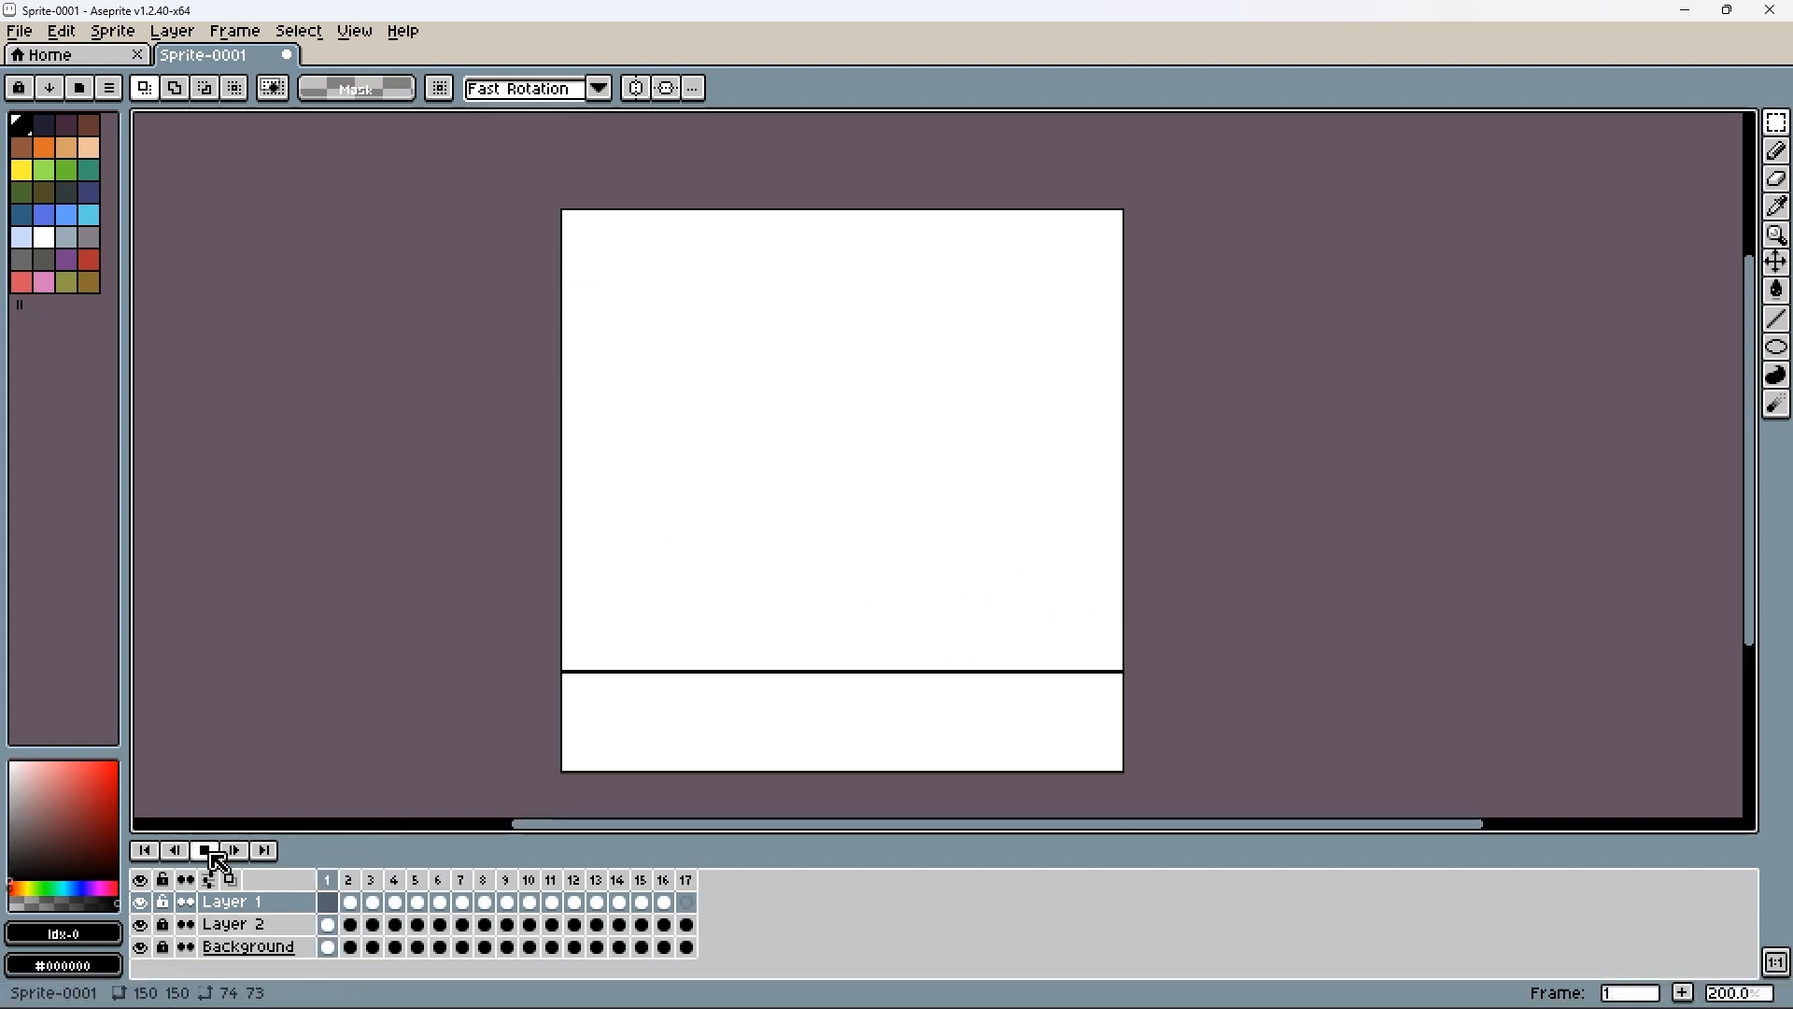
click(211, 852)
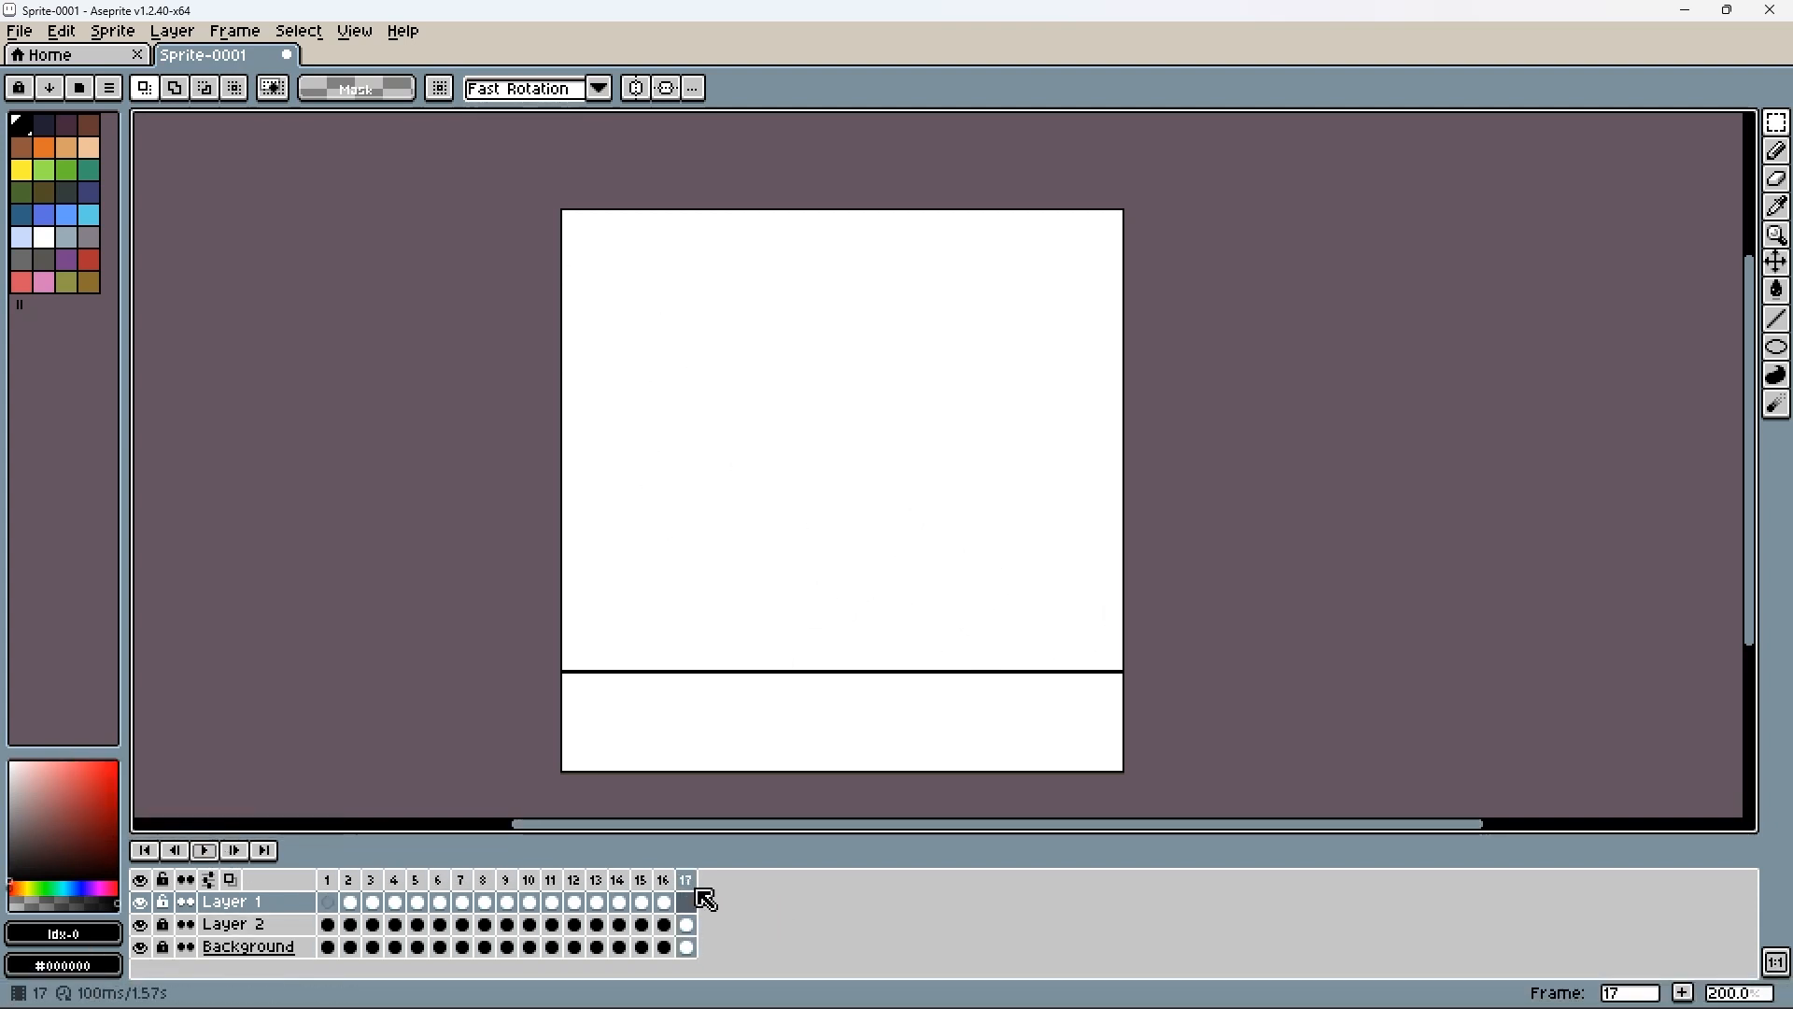
drag(686, 880, 505, 914)
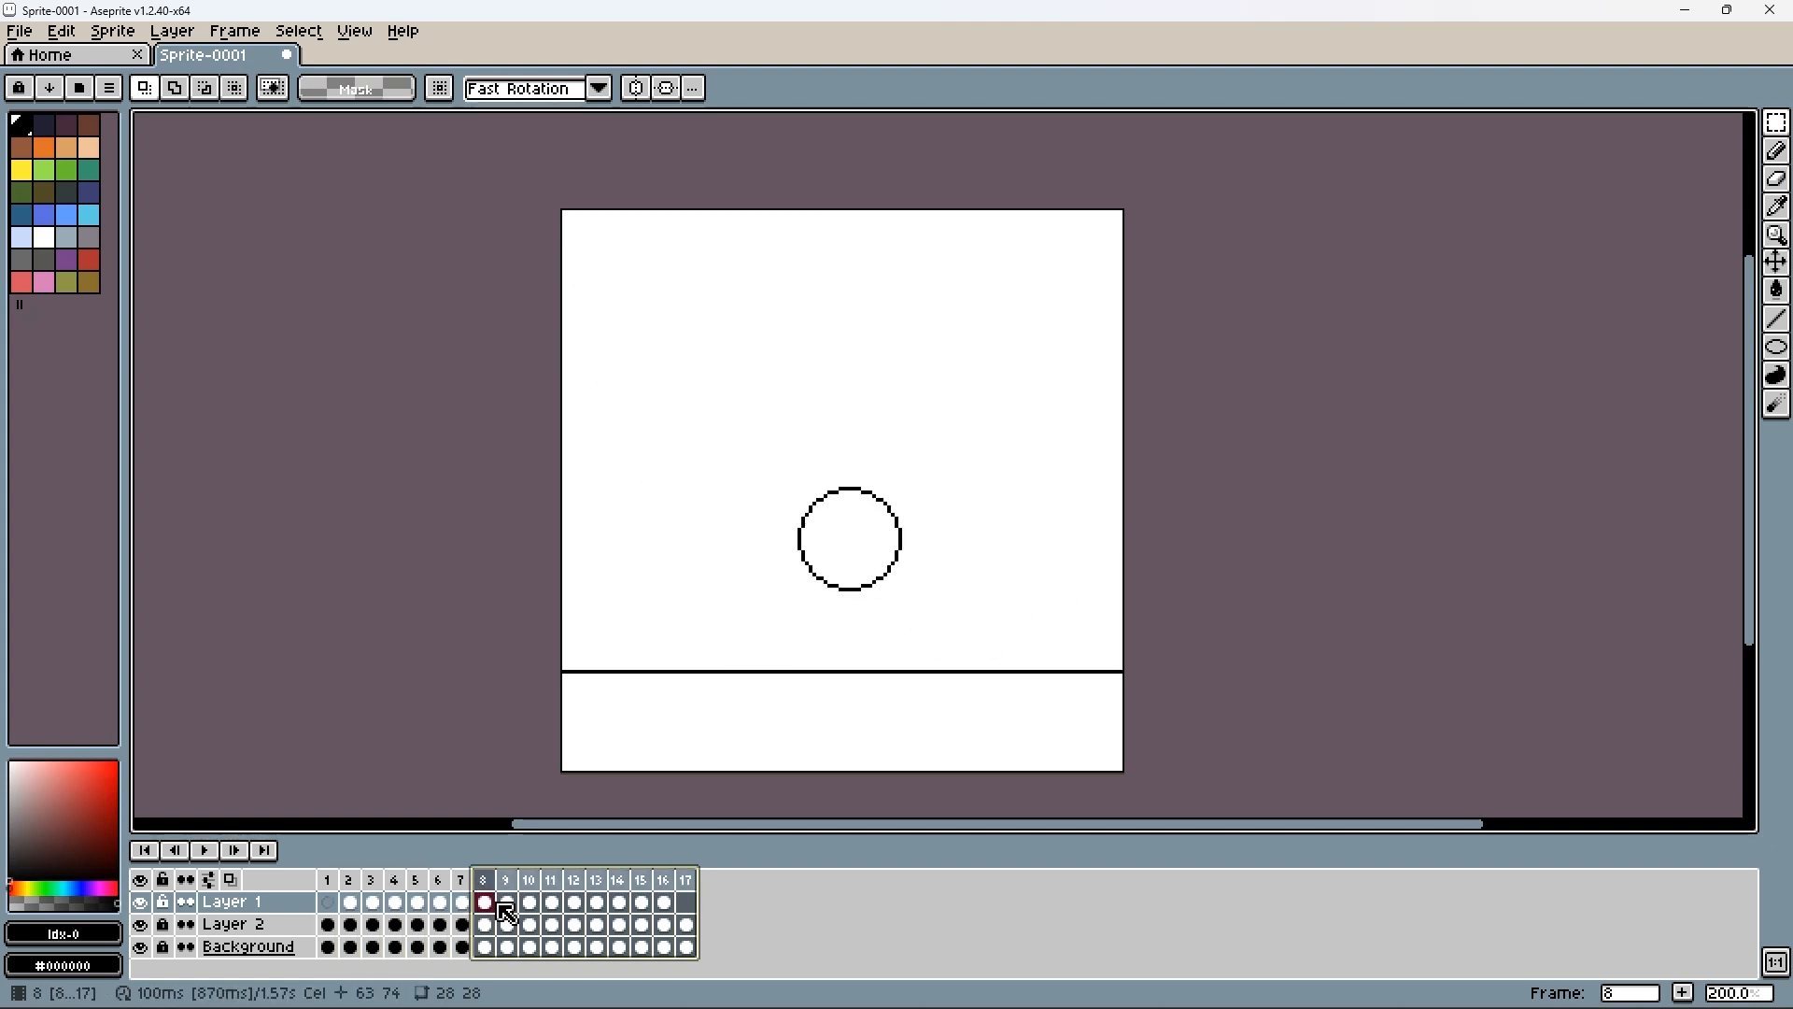
click(28, 55)
click(15, 31)
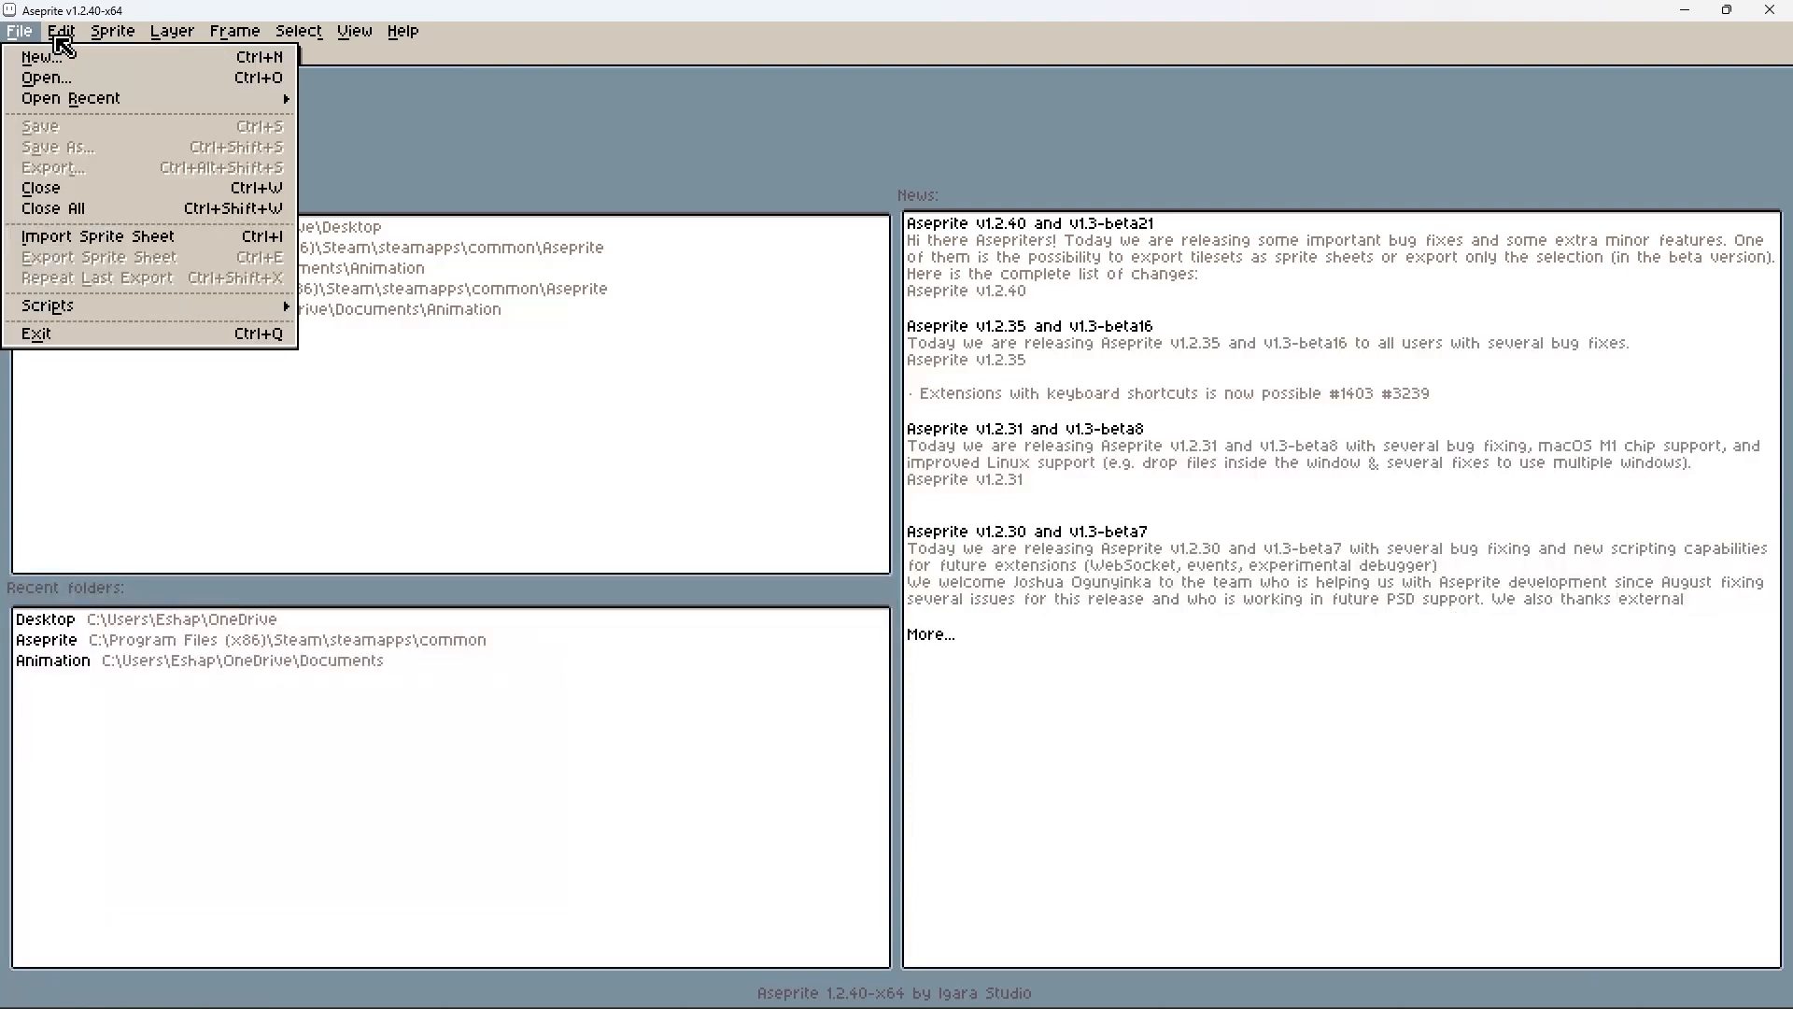
click(22, 33)
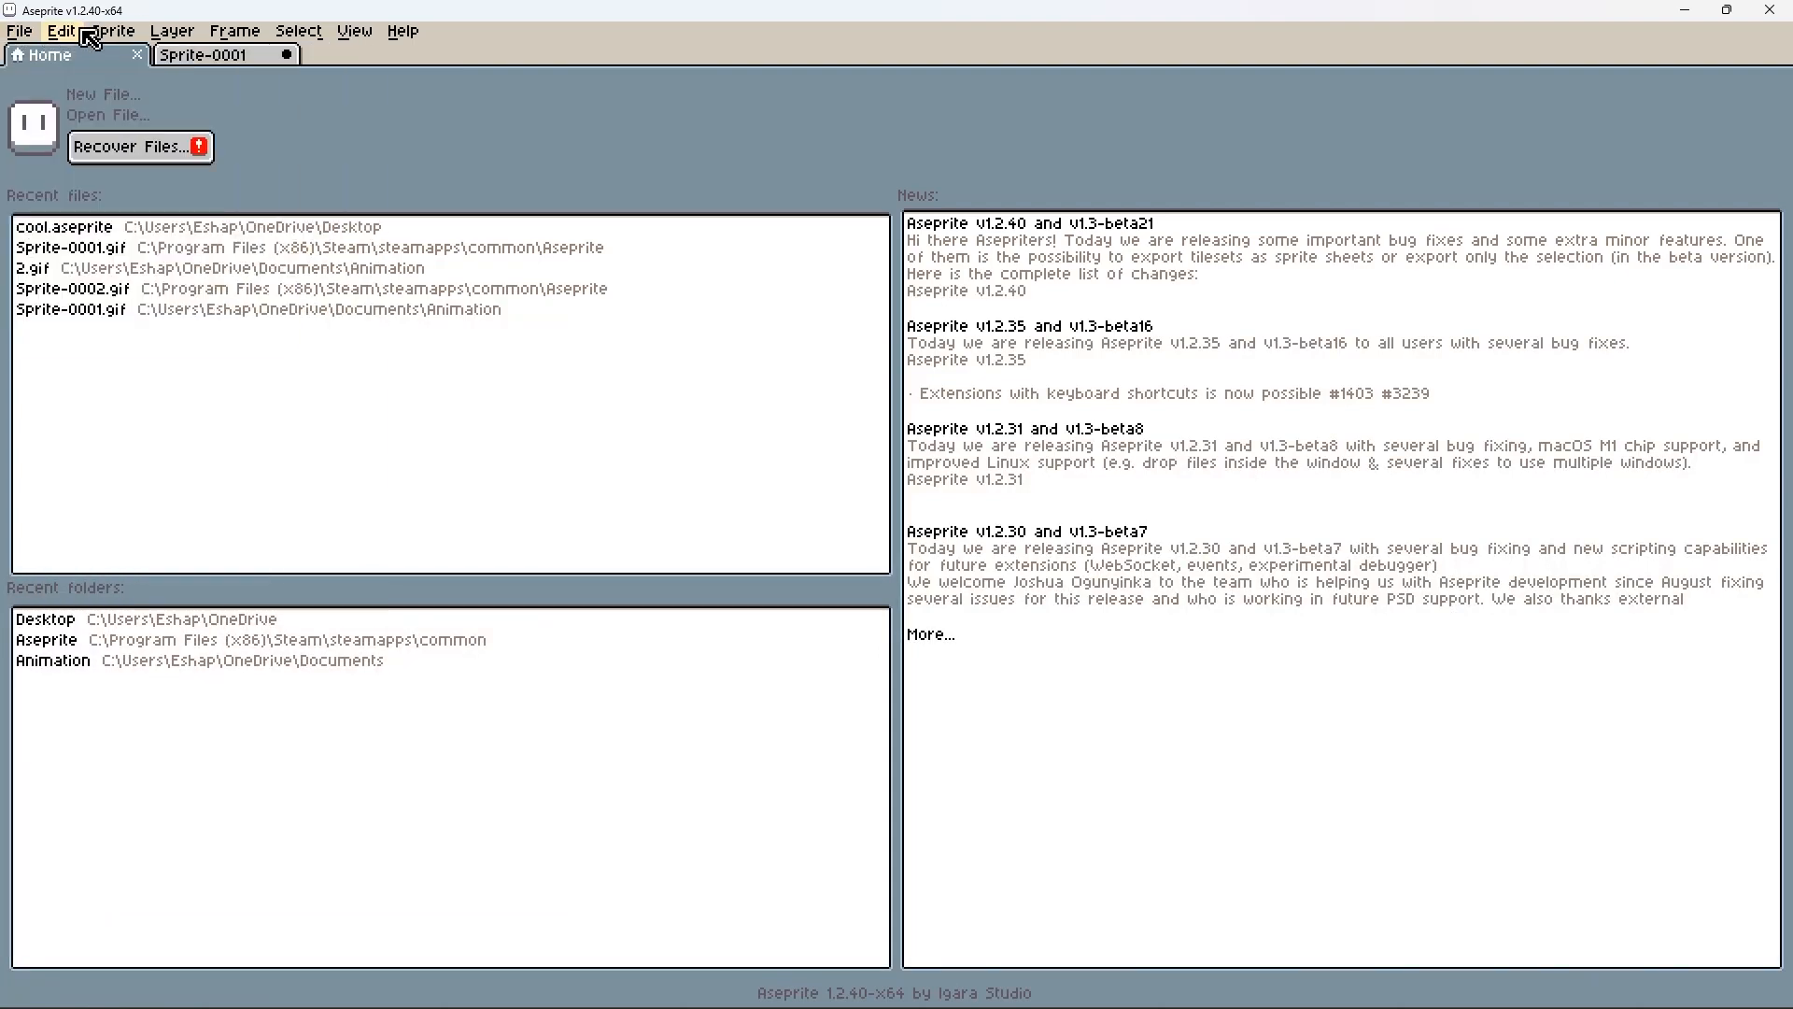
click(177, 55)
- Start exporting the bouncing-circle animation, setting the output file to Ball_Bounce.gif in the Videos folder
click(19, 31)
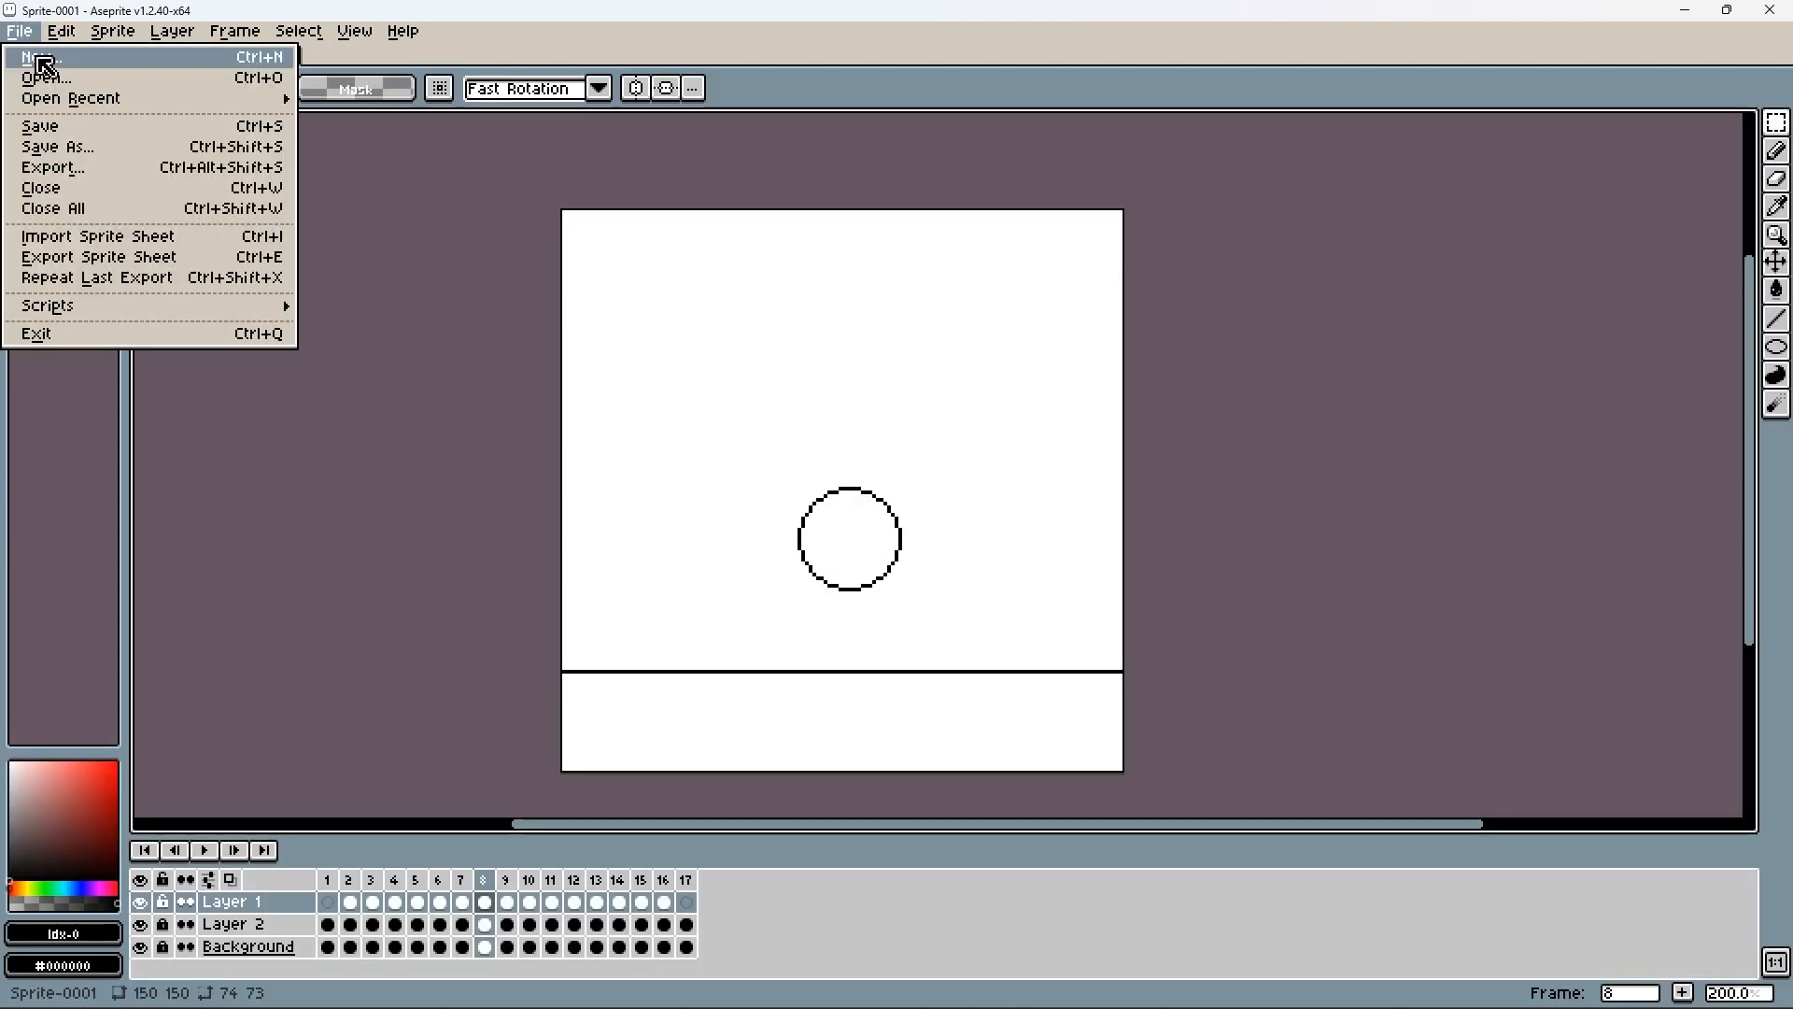
click(64, 174)
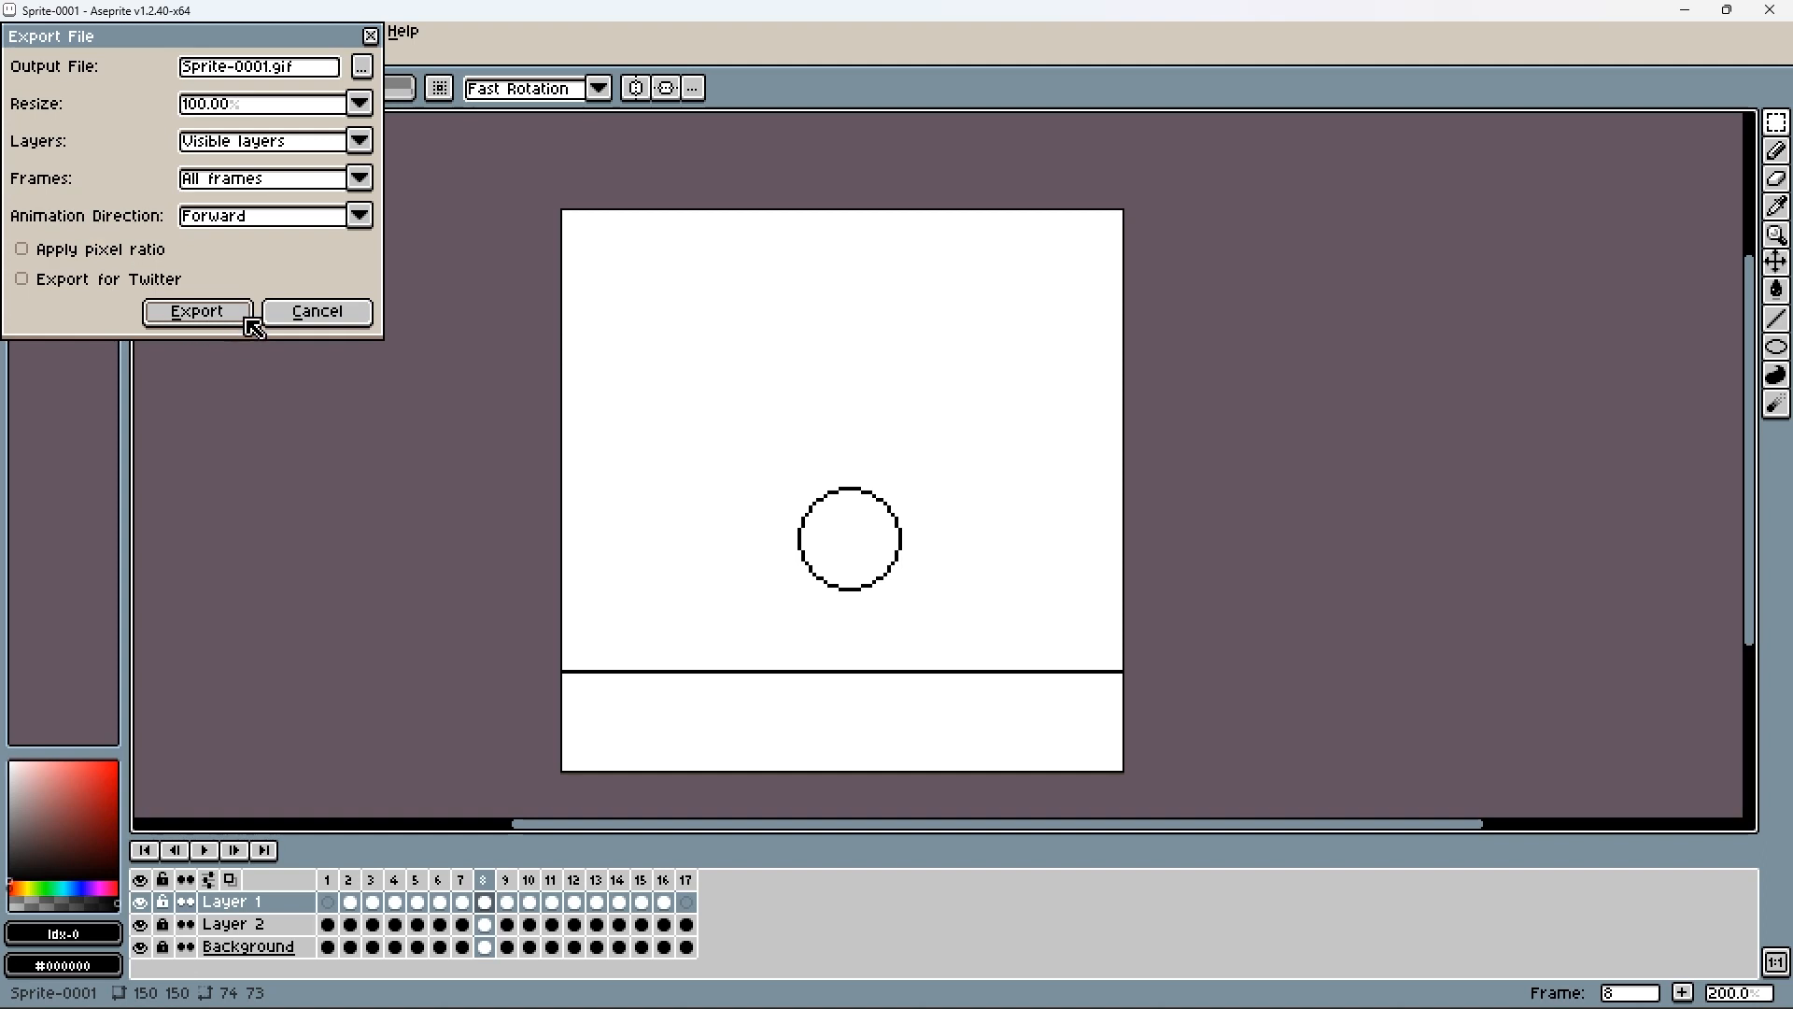
click(364, 68)
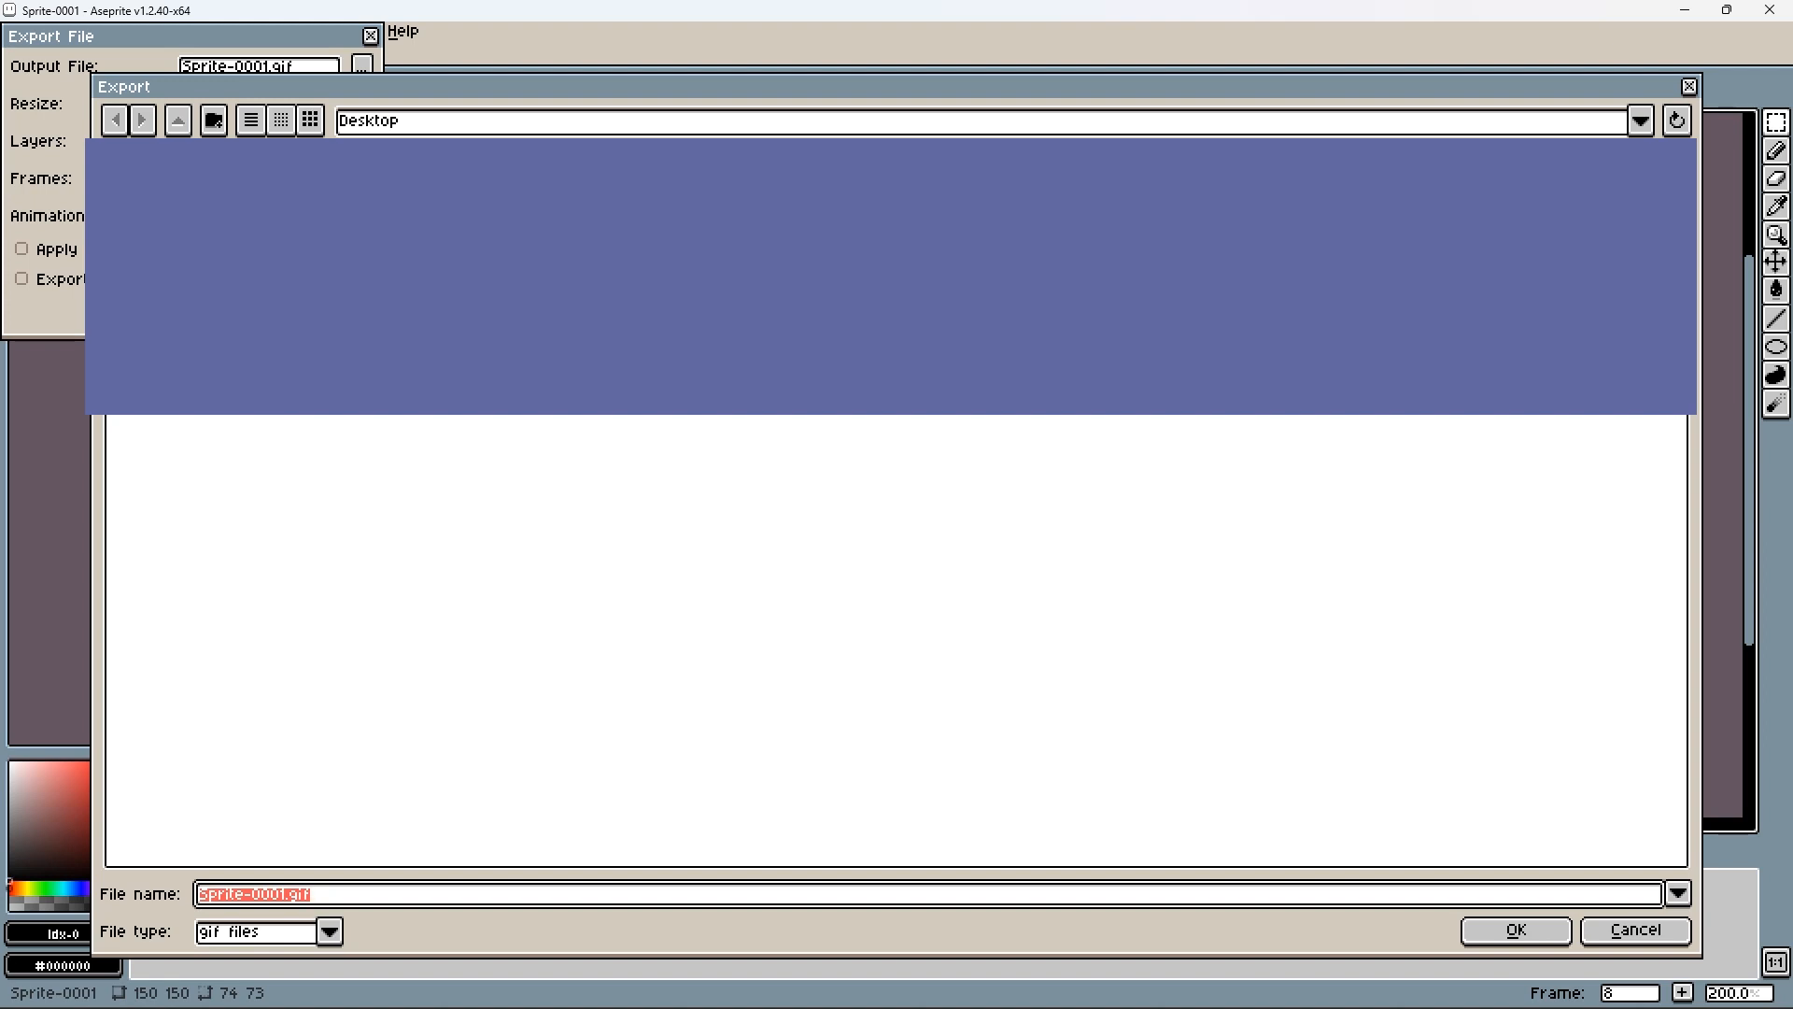
click(168, 388)
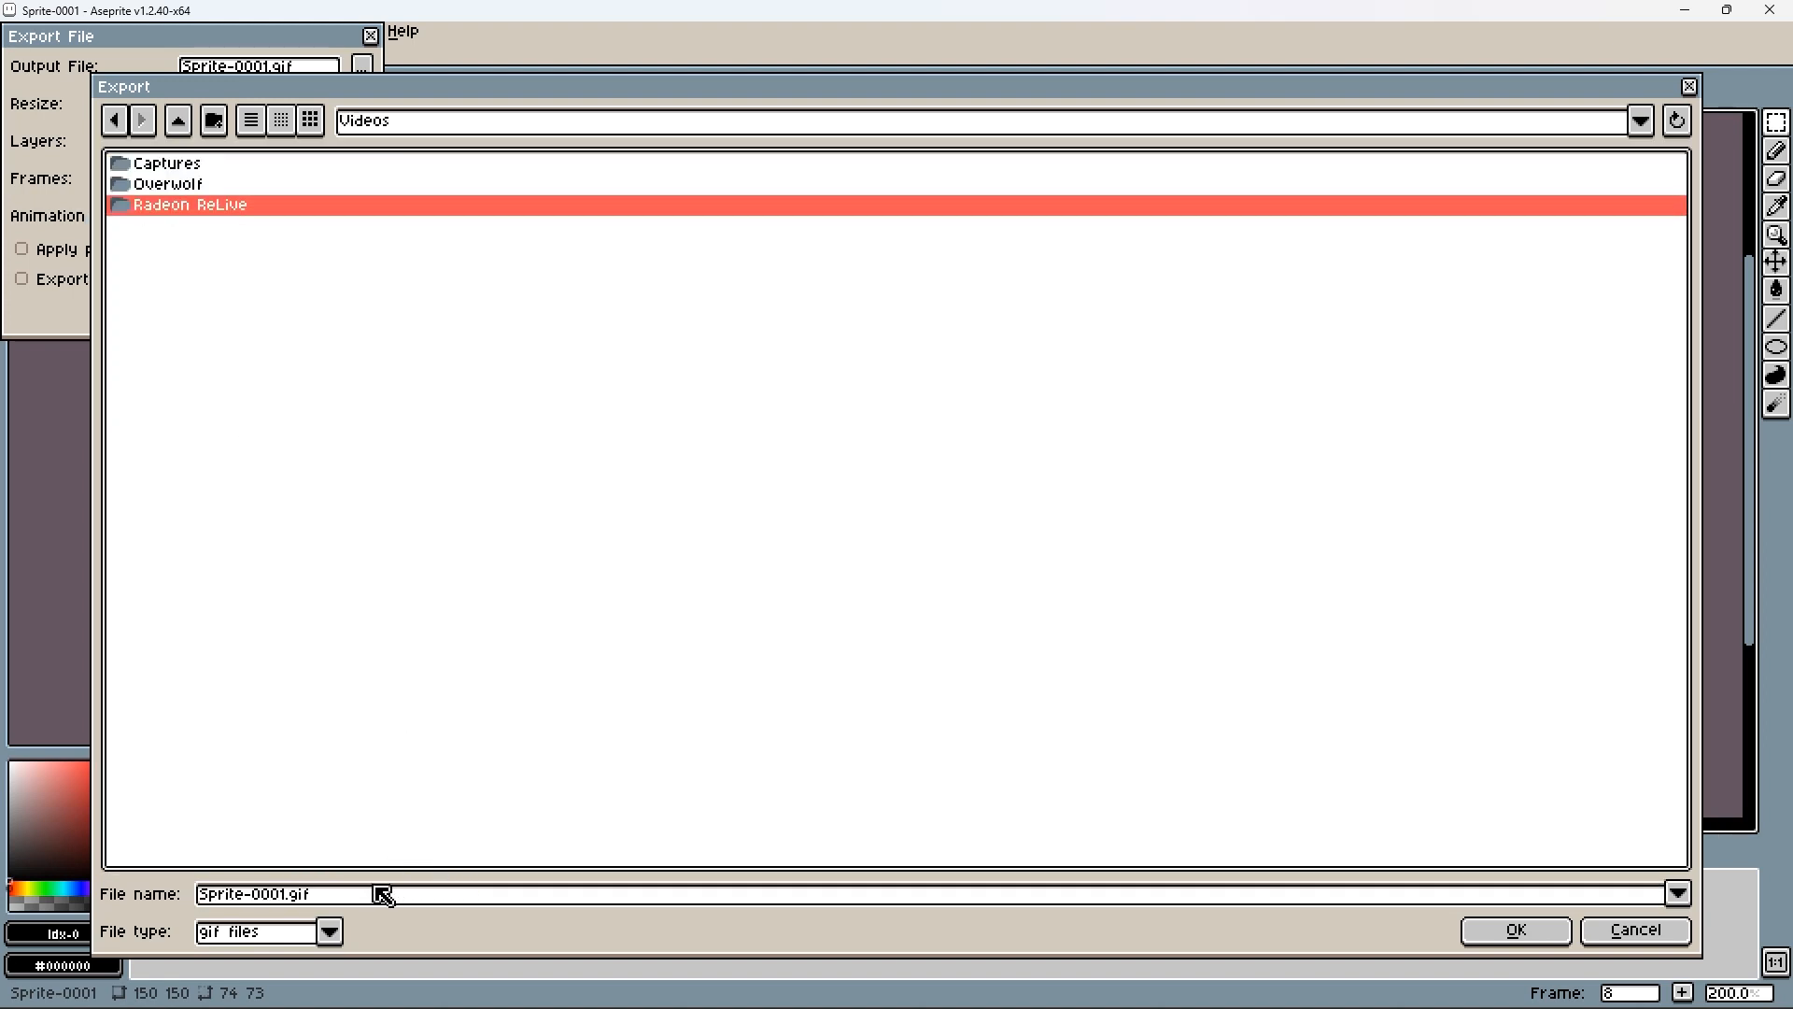
click(280, 897)
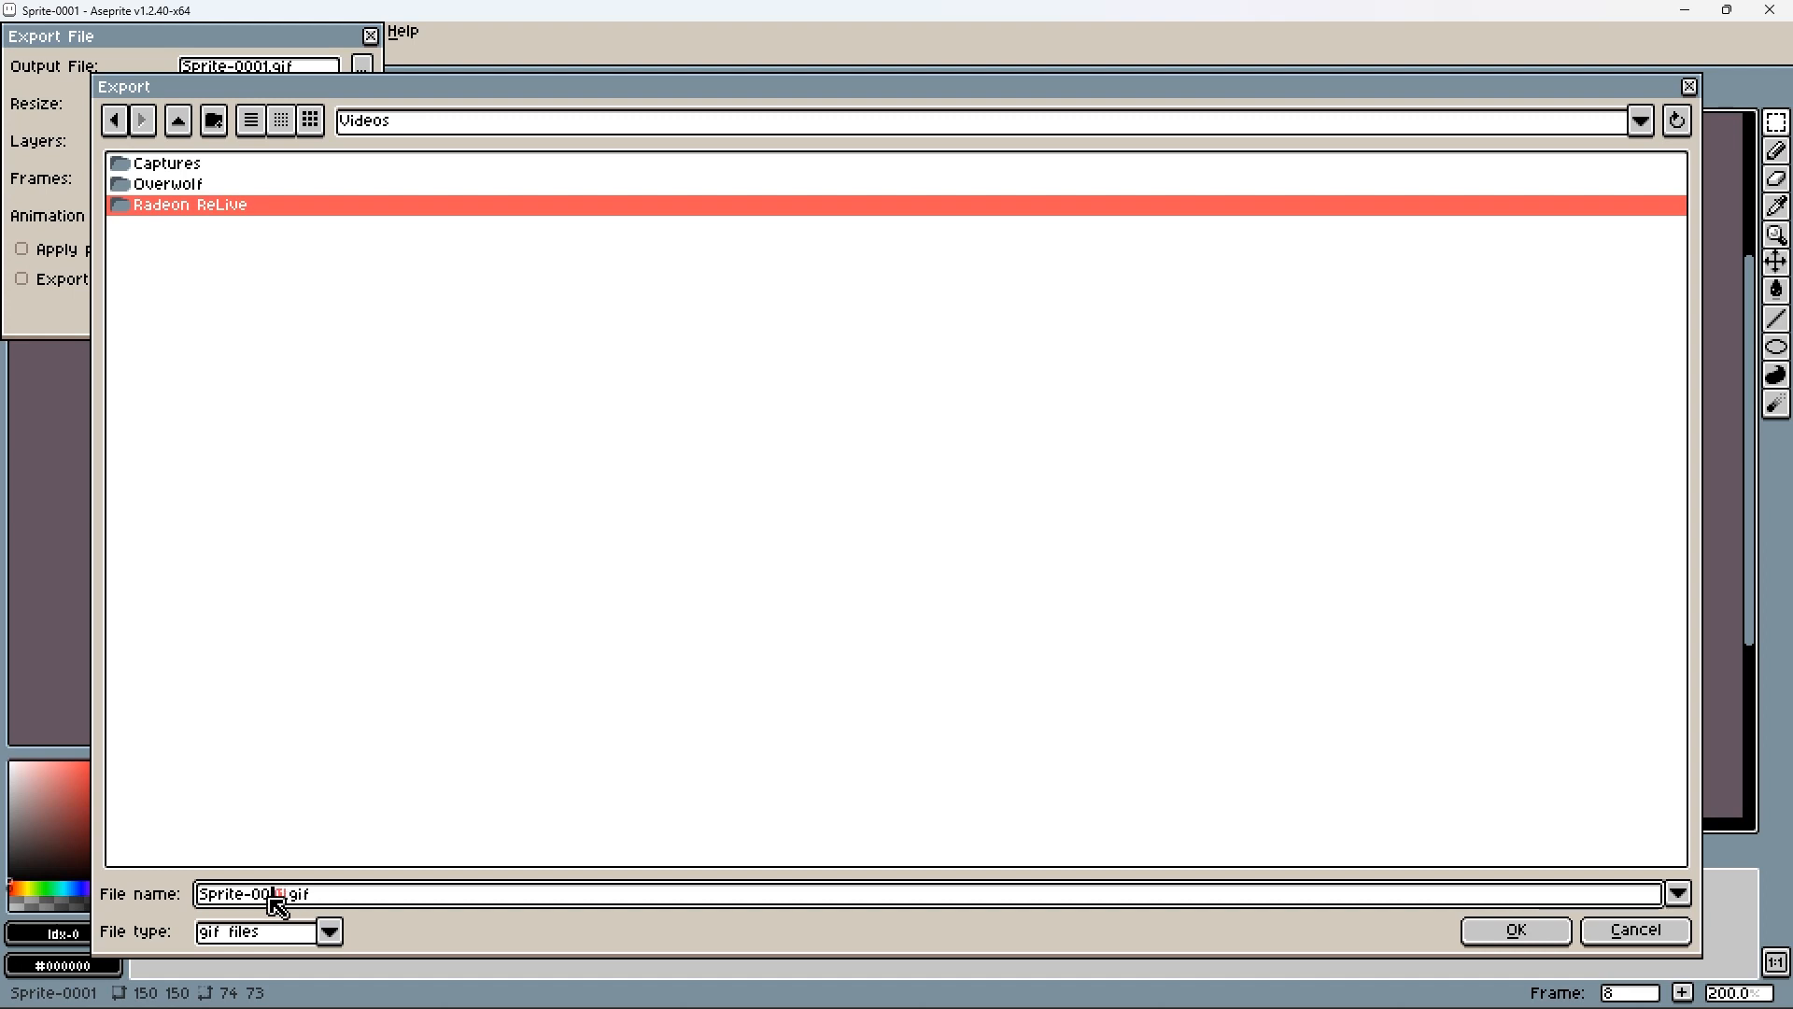
drag(286, 897, 200, 898)
key(BackSpace)
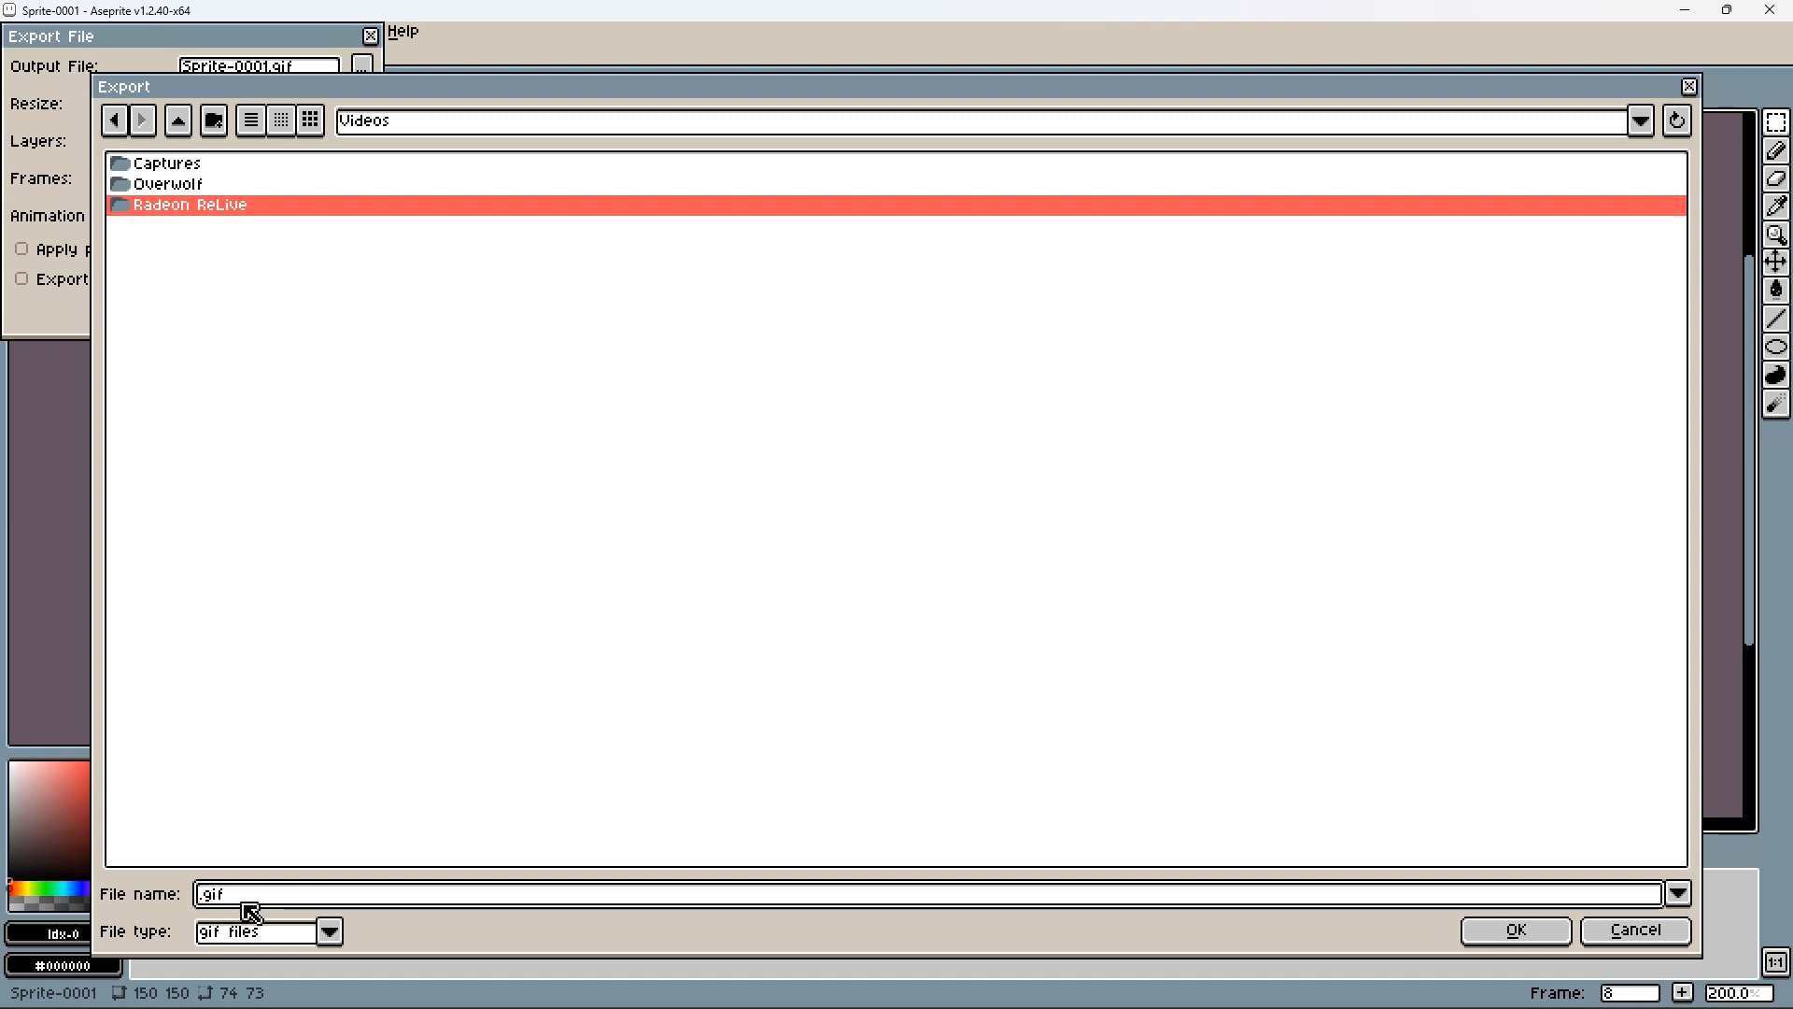
text(Ball_)
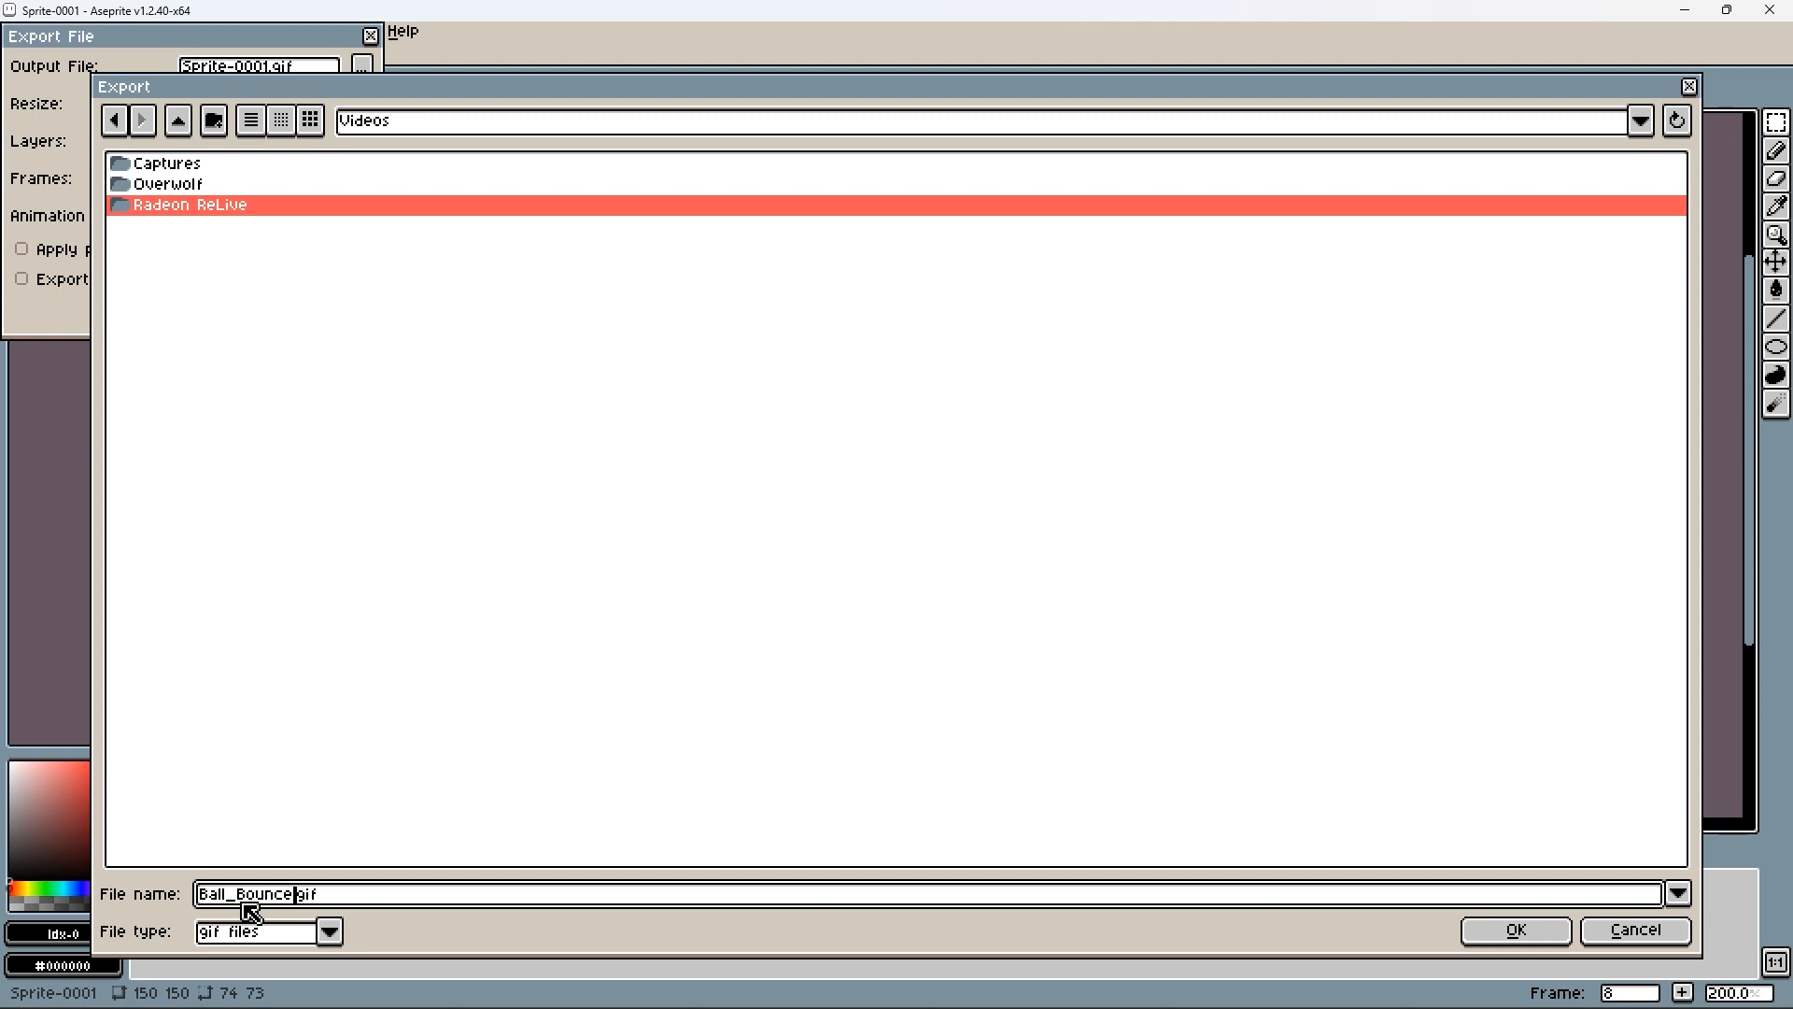
text(Bounce)
key(Return)
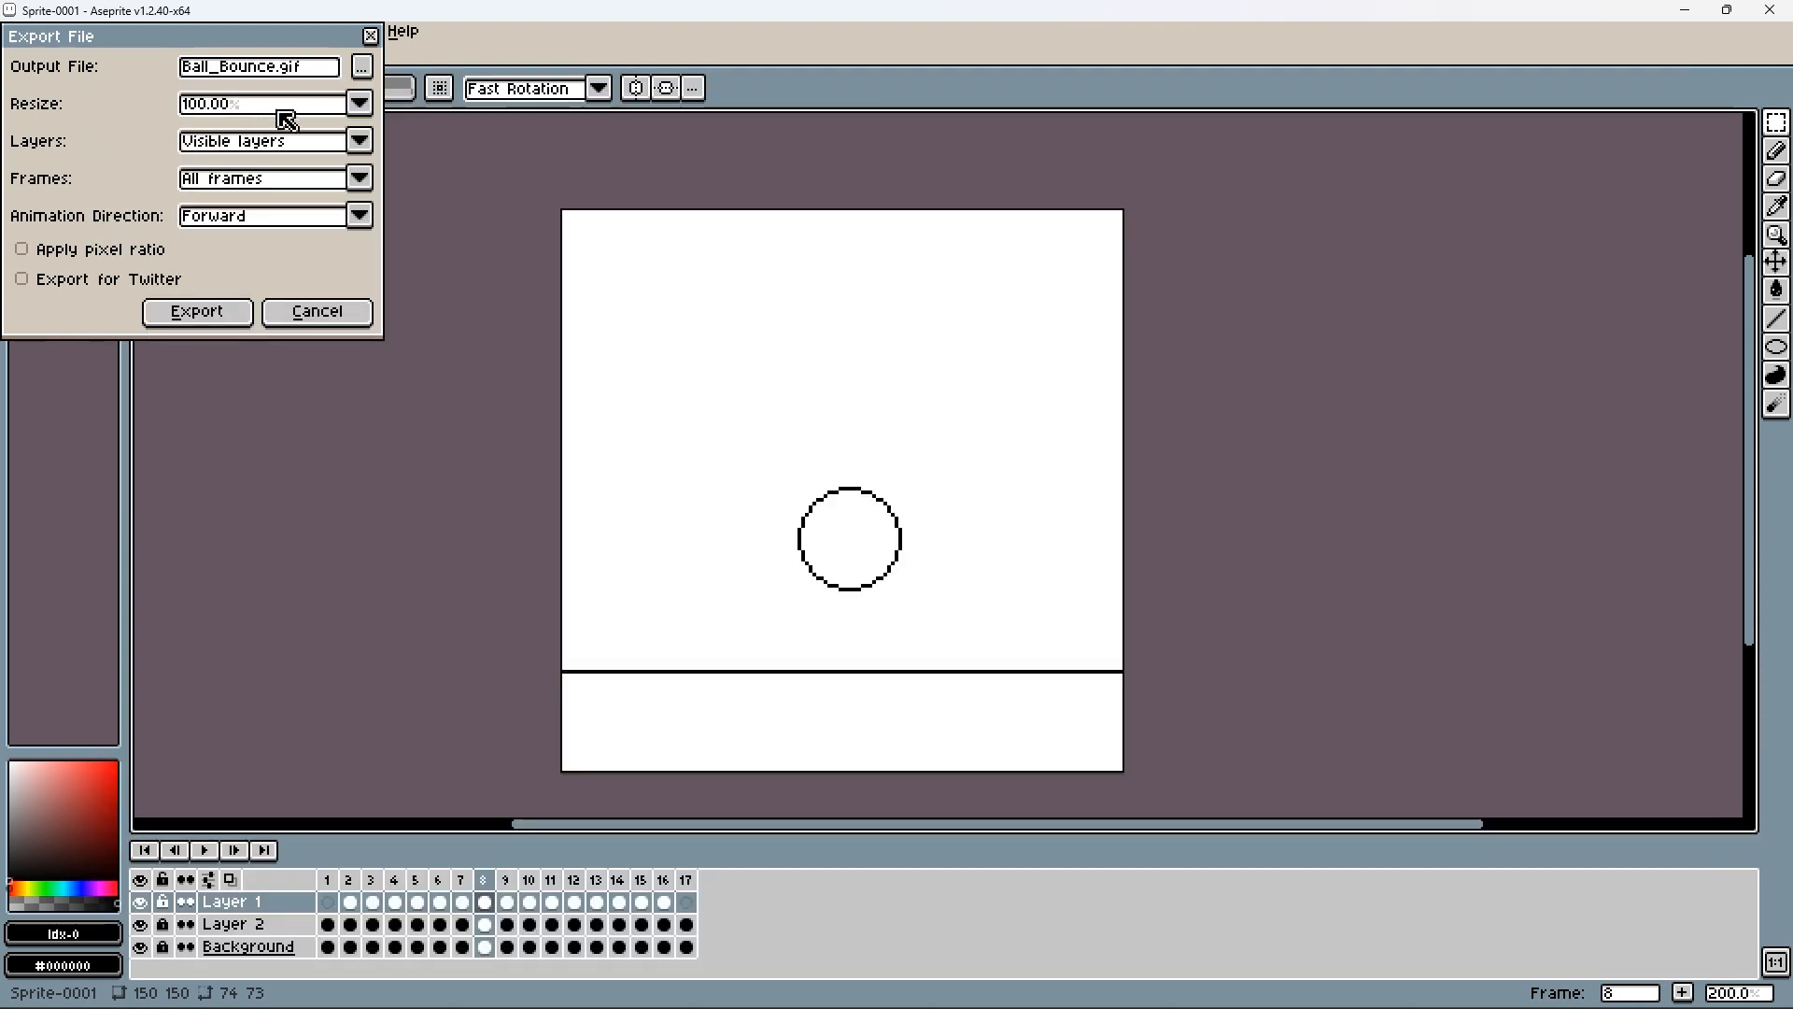
- Set the export resize to 400% and export the animation as a GIF
click(360, 102)
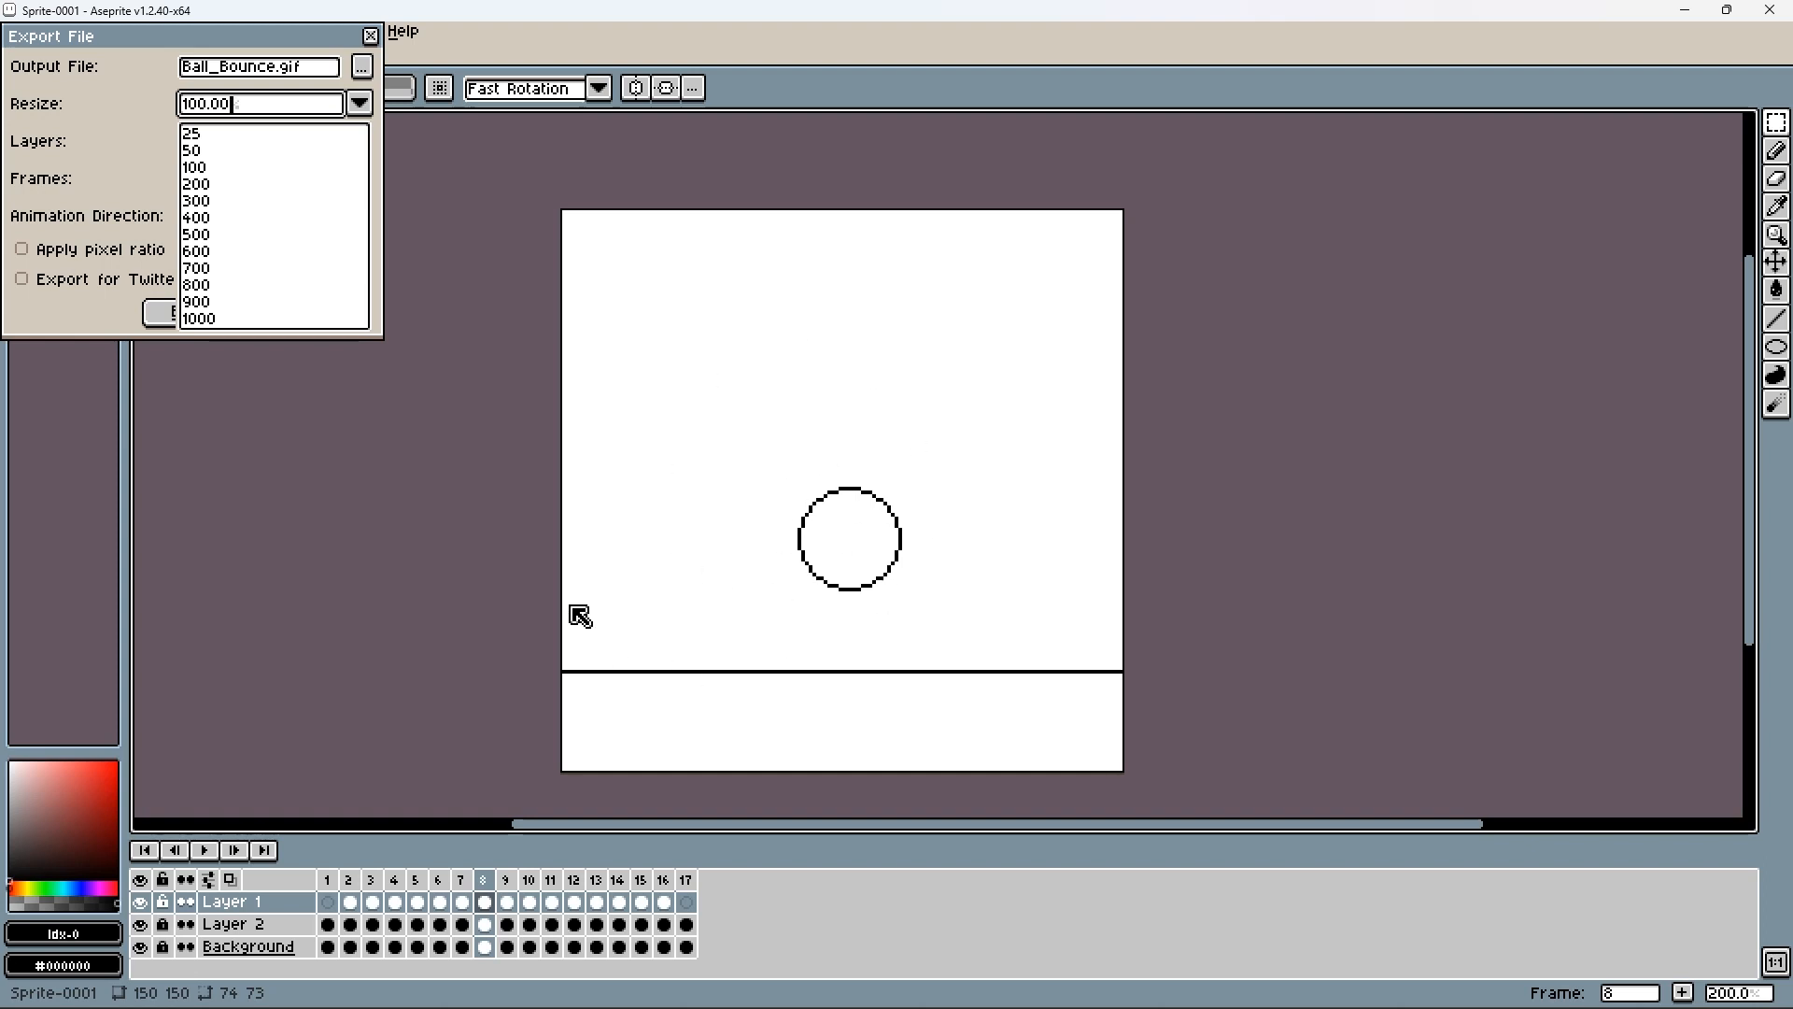
click(249, 219)
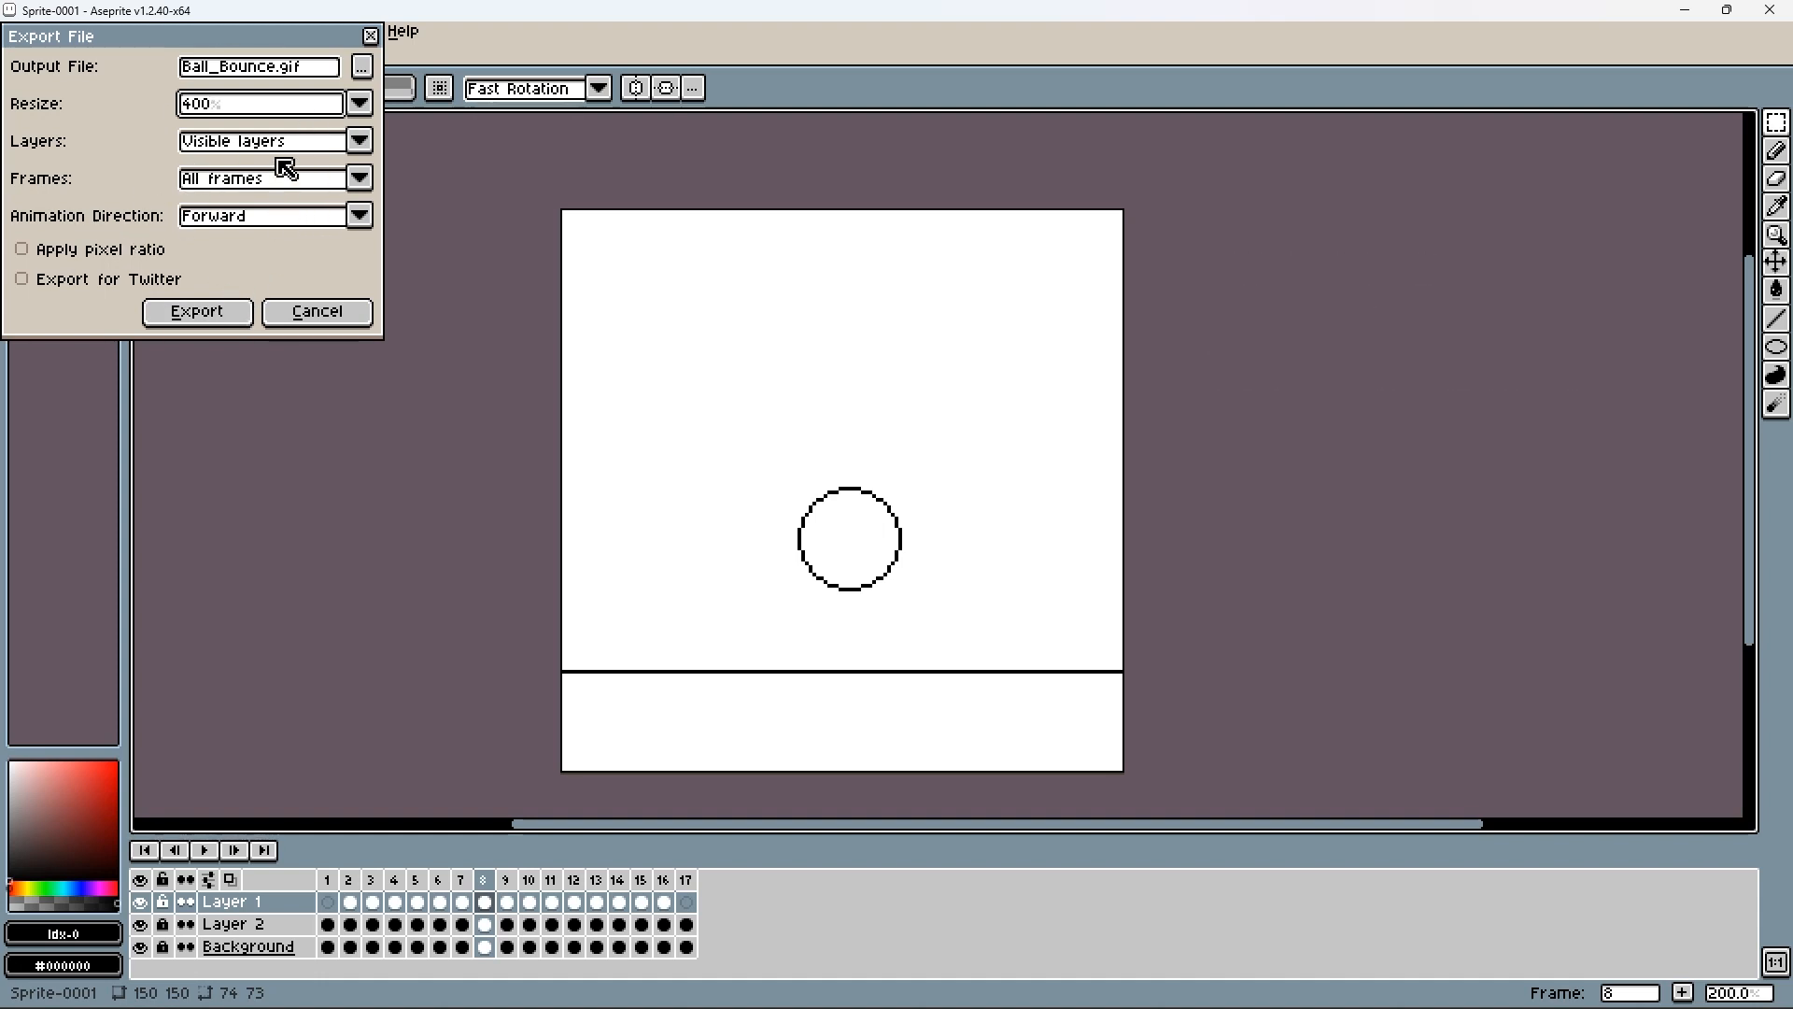
click(167, 325)
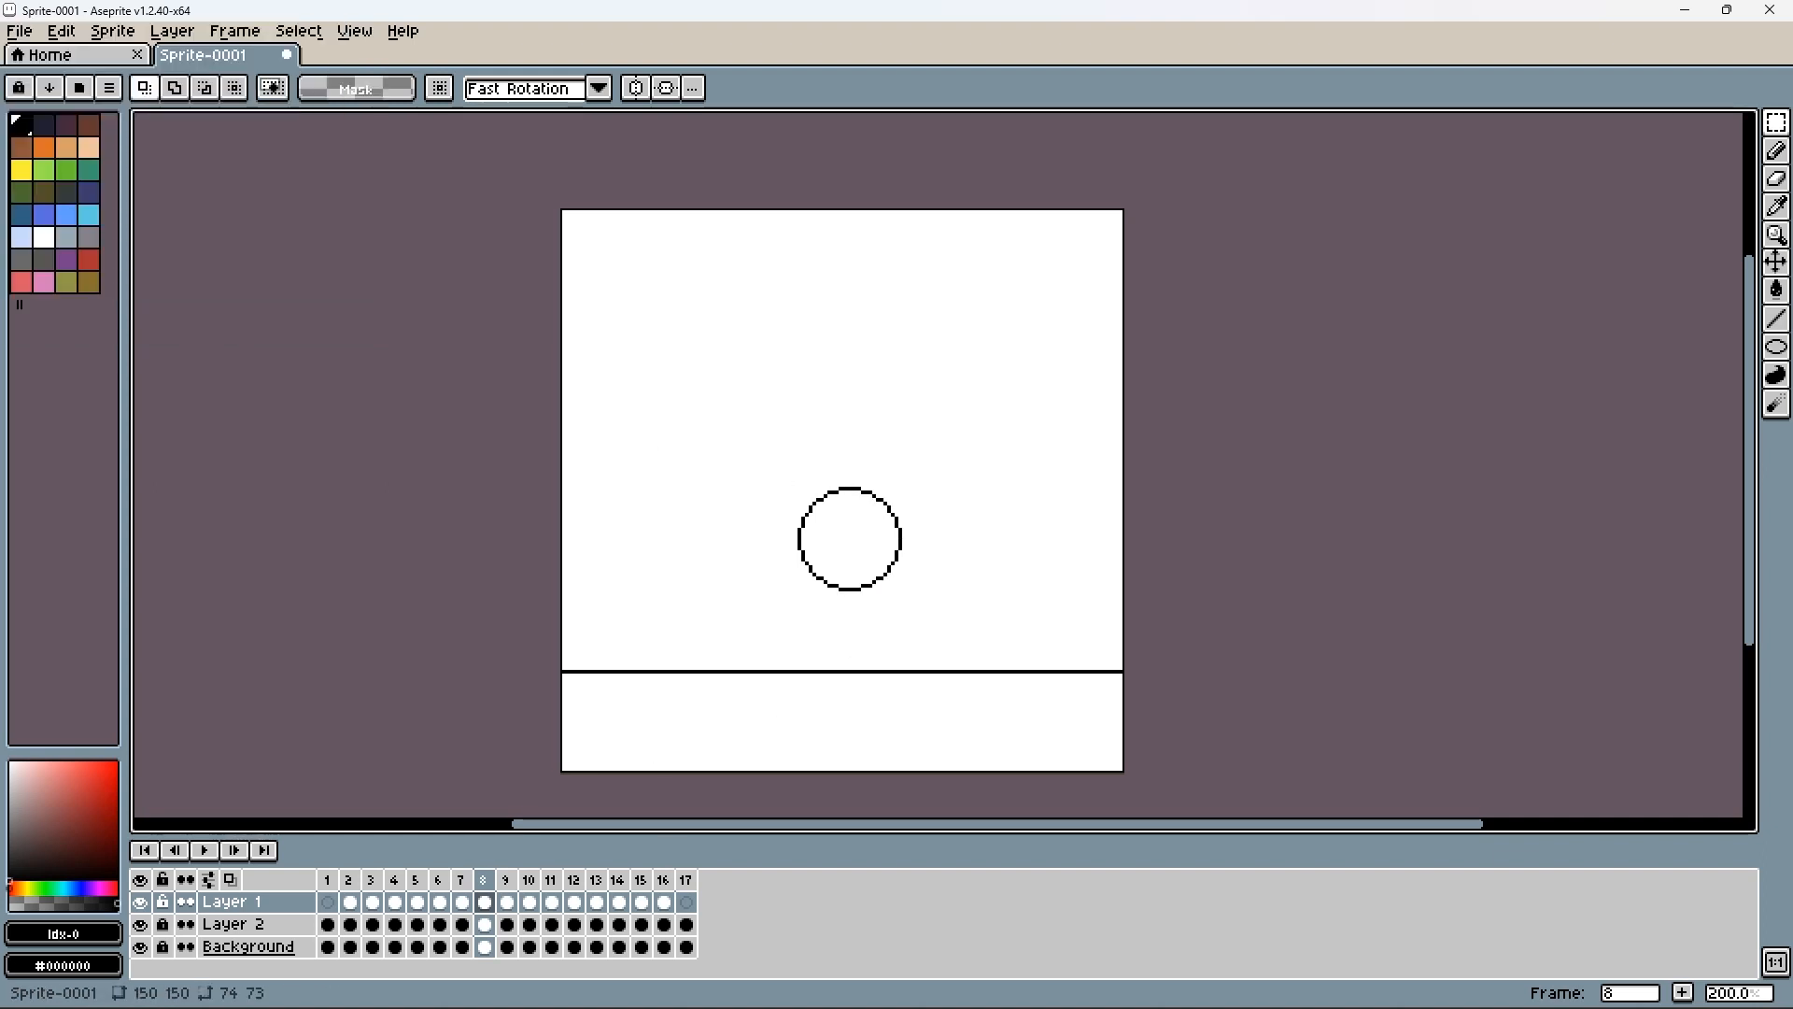
- Switch to File Explorer, open Ball_Bounce.gif from the Videos folder in Photos just once, watch the bounce, and close the viewer
click(779, 992)
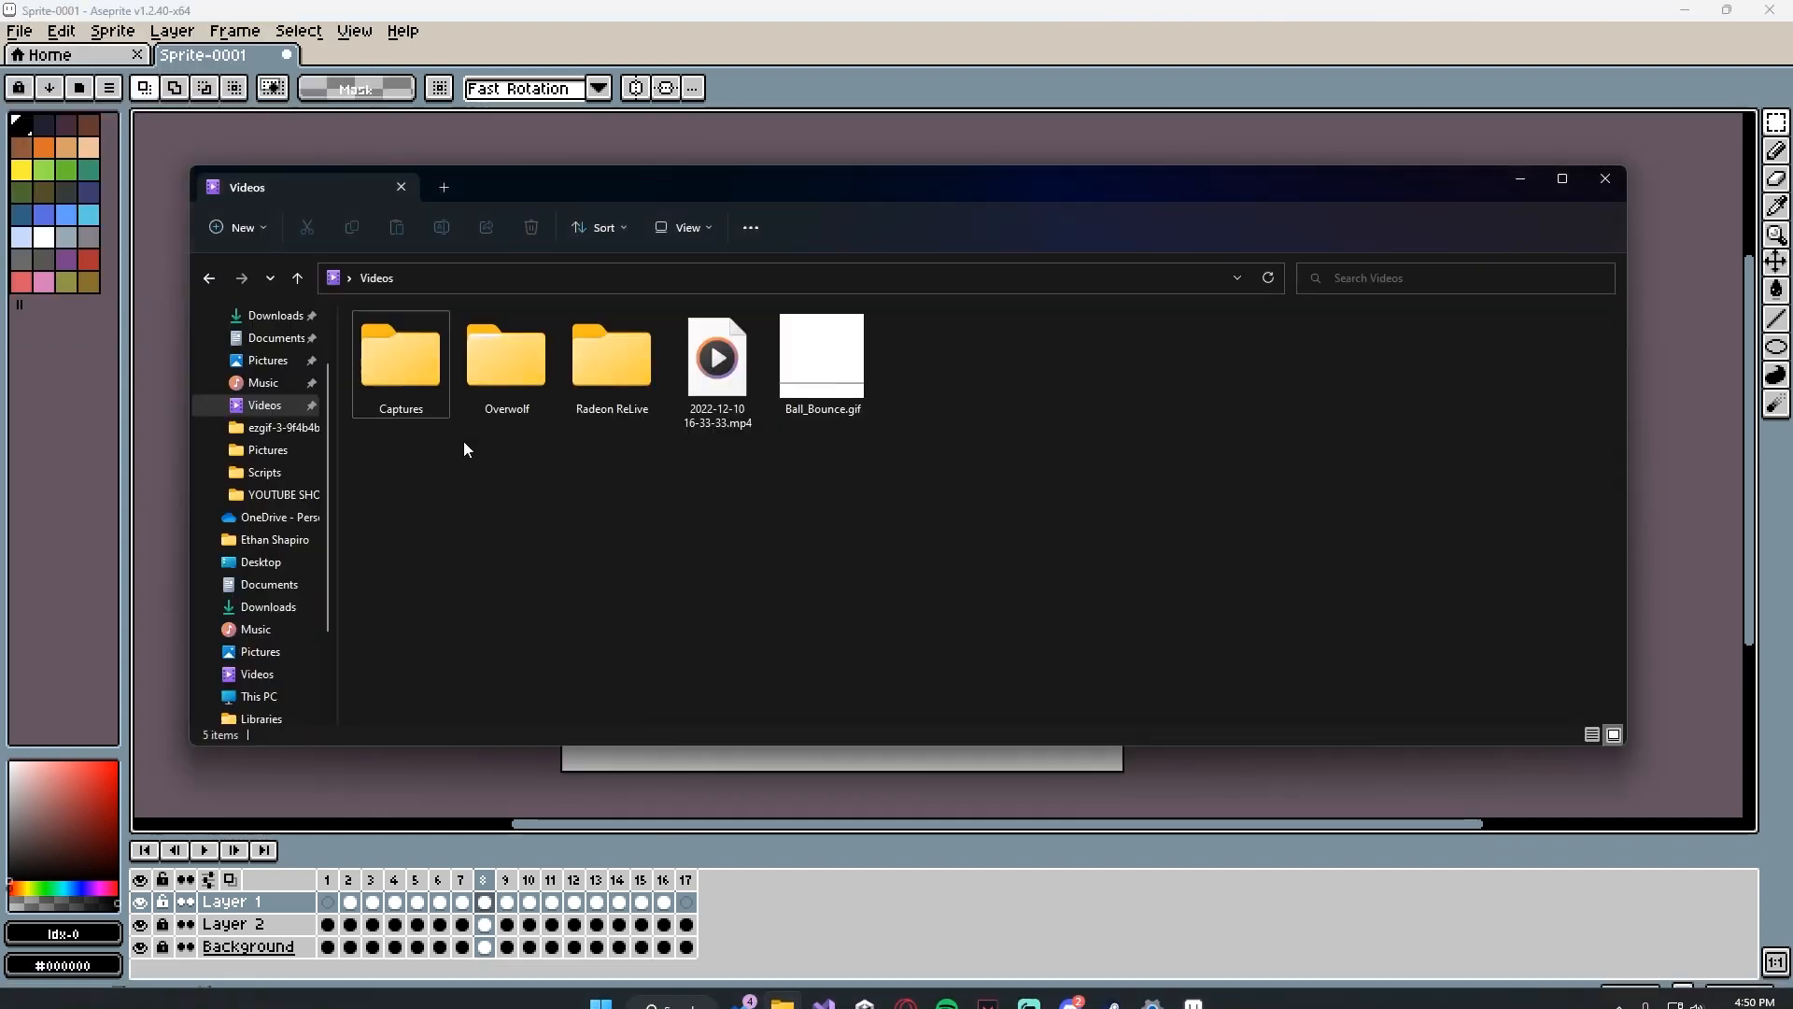
double_click(819, 381)
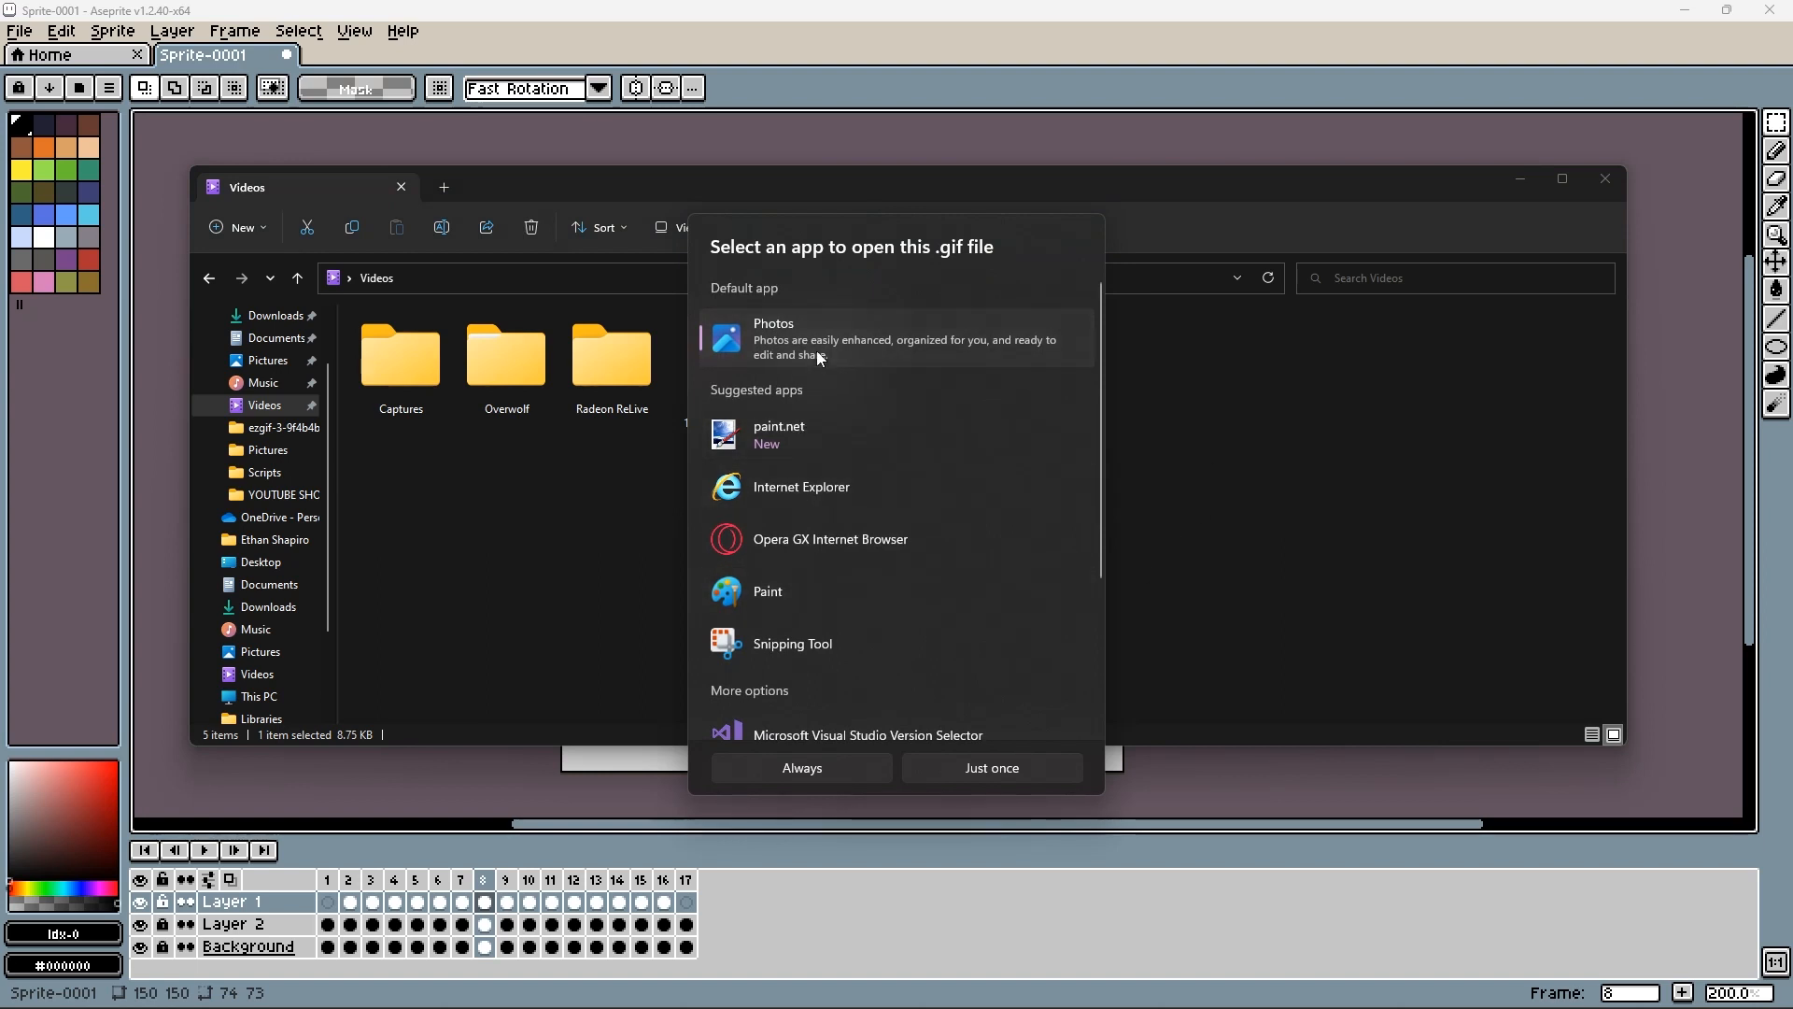
click(935, 771)
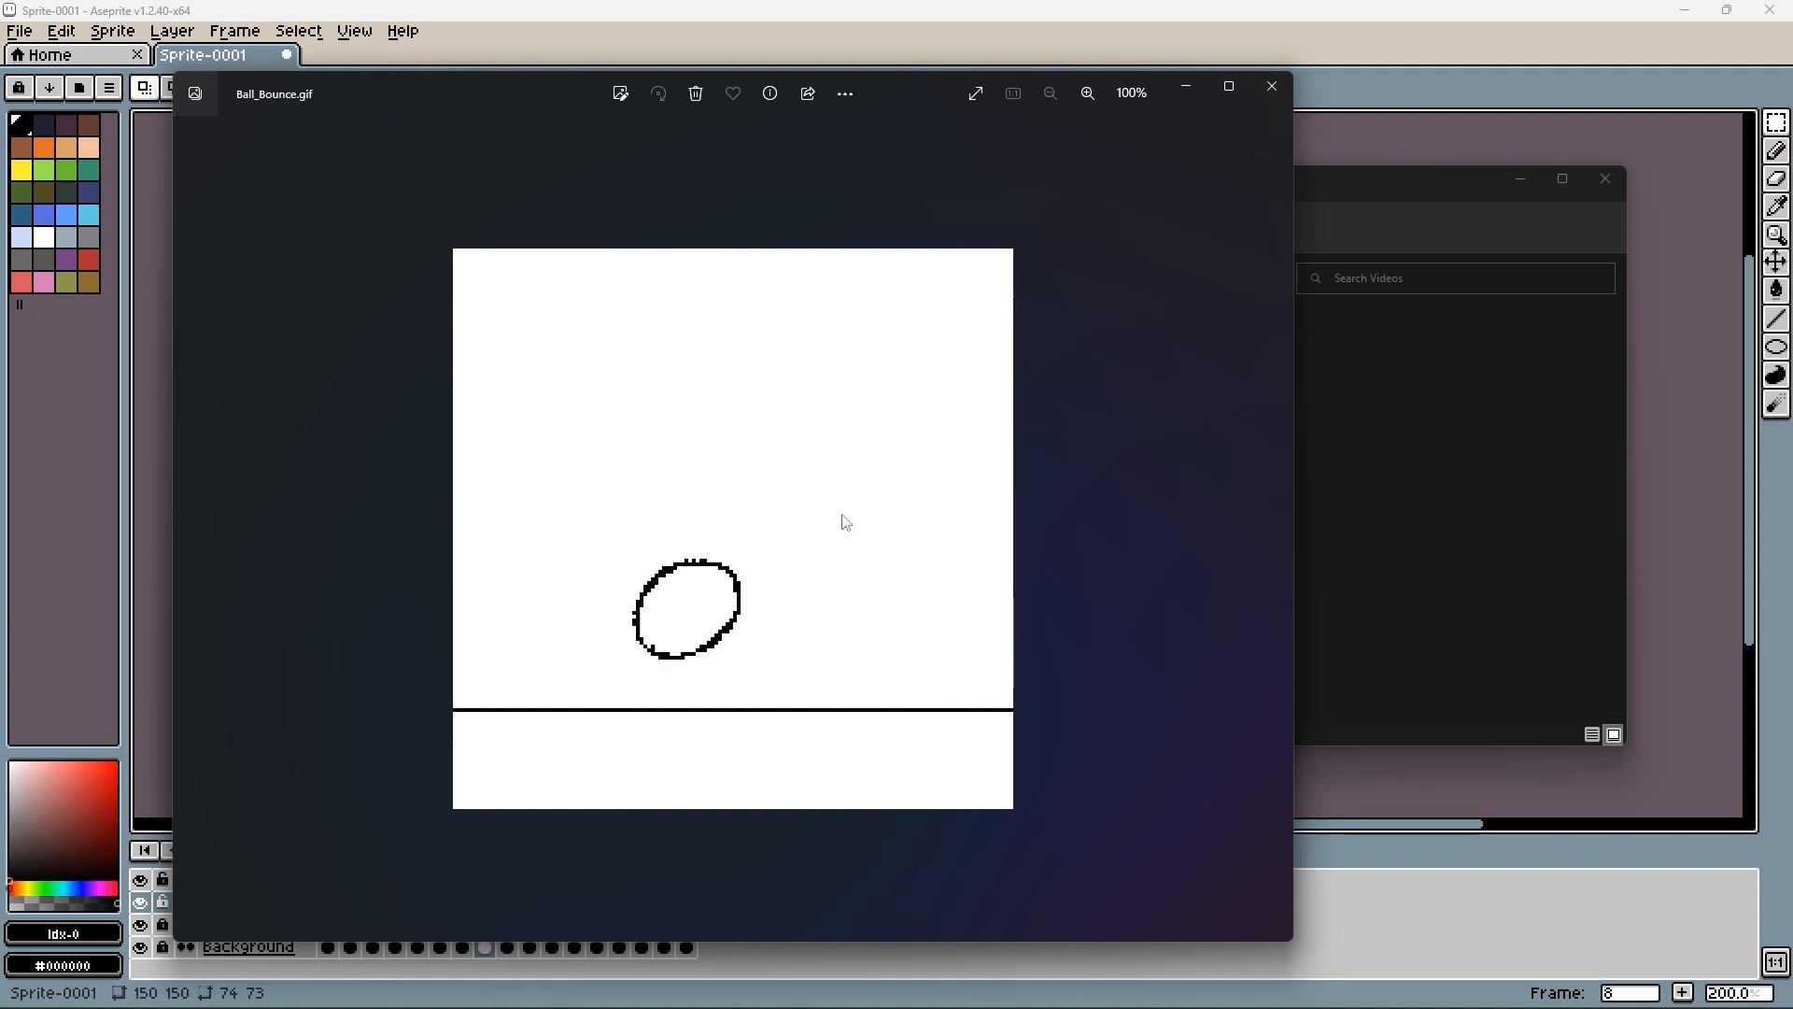
click(1269, 84)
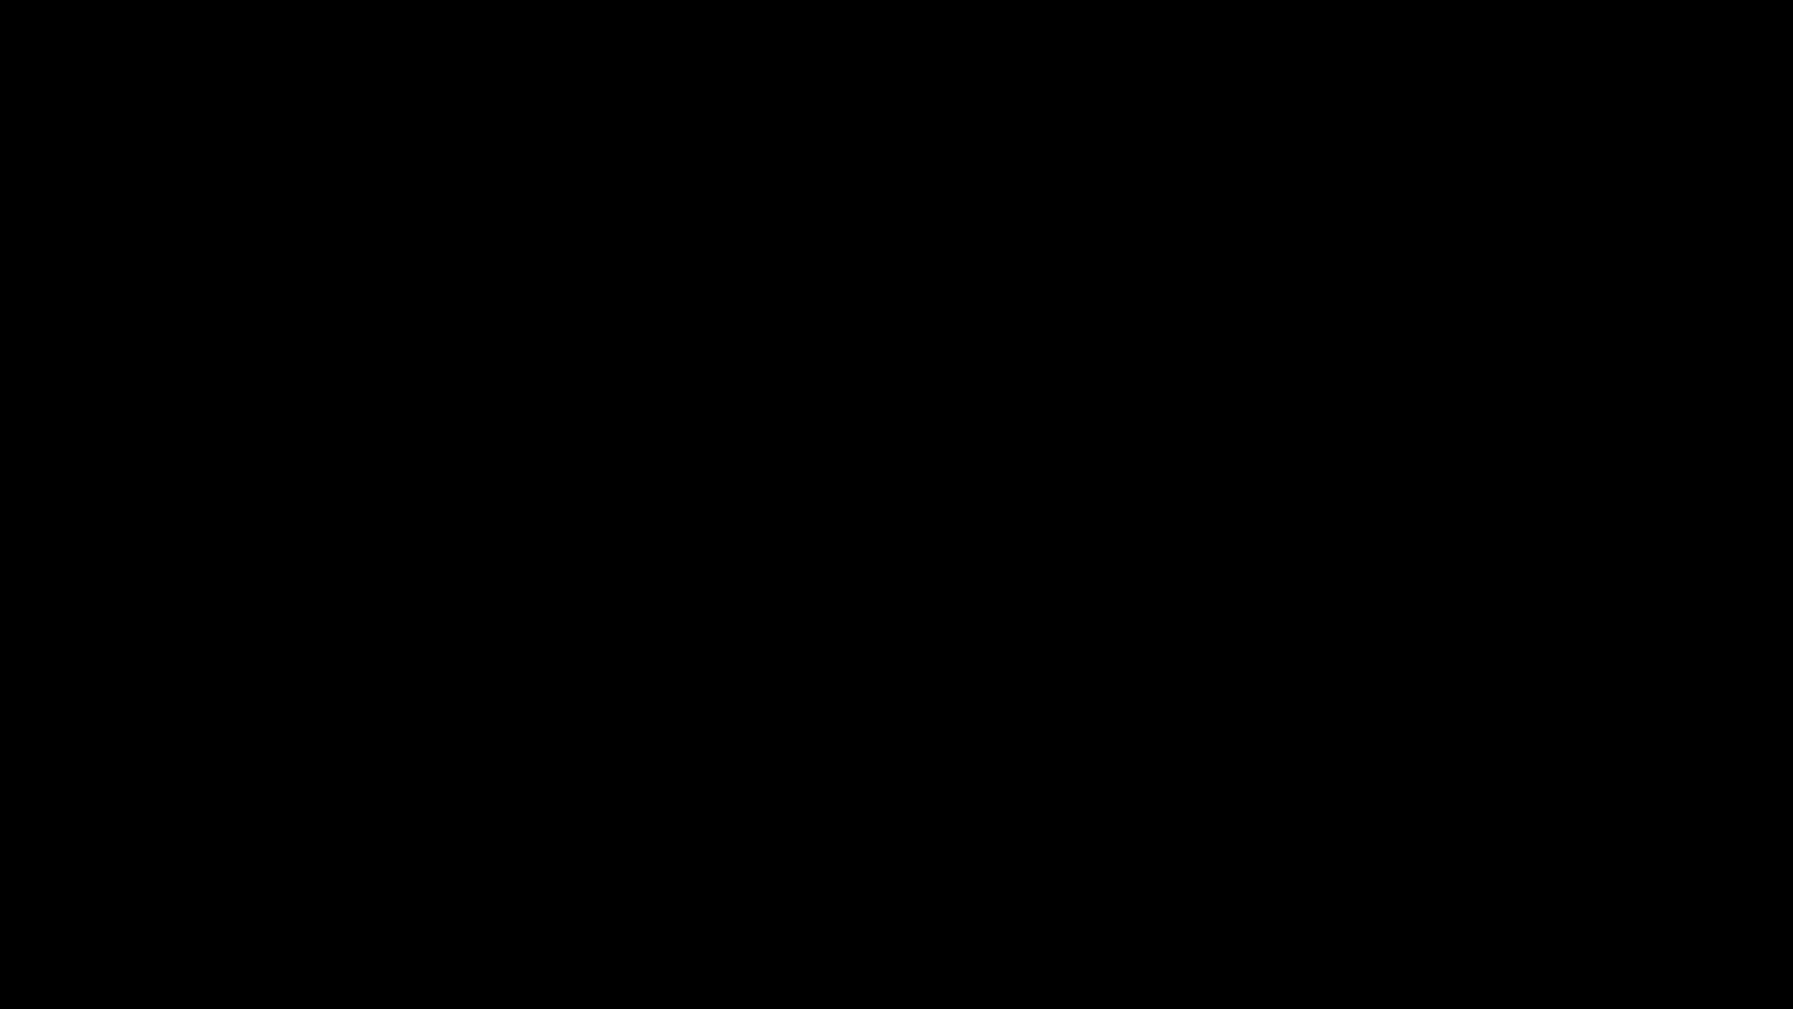